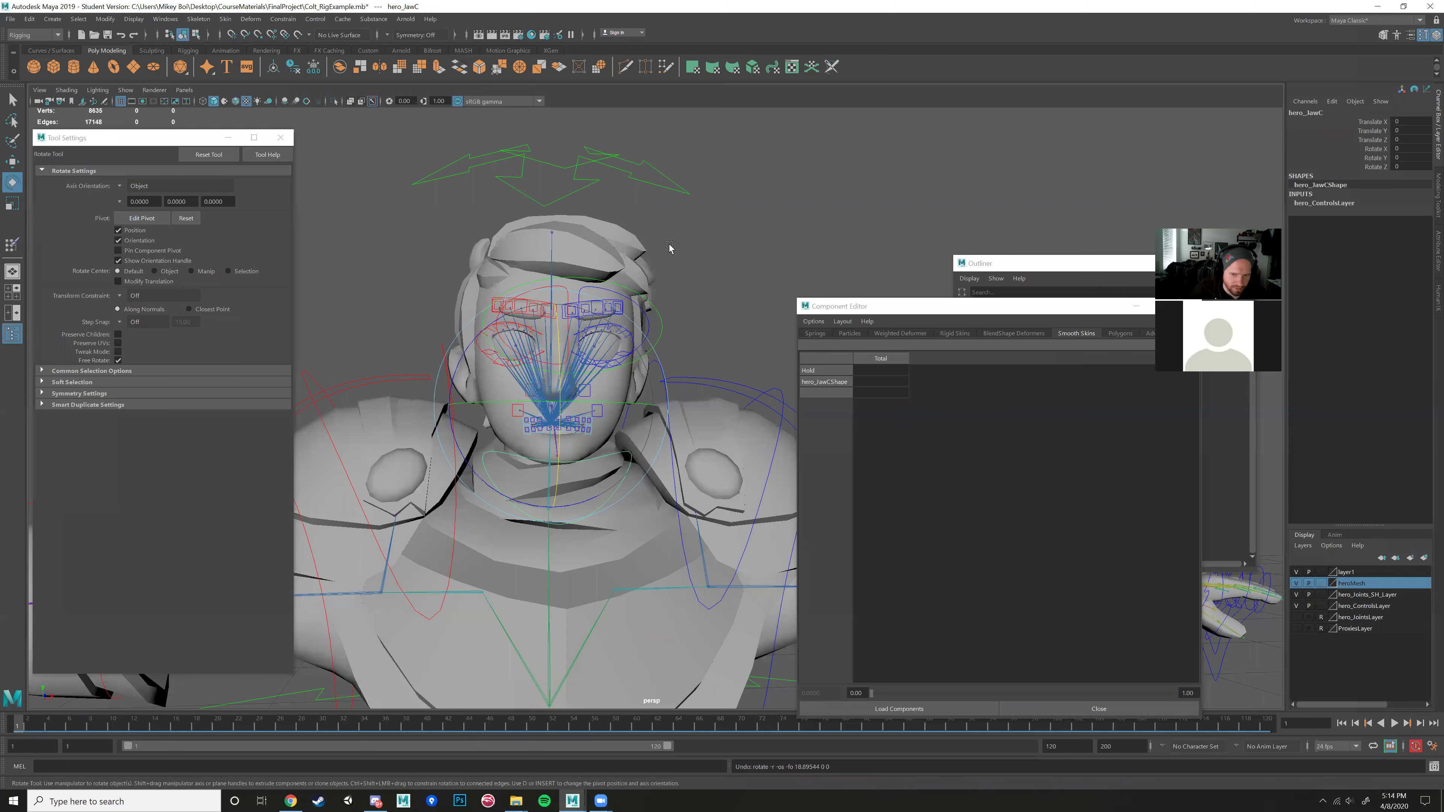
- Test-rotate the character's right shoulder FK control and undo the rotation
scroll(692, 289, down, 2)
click(689, 343)
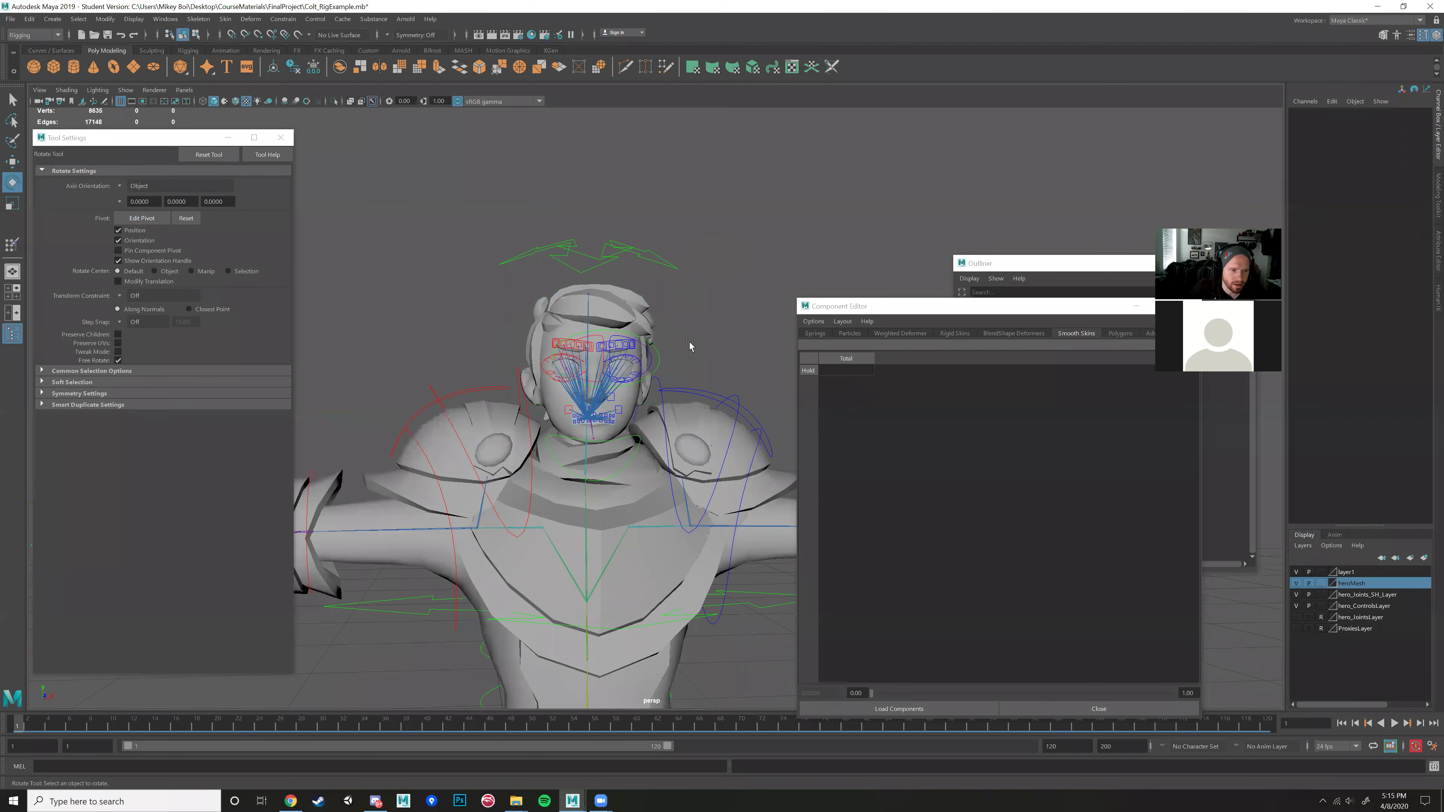
alt+middle_drag(598, 417, 735, 324)
alt+drag(735, 328, 548, 515)
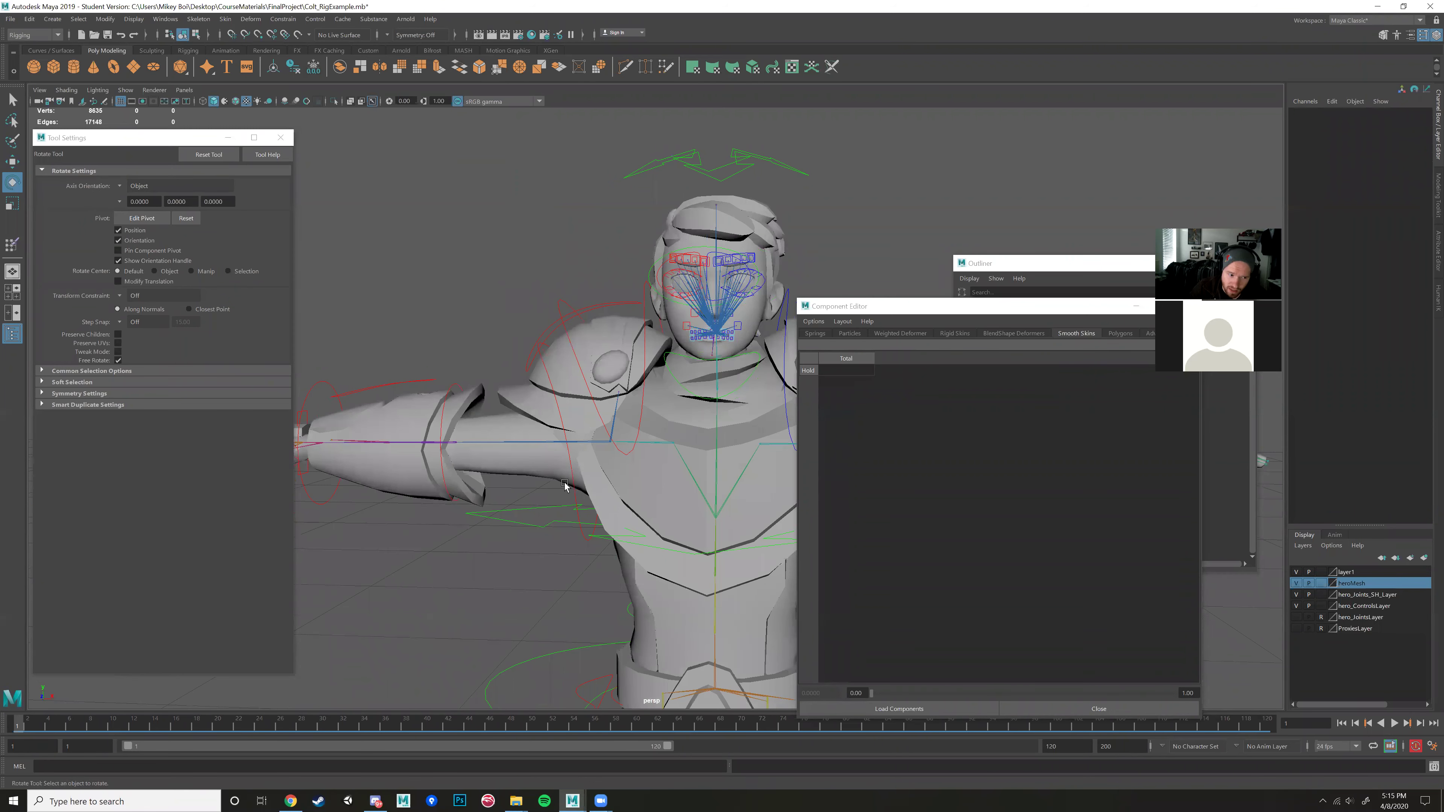
click(668, 359)
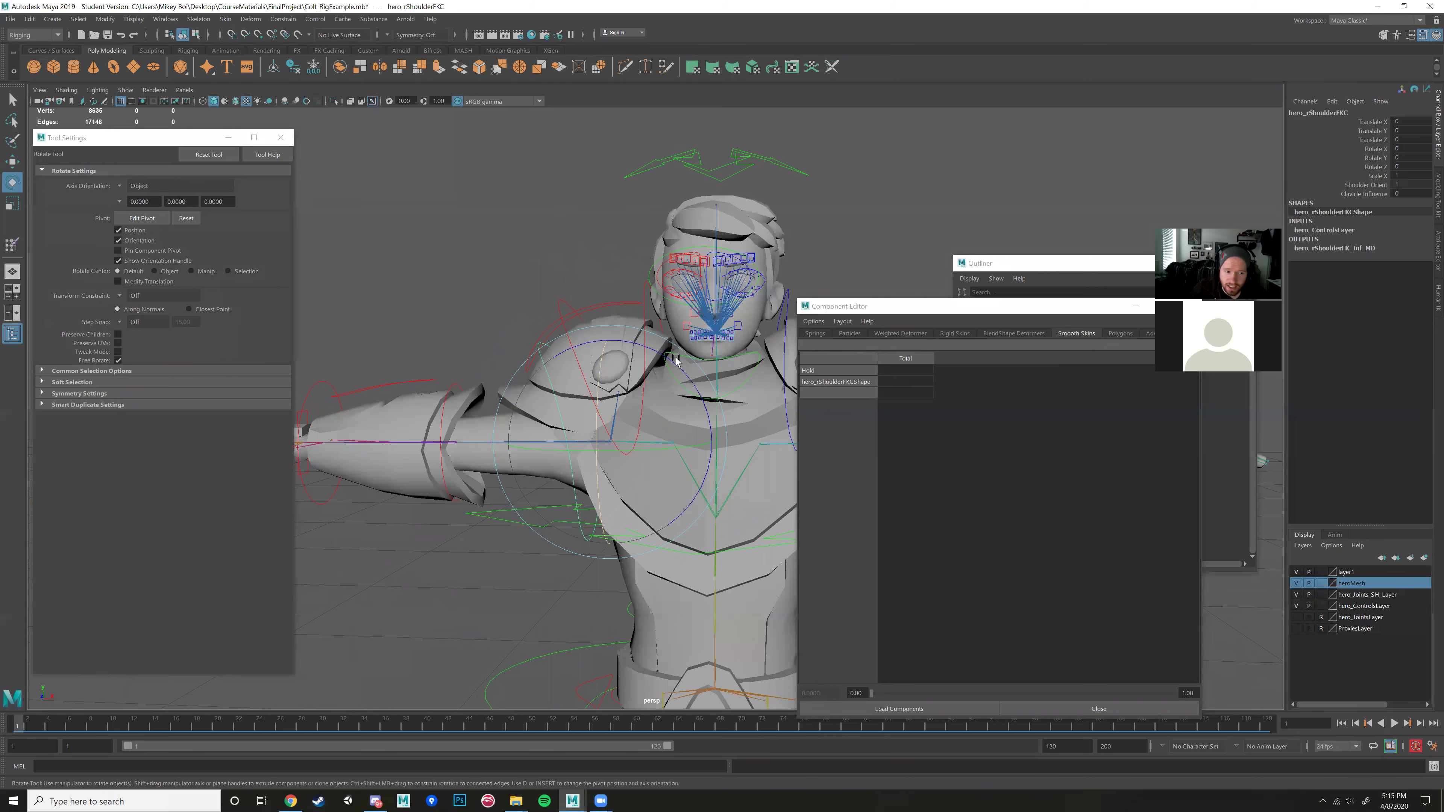
drag(668, 360, 562, 343)
key(ctrl+z)
- Select the left shoulder FK control, then the top spine IK control with the Move tool active
alt+drag(626, 386, 626, 415)
alt+middle_drag(626, 415, 534, 316)
click(701, 361)
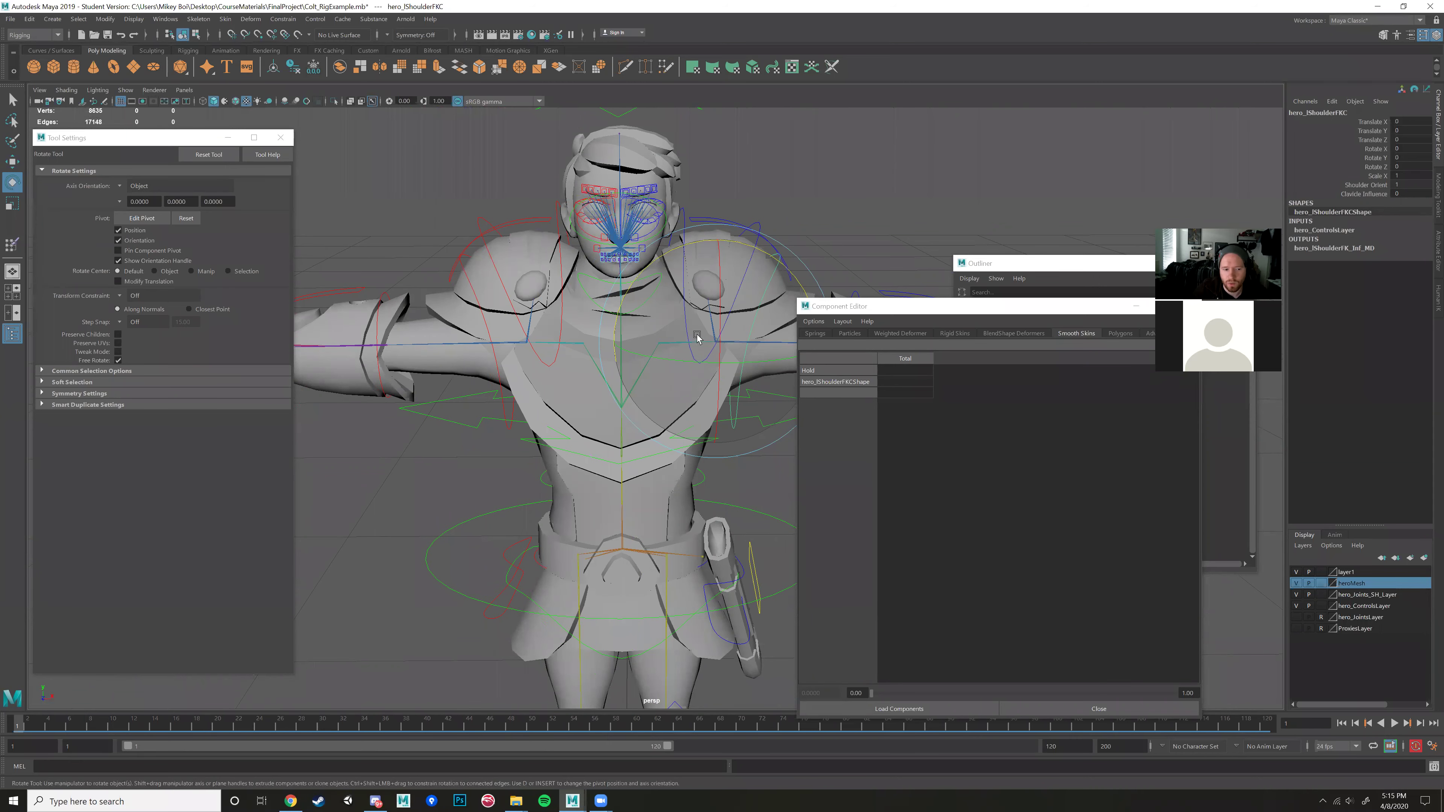
mouse_move(711, 470)
alt+mouse_down()
mouse_move(734, 474)
mouse_move(705, 466)
mouse_move(732, 467)
mouse_move(710, 433)
mouse_move(740, 485)
mouse_move(722, 470)
alt+mouse_up()
key(w)
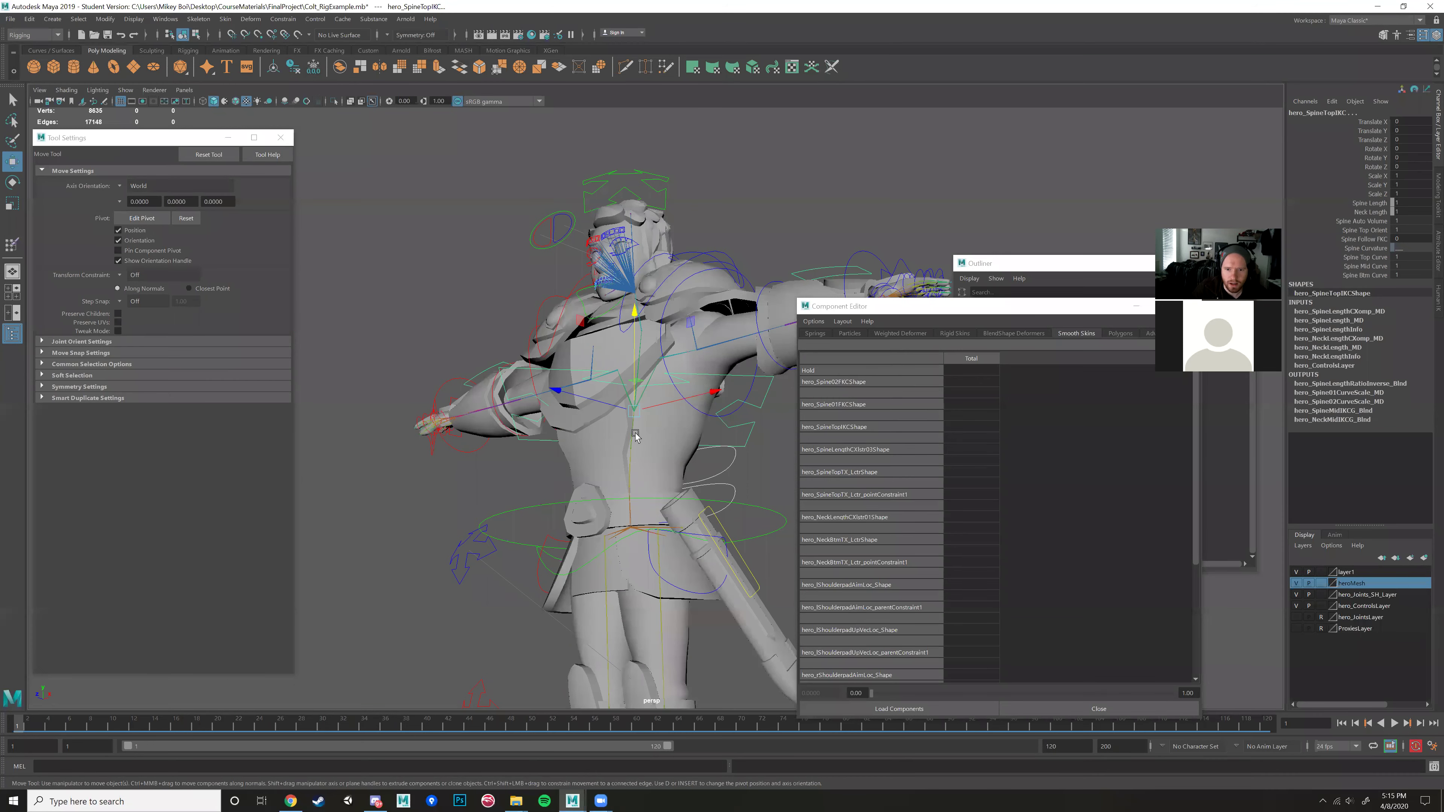
- Examine the chest and shoulder armor from several angles
alt+drag(624, 455, 603, 379)
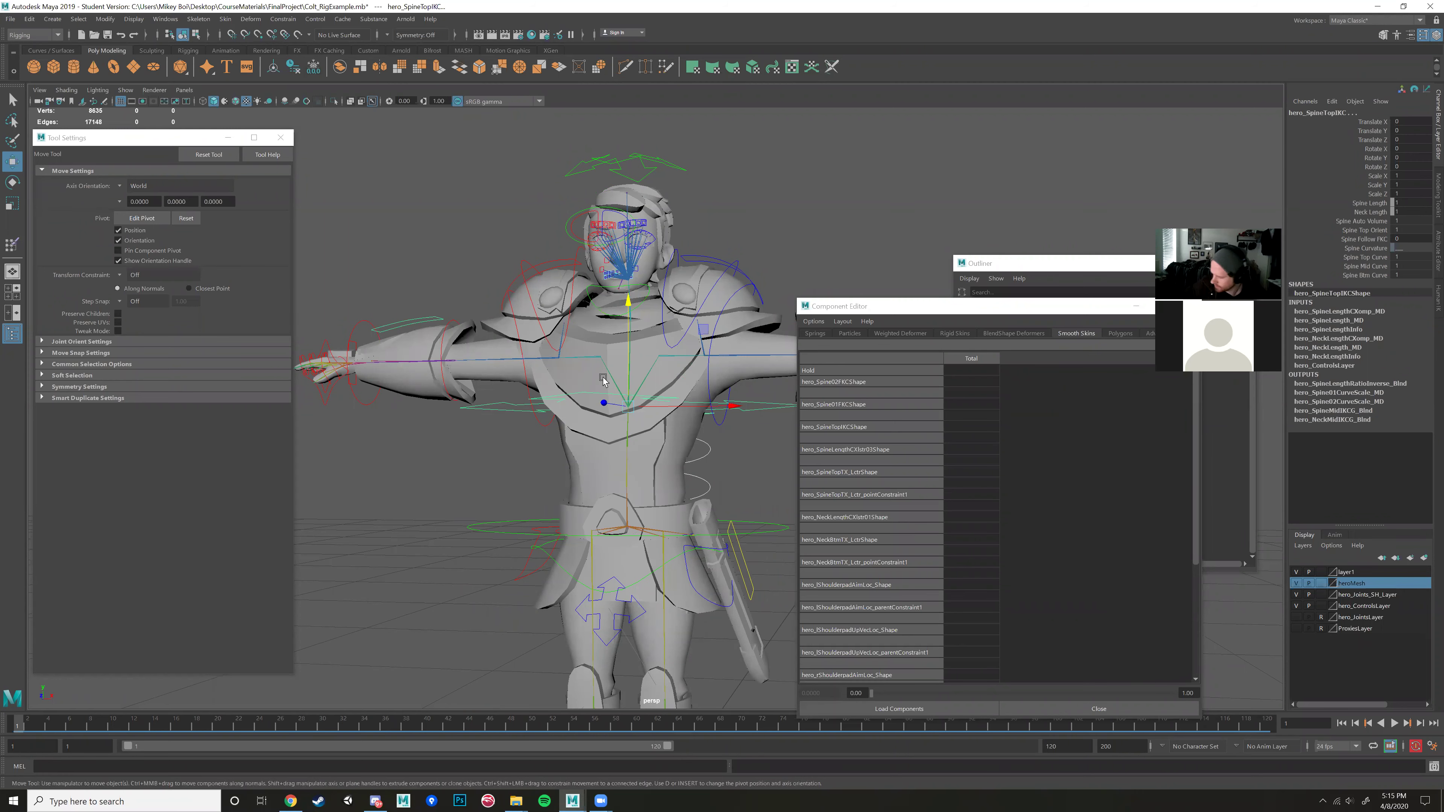
alt+drag(602, 380, 494, 414)
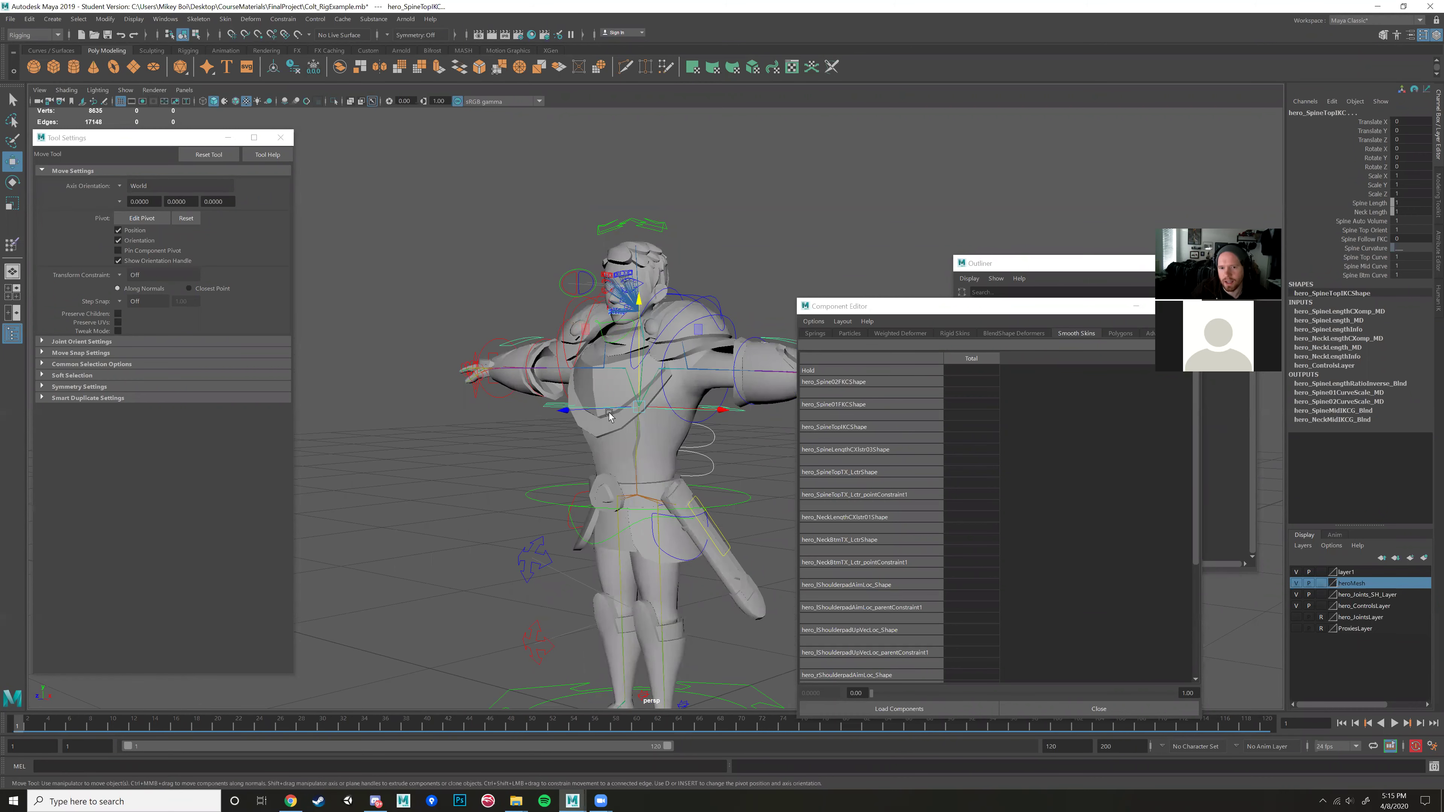
alt+drag(630, 343, 667, 347)
scroll(667, 347, up, 6)
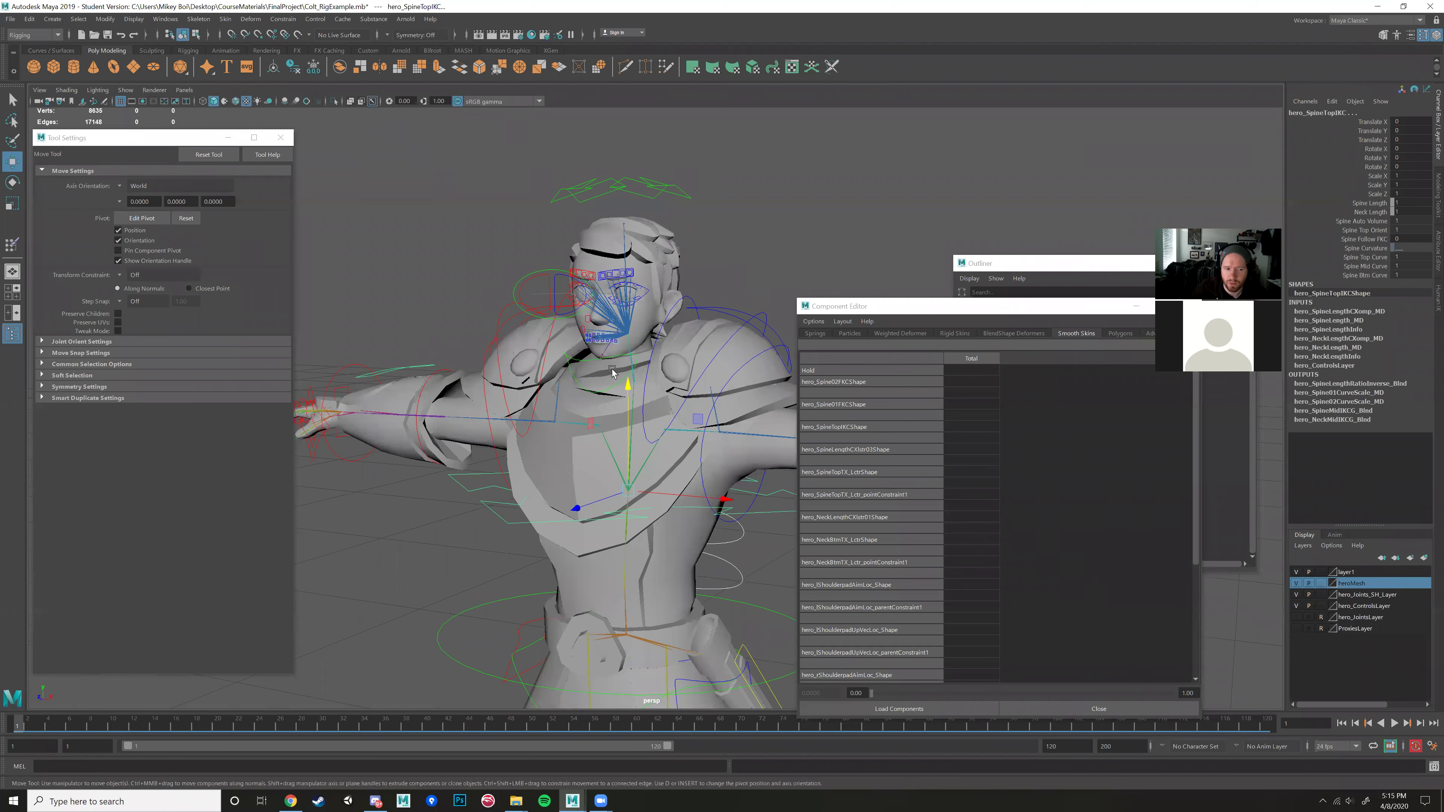
alt+drag(631, 393, 632, 455)
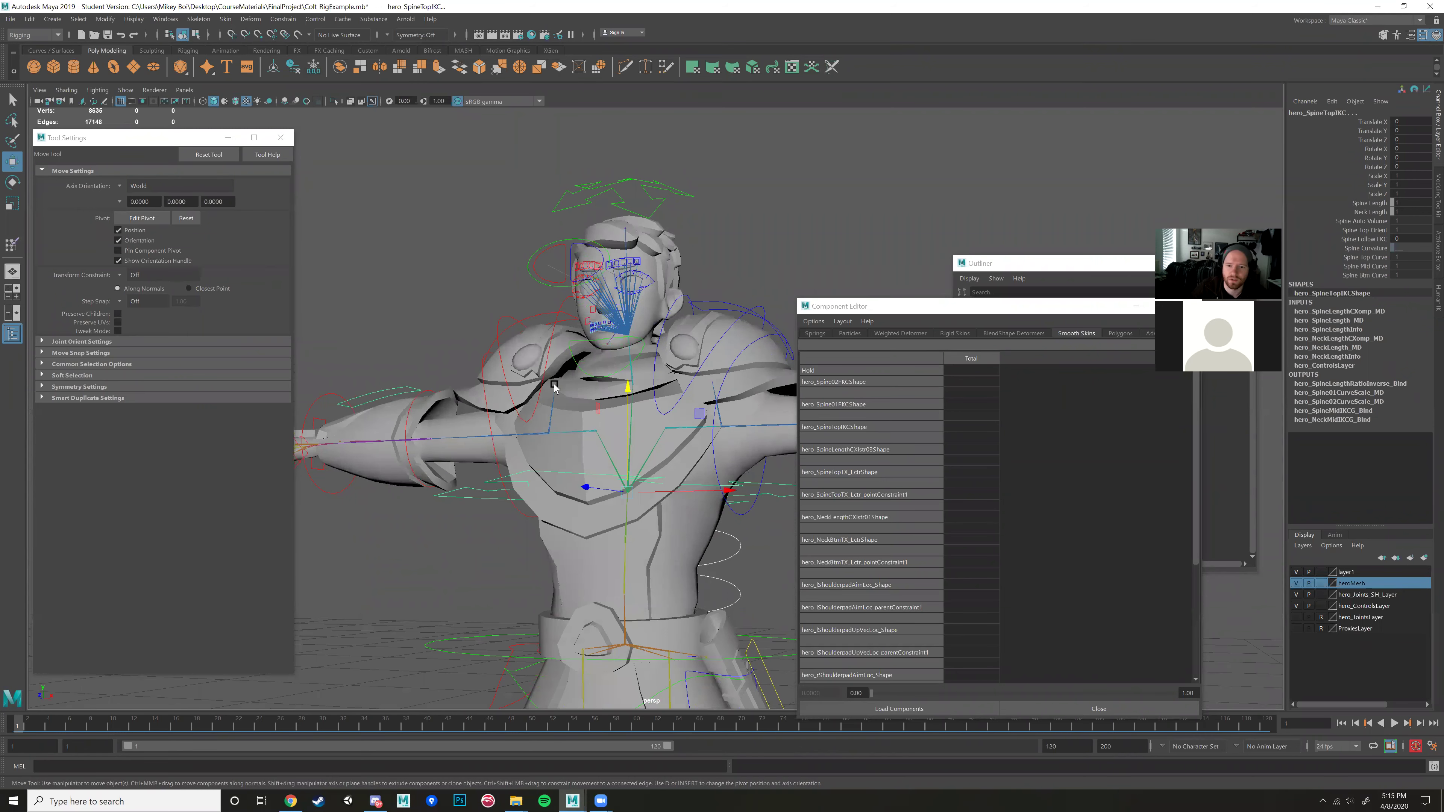
alt+middle_drag(689, 508, 685, 486)
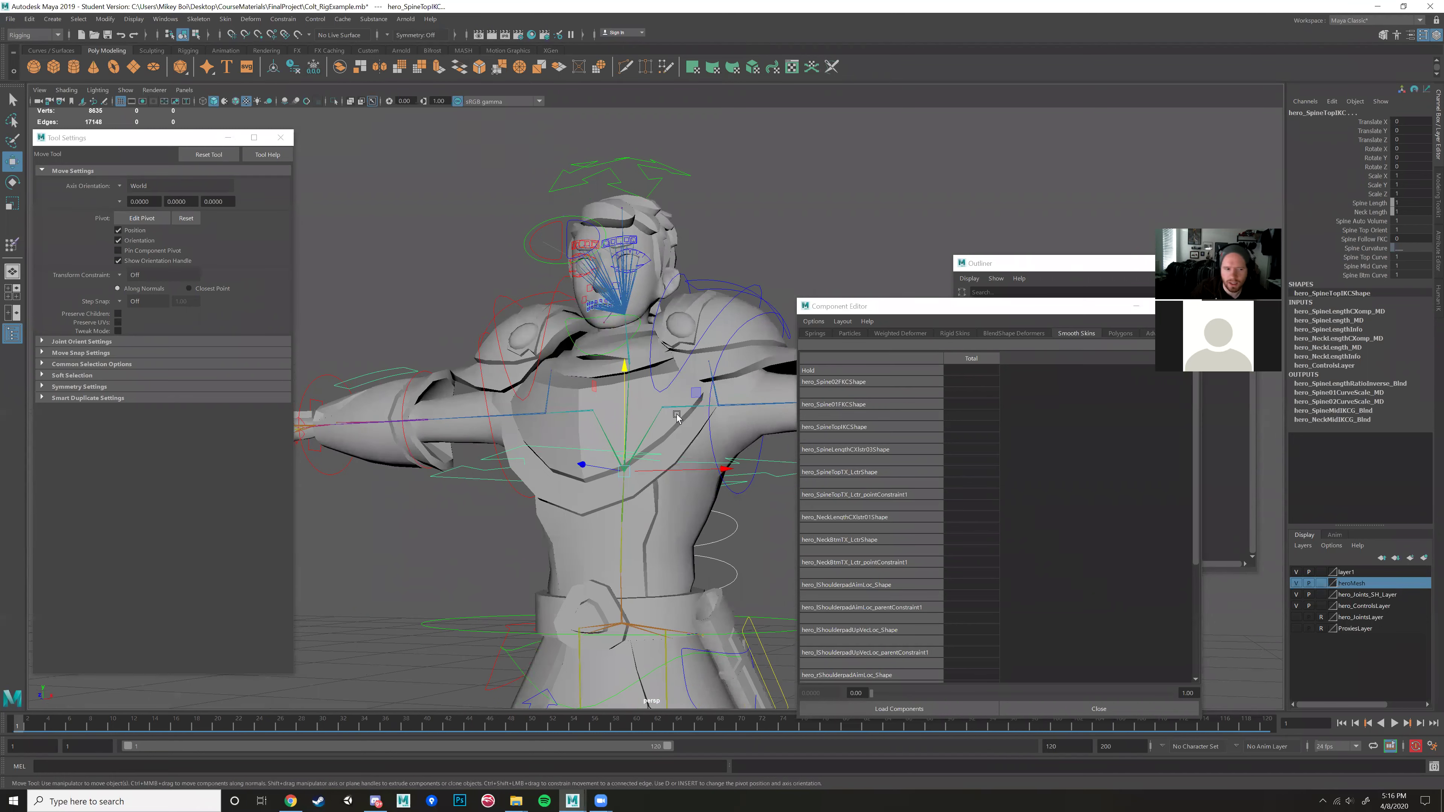
alt+drag(676, 423, 690, 530)
- Test-rotate the left shoulder FK control and undo the rotation
click(685, 526)
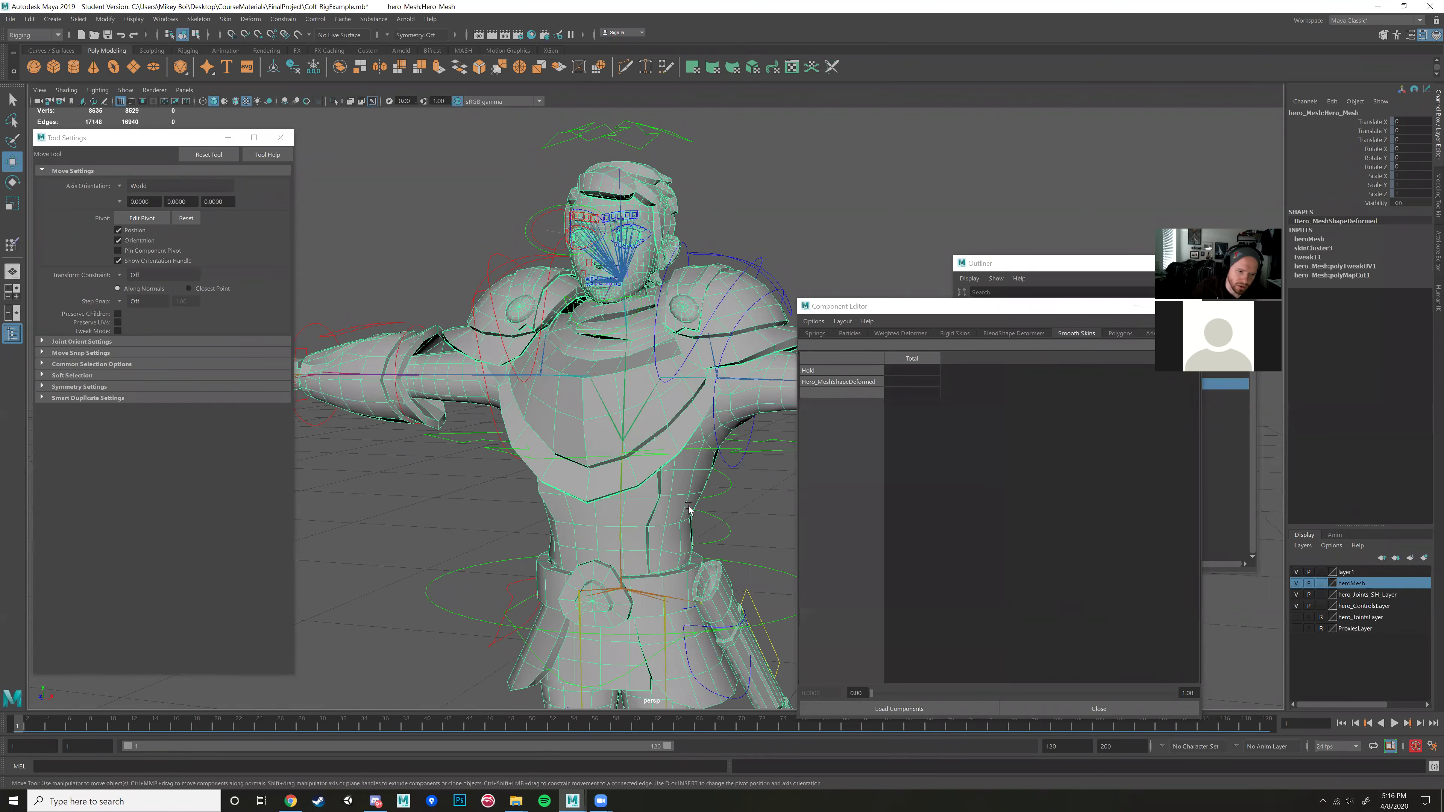
key(f)
alt+middle_drag(691, 476, 675, 403)
alt+drag(675, 403, 740, 367)
click(691, 388)
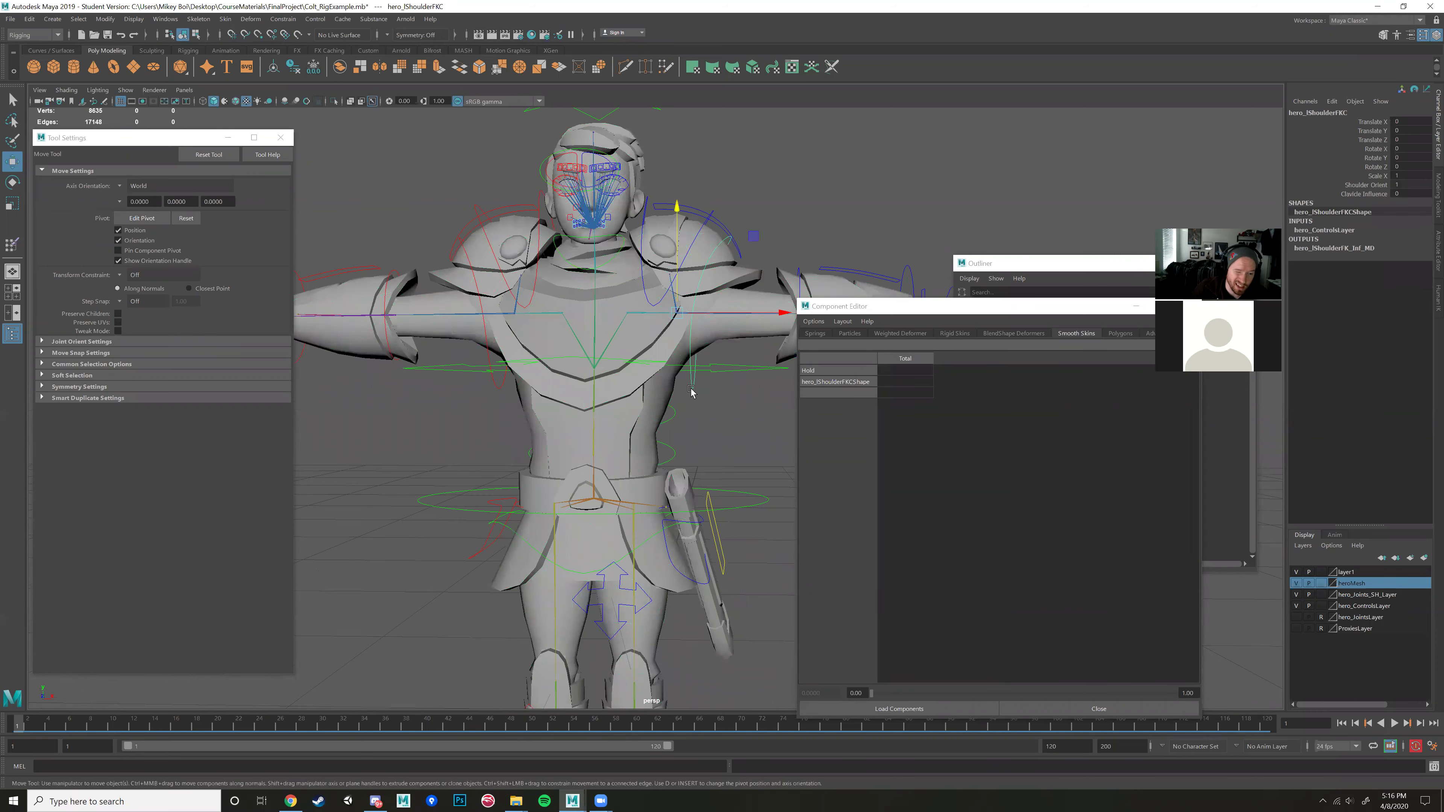
key(e)
key(ctrl+z)
- Activate the Paint Skin Weights tool on the hero mesh and undo the stray brush stroke
alt+drag(677, 441, 528, 433)
alt+right_drag(529, 432, 557, 432)
alt+middle_drag(558, 432, 551, 472)
alt+drag(512, 472, 719, 382)
click(702, 386)
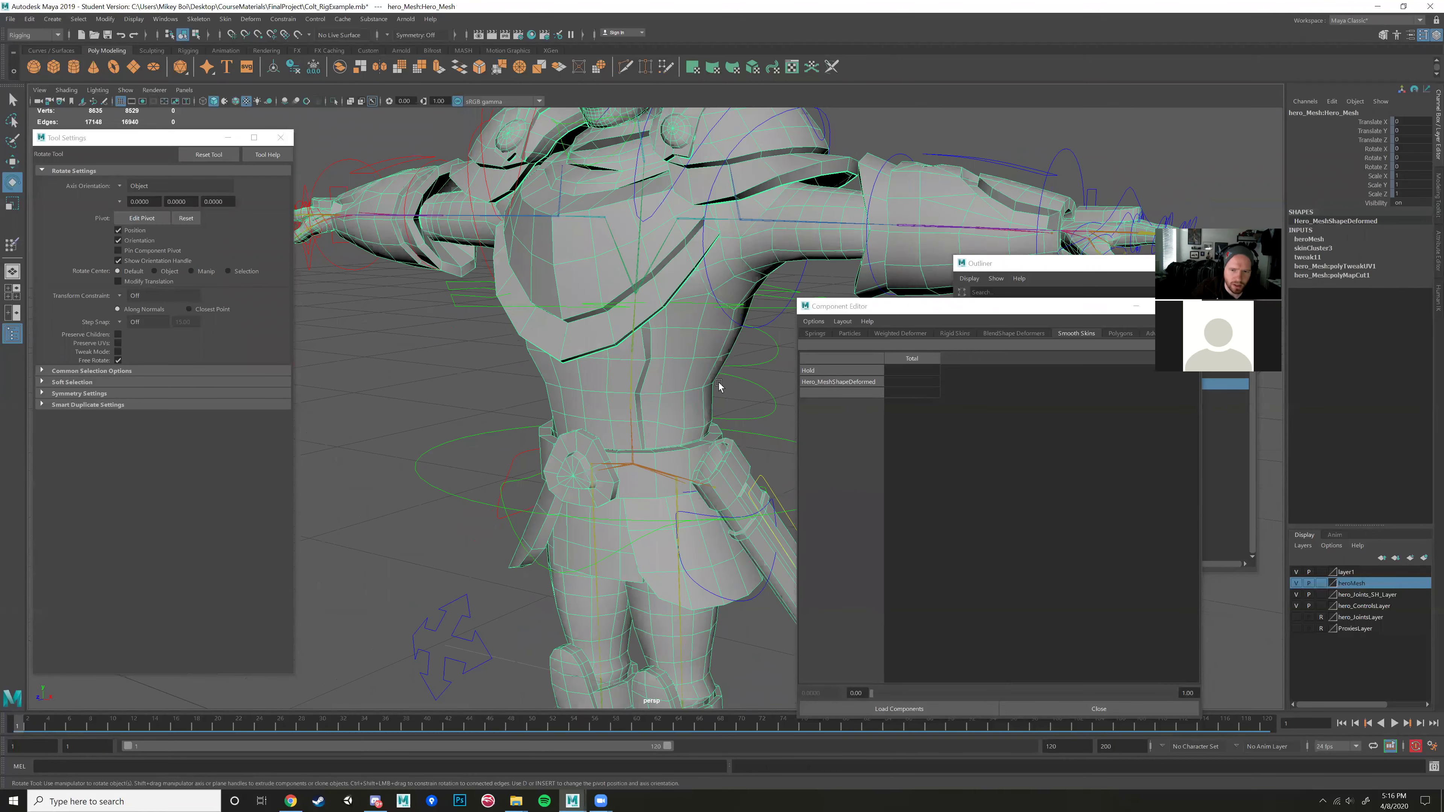
right_drag(718, 377, 661, 352)
scroll(680, 396, down, 4)
mouse_move(680, 395)
alt+mouse_down()
mouse_move(647, 410)
mouse_move(676, 408)
alt+mouse_up()
scroll(627, 417, down, 2)
click(677, 408)
key(ctrl+z)
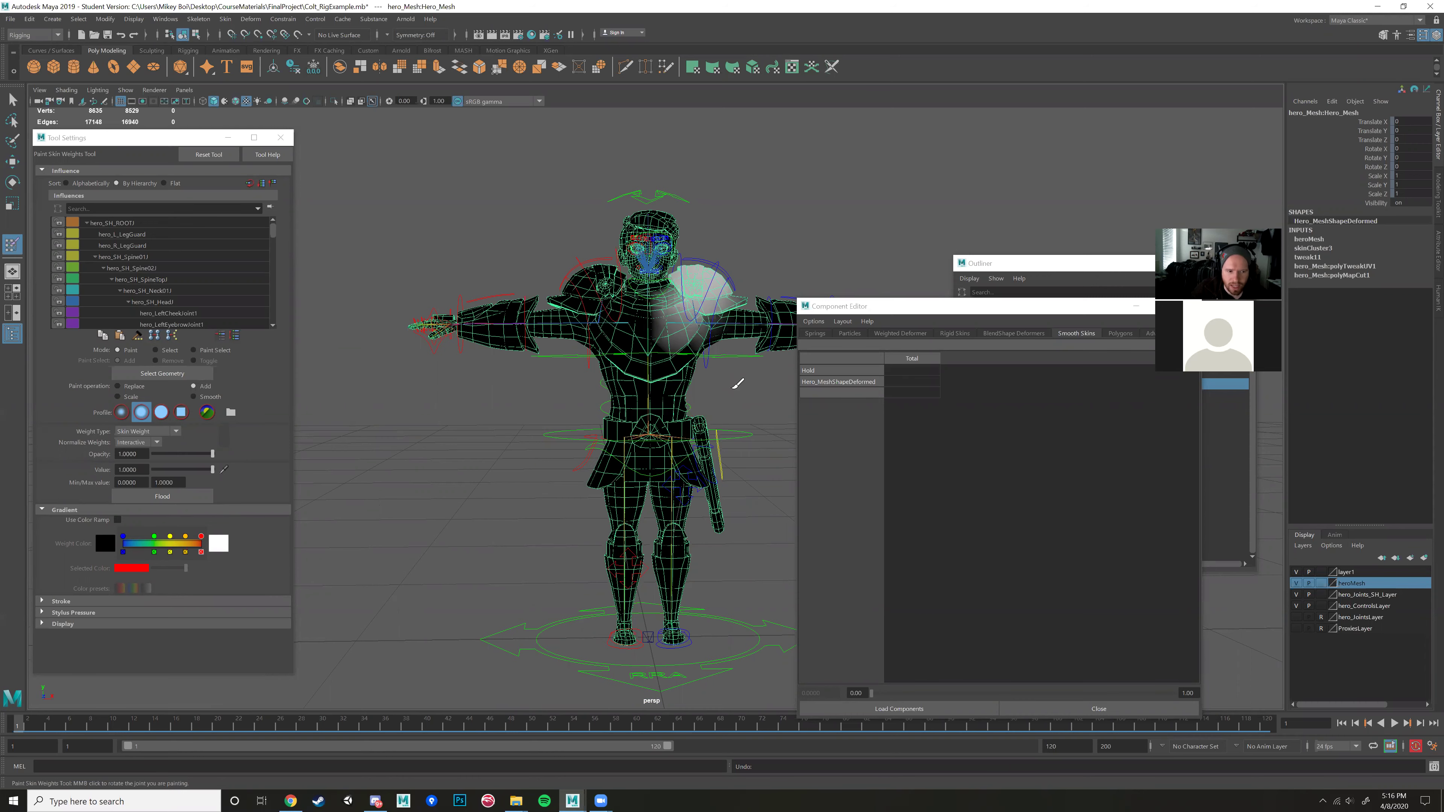
- Examine how the weights around the left shoulder spread over the armor and chest
scroll(732, 388, up, 2)
mouse_move(727, 386)
alt+mouse_down()
mouse_move(631, 451)
mouse_move(654, 446)
alt+mouse_up()
scroll(620, 458, up, 3)
scroll(654, 447, down, 2)
alt+middle_drag(654, 446, 664, 500)
mouse_move(664, 500)
alt+mouse_down()
mouse_move(679, 447)
mouse_move(687, 459)
alt+mouse_up()
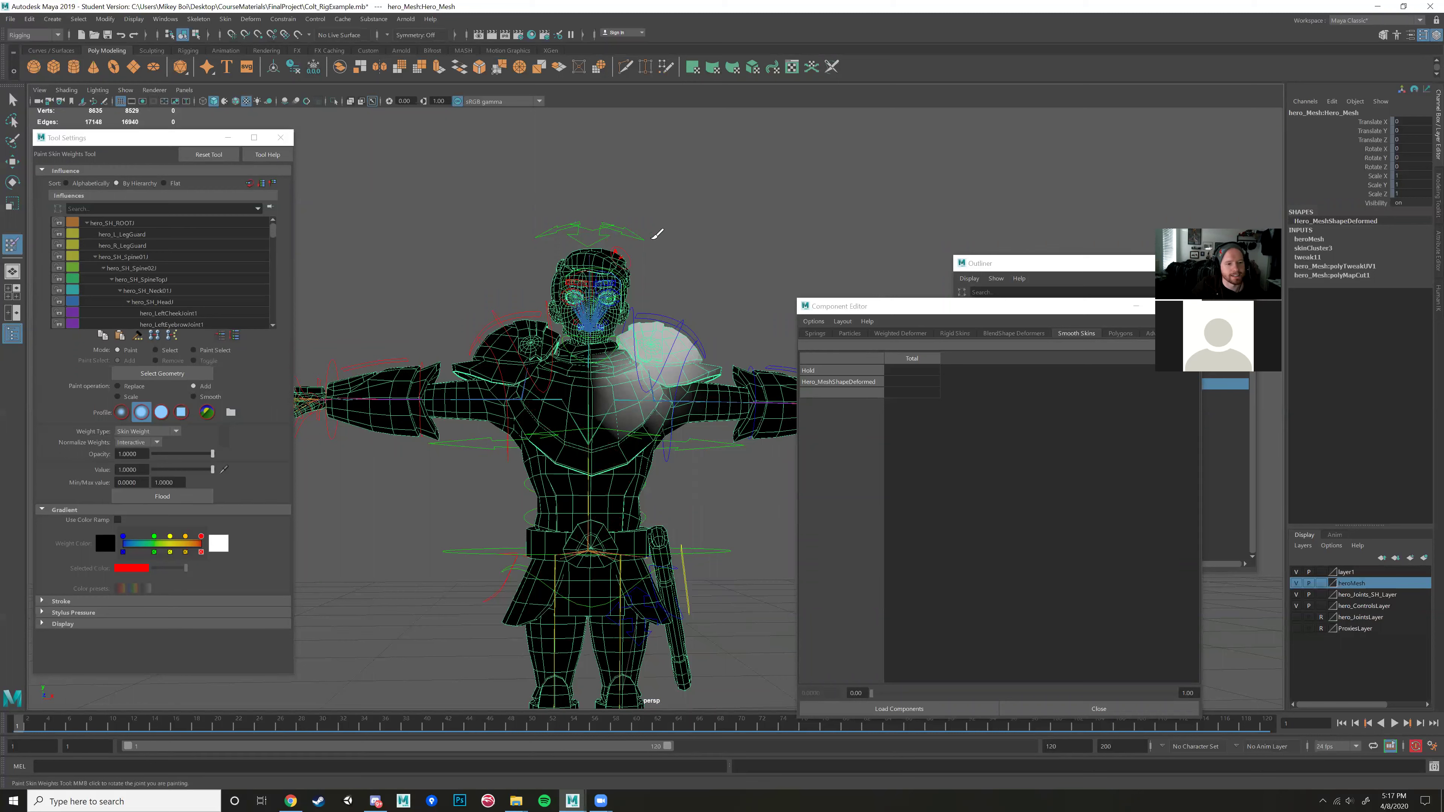
scroll(685, 344, down, 3)
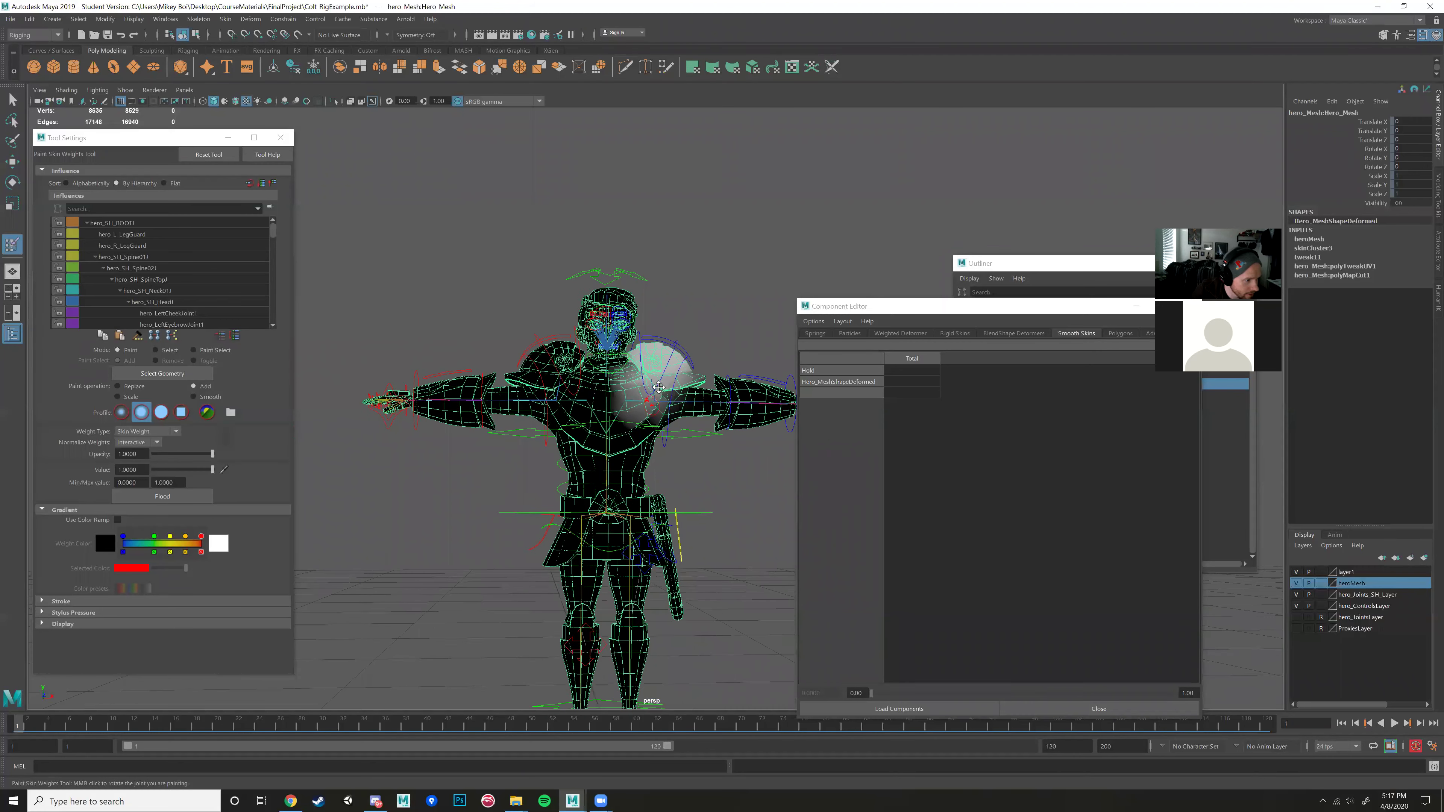
scroll(658, 387, up, 2)
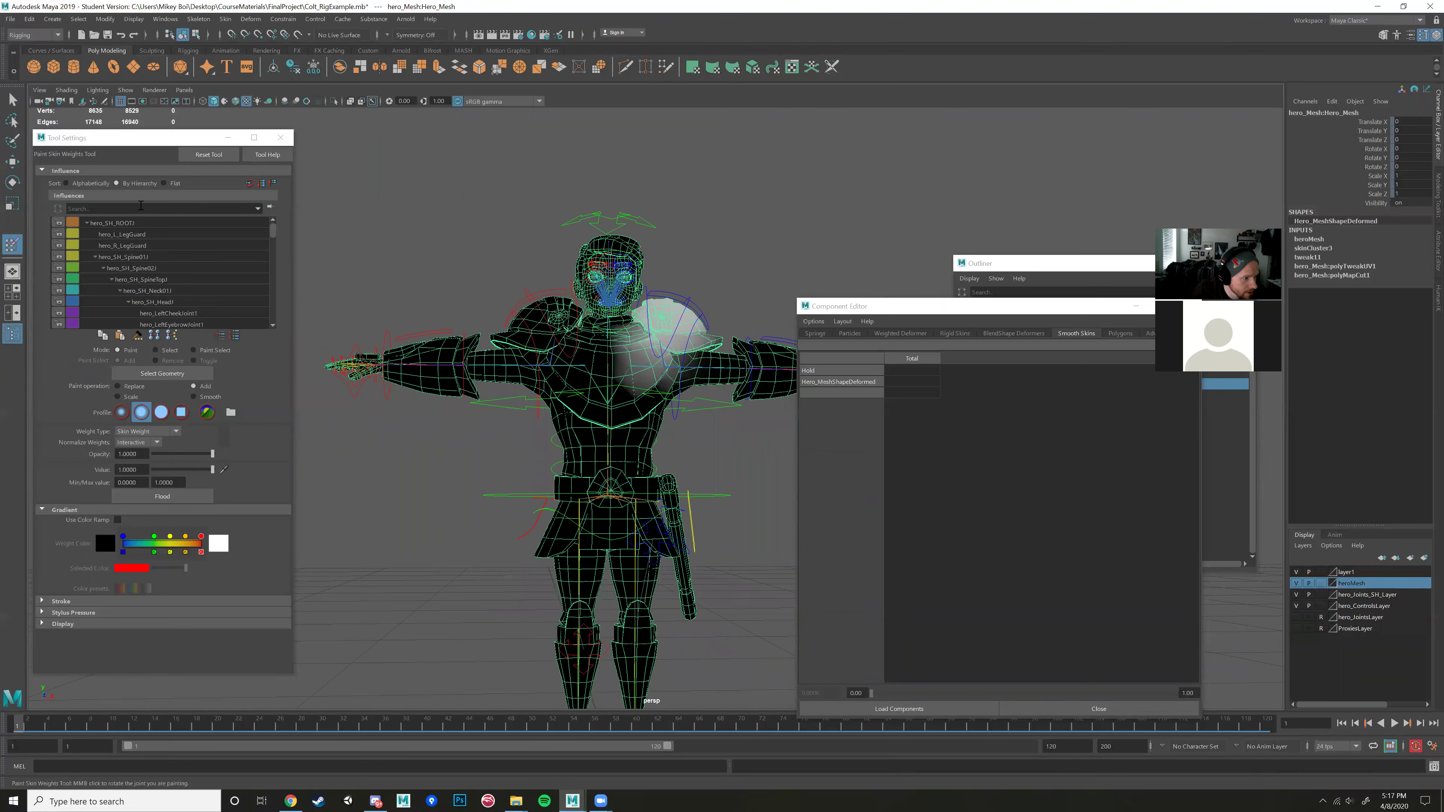
- Select the hero_SH_ROOT influence and examine its weights across the body
click(113, 222)
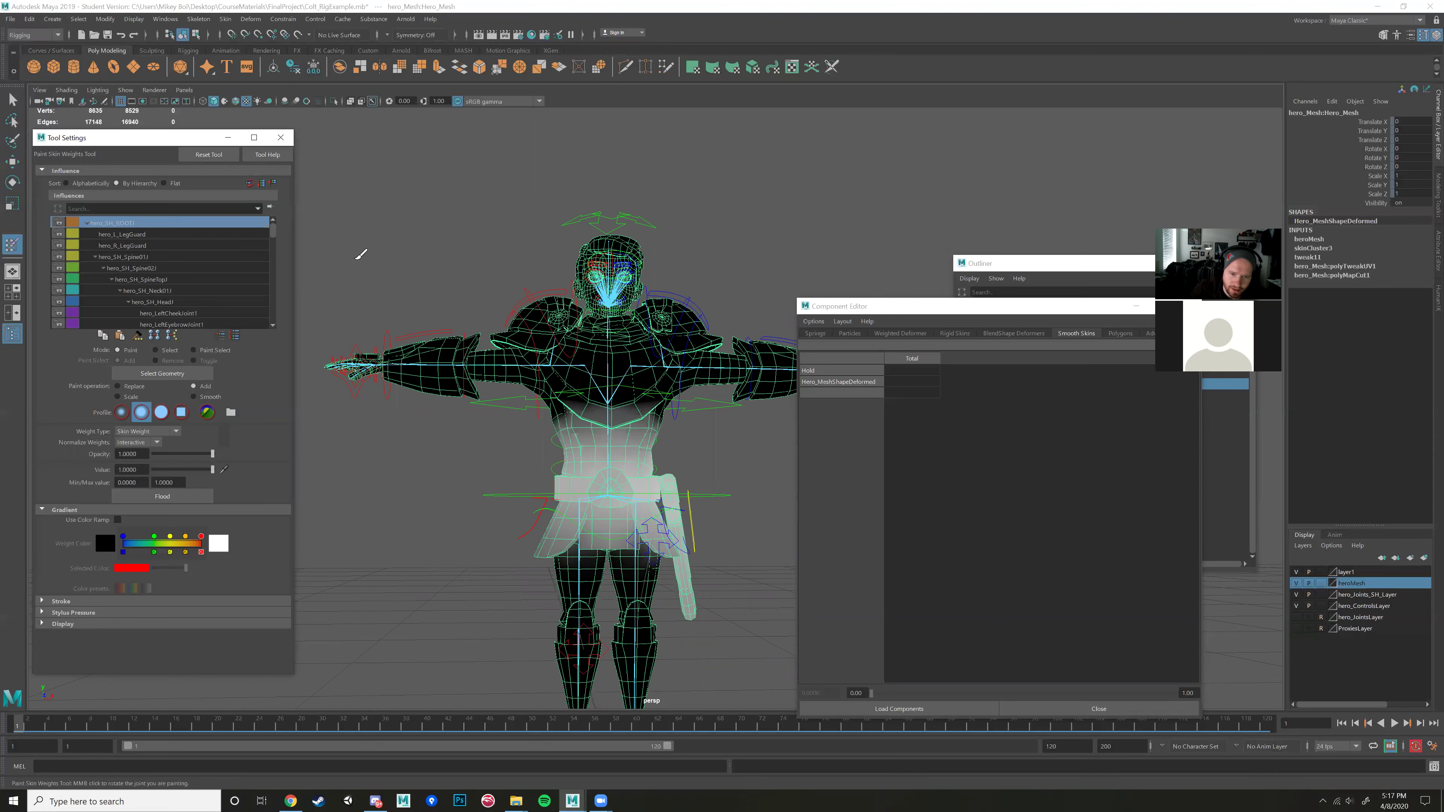
scroll(632, 469, down, 2)
scroll(631, 470, up, 3)
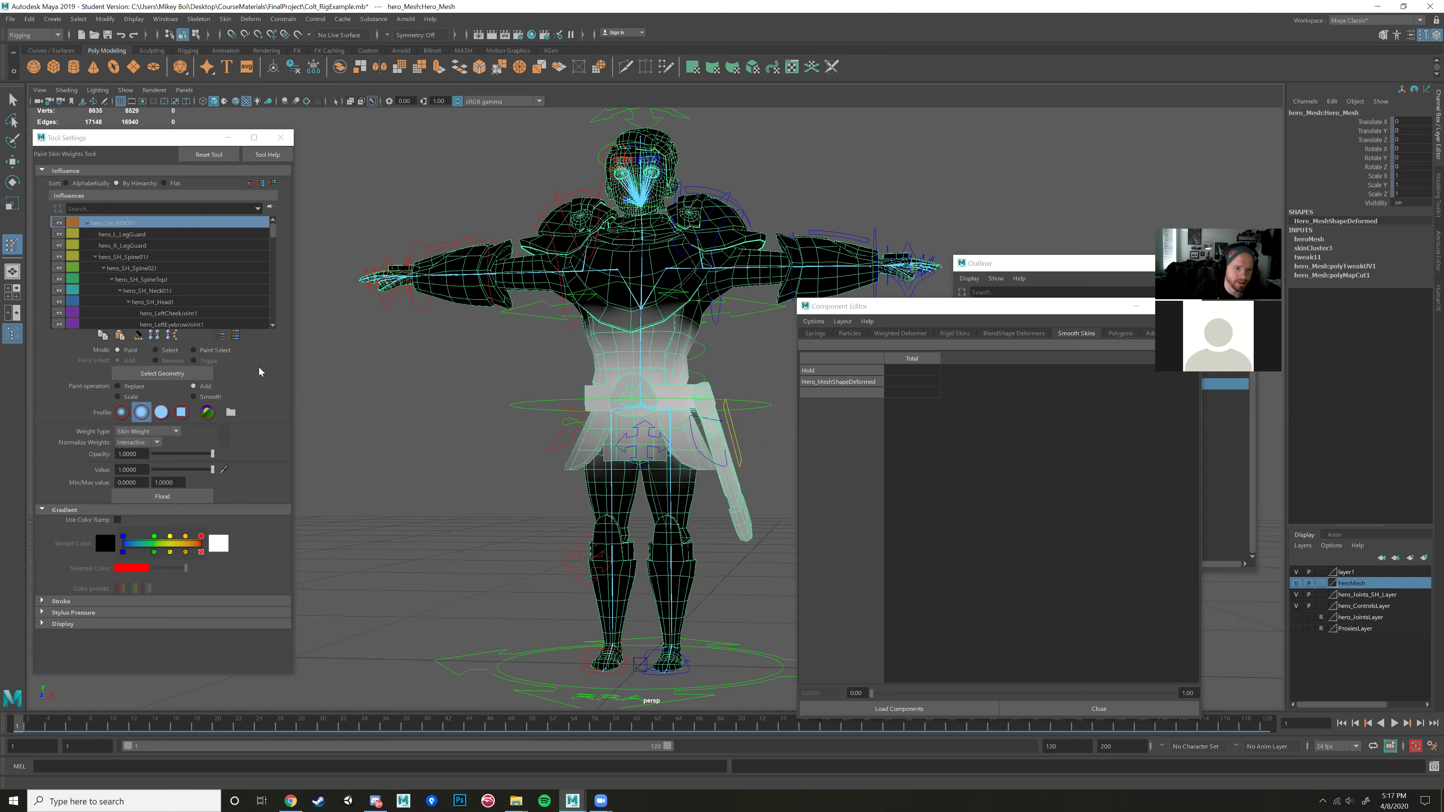
click(249, 381)
mouse_move(537, 427)
alt+mouse_down()
mouse_move(474, 442)
mouse_move(531, 420)
alt+mouse_up()
scroll(537, 421, up, 4)
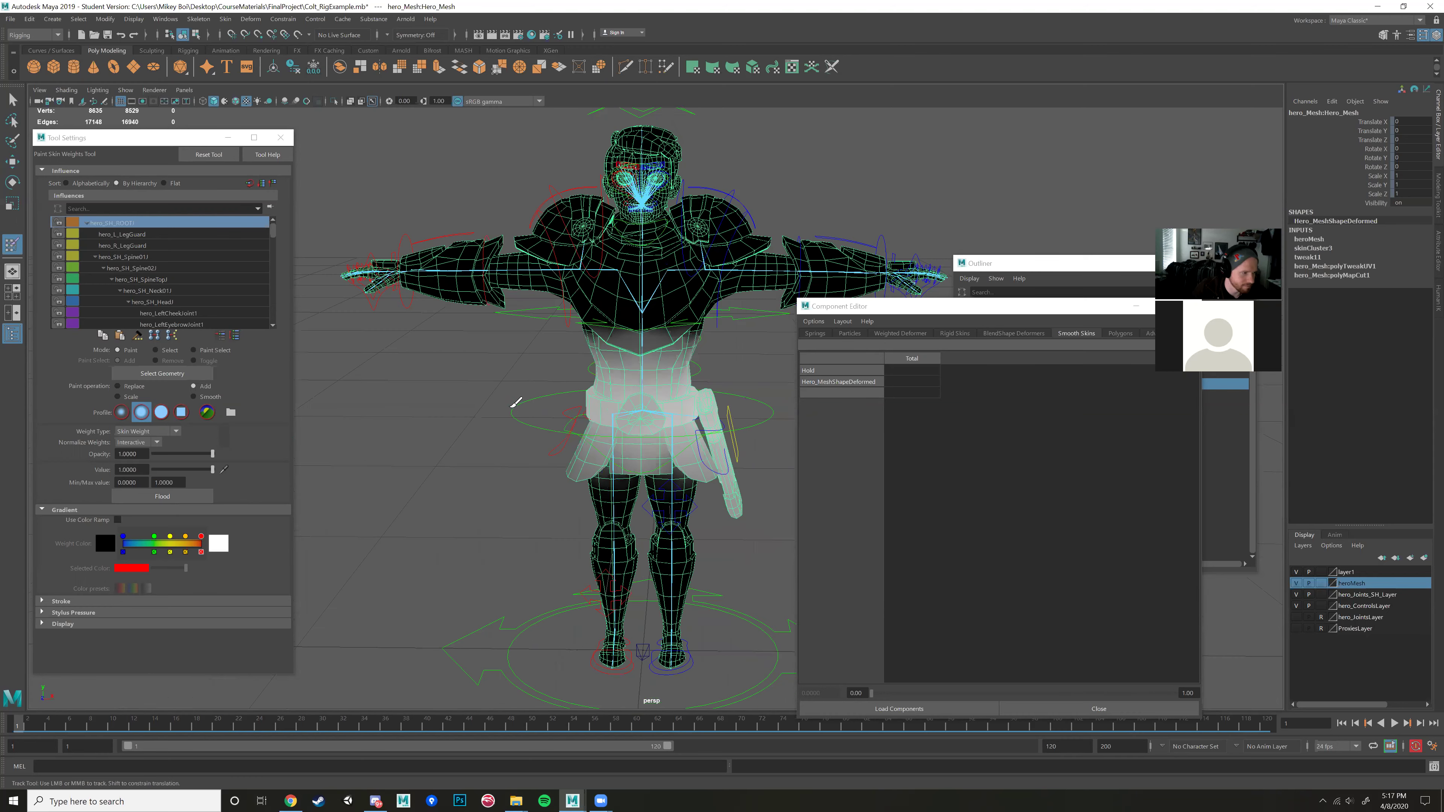
- Flood the whole mesh with weight 1.0 for the hero_SH_ROOT influence, using the Add operation
scroll(441, 387, up, 1)
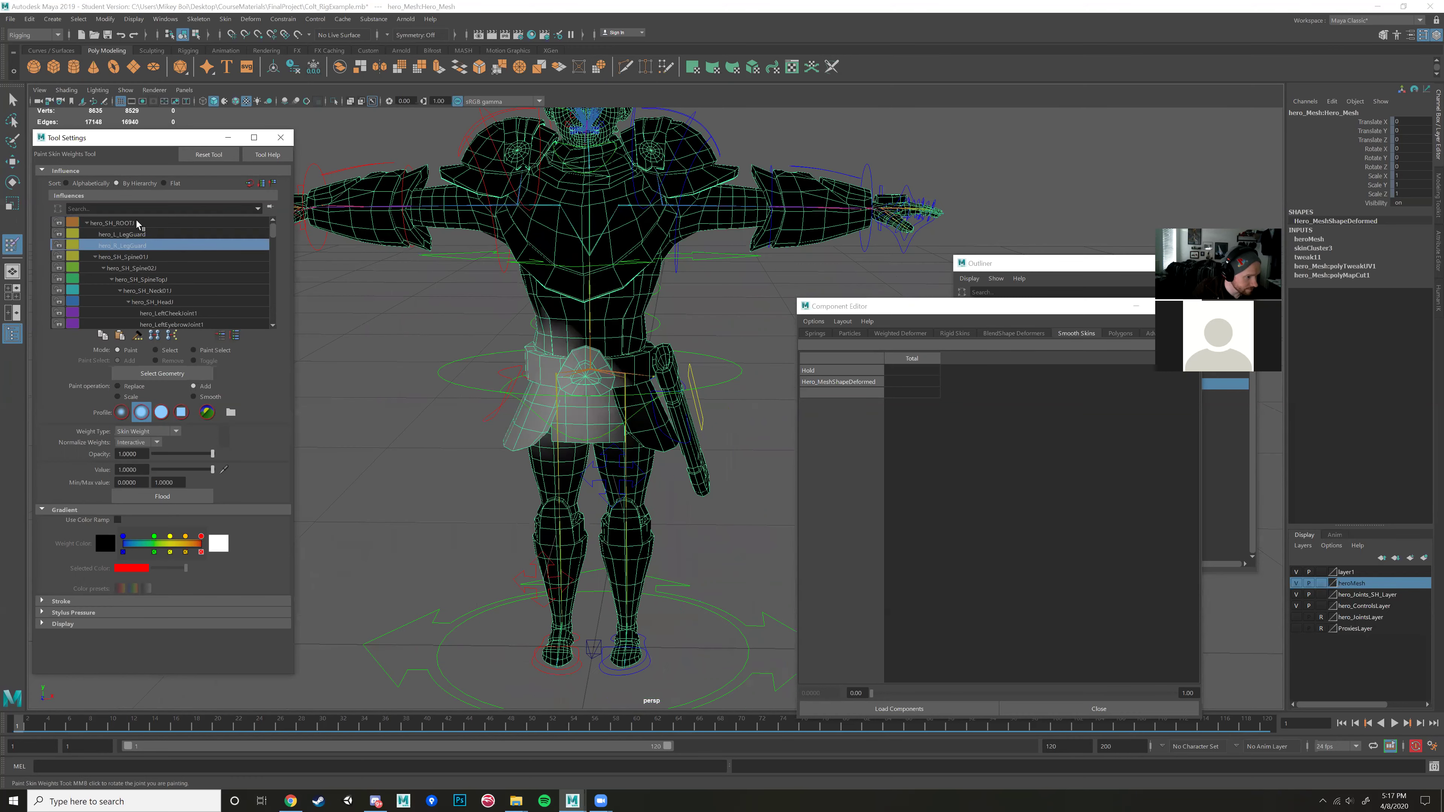
scroll(496, 387, down, 2)
alt+middle_drag(556, 409, 579, 435)
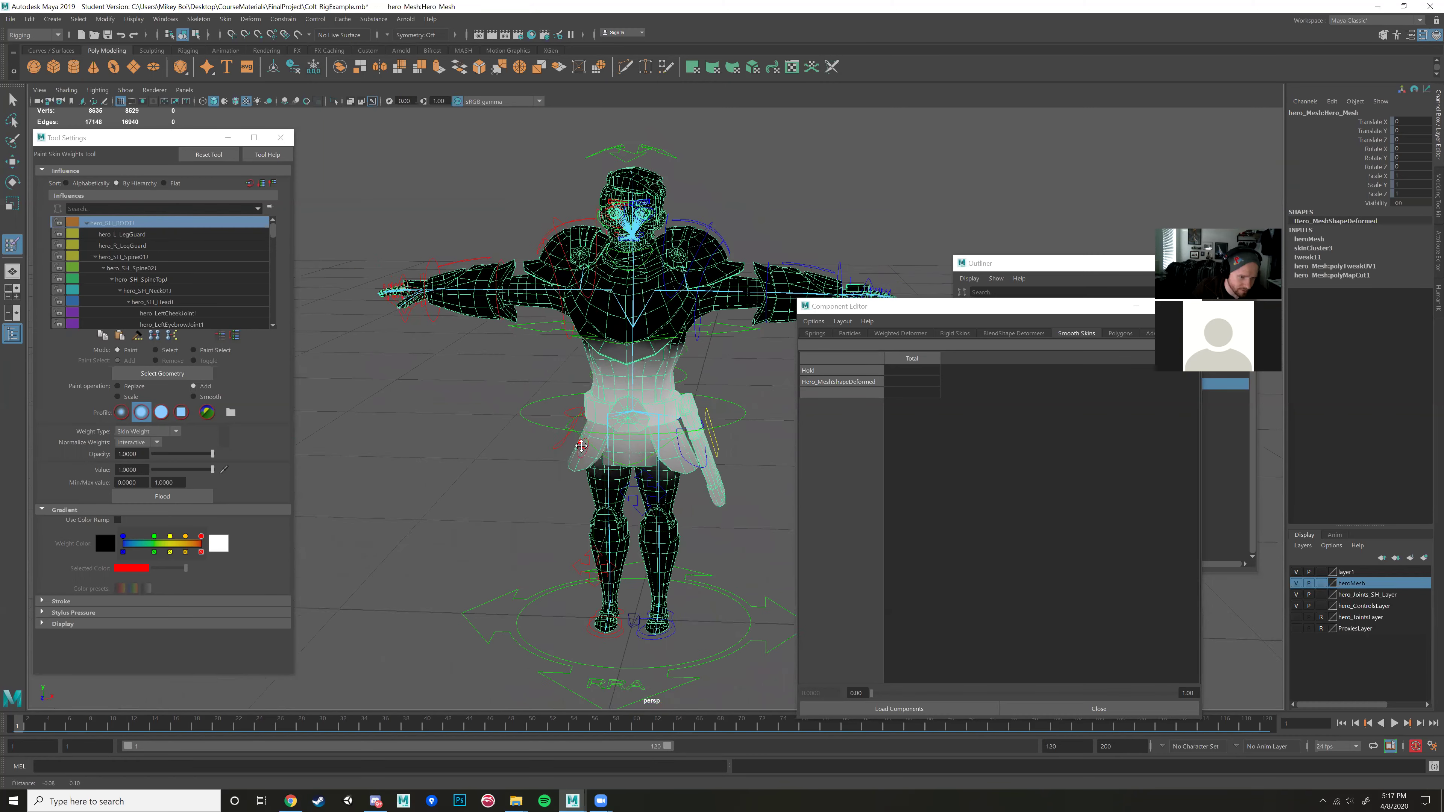
alt+right_drag(579, 435, 594, 443)
alt+drag(594, 443, 560, 433)
scroll(192, 292, down, 1)
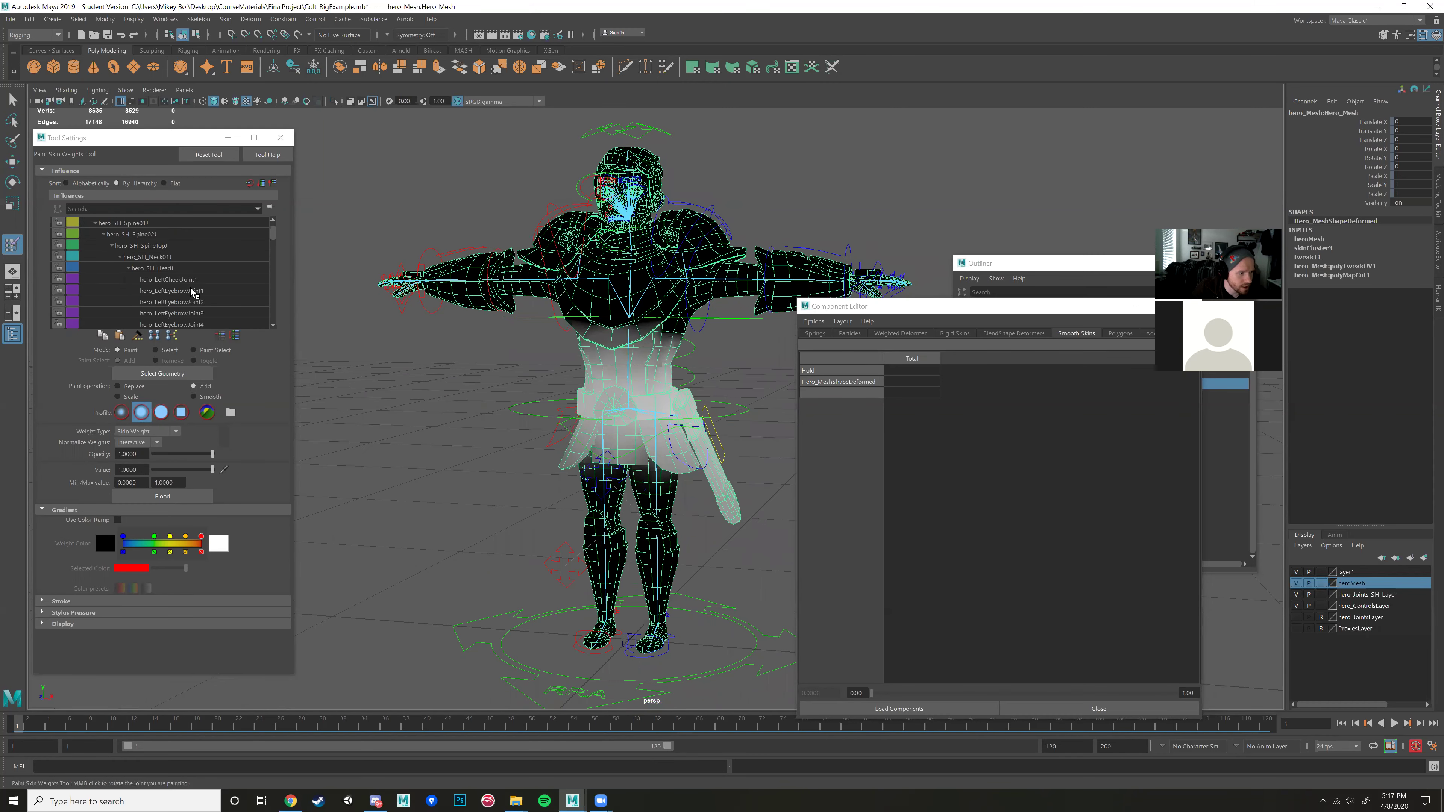
scroll(192, 292, up, 1)
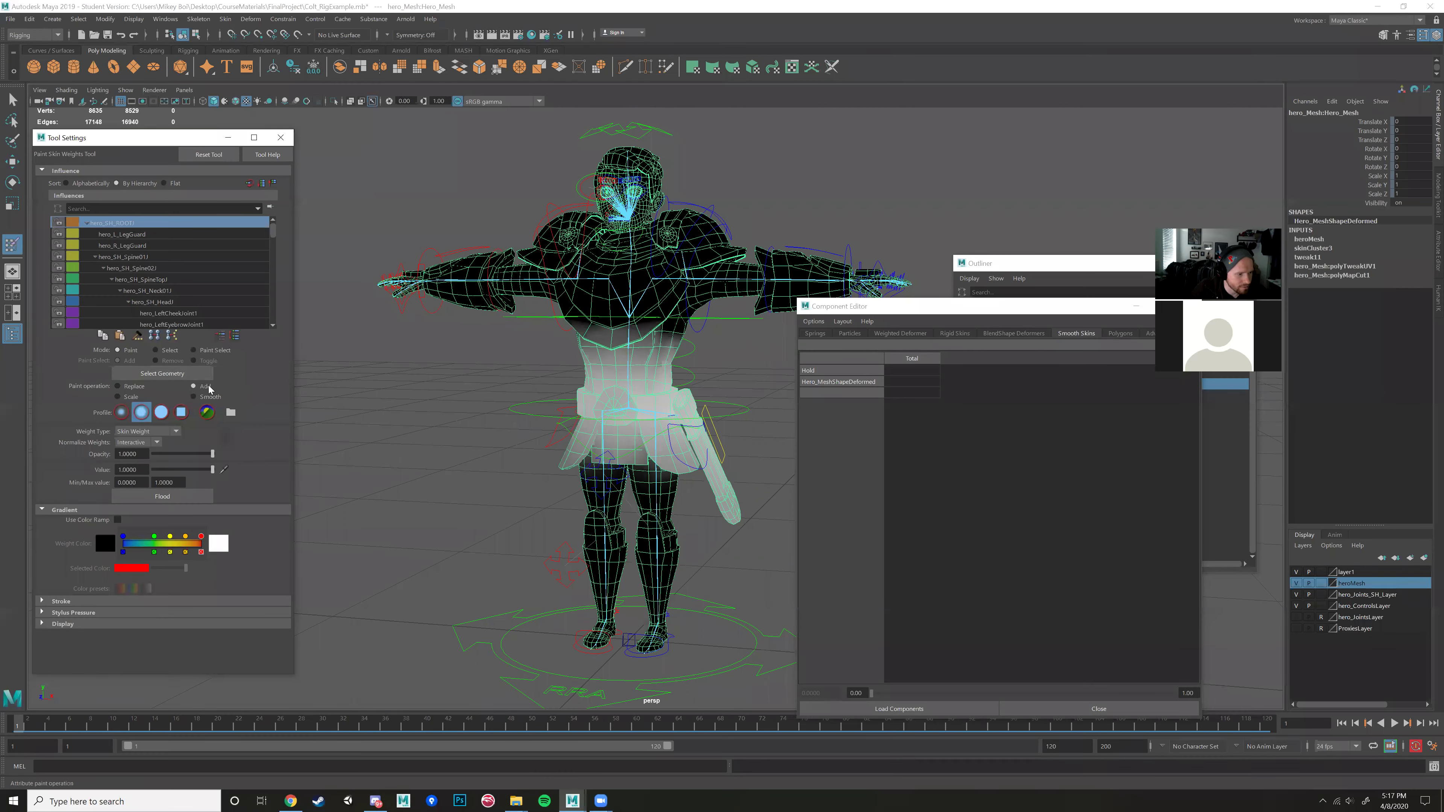
click(183, 498)
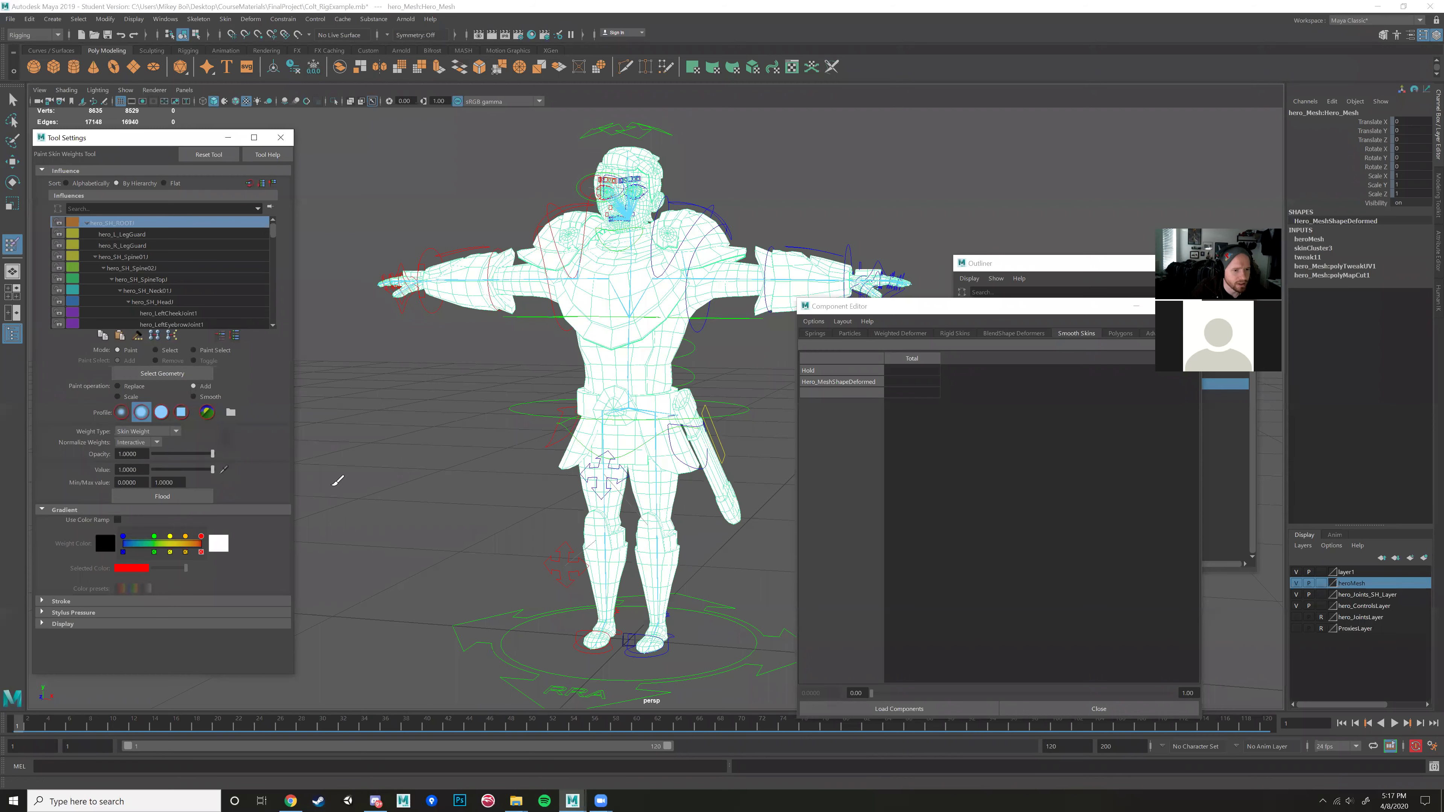
- Test the flooded weights by rotating the left shoulder control, and undo the rotation
key(w)
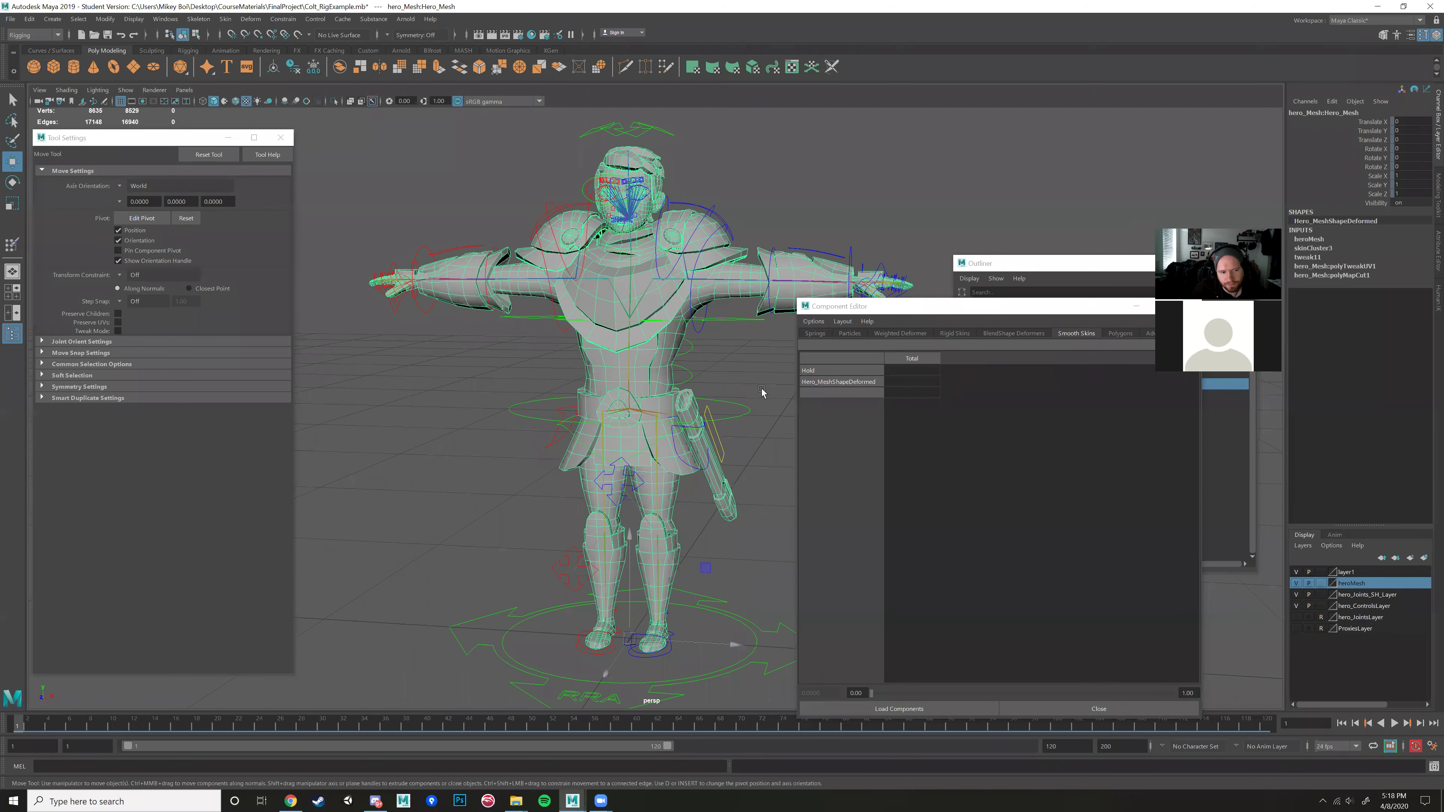
mouse_move(730, 421)
alt+mouse_down()
mouse_move(680, 400)
mouse_move(687, 359)
mouse_move(731, 407)
alt+mouse_up()
key(e)
mouse_move(691, 284)
mouse_down()
mouse_move(681, 263)
mouse_move(694, 295)
mouse_up()
key(ctrl+z)
- Reactivate the Paint Skin Weights tool on the hero mesh
alt+right_drag(705, 396, 687, 417)
alt+drag(684, 430, 650, 500)
click(650, 500)
right_drag(648, 500, 597, 482)
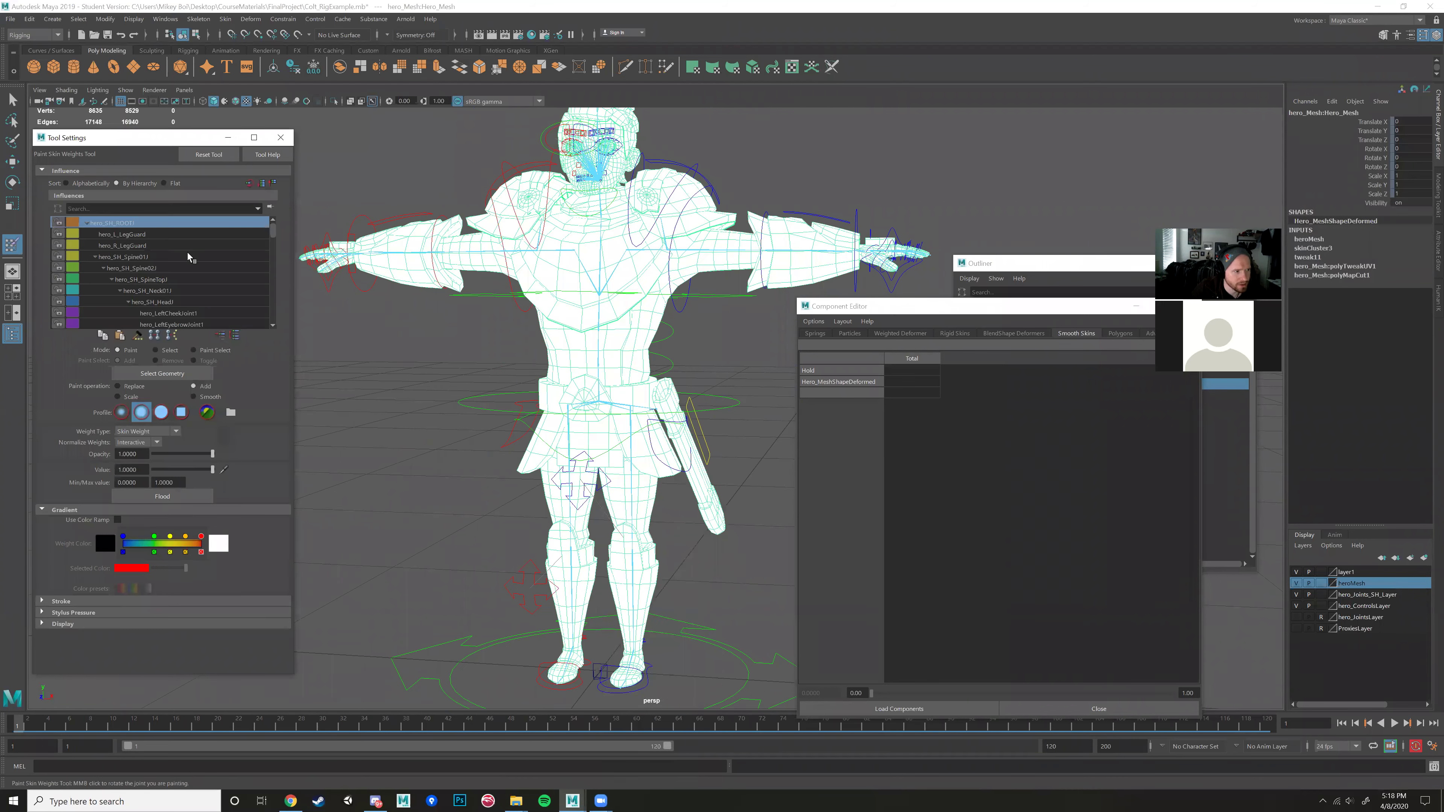
click(645, 488)
mouse_move(645, 488)
right_down()
mouse_move(624, 479)
mouse_move(645, 487)
right_up()
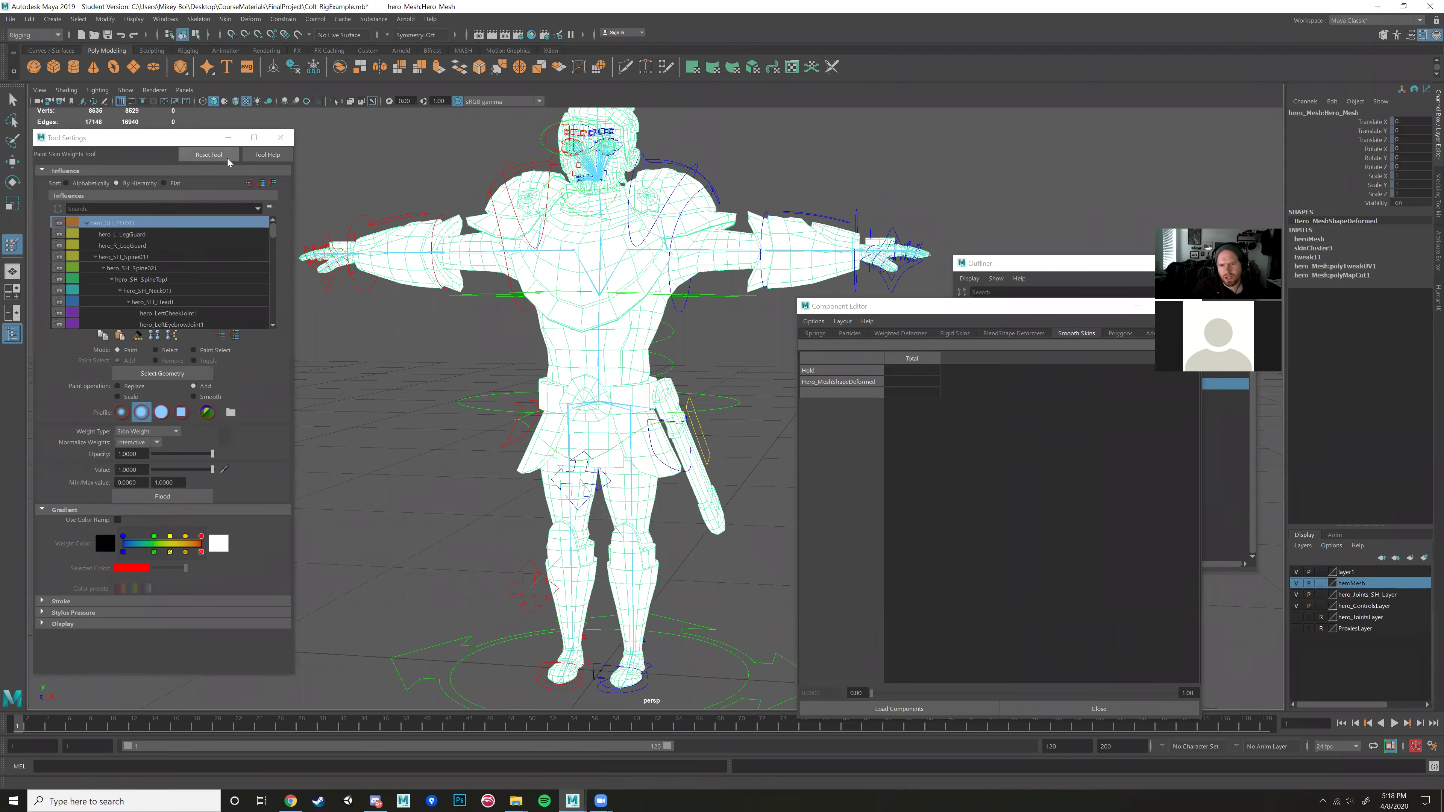
- Close the Tool Settings window and reopen it
click(273, 141)
click(1418, 35)
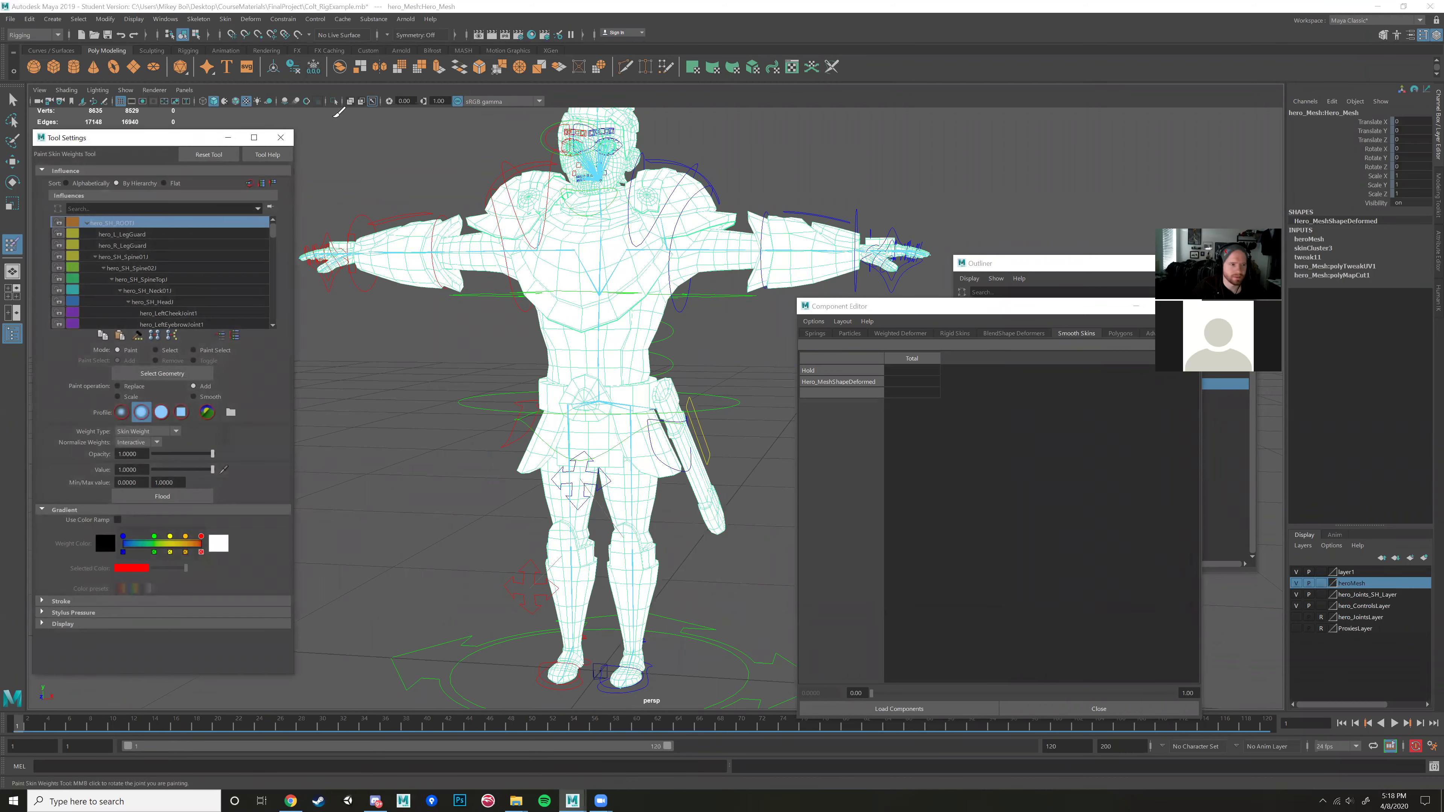
click(288, 142)
click(1418, 35)
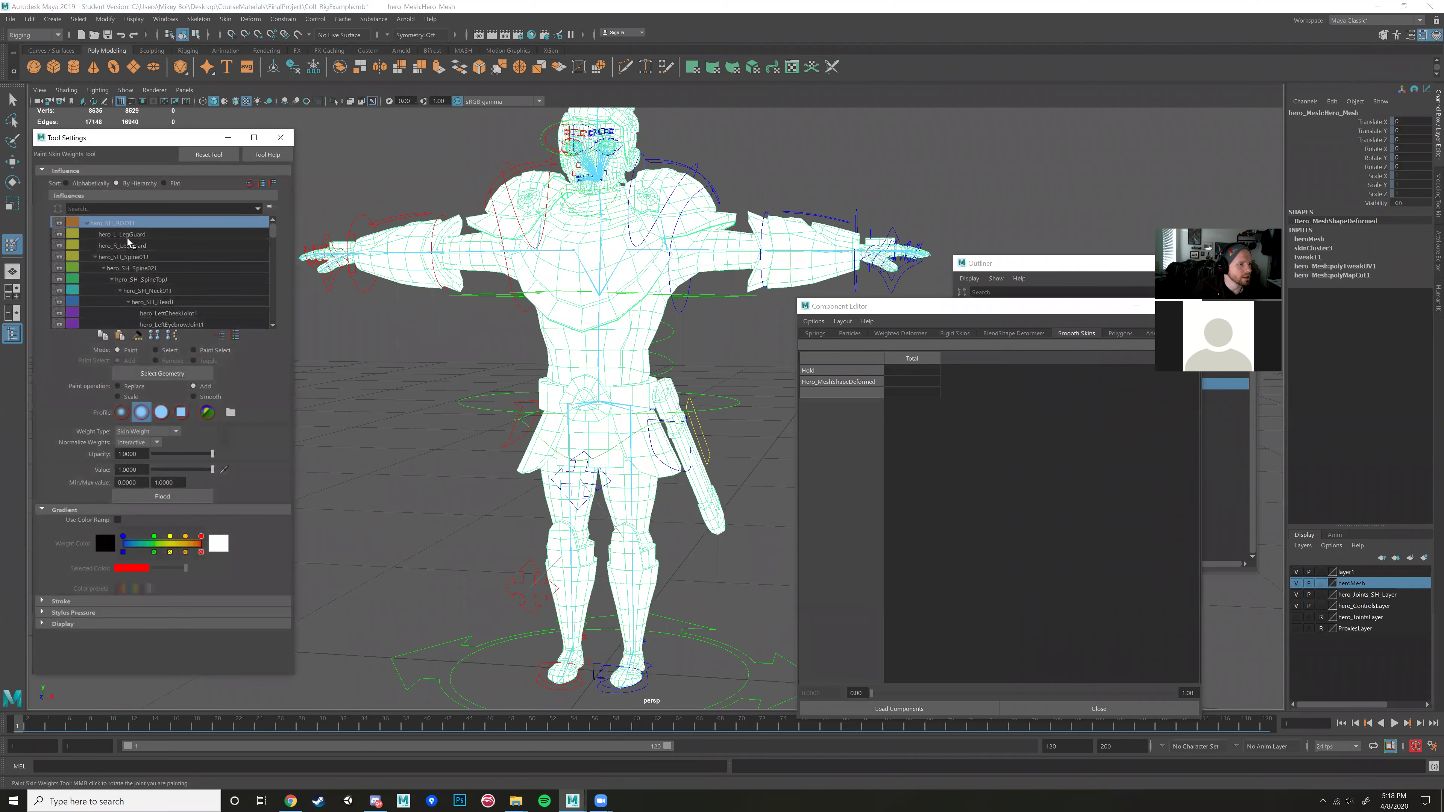
- Check the weights of the hero_L_LegGuard, hero_SH_ROOT and first spine joint influences on the mesh
click(112, 235)
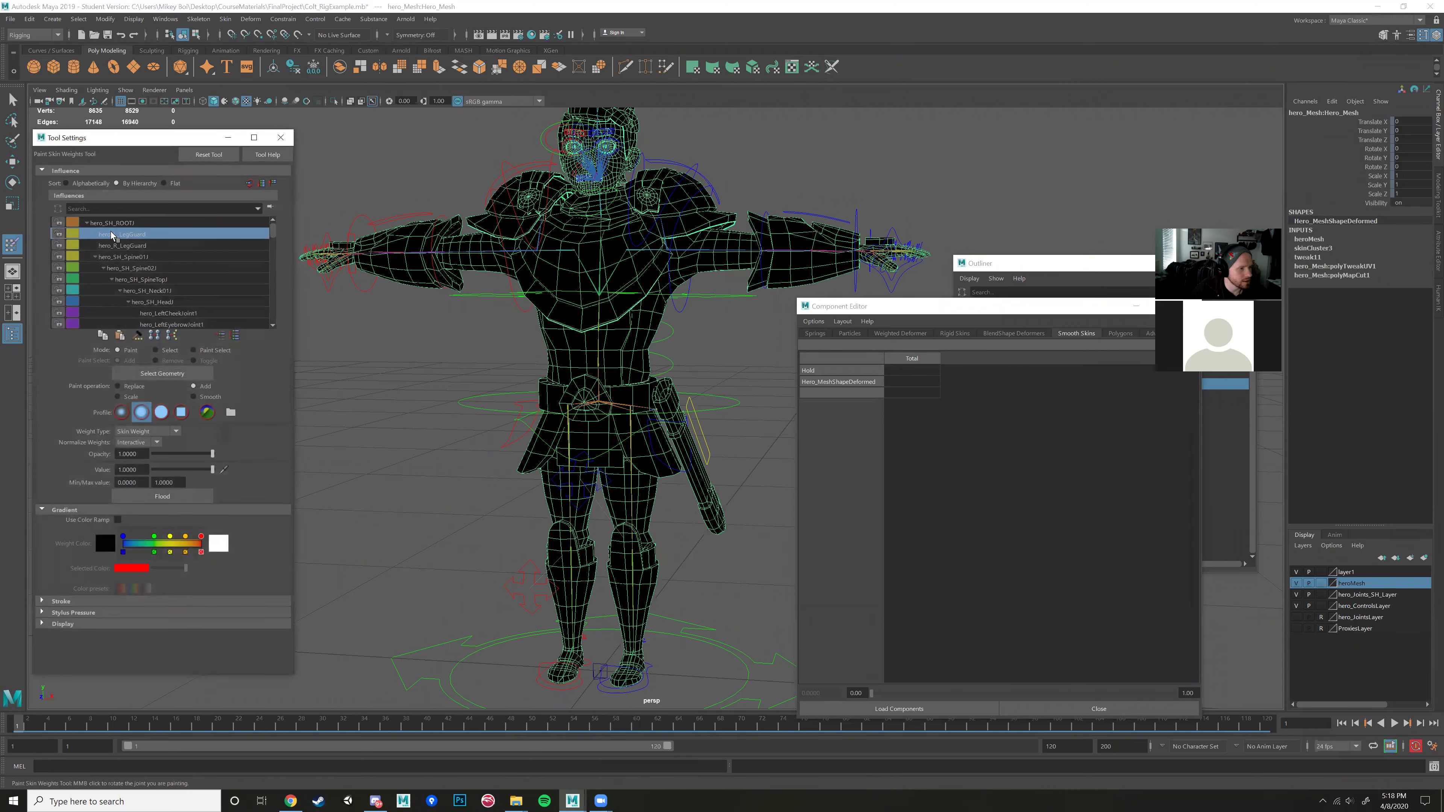
click(124, 223)
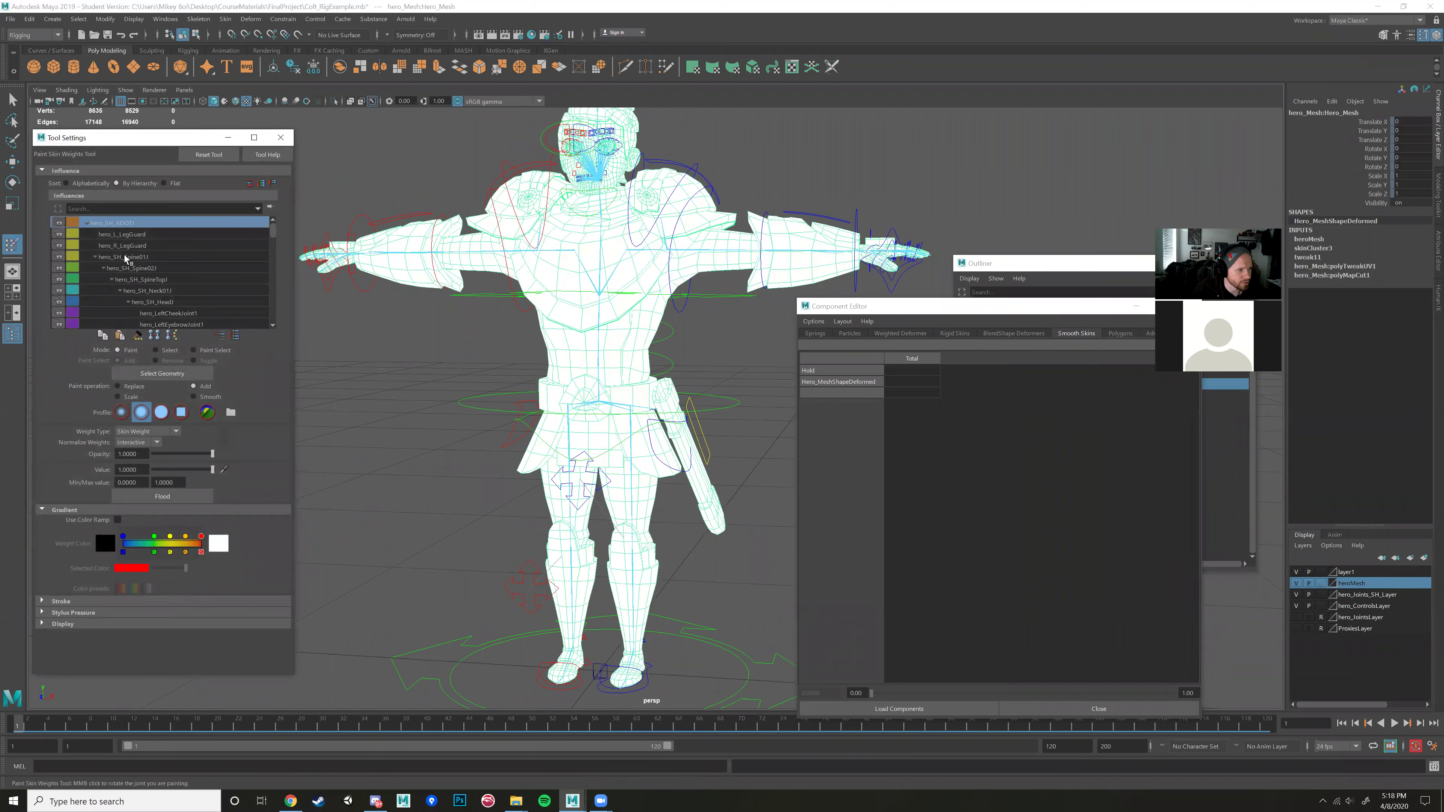
click(125, 257)
scroll(531, 361, up, 5)
mouse_move(529, 392)
alt+mouse_down()
mouse_move(577, 374)
mouse_move(535, 384)
mouse_move(537, 400)
alt+mouse_up()
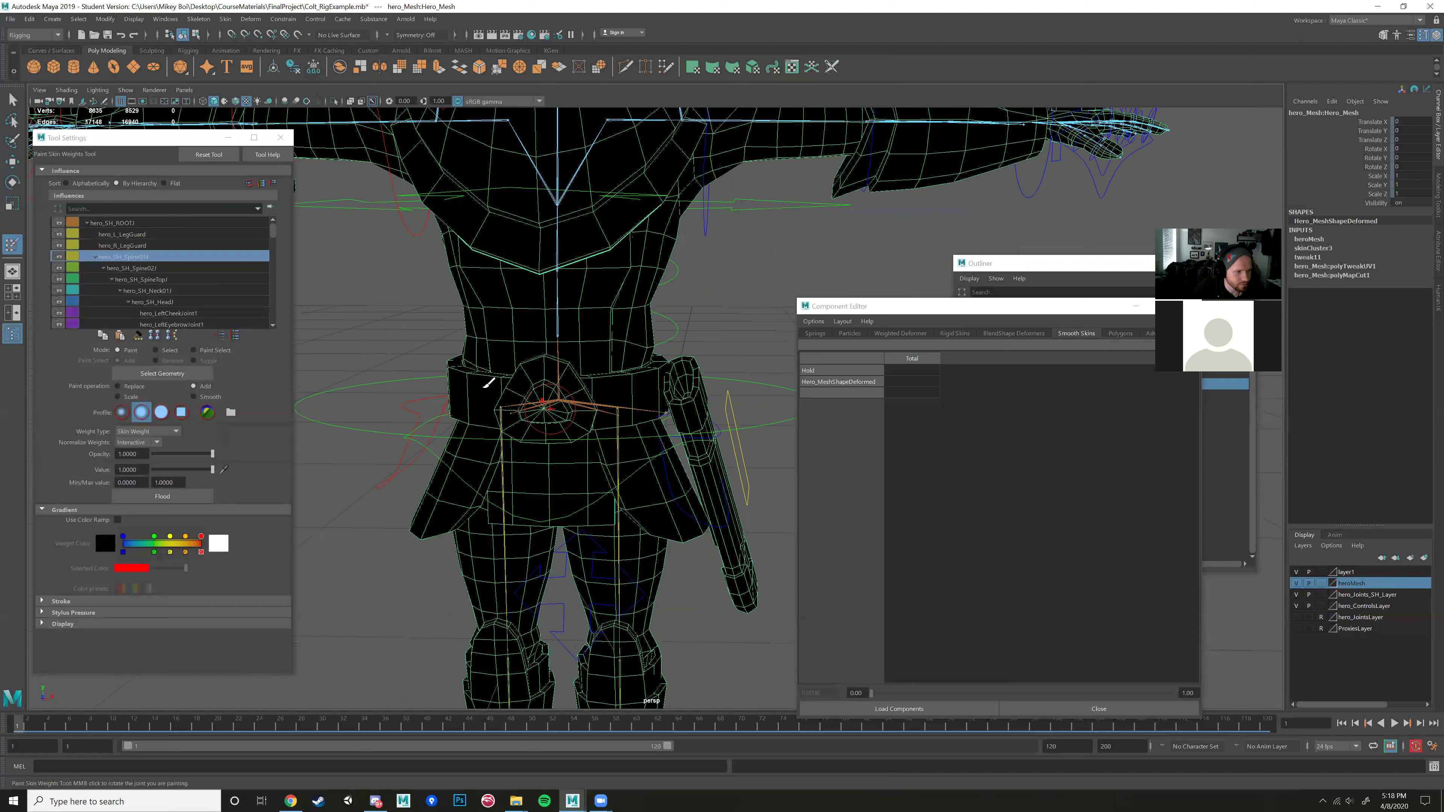
- Collapse the first spine joint's branch in the influence list and show the weights of the left hip joint, hero_SH_lHip1
click(94, 257)
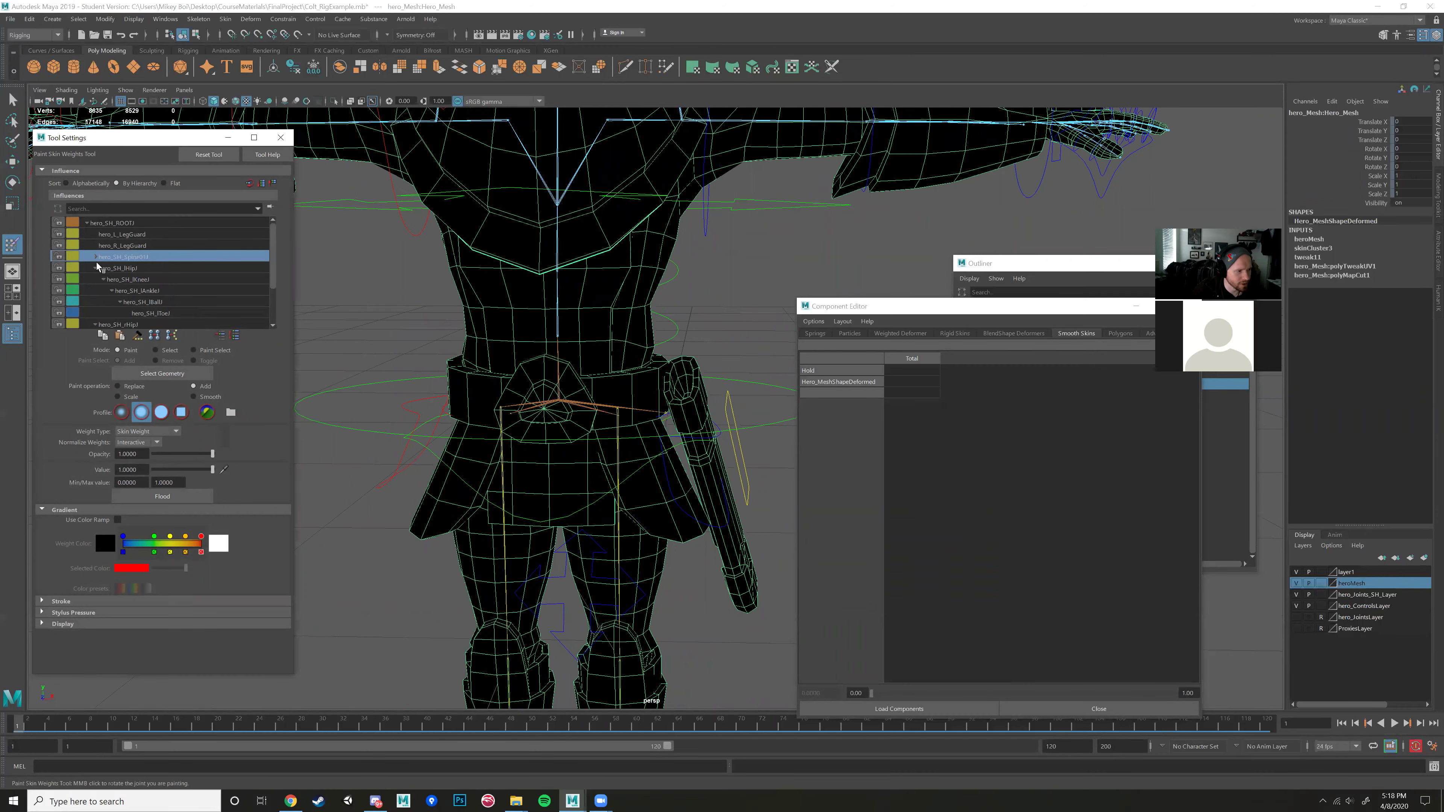
click(130, 268)
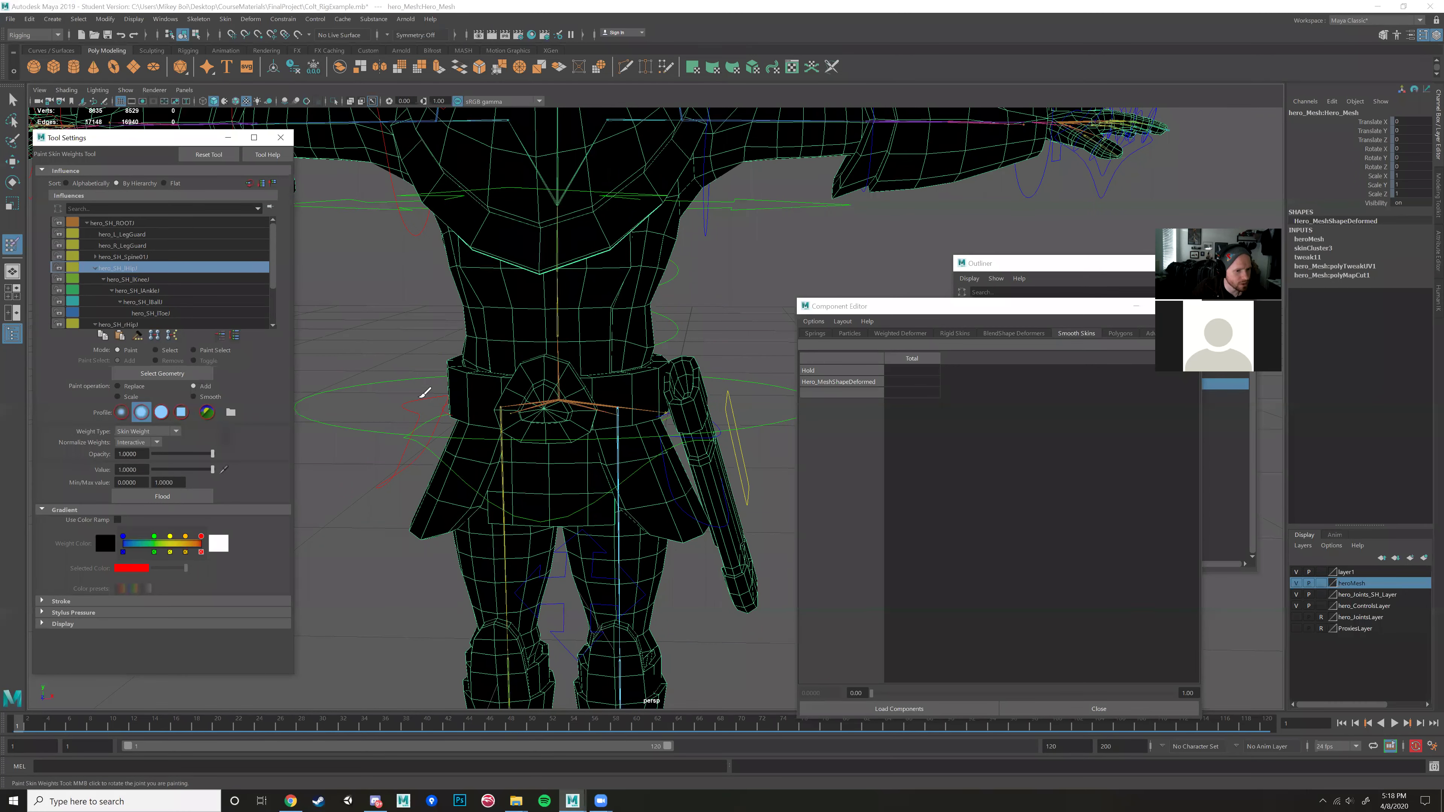
alt+drag(578, 483, 596, 377)
alt+middle_drag(597, 377, 591, 340)
alt+drag(591, 341, 620, 347)
key(bracketleft)
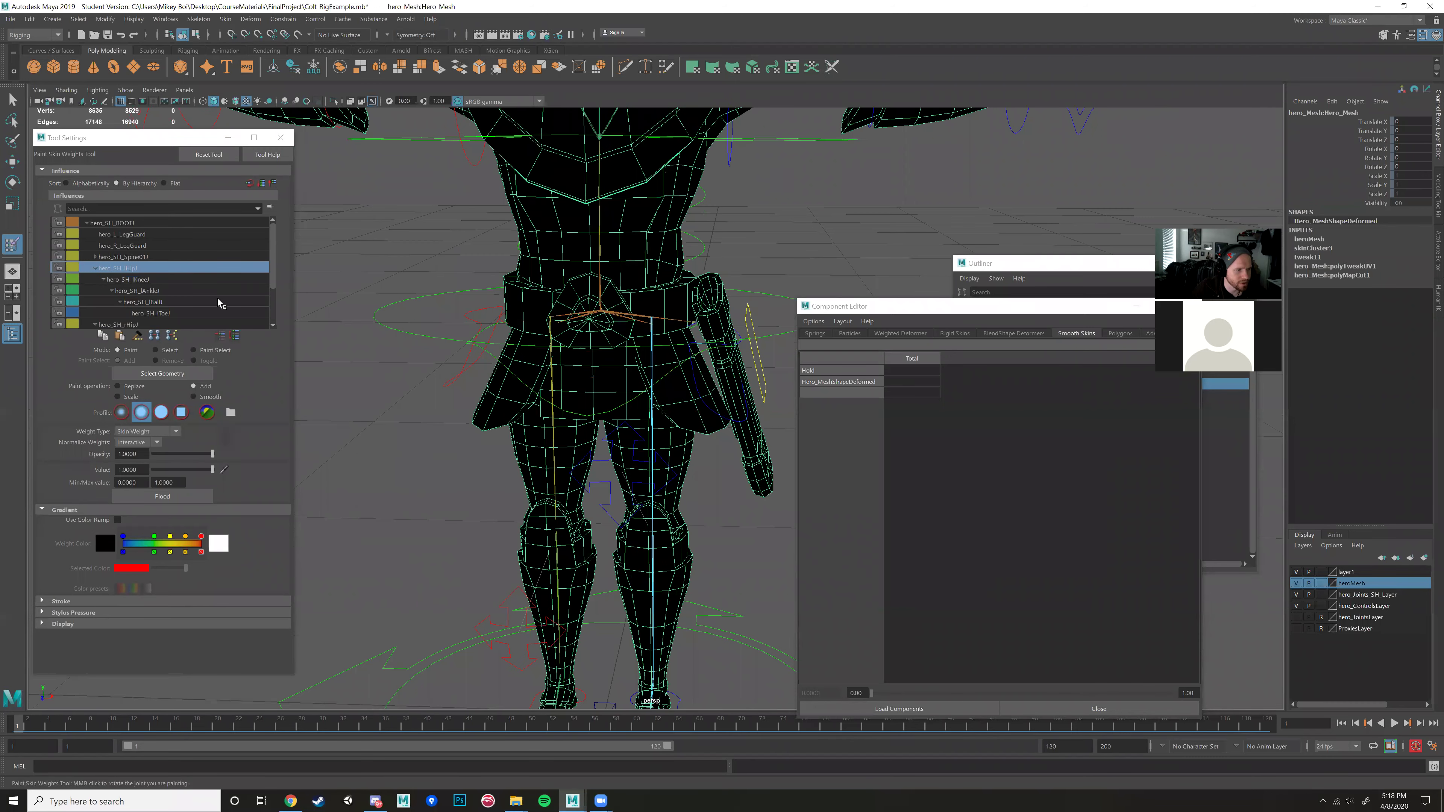
- Compare the weights of the hero_SH_ROOT and left hip influences on the hero's legs
click(127, 223)
click(127, 267)
click(129, 223)
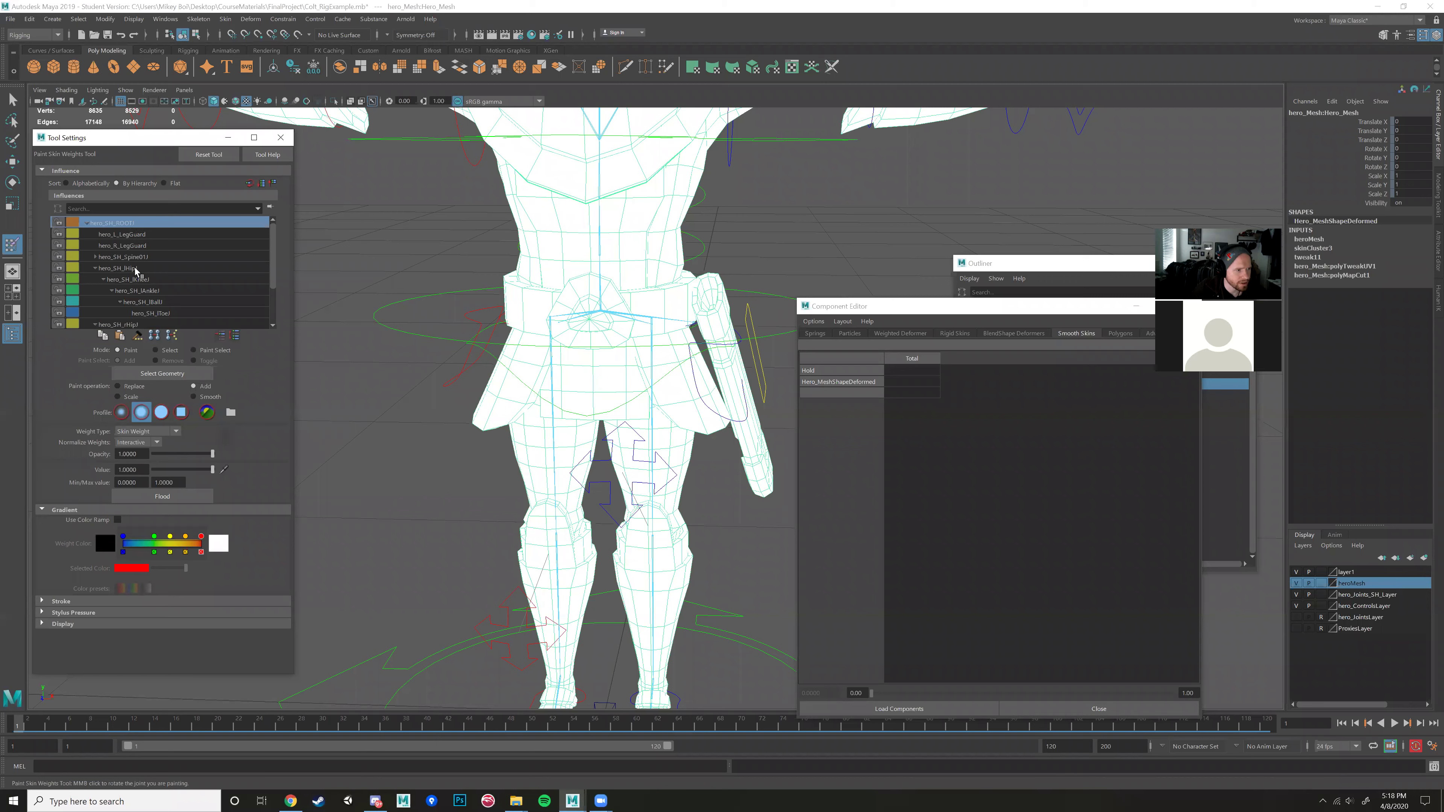
click(134, 267)
alt+drag(511, 405, 500, 347)
click(134, 223)
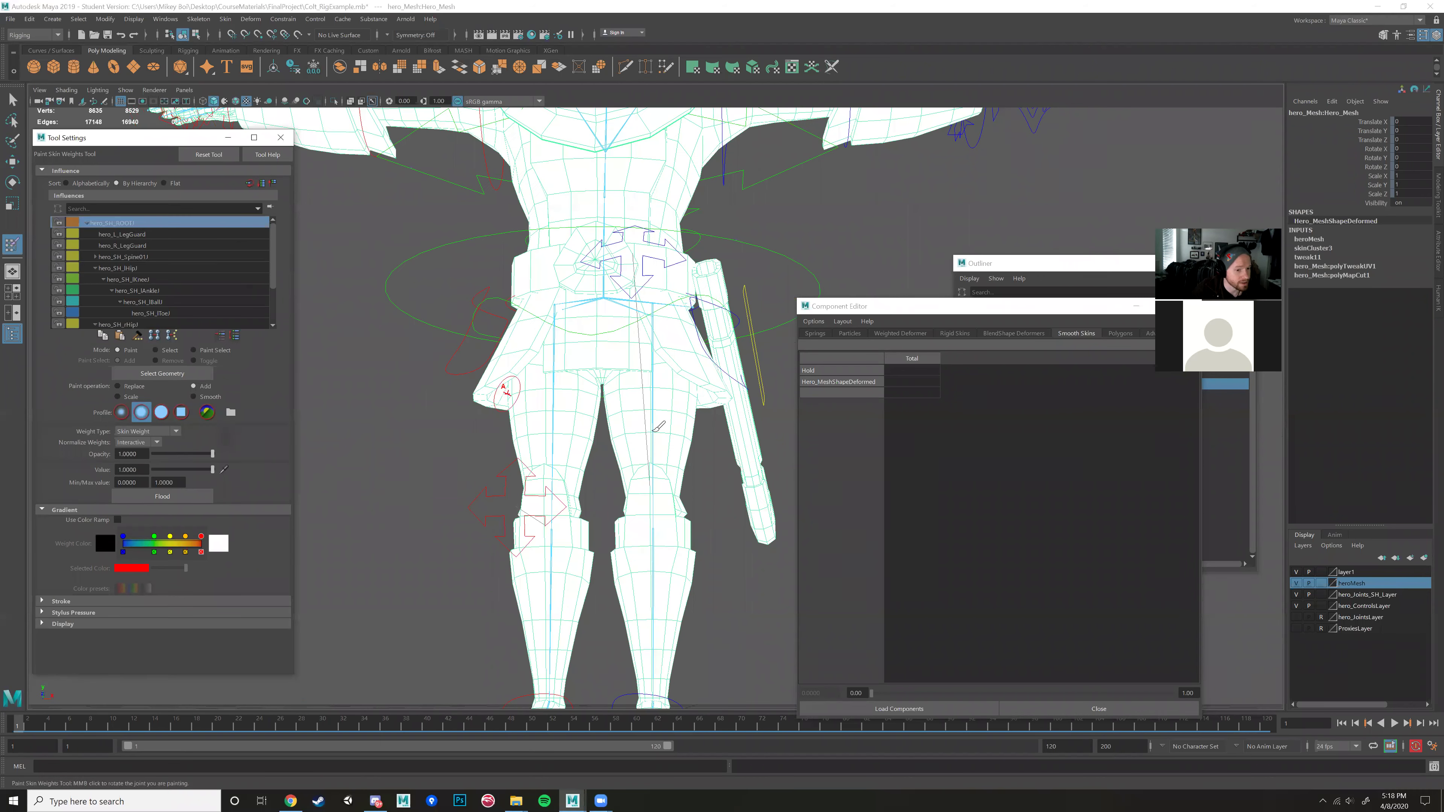
click(132, 268)
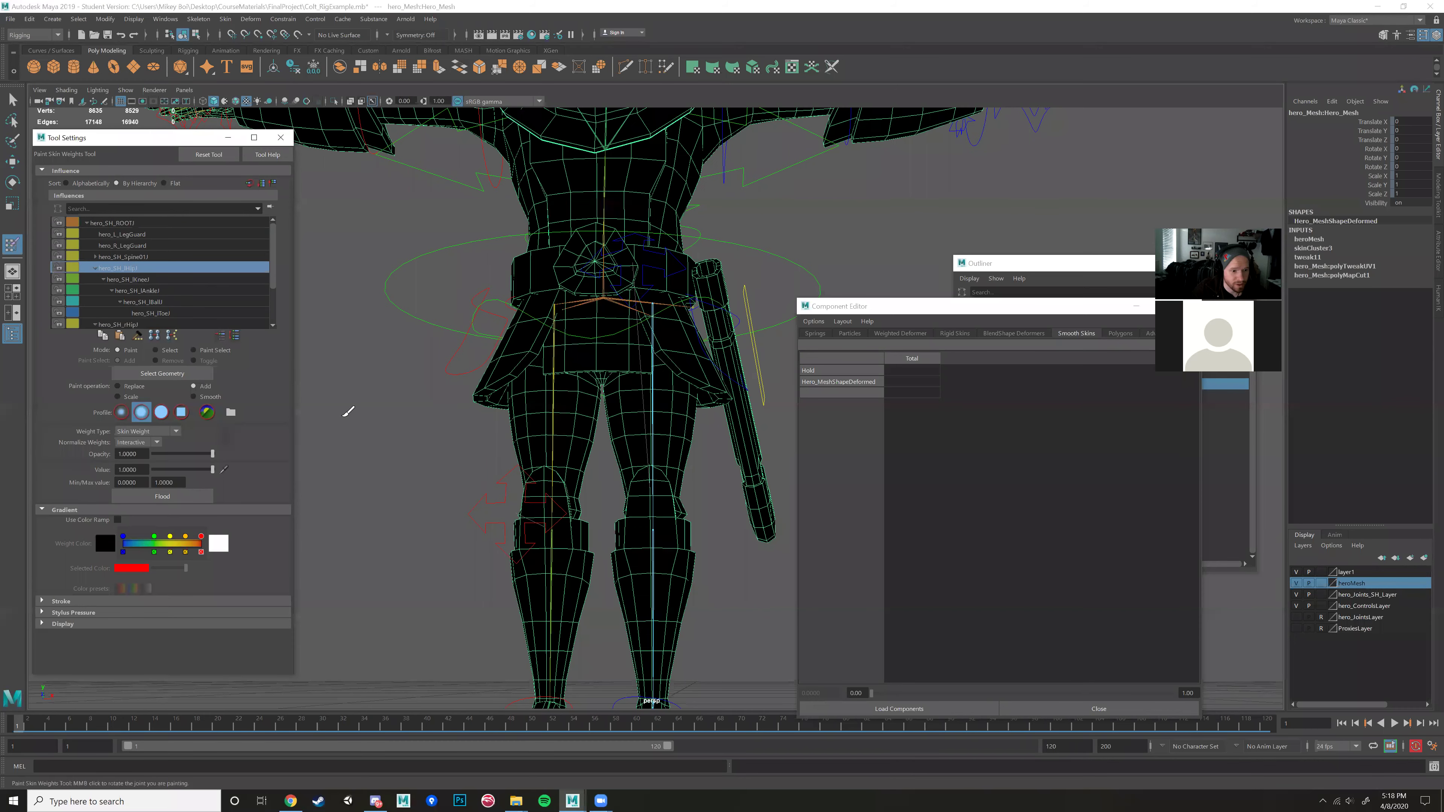
mouse_move(555, 526)
alt+middle_down()
mouse_move(554, 350)
mouse_move(561, 381)
alt+middle_up()
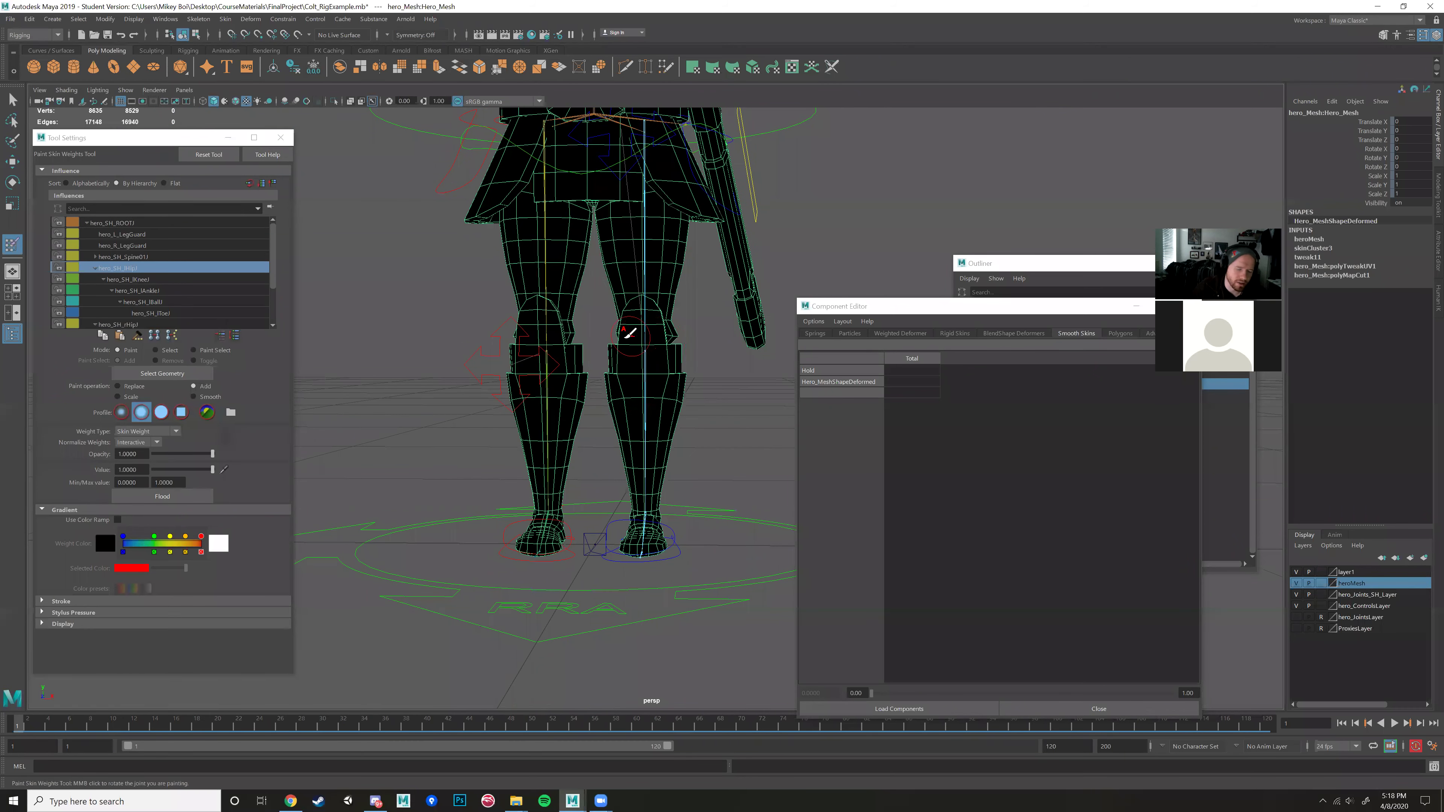
- Leave weight painting and try to box-select the left leg's vertices in vertex mode
key(w)
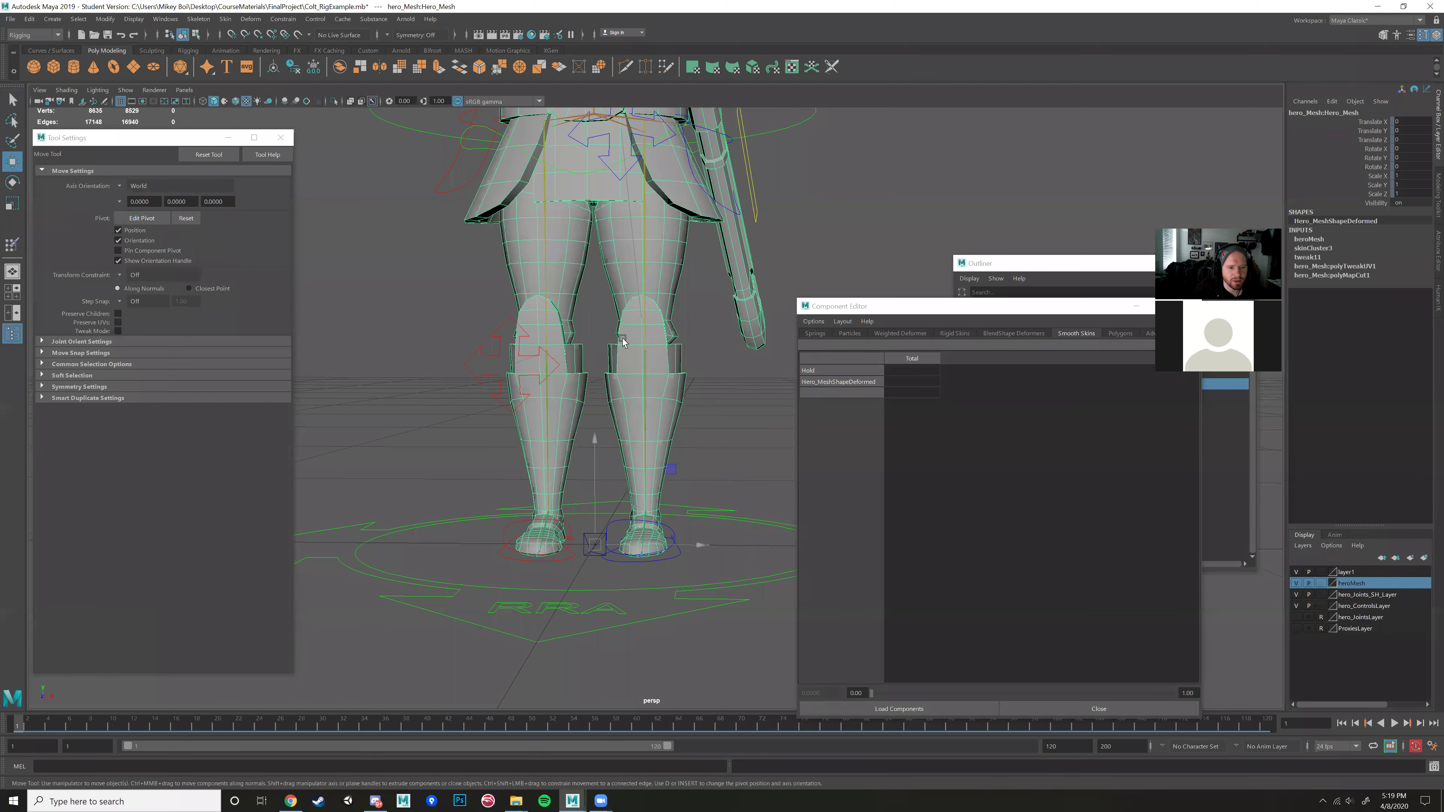
right_drag(622, 339, 608, 310)
alt+drag(607, 310, 604, 277)
drag(594, 216, 691, 577)
key(f)
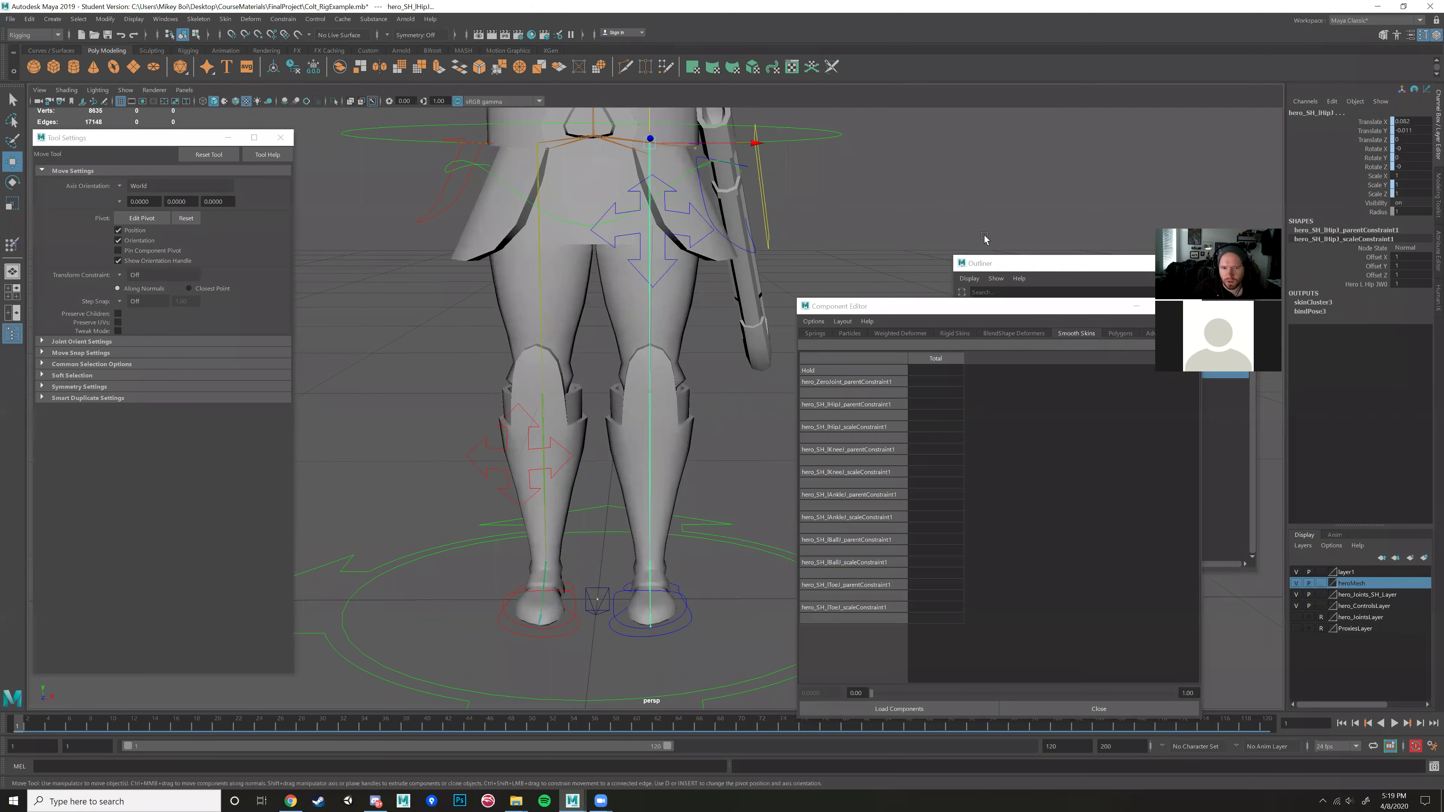
- Clear the selection and set hero_Joints_SH_Layer to reference display
click(985, 238)
click(1322, 595)
click(1322, 595)
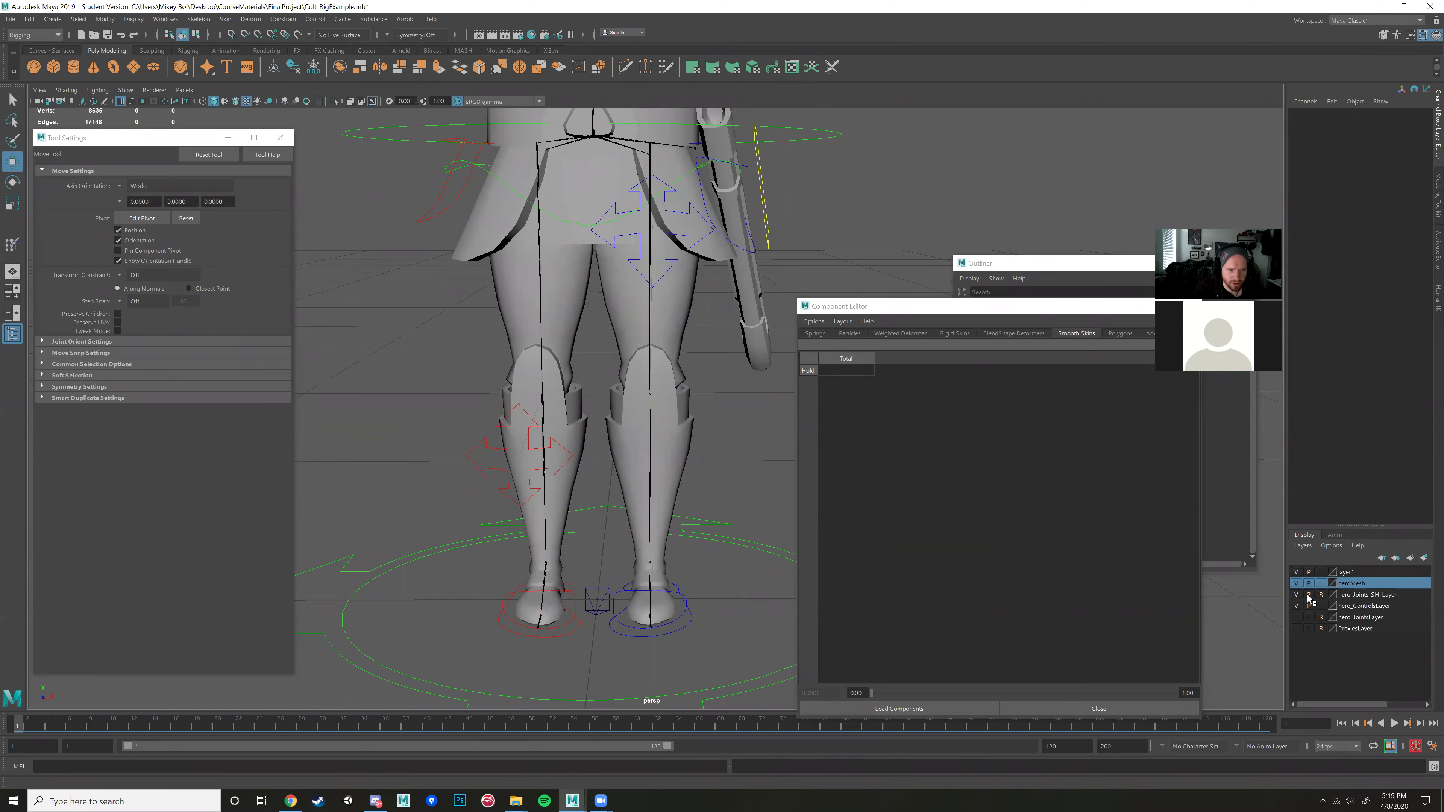
- Switch the hero mesh to vertex component mode
alt+drag(693, 467, 687, 451)
click(686, 451)
right_drag(622, 337, 575, 344)
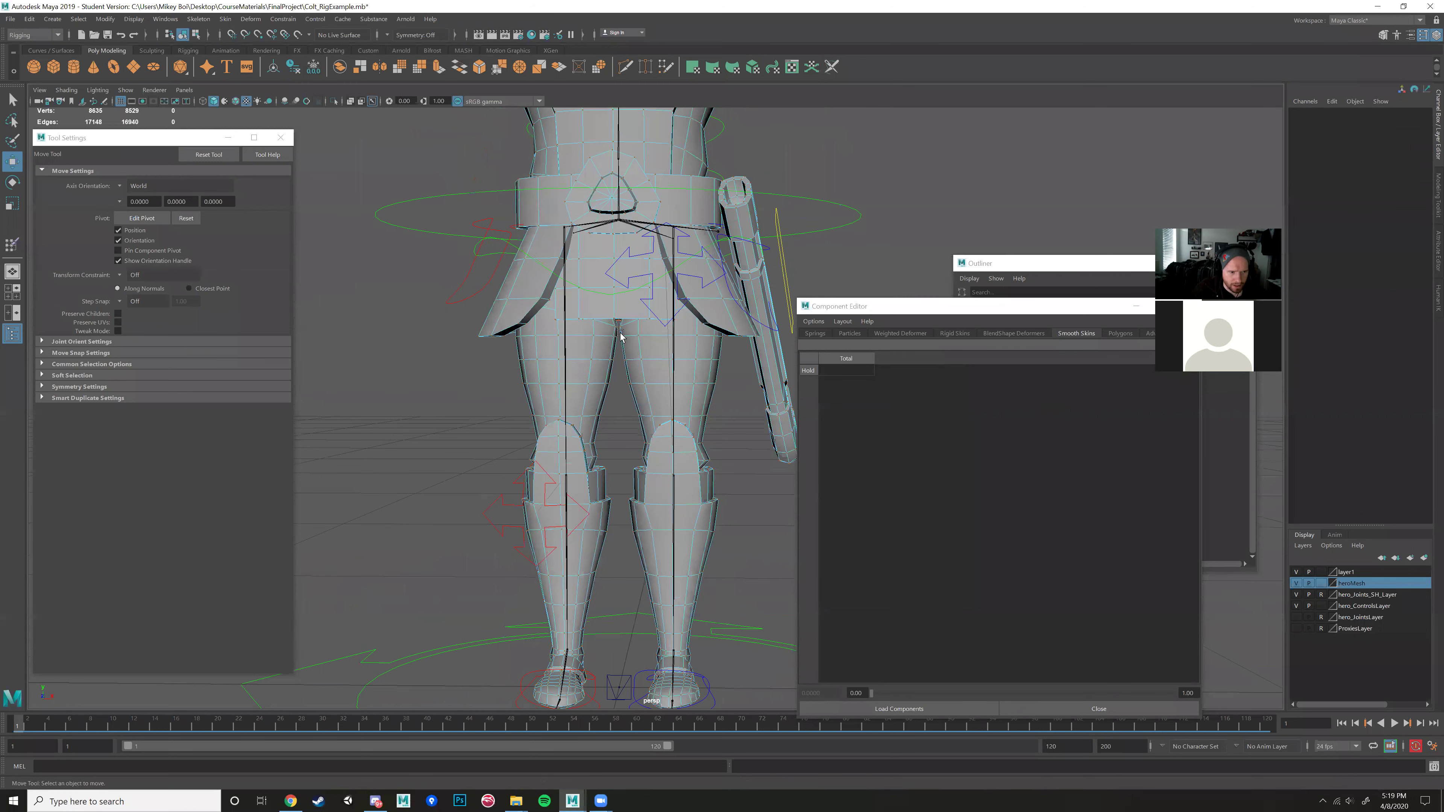
- Select hero_ZeroJoint between the feet, put it on a new display layer and set that layer to reference
drag(619, 335, 731, 714)
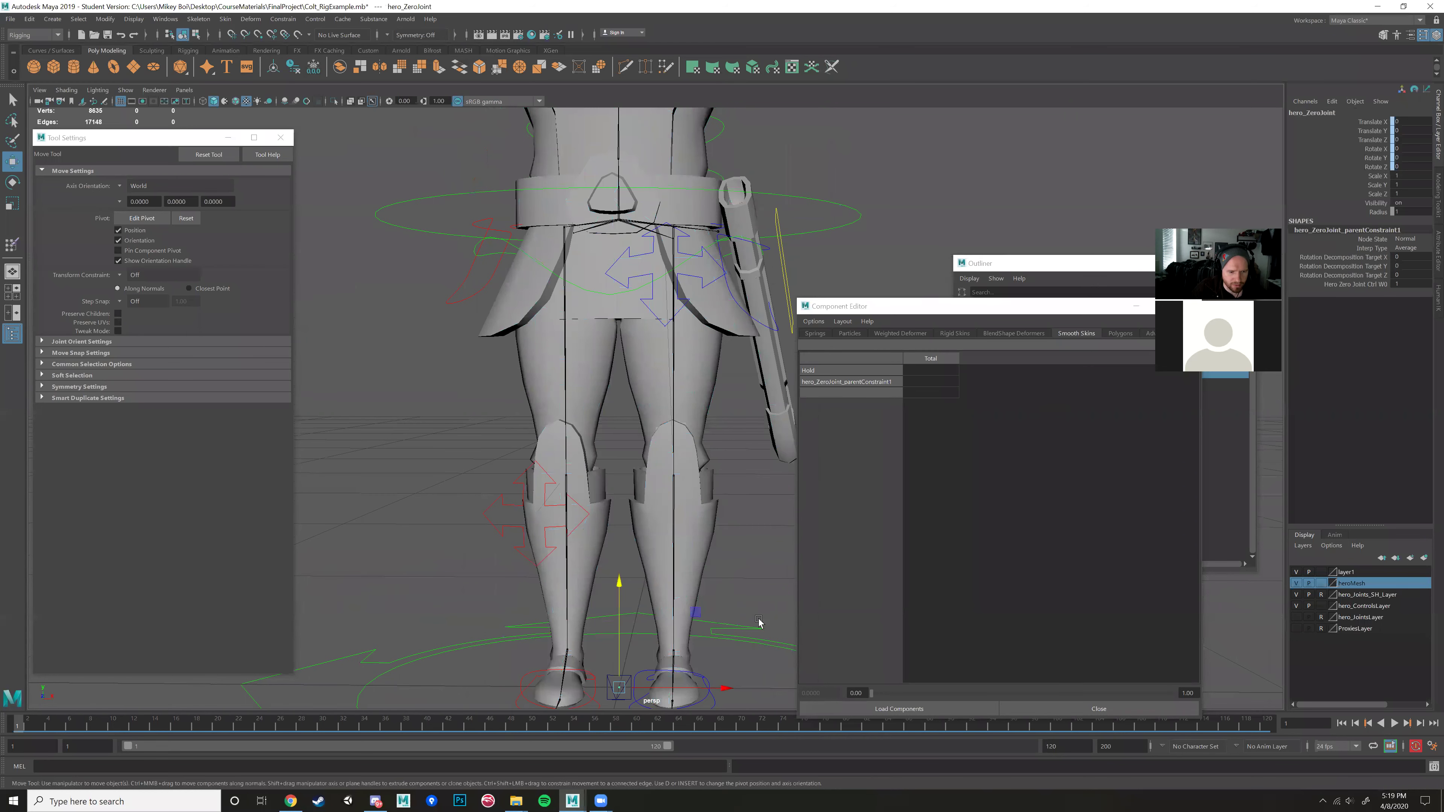
alt+middle_drag(725, 620, 735, 502)
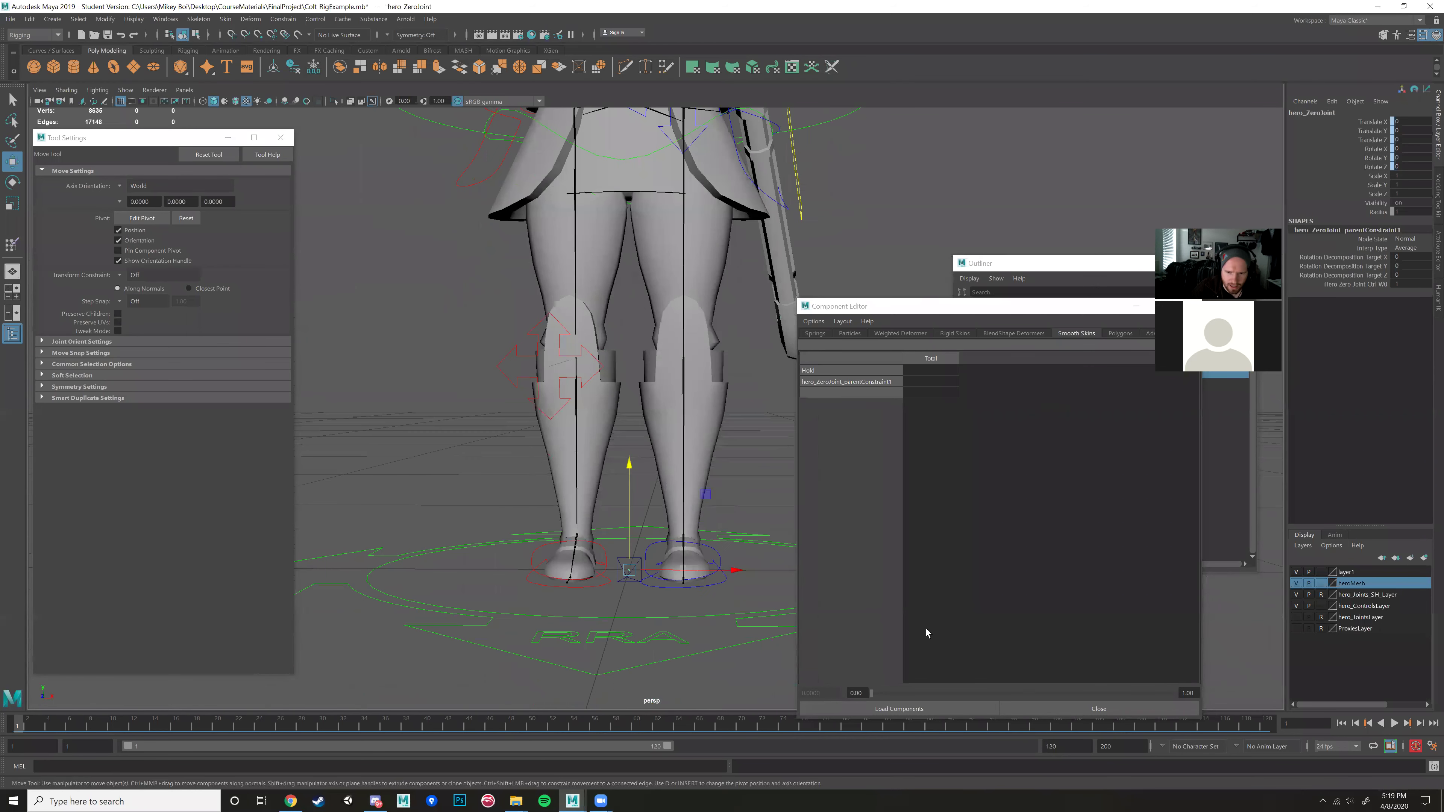
click(1371, 594)
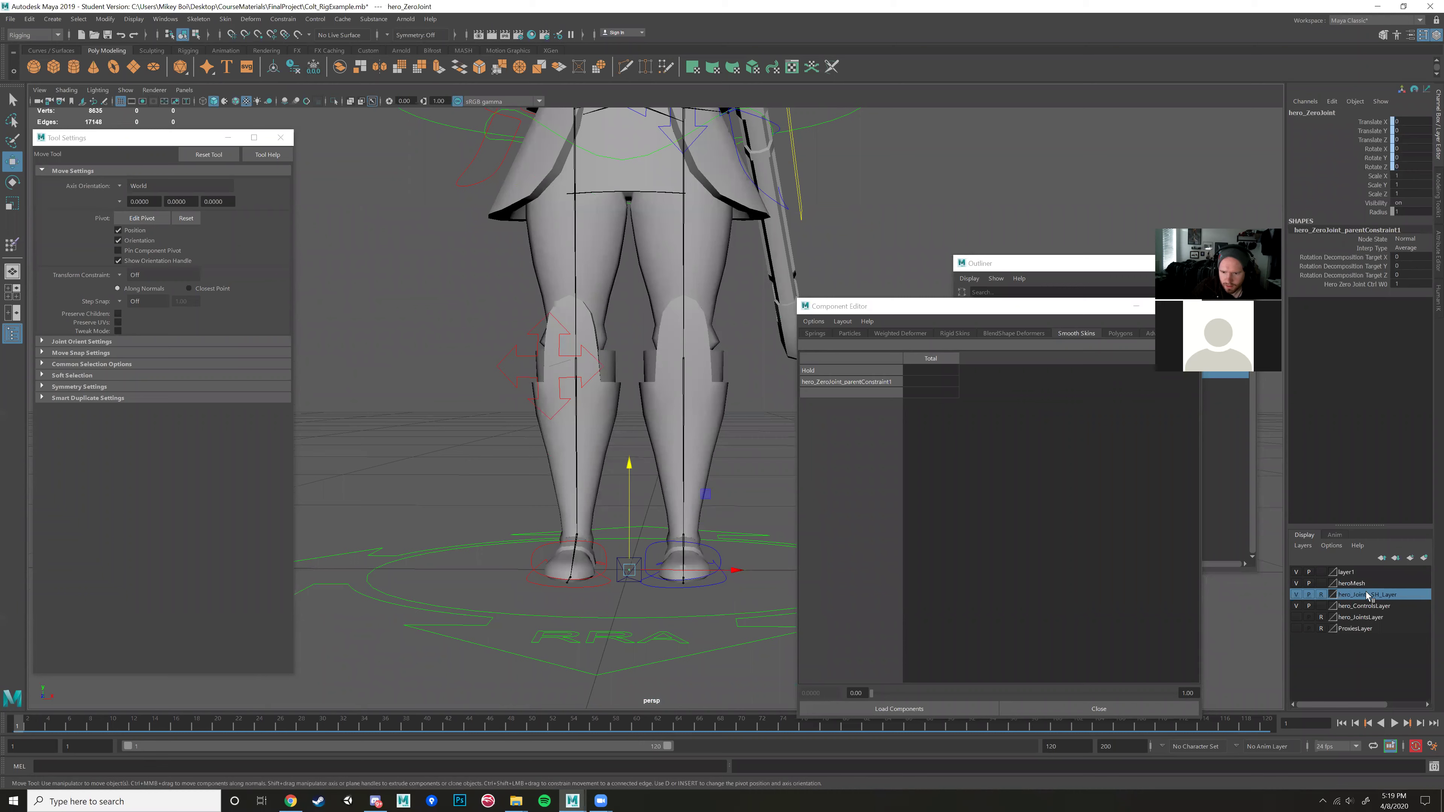
click(1358, 574)
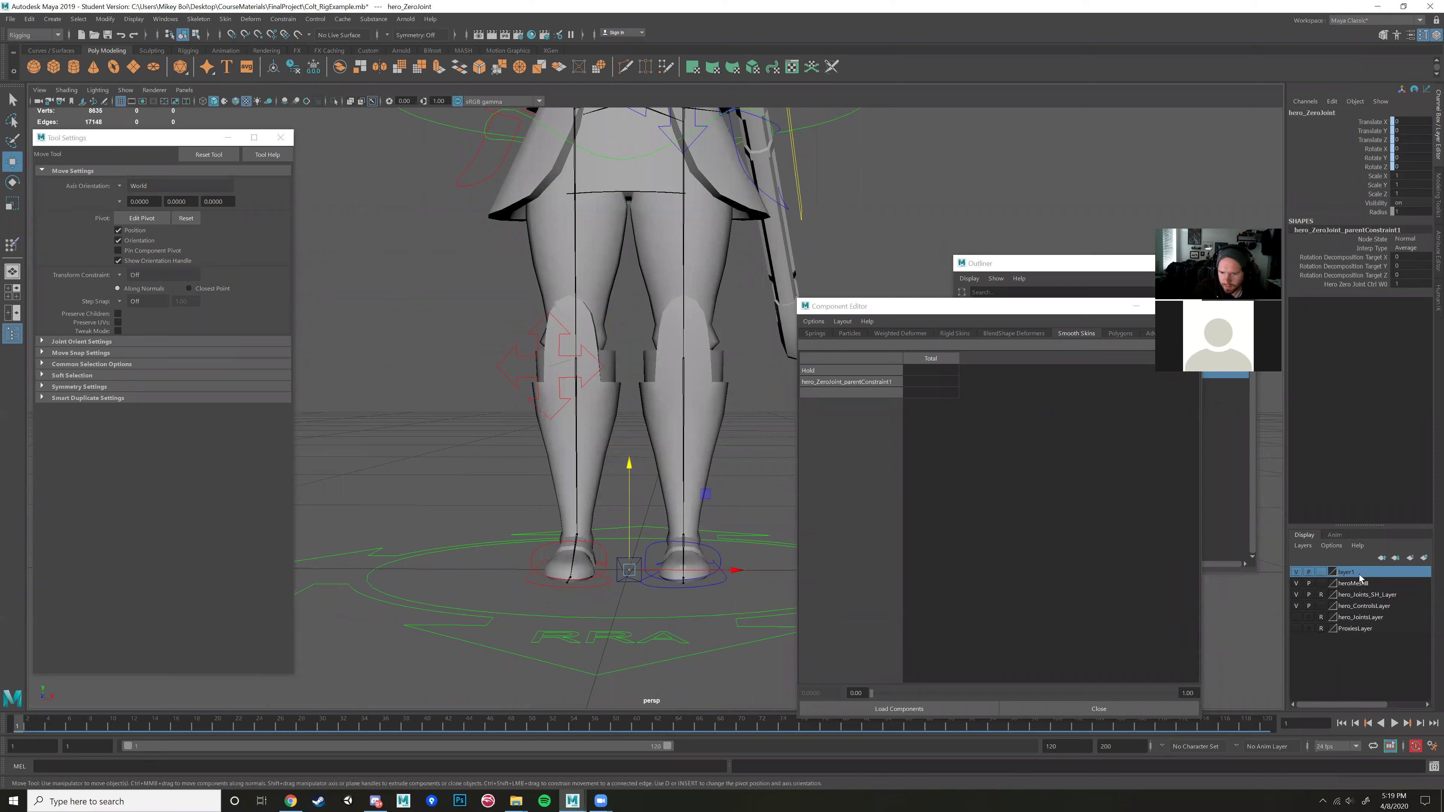
click(1421, 558)
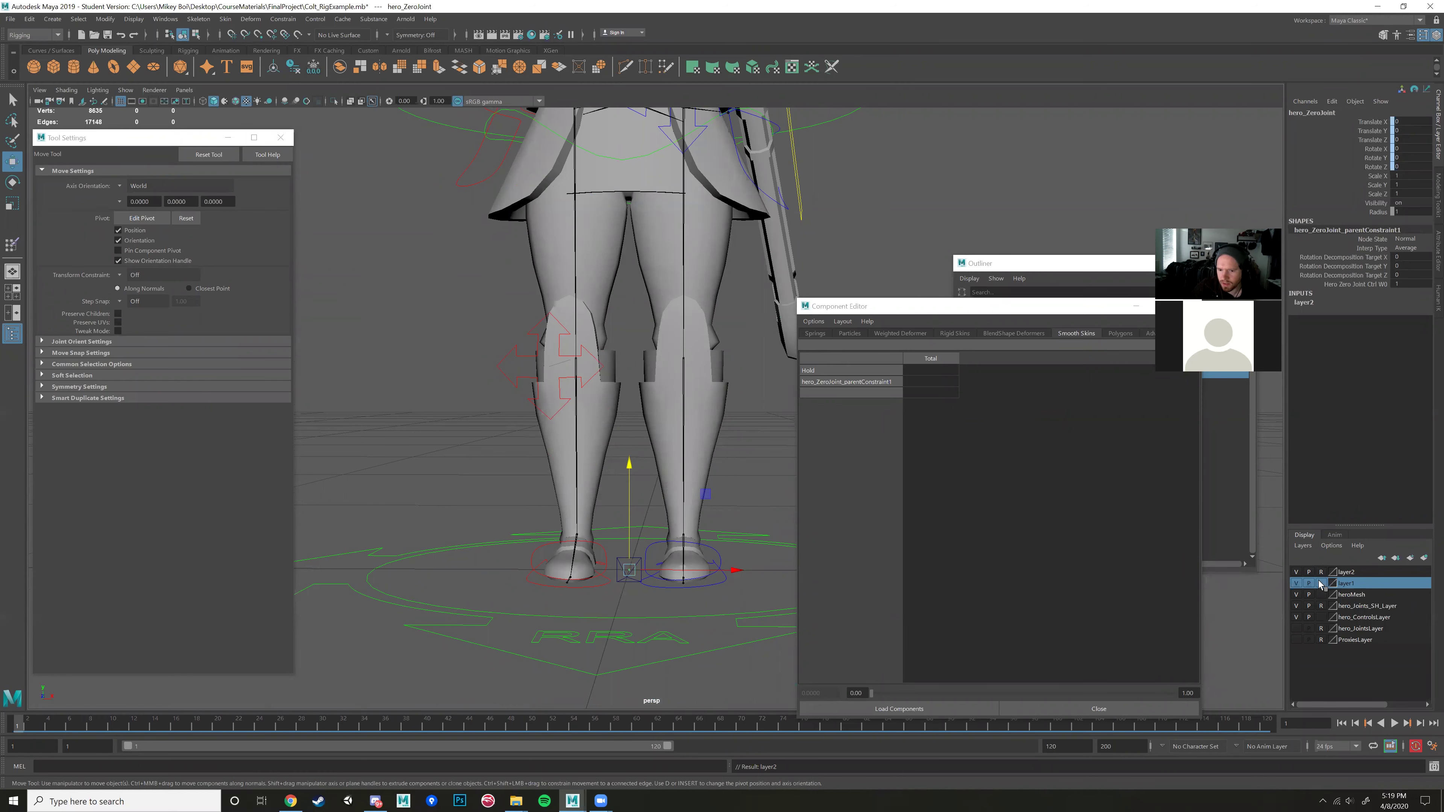
- Select the hero_ZeroJointCtrl control between the feet and add it to layer2
click(739, 409)
click(693, 391)
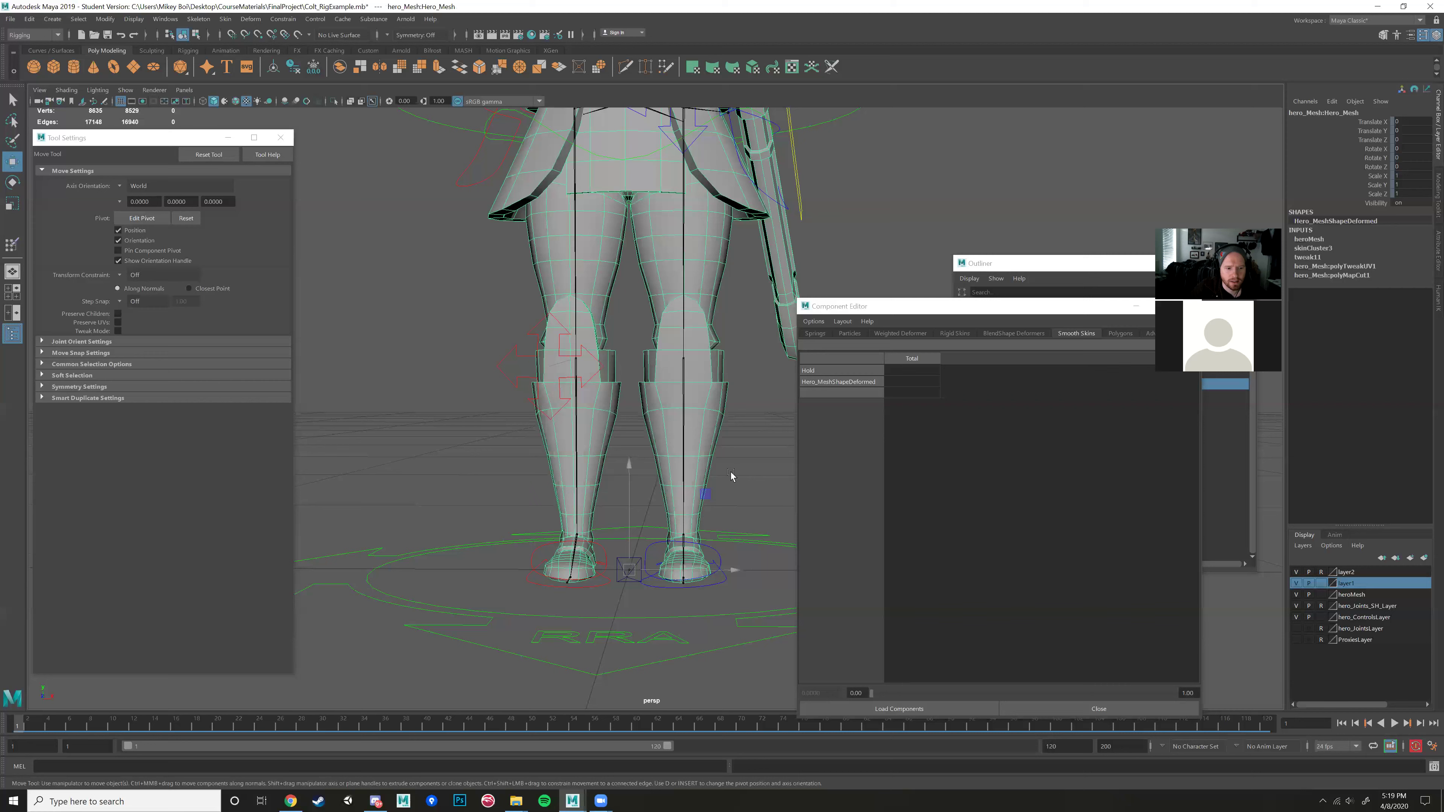
alt+middle_drag(732, 477, 710, 519)
alt+drag(672, 508, 704, 462)
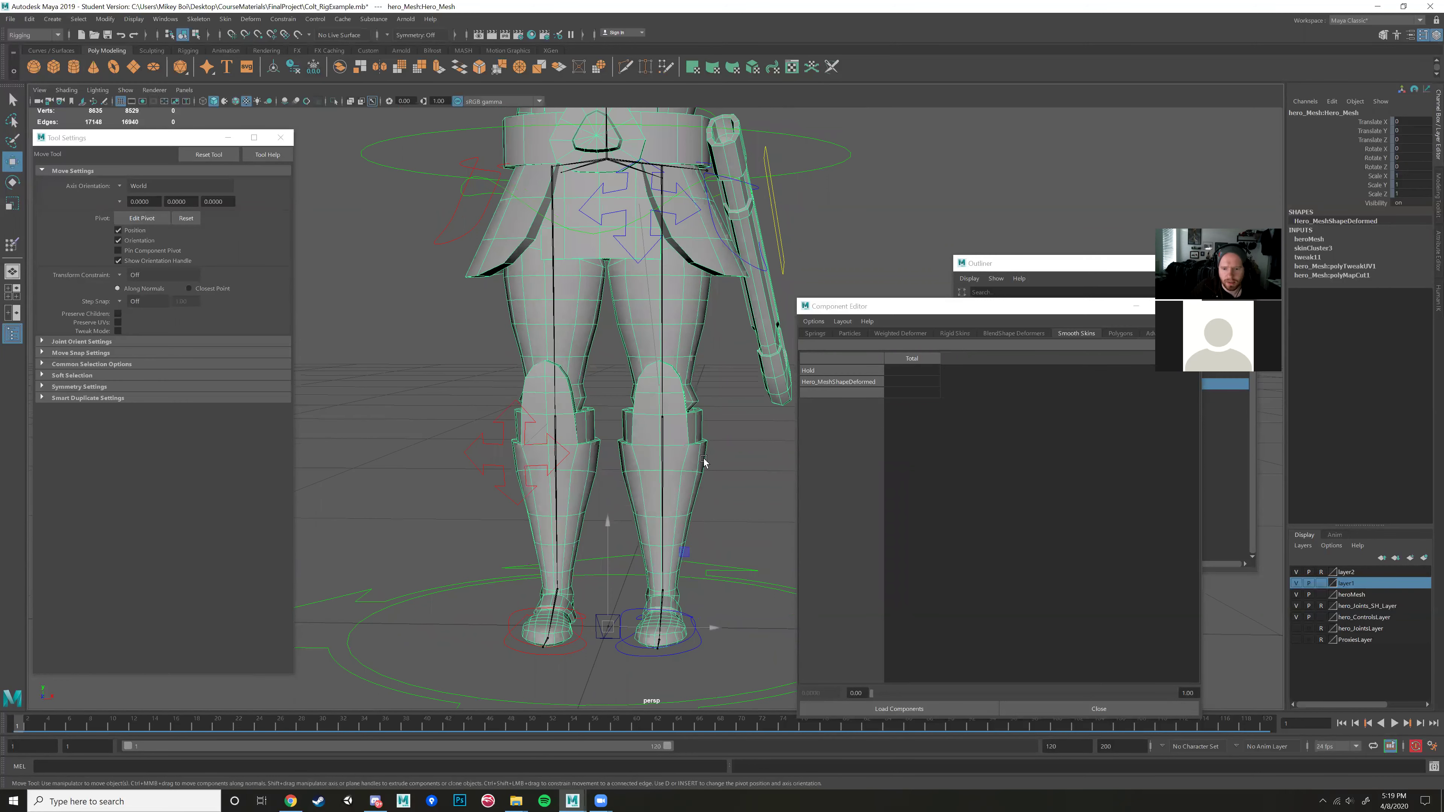
drag(606, 659, 612, 663)
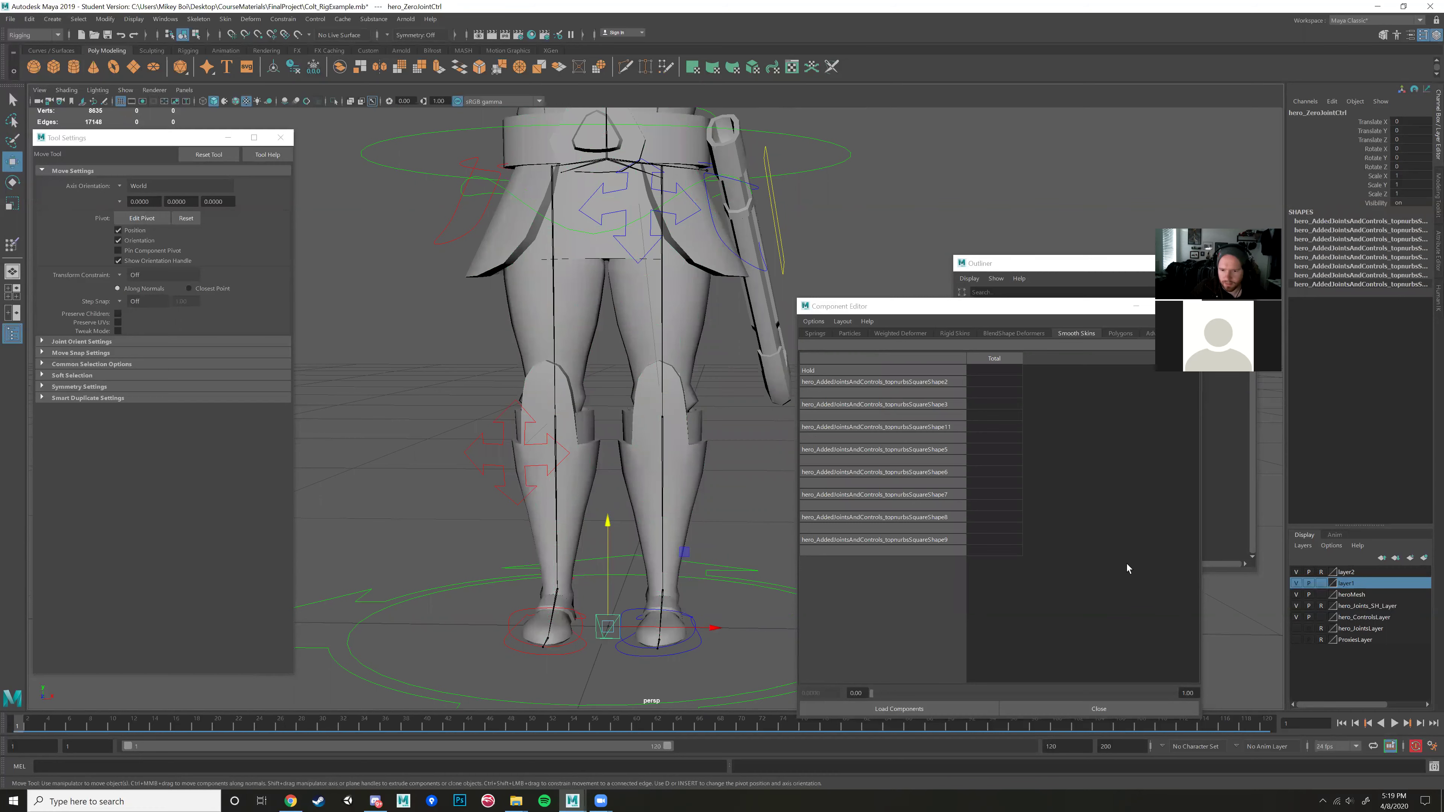
right_click(1339, 572)
click(1371, 599)
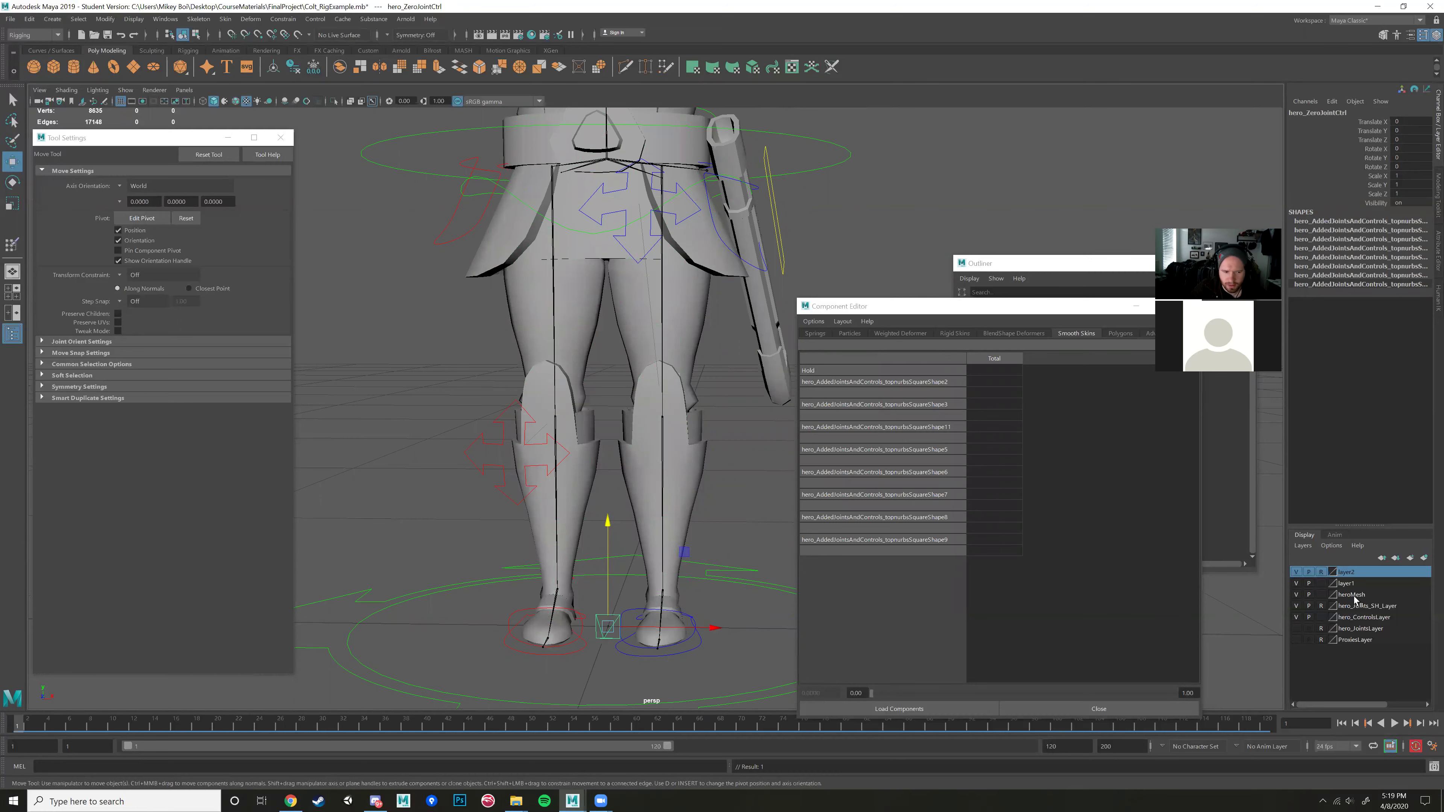
- Test a box selection around the left foot, and put the hero mesh back into vertex mode
drag(627, 595, 732, 667)
click(625, 593)
click(644, 509)
right_drag(644, 512, 574, 449)
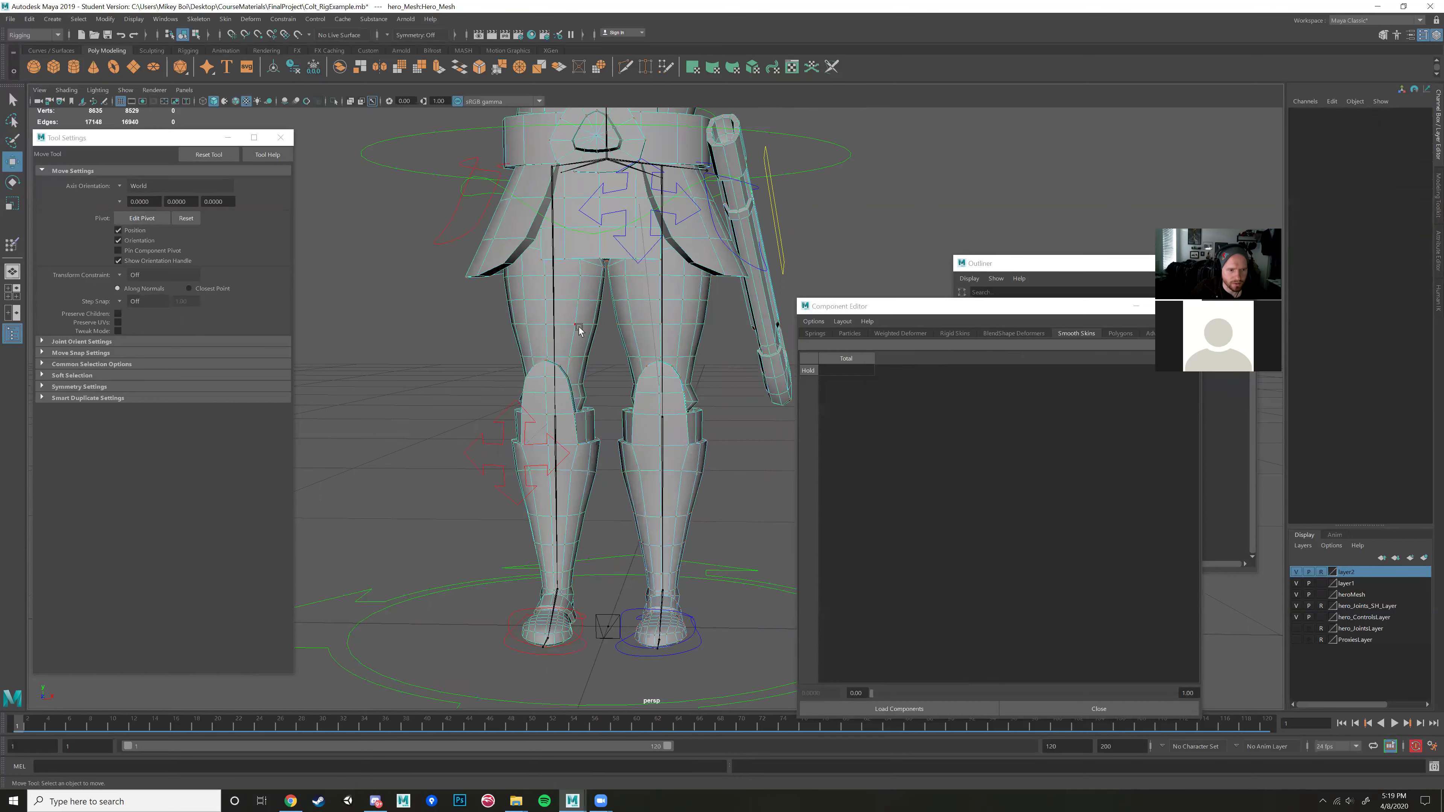
alt+drag(593, 319, 618, 269)
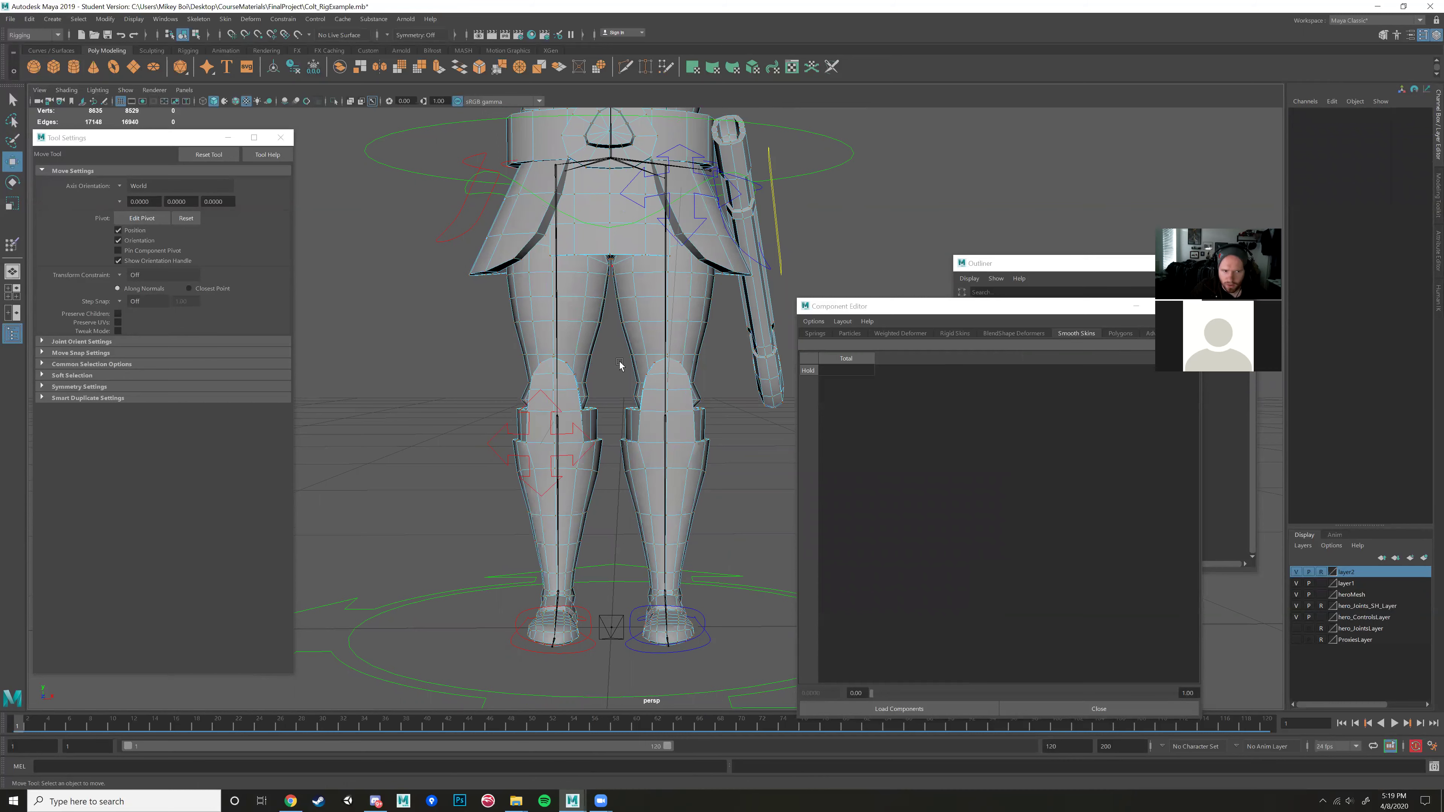
scroll(620, 364, down, 3)
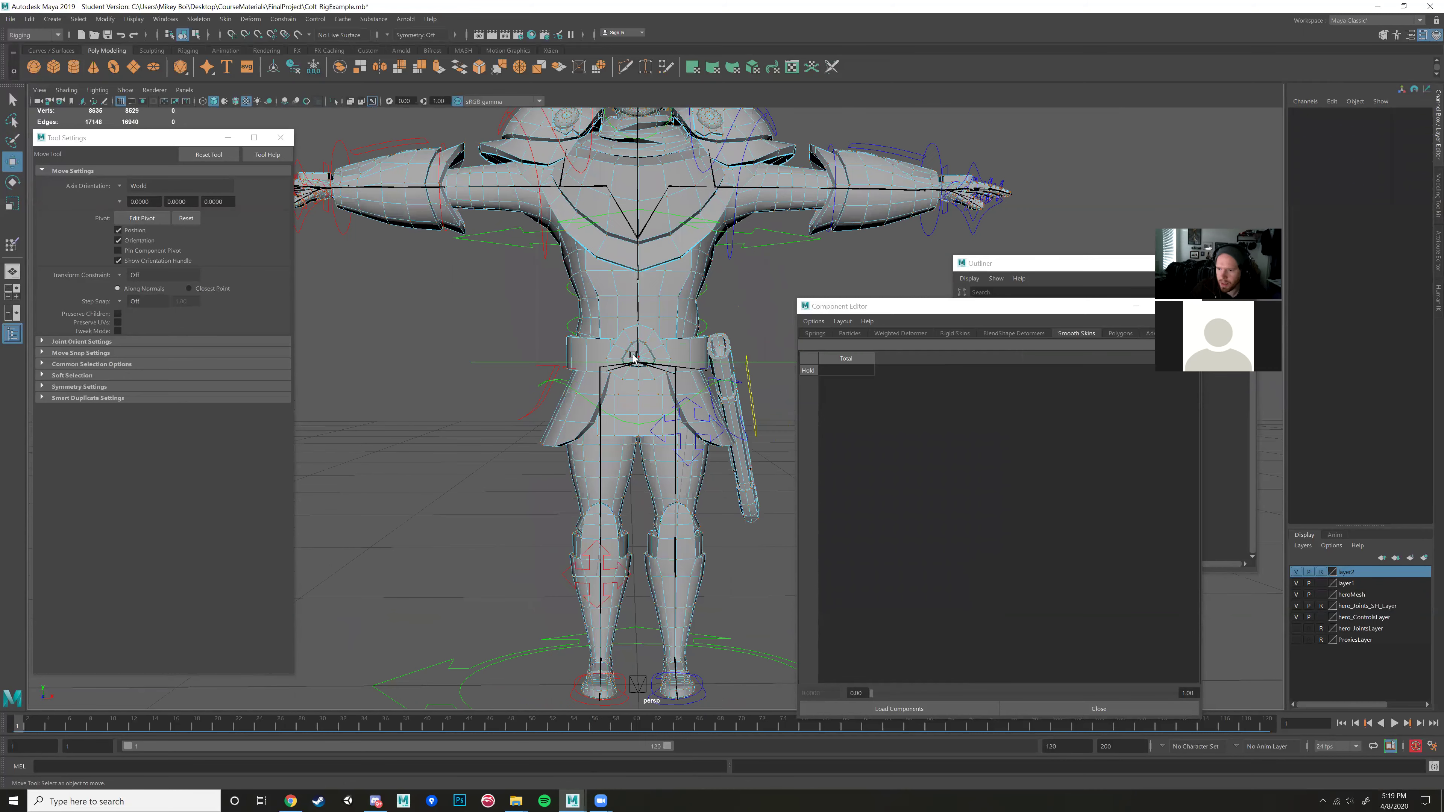
- Test-rotate the hero_ROOTC control at the waist, and undo the rotation
click(765, 363)
key(e)
scroll(692, 316, down, 2)
drag(671, 311, 686, 346)
key(ctrl+z)
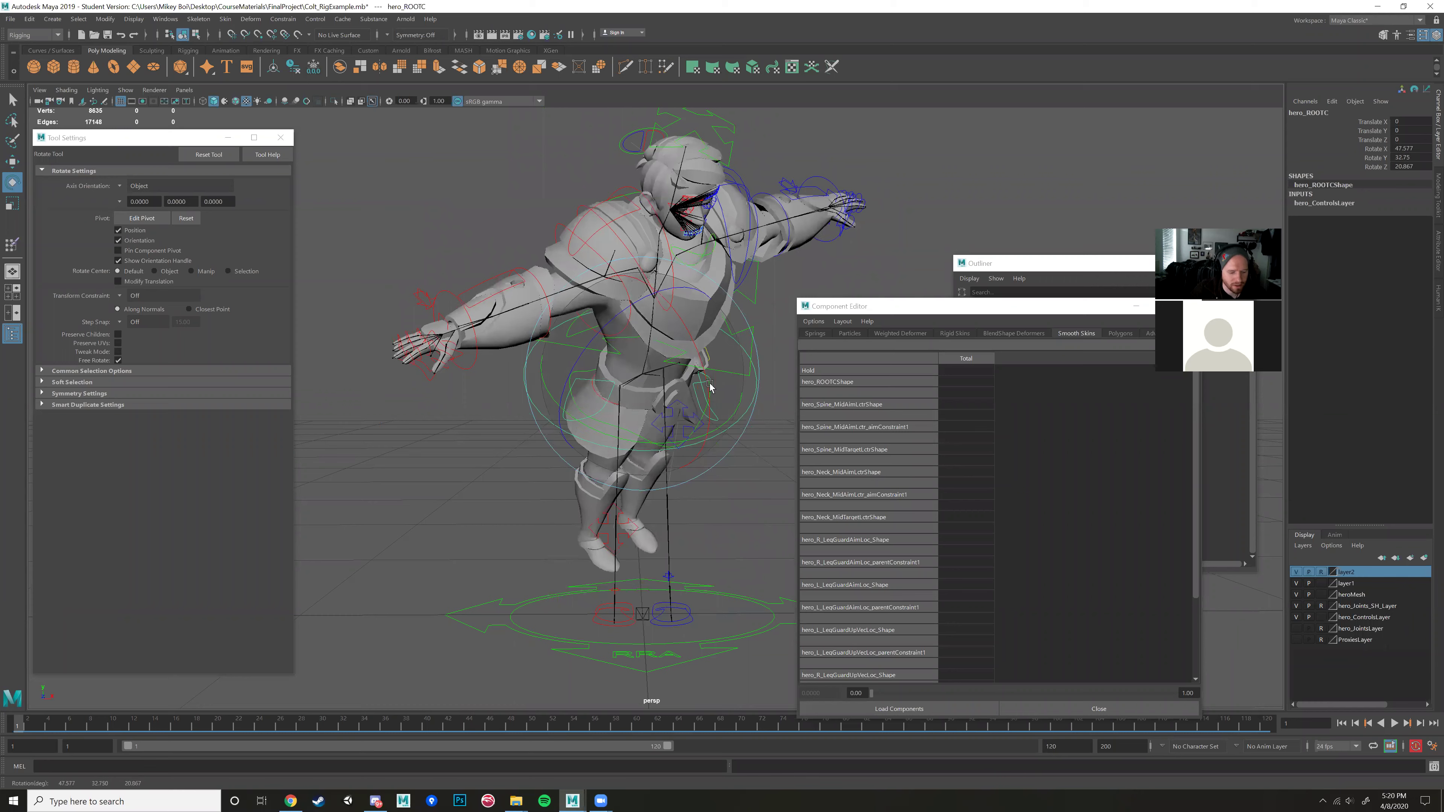
- Select all vertices of the left leg, from thigh to foot, on the hero mesh in vertex mode
scroll(708, 479, up, 5)
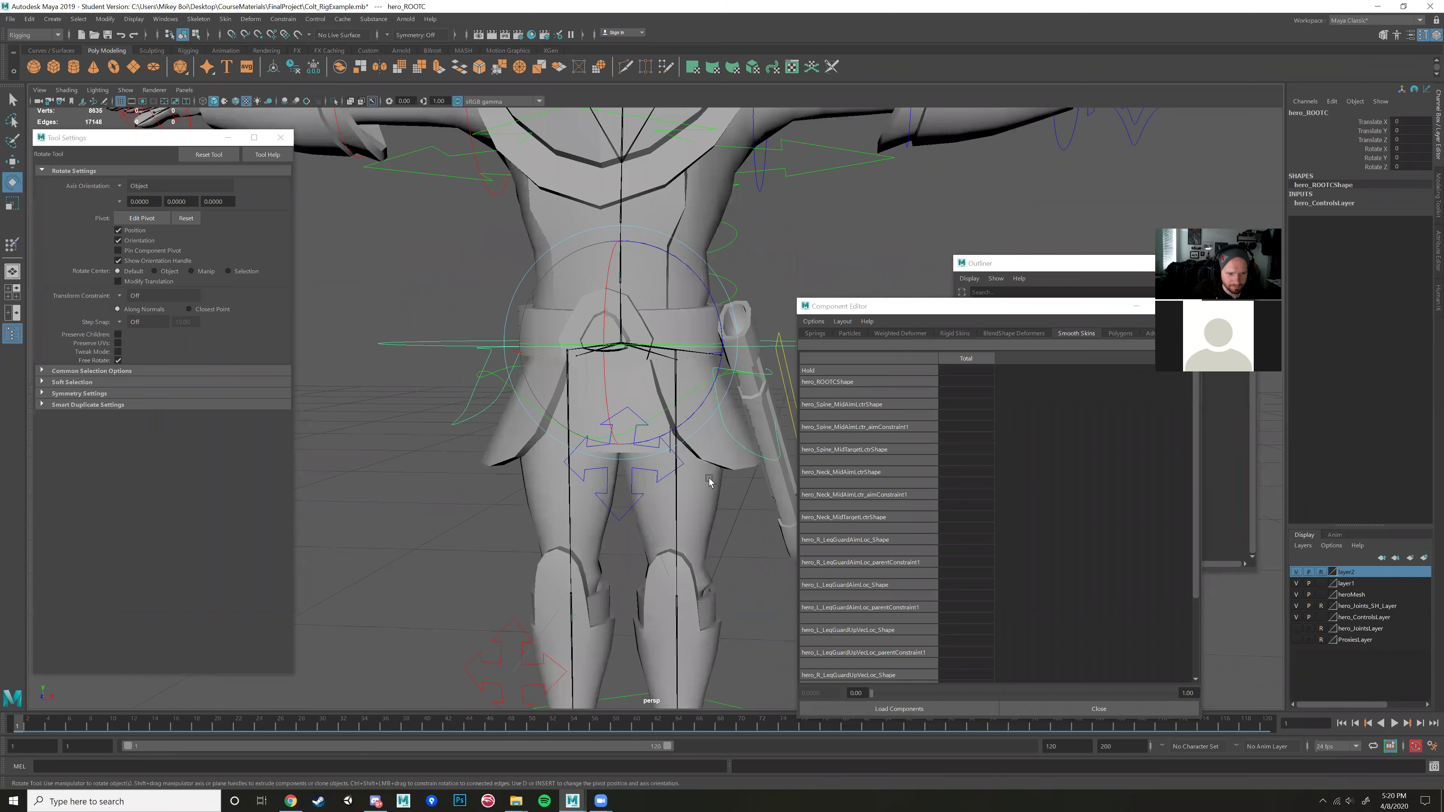
key(w)
click(703, 534)
alt+drag(709, 533, 732, 531)
alt+middle_drag(732, 534, 671, 411)
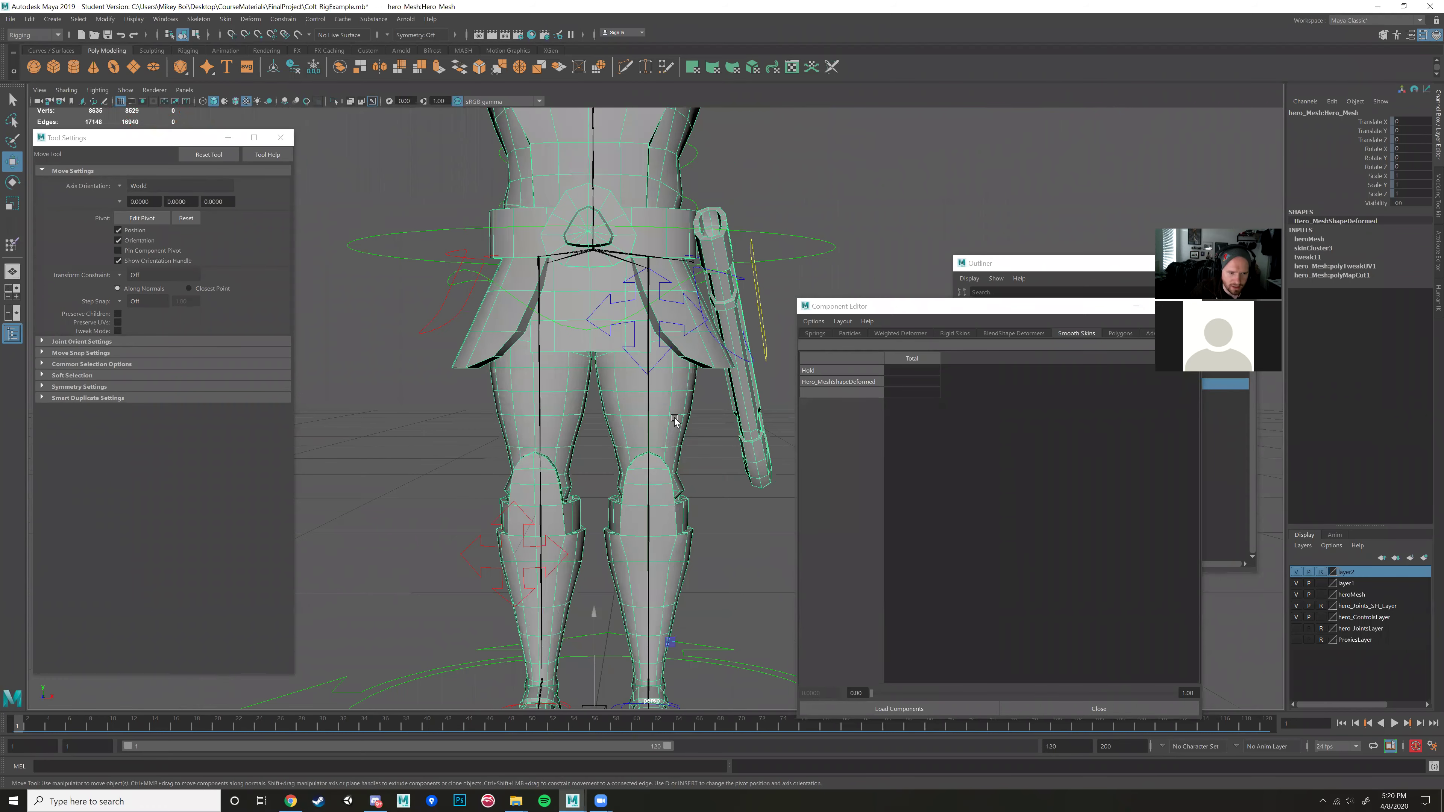
right_click(674, 419)
click(619, 419)
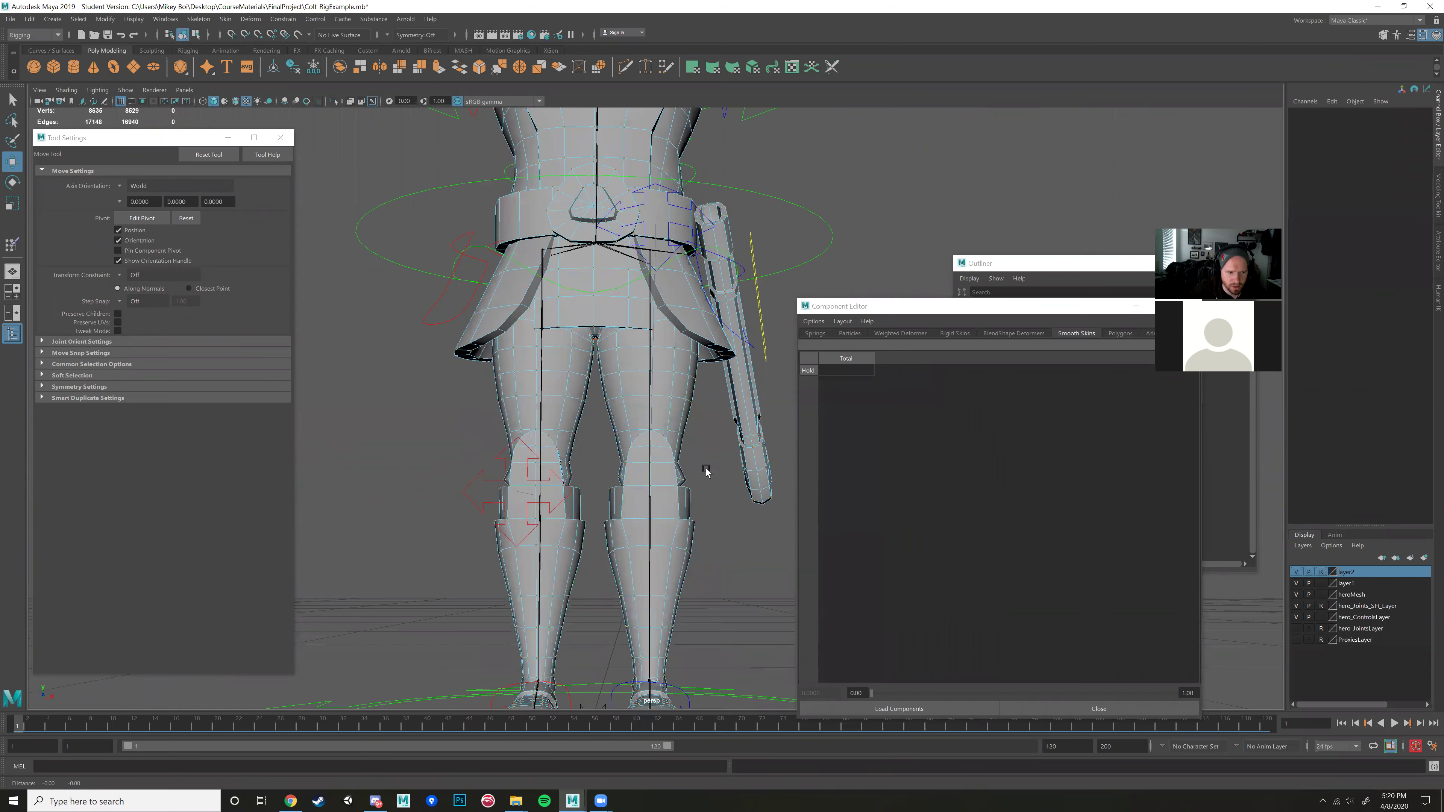
alt+middle_drag(697, 406, 698, 364)
drag(722, 657, 591, 260)
- Remove the stray vertices of the neighbouring armour from the left leg's vertex selection
alt+middle_drag(687, 361, 686, 416)
alt+drag(687, 416, 688, 392)
alt+middle_drag(688, 393, 646, 464)
scroll(646, 464, up, 2)
alt+drag(645, 464, 686, 350)
ctrl+drag(743, 410, 705, 372)
alt+drag(707, 416, 670, 374)
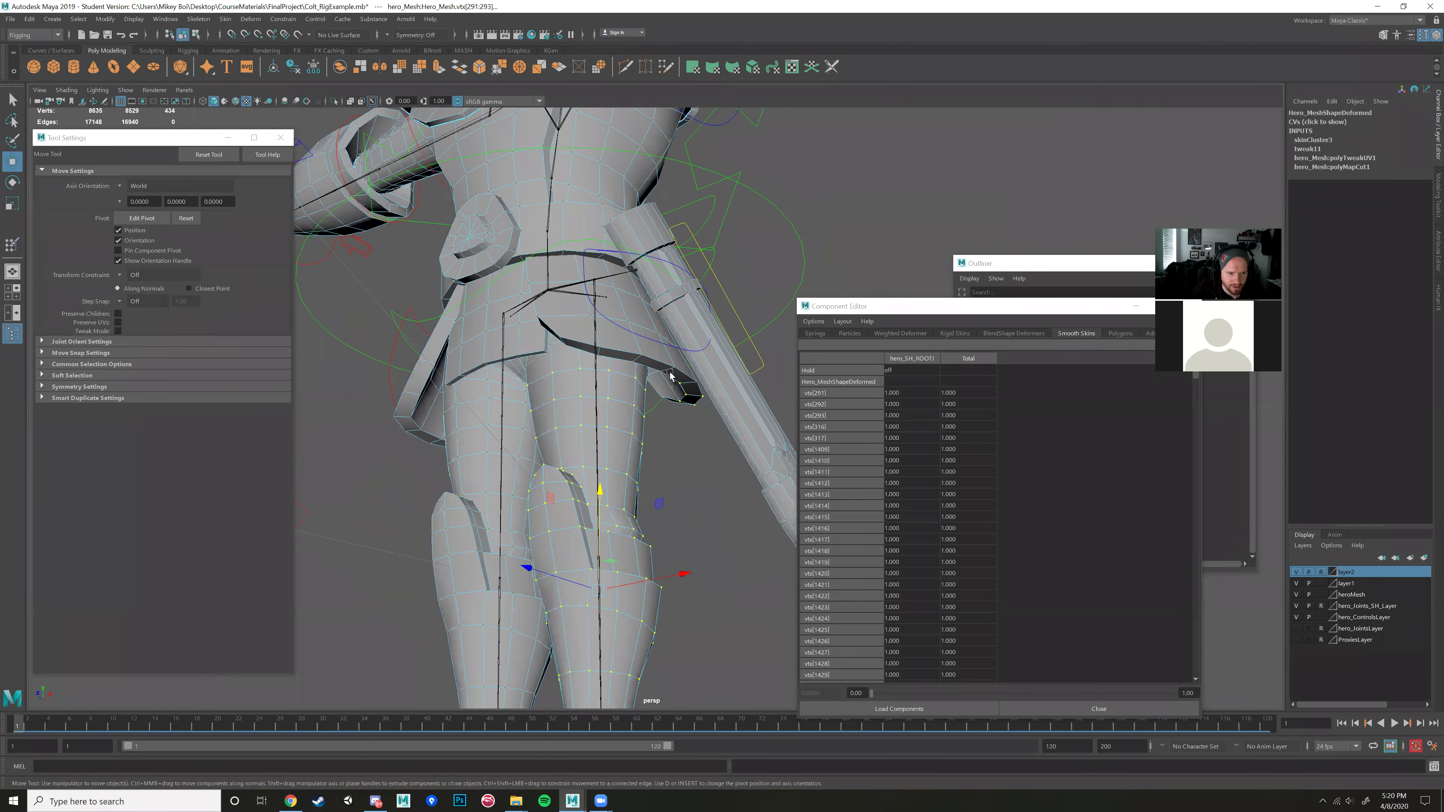
ctrl+drag(720, 432, 670, 373)
mouse_move(654, 424)
alt+mouse_down()
mouse_move(685, 442)
mouse_move(656, 413)
alt+mouse_up()
- Add the missing vertices around the top of the left thigh, beneath the skirt armour, to the leg selection
scroll(656, 414, up, 3)
scroll(656, 413, up, 8)
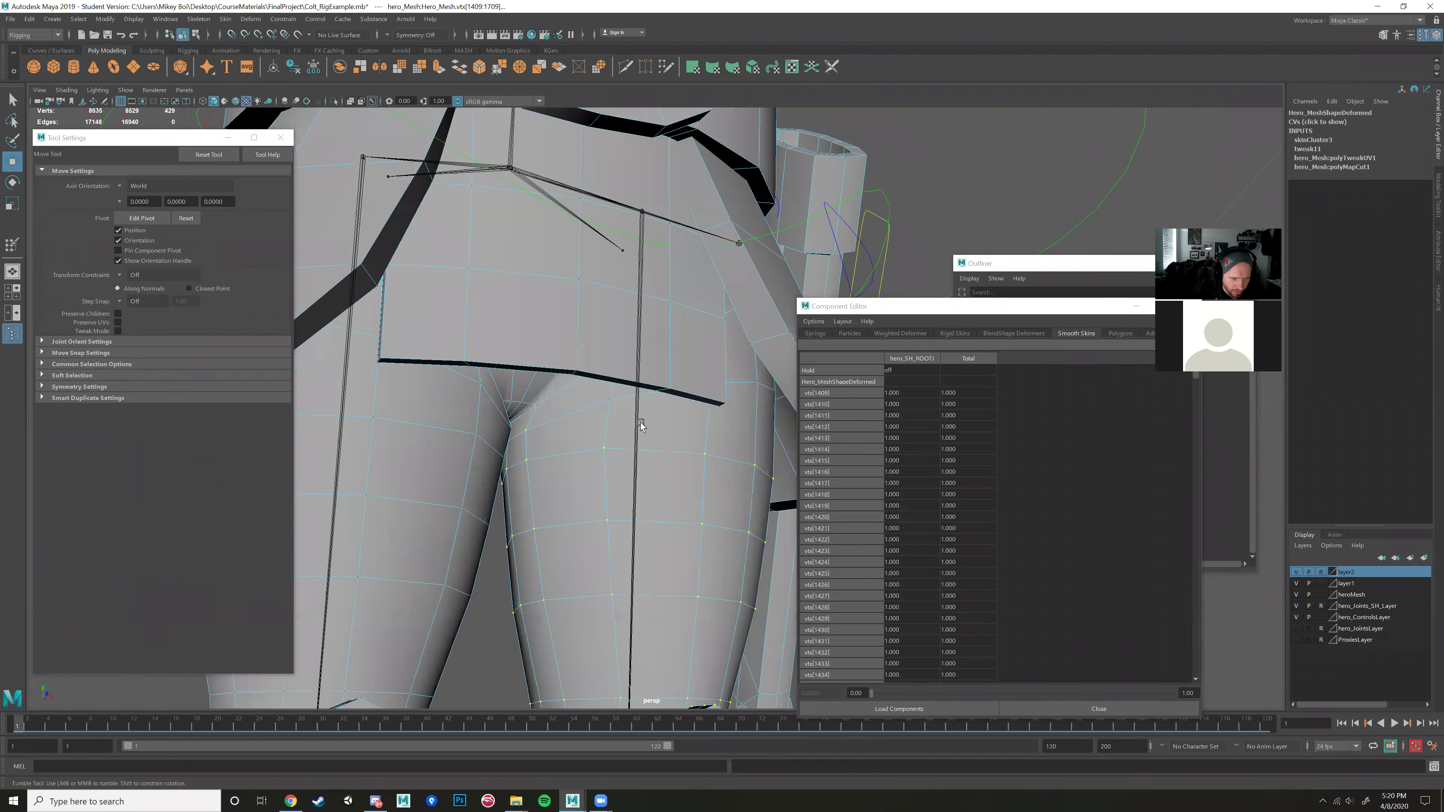
alt+drag(701, 372, 461, 367)
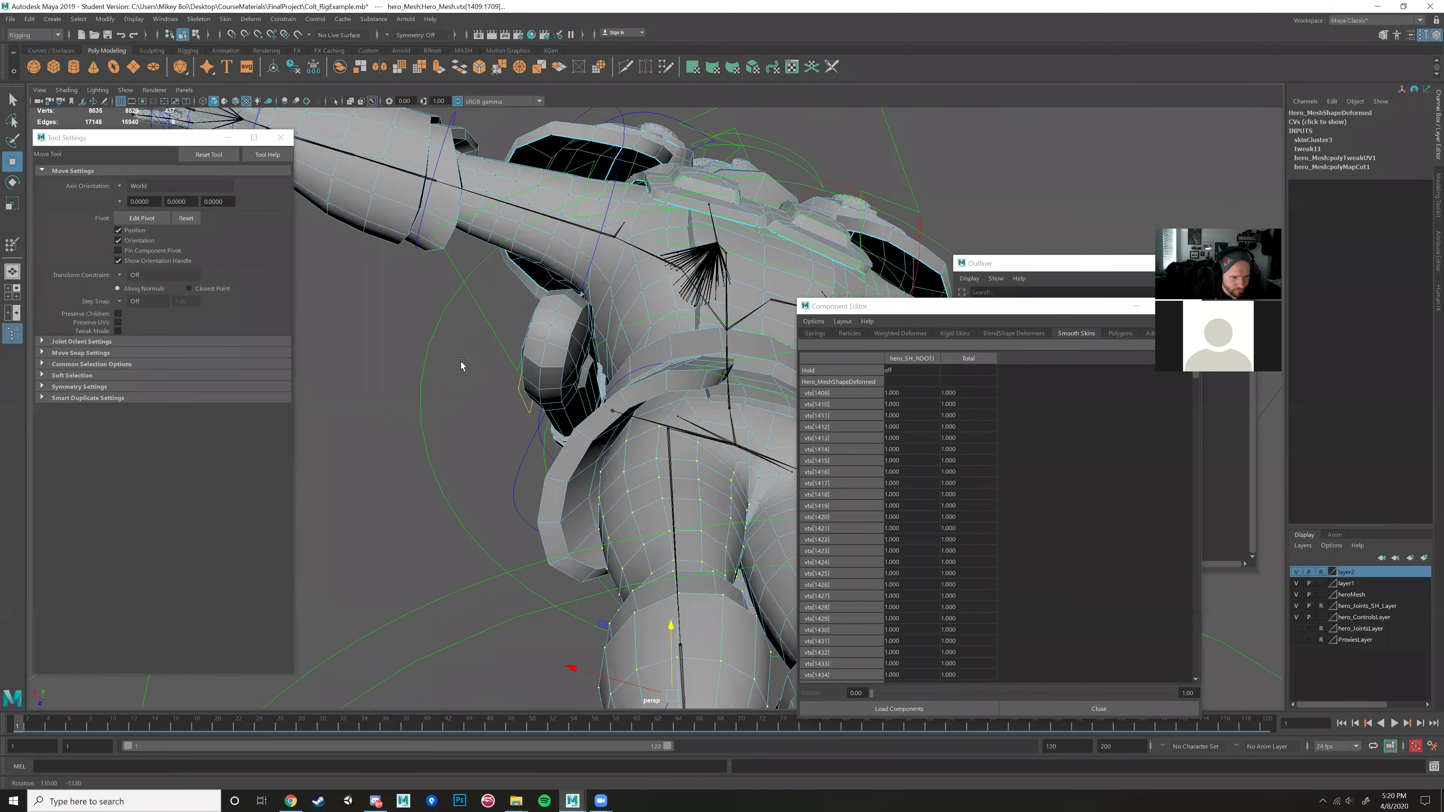
scroll(635, 420, up, 4)
shift+click(605, 429)
alt+drag(605, 429, 679, 418)
key(4)
alt+middle_drag(679, 419, 677, 430)
scroll(673, 427, up, 3)
mouse_move(618, 458)
alt+mouse_down()
mouse_move(684, 455)
mouse_move(677, 470)
mouse_move(642, 473)
mouse_move(692, 491)
mouse_move(620, 346)
mouse_move(503, 355)
mouse_move(579, 392)
mouse_move(679, 377)
mouse_move(980, 199)
alt+mouse_up()
shift+click(622, 477)
key(5)
mouse_move(868, 222)
alt+mouse_down()
mouse_move(515, 326)
mouse_move(435, 367)
mouse_move(474, 369)
mouse_move(485, 386)
mouse_move(641, 368)
mouse_move(571, 346)
mouse_move(603, 358)
alt+mouse_up()
shift+click(452, 391)
alt+middle_drag(470, 382, 551, 395)
shift+click(588, 357)
mouse_move(446, 290)
alt+mouse_down()
mouse_move(550, 350)
mouse_move(974, 323)
mouse_move(1126, 340)
alt+mouse_up()
shift+click(609, 346)
- Activate the Paint Skin Weights tool on the leg selection with hero_SH_lHip1 as the influence
right_drag(520, 455, 476, 439)
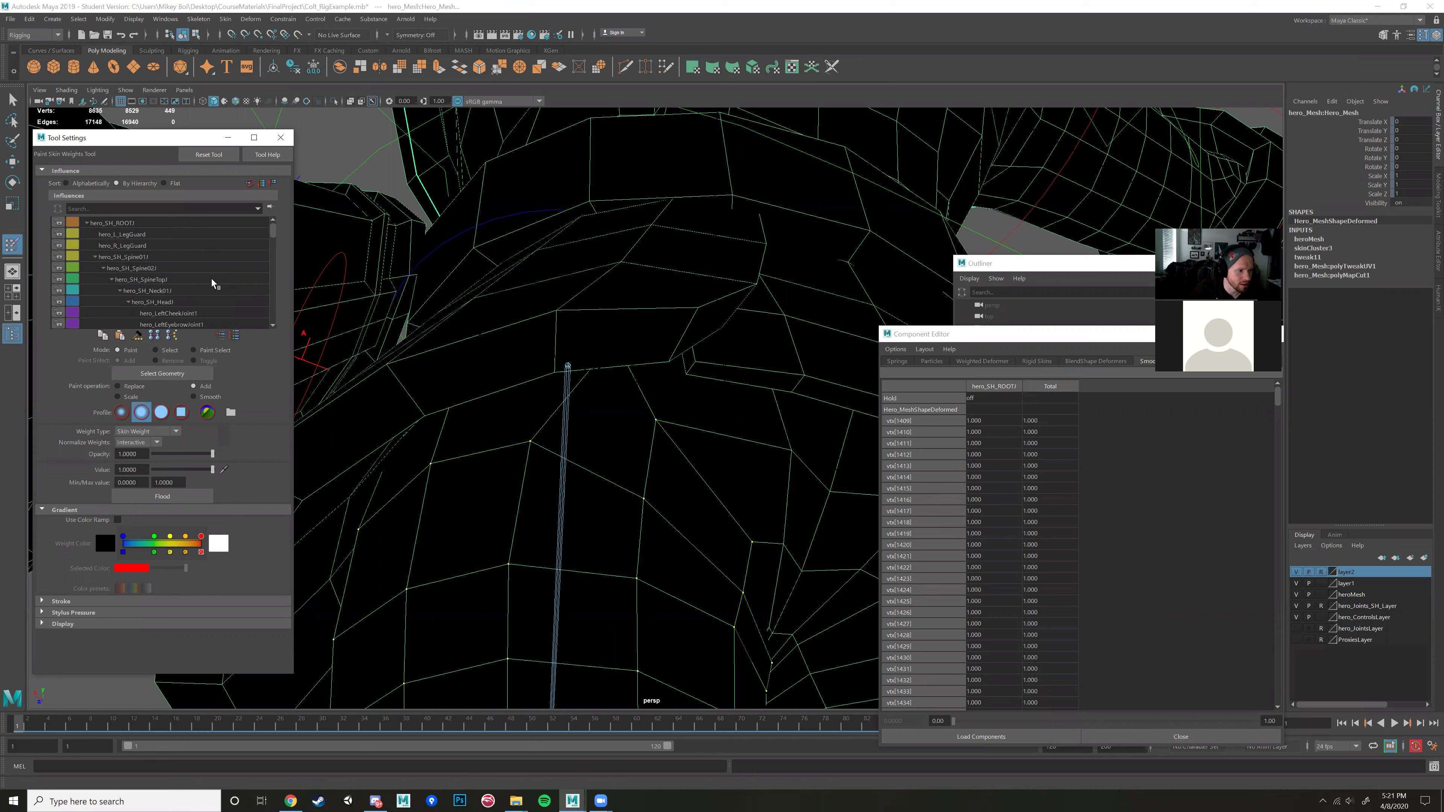
scroll(175, 251, down, 3)
scroll(183, 272, up, 3)
click(221, 336)
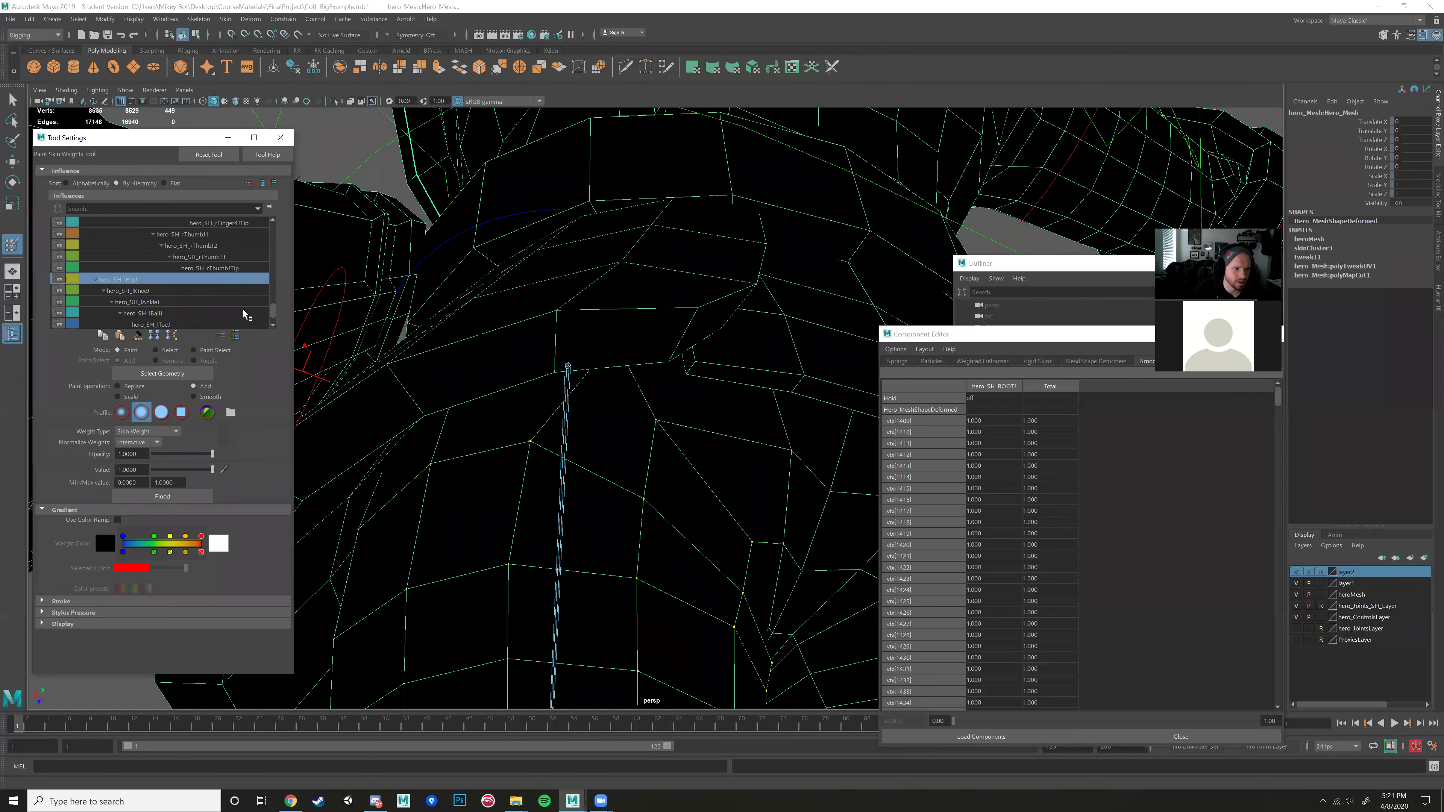
- Flood the selected left leg vertices with an Add weight of 1.0 for the left hip joint
scroll(483, 310, down, 4)
alt+drag(490, 313, 622, 393)
scroll(738, 312, down, 2)
alt+drag(739, 310, 615, 393)
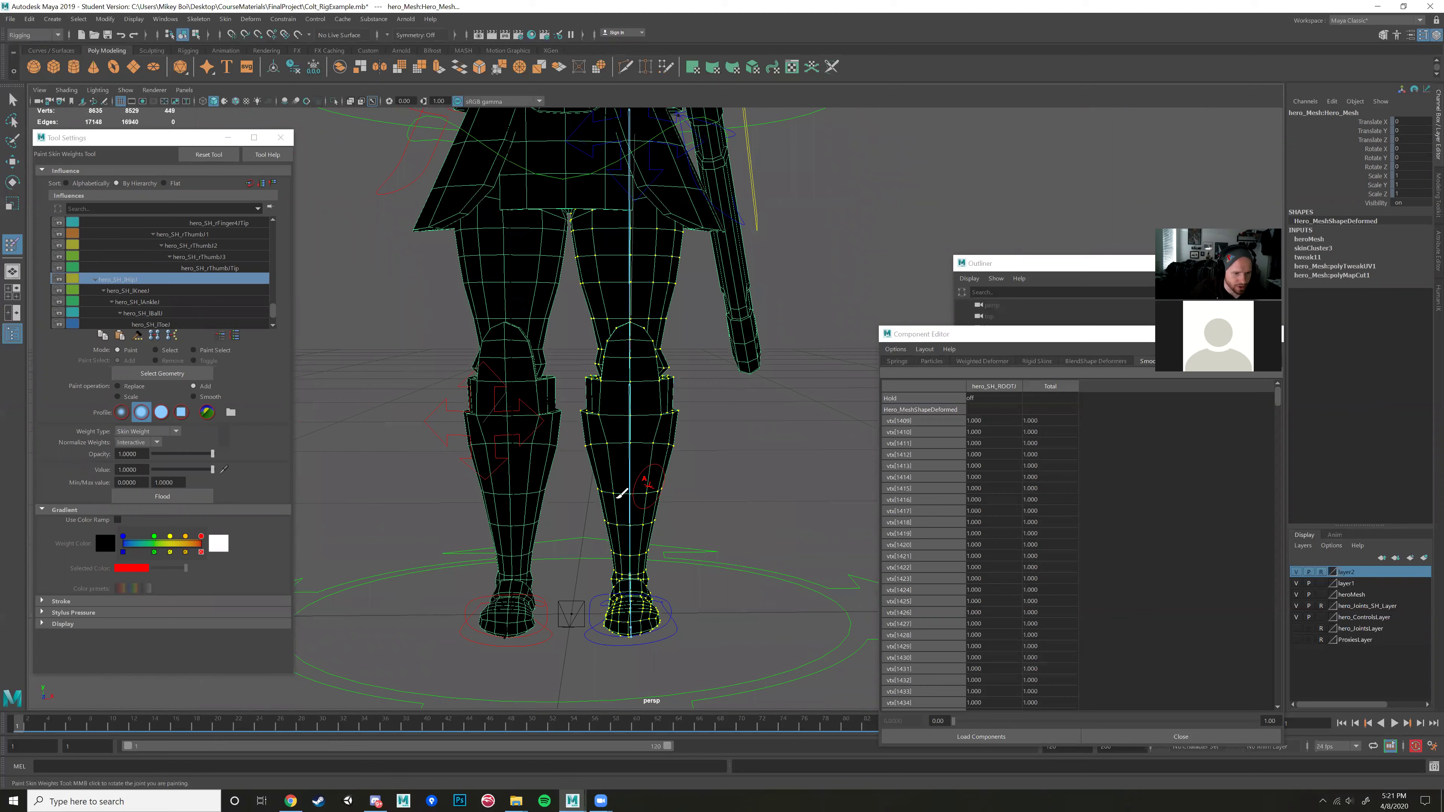
alt+middle_drag(632, 318, 639, 360)
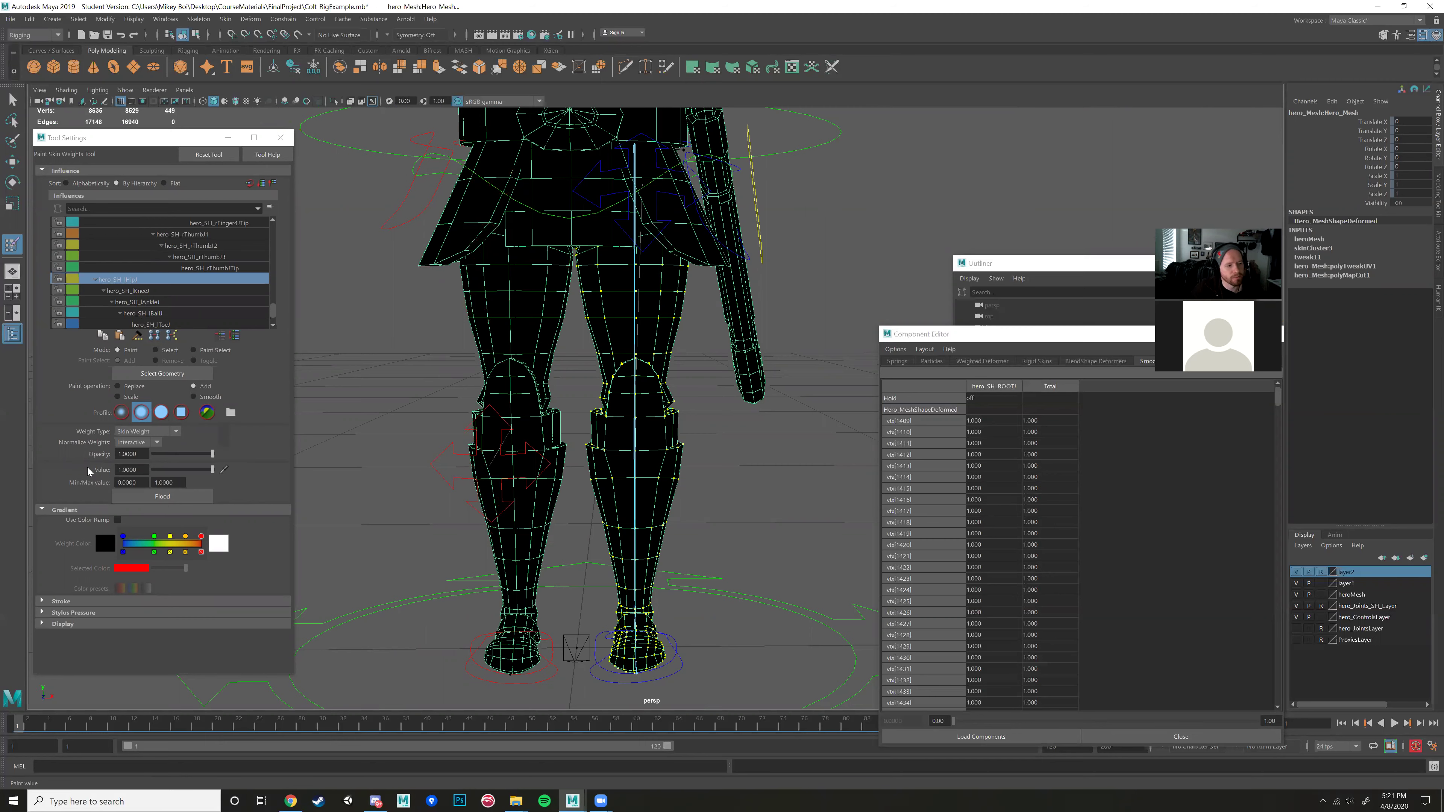
click(178, 497)
scroll(751, 342, down, 5)
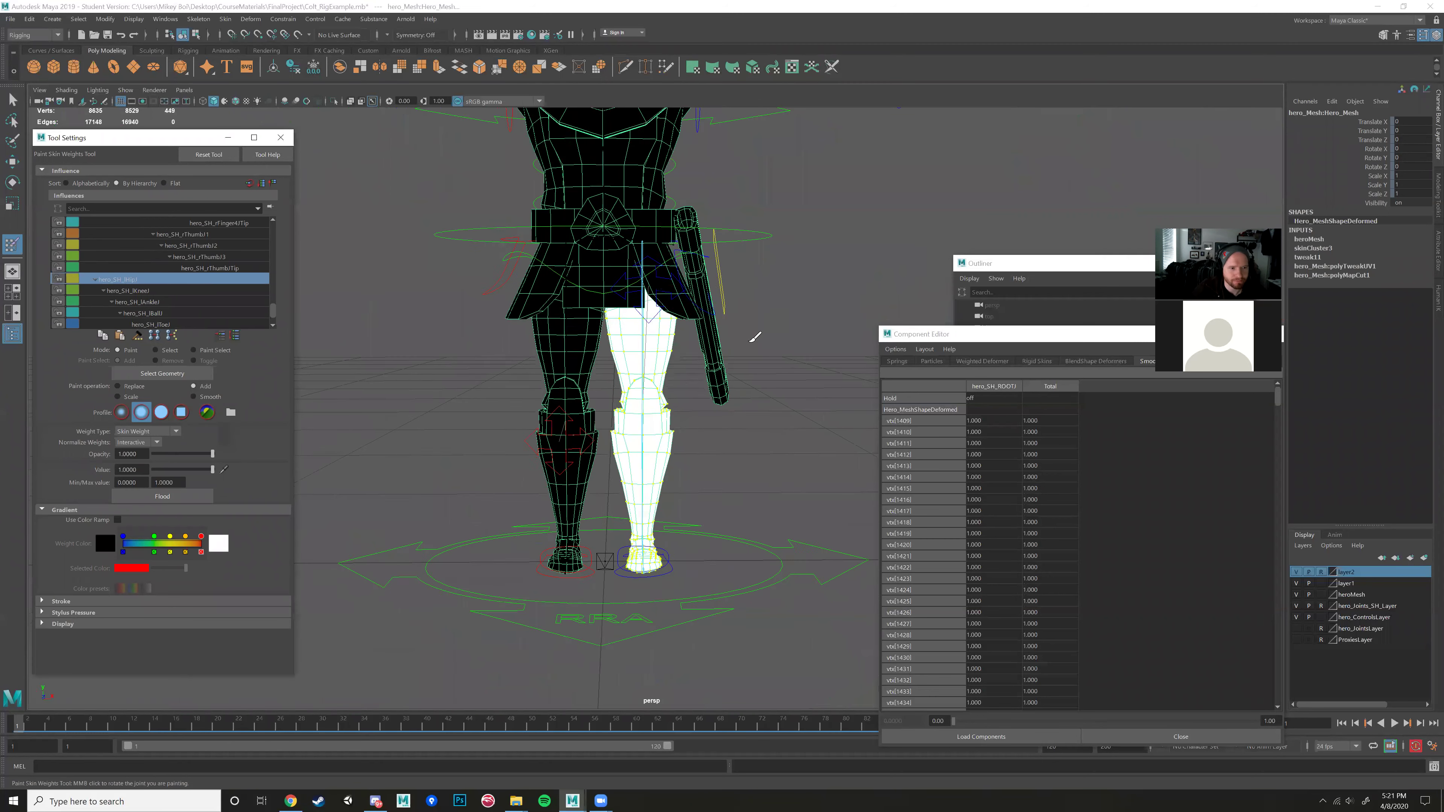
- Test the left leg's skinning by moving the left foot IK control to raise the leg, and undo the moves
alt+right_drag(756, 394, 728, 414)
key(w)
mouse_move(765, 491)
alt+mouse_down()
mouse_move(695, 500)
mouse_move(646, 544)
alt+mouse_up()
click(647, 545)
click(651, 544)
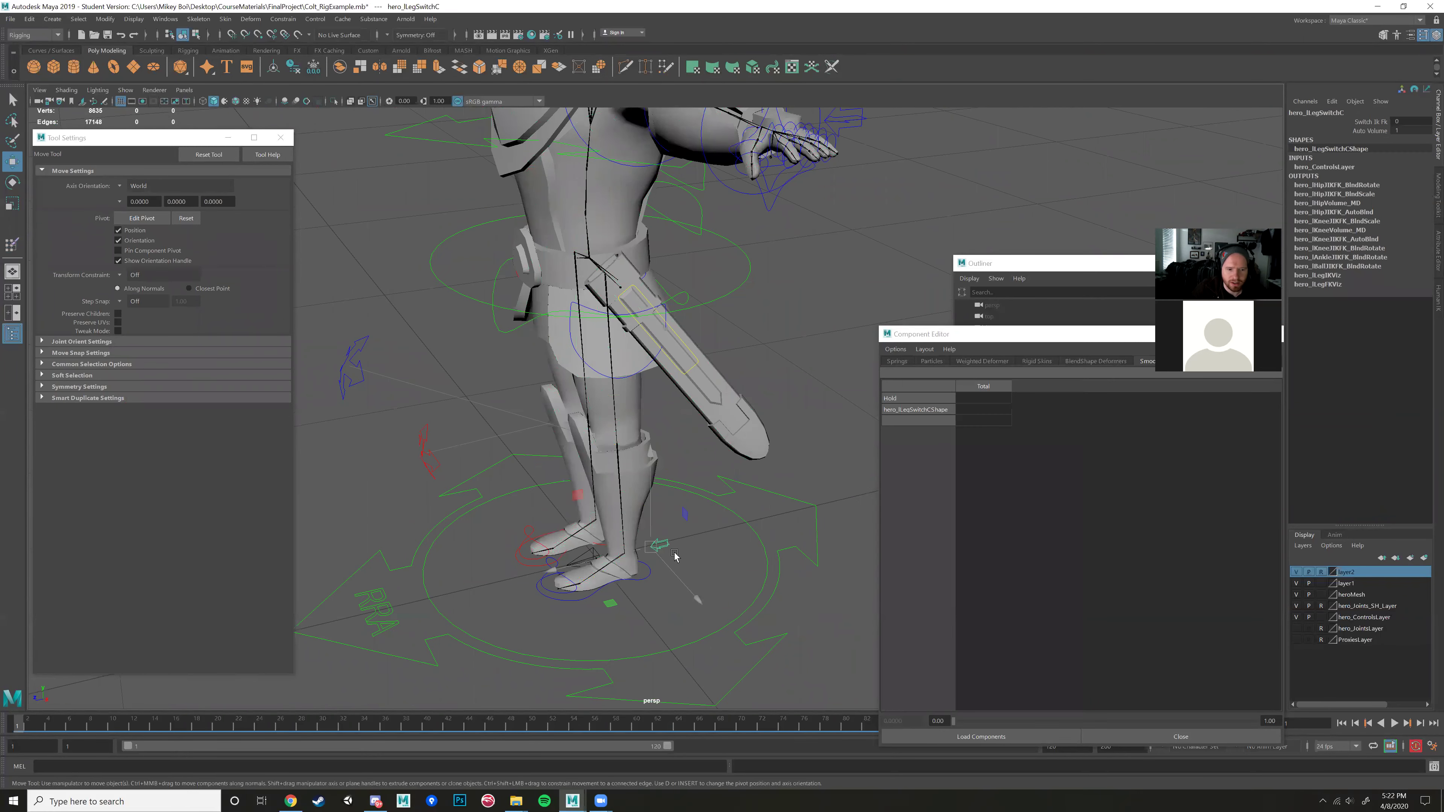
click(645, 579)
alt+drag(600, 532, 287, 330)
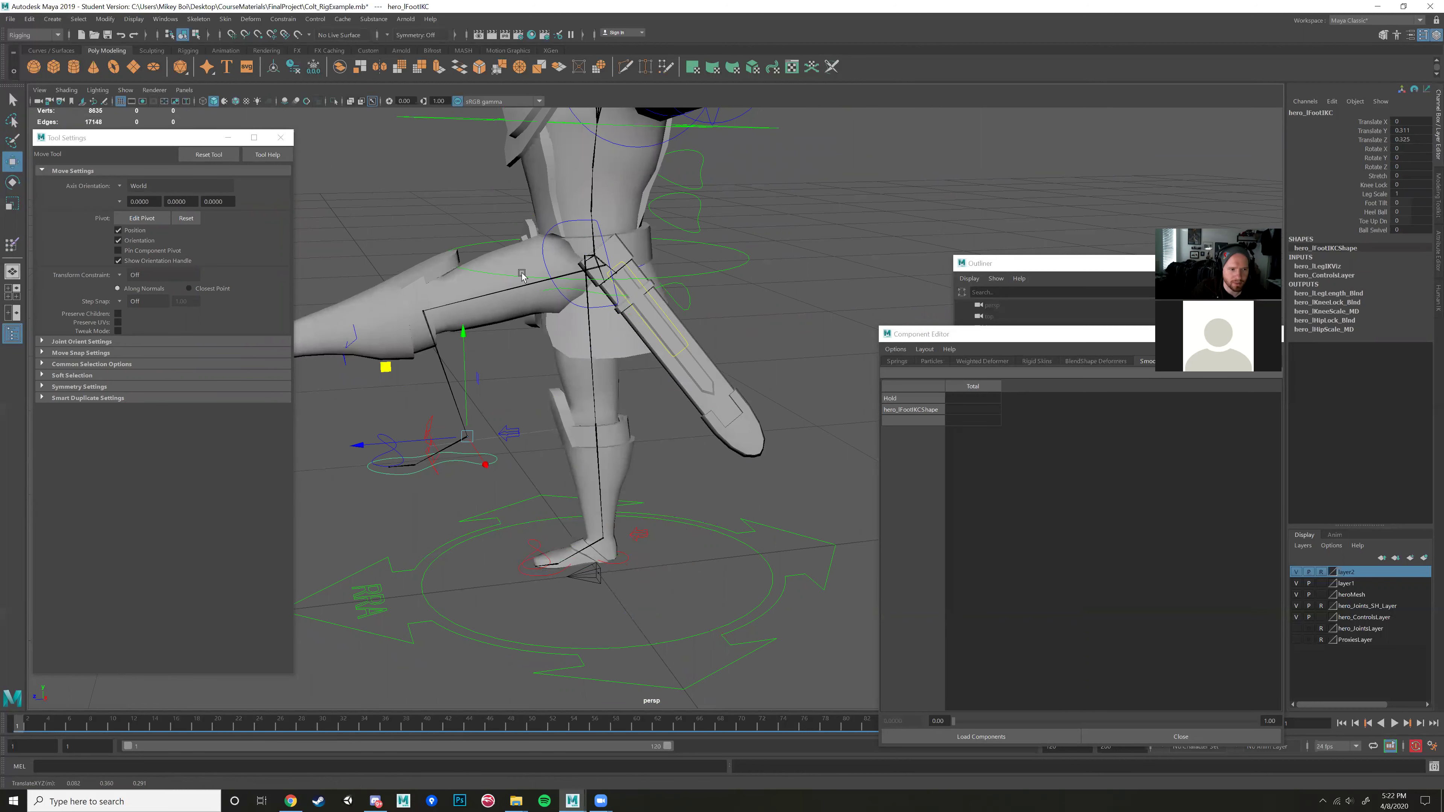
drag(397, 364, 634, 459)
key(ctrl+z)
key(ctrl+z)
- Select the hero mesh in vertex mode and select the left leg's vertices from the knee down
alt+right_drag(478, 383, 612, 367)
alt+drag(500, 409, 641, 462)
click(654, 456)
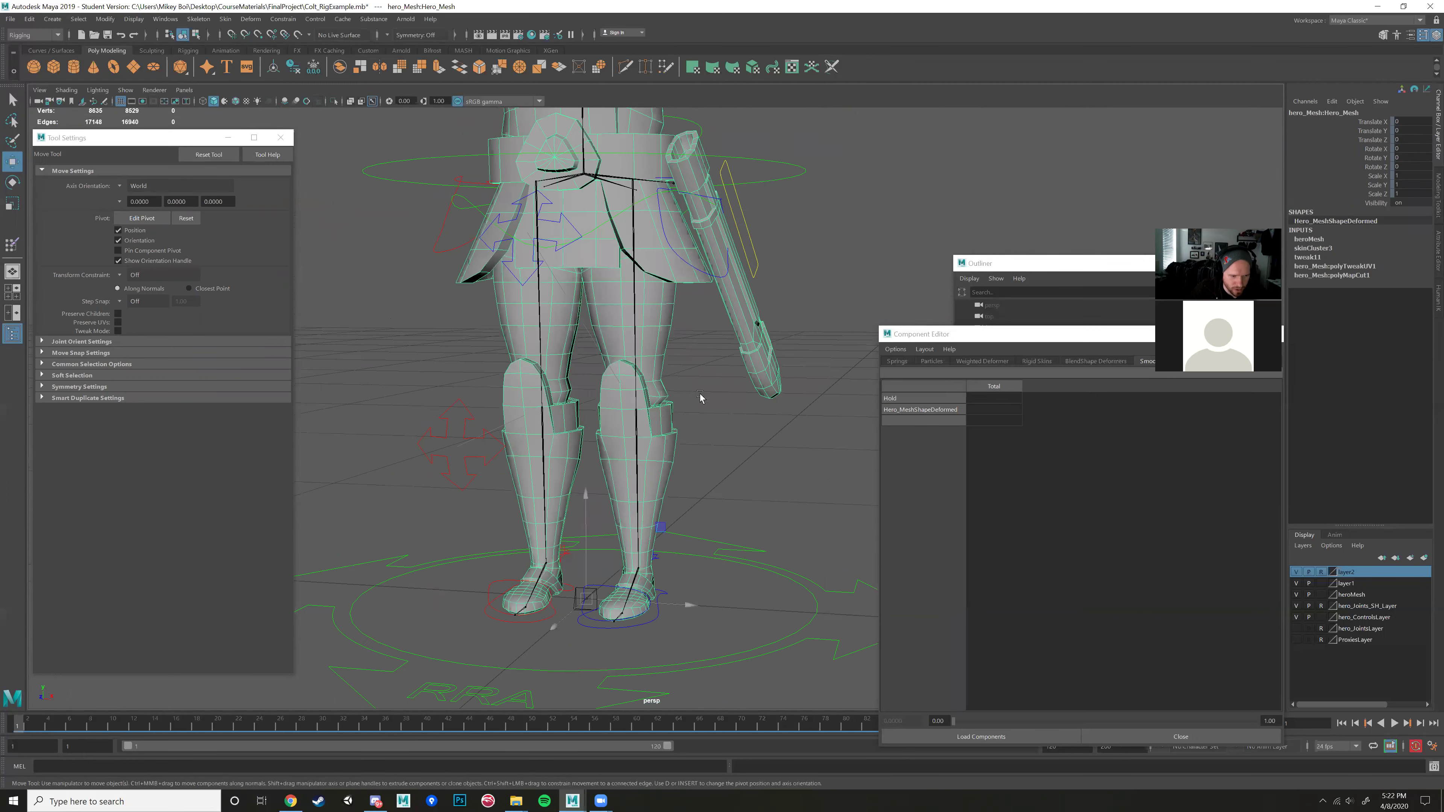
scroll(701, 397, up, 5)
right_drag(691, 404, 652, 405)
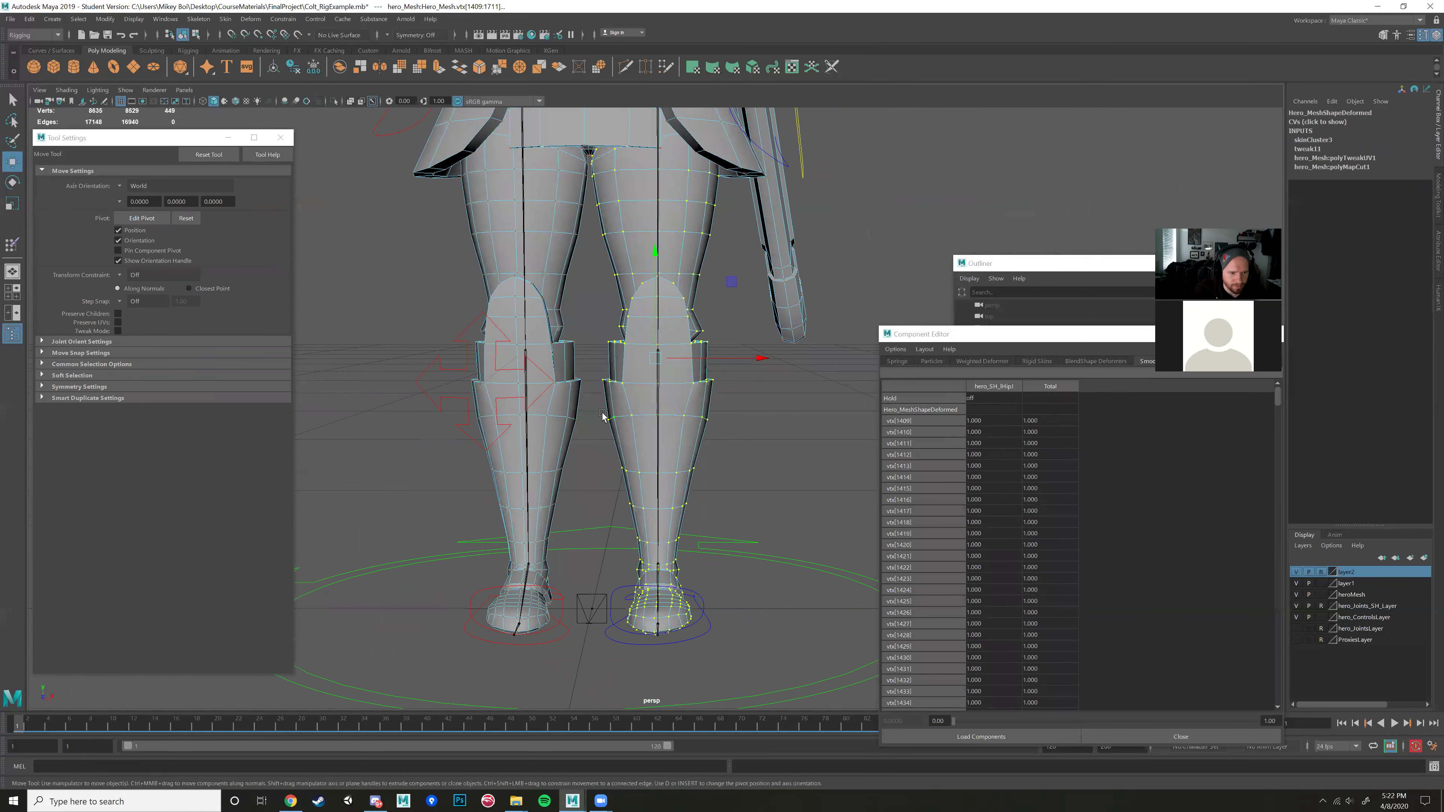
drag(585, 337, 764, 655)
- Add the missing vertices of the left knee guard and surrounding armour to the lower-leg selection
alt+drag(764, 656, 628, 534)
alt+middle_drag(625, 285, 623, 348)
scroll(623, 348, up, 3)
alt+drag(623, 347, 819, 352)
scroll(801, 350, up, 8)
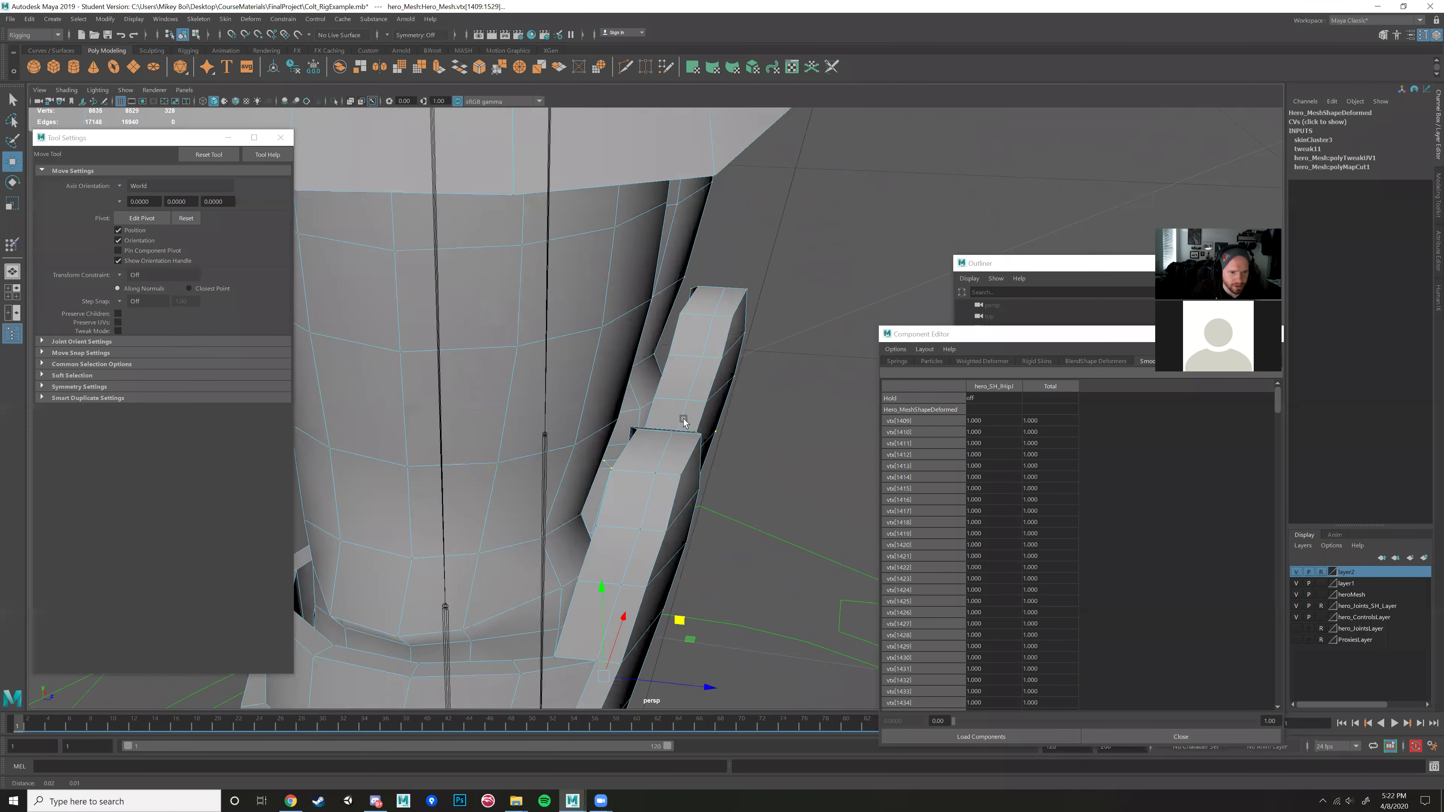
alt+drag(682, 371, 568, 269)
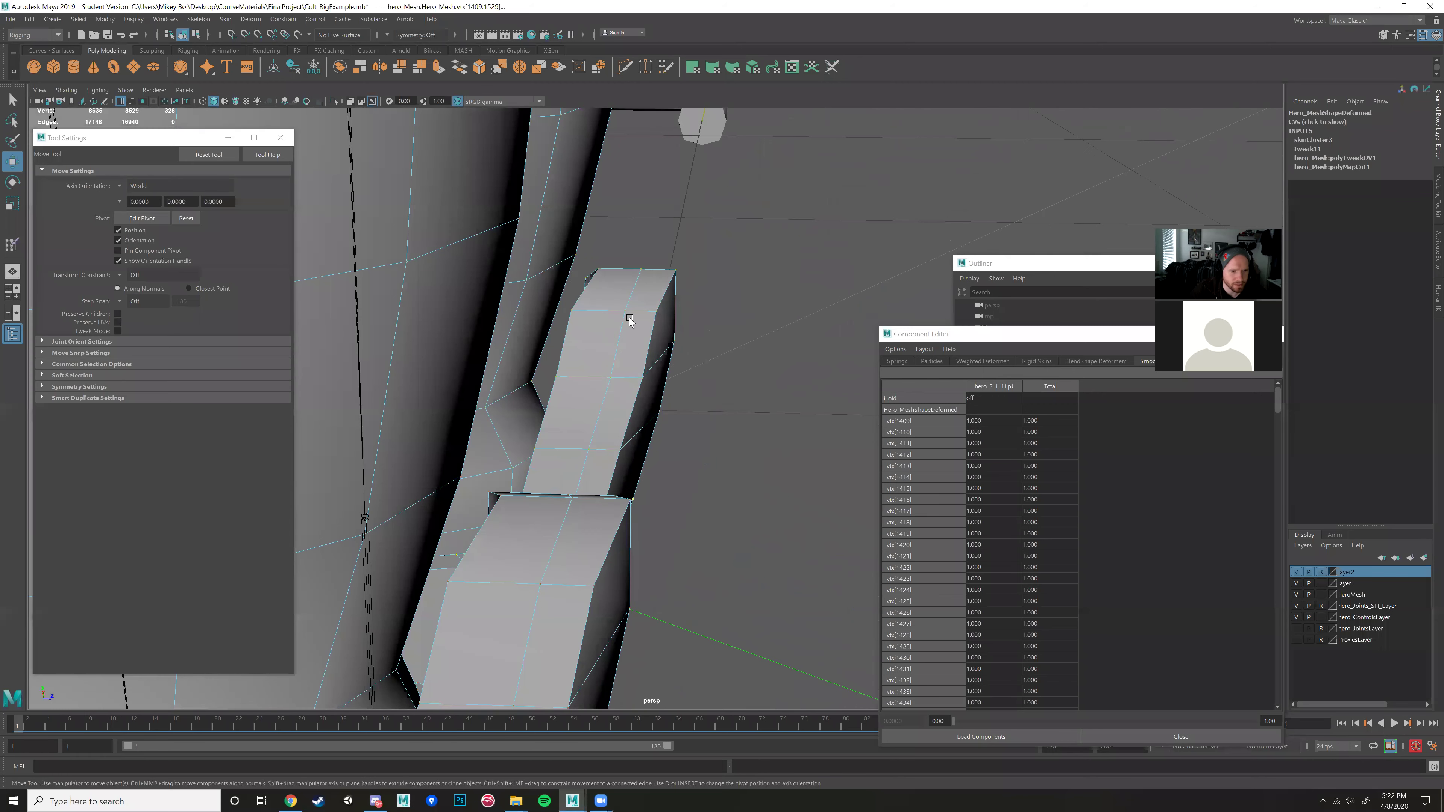
mouse_move(569, 388)
alt+mouse_down()
mouse_move(622, 392)
mouse_move(487, 376)
mouse_move(650, 391)
mouse_move(668, 416)
mouse_move(584, 412)
mouse_move(512, 436)
mouse_move(689, 427)
alt+mouse_up()
key(4)
key(5)
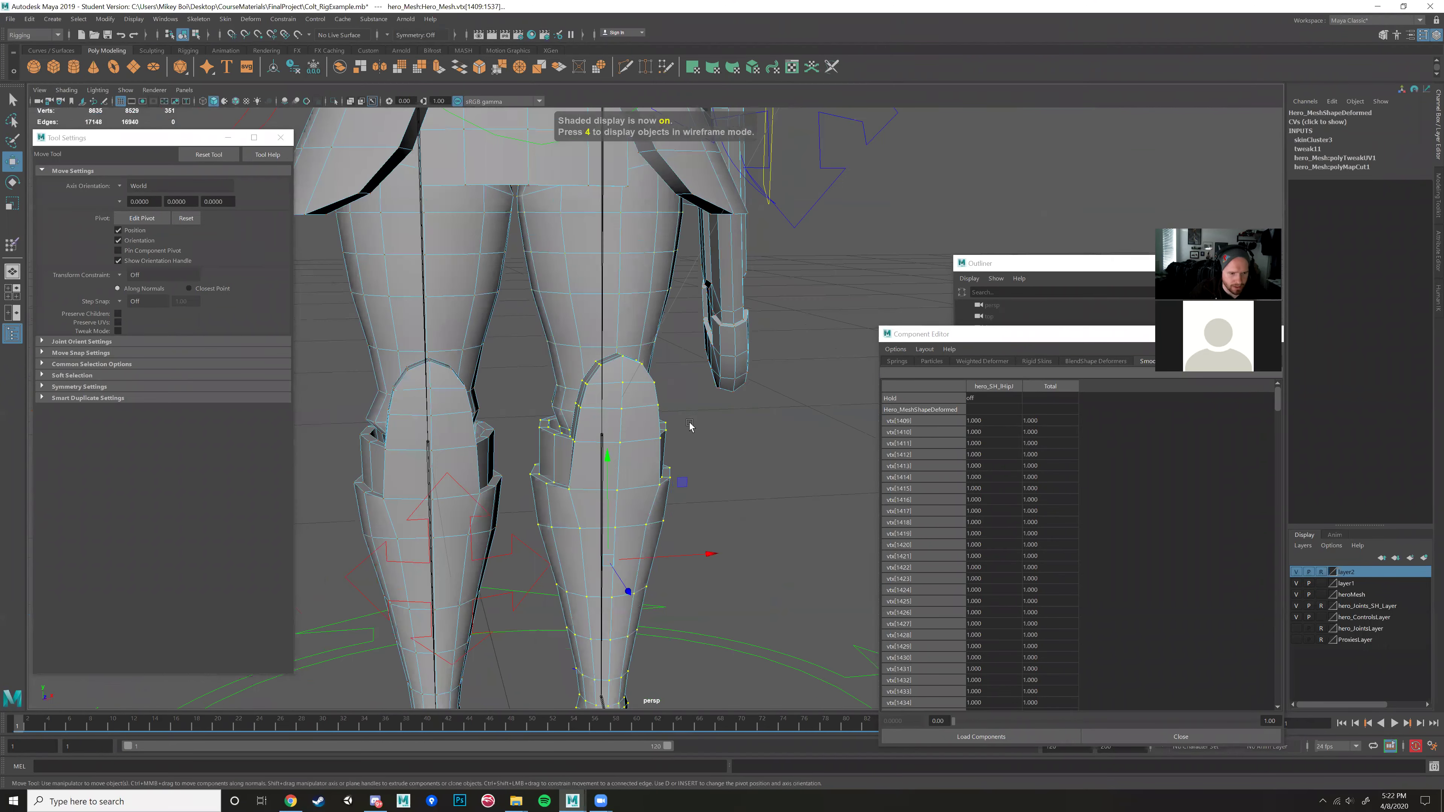
- Activate the Paint Skin Weights tool on the selected left lower-leg vertices
alt+middle_drag(685, 449, 697, 429)
scroll(694, 426, up, 2)
right_drag(675, 409, 630, 404)
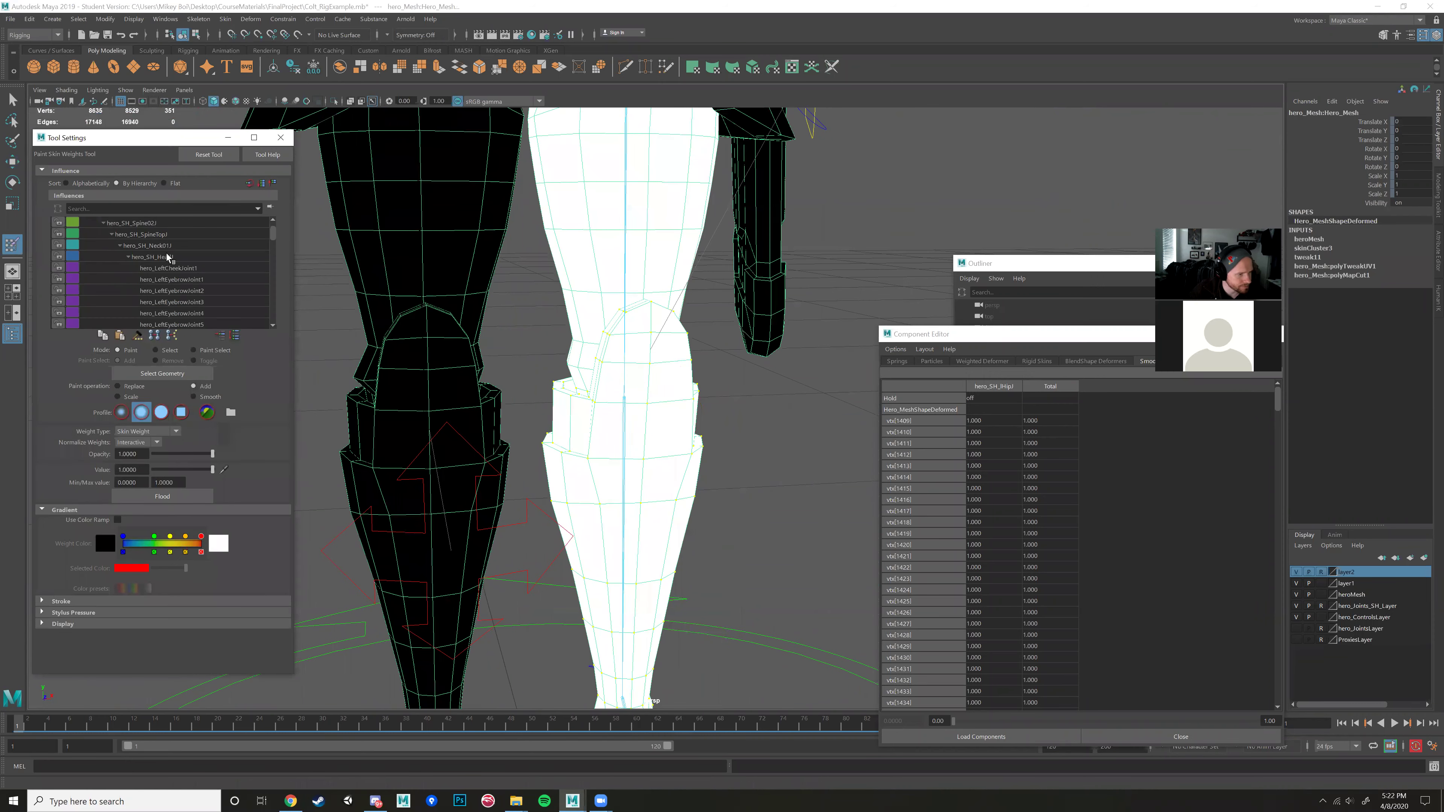
mouse_move(725, 442)
alt+mouse_down()
mouse_move(583, 440)
mouse_move(602, 426)
alt+mouse_up()
scroll(602, 426, down, 3)
alt+middle_drag(705, 406, 680, 319)
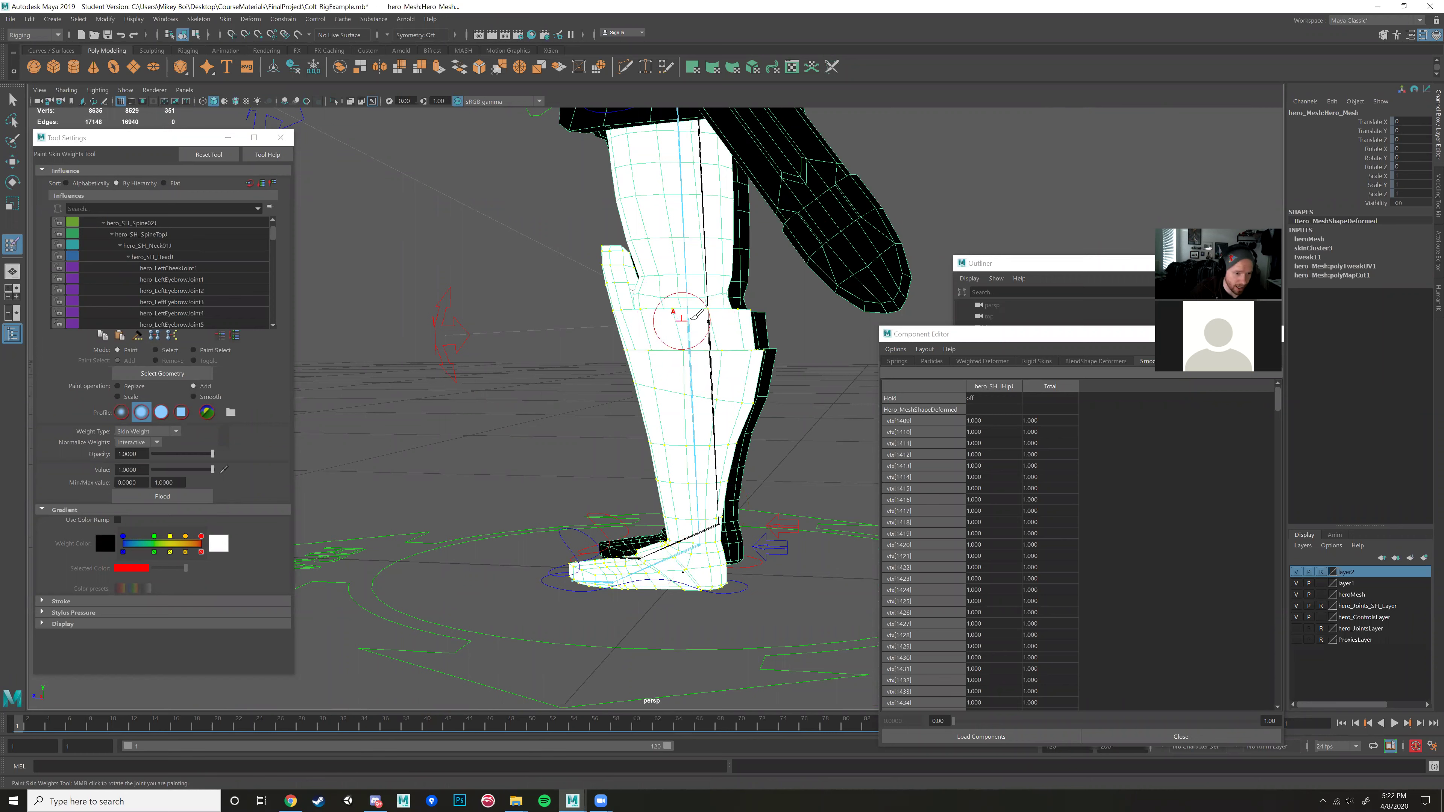
- Flood the selected lower-leg vertices with an Add weight of 1.0 for the hero_SH_lKnee1 influence
scroll(163, 236, down, 2)
scroll(163, 236, down, 3)
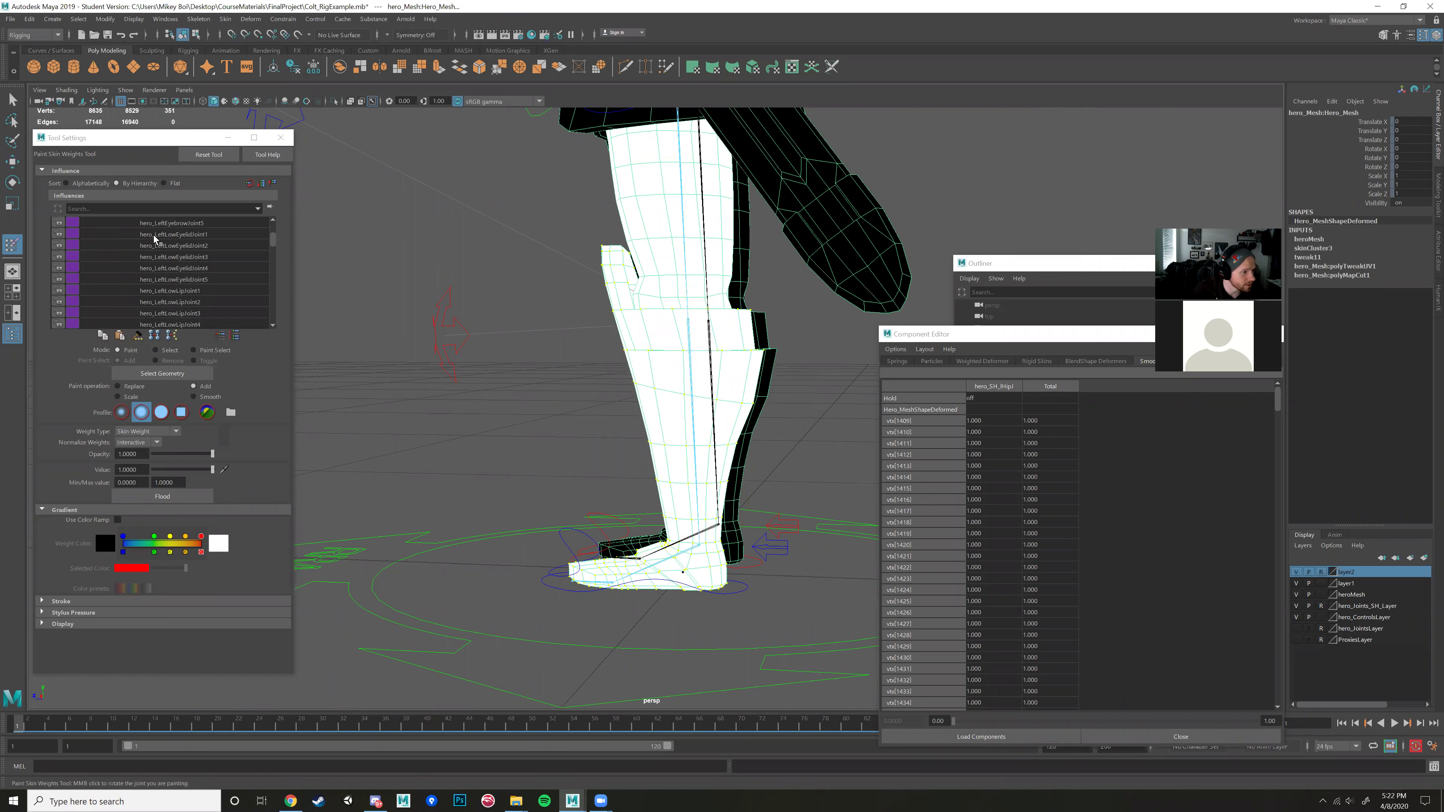
scroll(155, 237, down, 4)
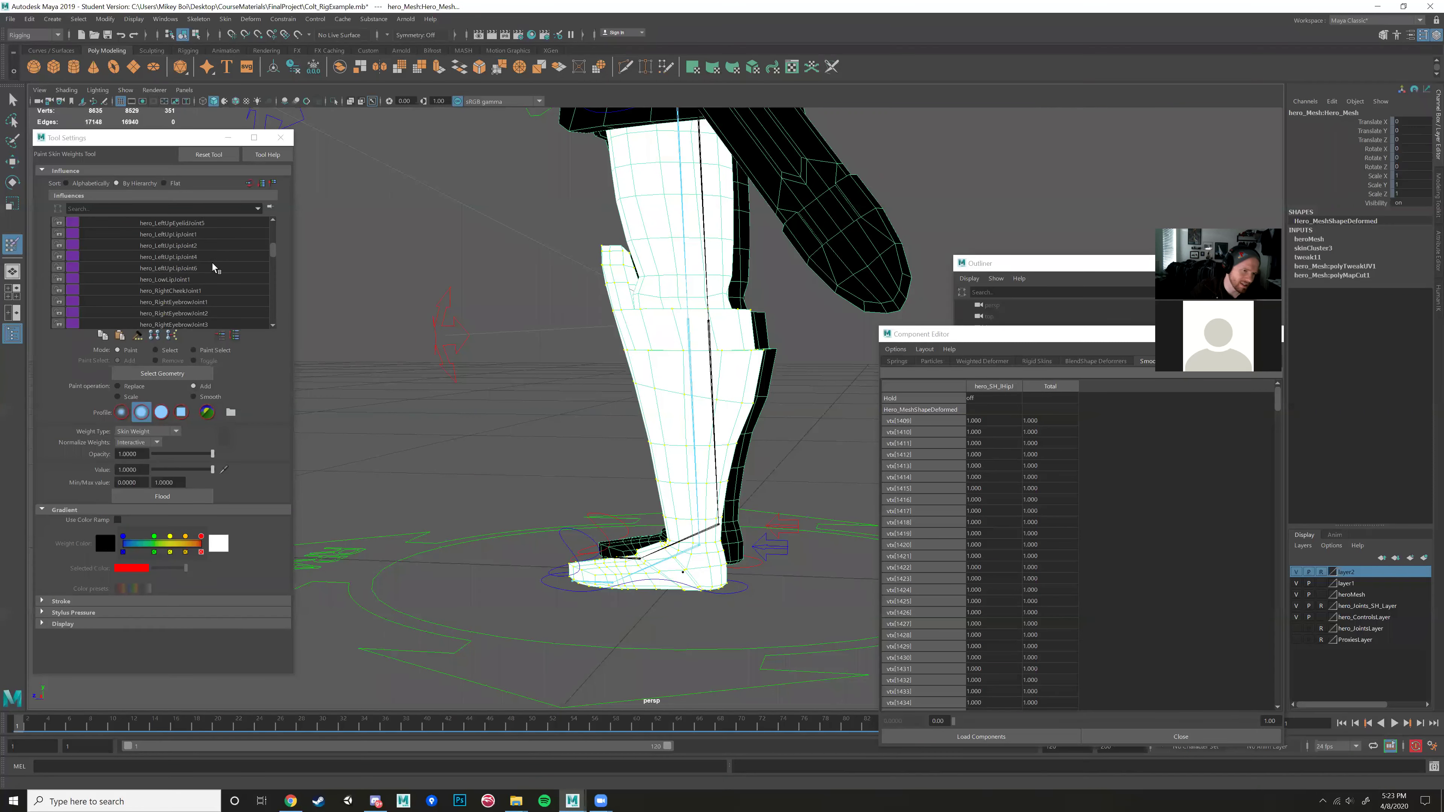
click(220, 338)
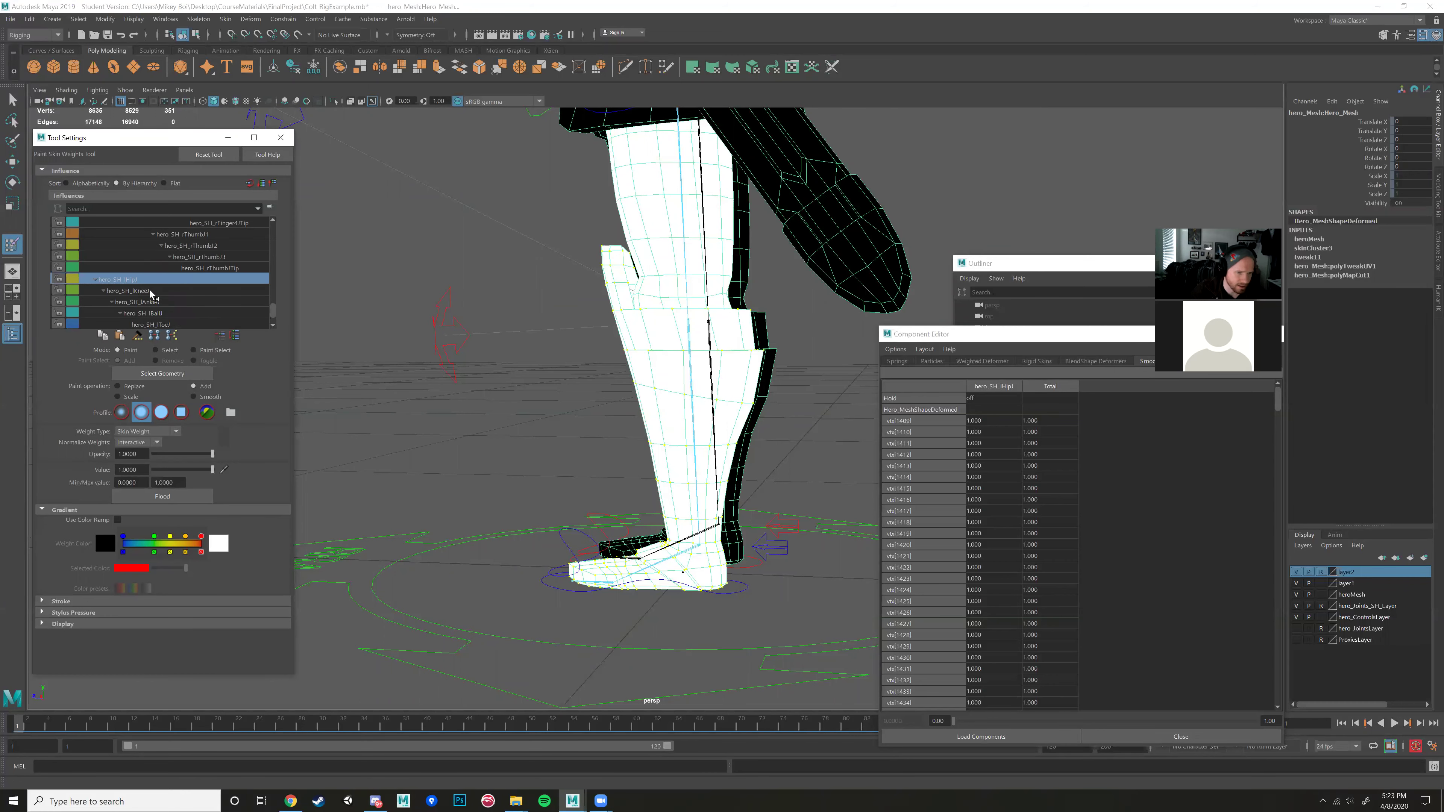
click(128, 290)
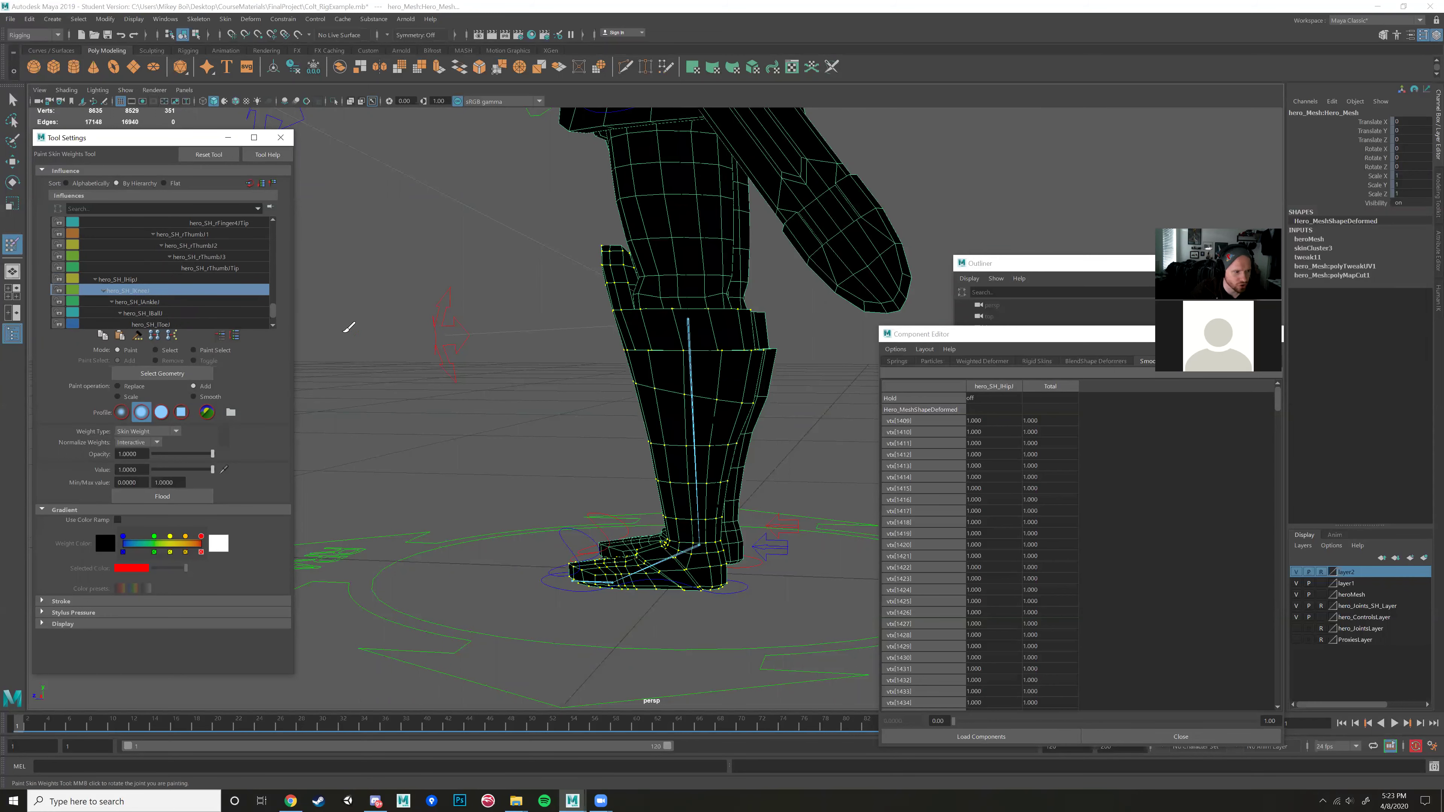
click(152, 497)
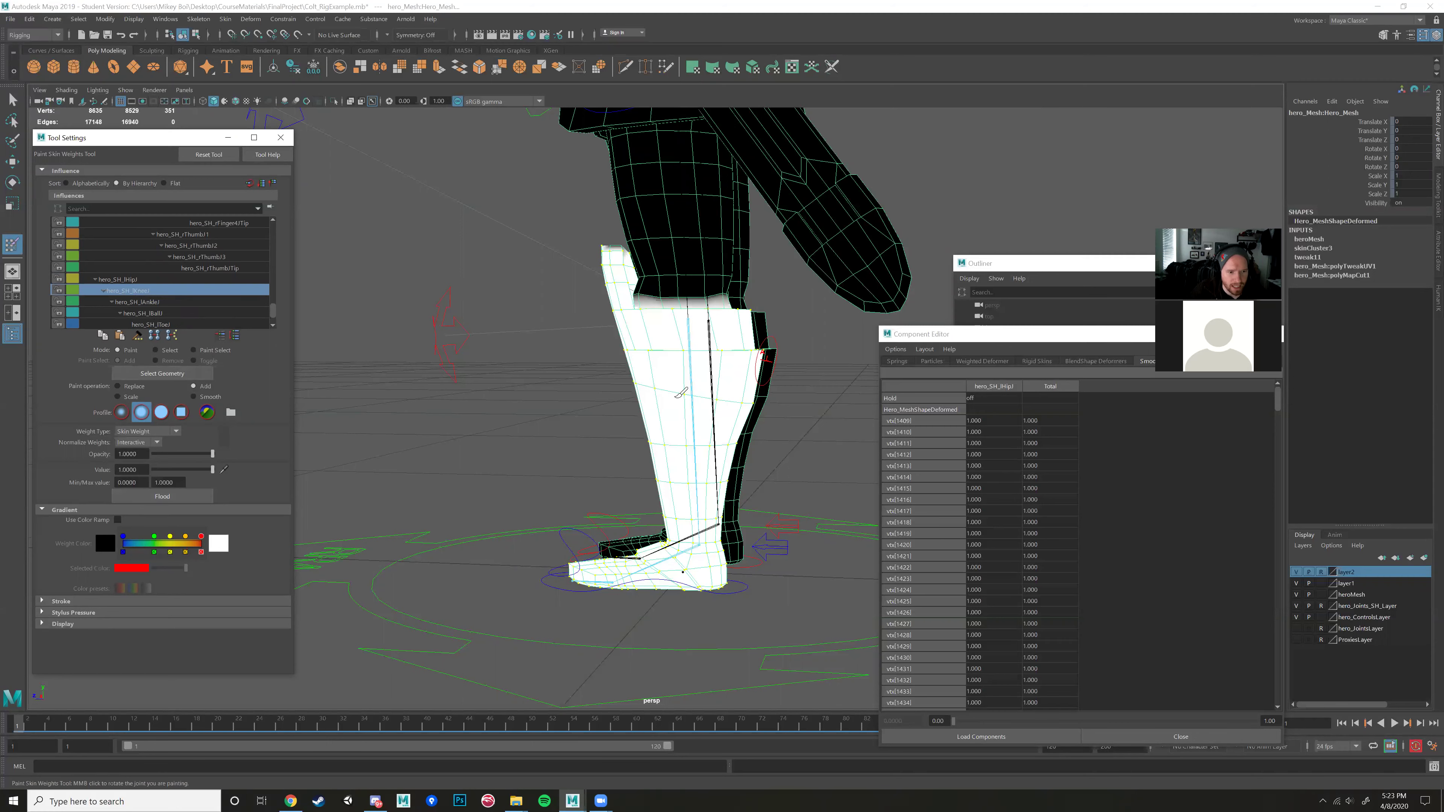
- Set the skin weights tool to Select mode and enter vertex selection on the hero mesh around the left foot
alt+drag(668, 445, 494, 351)
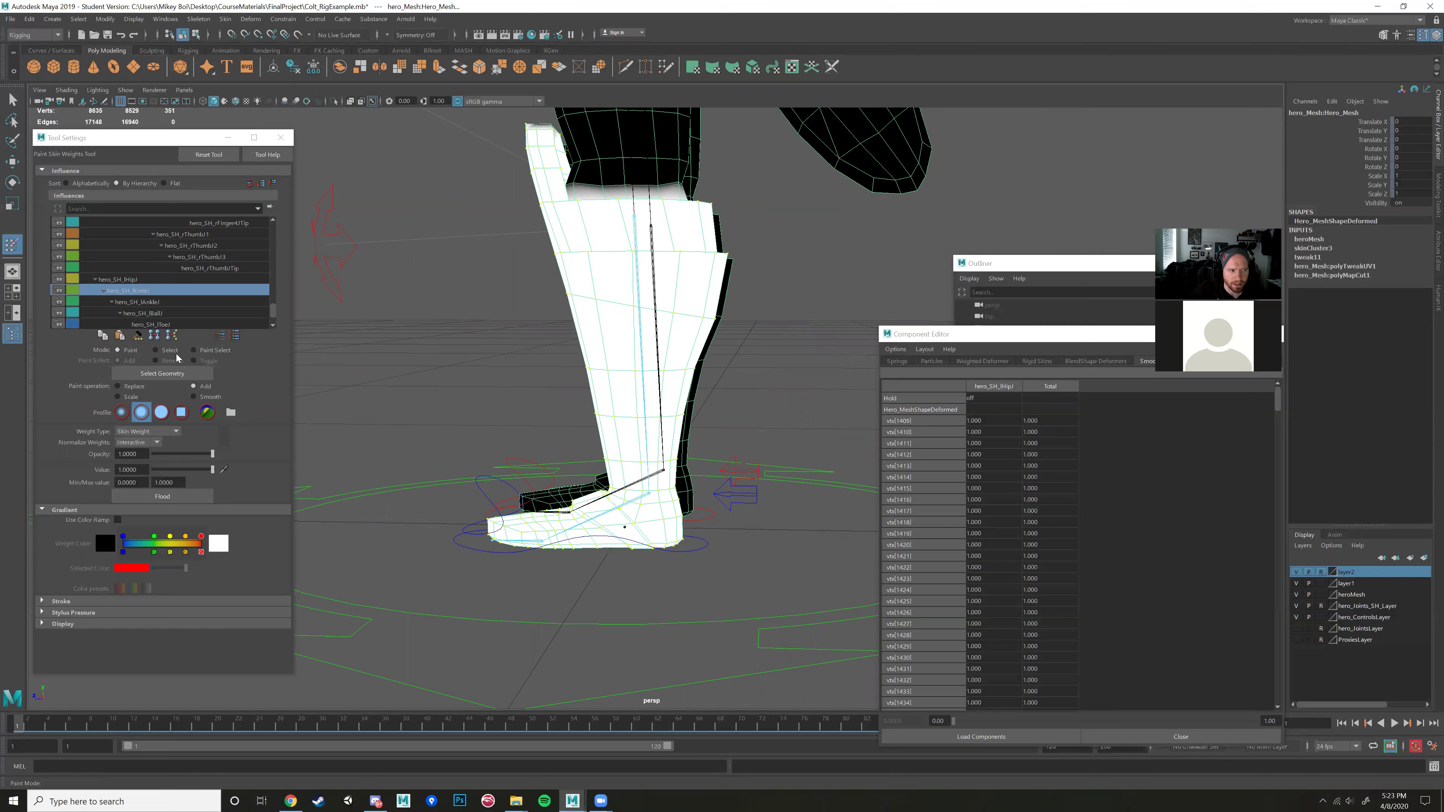
click(156, 350)
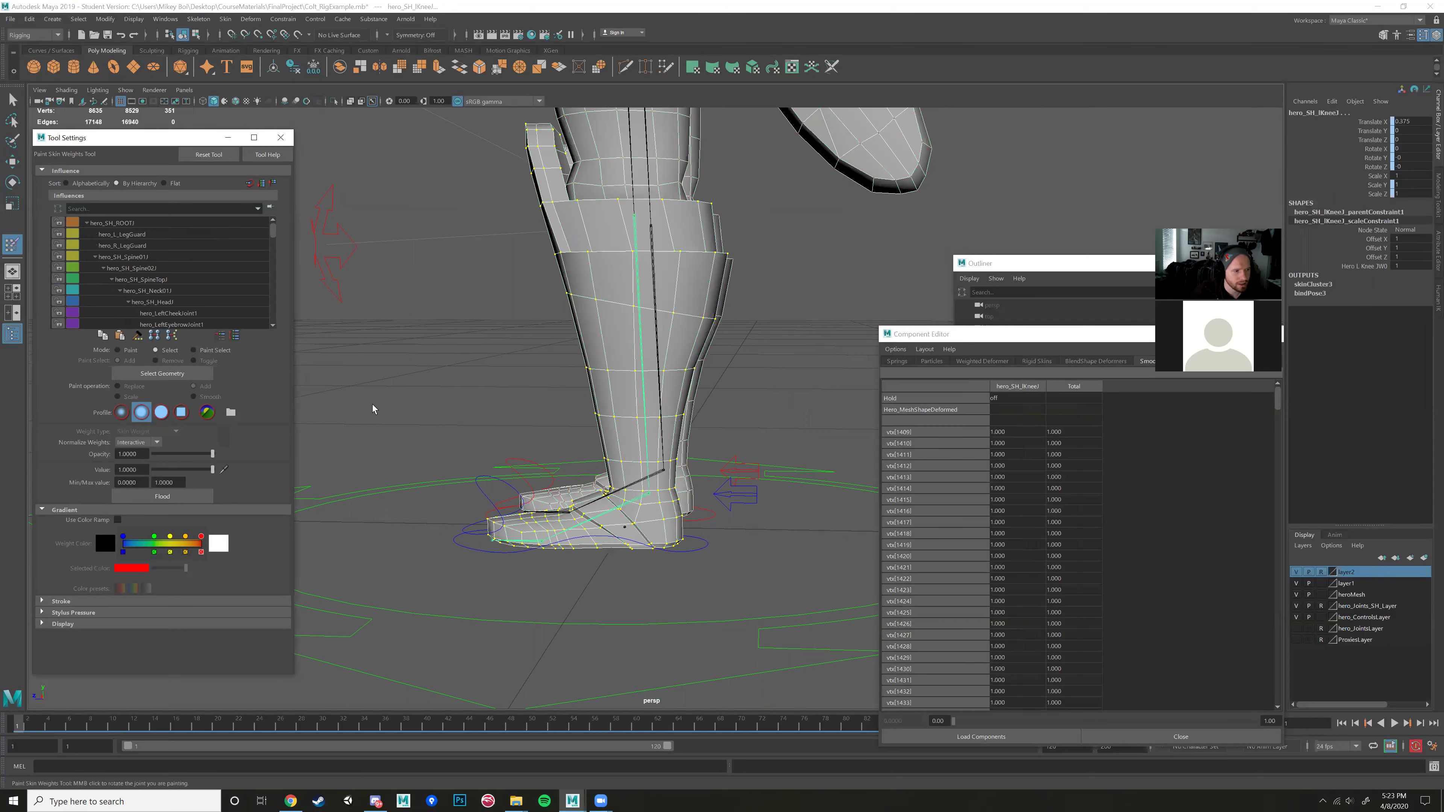
alt+drag(386, 416, 526, 446)
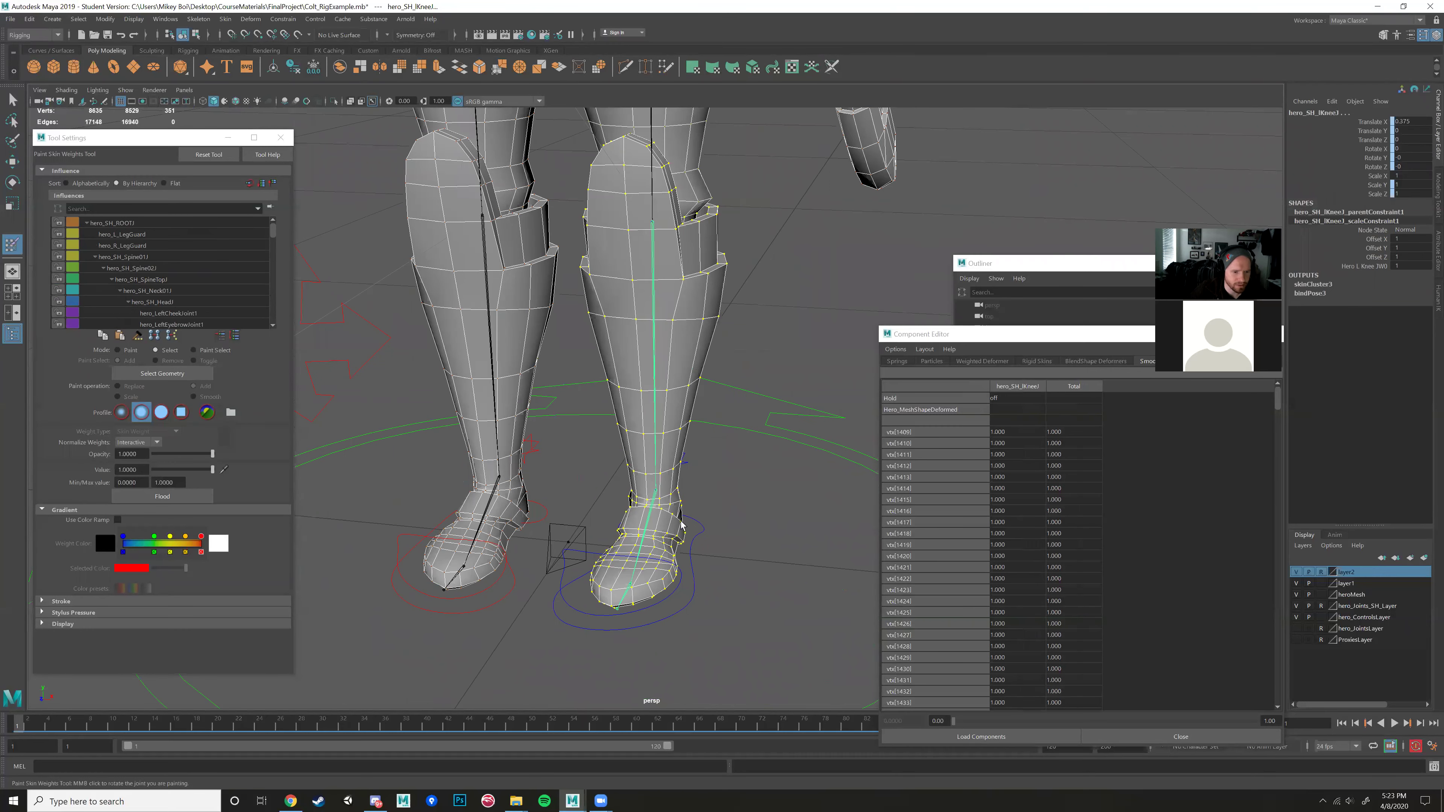
right_drag(675, 514, 626, 512)
alt+drag(626, 514, 634, 315)
alt+drag(586, 385, 613, 390)
- Switch to Discord to check the helpplz channel and return to Maya
key(alt+Tab)
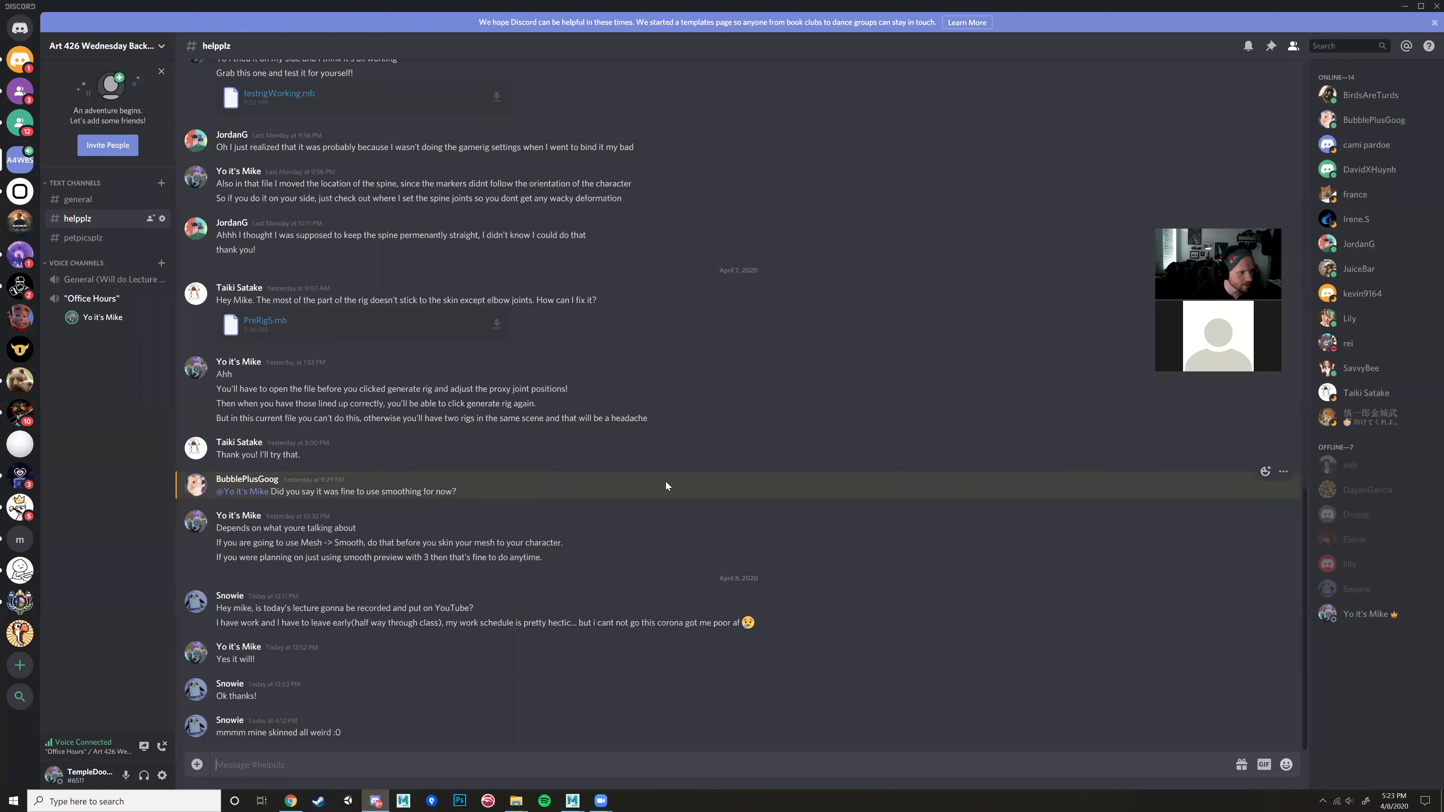
mouse_move(574, 799)
click(618, 763)
- Select the left foot and ankle vertices and set the skin weights tool back to Paint mode
mouse_move(735, 597)
alt+mouse_down()
mouse_move(756, 595)
mouse_move(743, 588)
alt+mouse_up()
alt+drag(608, 498, 672, 493)
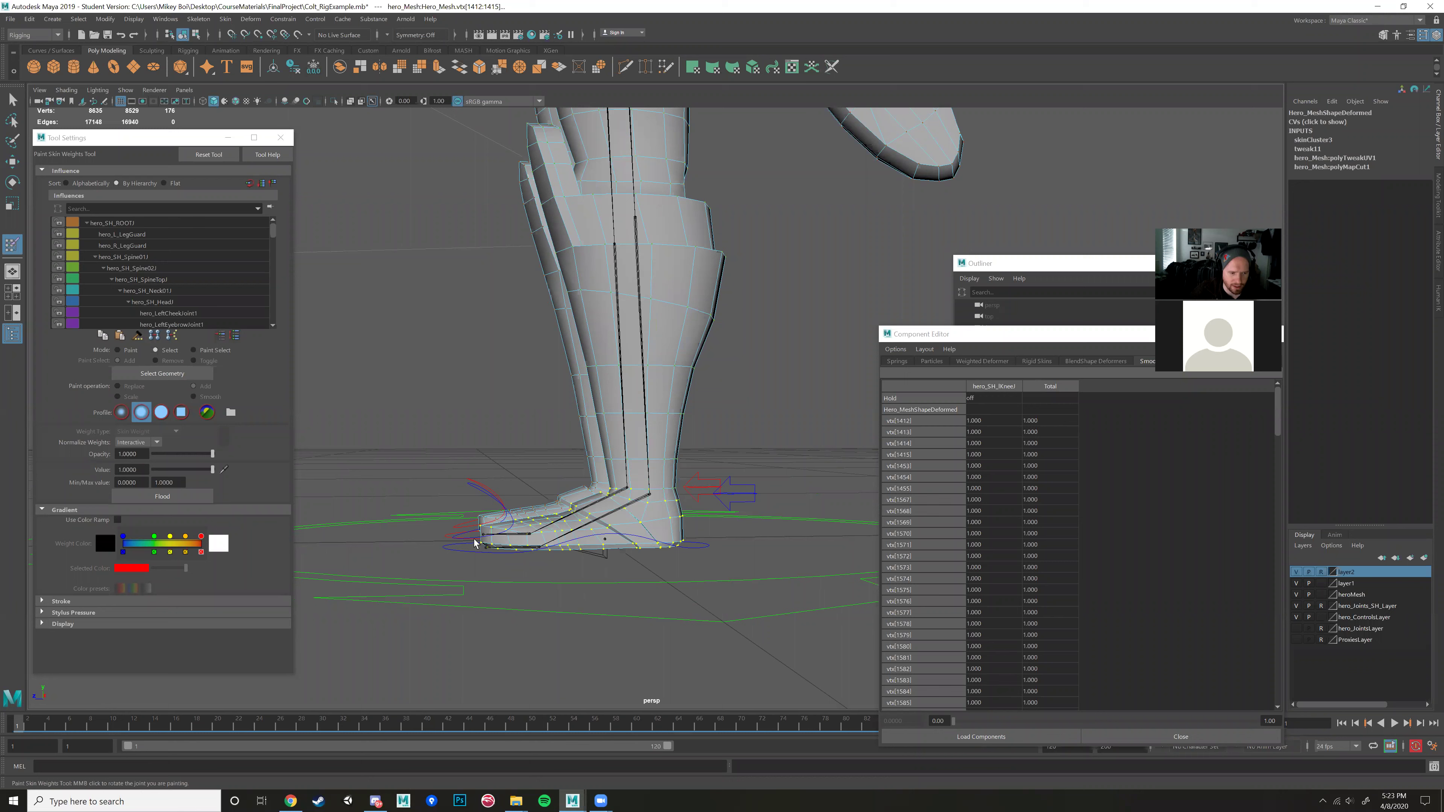
click(220, 337)
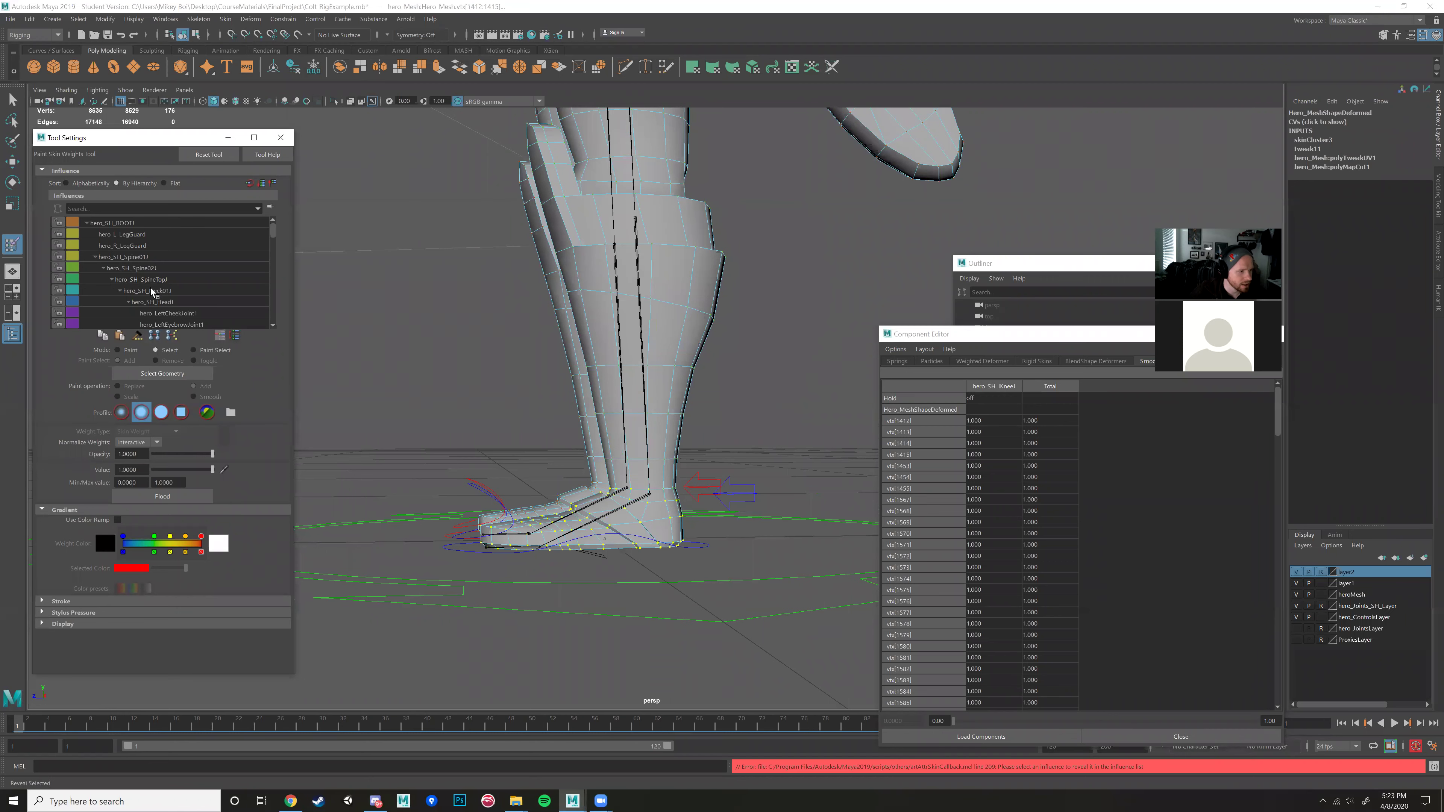
click(131, 349)
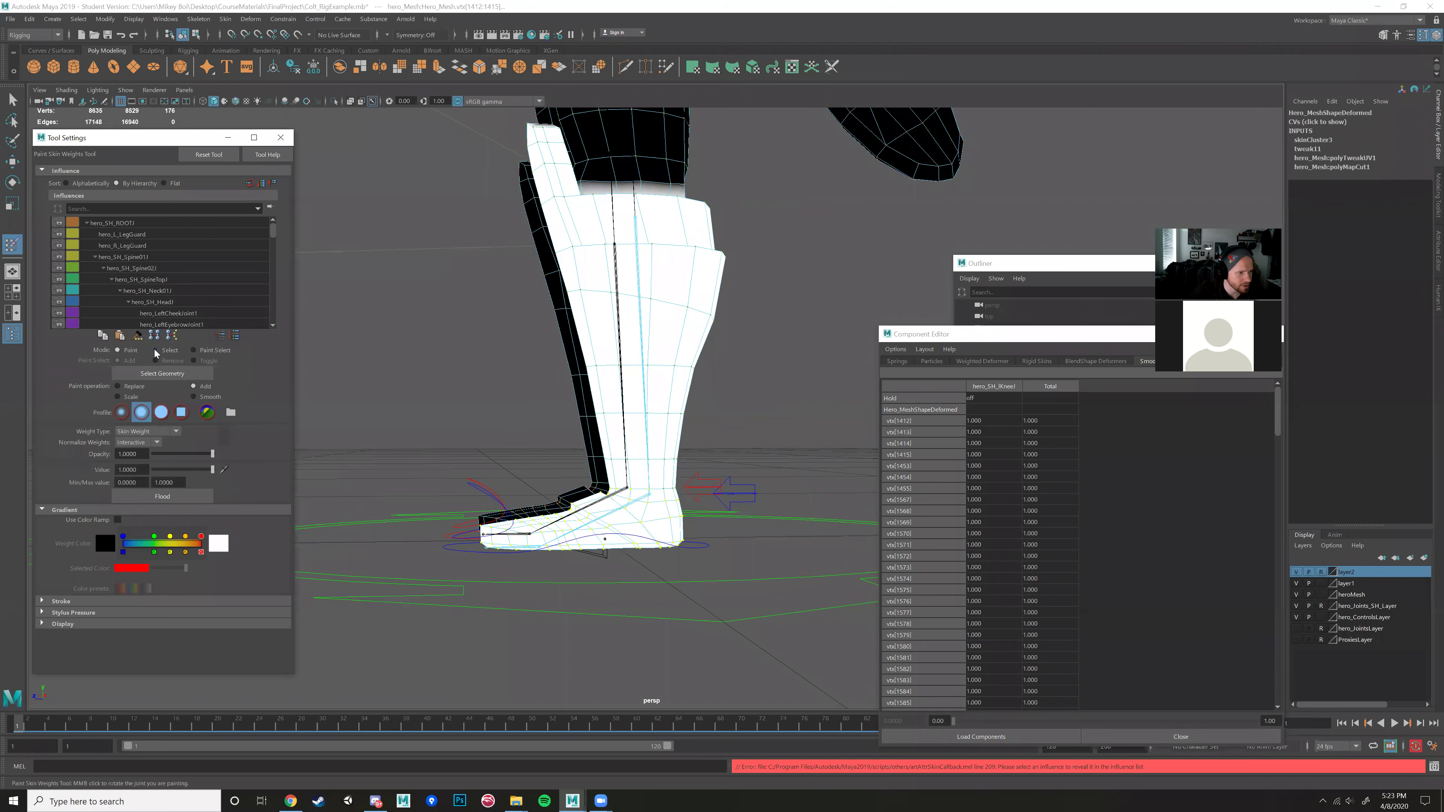
- Flood the selected foot vertices with an Add weight of 1.0 for the hero_SH_lAnkle1 influence
click(155, 350)
scroll(200, 283, down, 2)
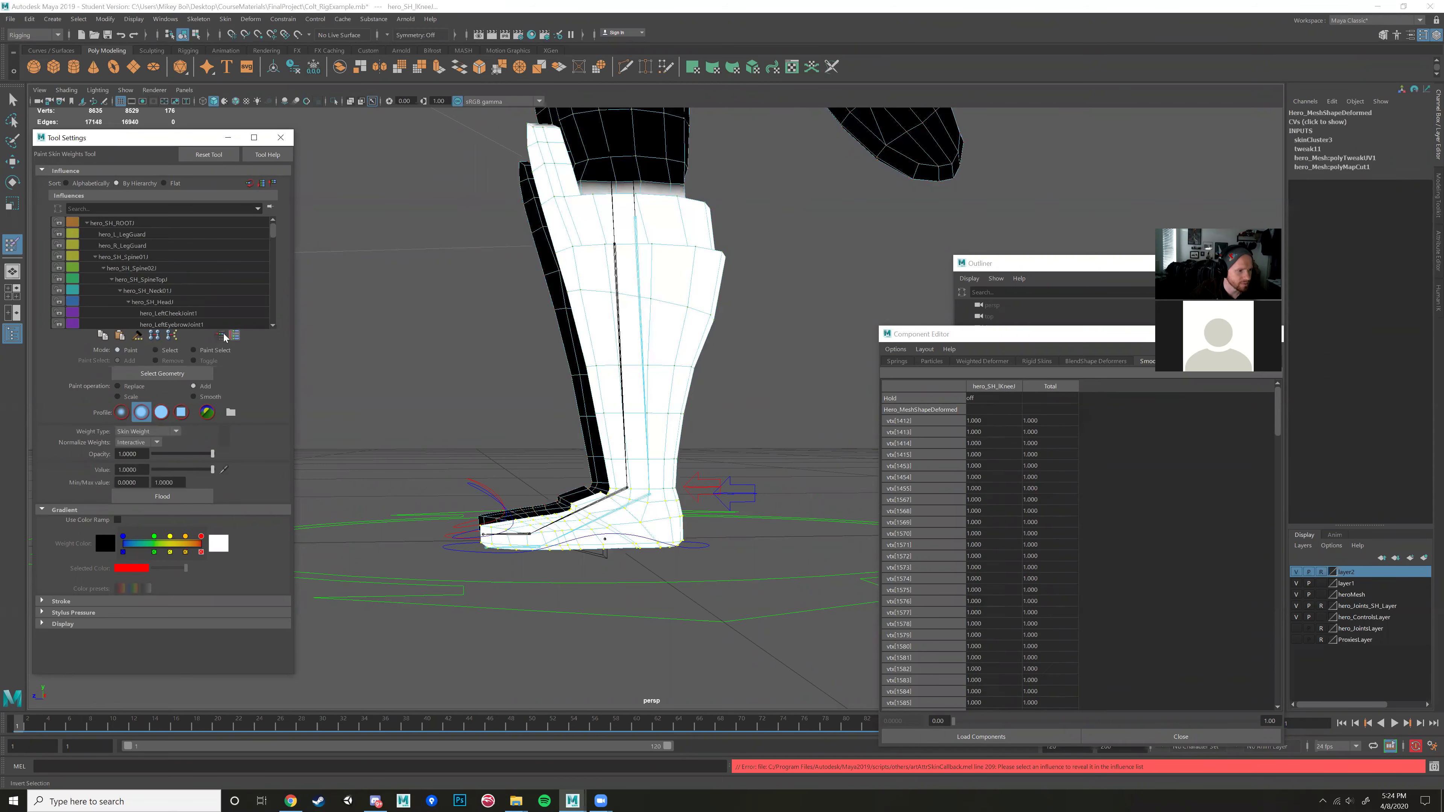
click(220, 334)
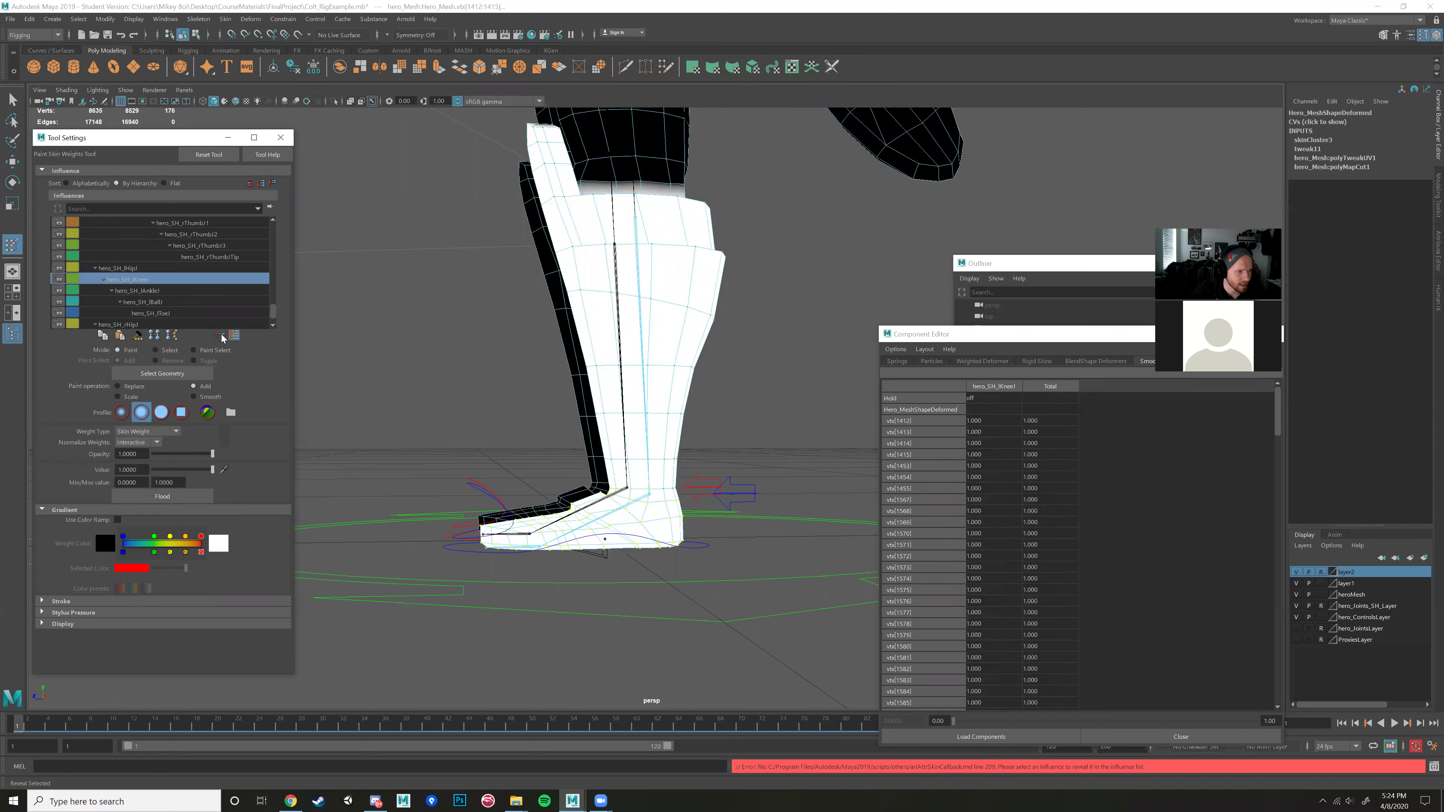
click(157, 292)
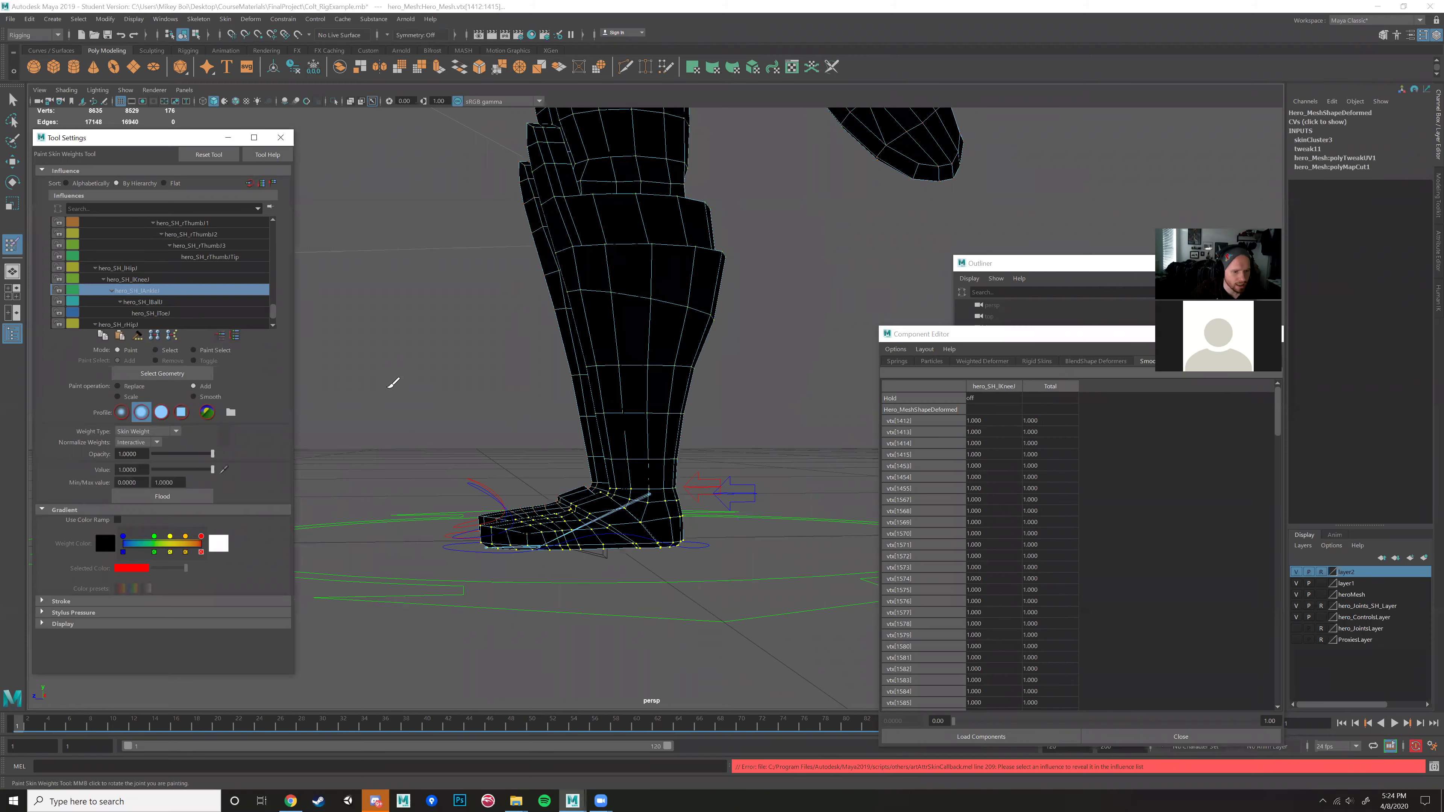
alt+drag(396, 406, 393, 403)
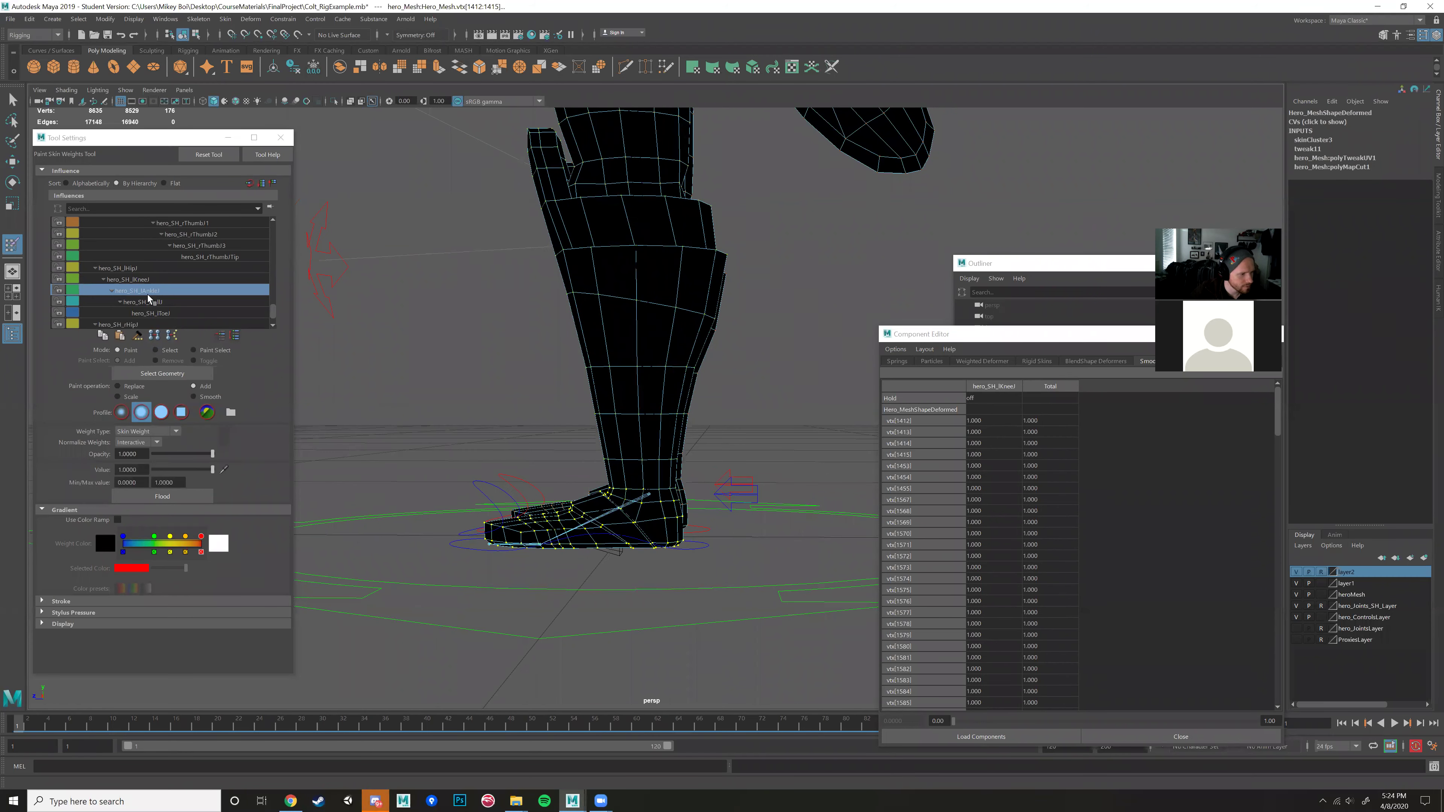
click(145, 281)
click(158, 291)
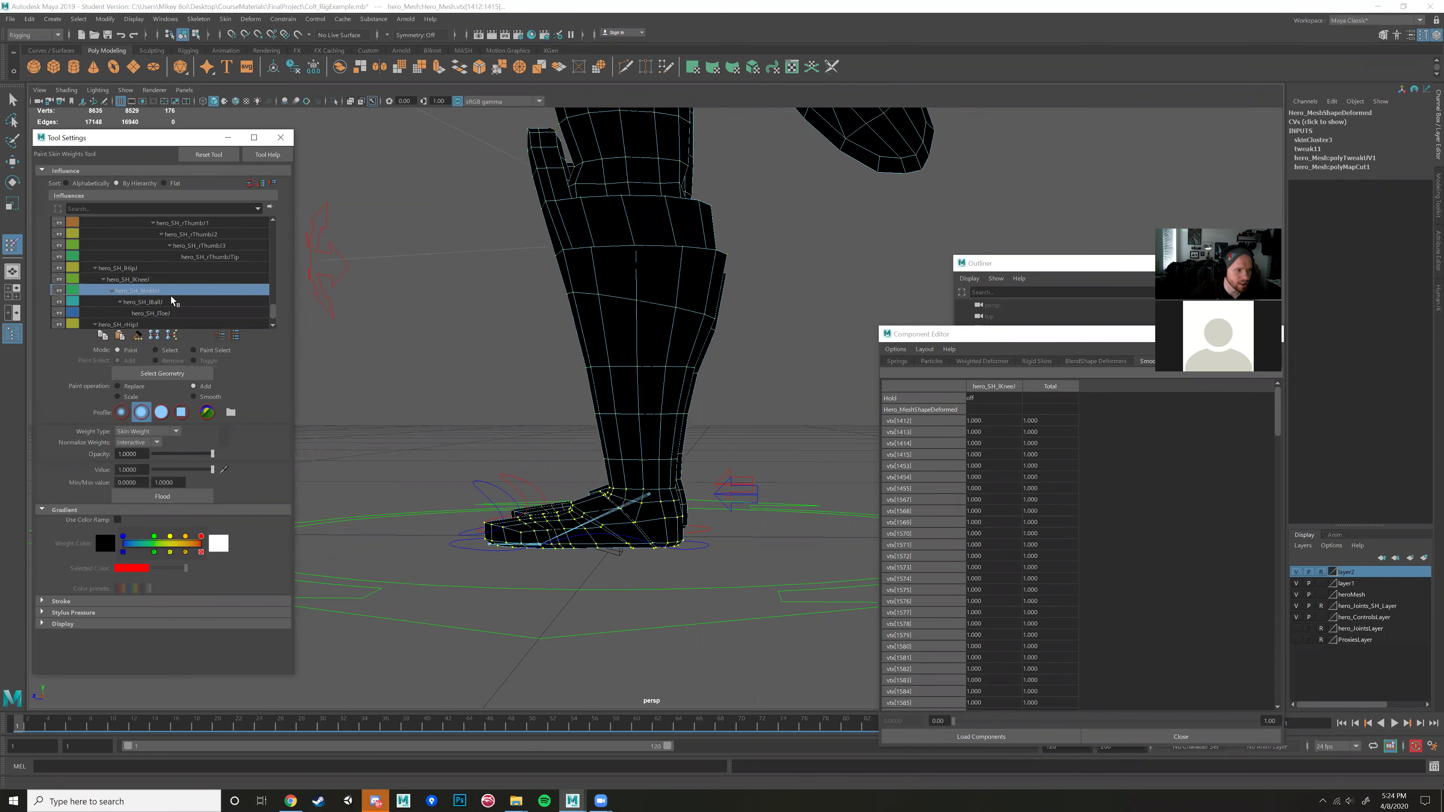
click(162, 496)
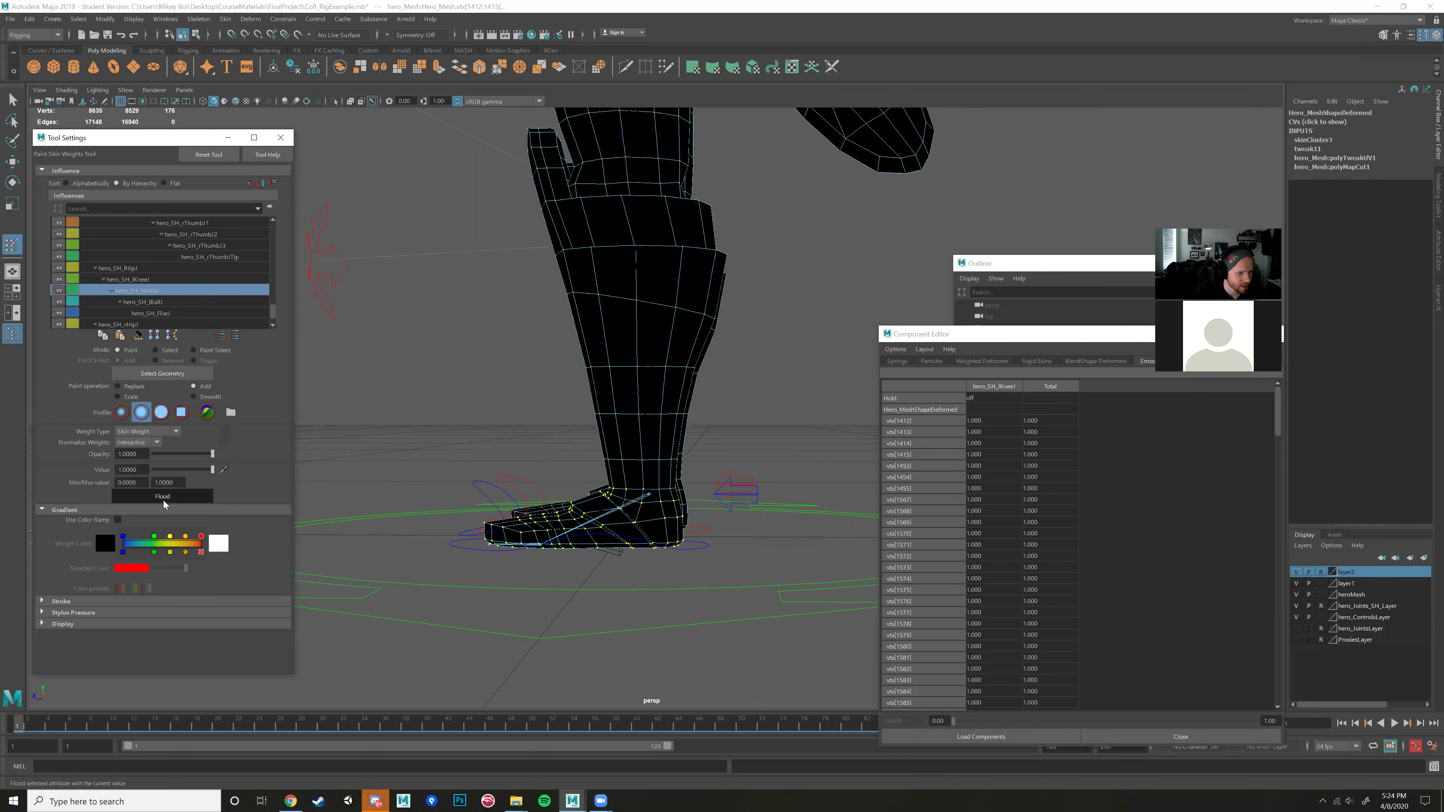
- Raise the left foot IK control so the knee bends and exposes the leg's deformation
alt+drag(663, 490, 636, 495)
key(w)
click(705, 537)
alt+drag(707, 538, 654, 512)
scroll(653, 511, down, 3)
drag(664, 499, 646, 437)
- Reactivate Paint Skin Weights on the hero mesh with hero_SH_lKnee1 as the influence
click(539, 293)
alt+drag(540, 292, 591, 323)
right_drag(586, 317, 594, 298)
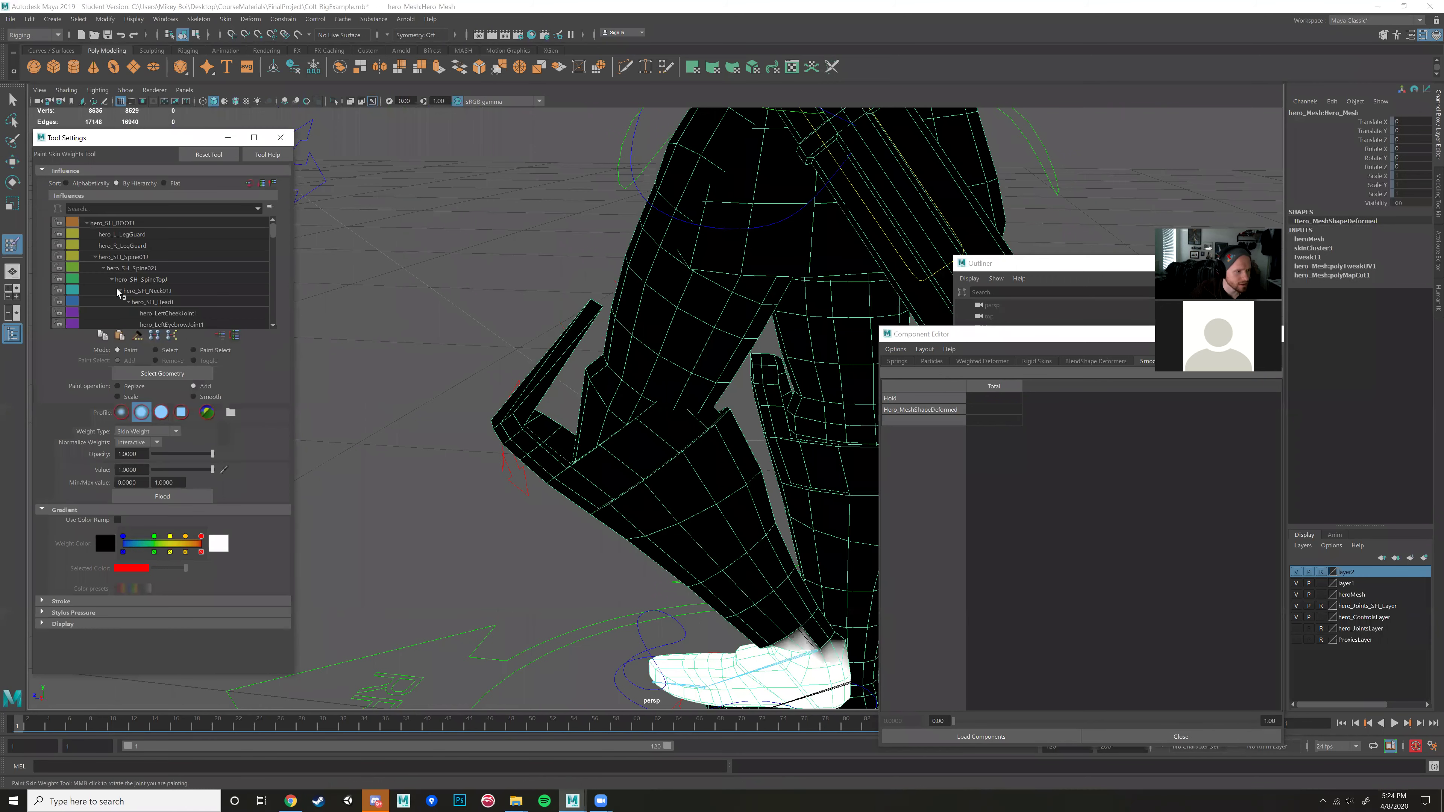
click(219, 334)
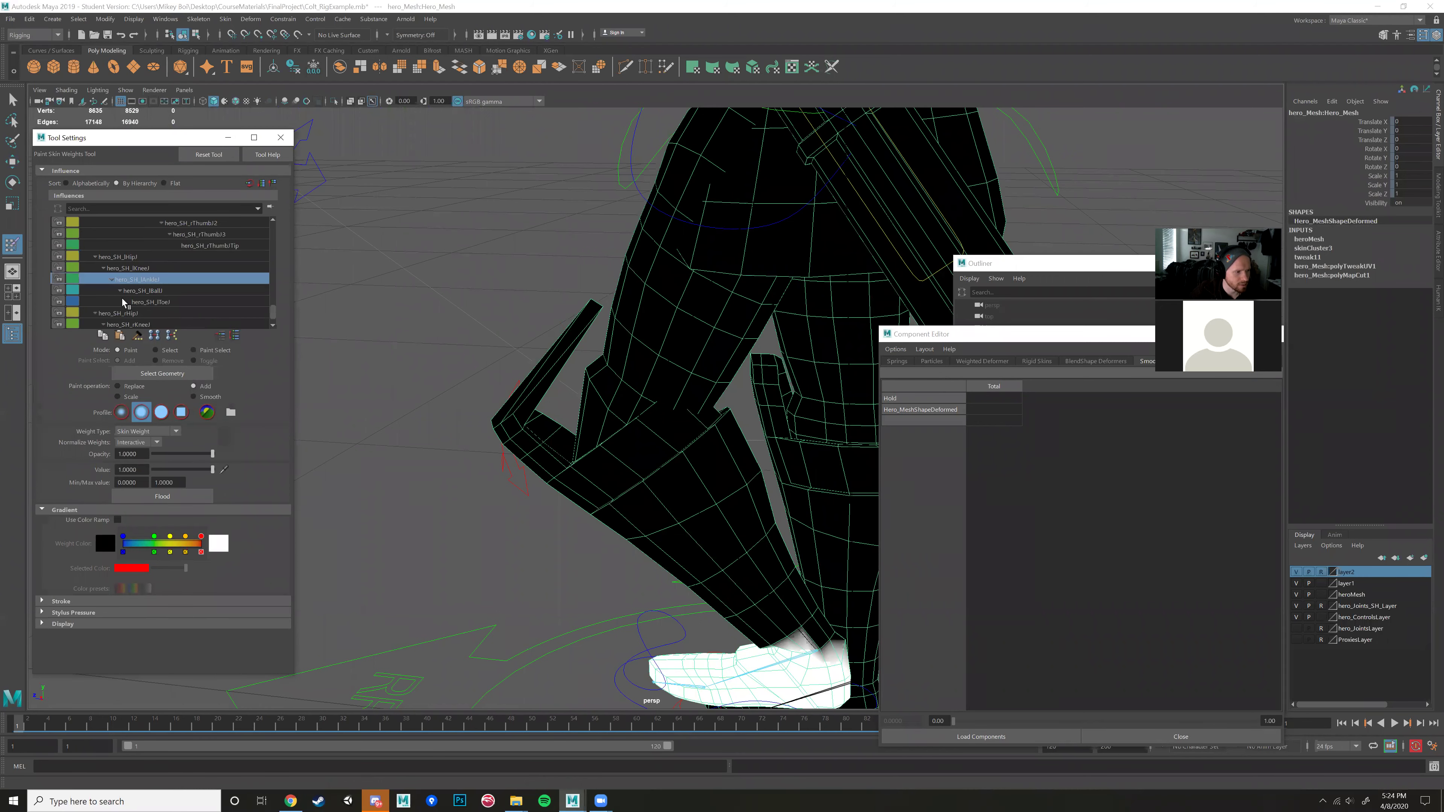
click(142, 270)
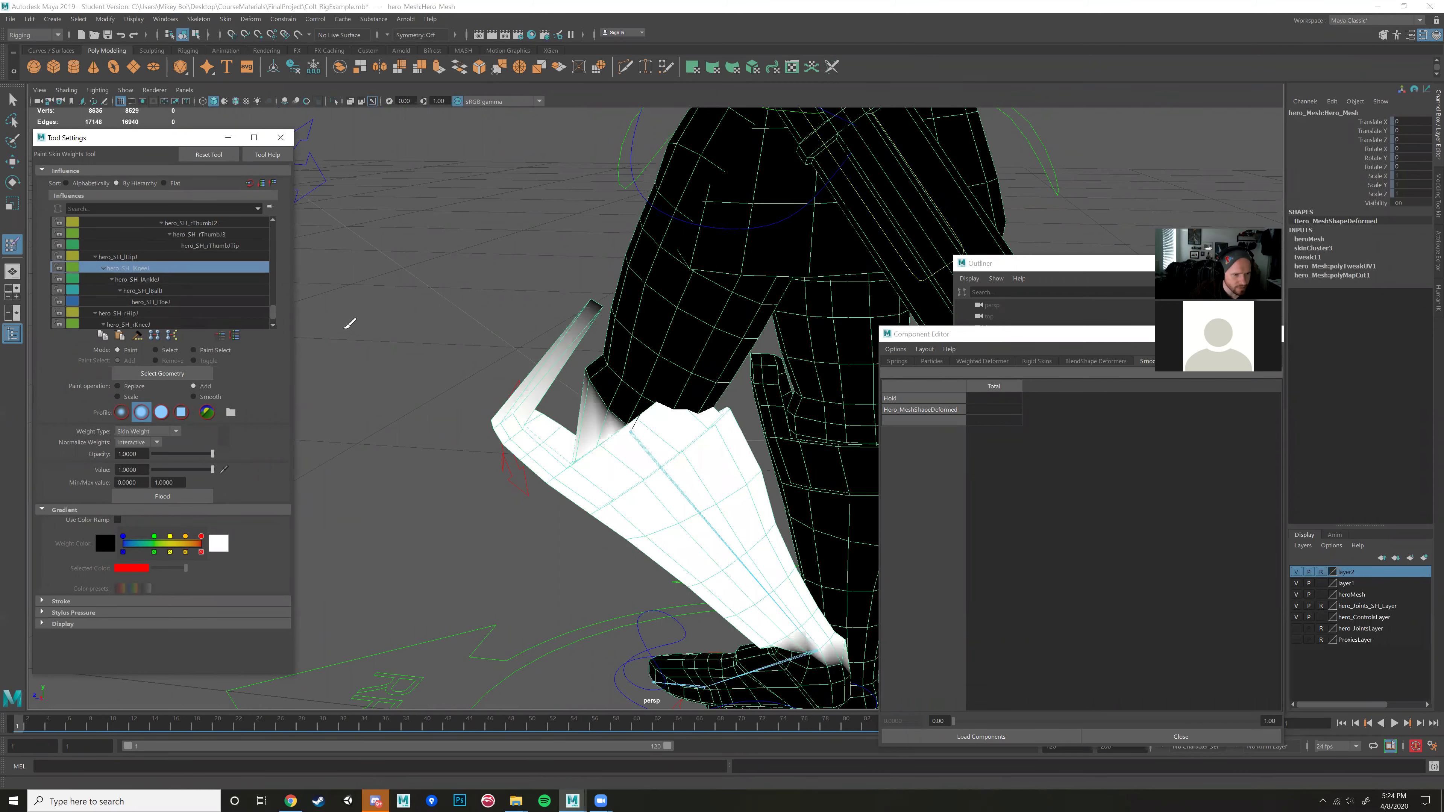
- Paint the upper end of the left knee guard with the full knee joint weight of 1.0
scroll(541, 409, up, 5)
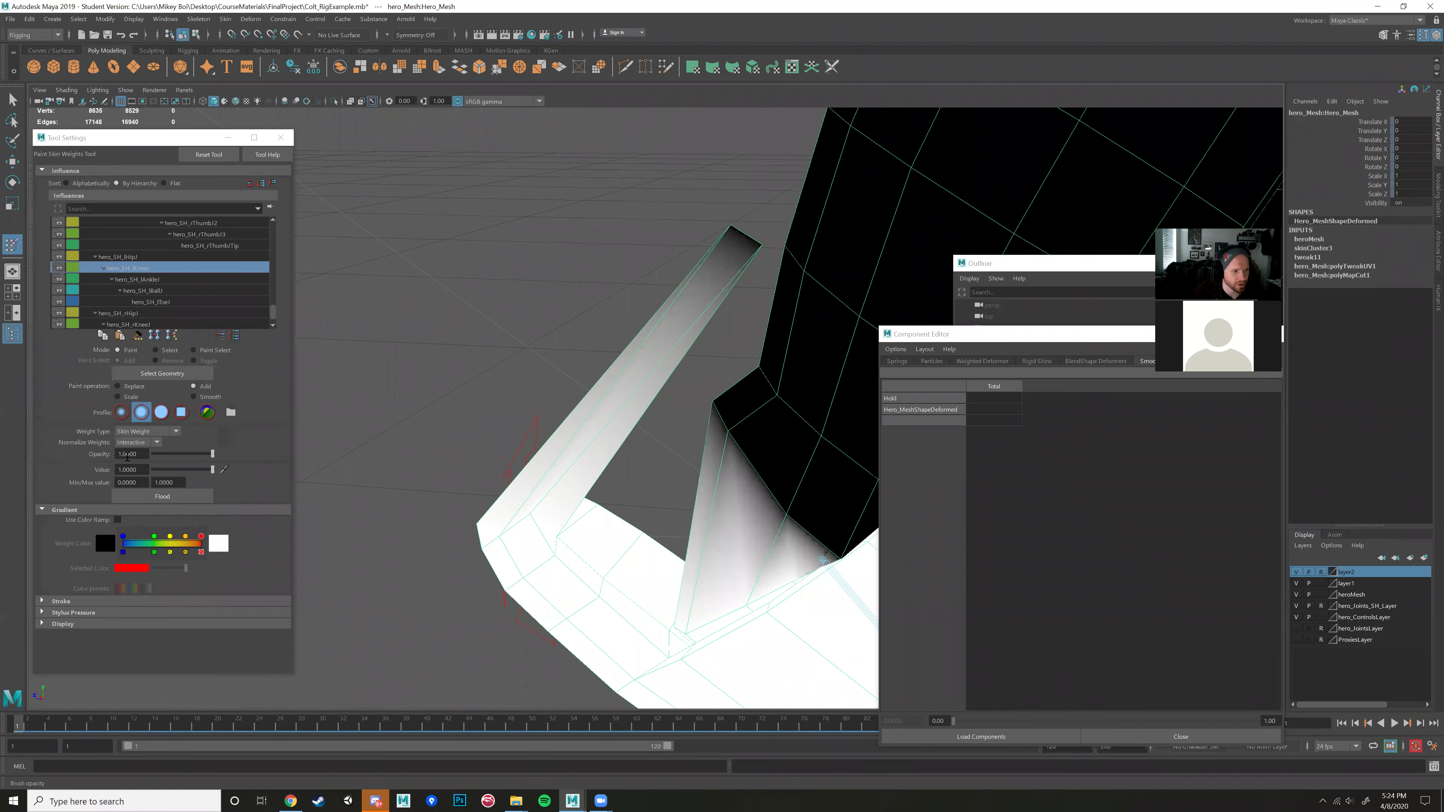
click(726, 241)
middle_drag(748, 259, 753, 253)
mouse_move(560, 477)
alt+mouse_down()
mouse_move(603, 529)
mouse_move(583, 591)
alt+mouse_up()
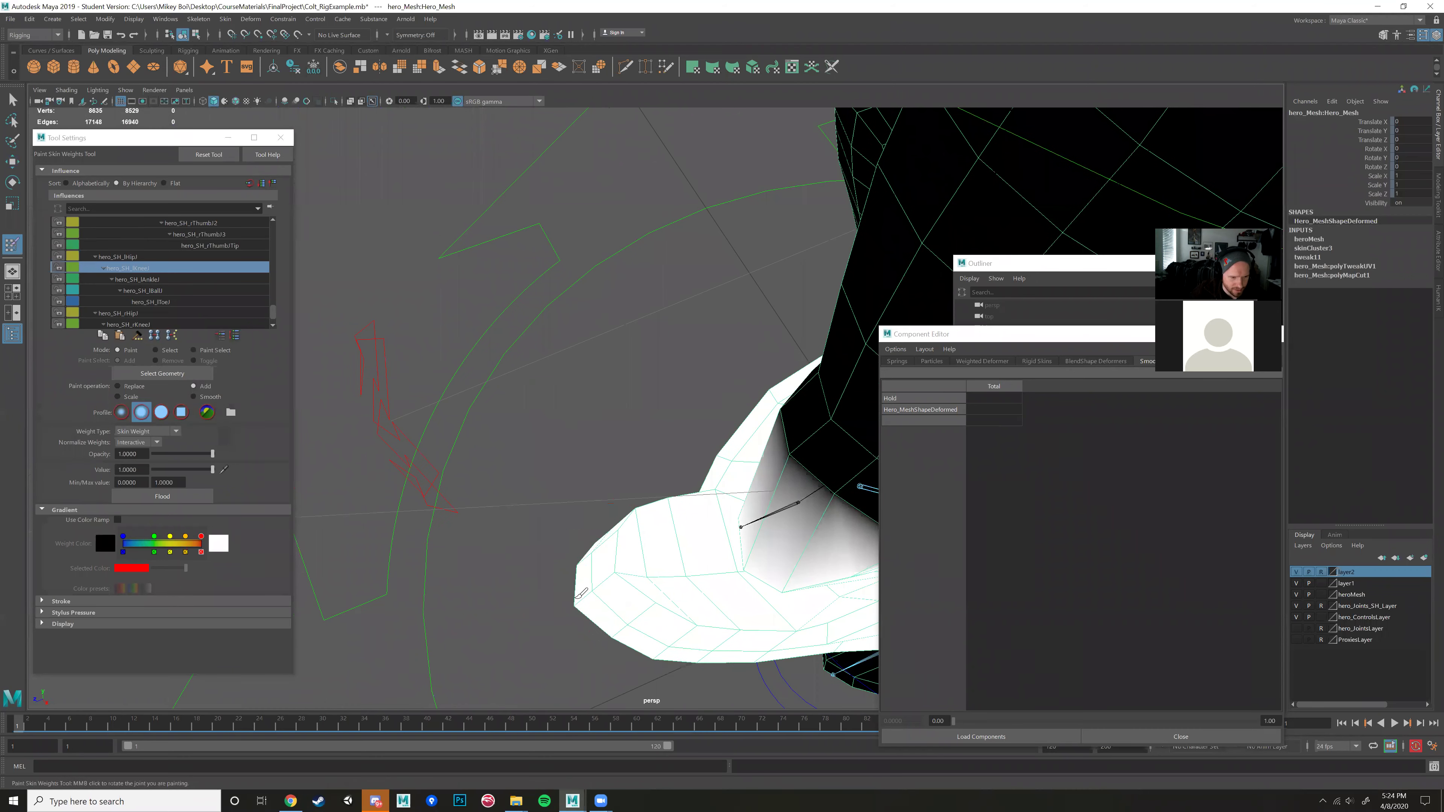
mouse_move(596, 580)
alt+mouse_down()
mouse_move(546, 590)
mouse_move(583, 554)
mouse_move(519, 553)
mouse_move(541, 555)
mouse_move(451, 413)
mouse_move(422, 284)
mouse_move(547, 386)
alt+mouse_up()
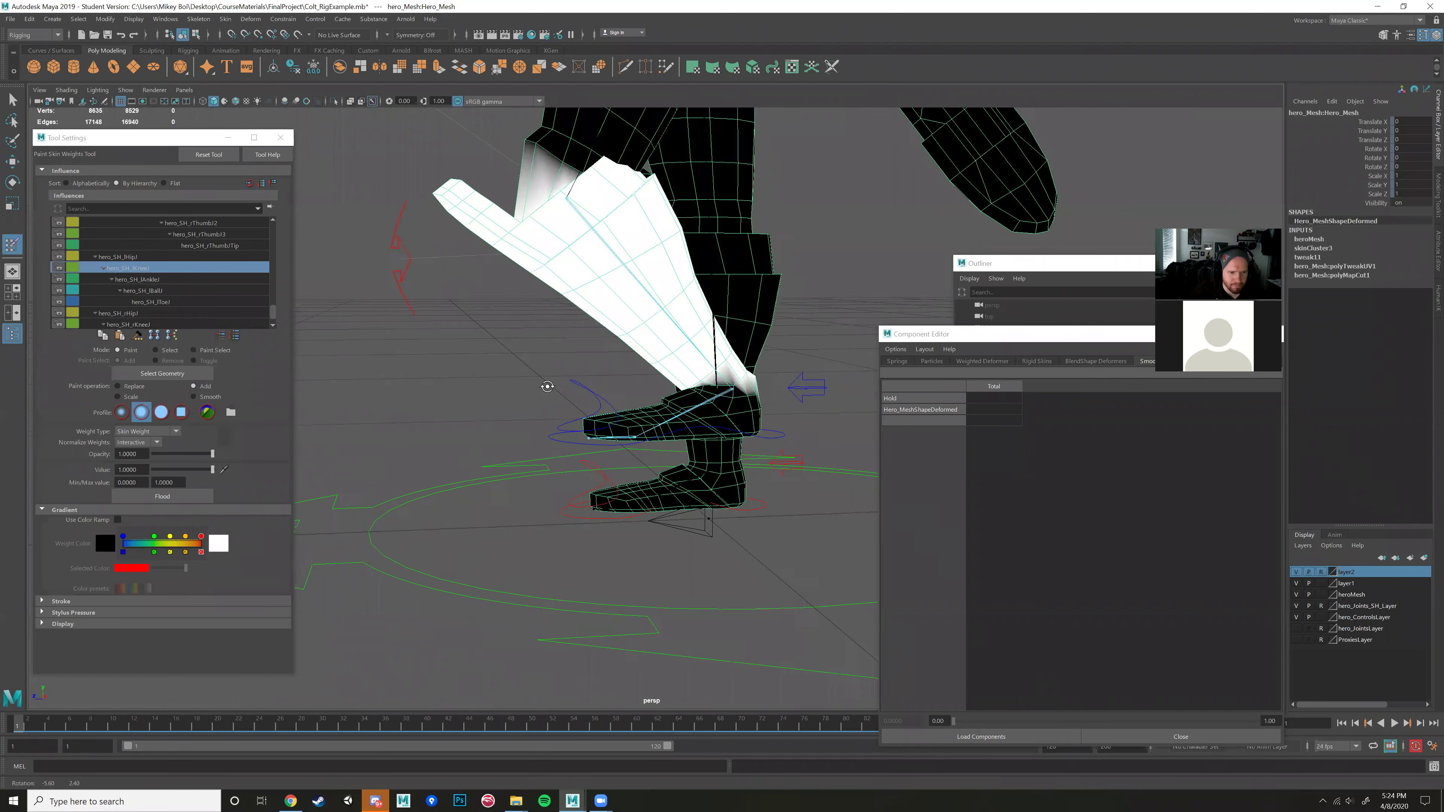
- Select the left foot control, then reselect the hero mesh and resume the Paint Skin Weights tool
key(w)
click(730, 413)
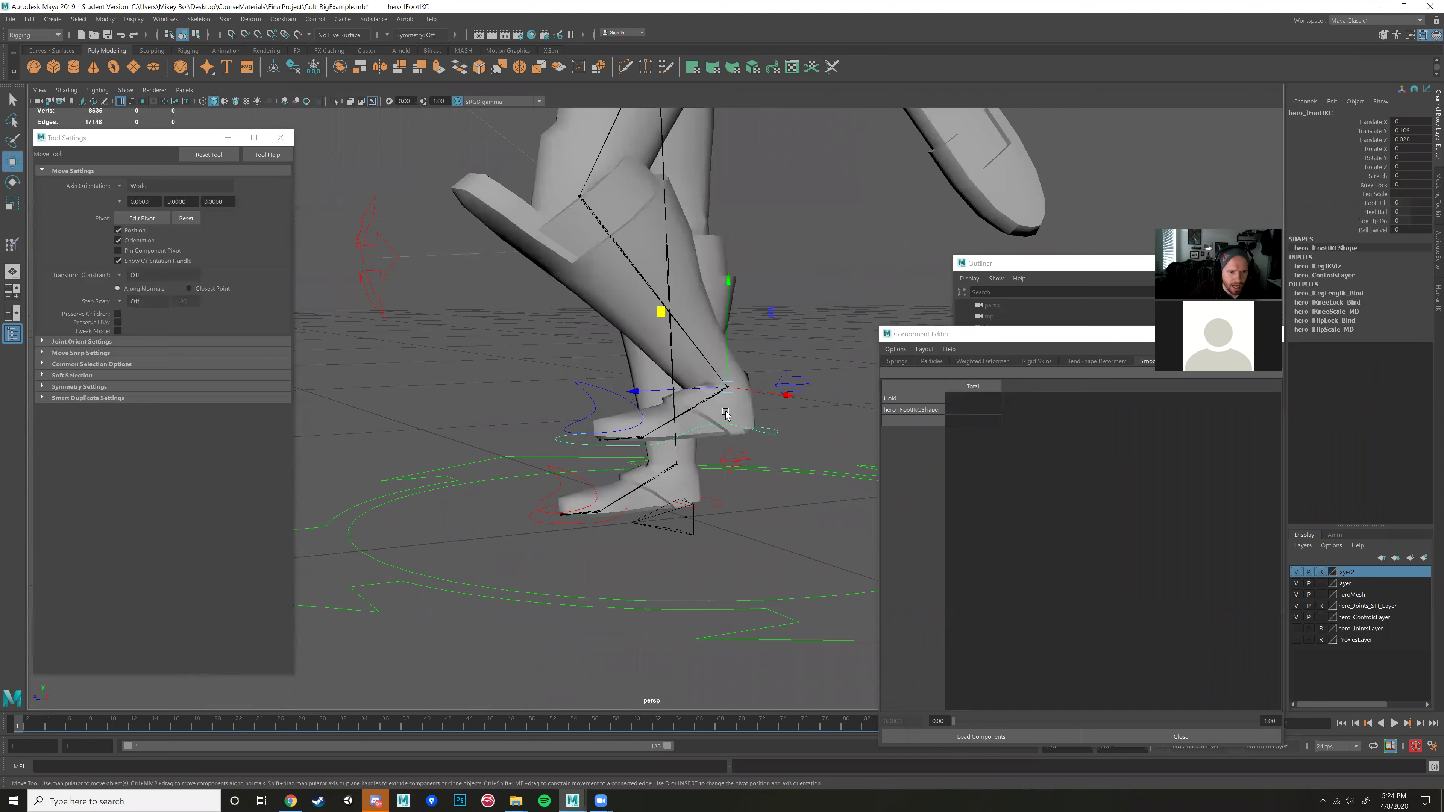
click(736, 411)
right_drag(740, 410, 685, 403)
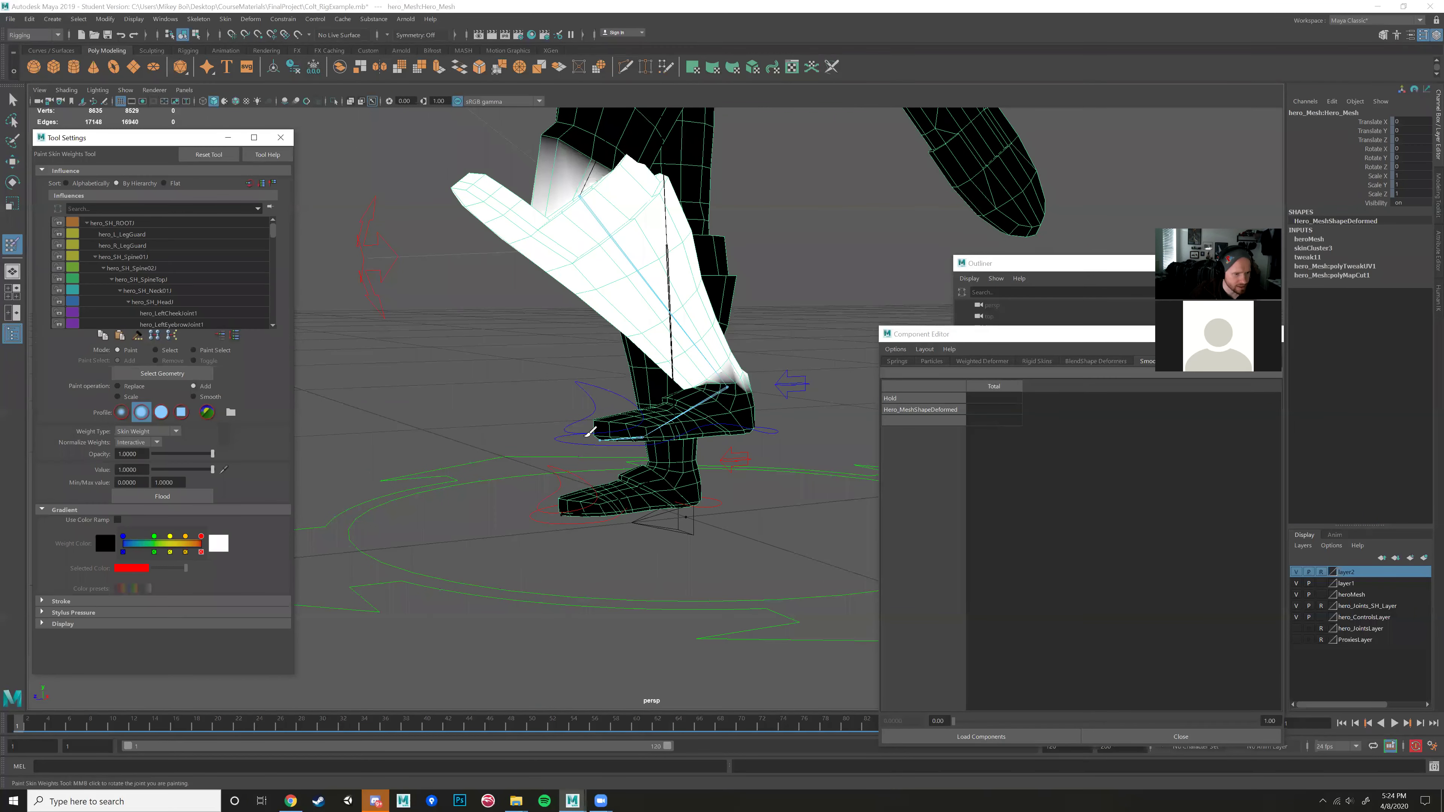
- View the hero_SH_lBall1 influence and select the vertices of the left foot's toe section with the skin paint tool's Select mode
alt+drag(641, 421, 645, 437)
alt+drag(627, 439, 617, 469)
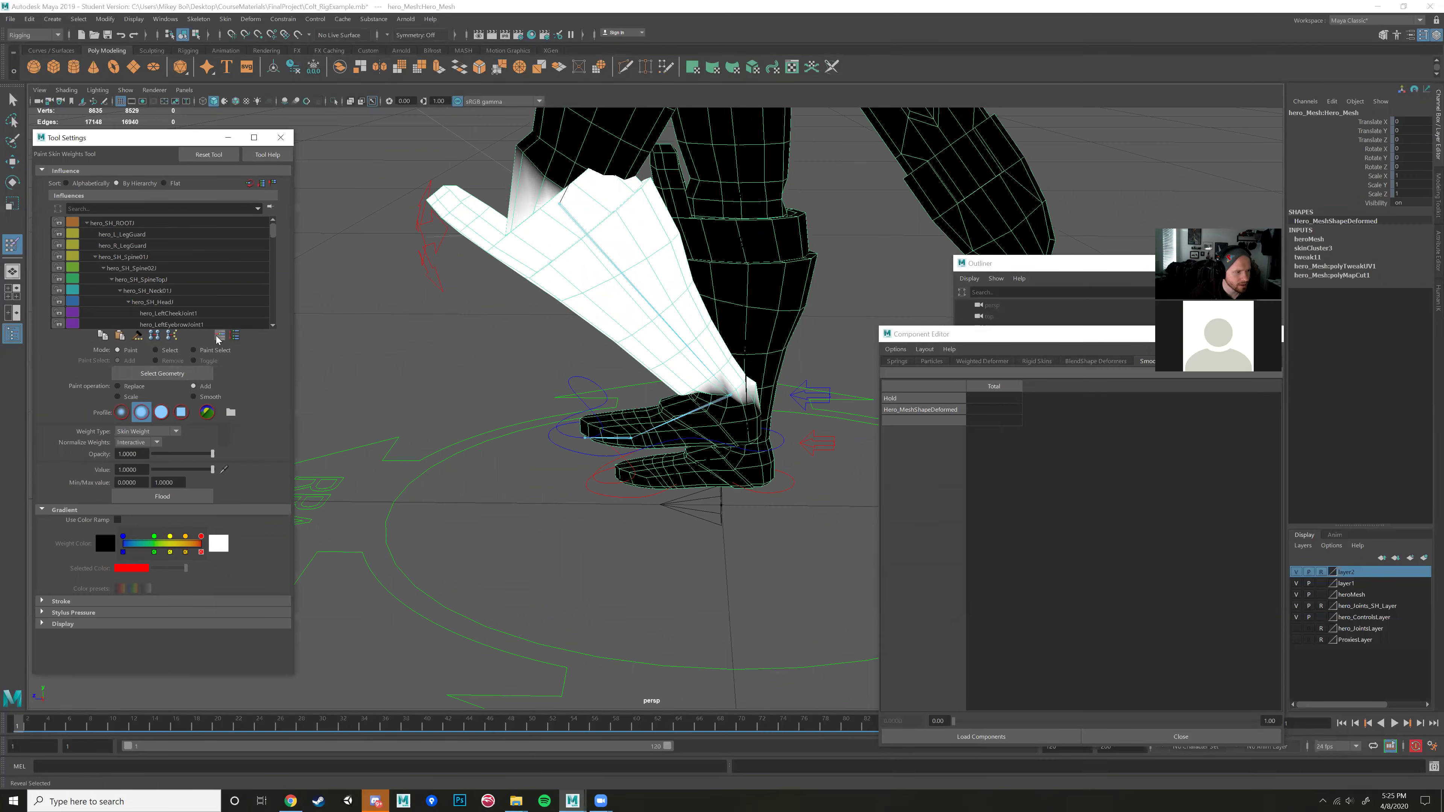
scroll(170, 302, down, 10)
click(161, 301)
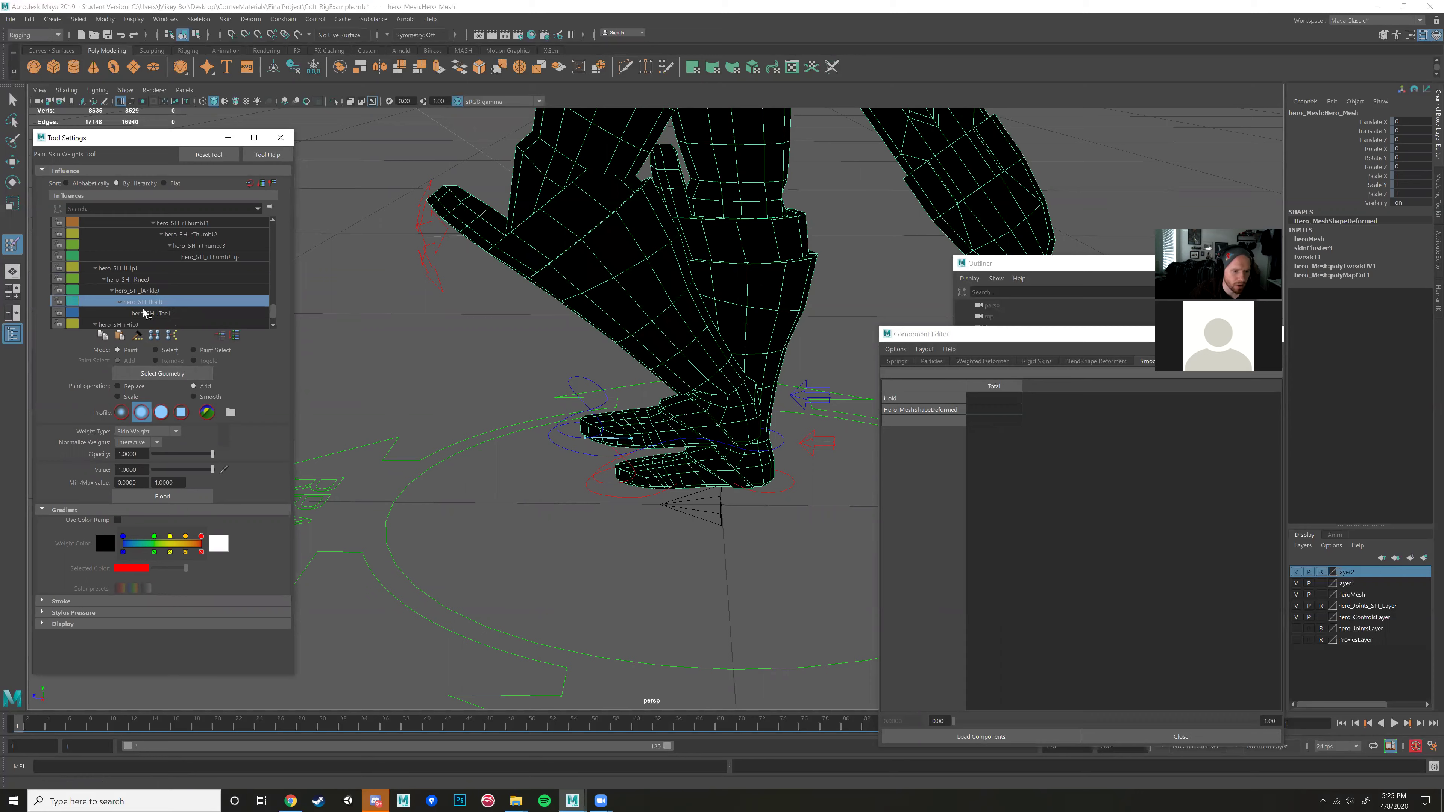
scroll(569, 433, up, 3)
scroll(594, 445, up, 4)
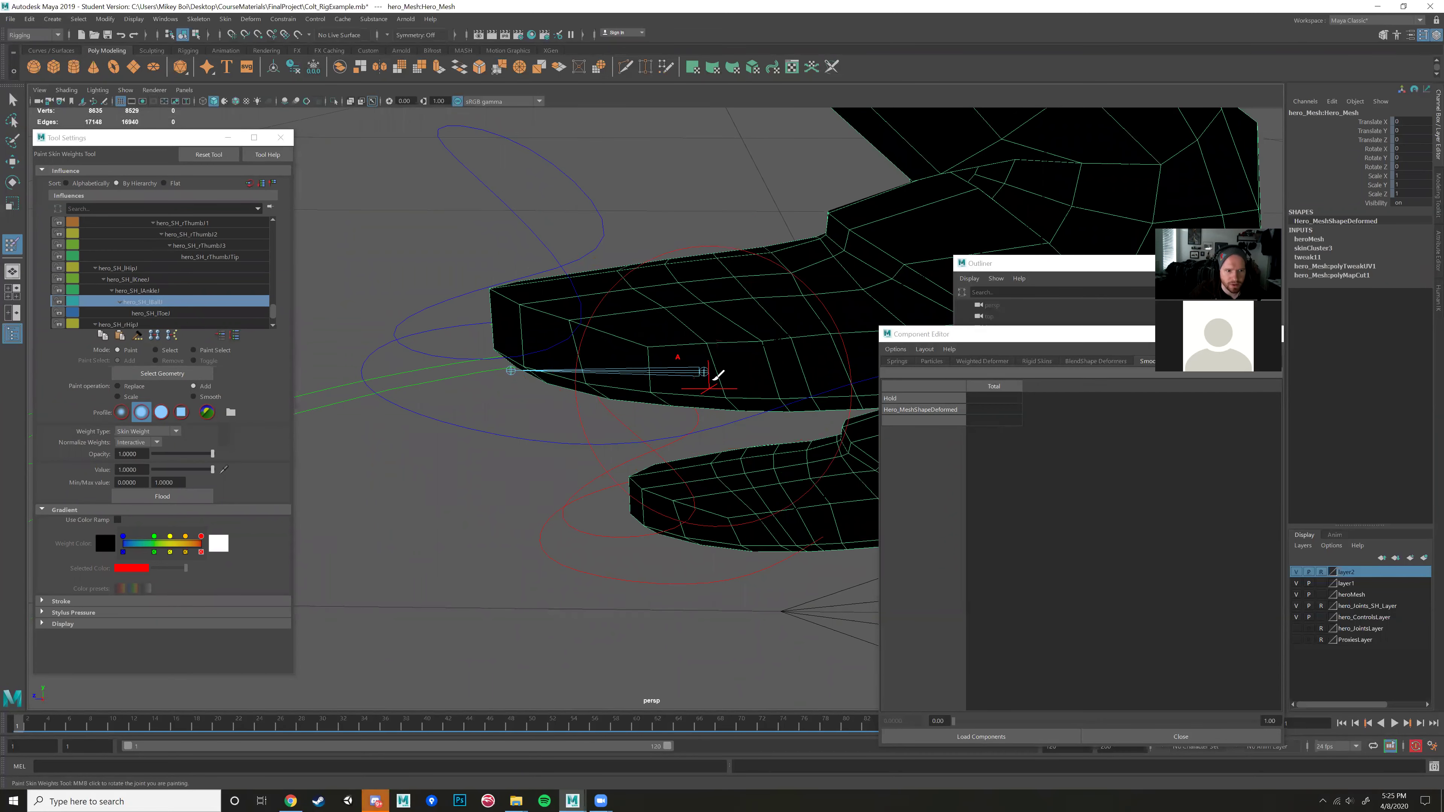
click(164, 351)
mouse_move(390, 207)
mouse_down()
mouse_move(692, 425)
mouse_move(685, 411)
mouse_up()
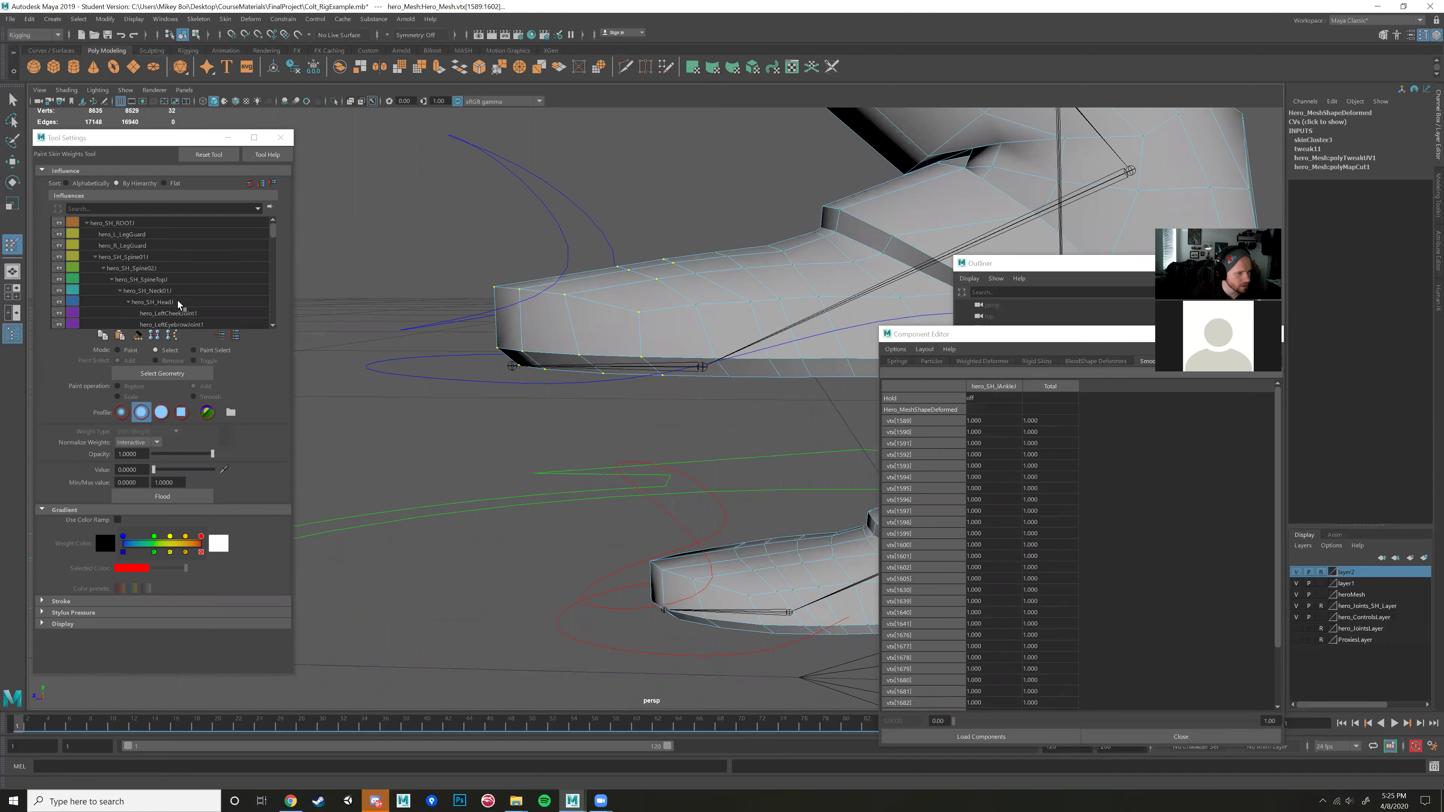
- Return to Paint mode and flood the selected left toe vertices with hero_SH_lBall1 using Add at a value of 1.0
click(118, 350)
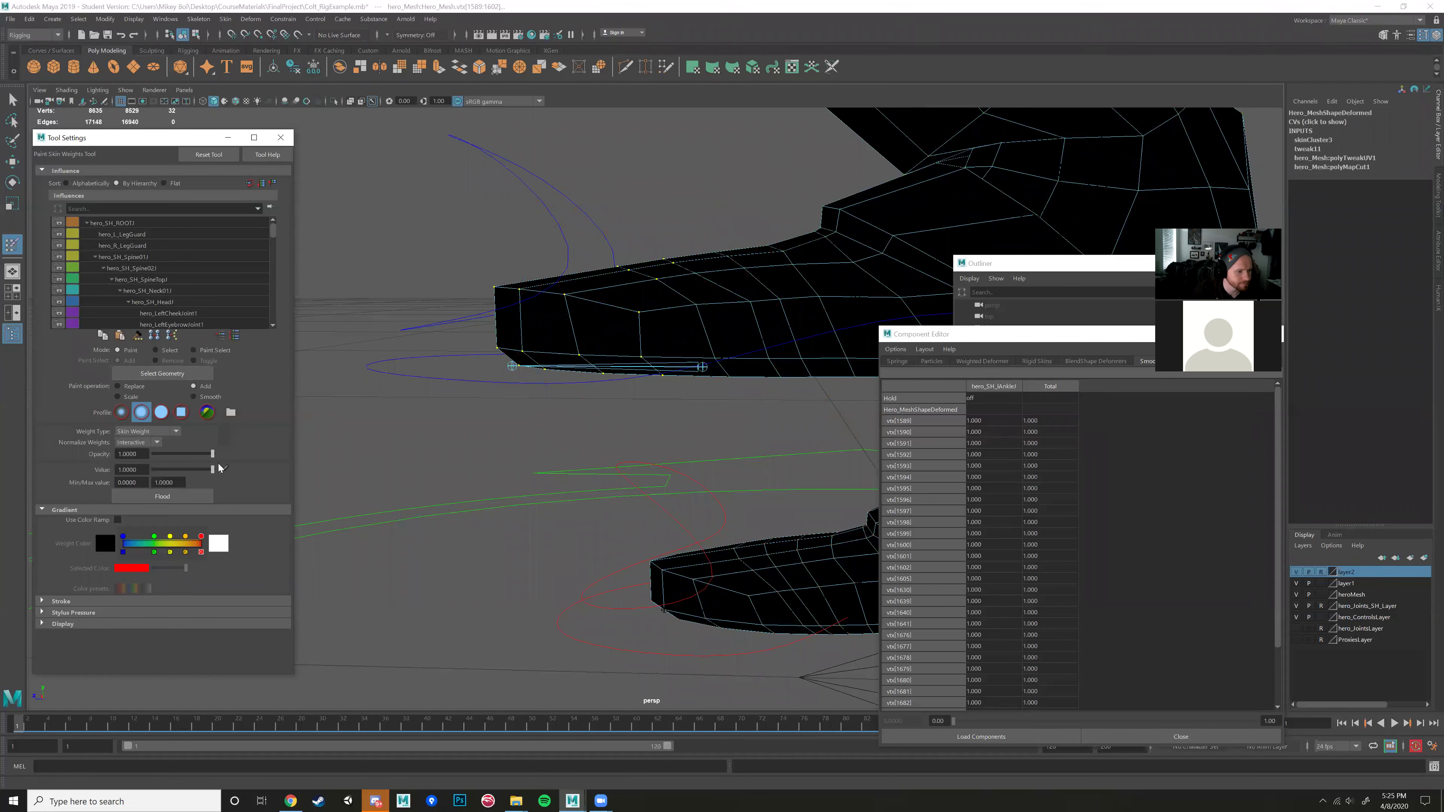
click(221, 336)
click(231, 339)
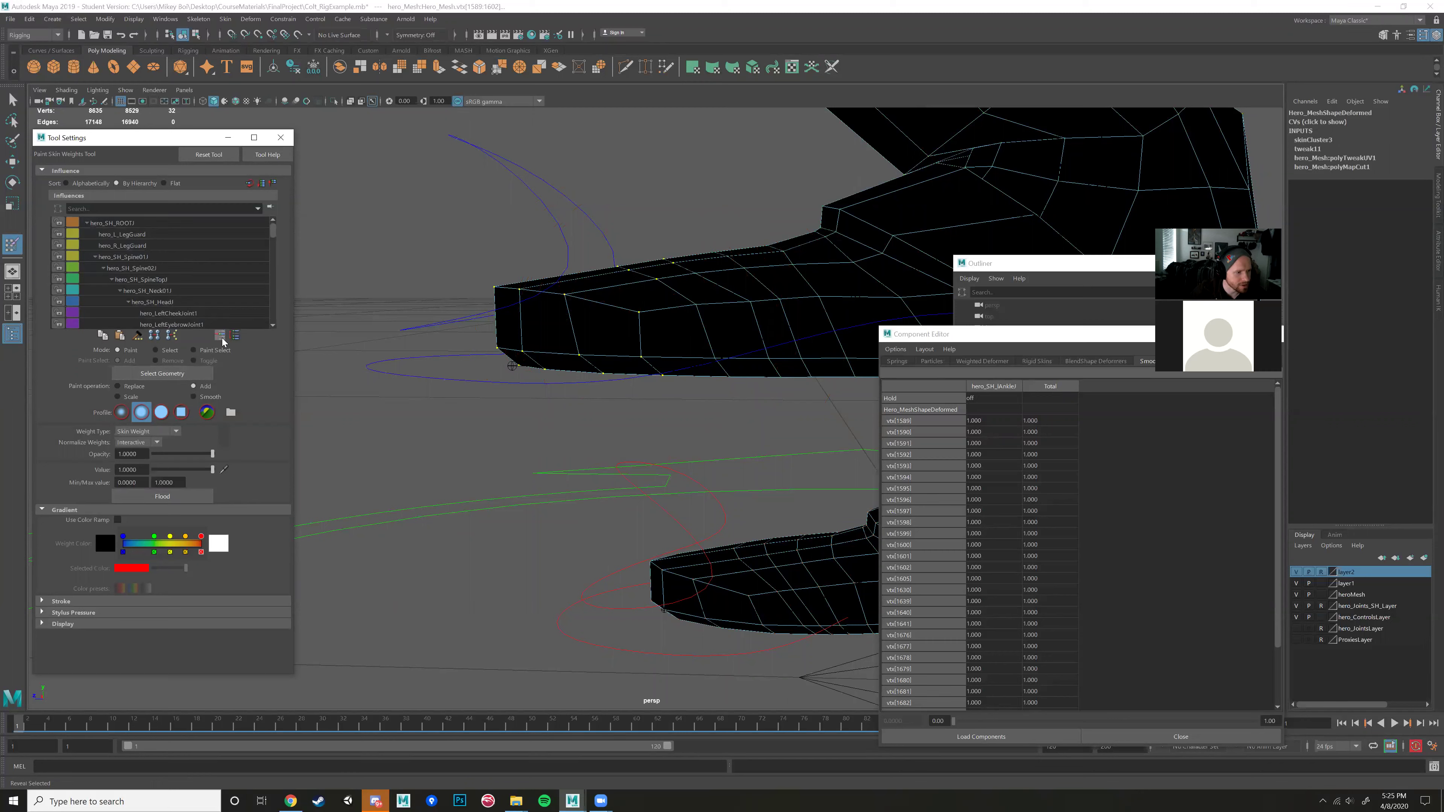
click(223, 337)
scroll(253, 236, down, 2)
drag(270, 235, 274, 274)
scroll(217, 268, up, 5)
drag(271, 257, 272, 312)
click(152, 285)
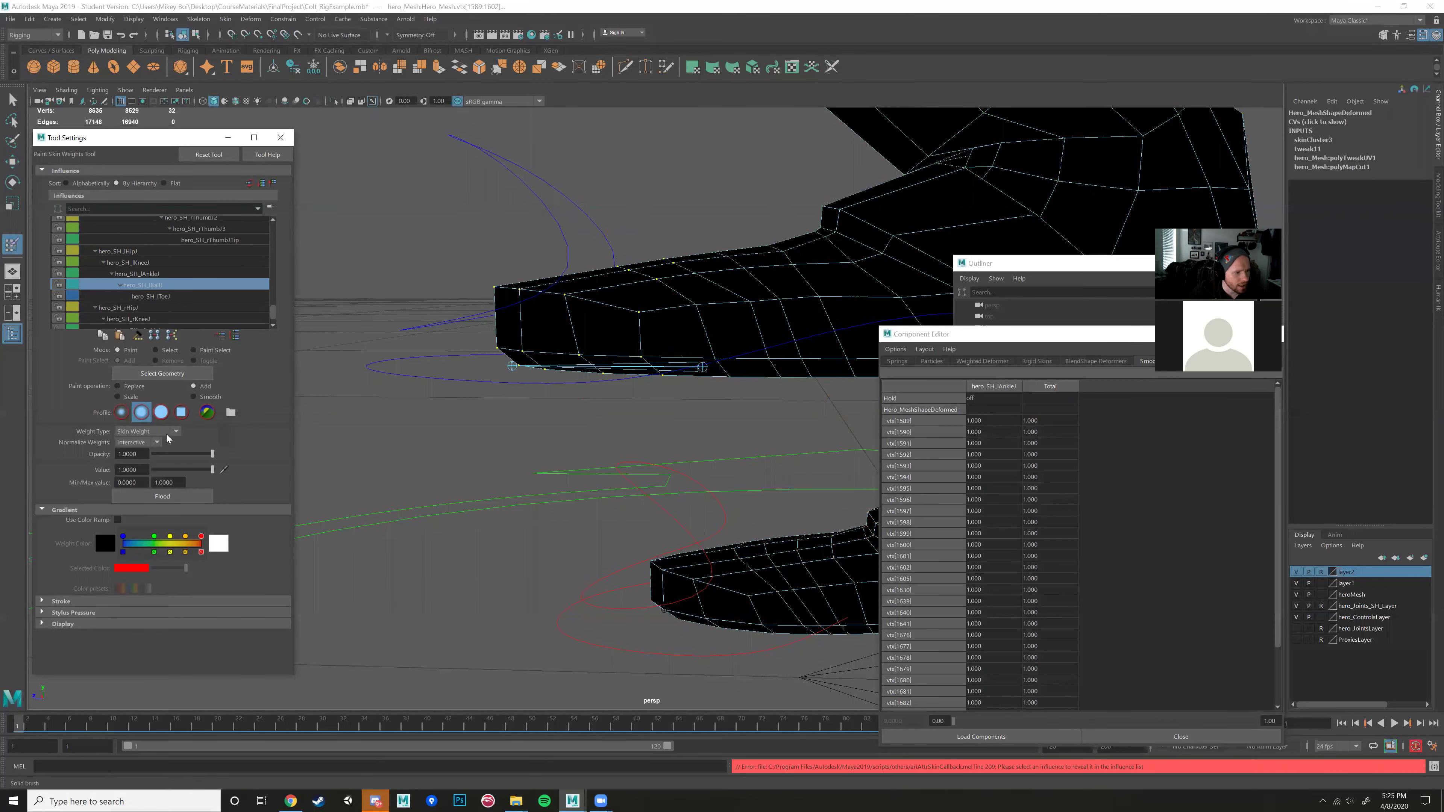
click(162, 495)
- Select the left foot IK control and raise its Heel Ball value to test how the toe area bends
scroll(568, 391, down, 8)
alt+drag(617, 388, 617, 398)
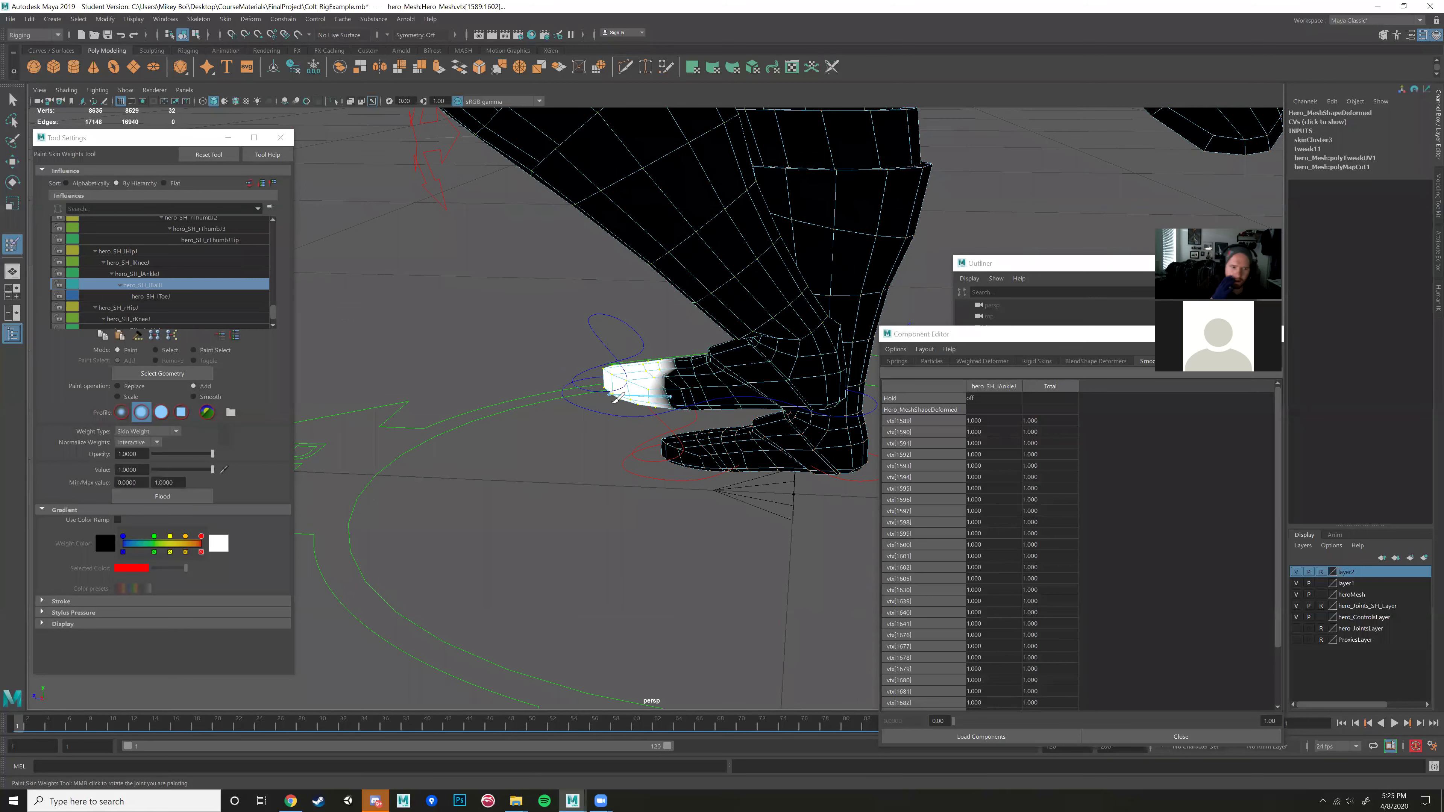
key(w)
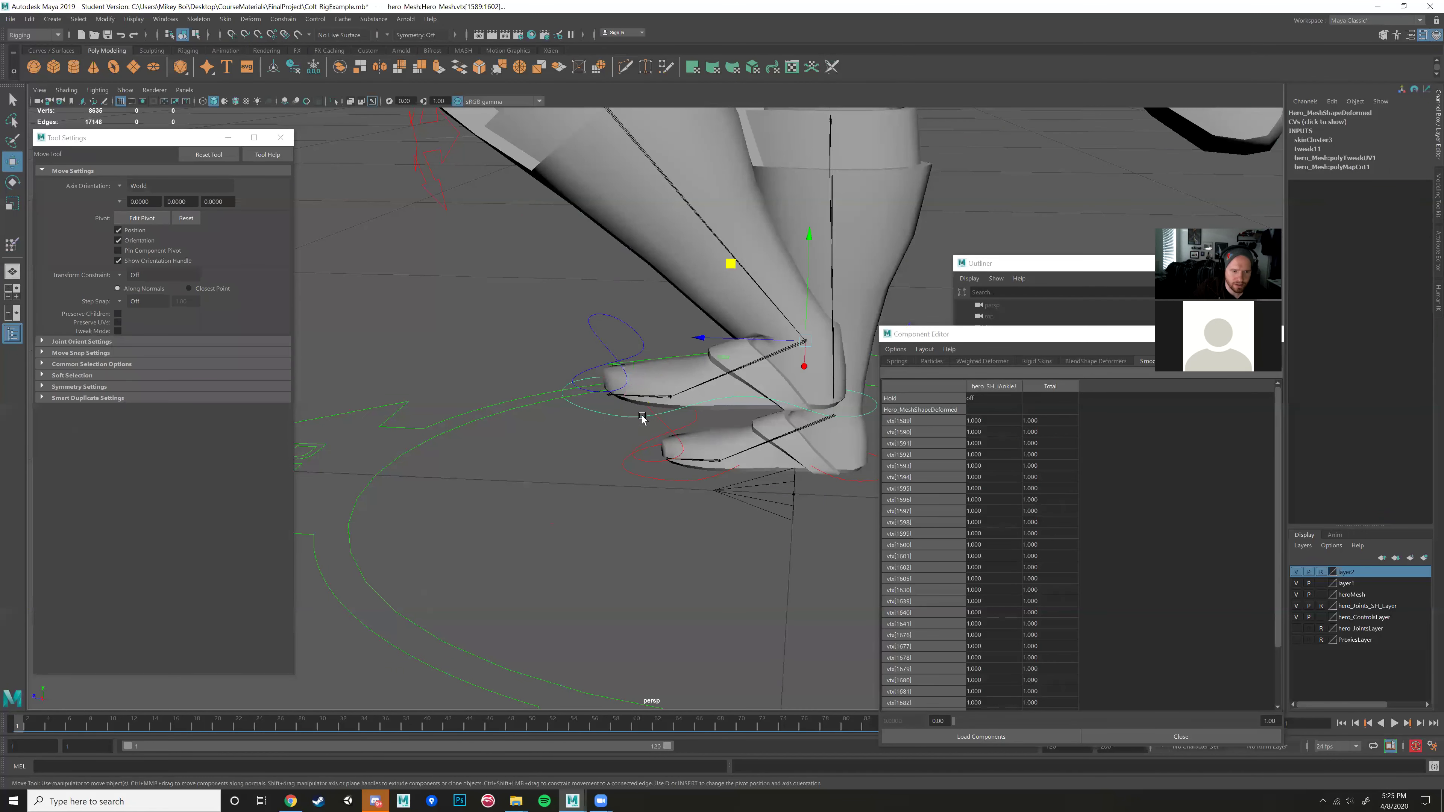
click(642, 417)
alt+drag(727, 344, 791, 320)
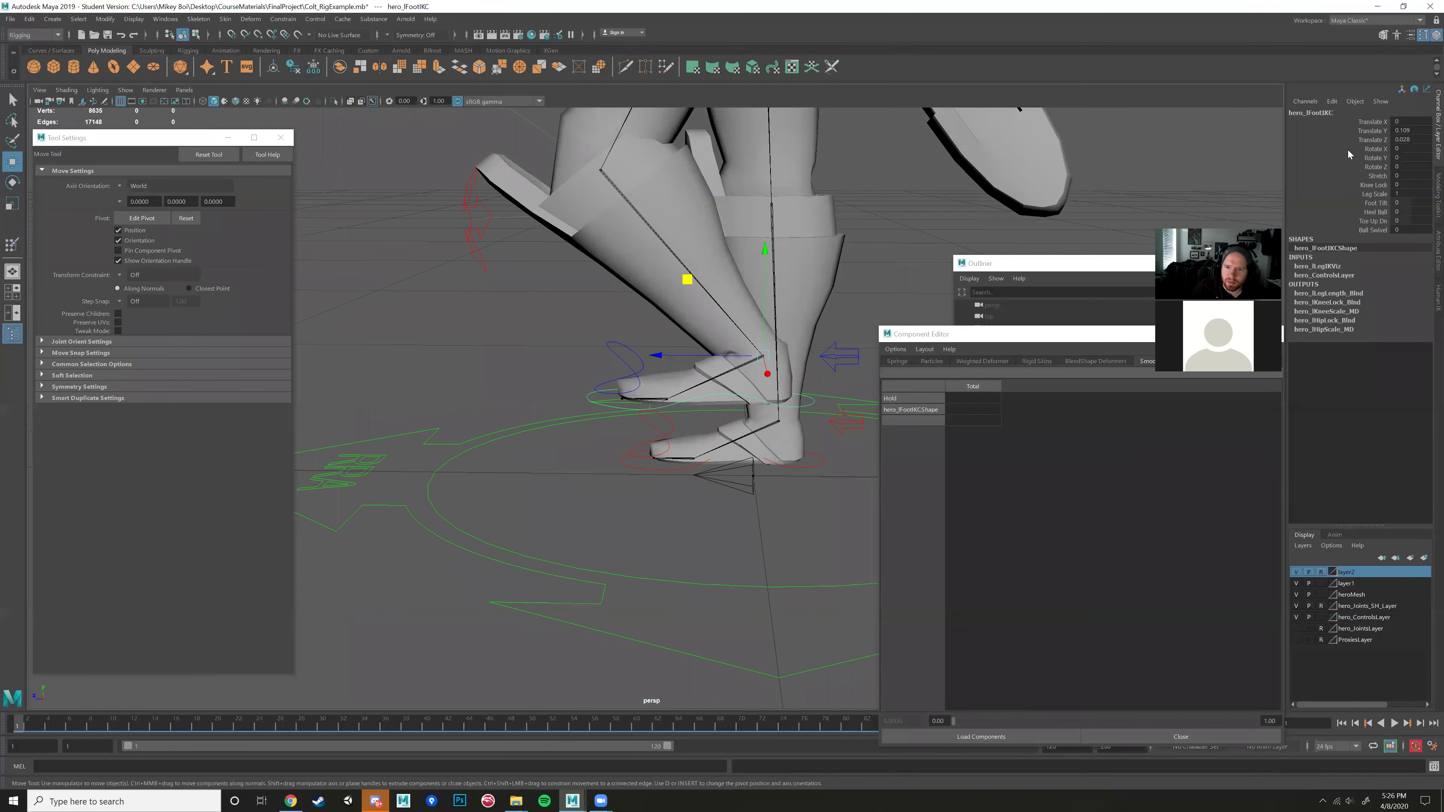
click(1382, 212)
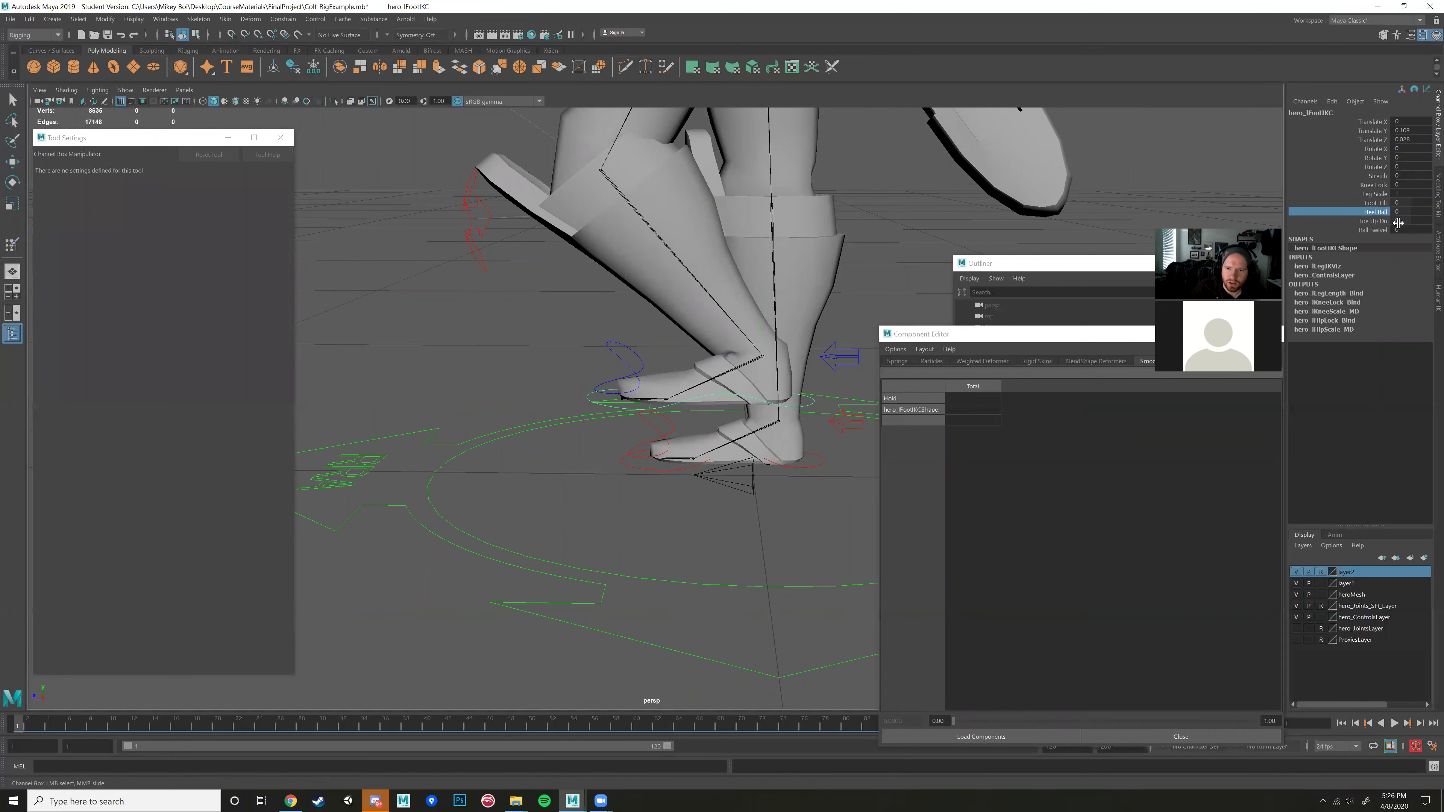
middle_drag(795, 264, 726, 272)
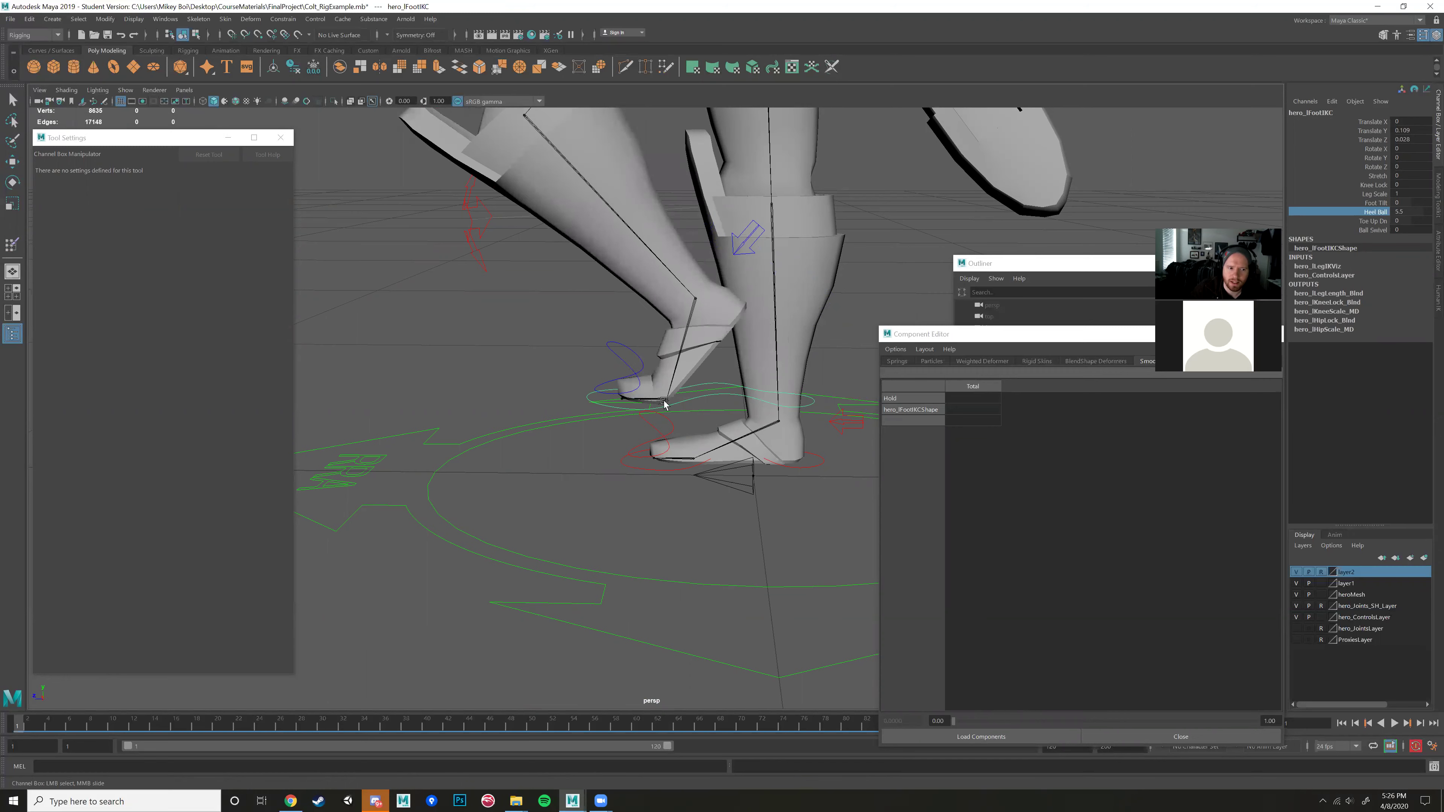
- Move the left foot IK control down and back, then up and forward, to test the leg's deformation with the knee bent
alt+drag(659, 388, 608, 293)
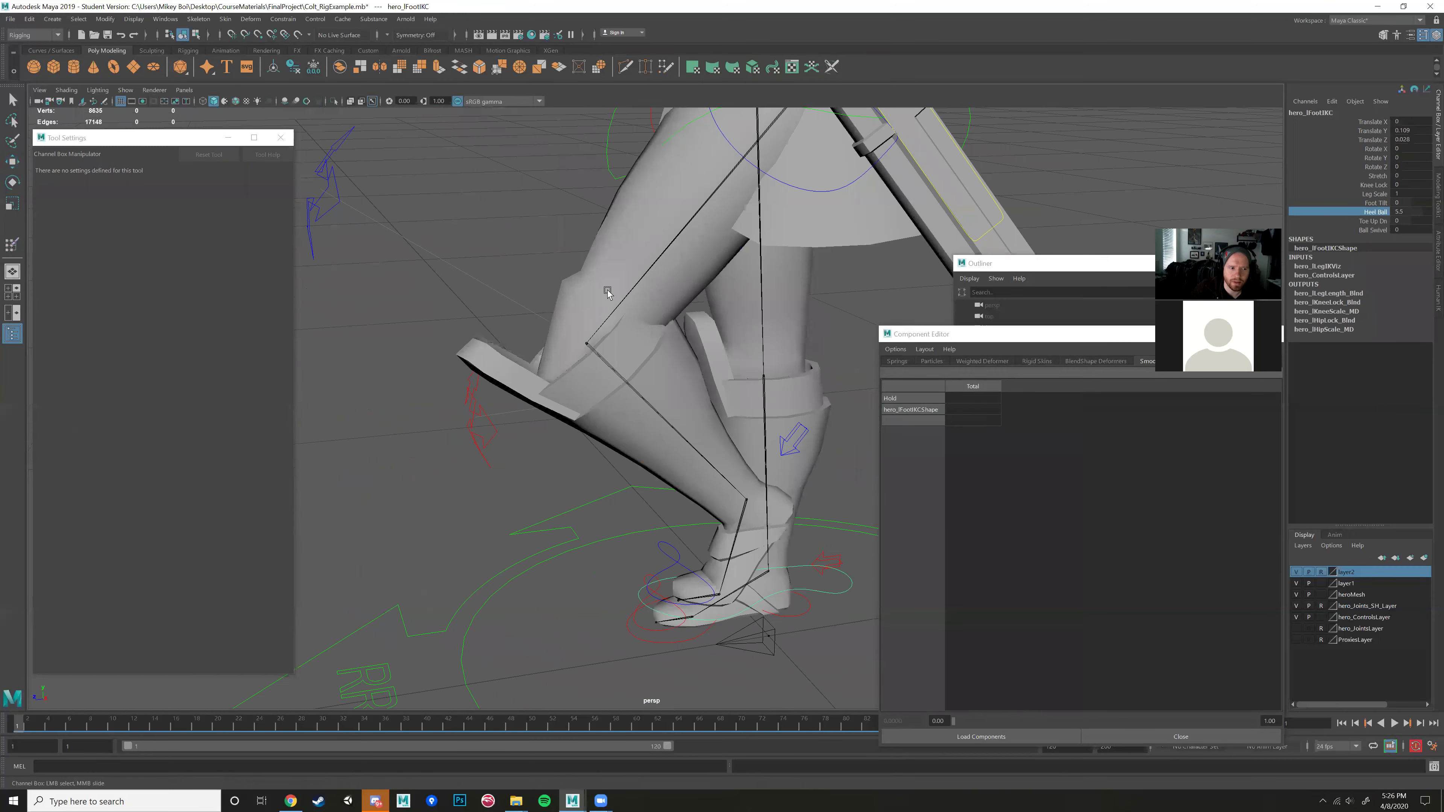
click(608, 294)
alt+drag(644, 362, 641, 357)
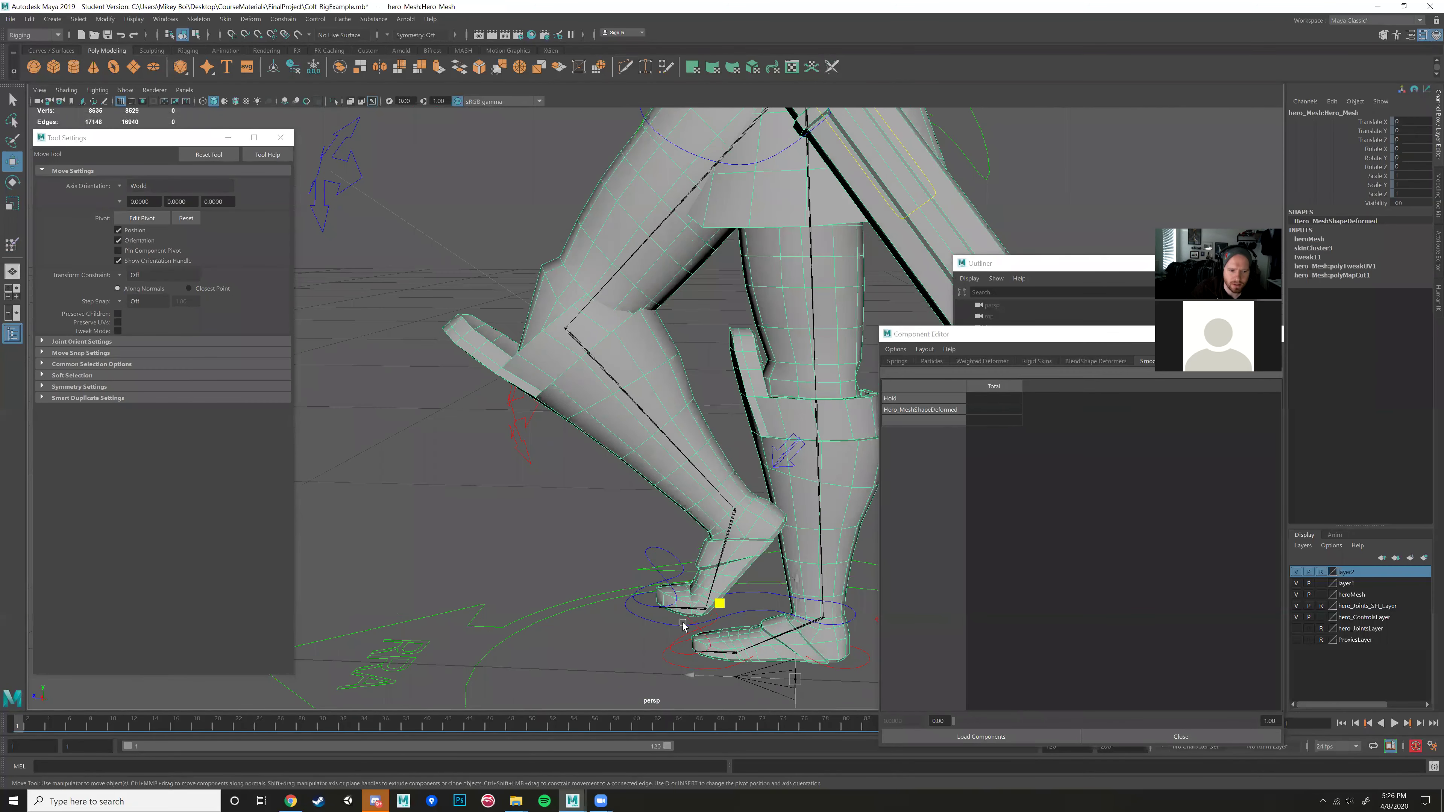
alt+middle_drag(731, 597, 752, 549)
click(745, 563)
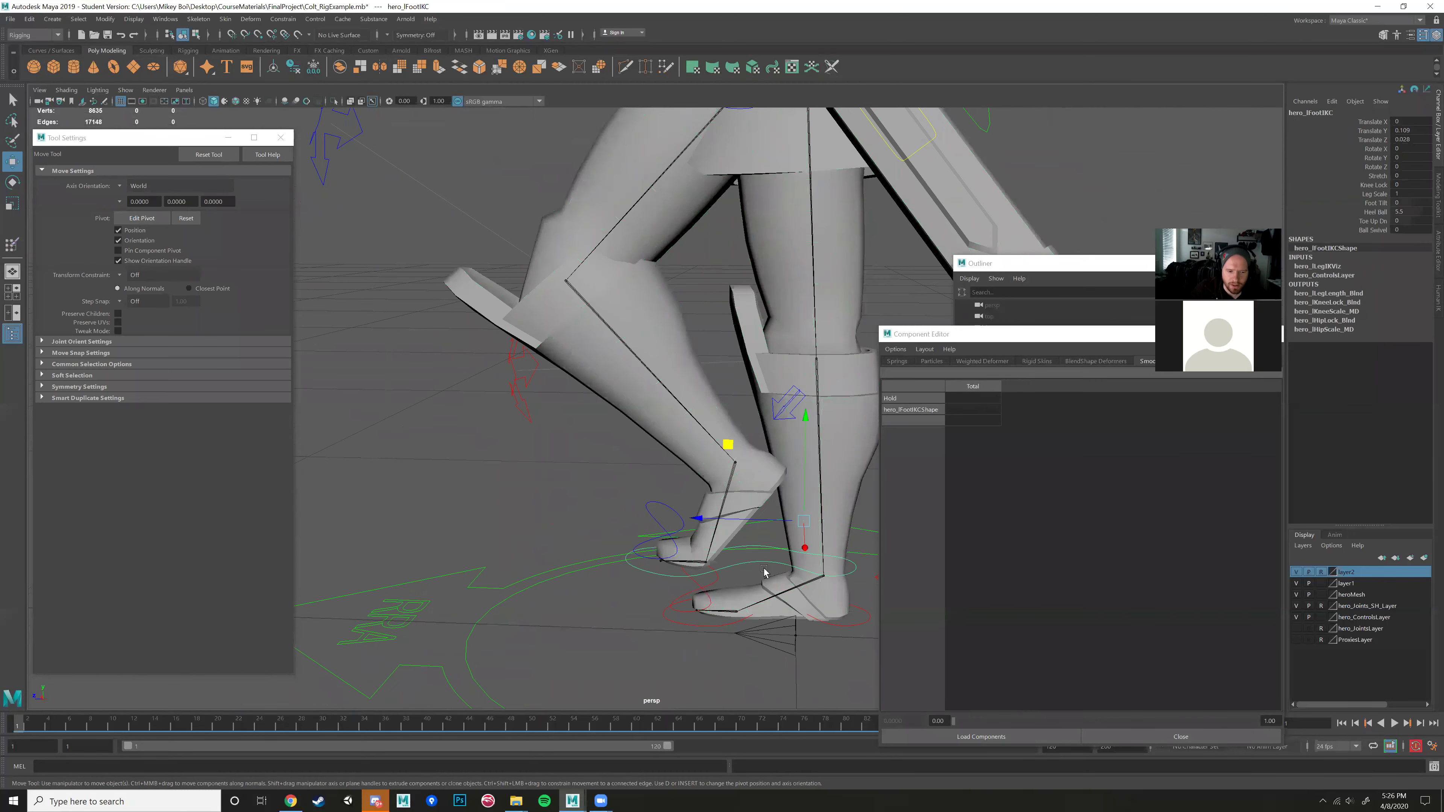
alt+right_drag(763, 571, 741, 546)
drag(687, 405, 670, 384)
middle_drag(670, 387, 736, 372)
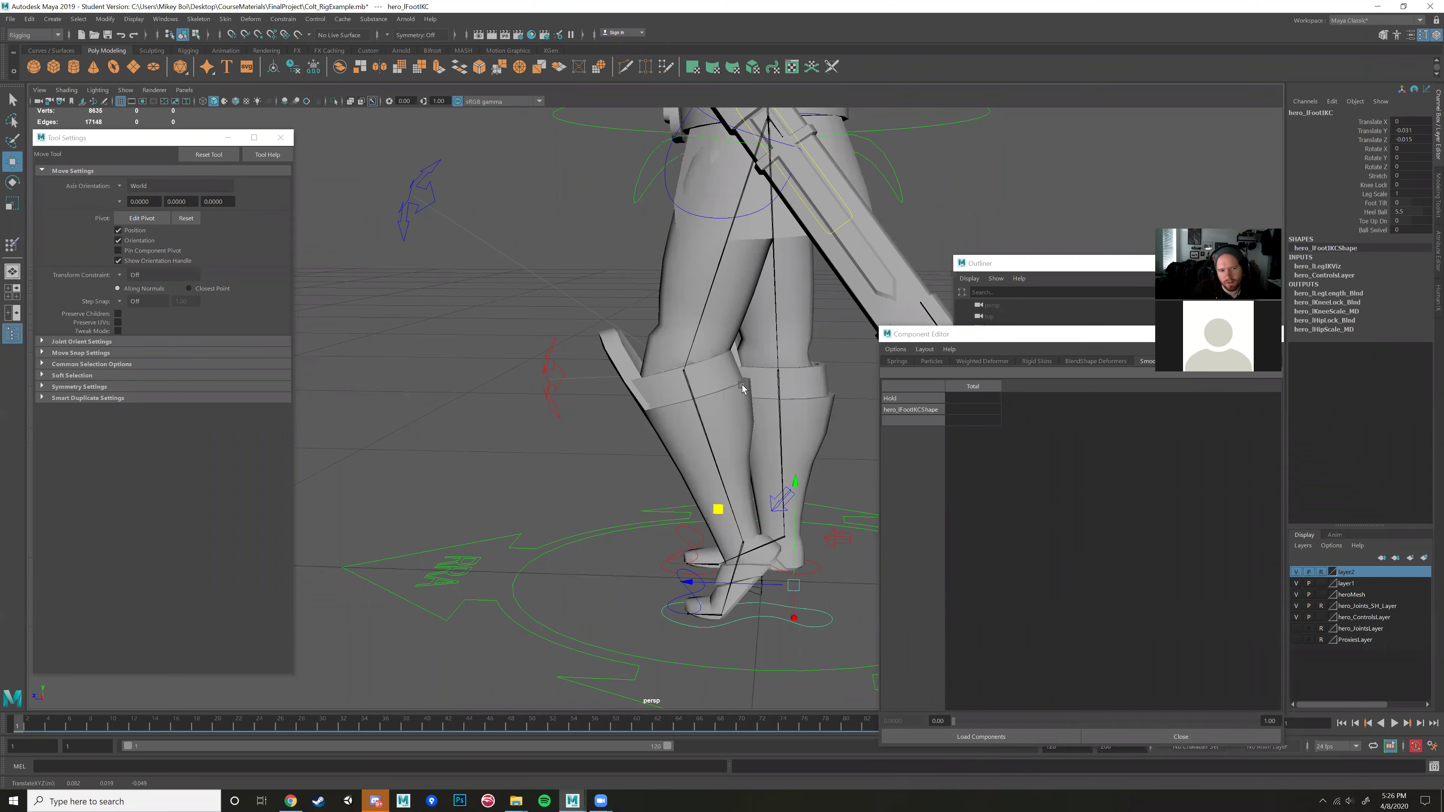
drag(718, 508, 611, 385)
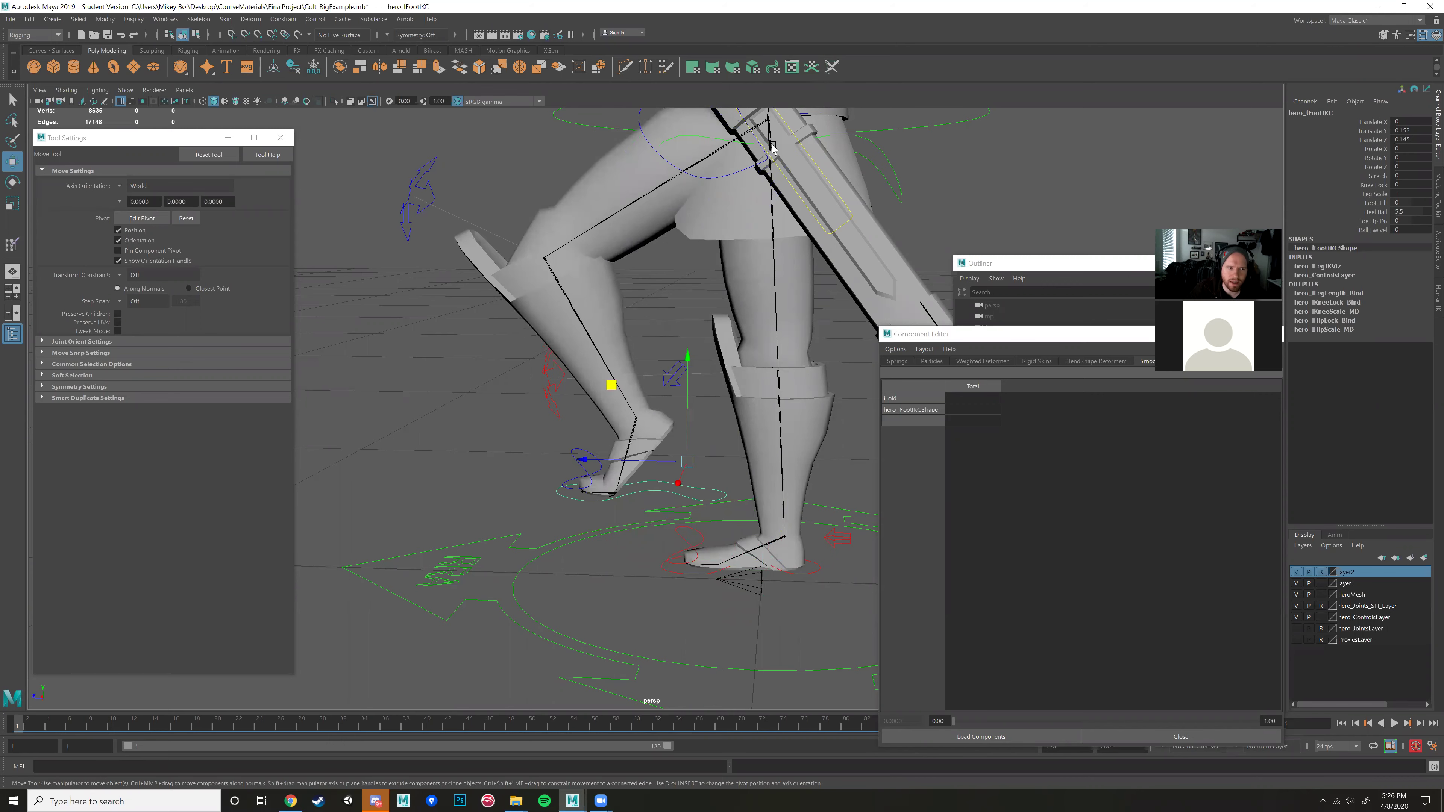
- Reactivate Paint Skin Weights on the hero mesh with the hero_SH_lKnee1 influence and examine the weights around the bent knee
alt+drag(666, 250, 610, 275)
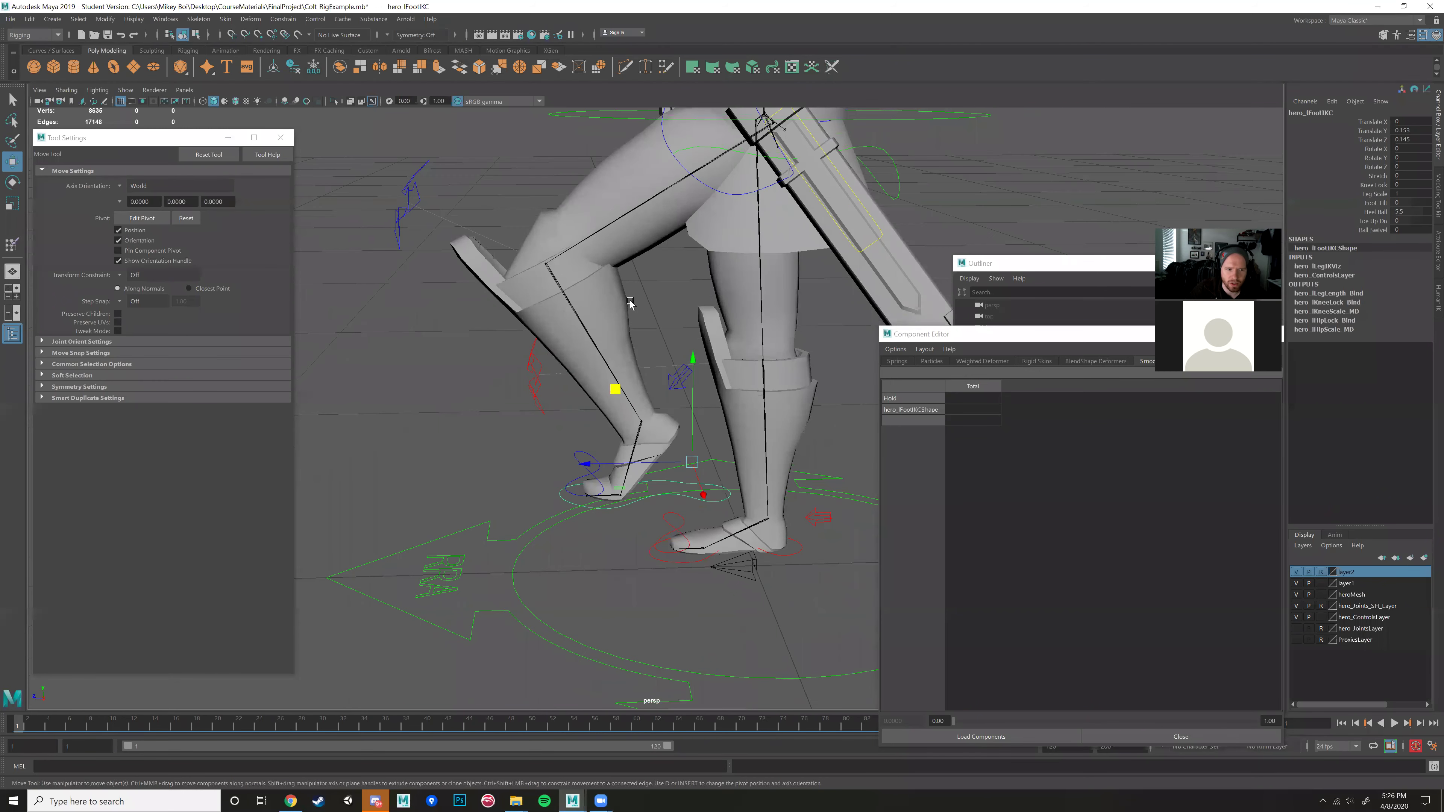
alt+drag(629, 301, 593, 288)
alt+drag(687, 401, 554, 287)
scroll(566, 341, up, 4)
click(598, 304)
right_drag(610, 320, 528, 316)
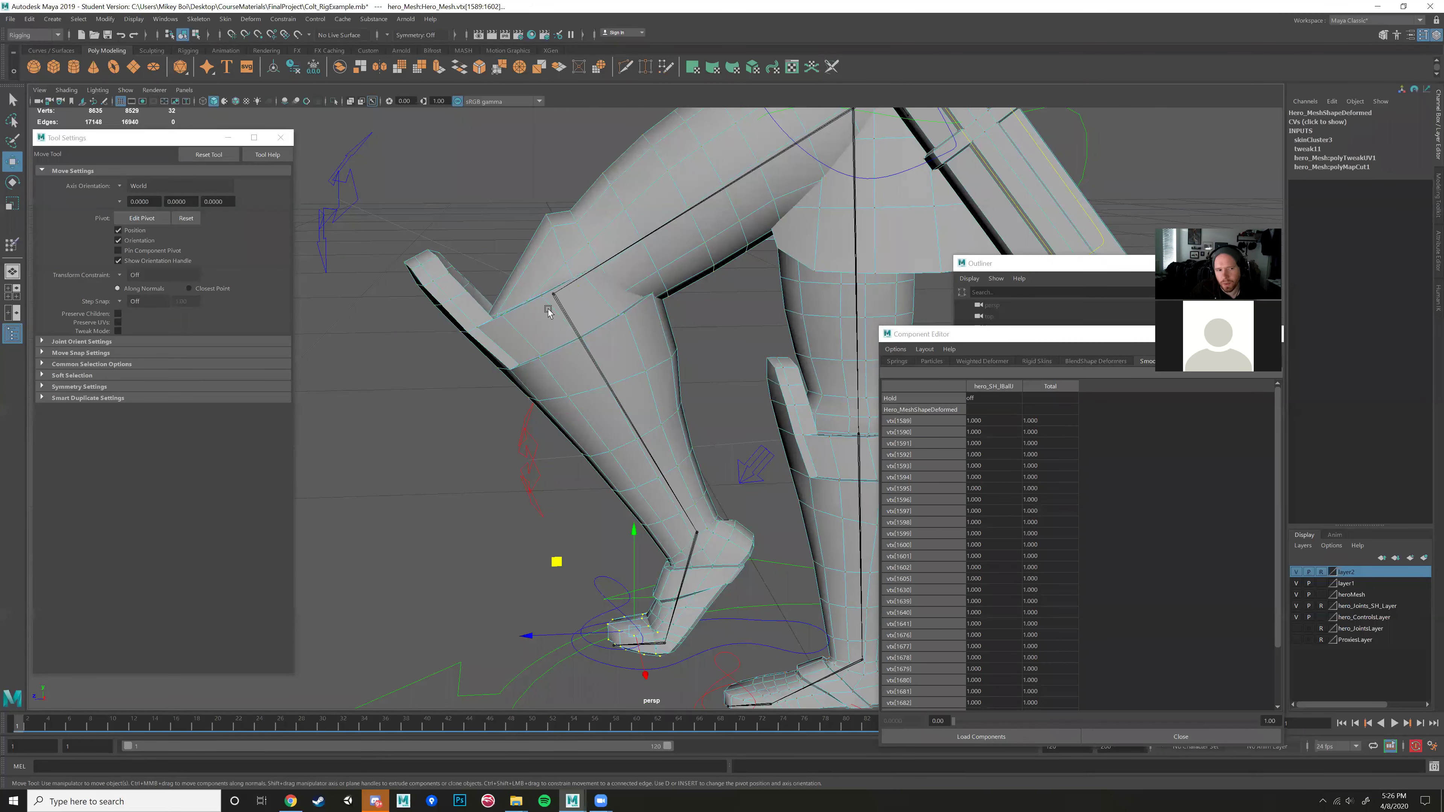
alt+drag(671, 320, 552, 293)
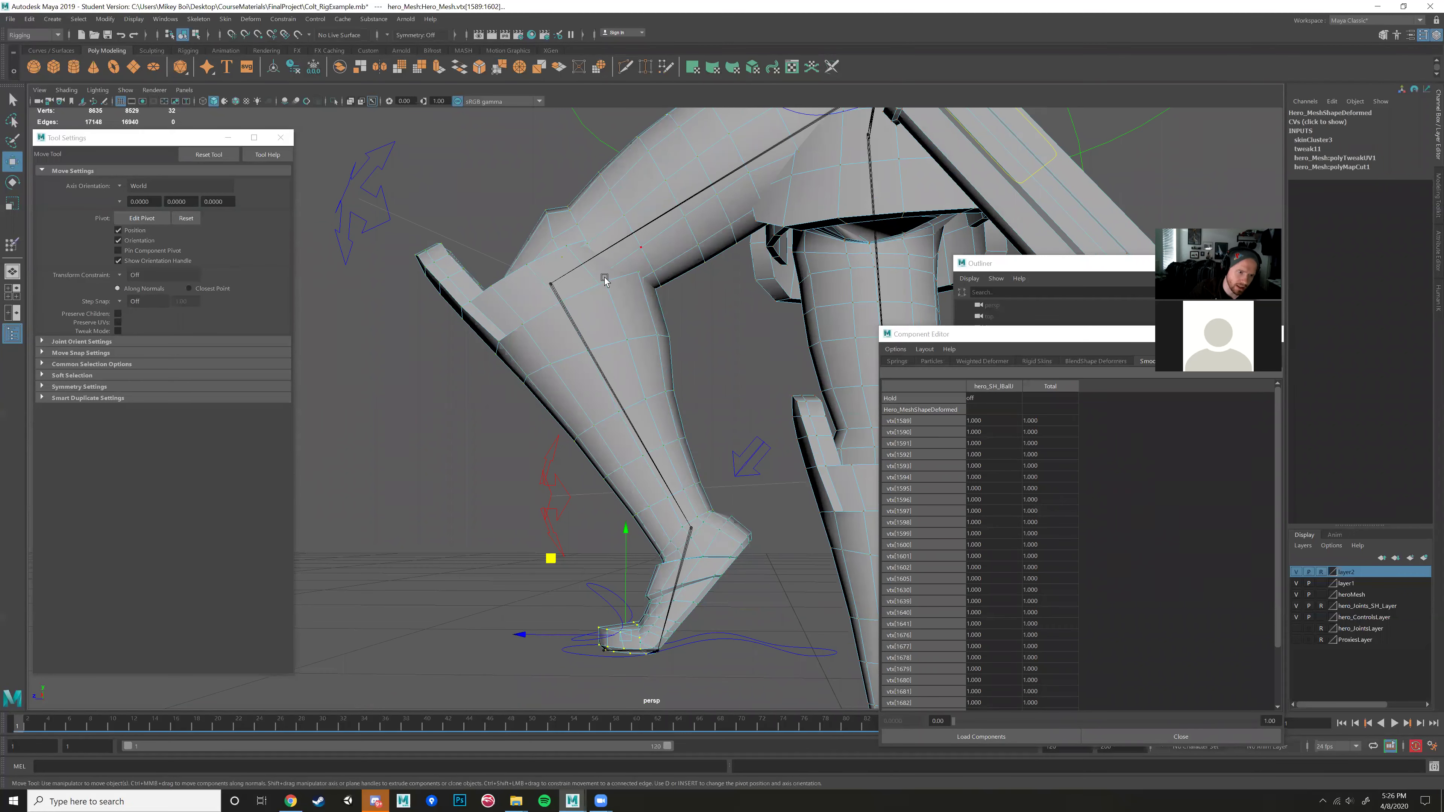
click(638, 294)
right_click(616, 294)
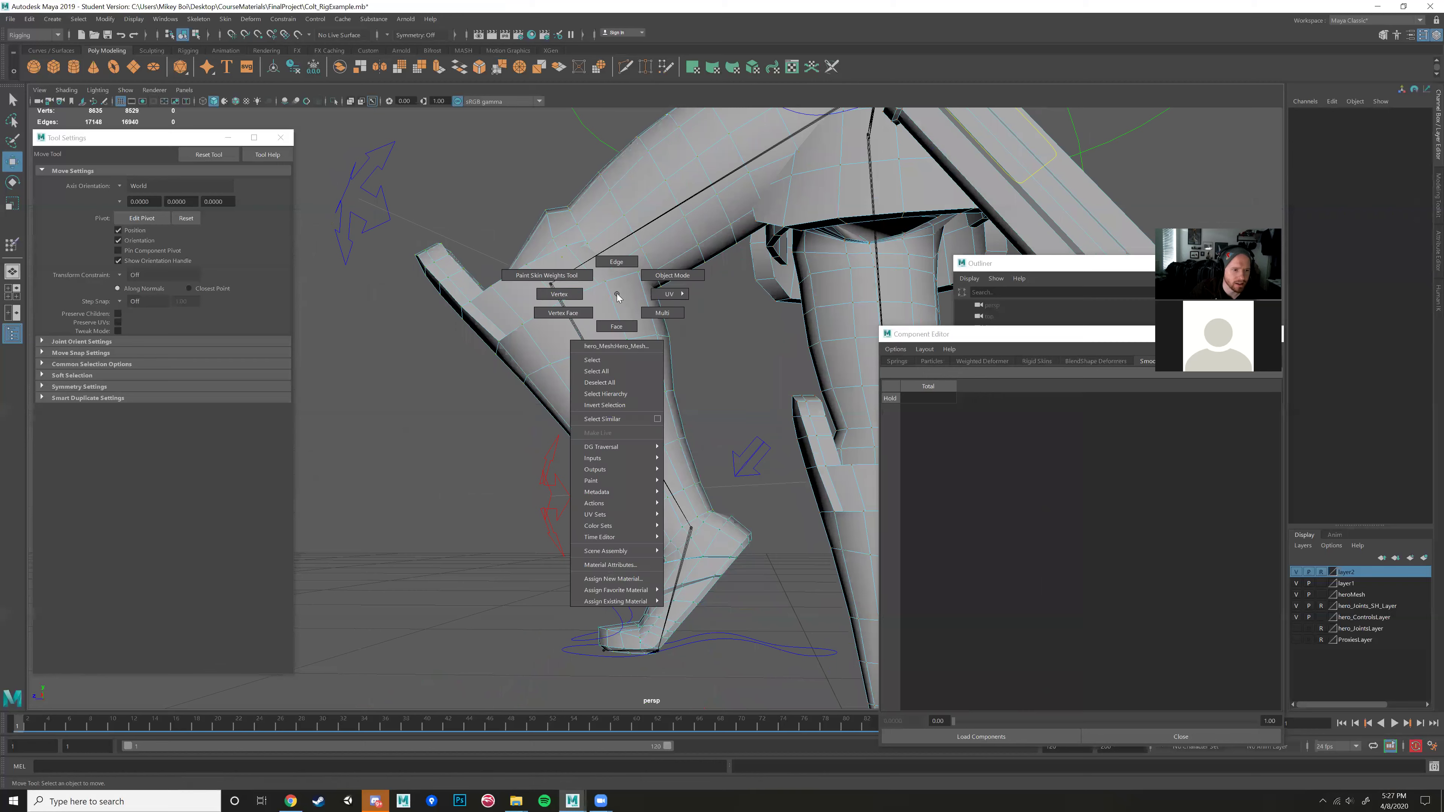
click(546, 275)
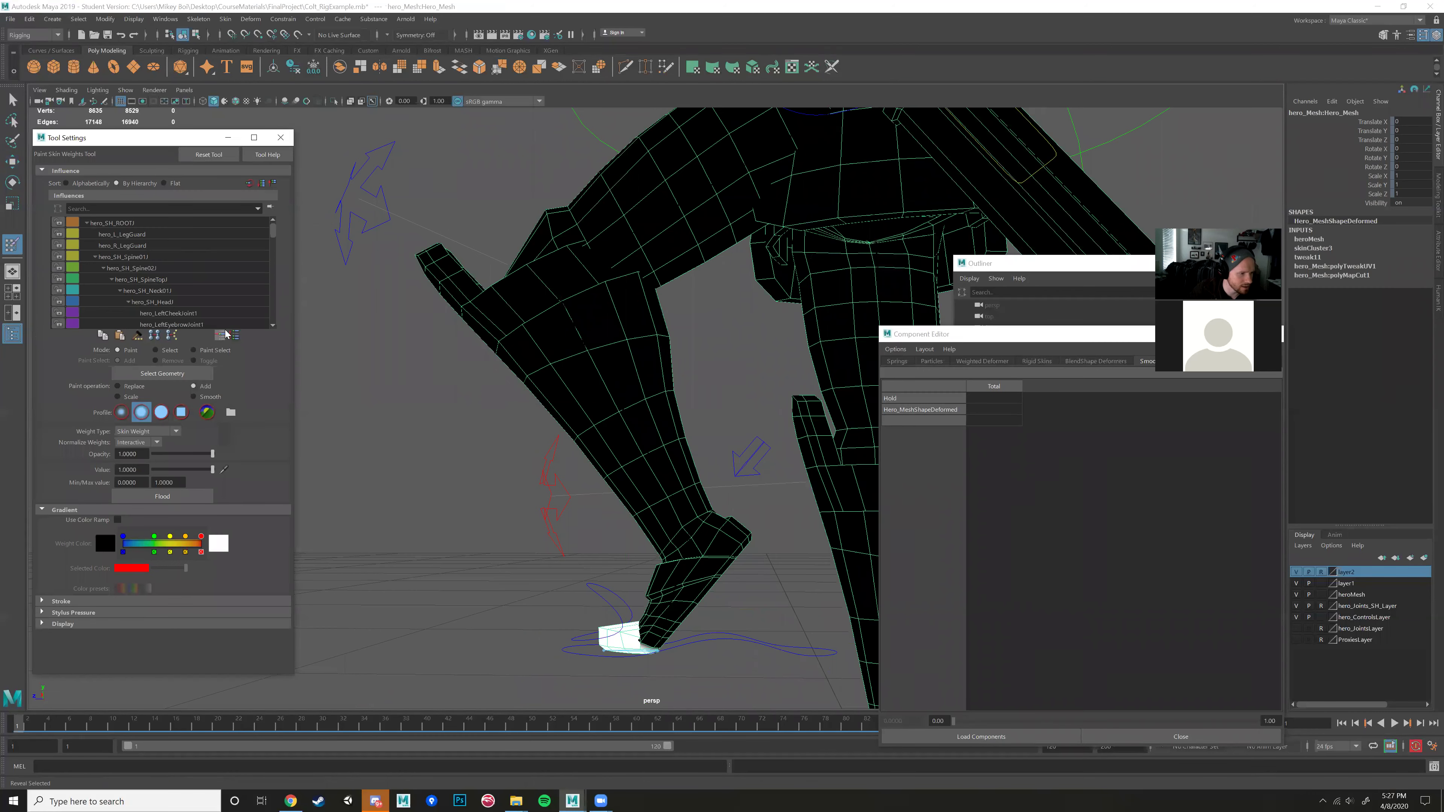
click(142, 258)
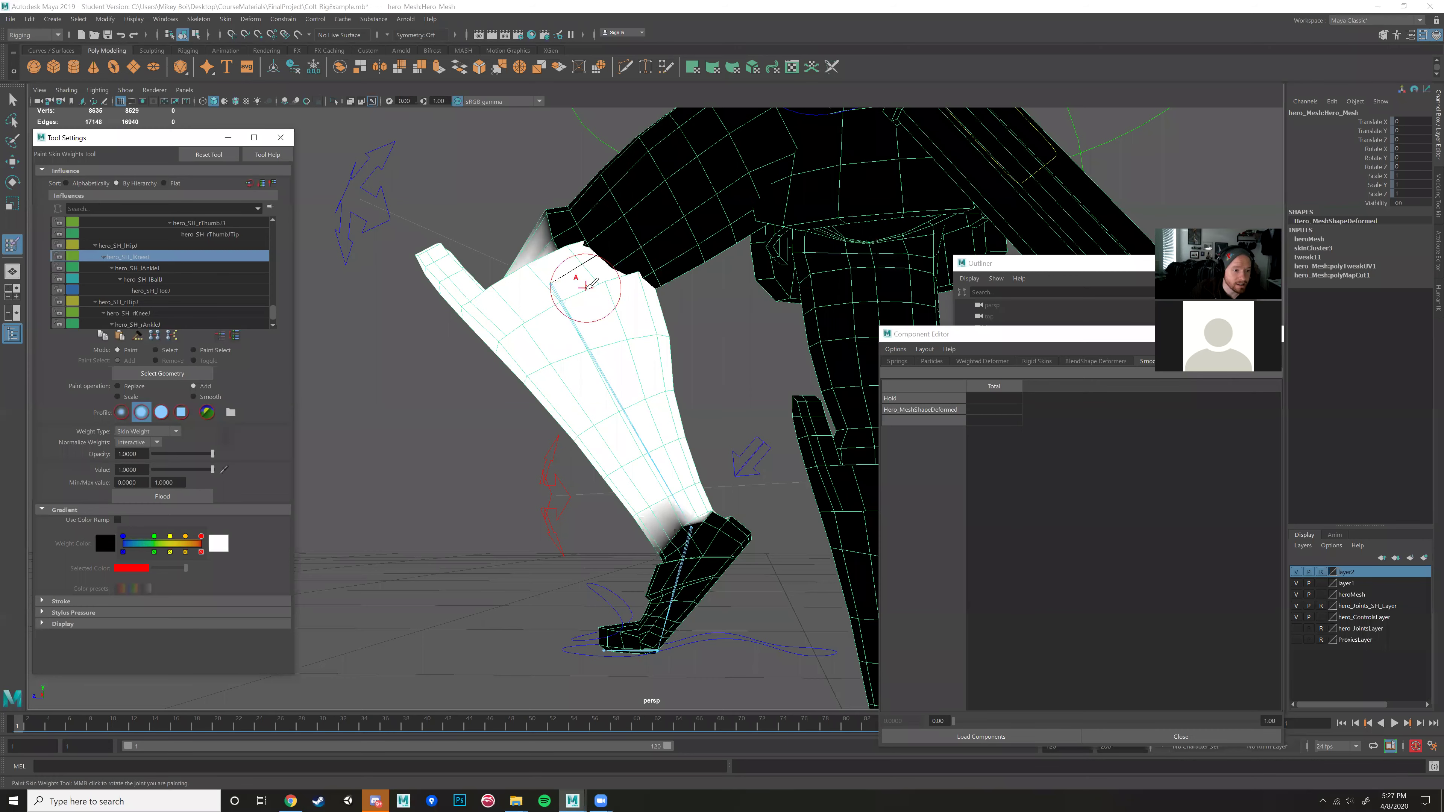
mouse_move(537, 296)
alt+mouse_down()
mouse_move(602, 330)
mouse_move(554, 381)
mouse_move(563, 358)
alt+mouse_up()
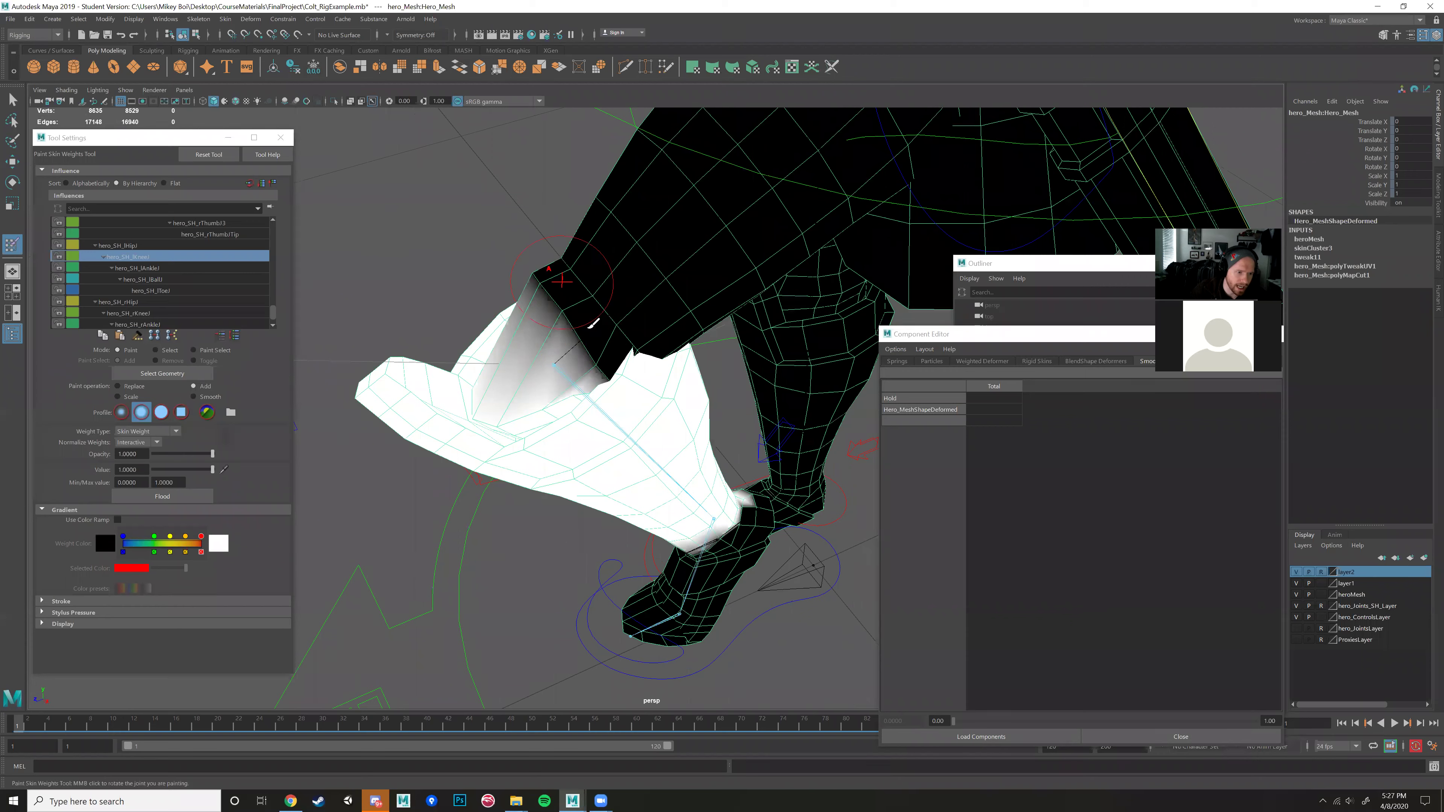
scroll(632, 353, up, 4)
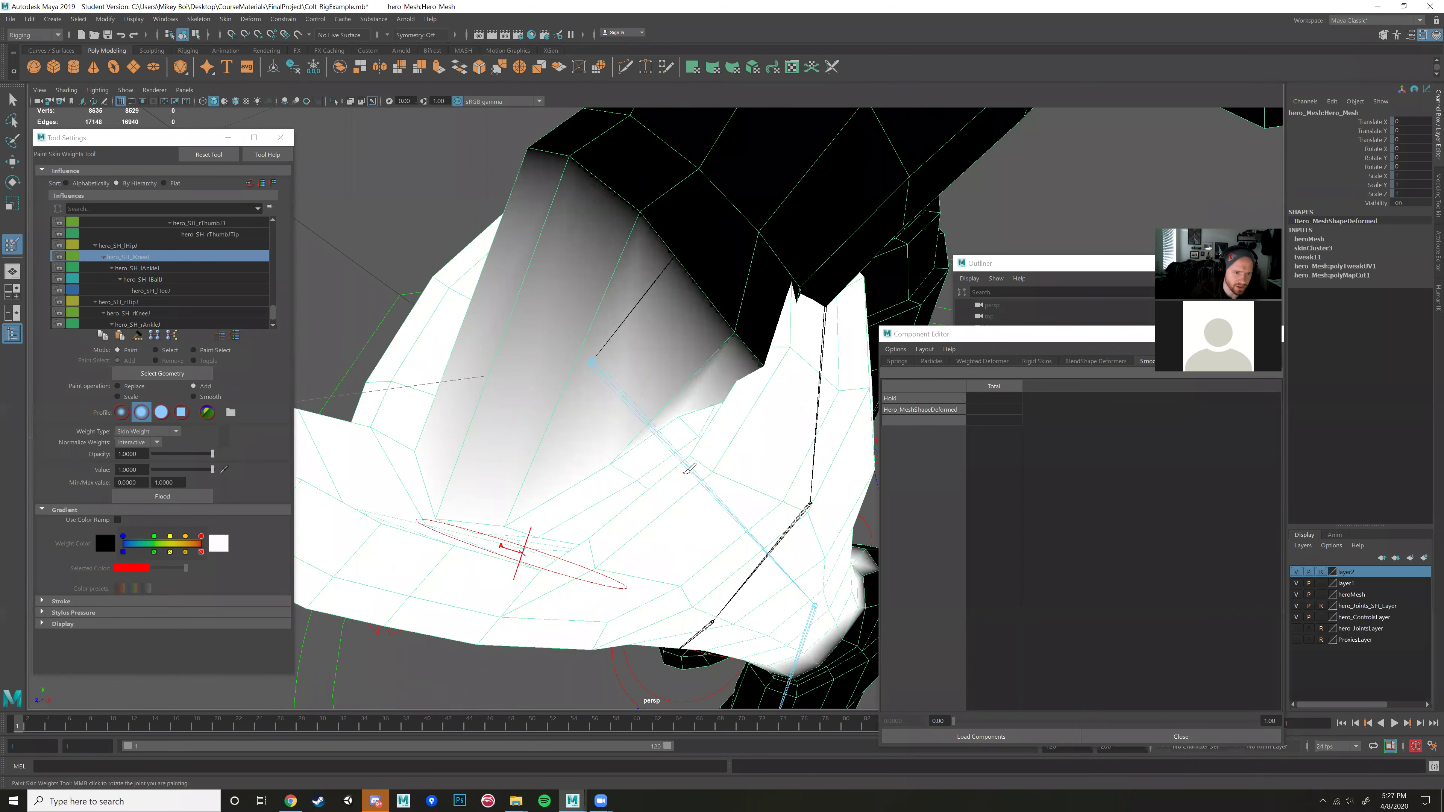
scroll(671, 432, down, 5)
alt+drag(578, 431, 605, 469)
alt+drag(771, 611, 728, 471)
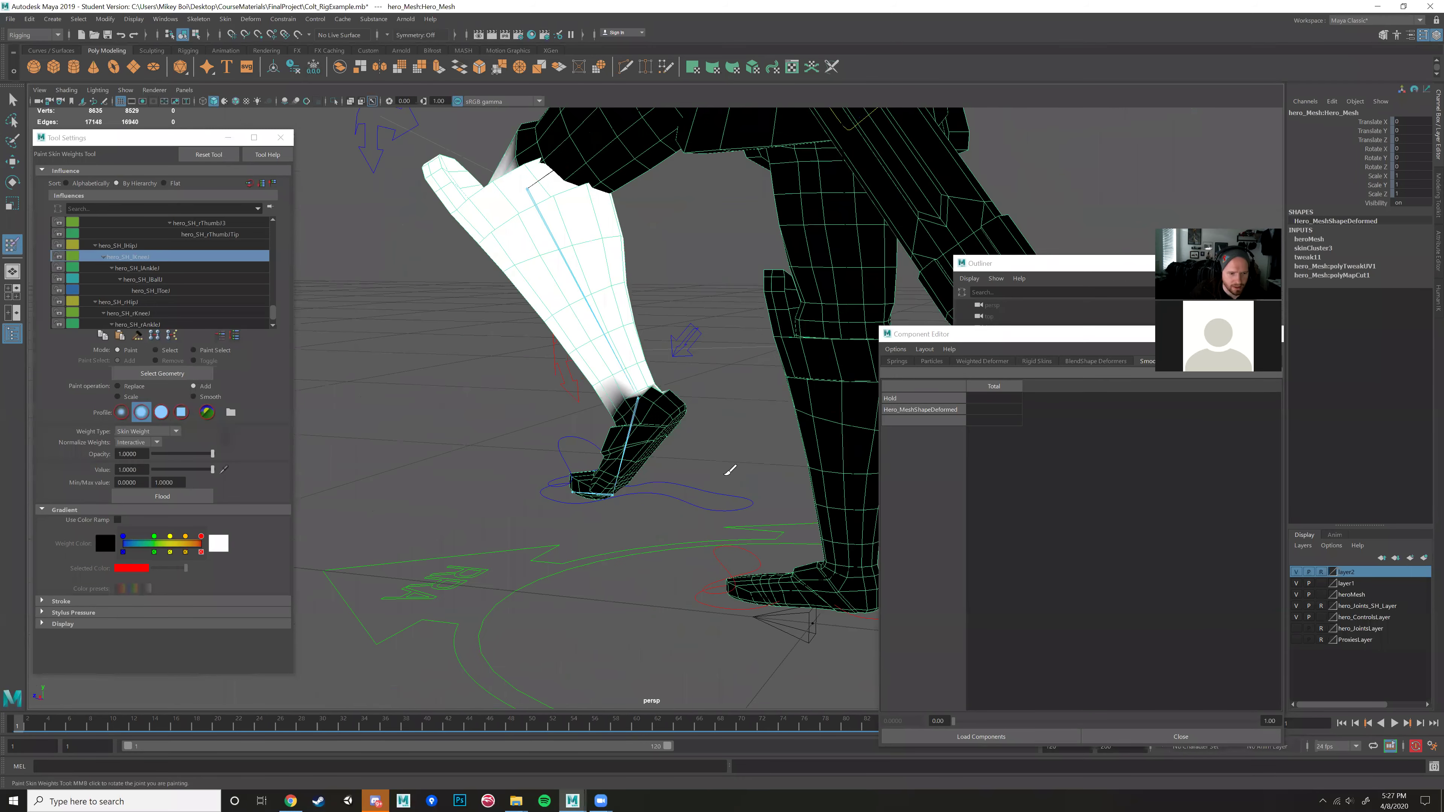
- Reset the left foot IK control by setting Heel Ball, Translate Y and Translate Z to 0
scroll(722, 470, down, 3)
key(w)
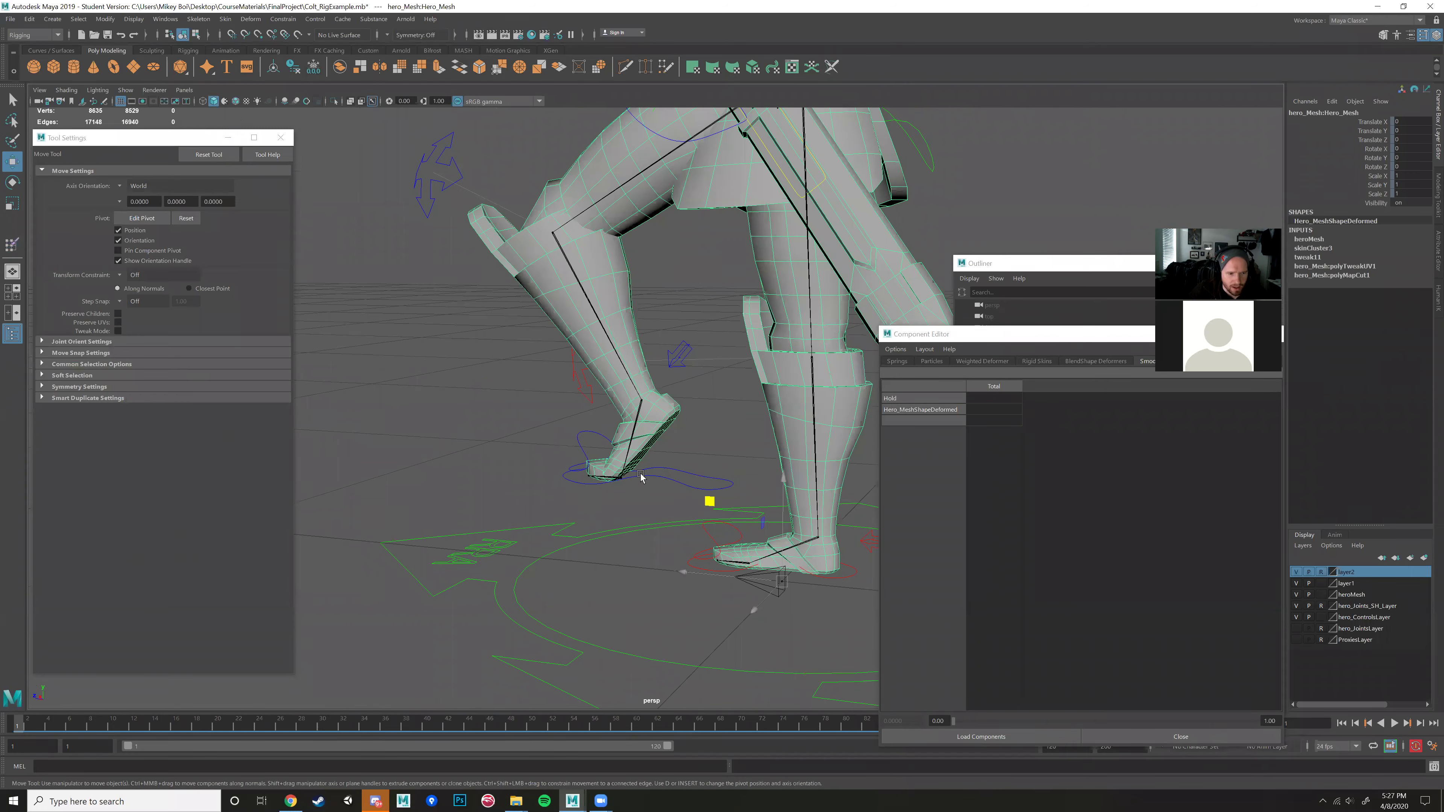
click(702, 481)
click(1376, 212)
double_click(1403, 212)
text(0)
key(Return)
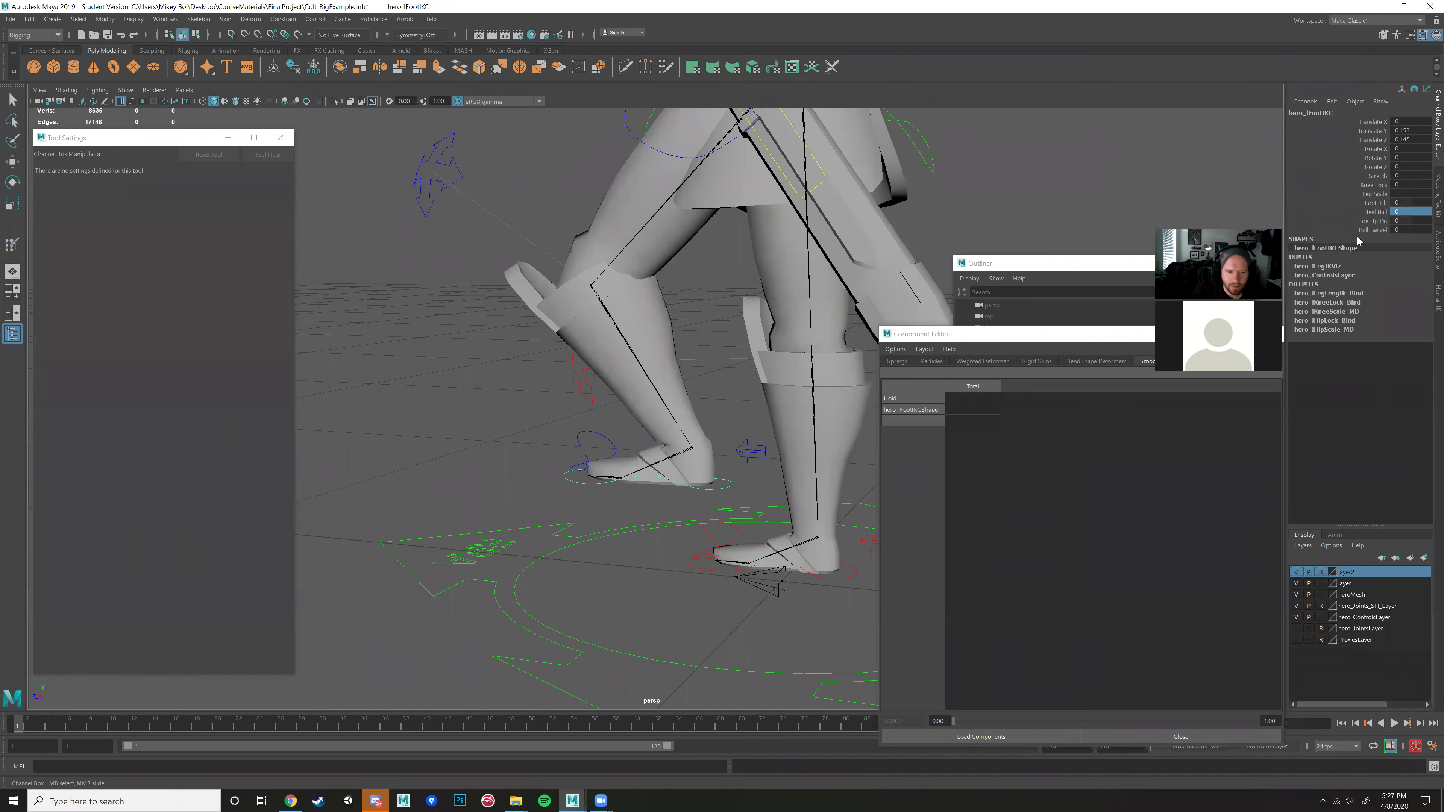
drag(1410, 130, 1409, 139)
text(0)
key(Return)
- Resume Paint Skin Weights on the hero mesh with hero_SH_lKnee1 as the influence and set the paint operation to Smooth
key(w)
alt+drag(626, 399, 591, 398)
click(682, 409)
key(y)
scroll(198, 274, down, 4)
drag(272, 238, 269, 306)
click(196, 397)
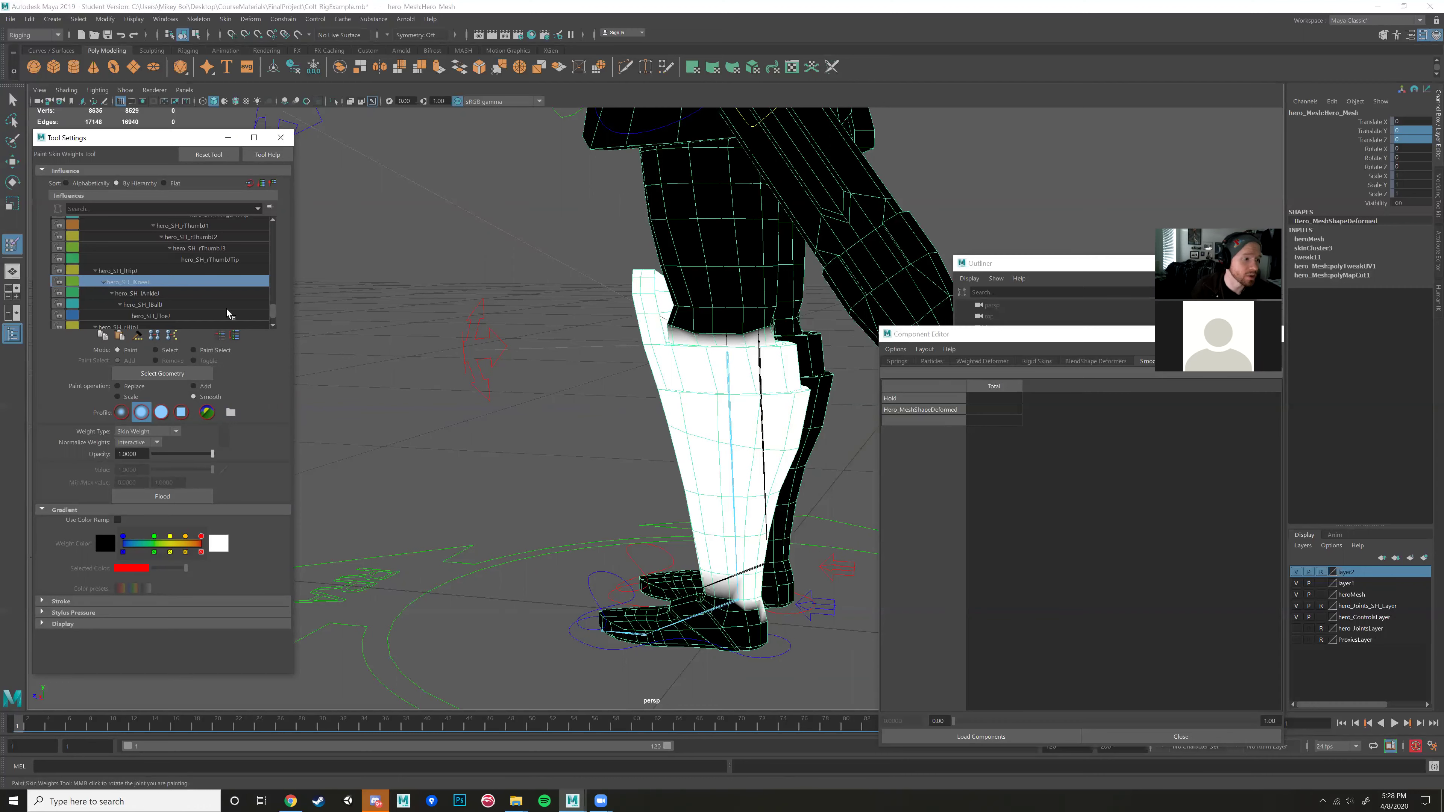
alt+drag(419, 410, 477, 523)
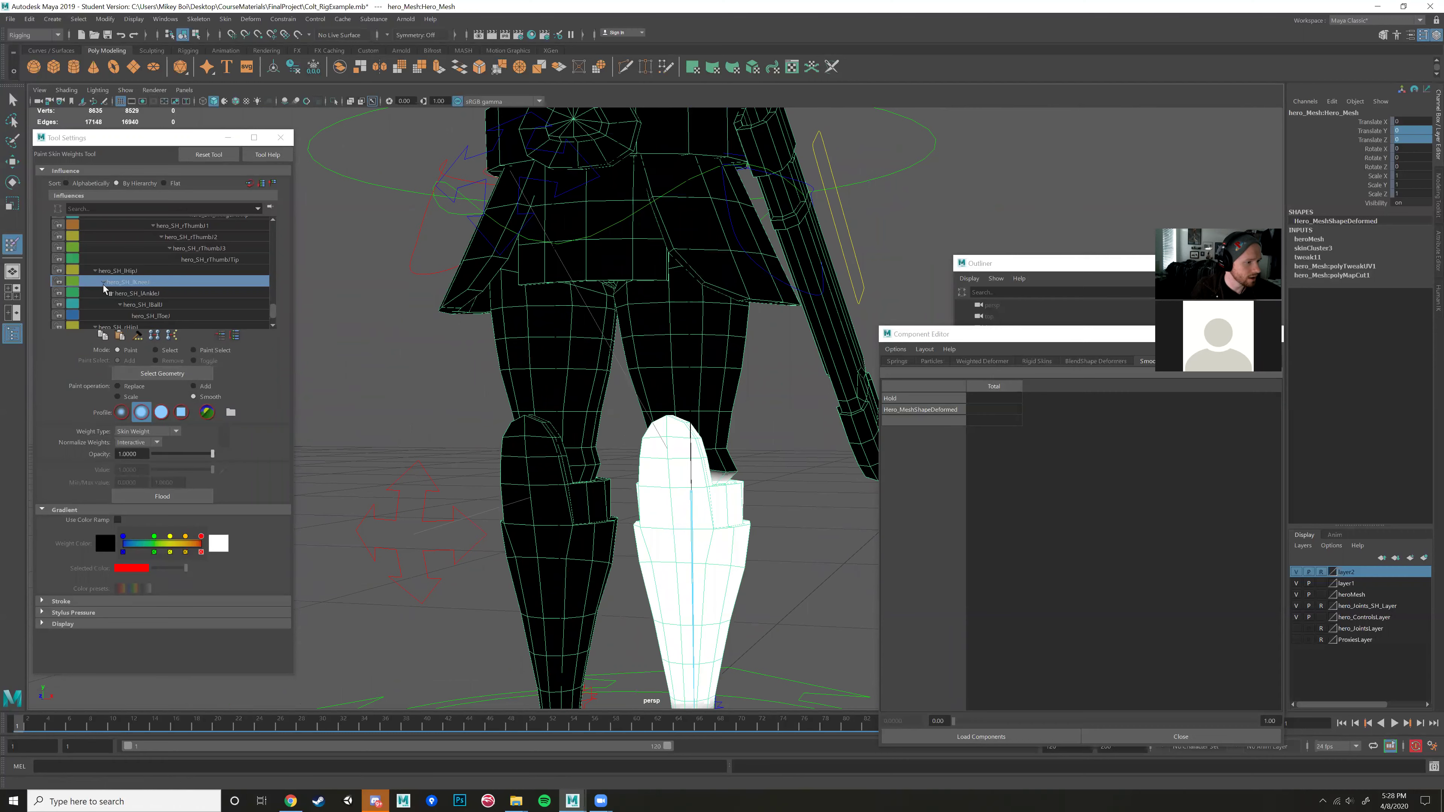
alt+drag(612, 477, 569, 482)
mouse_move(640, 478)
mouse_down()
mouse_move(703, 467)
mouse_move(526, 500)
mouse_move(726, 461)
mouse_move(675, 332)
mouse_up()
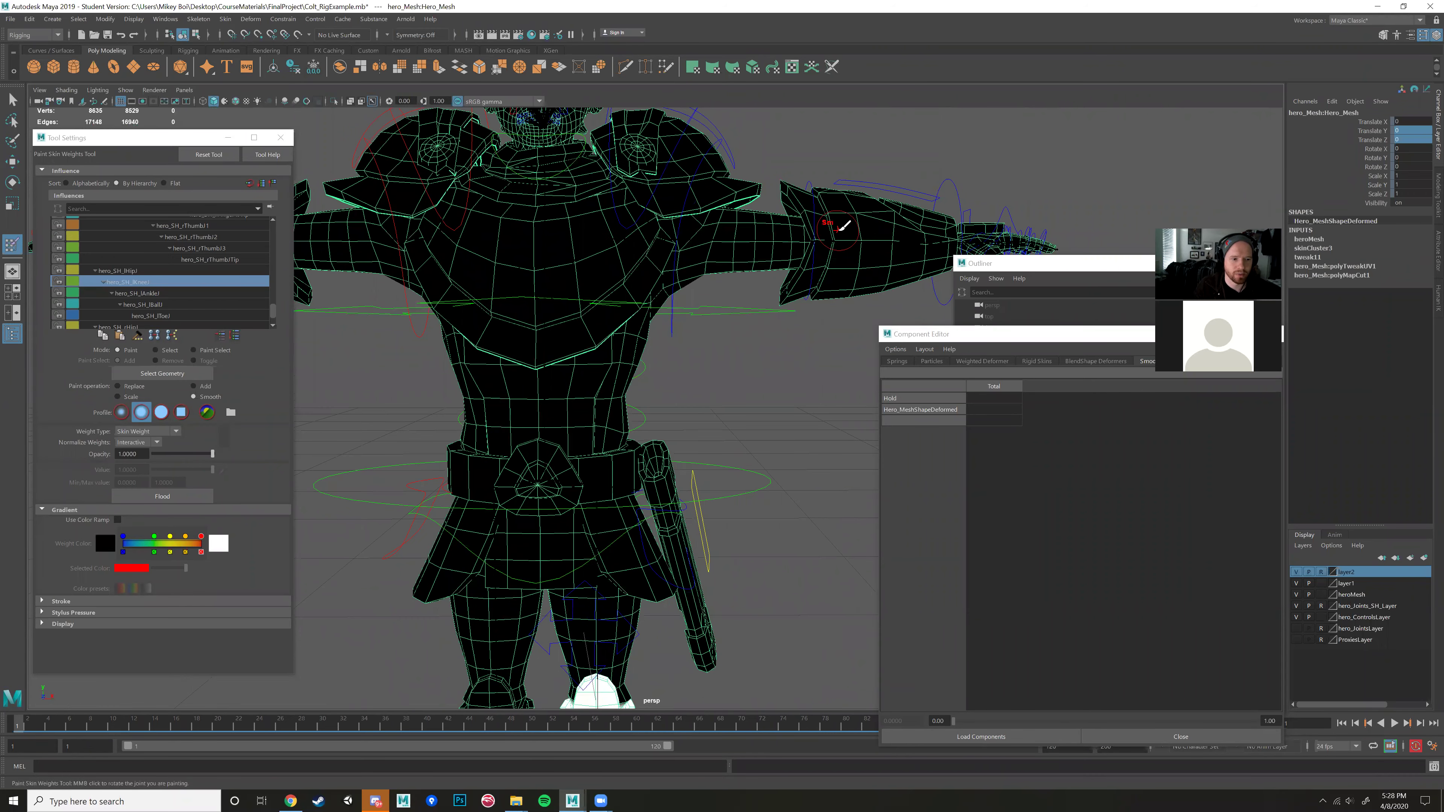
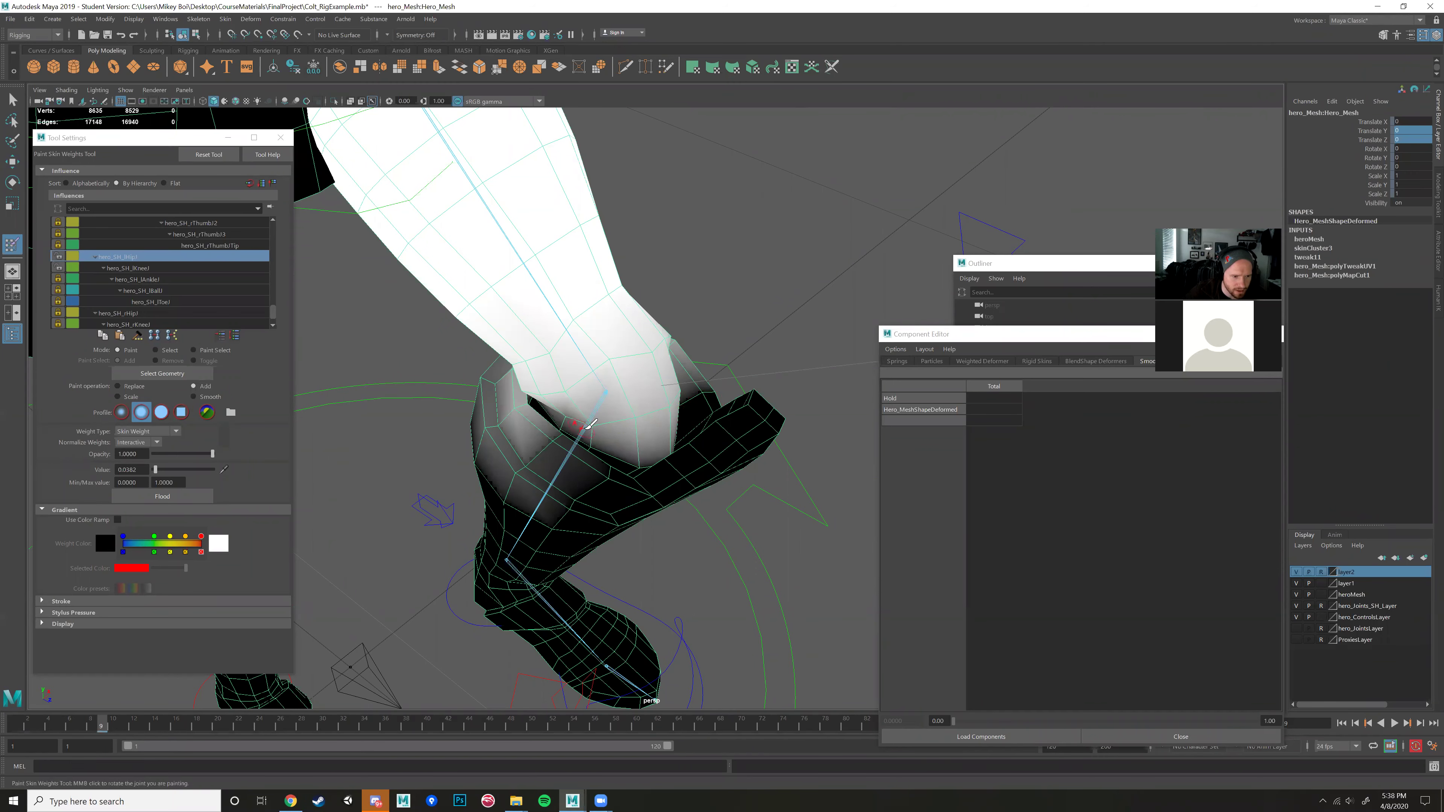
- Smooth the left hip joint's weights over the front of the bent knee
alt+drag(612, 403, 507, 329)
click(207, 395)
click(627, 359)
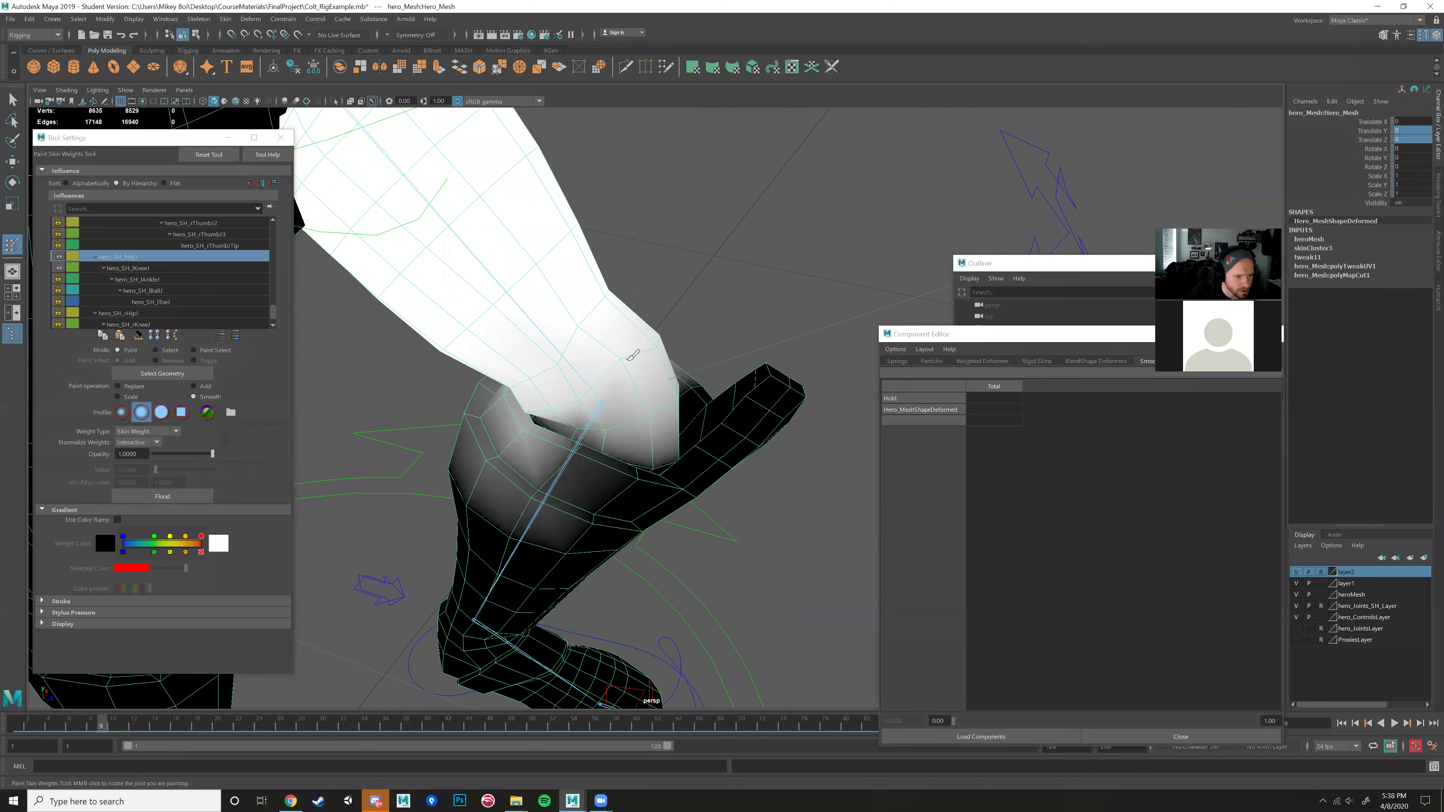
- Switch the influence to hero_SH_lKnee1 and smooth its weights around the bent knee above the knee guard
click(163, 268)
alt+drag(638, 385, 601, 382)
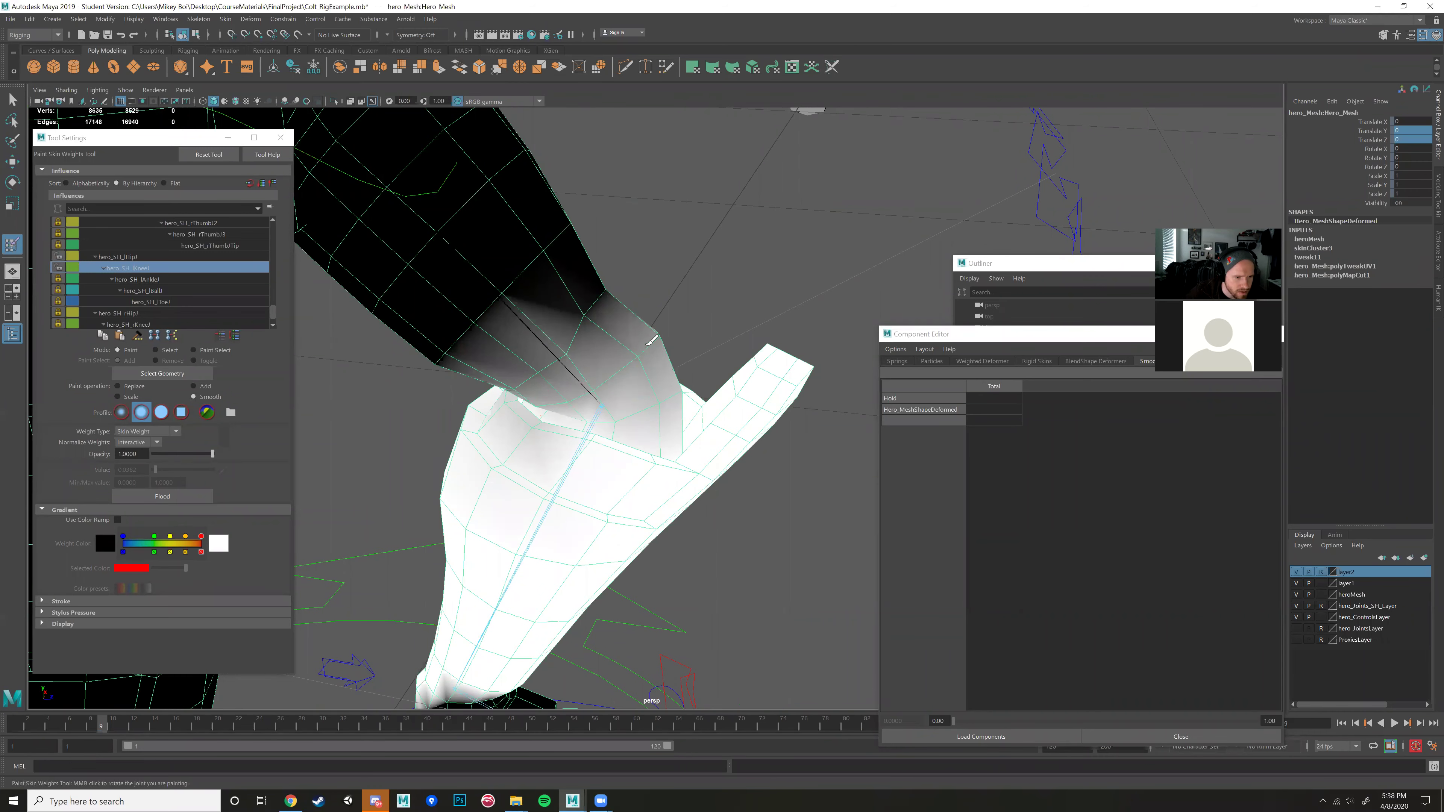
mouse_move(579, 368)
alt+mouse_down()
mouse_move(618, 345)
mouse_move(760, 320)
mouse_move(683, 276)
mouse_move(766, 300)
mouse_move(596, 297)
mouse_move(584, 326)
mouse_move(496, 313)
alt+mouse_up()
mouse_move(672, 286)
mouse_down()
mouse_move(690, 299)
mouse_move(675, 301)
mouse_up()
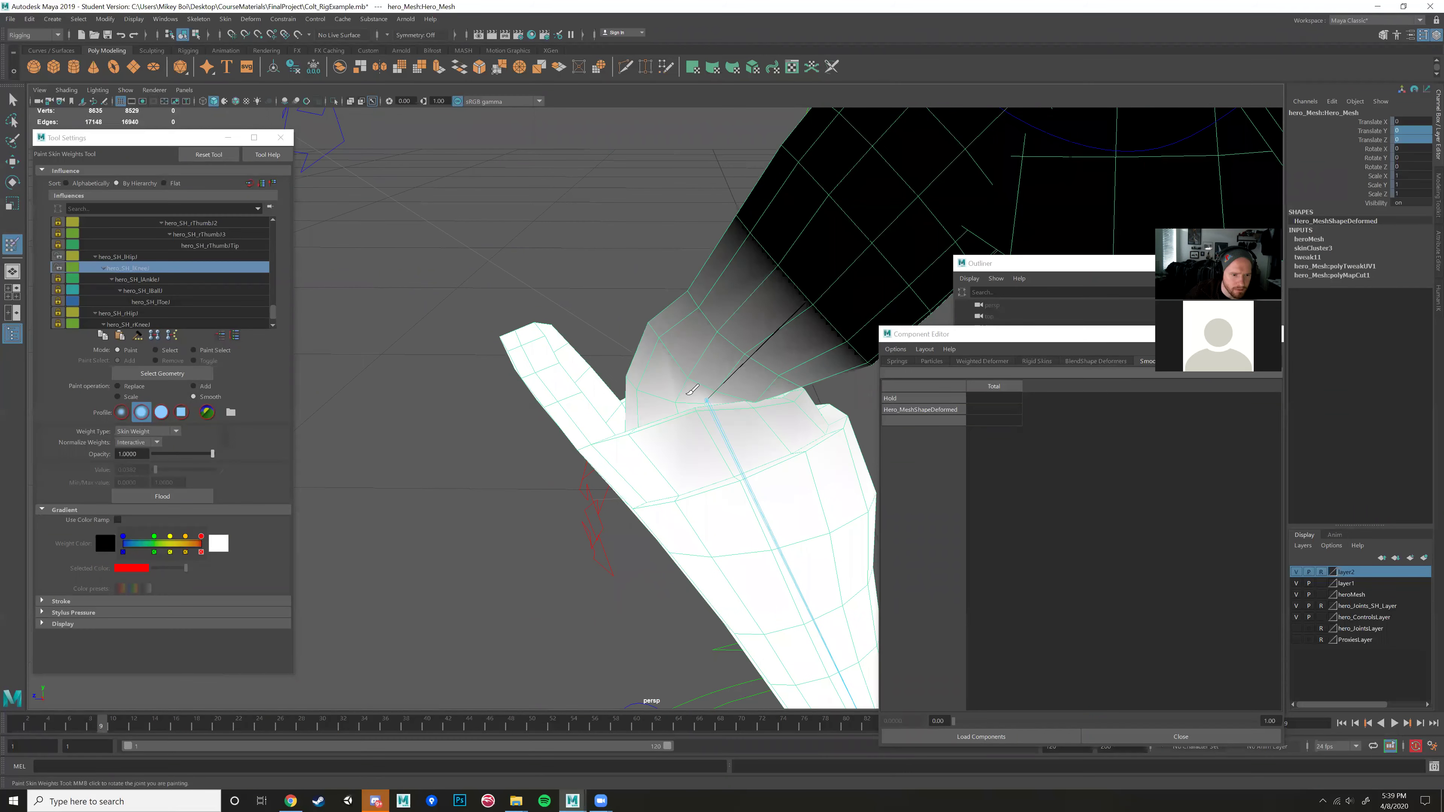
- Switch the influence to hero_SH_lHip1 and examine its weights around the bent left knee from several angles
alt+drag(703, 400, 718, 400)
scroll(721, 403, up, 3)
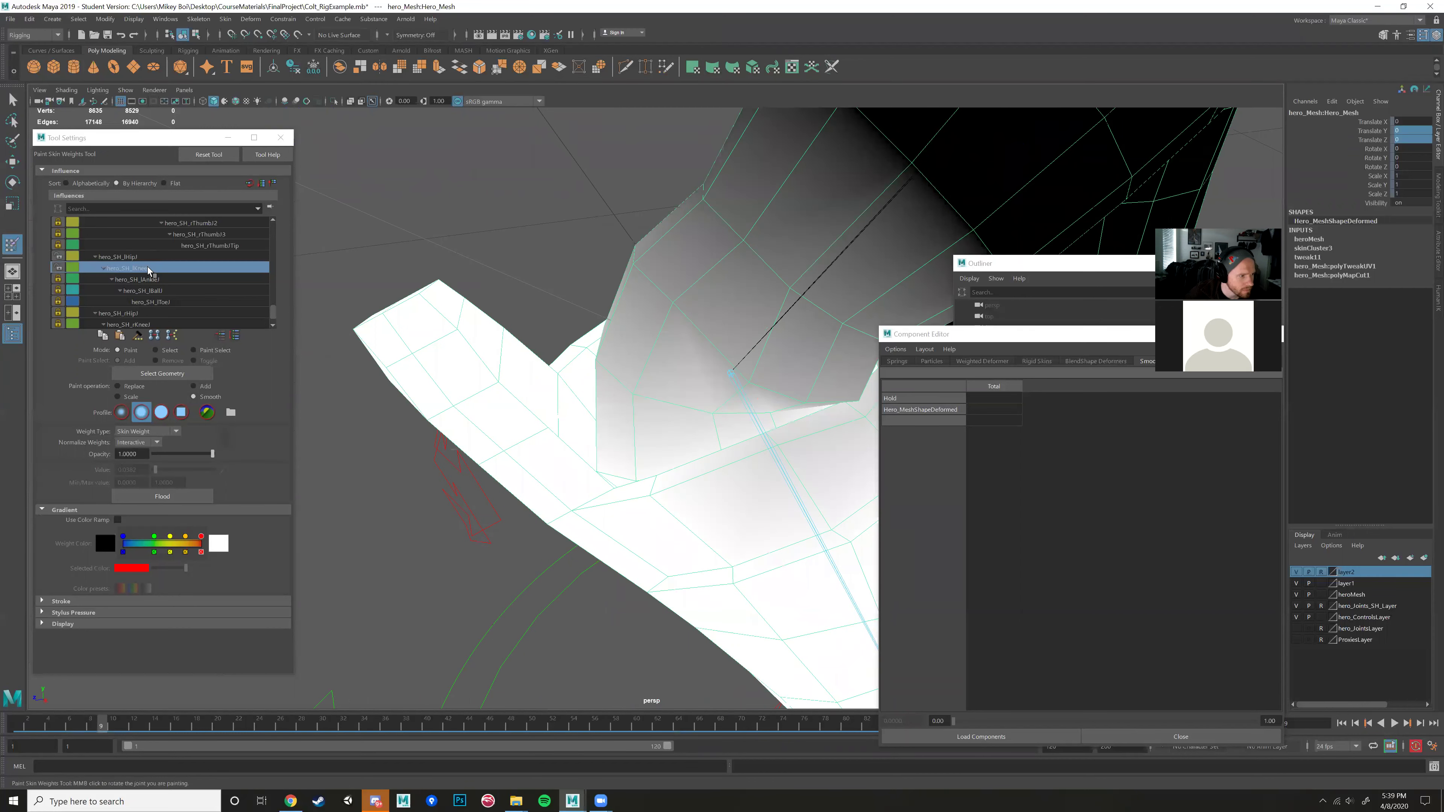
click(132, 256)
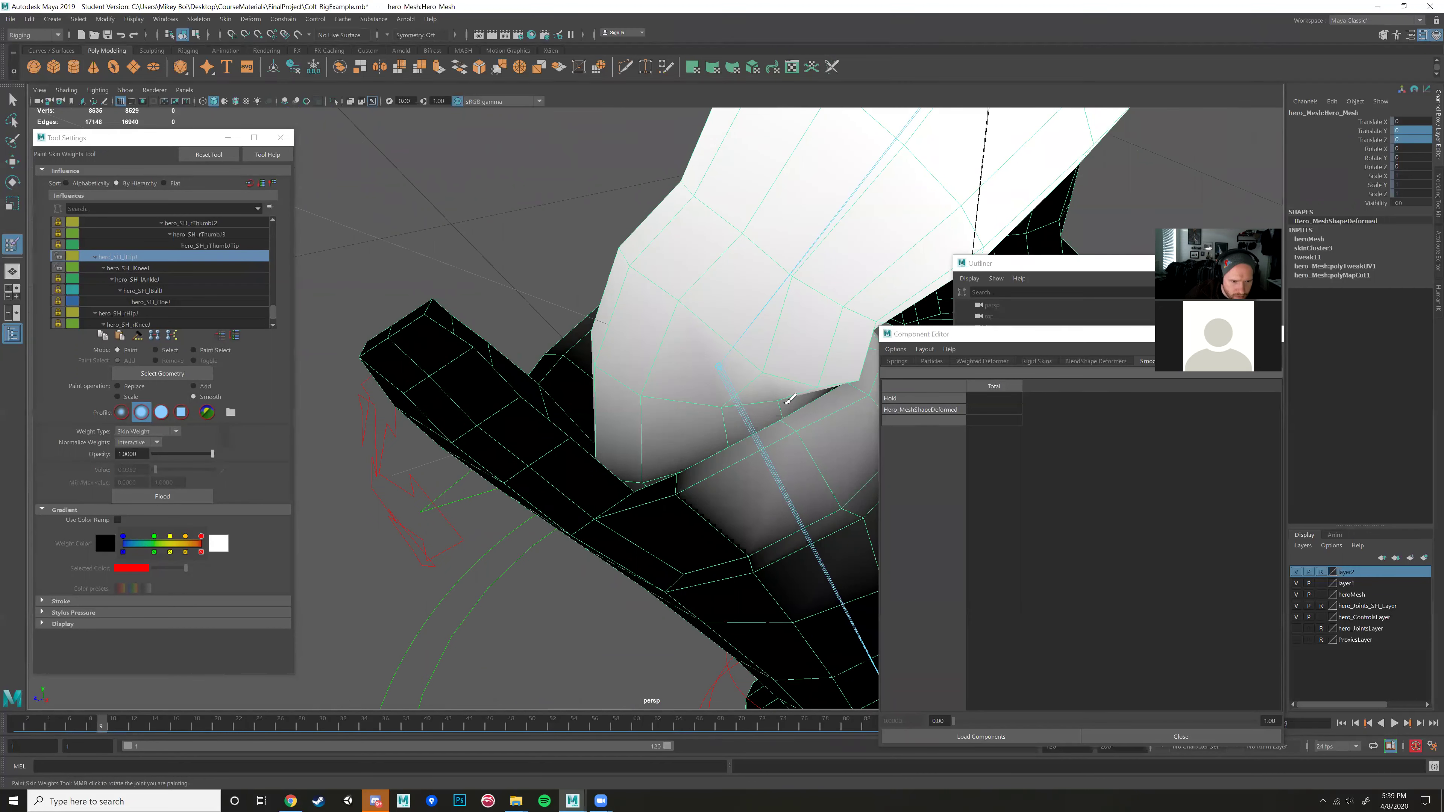
mouse_move(693, 409)
alt+mouse_down()
mouse_move(733, 438)
mouse_move(622, 501)
mouse_move(531, 463)
mouse_move(558, 429)
mouse_move(541, 464)
mouse_move(494, 455)
mouse_move(487, 442)
mouse_move(509, 422)
alt+mouse_up()
alt+right_drag(510, 423, 468, 410)
alt+drag(483, 406, 548, 413)
alt+middle_drag(548, 413, 638, 429)
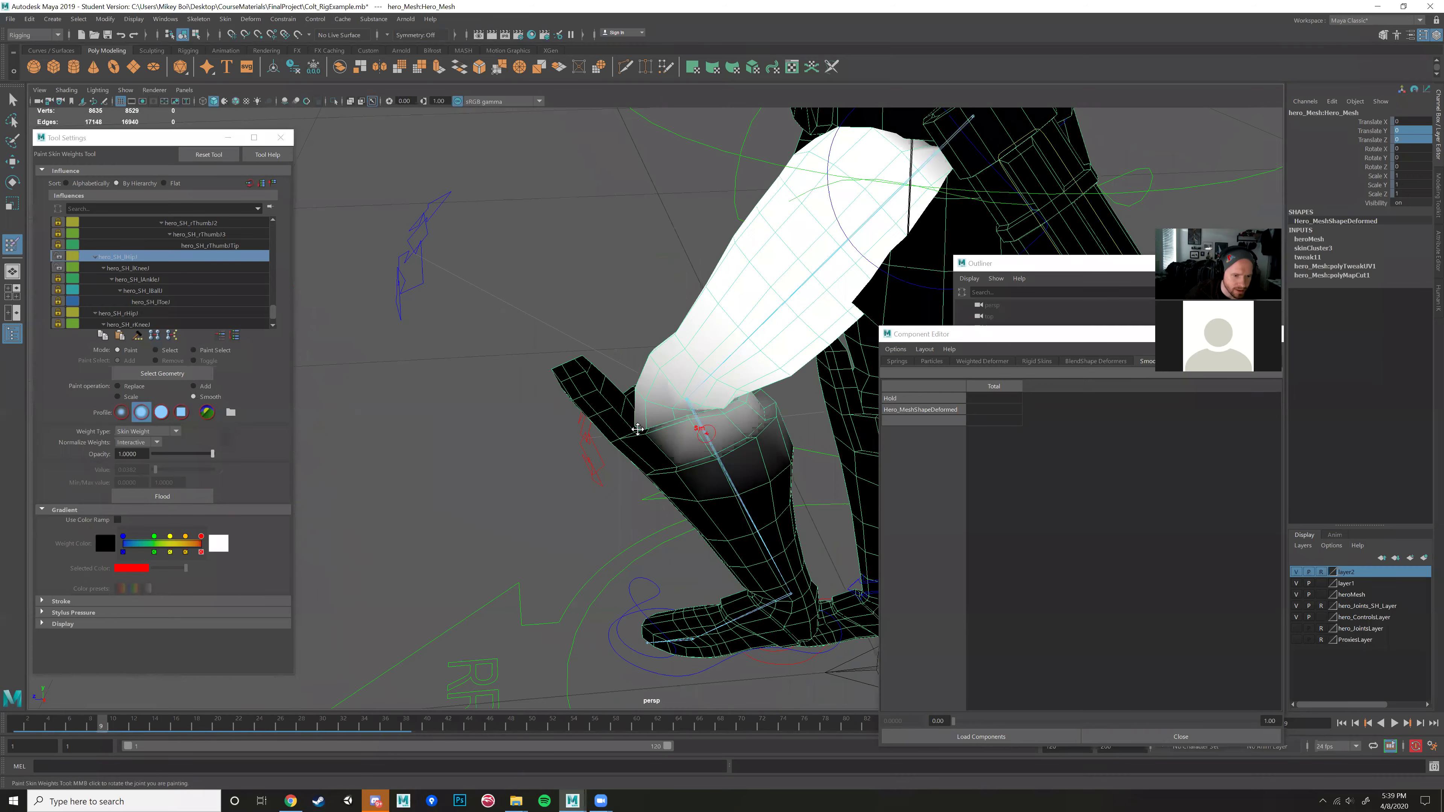
alt+drag(560, 397, 529, 375)
alt+right_drag(540, 357, 565, 491)
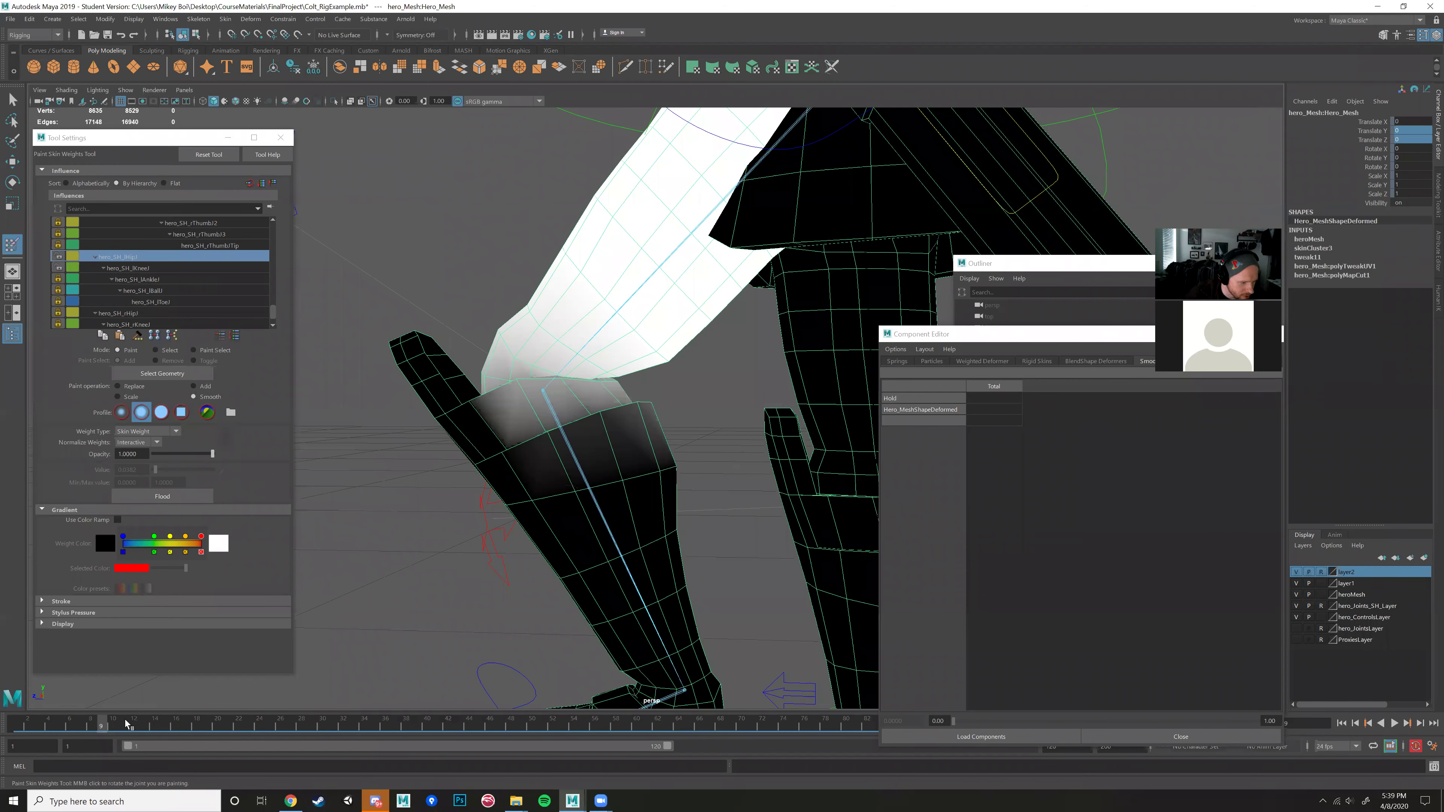
- Play and scrub the animation to frame 5 and check how the knee deforms from the front and side
key(alt+v)
mouse_move(132, 718)
mouse_down()
mouse_move(38, 708)
mouse_move(64, 707)
mouse_up()
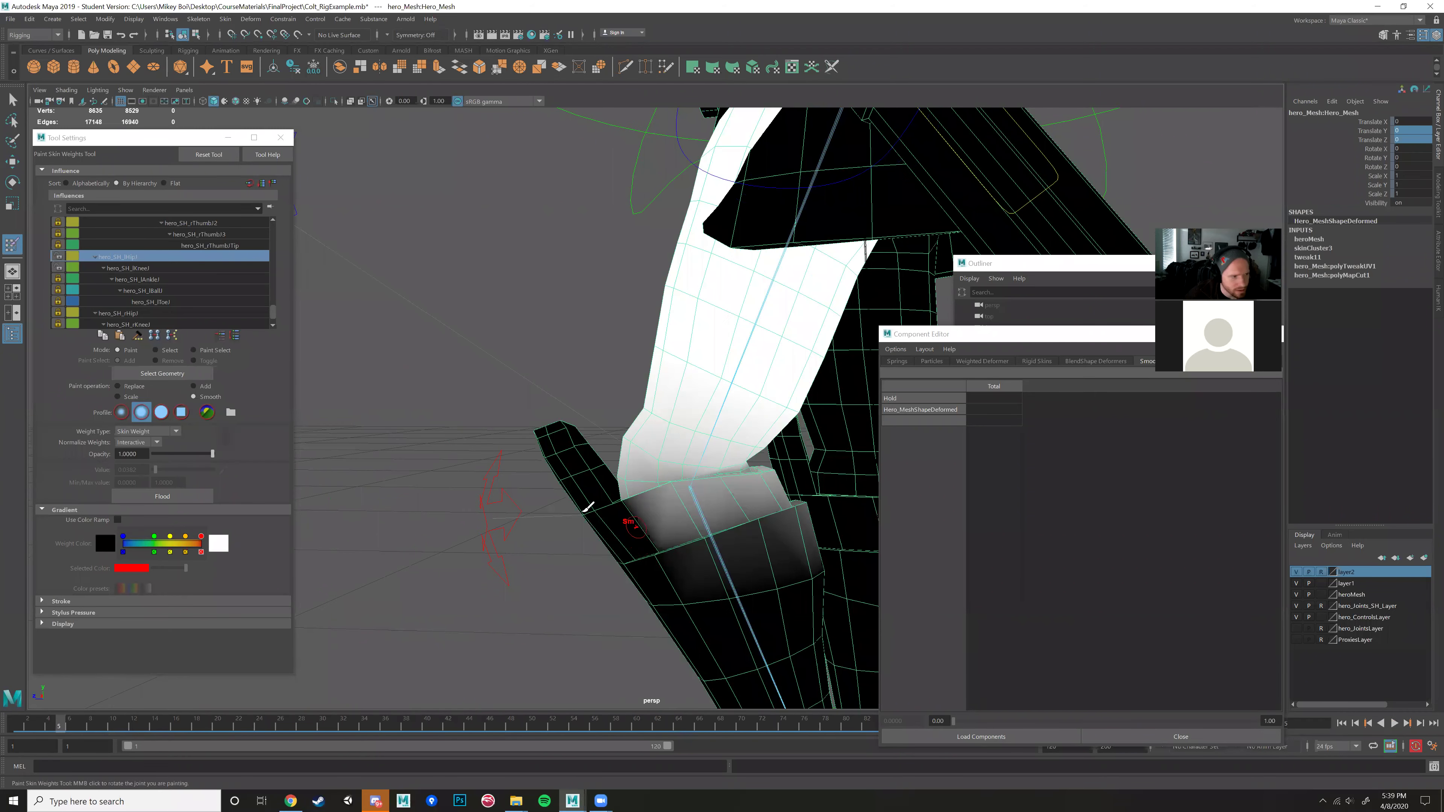
alt+drag(584, 510, 521, 504)
alt+right_drag(520, 487, 656, 500)
alt+drag(656, 500, 640, 488)
alt+middle_drag(640, 488, 631, 492)
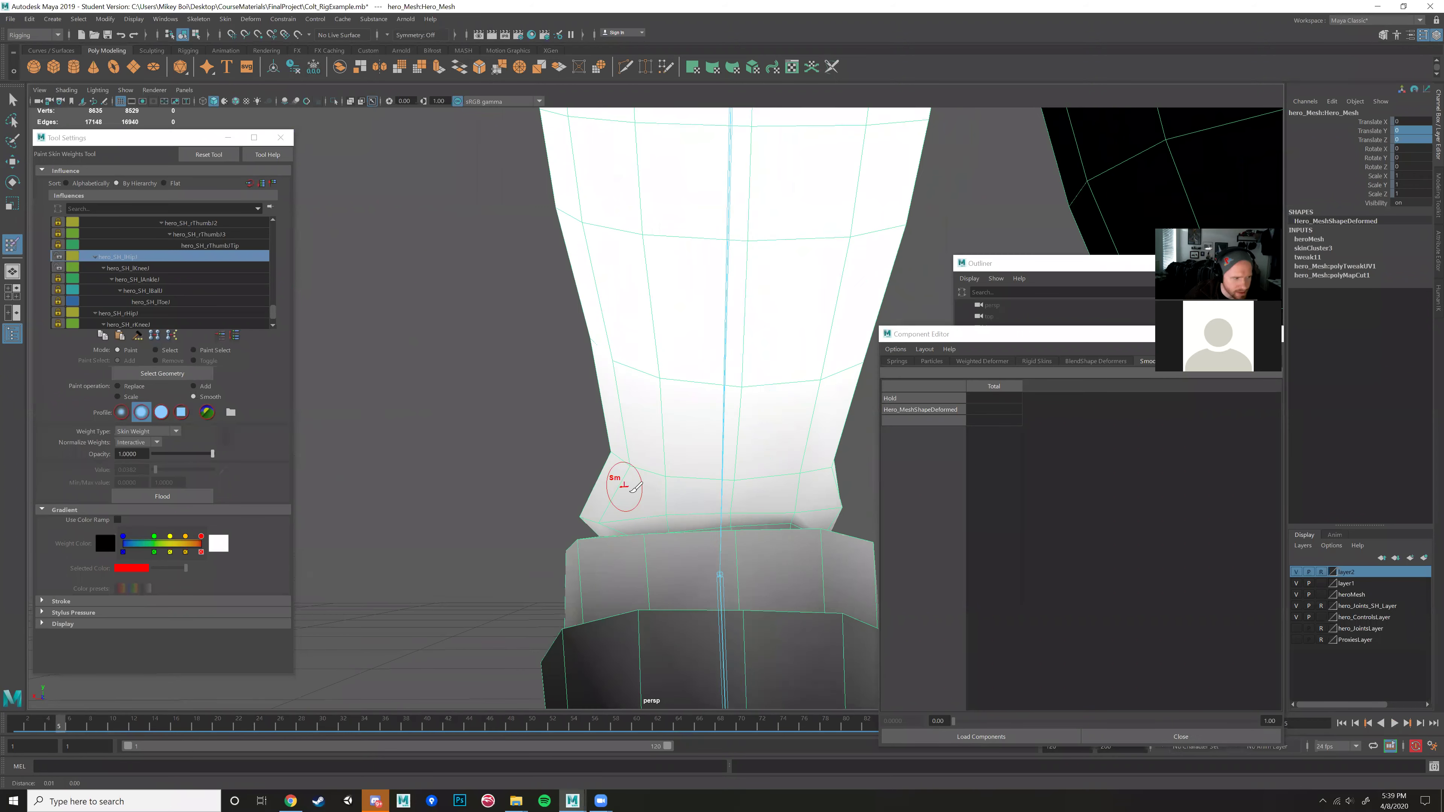
- Switch the influence to hero_SH_lKnee1 and smooth its weights on the lower thigh above the knee
alt+drag(635, 488, 299, 345)
click(128, 268)
mouse_move(723, 458)
alt+mouse_down()
mouse_move(716, 429)
mouse_move(762, 441)
mouse_move(748, 449)
mouse_move(641, 407)
mouse_move(793, 386)
mouse_move(702, 374)
alt+mouse_up()
click(704, 370)
click(714, 365)
mouse_move(616, 413)
alt+mouse_down()
mouse_move(719, 409)
mouse_move(635, 346)
alt+mouse_up()
click(717, 356)
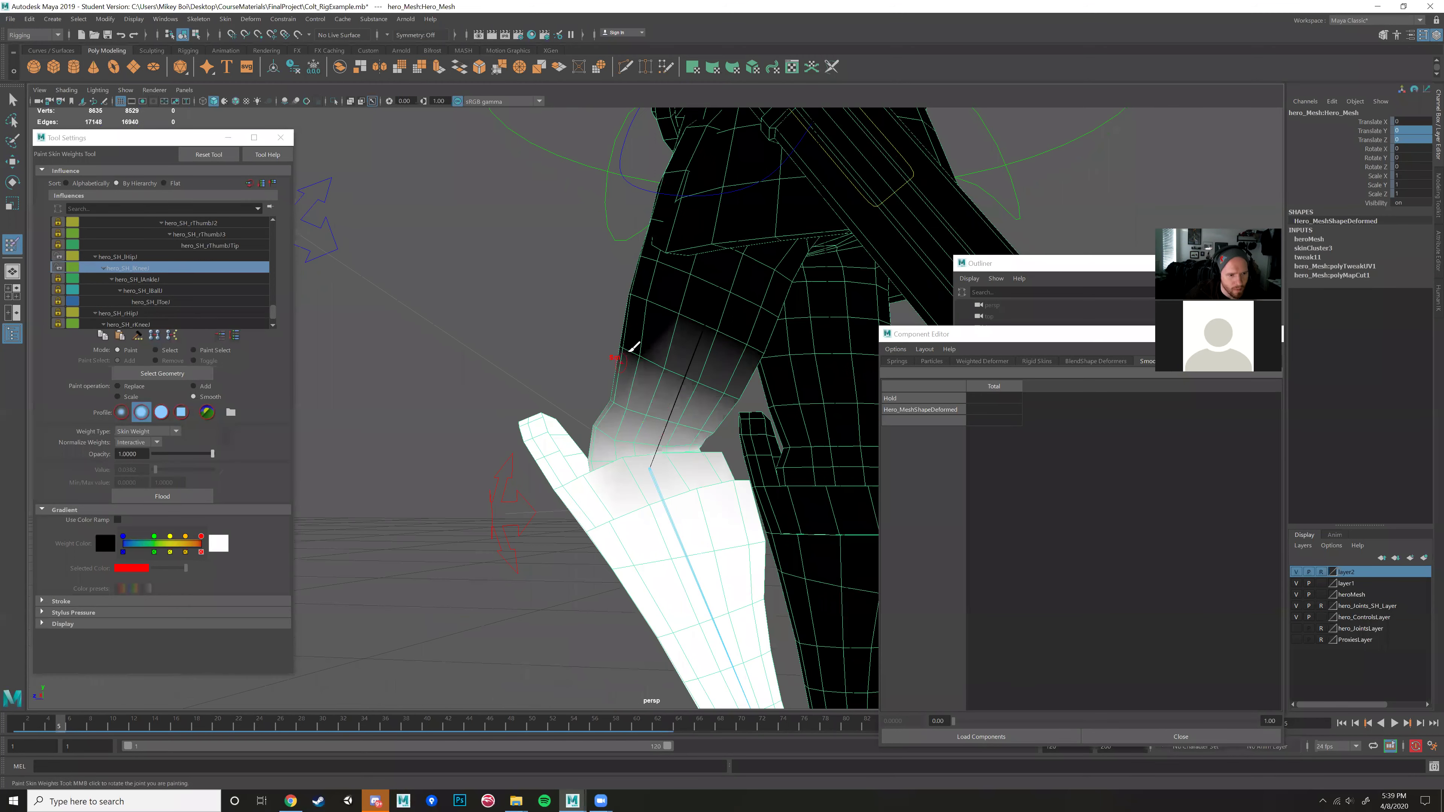
- Display the hip and ankle influences, scrub and play the animation to check the leg's bend, and stop at frame 10
click(117, 256)
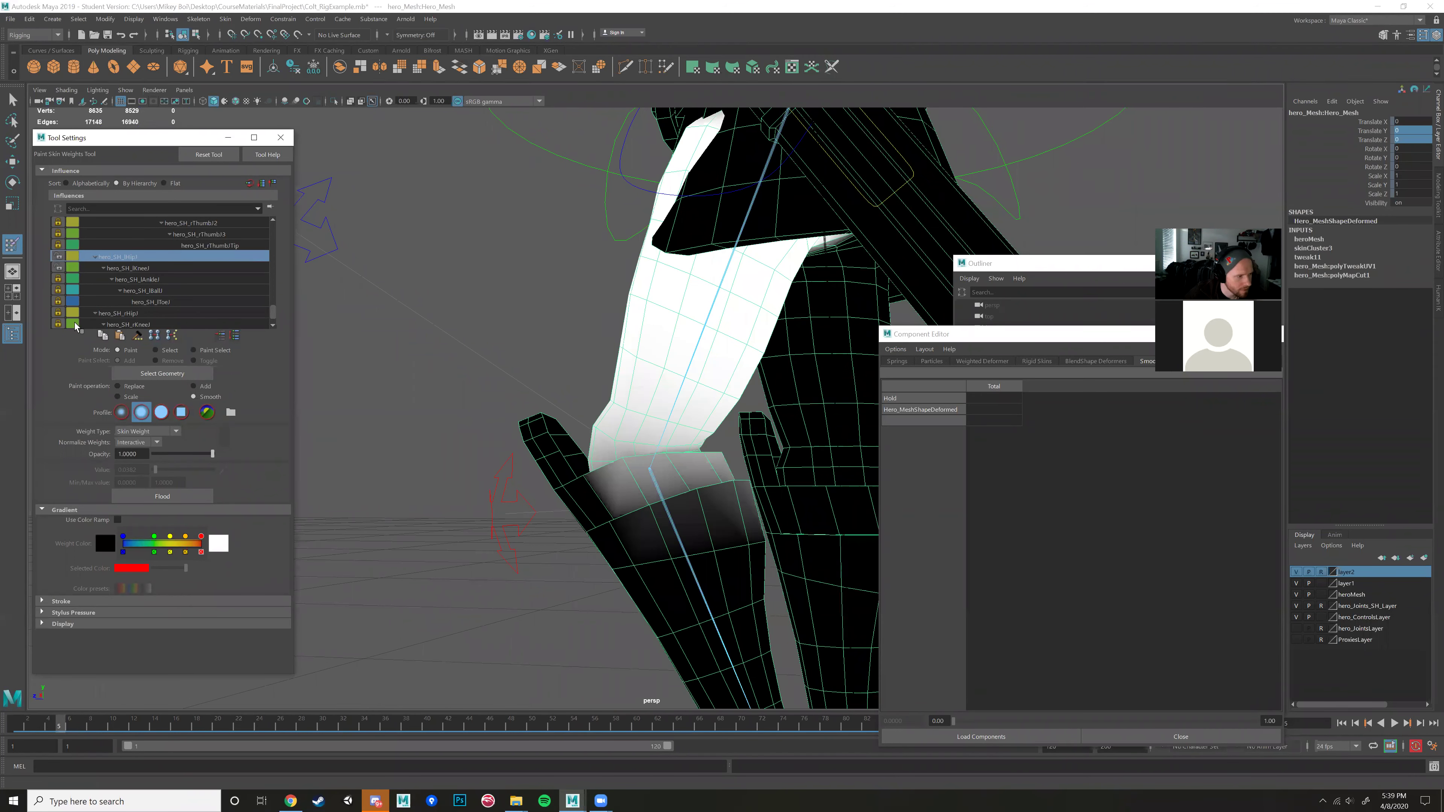
click(132, 281)
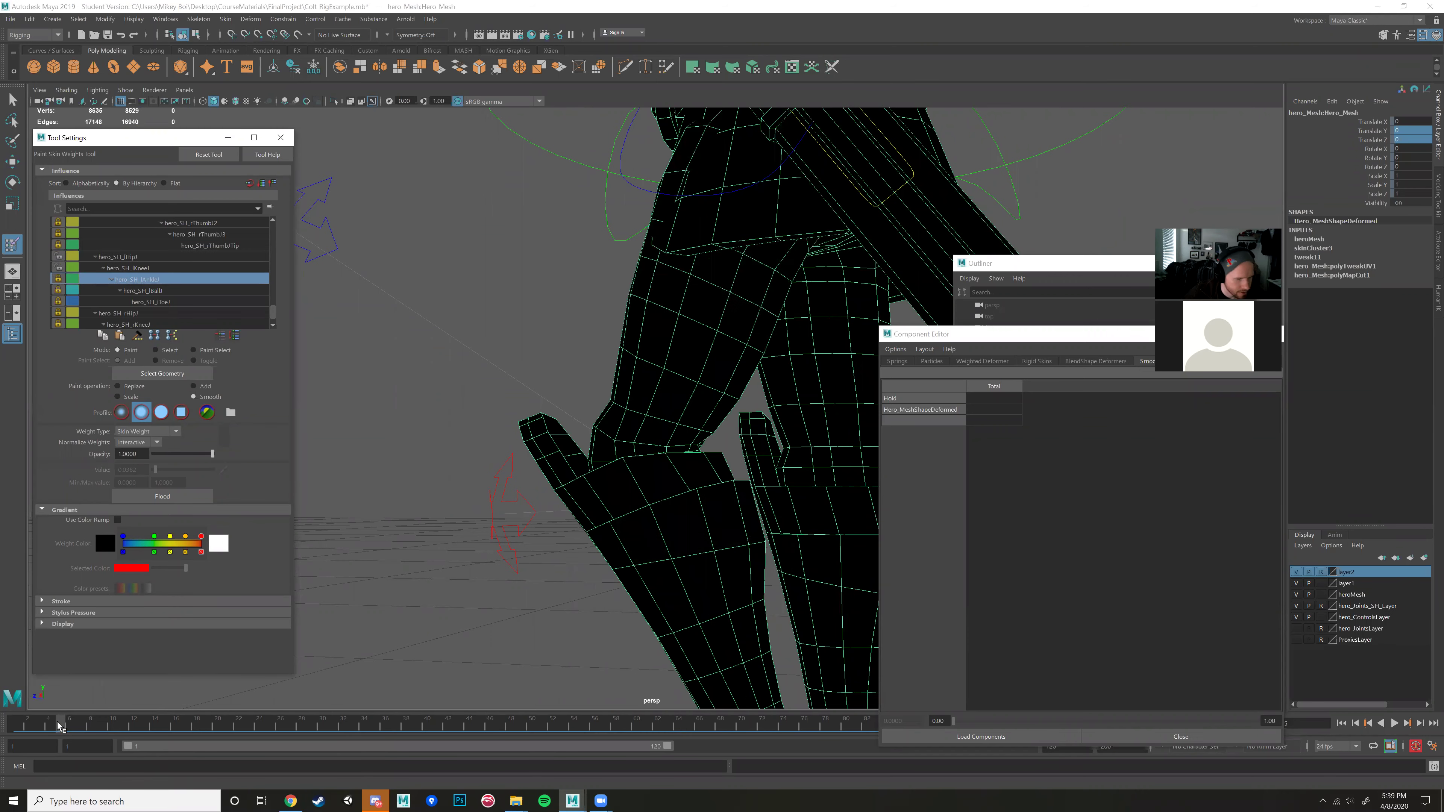
key(alt+v)
drag(73, 712, 132, 712)
alt+drag(534, 364, 650, 443)
alt+middle_drag(668, 401, 699, 347)
drag(116, 726, 83, 708)
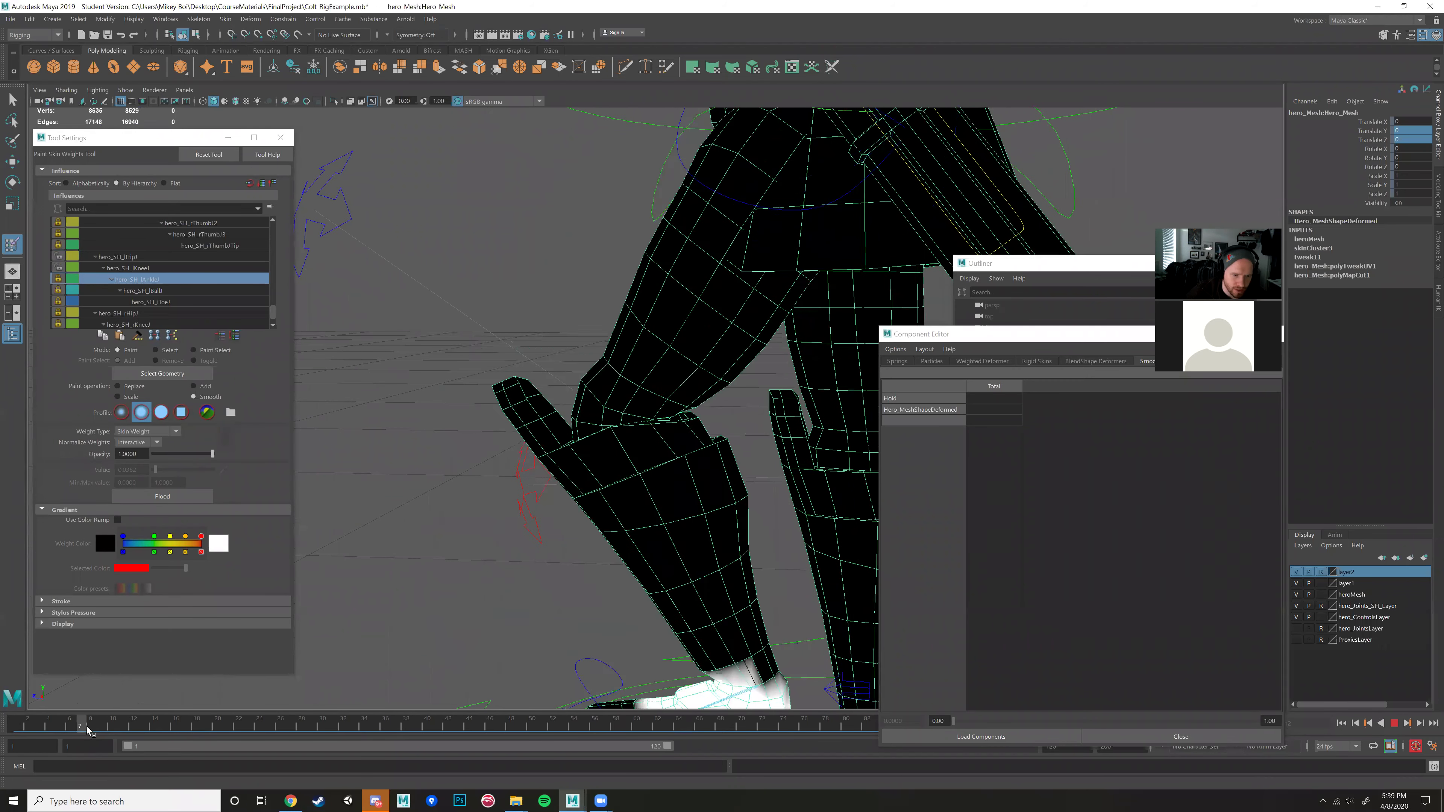
key(alt+v)
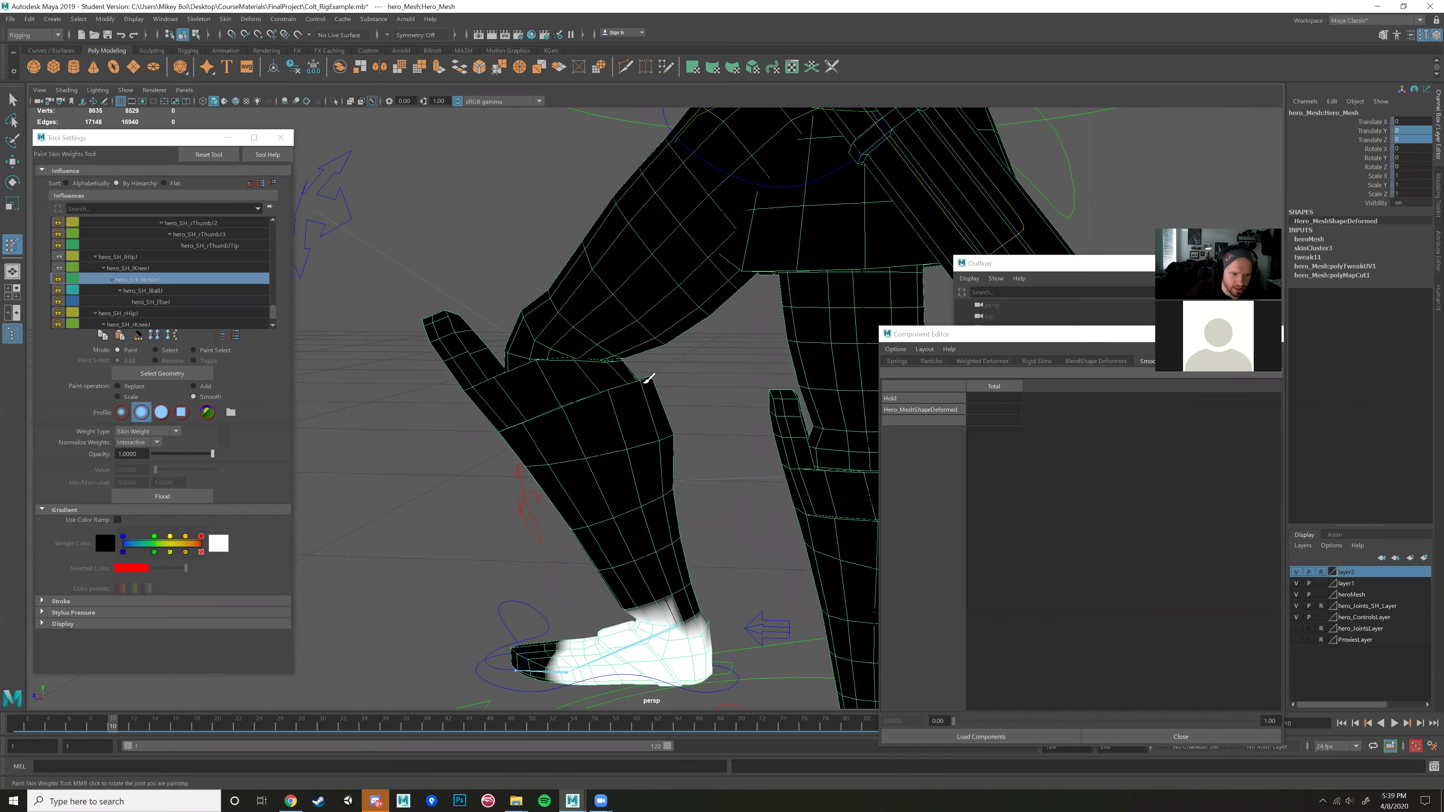
- Examine the hero_SH_lAnkle1 weights on the left foot and lower leg
alt+middle_drag(676, 463, 688, 233)
alt+middle_drag(748, 493, 733, 432)
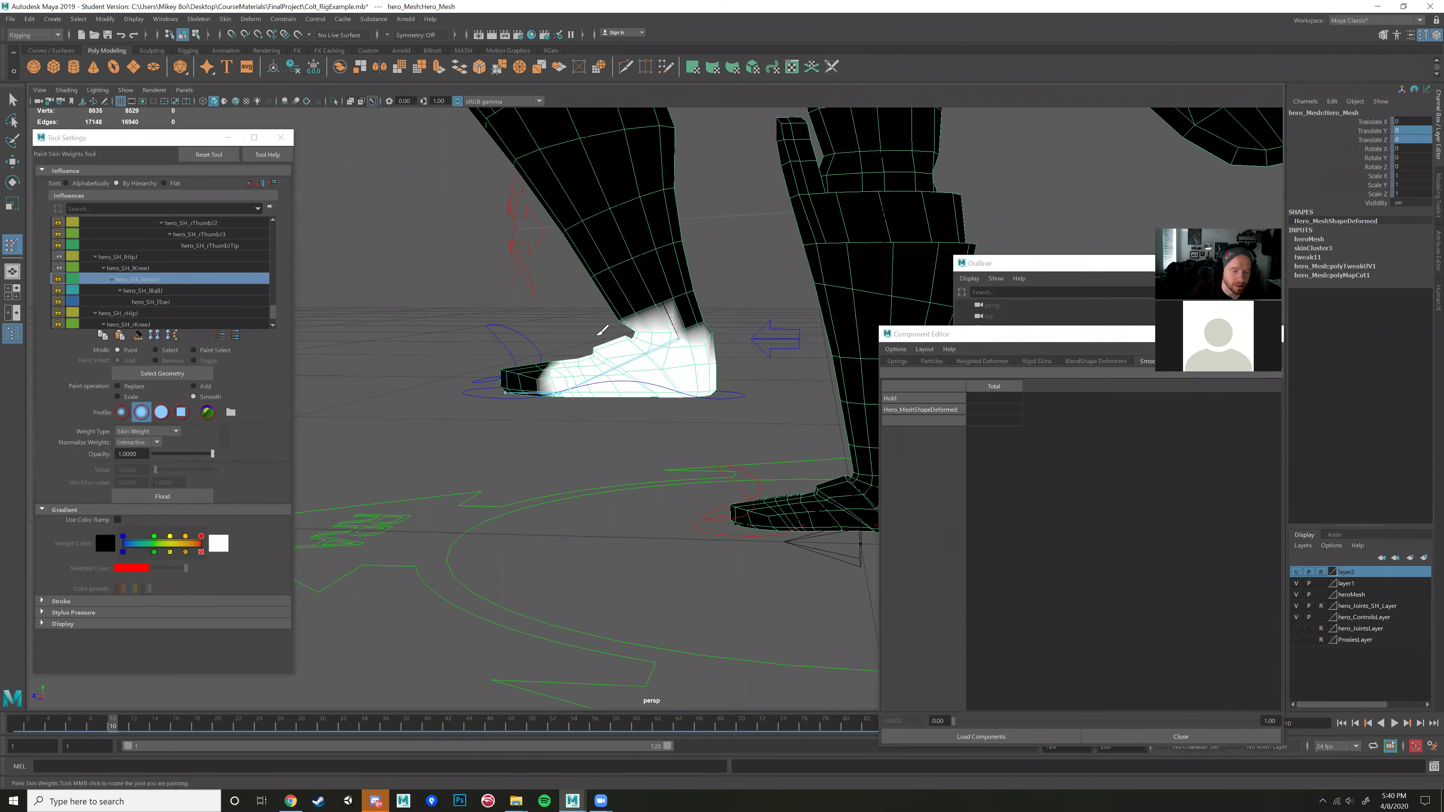
click(59, 256)
click(59, 256)
alt+middle_drag(429, 568, 455, 706)
scroll(670, 312, down, 3)
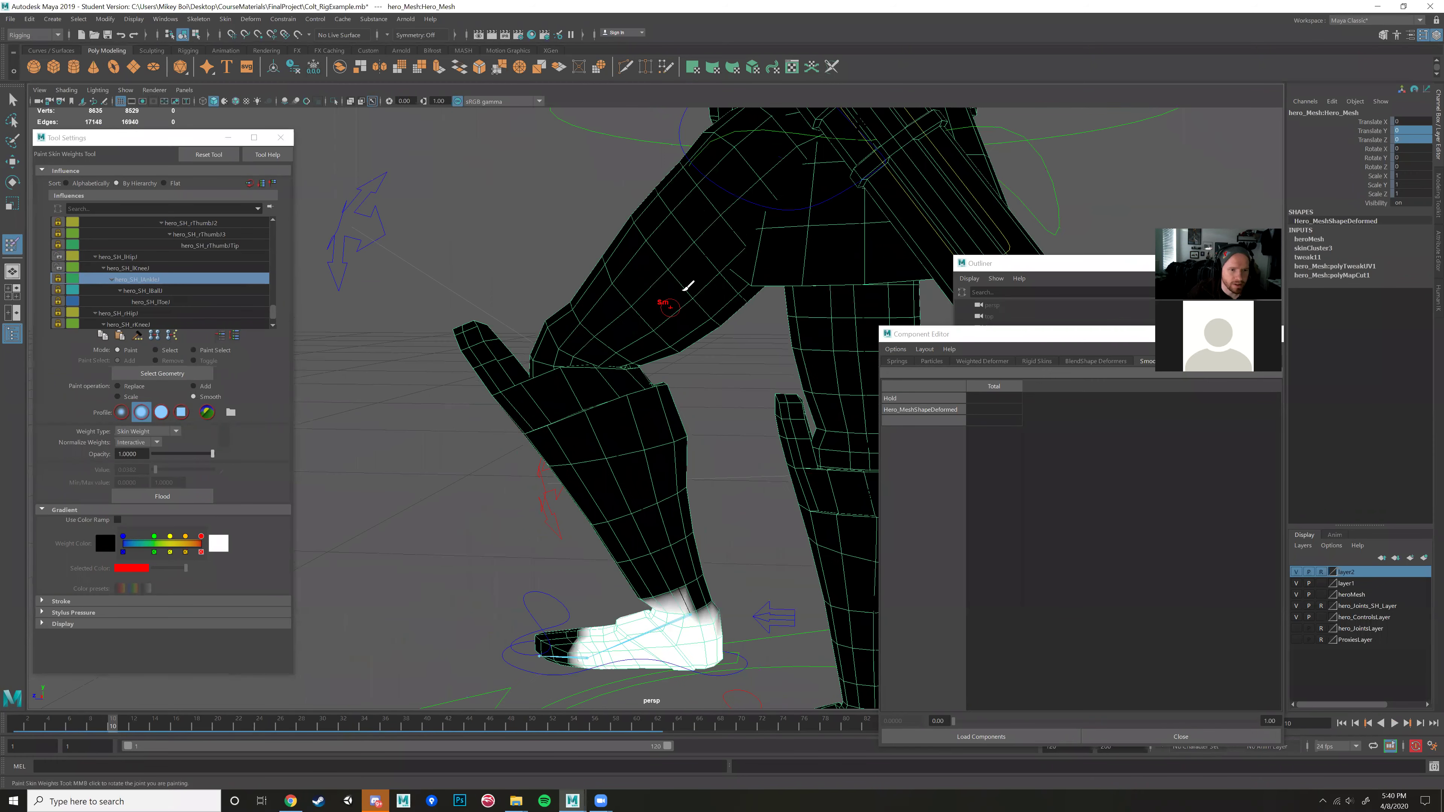
- Switch the influence to hero_SH_lHip1 and examine its weights from the top of the thigh down to the back of the knee
alt+middle_drag(684, 287, 687, 364)
click(135, 256)
scroll(703, 442, up, 6)
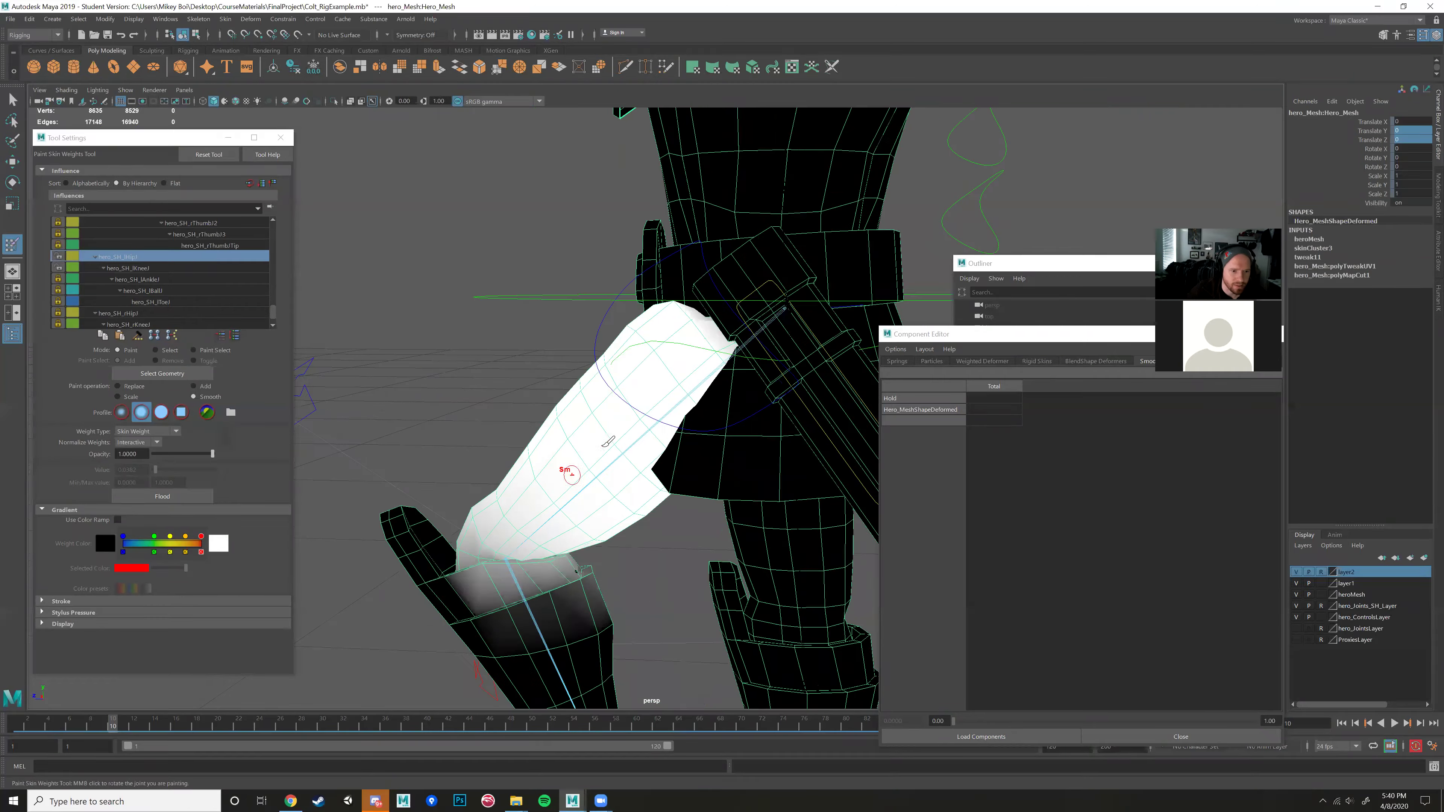
scroll(705, 419, up, 3)
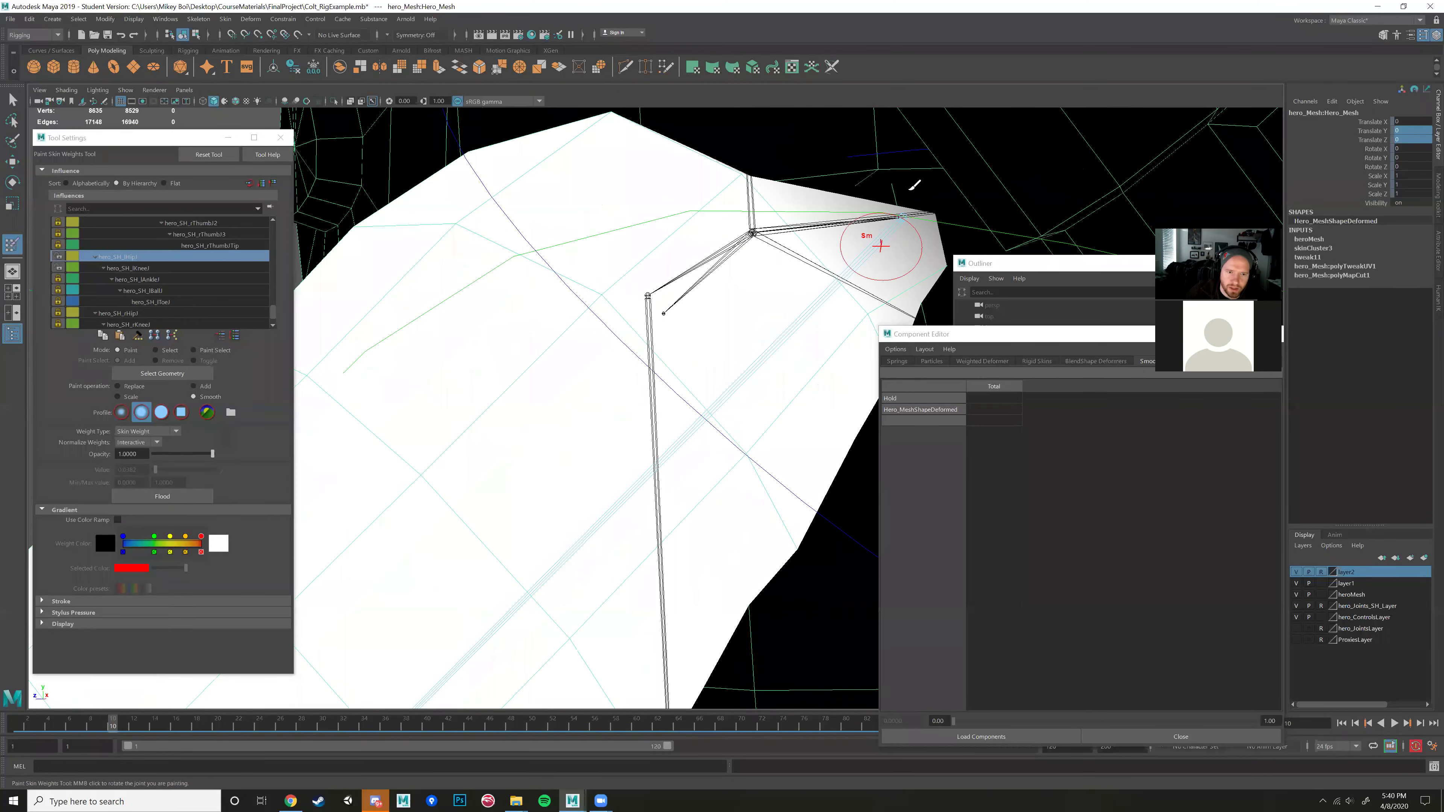
scroll(796, 319, down, 3)
scroll(768, 376, down, 4)
alt+drag(744, 387, 687, 417)
scroll(686, 416, up, 2)
alt+middle_drag(686, 417, 716, 321)
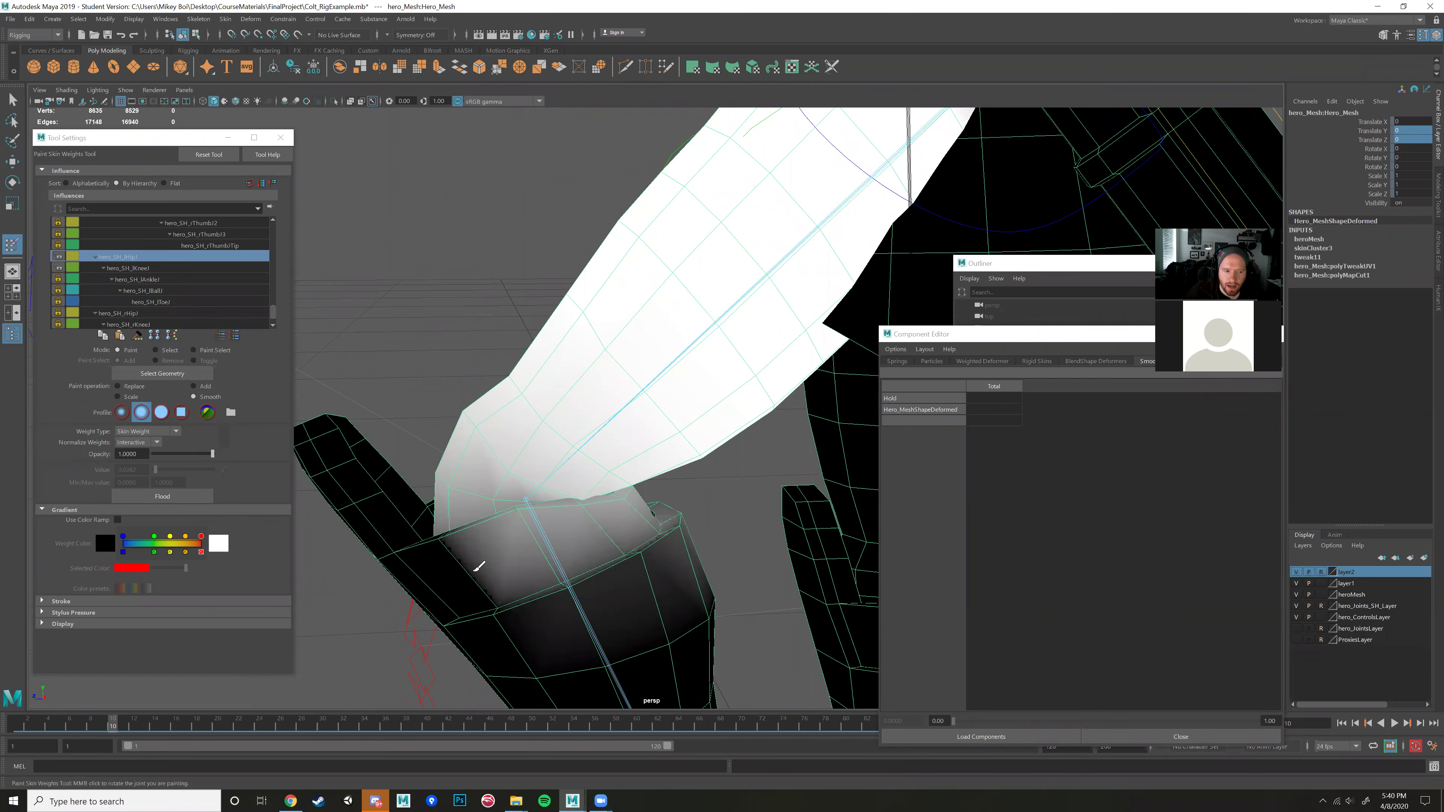
mouse_move(622, 460)
alt+mouse_down()
mouse_move(728, 435)
mouse_move(804, 449)
mouse_move(780, 454)
alt+mouse_up()
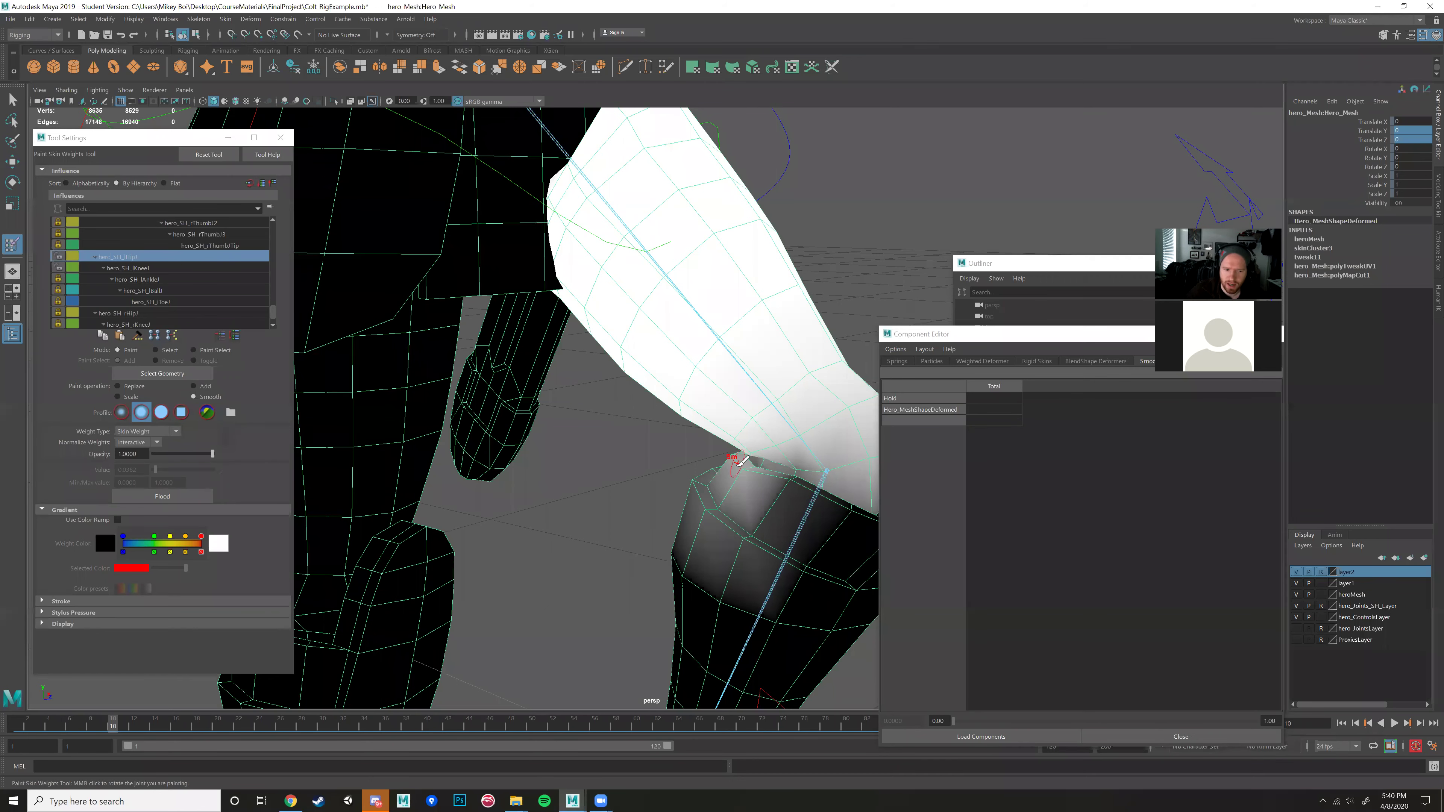
alt+drag(677, 434, 243, 278)
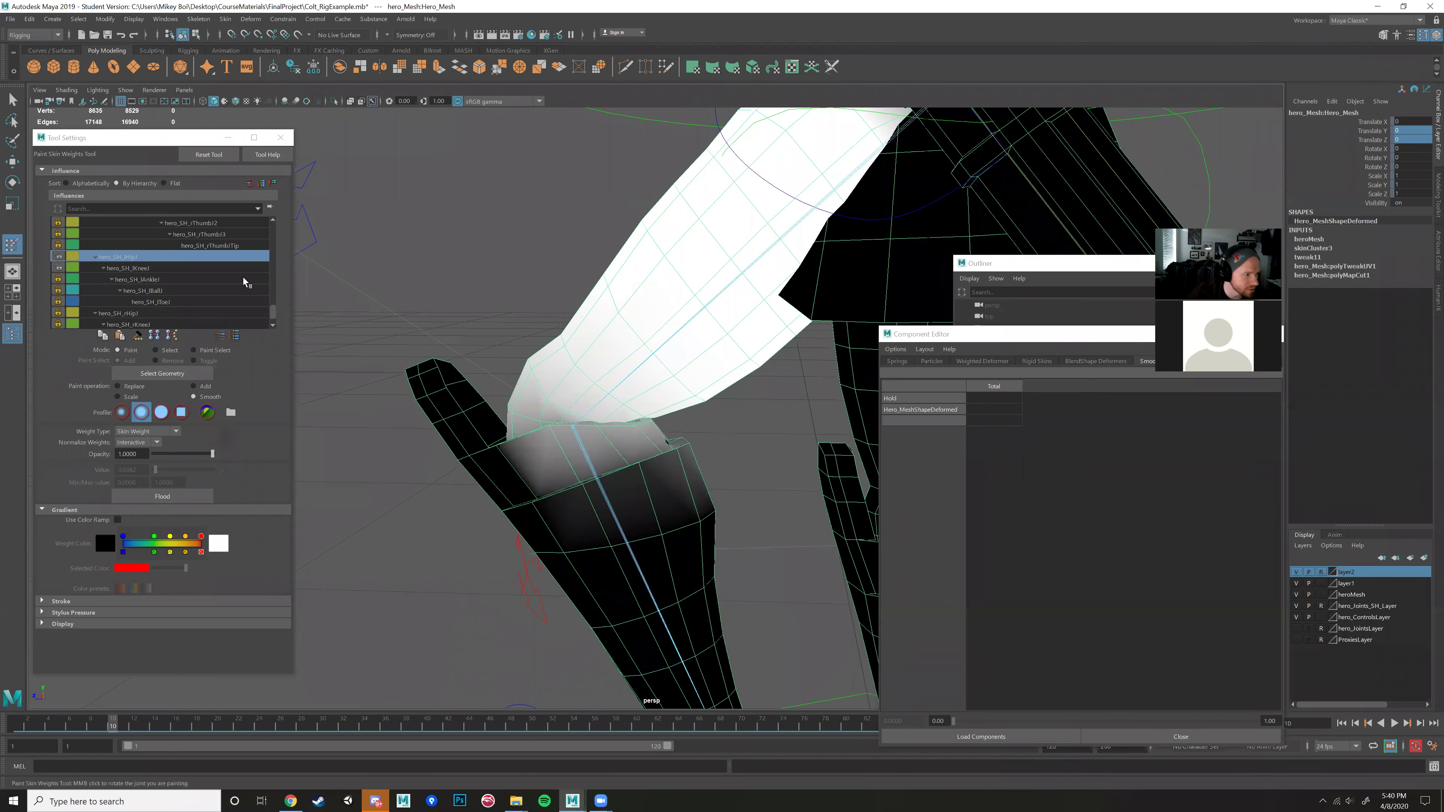
- Lock the hero_SH_lHip1 weights, unlock hero_SH_lAnkle1 and make the ankle joint the active influence
click(59, 258)
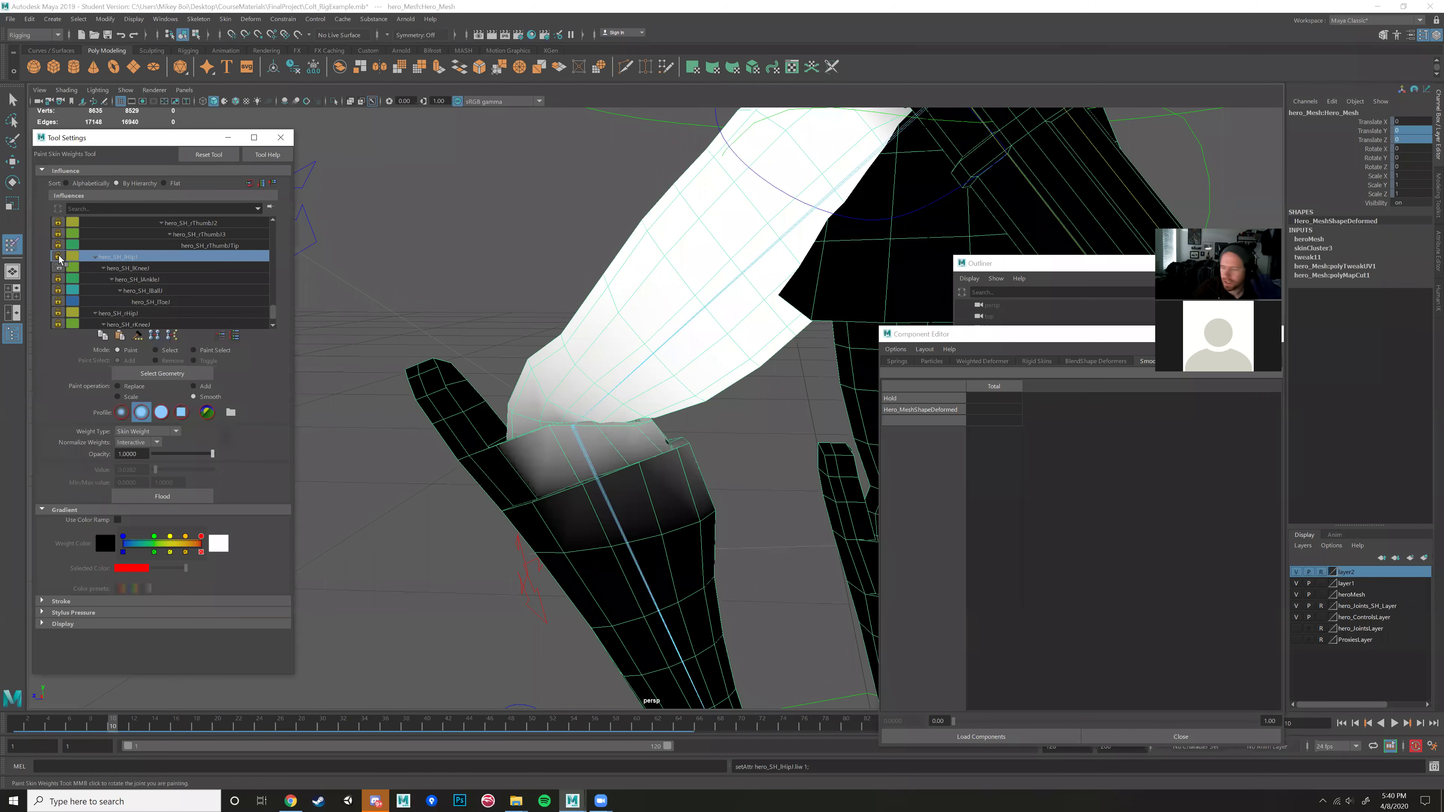
click(58, 279)
click(141, 281)
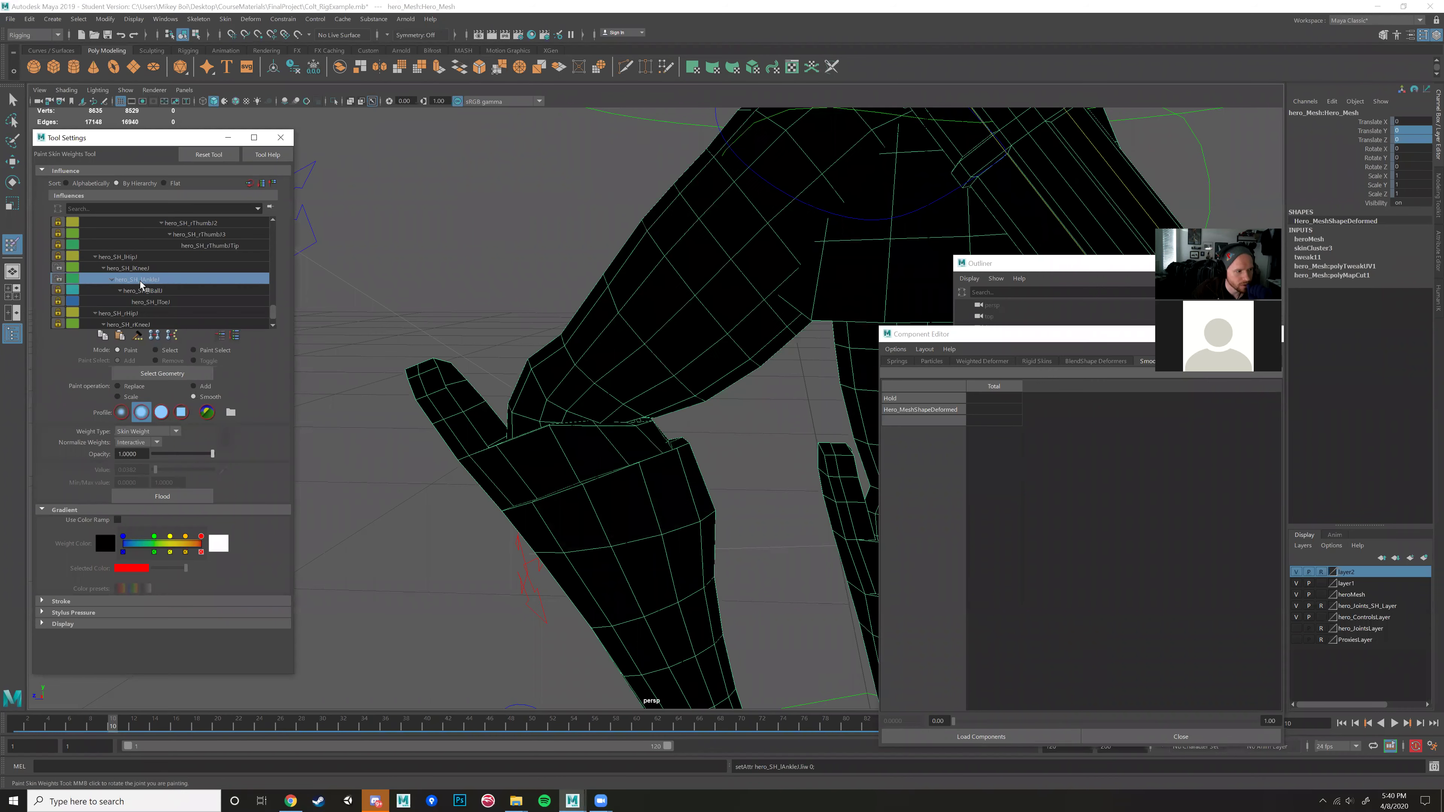
scroll(591, 510, down, 3)
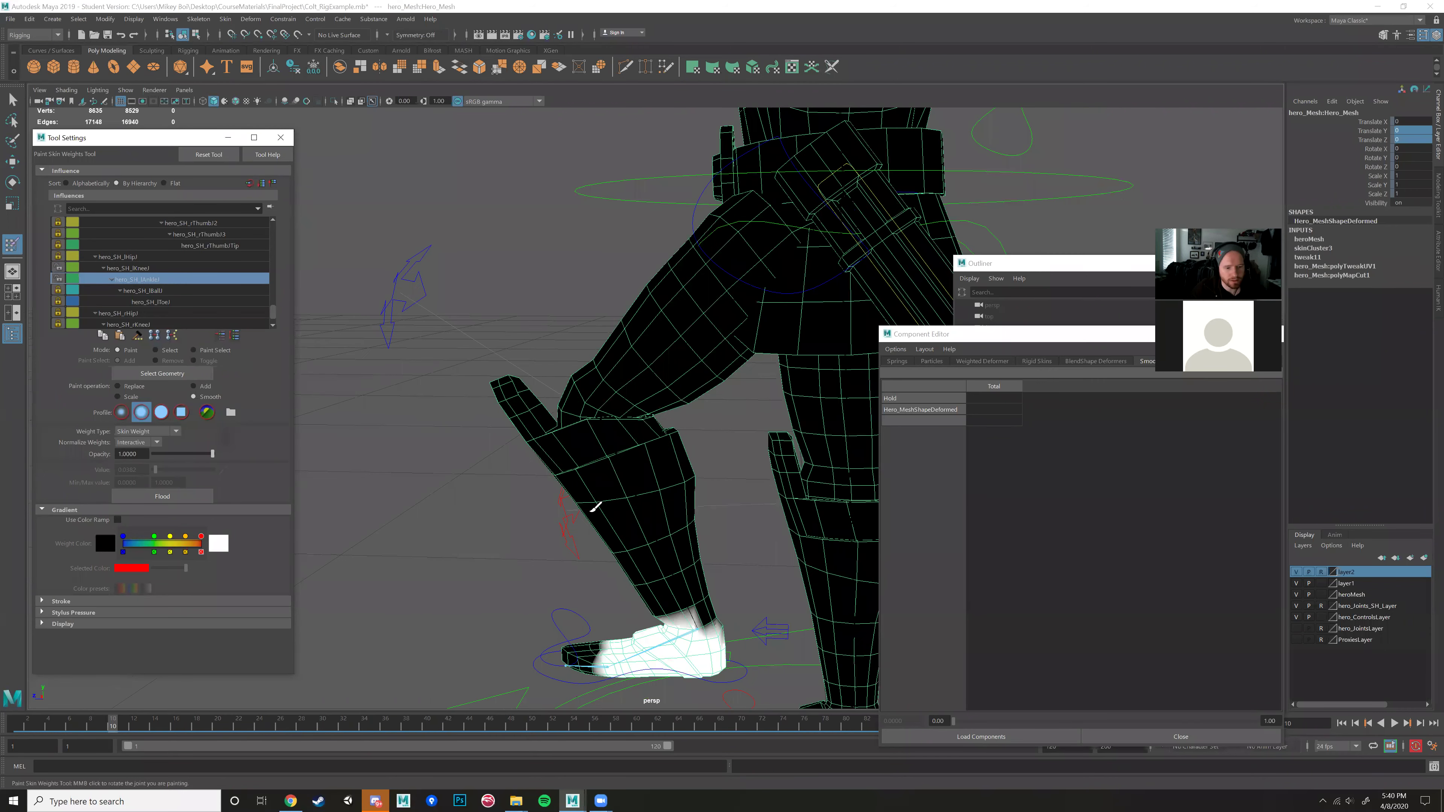
- Compare the knee and ankle influences around the left ankle, reverting the camera moves that lose sight of the foot
alt+middle_drag(691, 512, 698, 388)
scroll(660, 332, up, 6)
scroll(698, 389, up, 3)
mouse_move(703, 385)
alt+mouse_down()
mouse_move(738, 361)
mouse_move(831, 352)
mouse_move(637, 375)
mouse_move(609, 348)
mouse_move(589, 362)
alt+mouse_up()
click(136, 268)
click(145, 279)
alt+drag(666, 421, 734, 545)
alt+drag(645, 547, 313, 380)
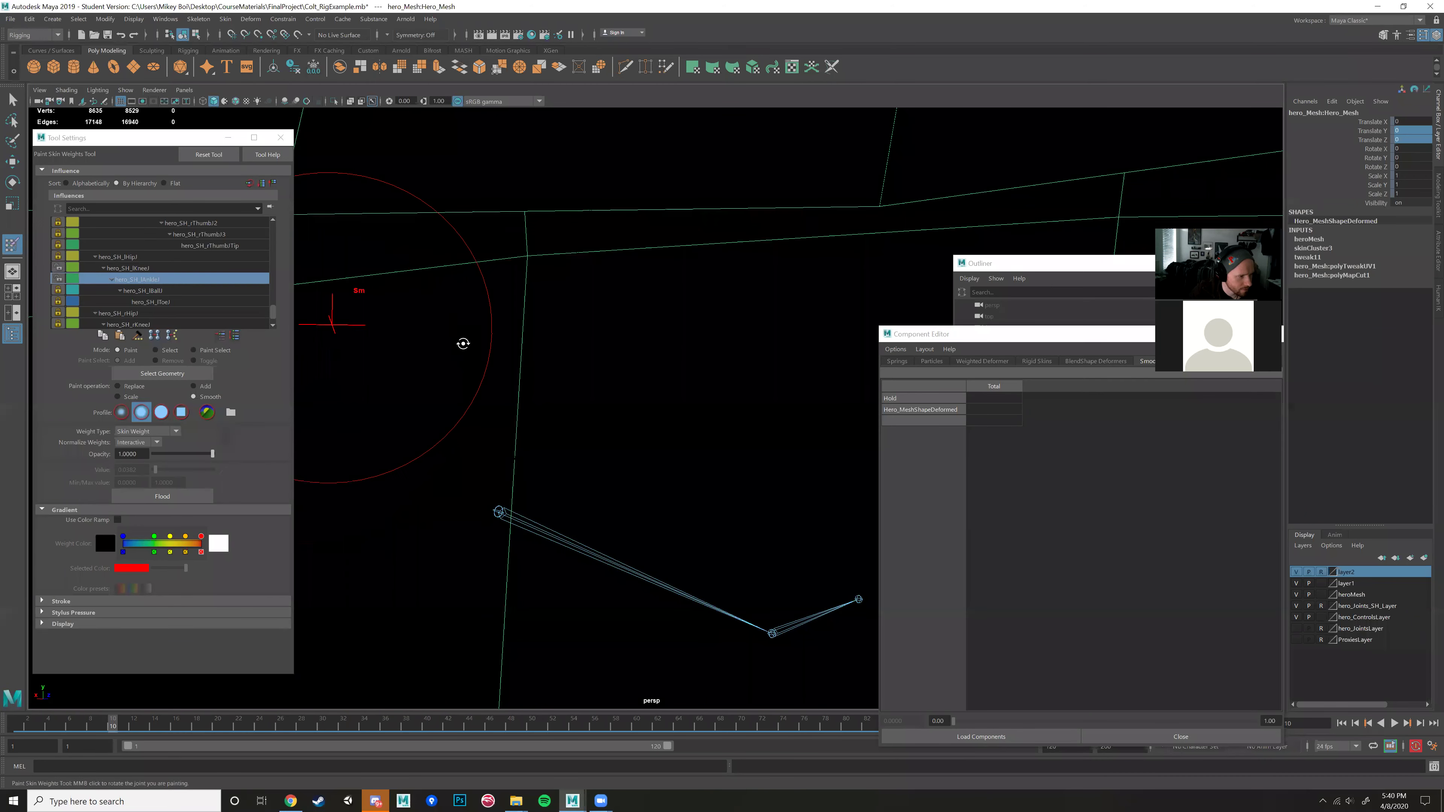
key(bracketleft)
key(bracketleft)
key(bracketleft)
key(bracketleft)
key(bracketleft)
key(bracketleft)
key(bracketleft)
key(bracketleft)
key(bracketleft)
key(bracketleft)
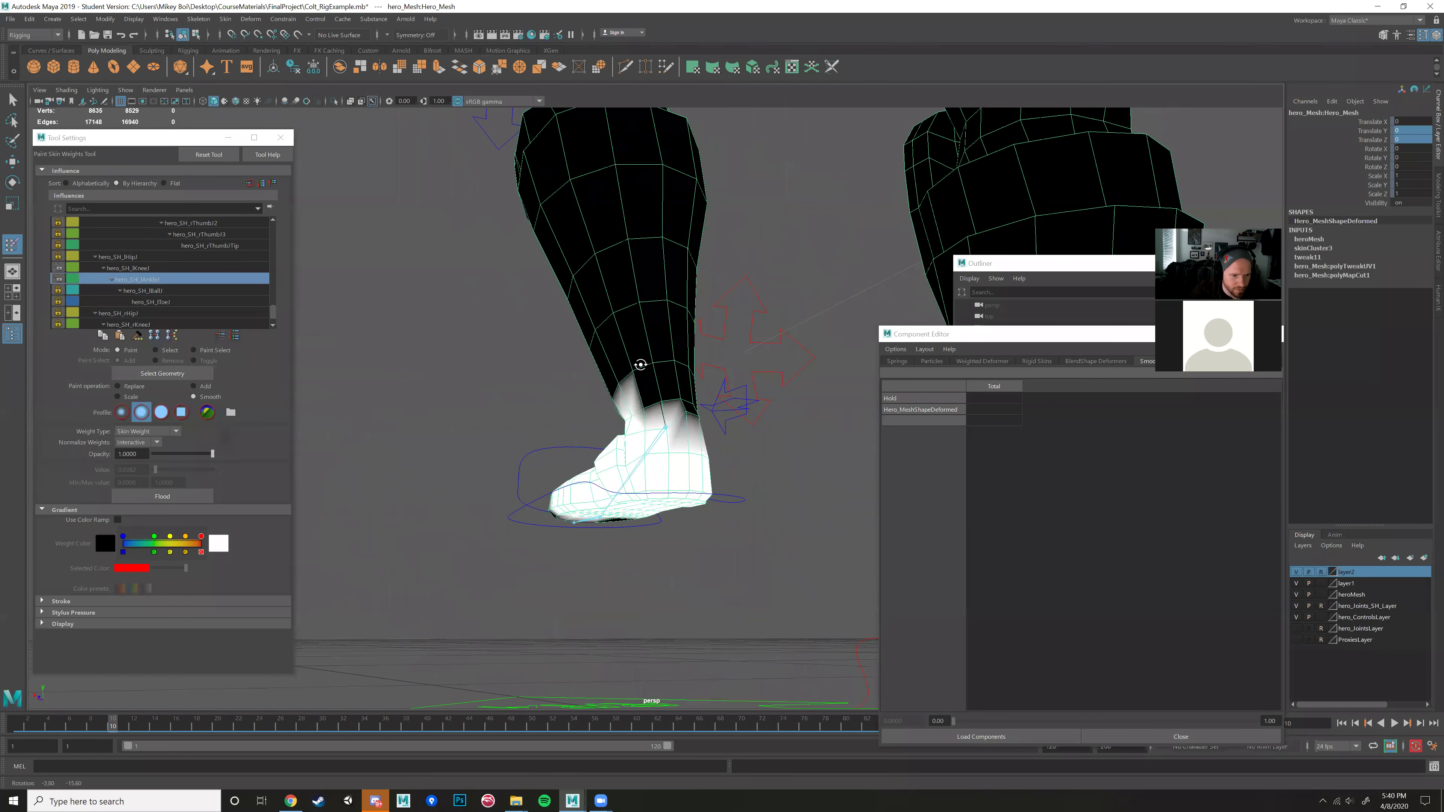
- Choose hero_SH_lKnee1 as the influence, reselect the hero mesh, resume Paint Skin Weights and reveal the active joint in the influence list
alt+drag(680, 458, 204, 318)
click(129, 268)
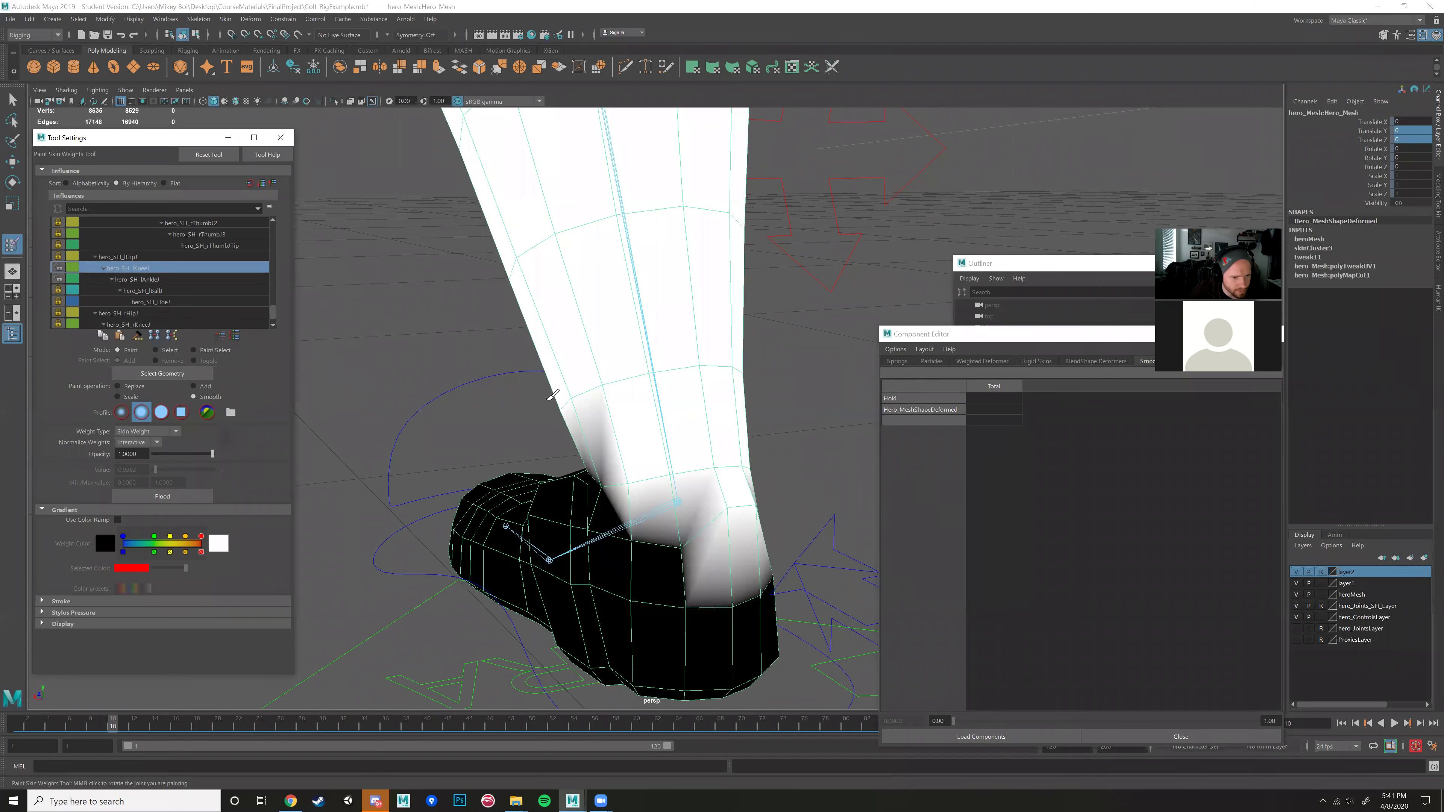
alt+drag(618, 569, 696, 623)
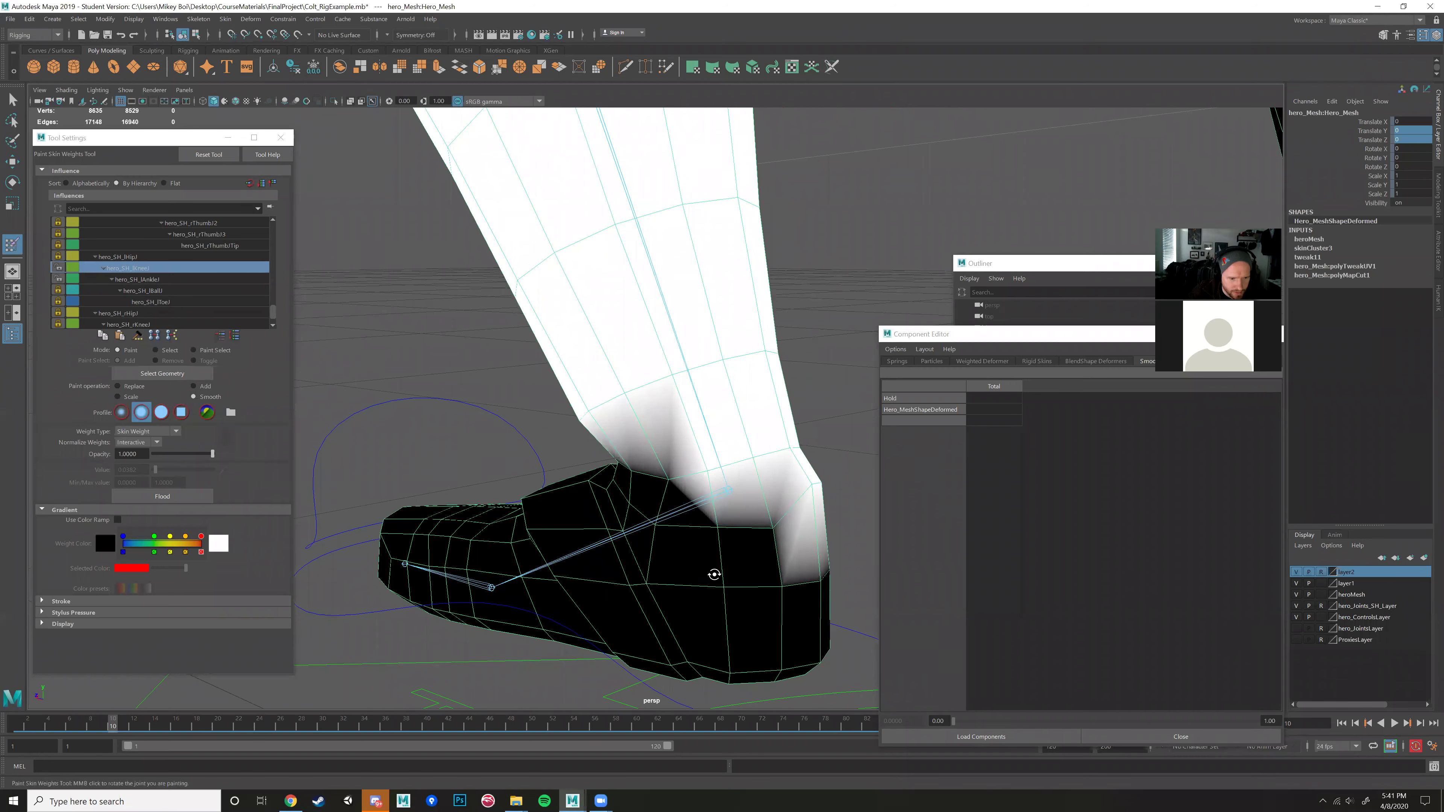
alt+drag(715, 574, 701, 540)
key(w)
click(515, 330)
click(560, 285)
mouse_move(563, 285)
right_down()
mouse_move(540, 293)
mouse_move(489, 269)
right_up()
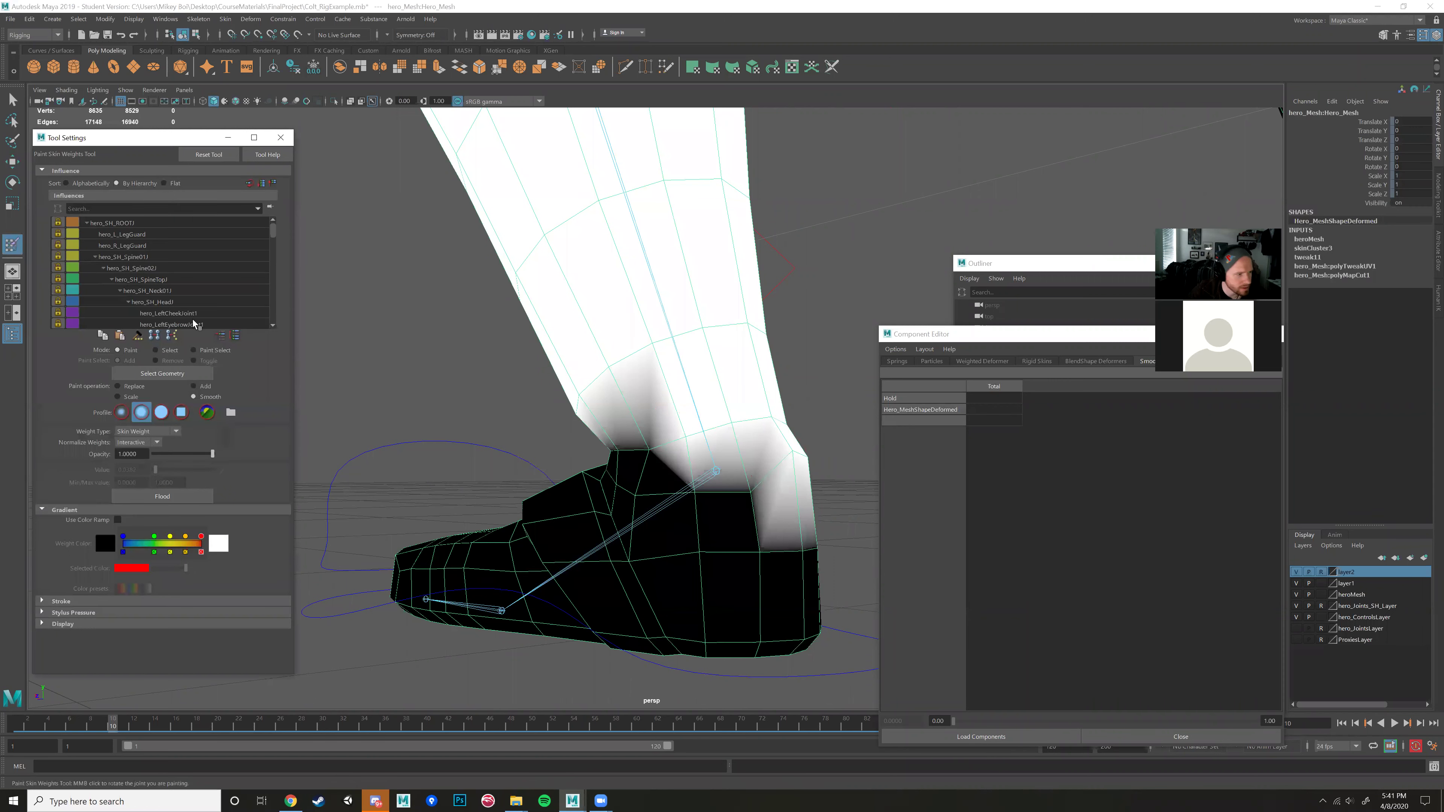
scroll(153, 254, down, 2)
scroll(176, 277, down, 1)
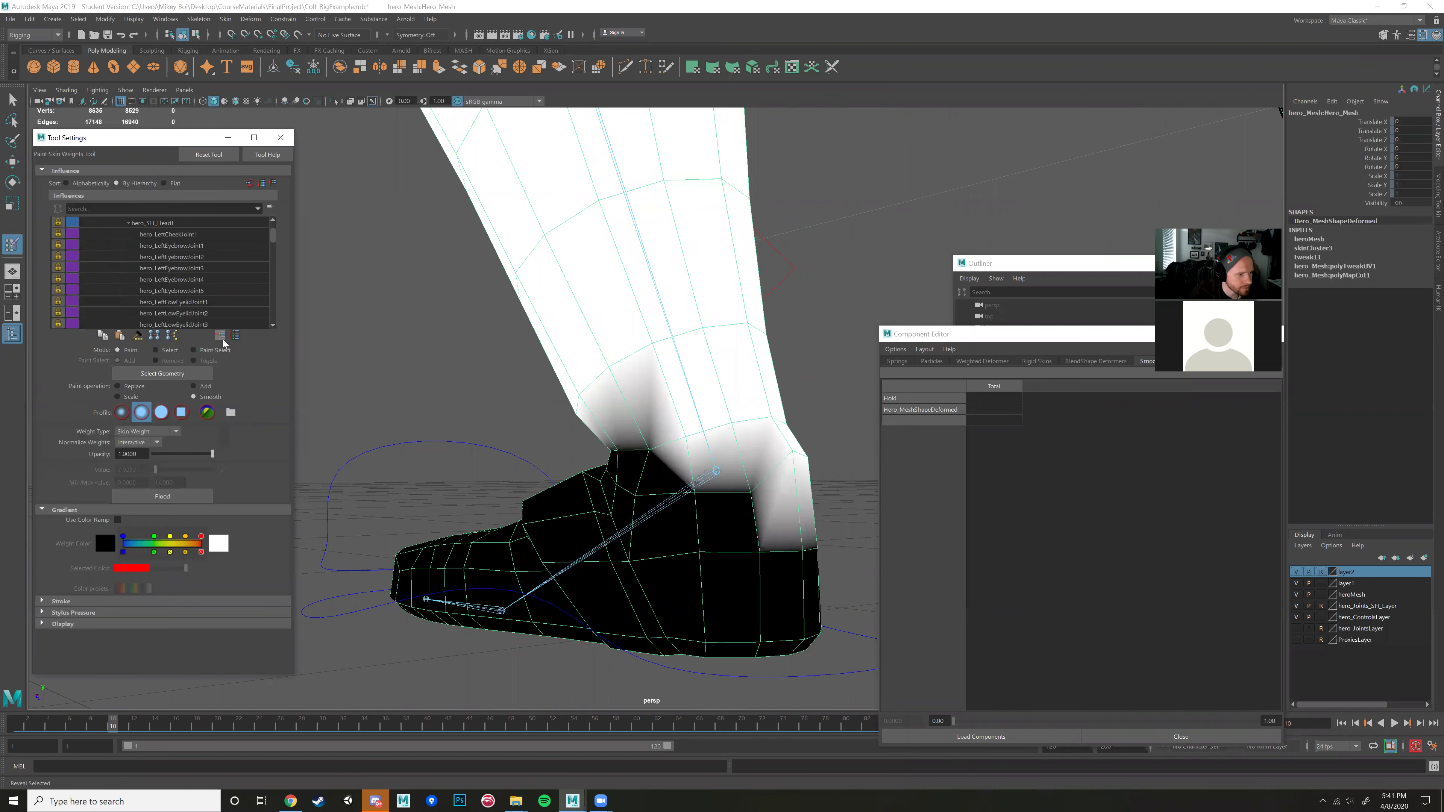
click(222, 336)
- Smooth the knee joint's weights across the side of the left ankle
drag(717, 501, 747, 498)
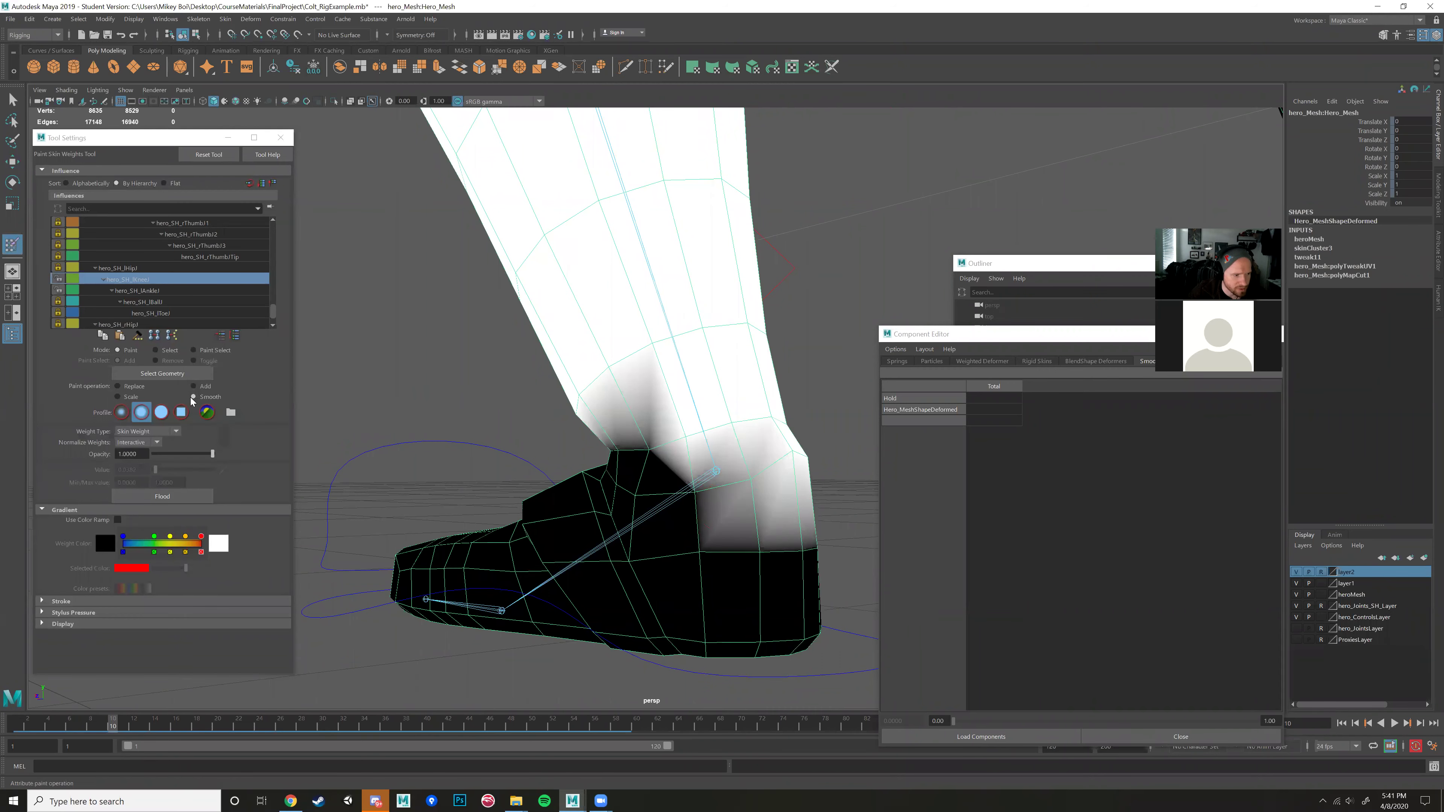
click(697, 486)
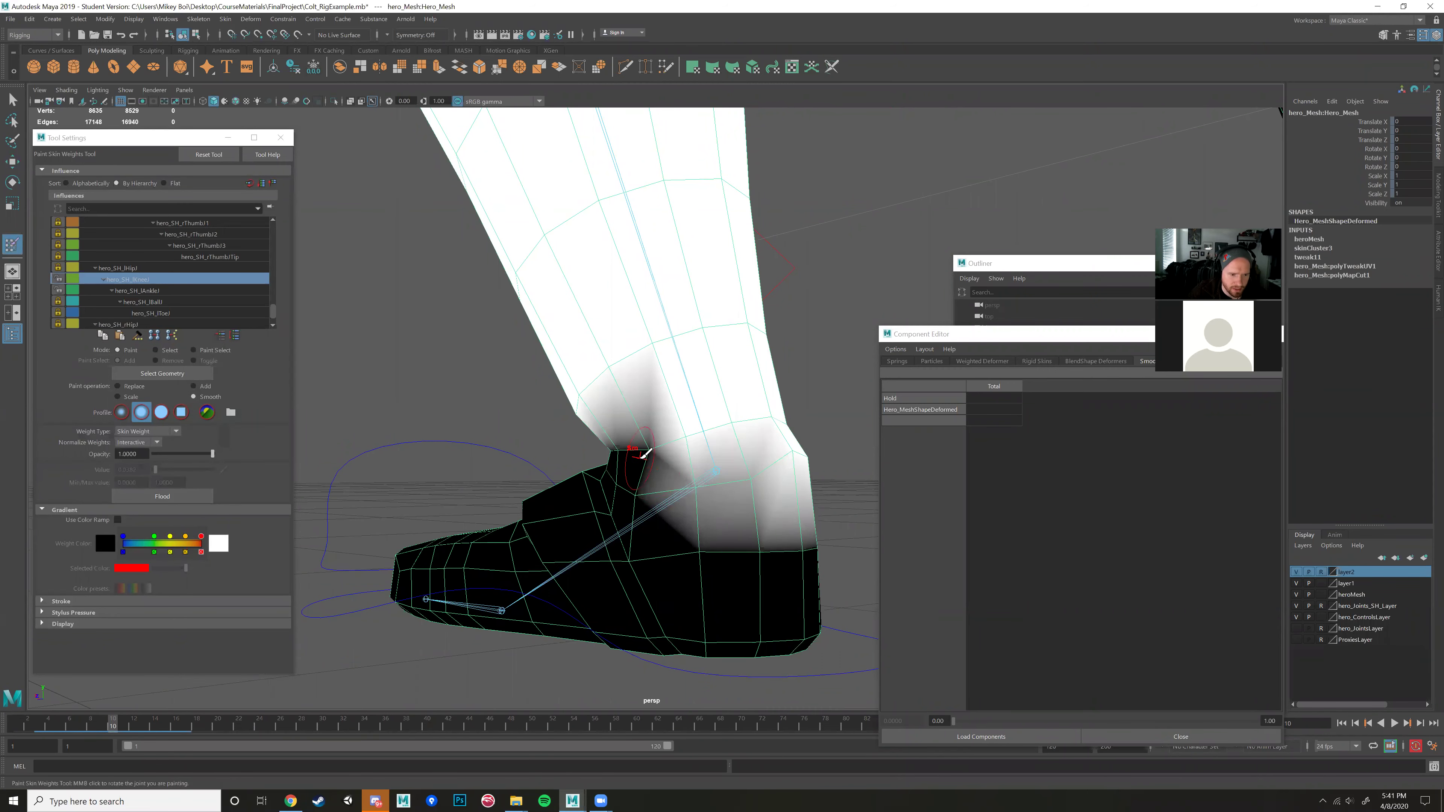
click(657, 463)
mouse_move(657, 462)
alt+mouse_down()
mouse_move(680, 455)
mouse_move(567, 448)
mouse_move(748, 429)
mouse_move(703, 455)
mouse_move(602, 433)
mouse_move(703, 473)
mouse_move(573, 484)
mouse_move(606, 487)
mouse_move(585, 487)
alt+mouse_up()
- Switch the influence to hero_SH_lAnkle1 and smooth its weights around the back of the ankle and lower shin
click(139, 290)
alt+drag(540, 412, 647, 412)
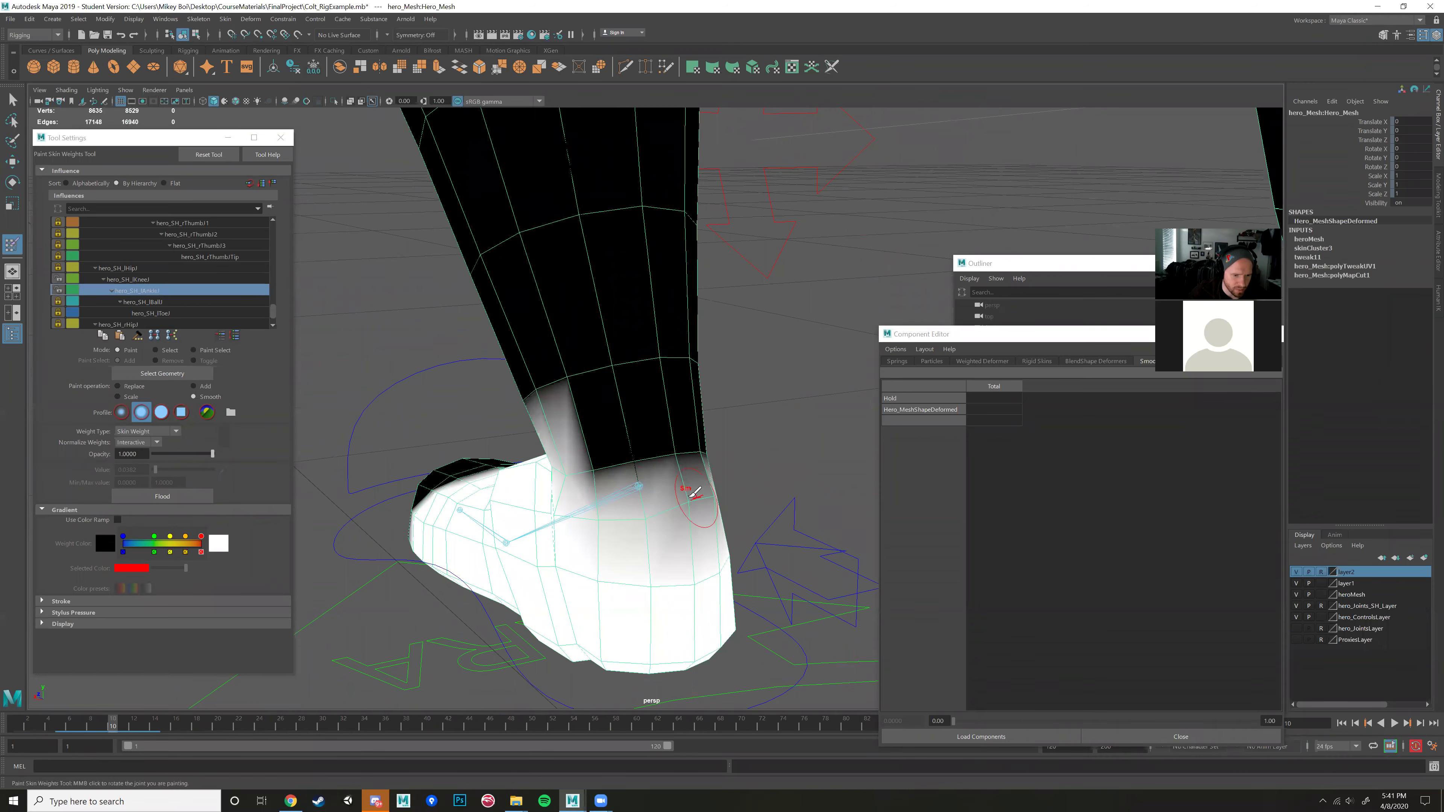
mouse_move(680, 488)
mouse_down()
mouse_move(612, 452)
mouse_move(586, 471)
mouse_move(546, 419)
mouse_move(582, 431)
mouse_move(568, 420)
mouse_move(629, 378)
mouse_move(770, 414)
mouse_move(662, 408)
mouse_move(743, 375)
mouse_move(749, 419)
mouse_move(638, 439)
mouse_move(660, 448)
mouse_up()
mouse_move(692, 368)
mouse_down()
mouse_move(741, 353)
mouse_move(629, 398)
mouse_move(718, 365)
mouse_up()
alt+drag(670, 410, 603, 409)
- Switch the influence back to hero_SH_lKnee1 and smooth its weights around the heel
click(125, 279)
mouse_move(654, 506)
alt+mouse_down()
mouse_move(709, 516)
mouse_move(588, 483)
mouse_move(625, 512)
mouse_move(638, 471)
mouse_move(591, 488)
alt+mouse_up()
mouse_move(613, 504)
alt+mouse_down()
mouse_move(604, 533)
mouse_move(477, 531)
mouse_move(754, 541)
mouse_move(655, 558)
mouse_move(653, 542)
mouse_move(548, 522)
alt+mouse_up()
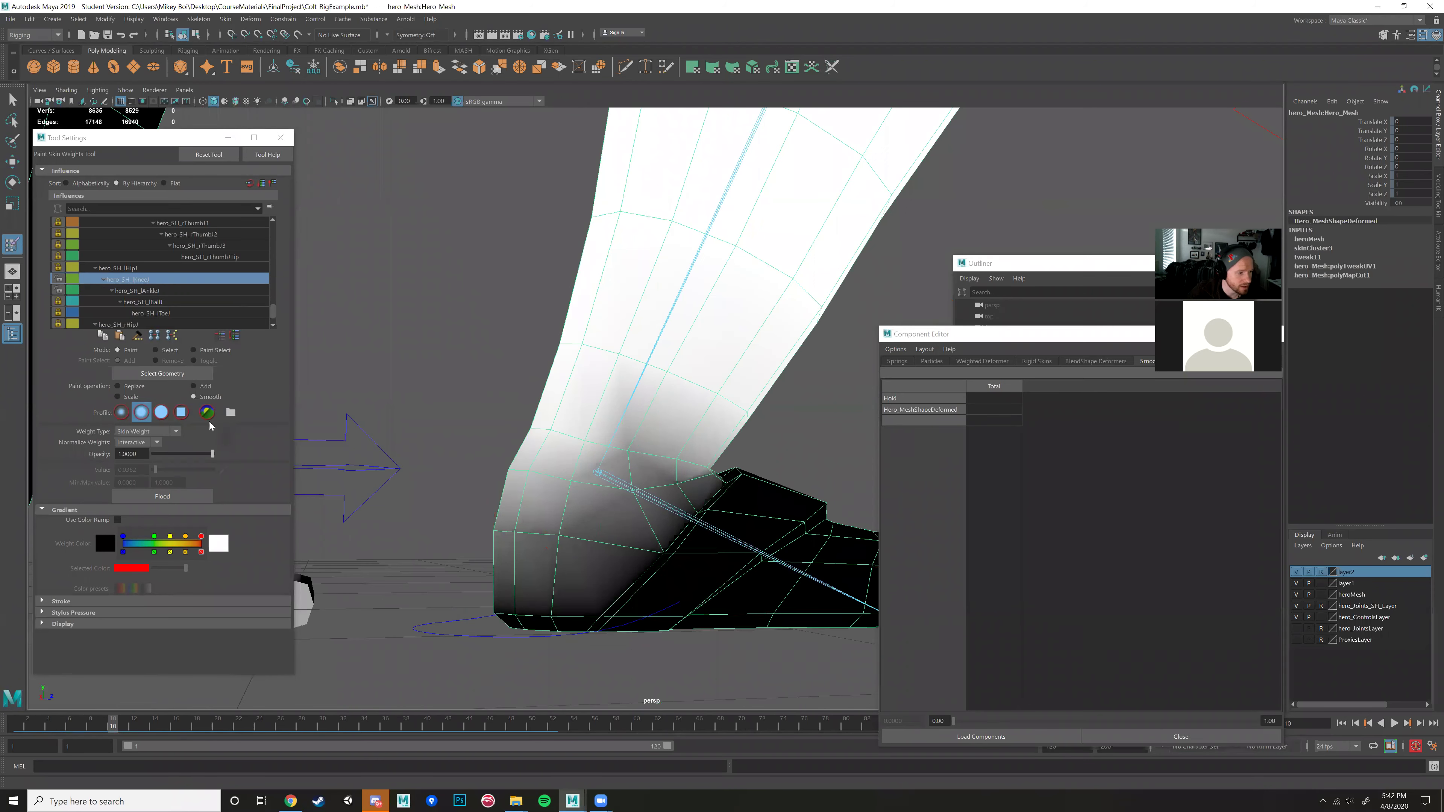
- Turn on the color ramp to examine the knee joint's weight falloff at the ankle, and return to the grayscale display
click(117, 519)
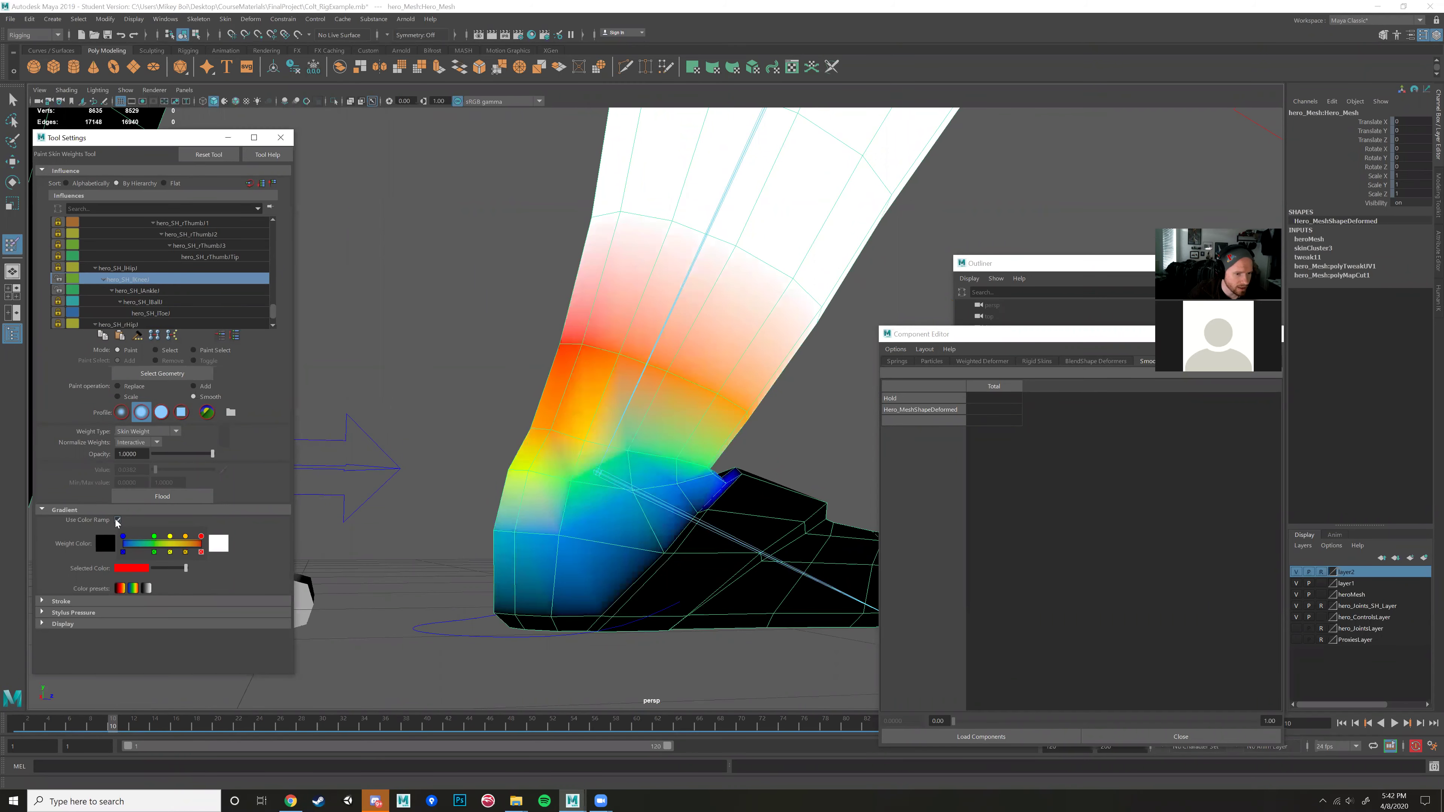
scroll(560, 460, down, 5)
alt+drag(557, 464, 542, 470)
alt+middle_drag(541, 470, 532, 550)
alt+drag(532, 550, 508, 540)
alt+right_drag(308, 520, 682, 387)
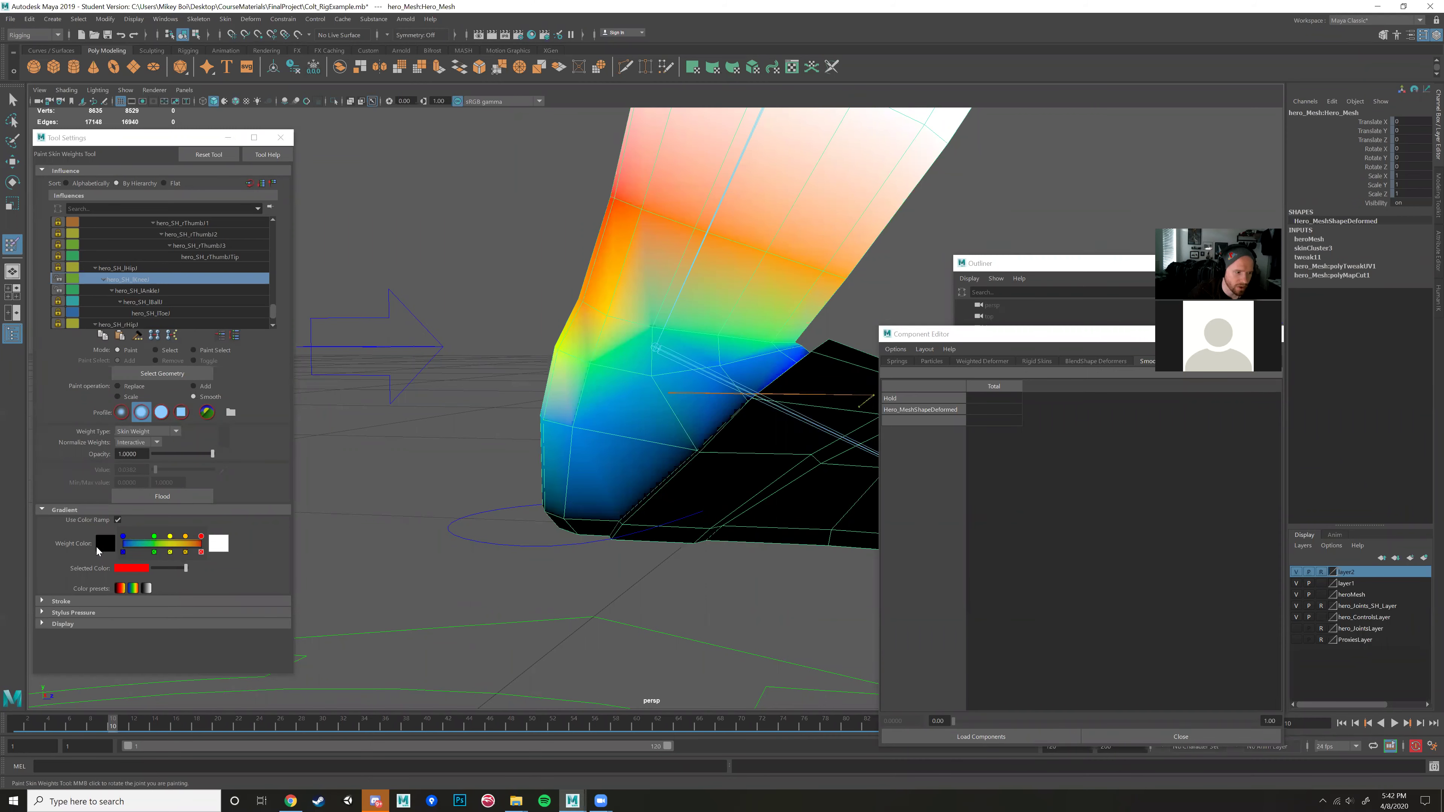
click(117, 519)
- Smooth the knee joint's weights over the front and sides of the ankle down to the heel
mouse_move(596, 362)
alt+mouse_down()
mouse_move(735, 377)
mouse_move(615, 380)
alt+mouse_up()
click(722, 360)
click(673, 340)
mouse_move(686, 349)
alt+mouse_down()
mouse_move(586, 348)
mouse_move(621, 349)
alt+mouse_up()
click(570, 403)
click(663, 435)
alt+drag(719, 460, 656, 472)
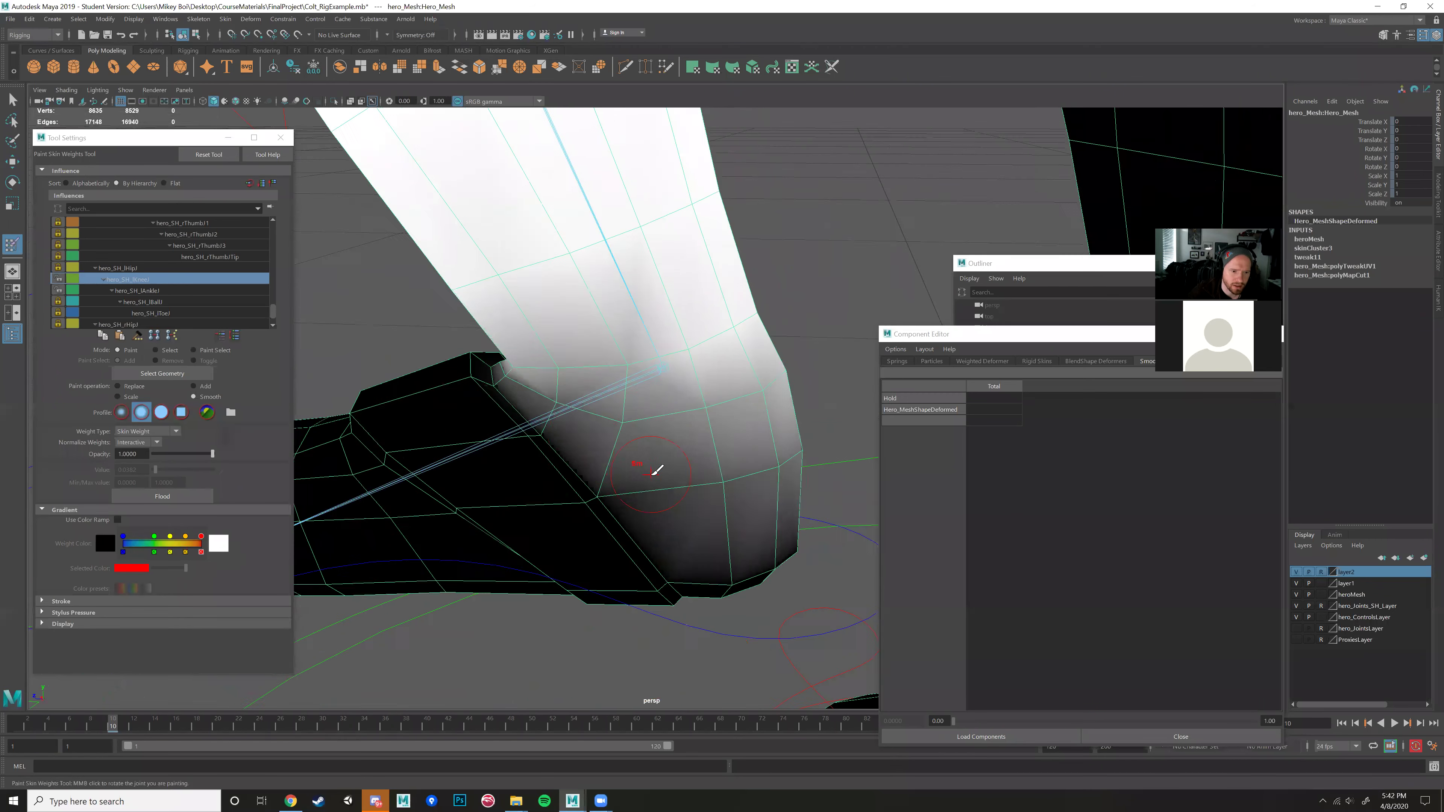
scroll(656, 472, down, 4)
alt+middle_drag(656, 472, 671, 555)
alt+drag(670, 555, 637, 398)
scroll(655, 506, up, 3)
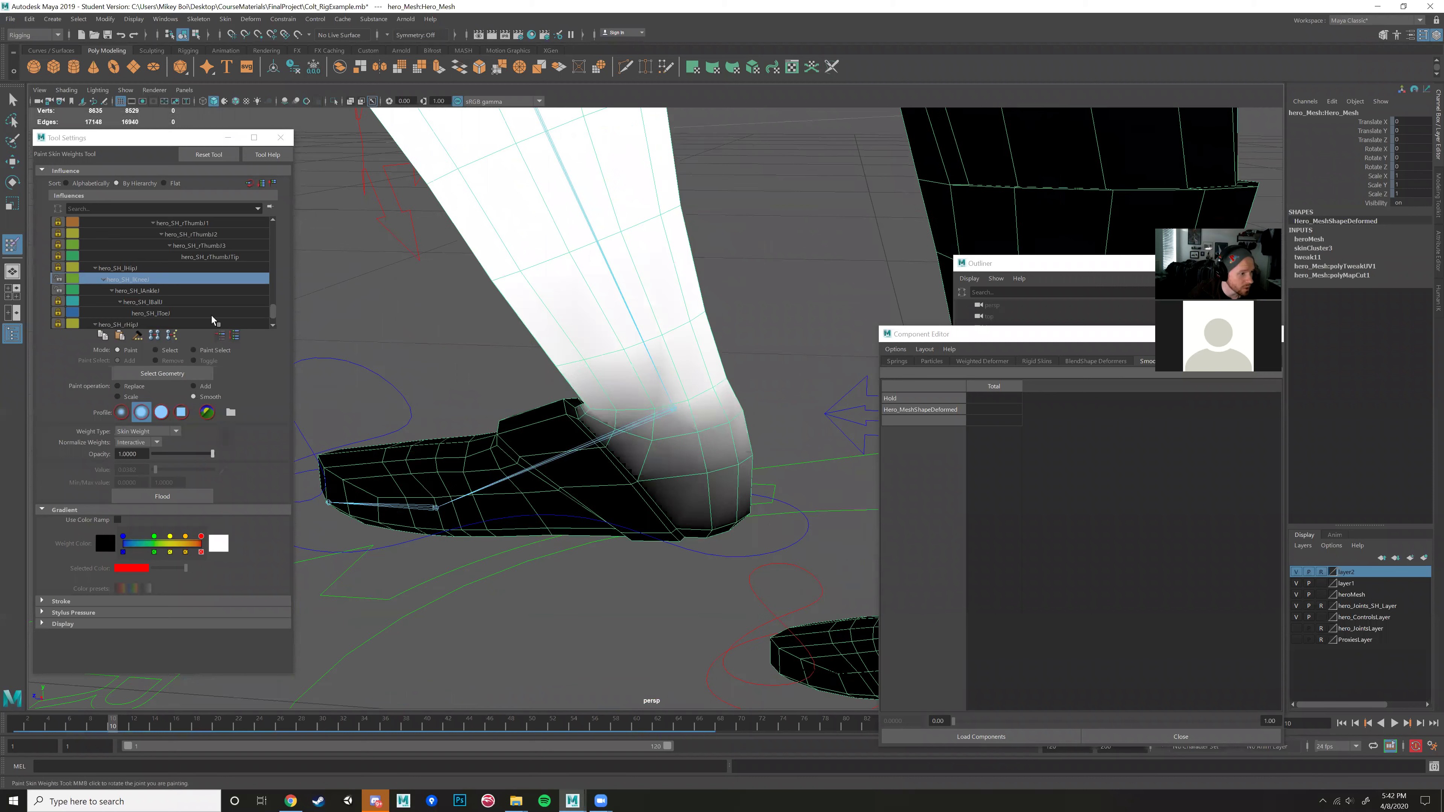
- Switch the influence to hero_SH_lAnkle1 and smooth its weights around the back of the ankle
click(142, 290)
click(690, 399)
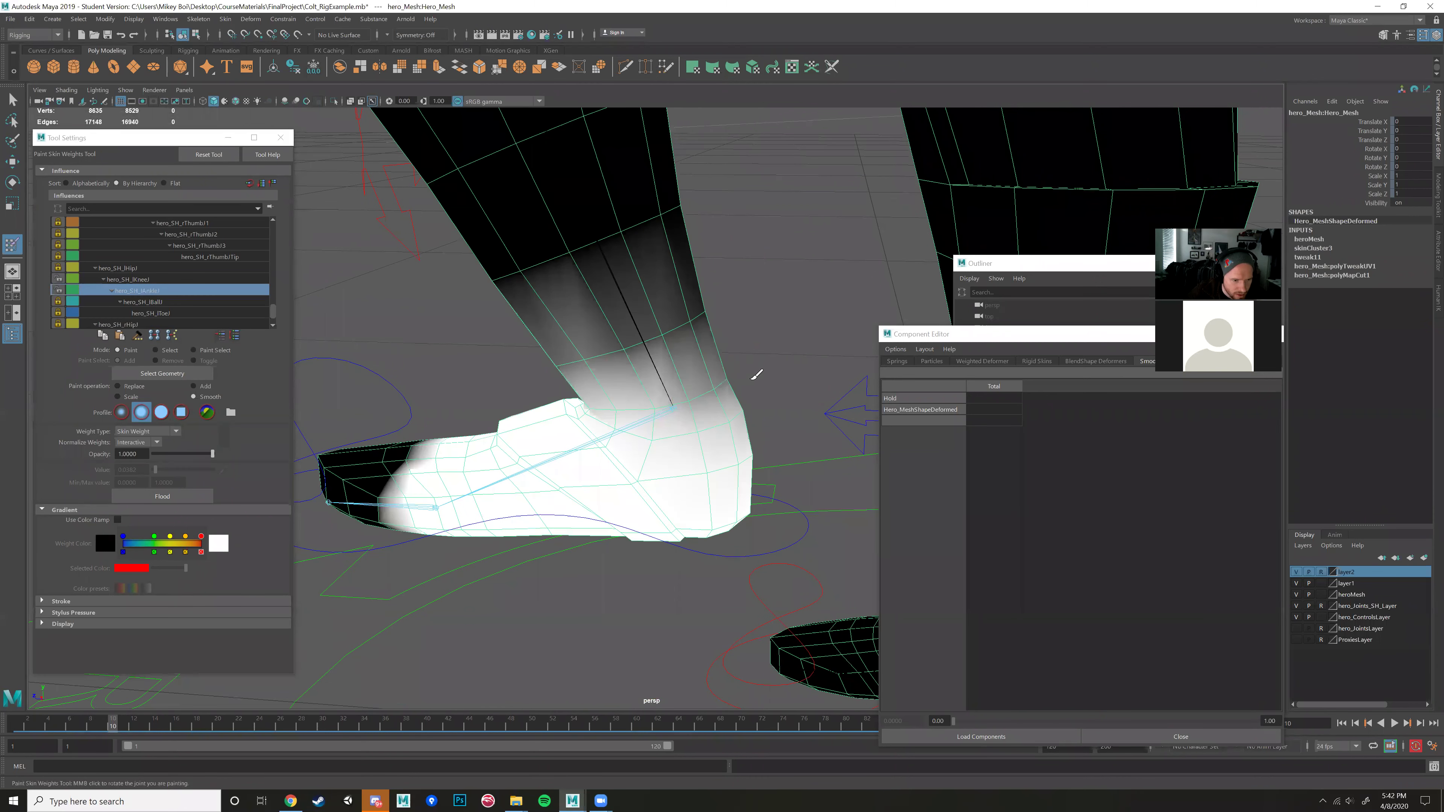
alt+drag(735, 407, 583, 381)
click(585, 372)
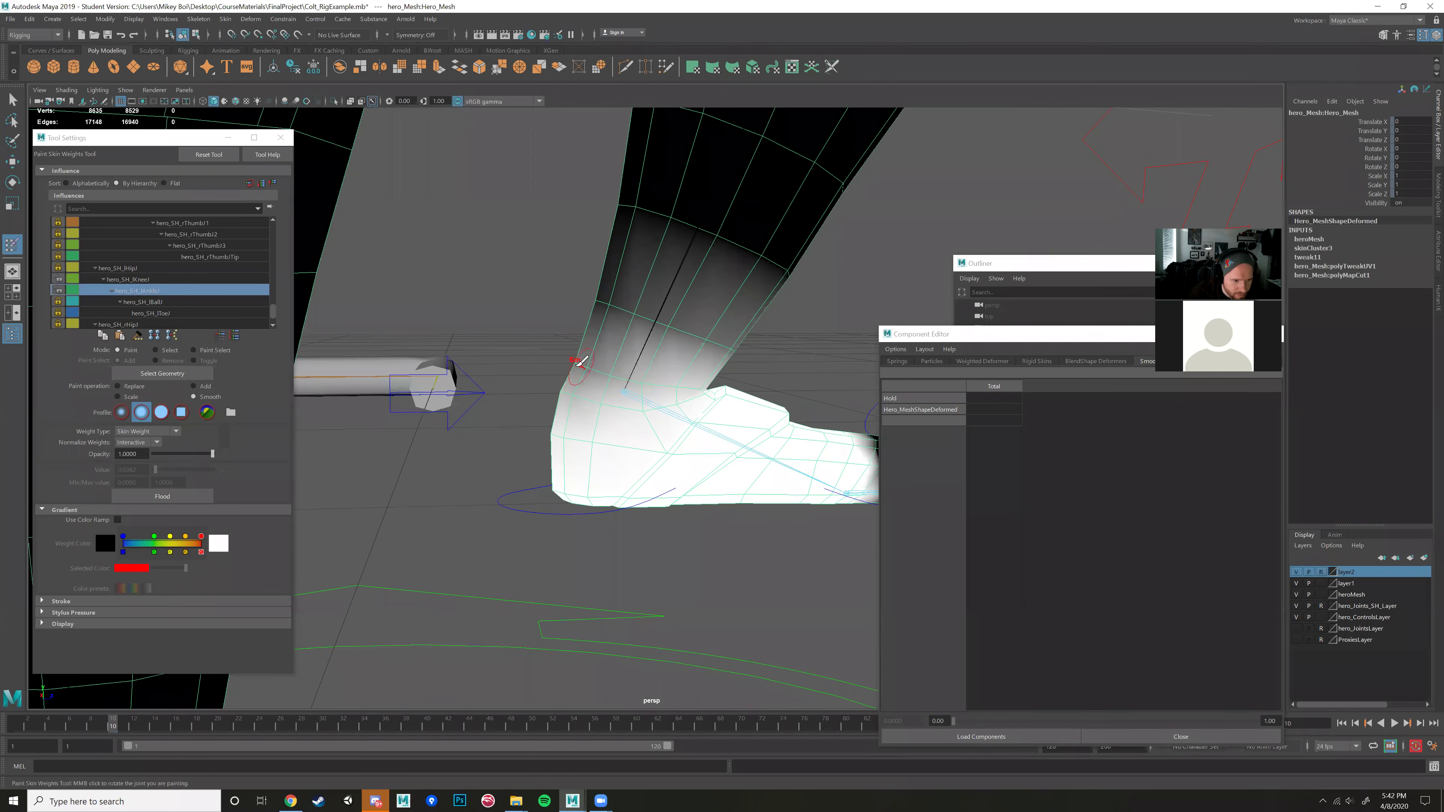
alt+right_drag(681, 386, 565, 480)
- Scrub to frame 15 and rotate the left foot IK control about -17 degrees in X to test the ankle bend
scroll(560, 483, down, 3)
mouse_move(111, 725)
mouse_down()
mouse_move(18, 725)
mouse_move(112, 725)
mouse_up()
alt+drag(529, 600, 712, 594)
mouse_move(77, 728)
mouse_down()
mouse_move(33, 719)
mouse_move(165, 717)
mouse_up()
key(w)
click(686, 434)
key(e)
key(e)
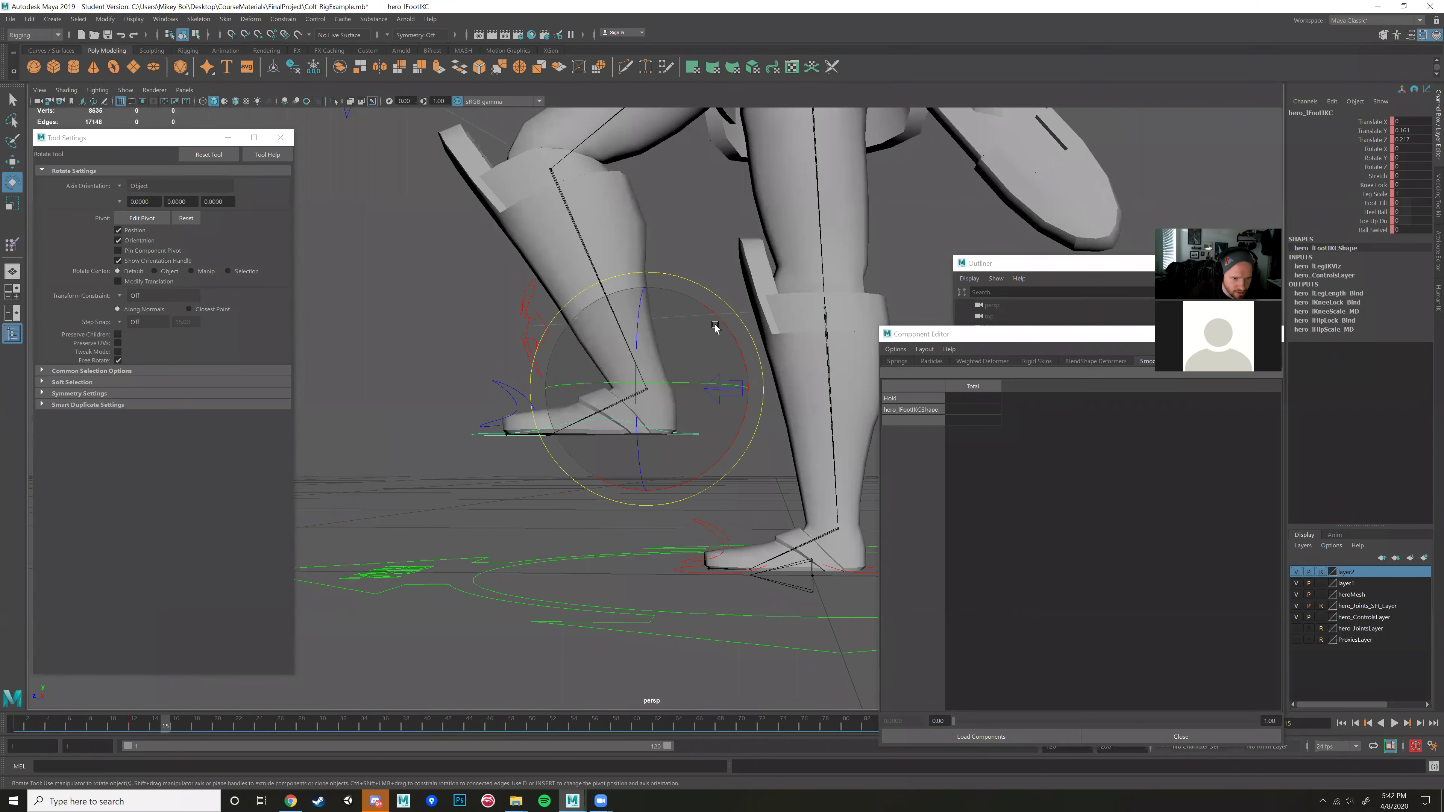
drag(729, 330, 737, 355)
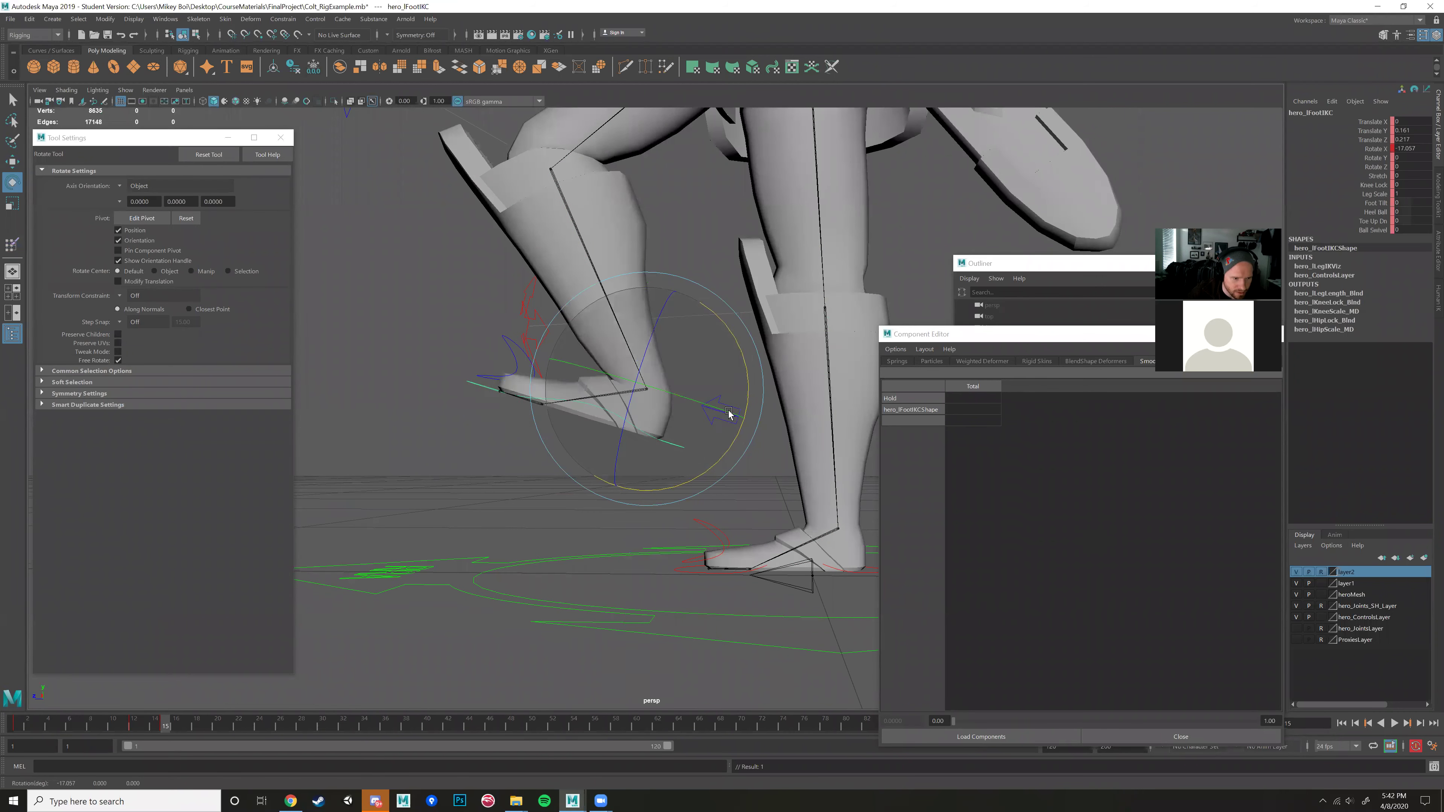
- Rotate the left foot IK control to about 14 degrees in X so the toes point downward
alt+drag(728, 411, 694, 507)
scroll(430, 411, up, 3)
click(437, 408)
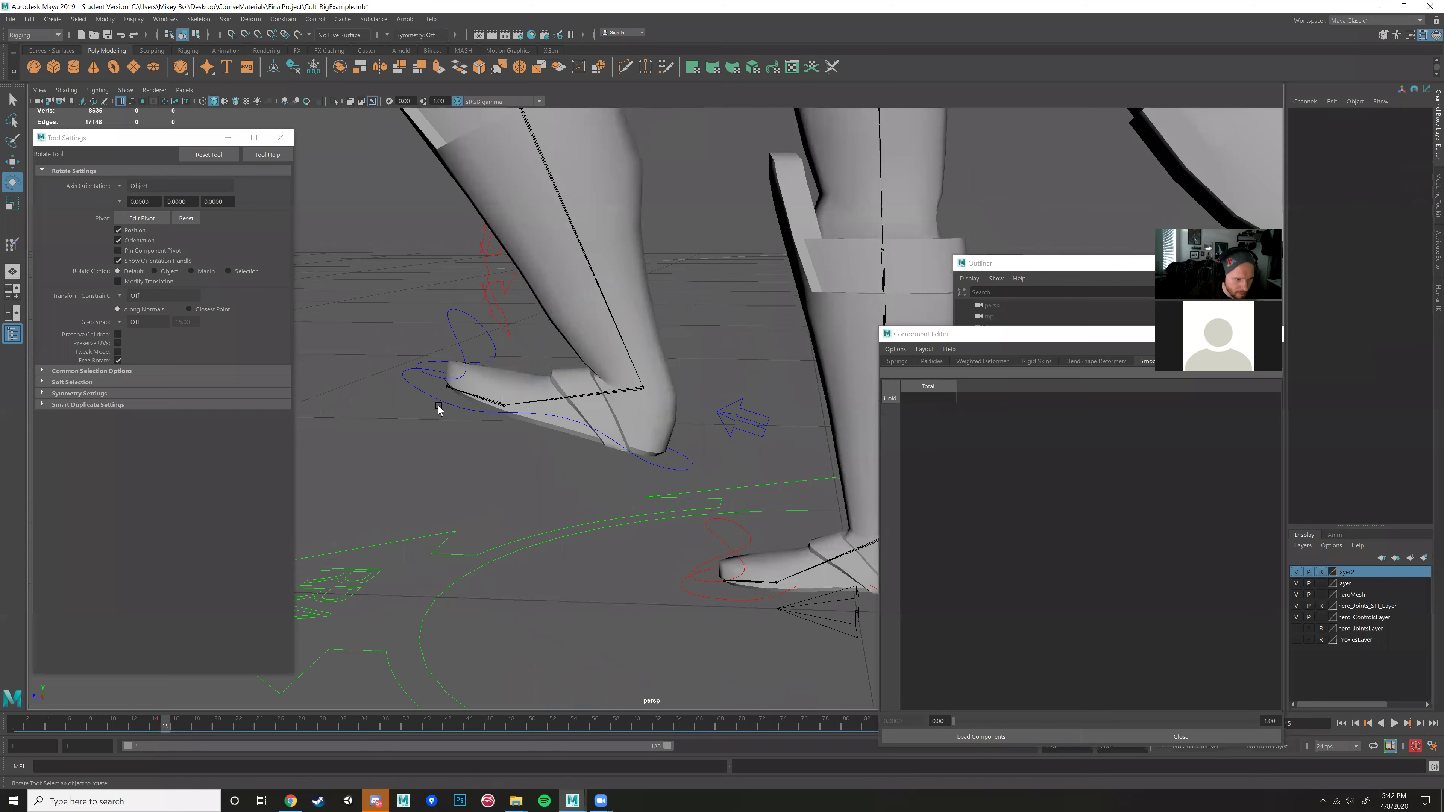
click(442, 406)
drag(727, 330, 661, 322)
- Select the hero mesh, reactivate Paint Skin Weights, and switch the influence to hero_SH_lKnee1
alt+middle_drag(672, 462, 735, 407)
alt+right_drag(490, 451, 557, 403)
click(557, 403)
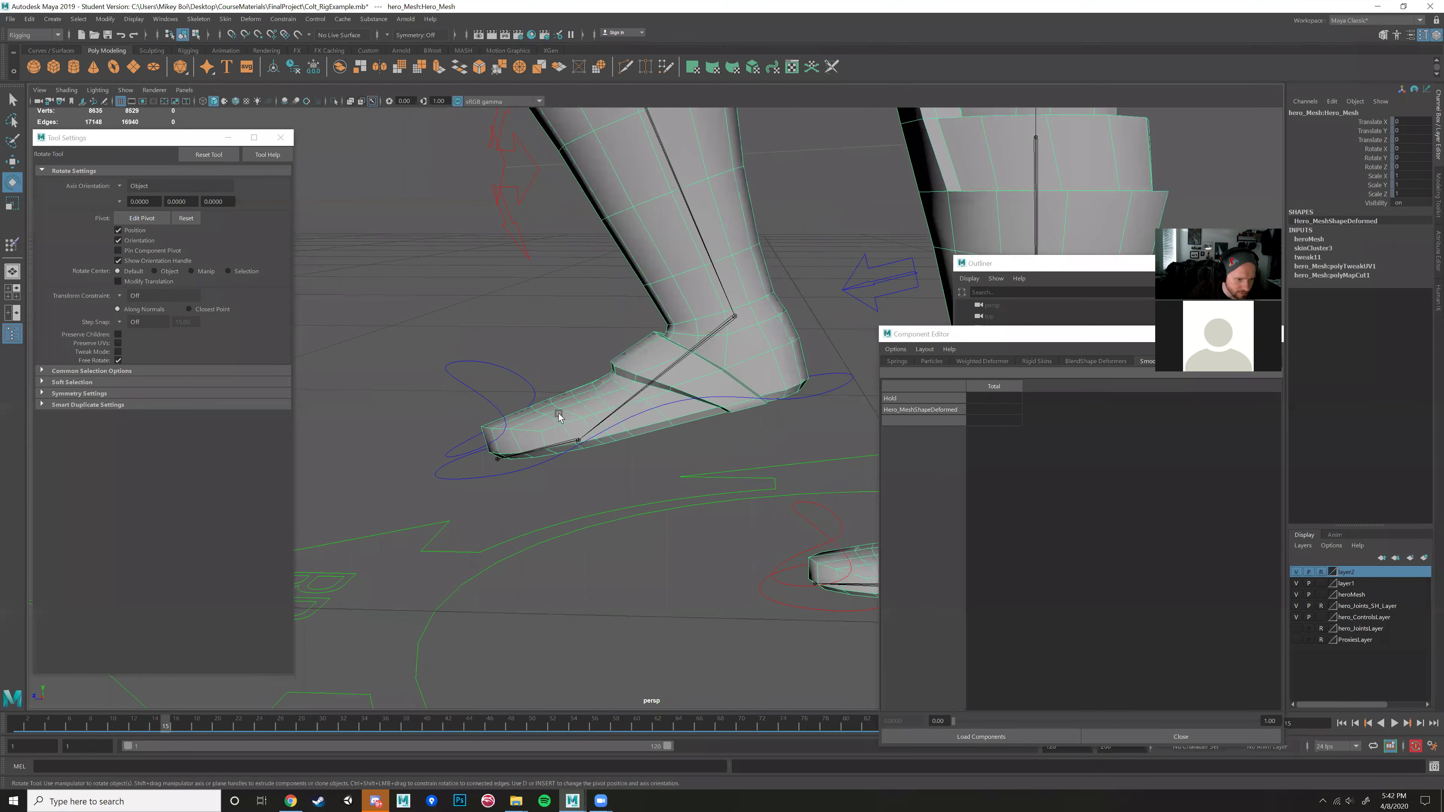
alt+drag(557, 404, 575, 406)
mouse_move(575, 406)
right_down()
mouse_move(612, 446)
mouse_move(505, 387)
right_up()
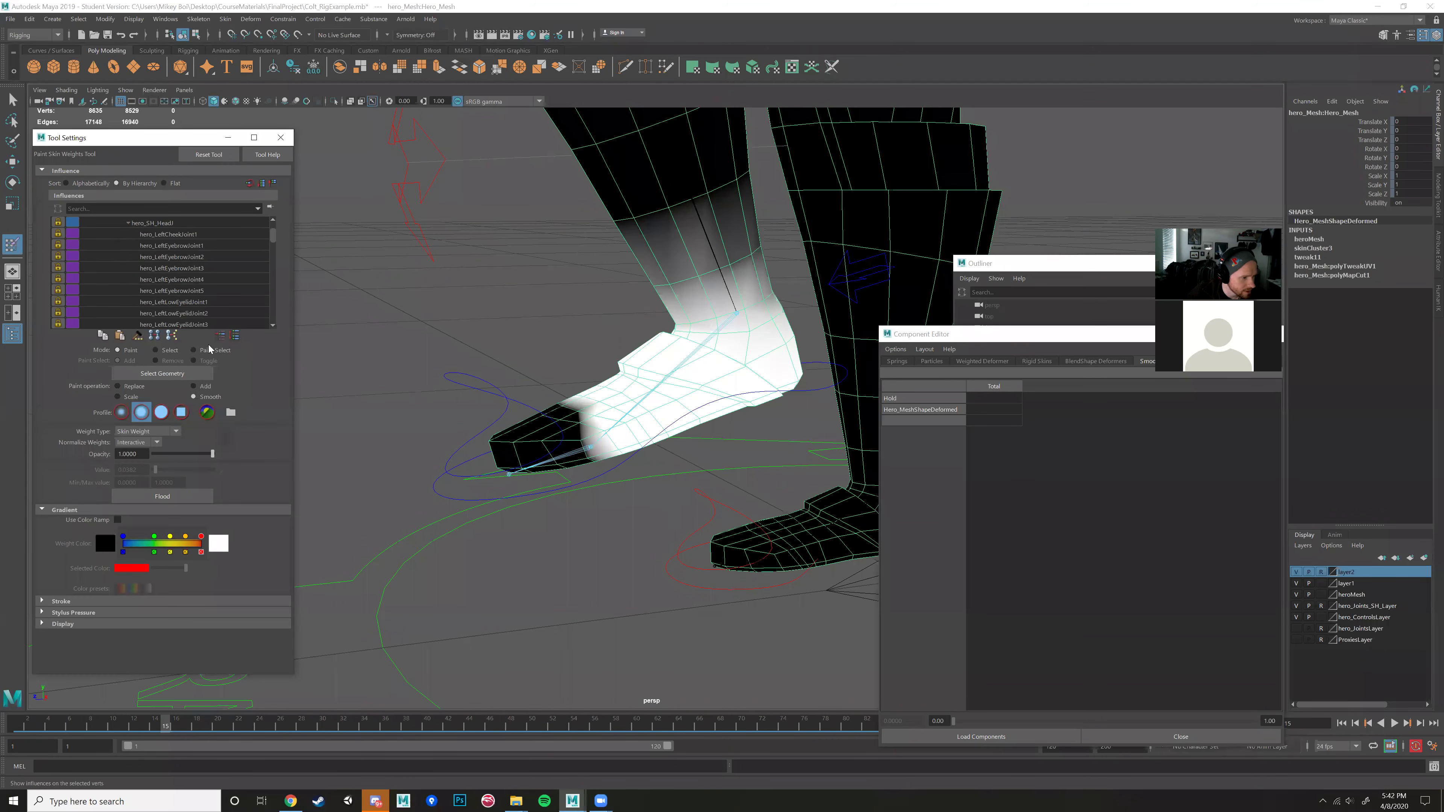
click(215, 336)
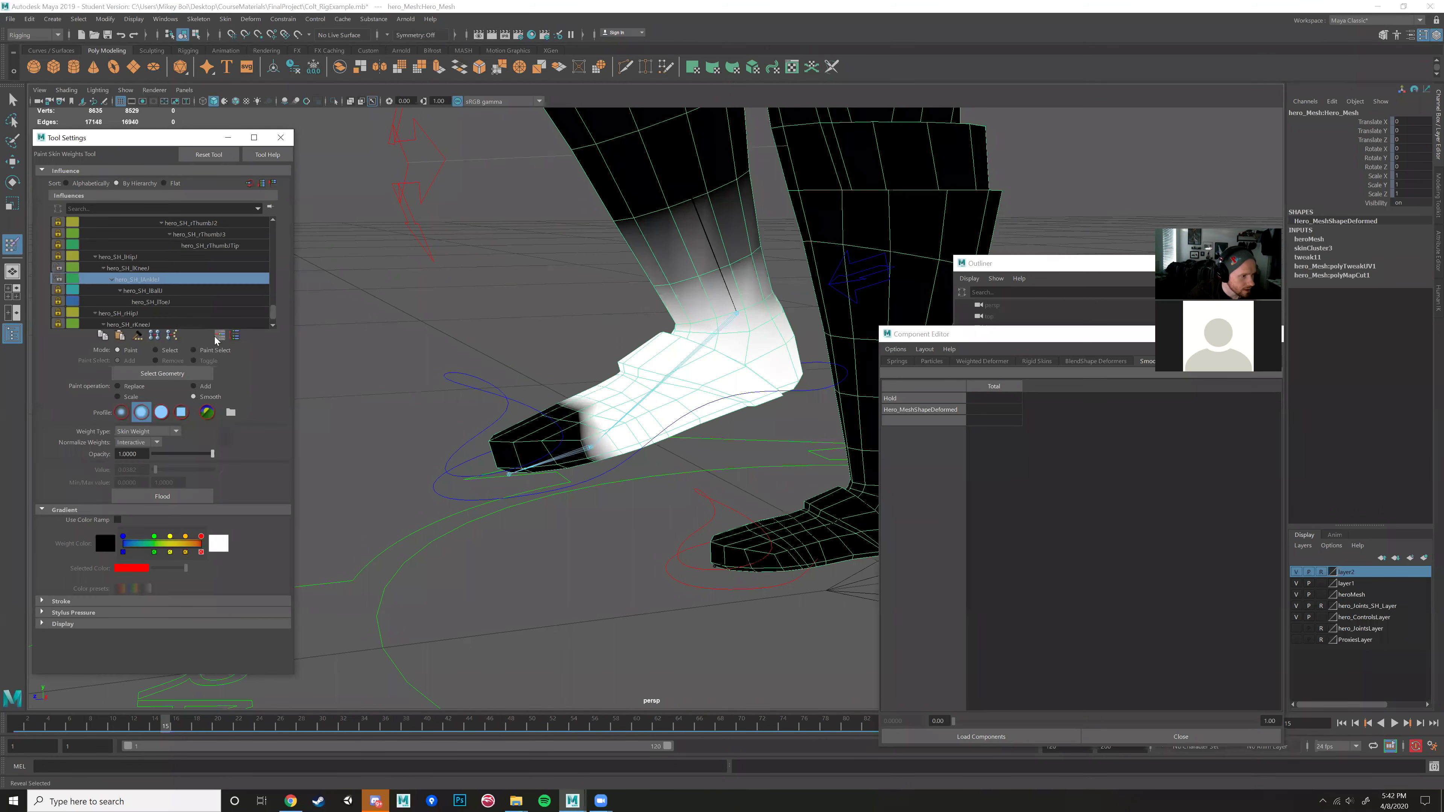
click(134, 270)
- Examine the knee joint's weight falloff from the thigh down to the ankle on the raised leg
scroll(547, 292, down, 5)
alt+middle_drag(577, 284, 570, 404)
alt+drag(576, 400, 577, 240)
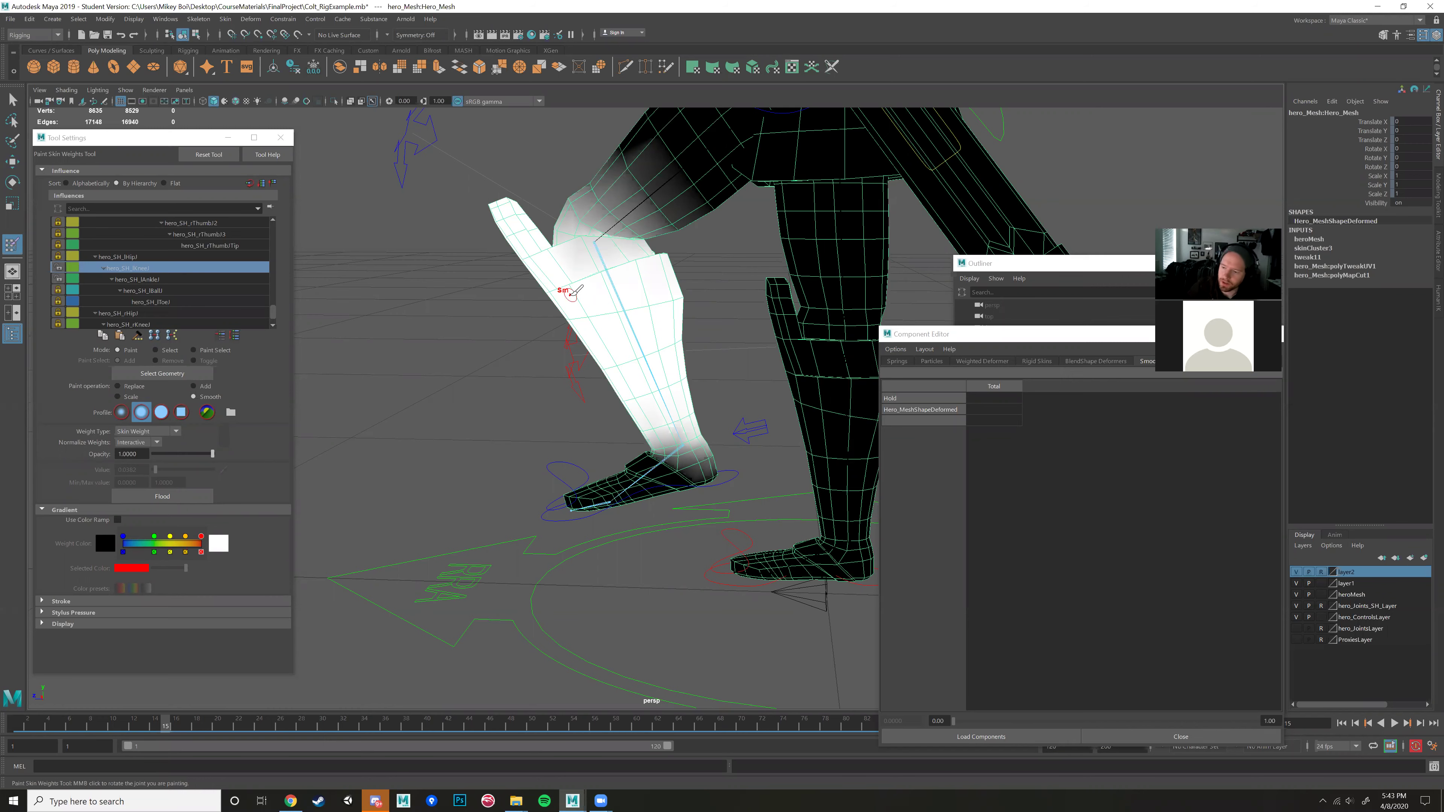
alt+drag(493, 444, 539, 384)
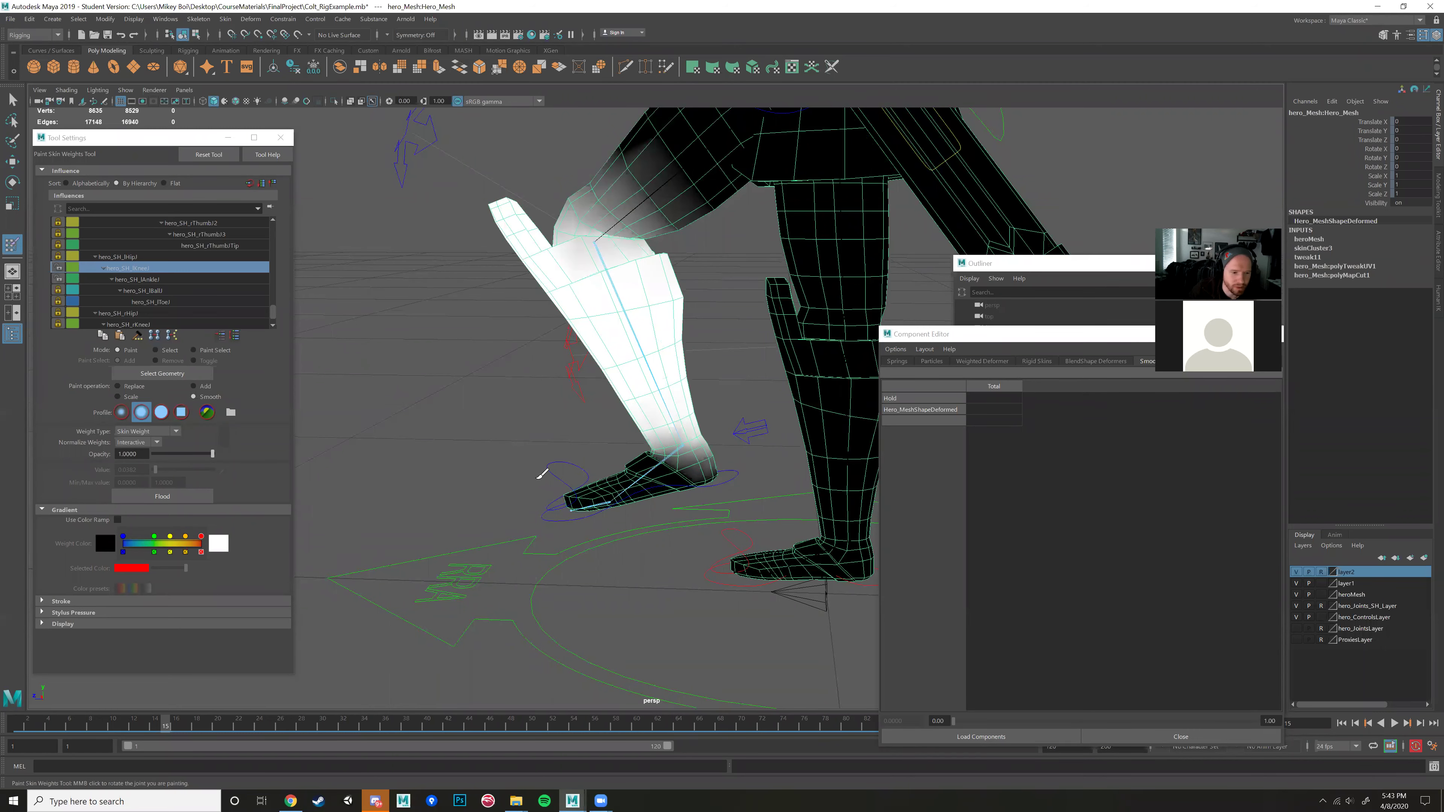
alt+drag(541, 474, 580, 445)
alt+middle_drag(580, 445, 600, 416)
alt+right_drag(600, 416, 589, 455)
alt+drag(590, 454, 549, 435)
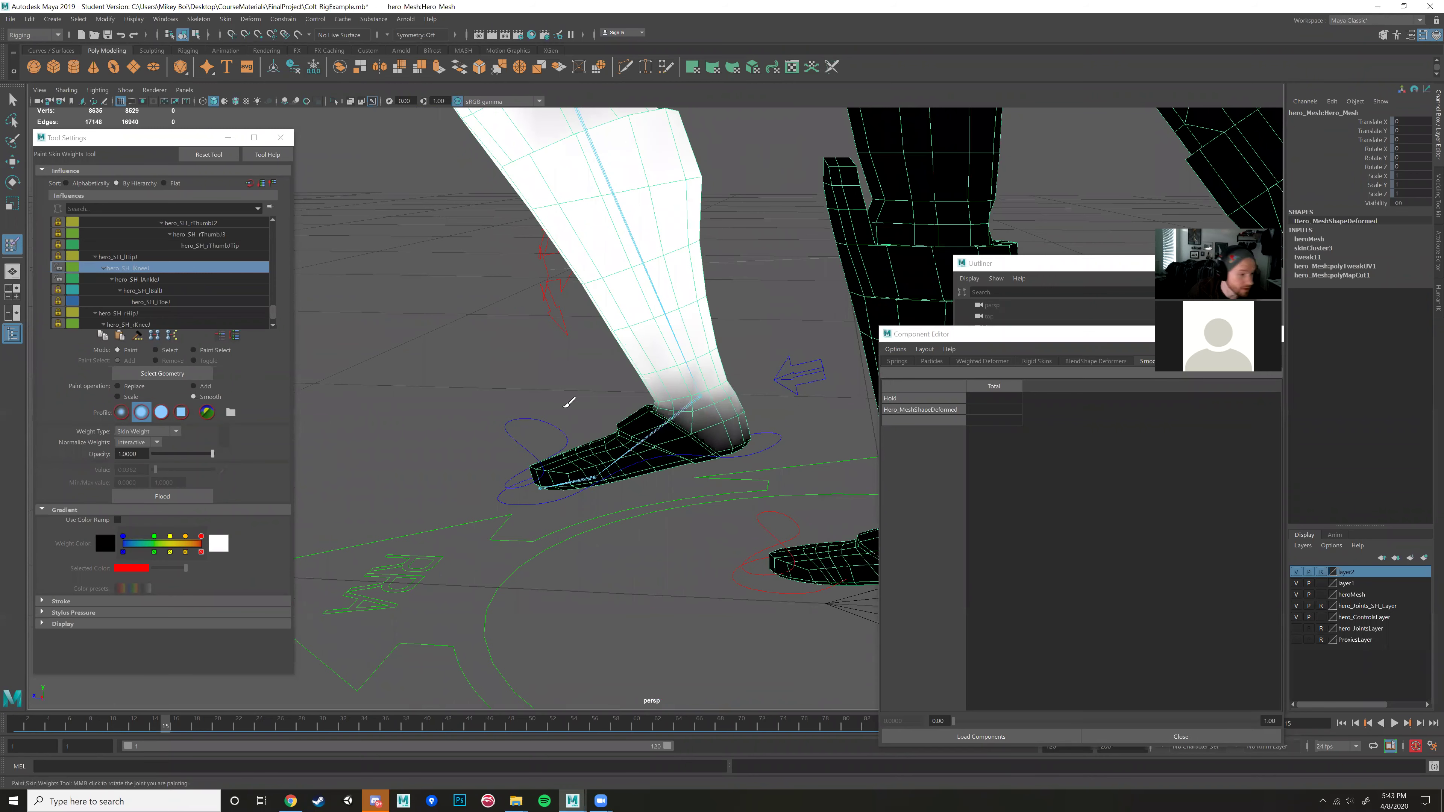
- Switch the influence to the left ball joint, smooth its weights across the ball of the foot, and lock hero_SH_lKnee1
click(136, 279)
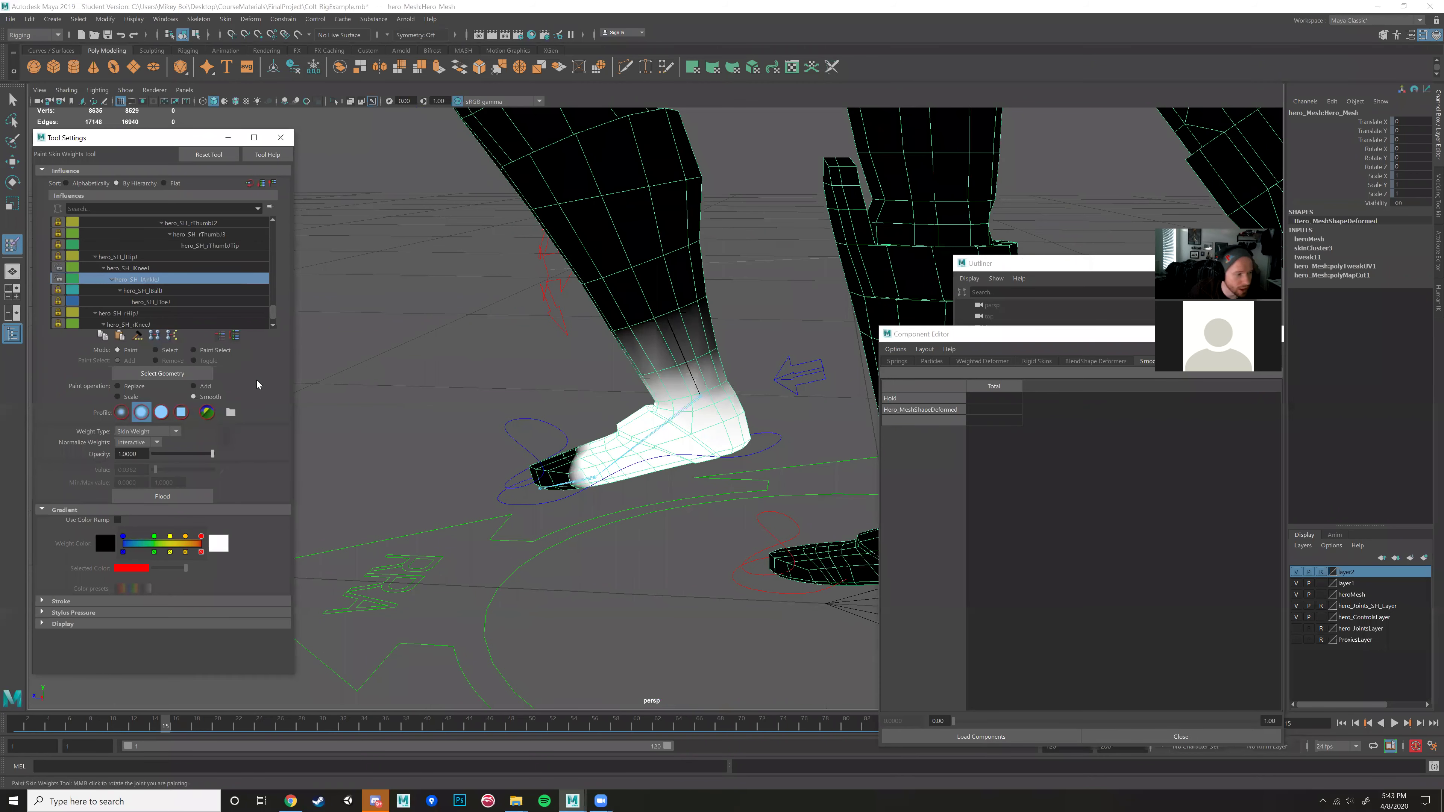
click(166, 302)
click(161, 291)
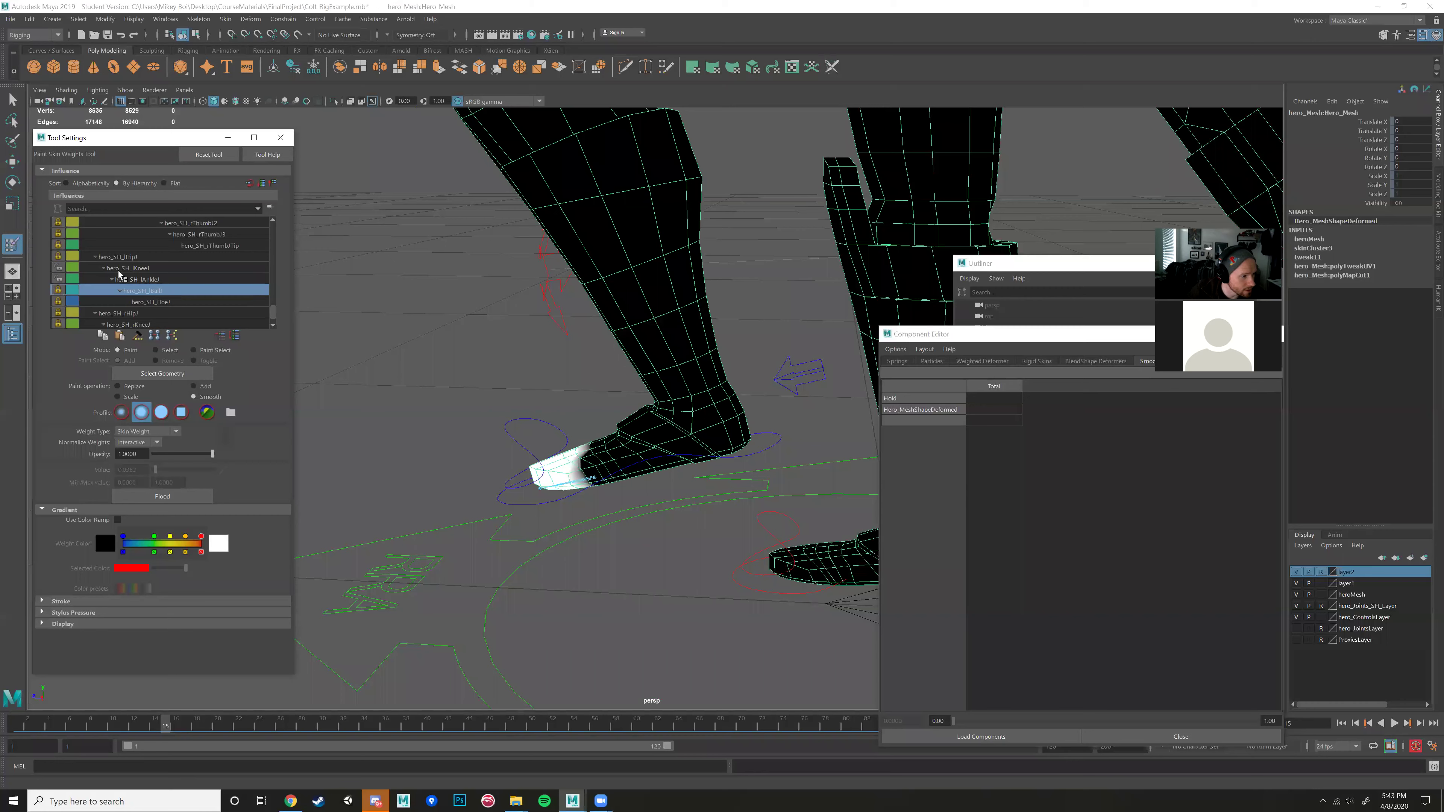
scroll(543, 401, up, 3)
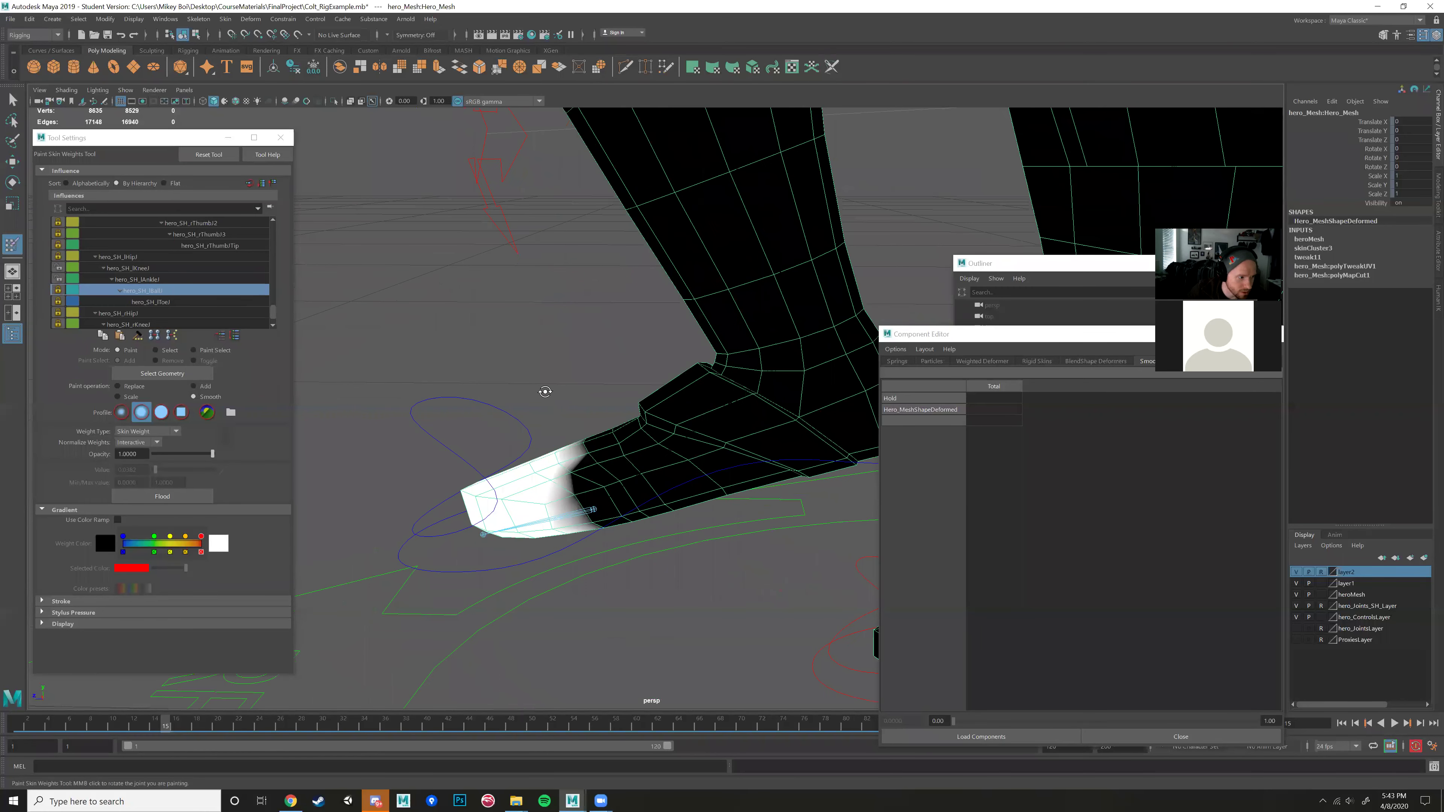
alt+drag(545, 391, 548, 355)
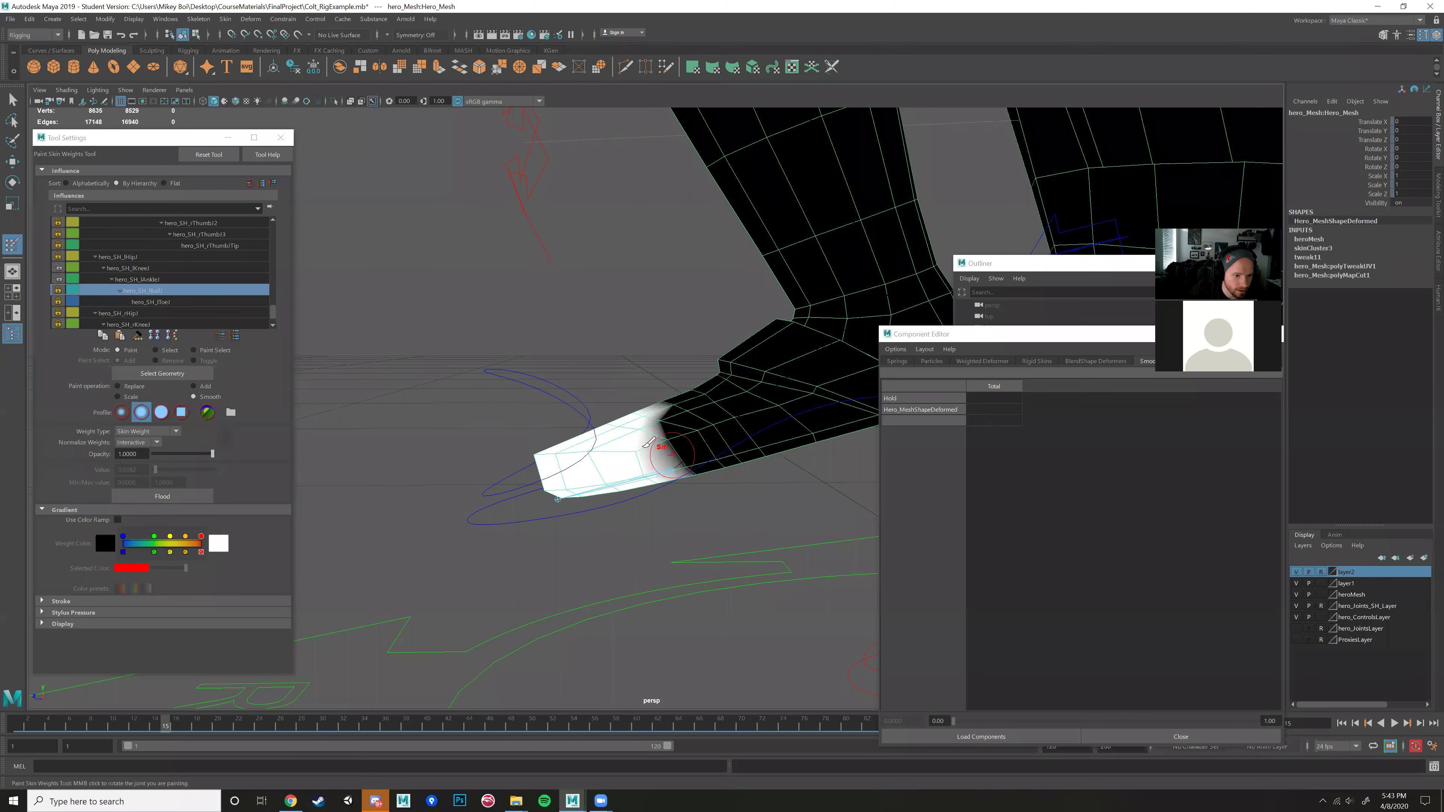
click(58, 267)
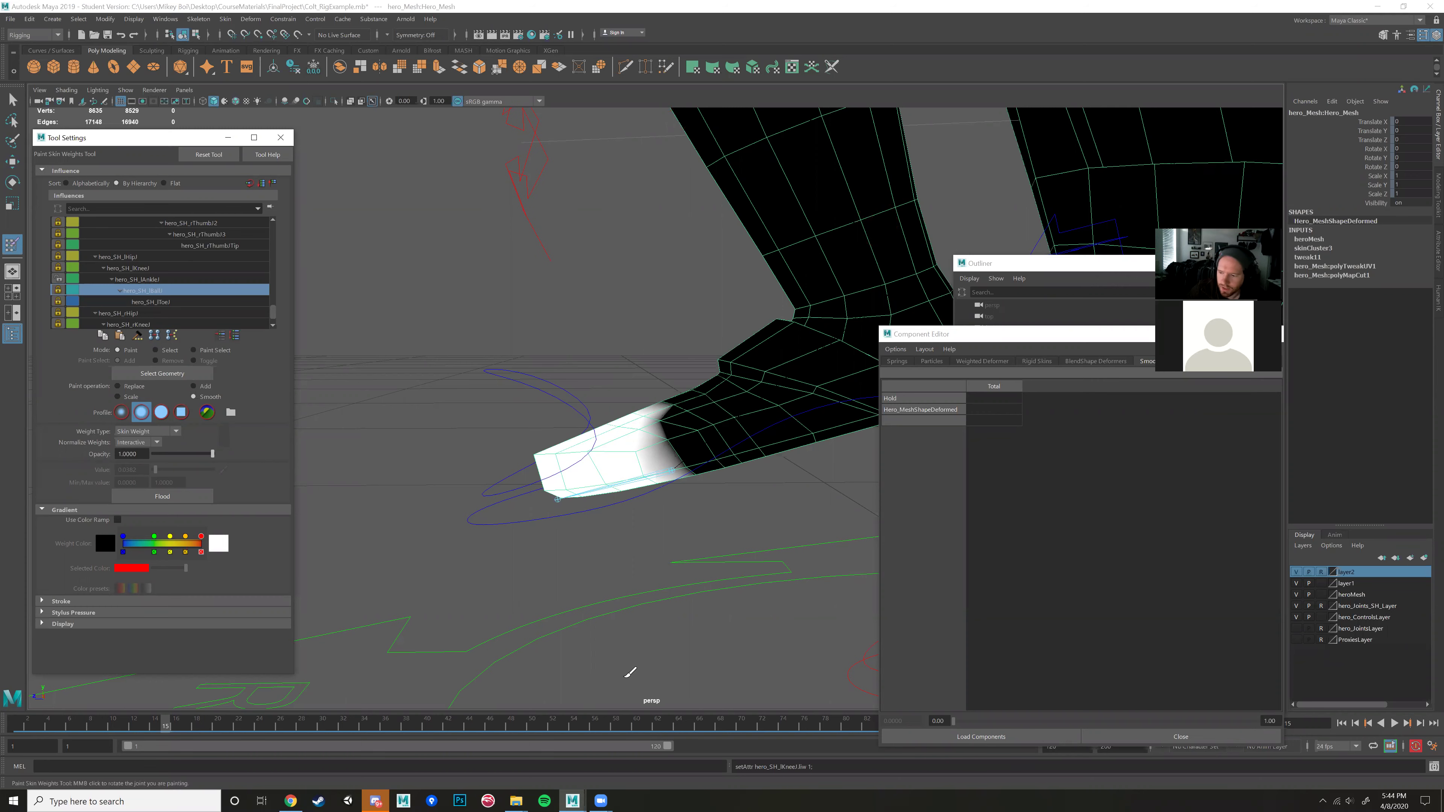
- Examine the left ball joint's weight falloff across the toes and instep
mouse_move(688, 361)
alt+mouse_down()
mouse_move(660, 363)
mouse_move(673, 364)
alt+mouse_up()
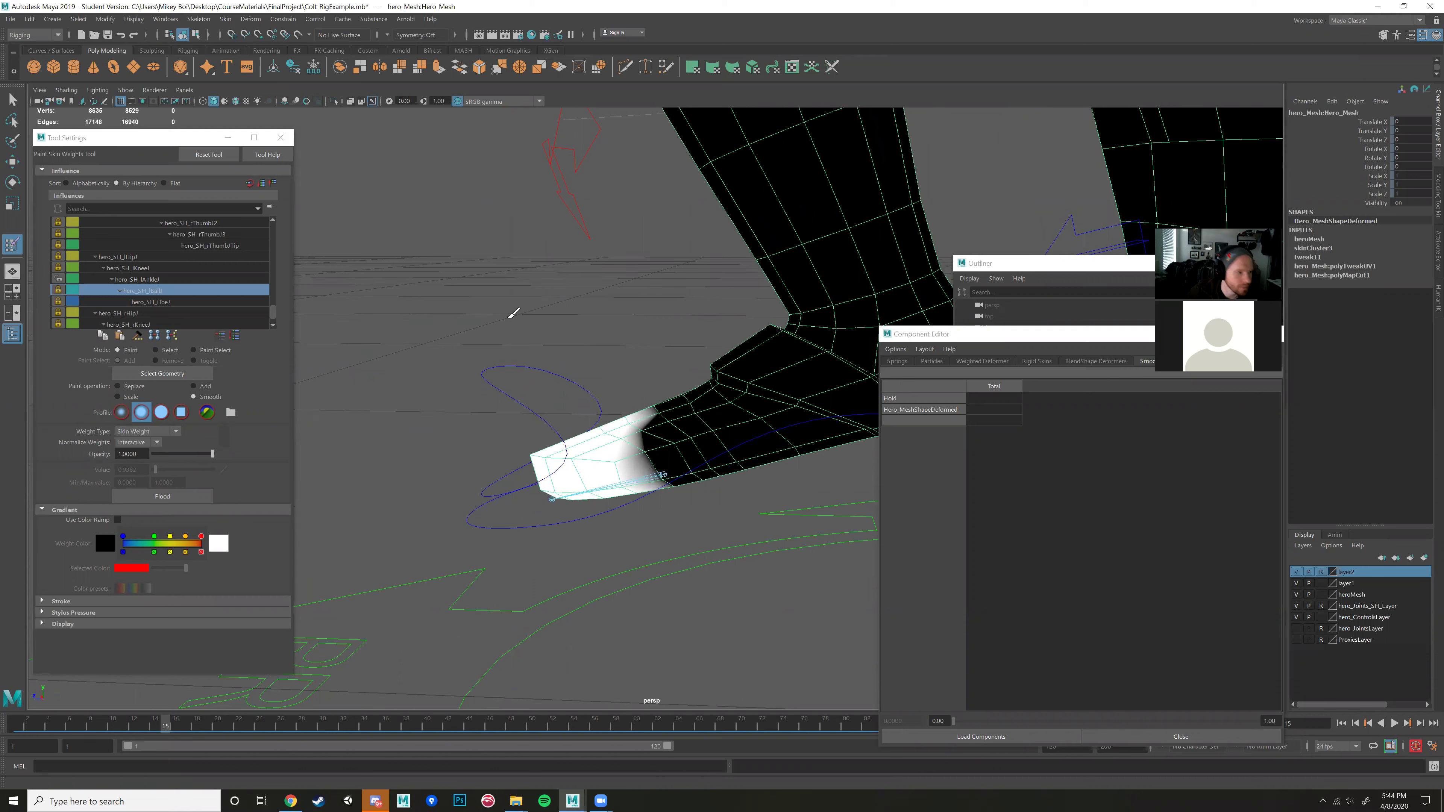
alt+drag(499, 397, 500, 387)
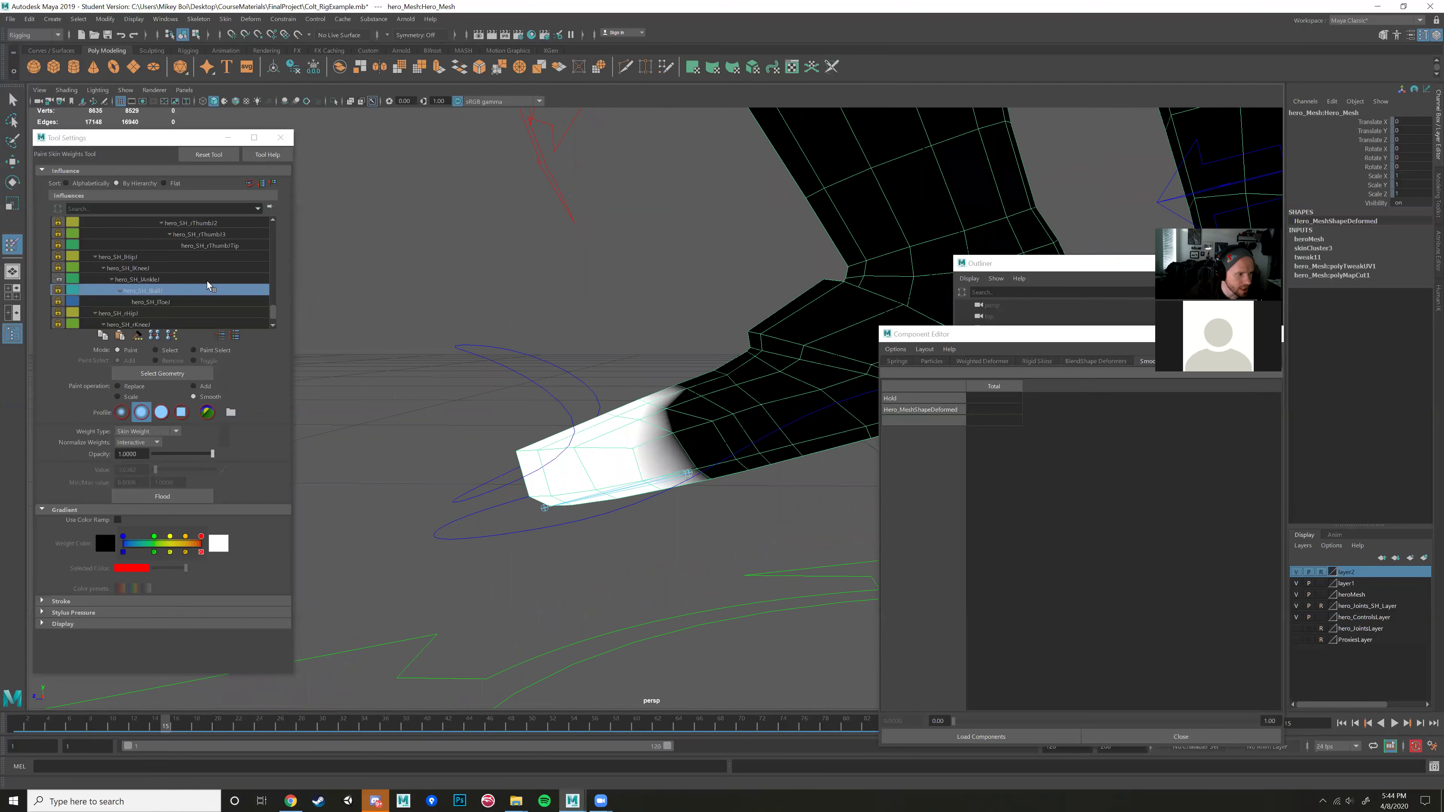
scroll(689, 219, down, 5)
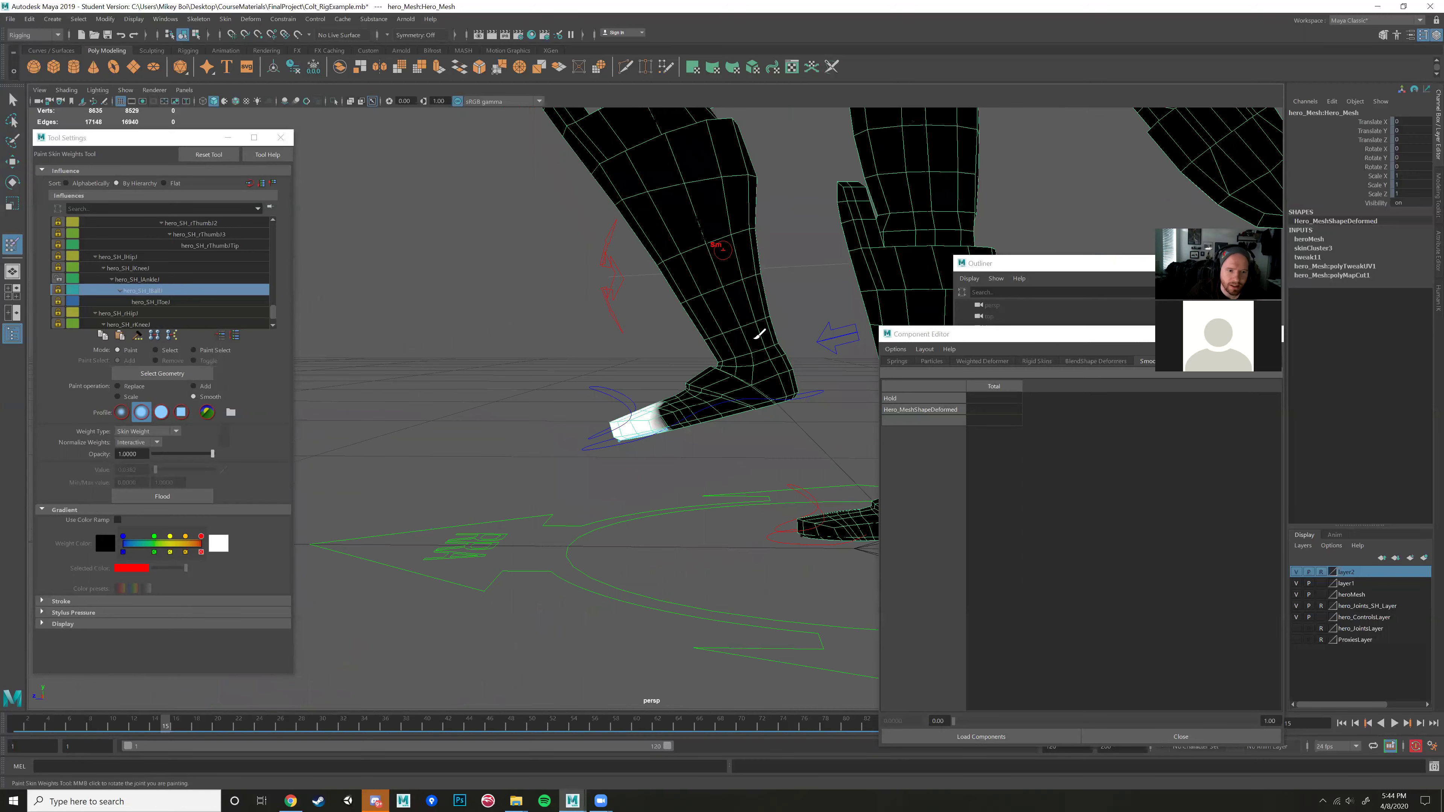
alt+drag(756, 364, 622, 357)
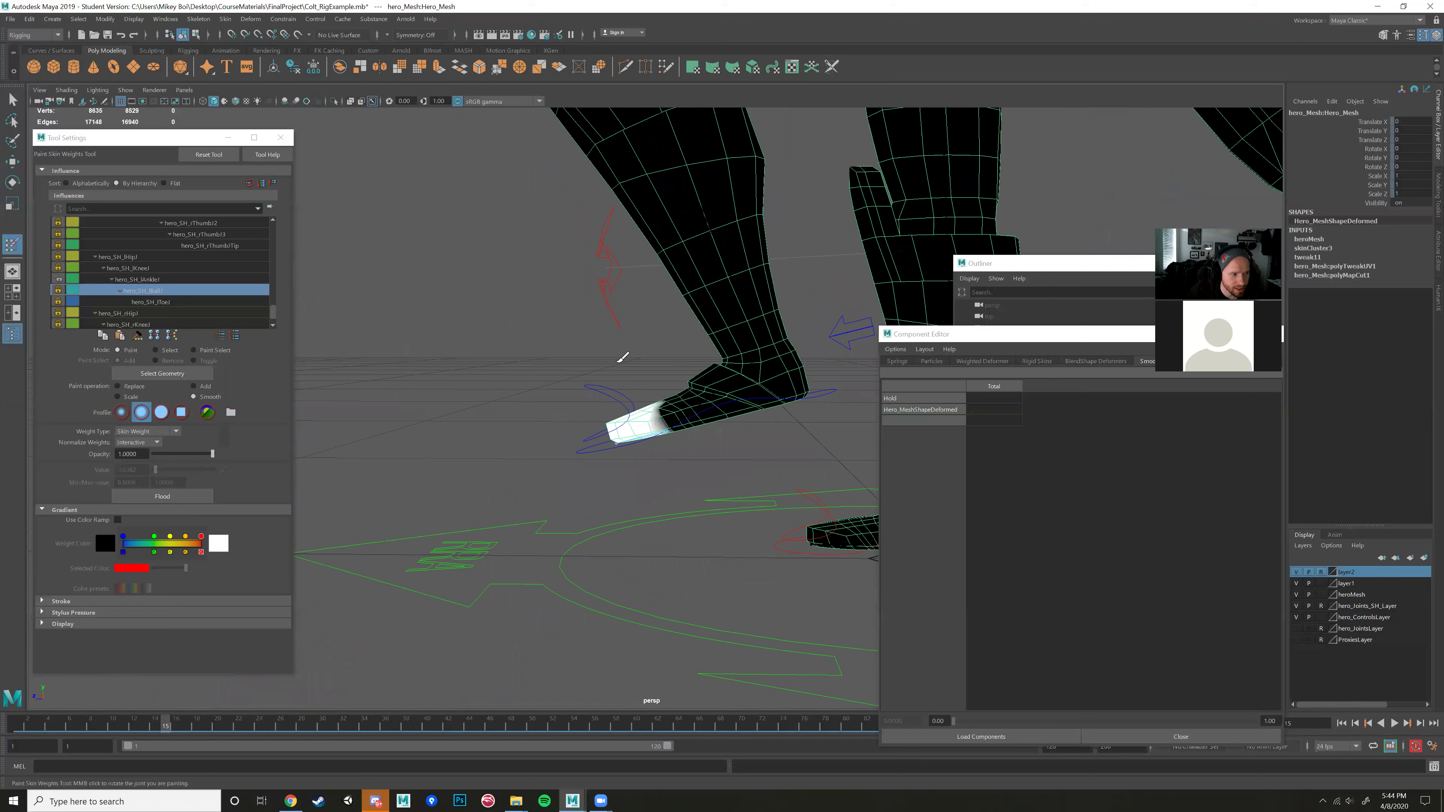
scroll(621, 356, up, 3)
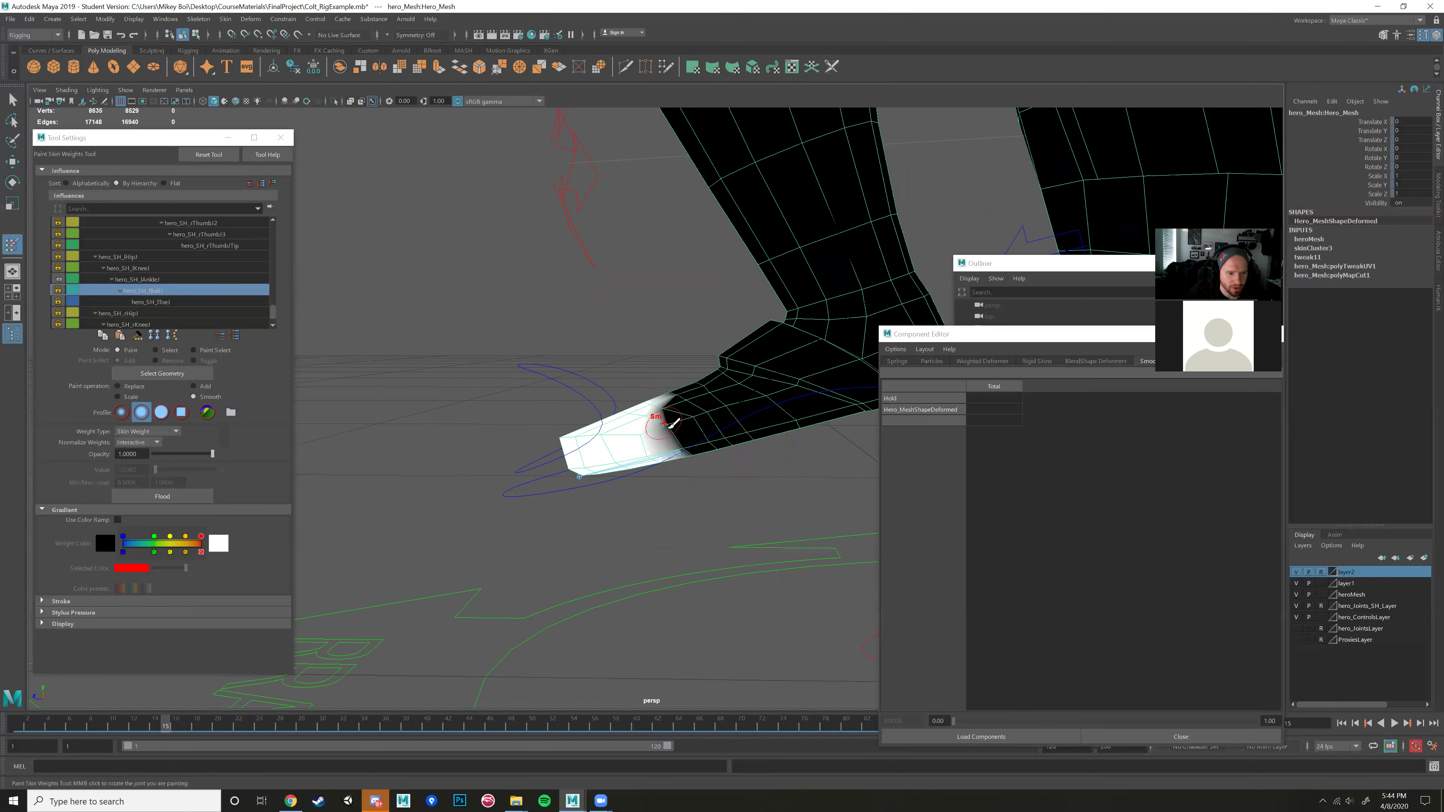
- Try out the Toe Up Dn attribute on the left foot IK control and undo the changes
alt+drag(548, 323, 876, 402)
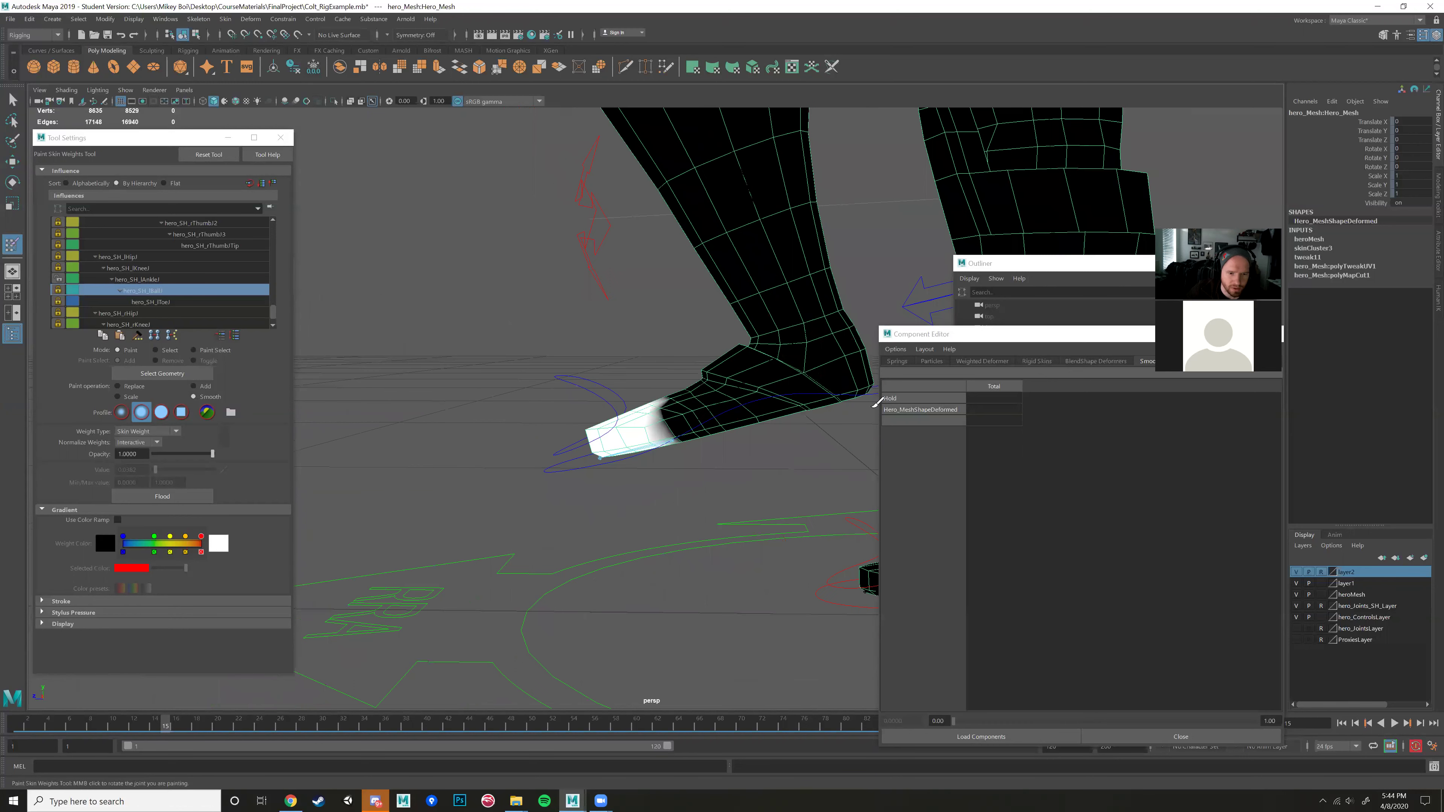
key(w)
click(873, 398)
click(872, 395)
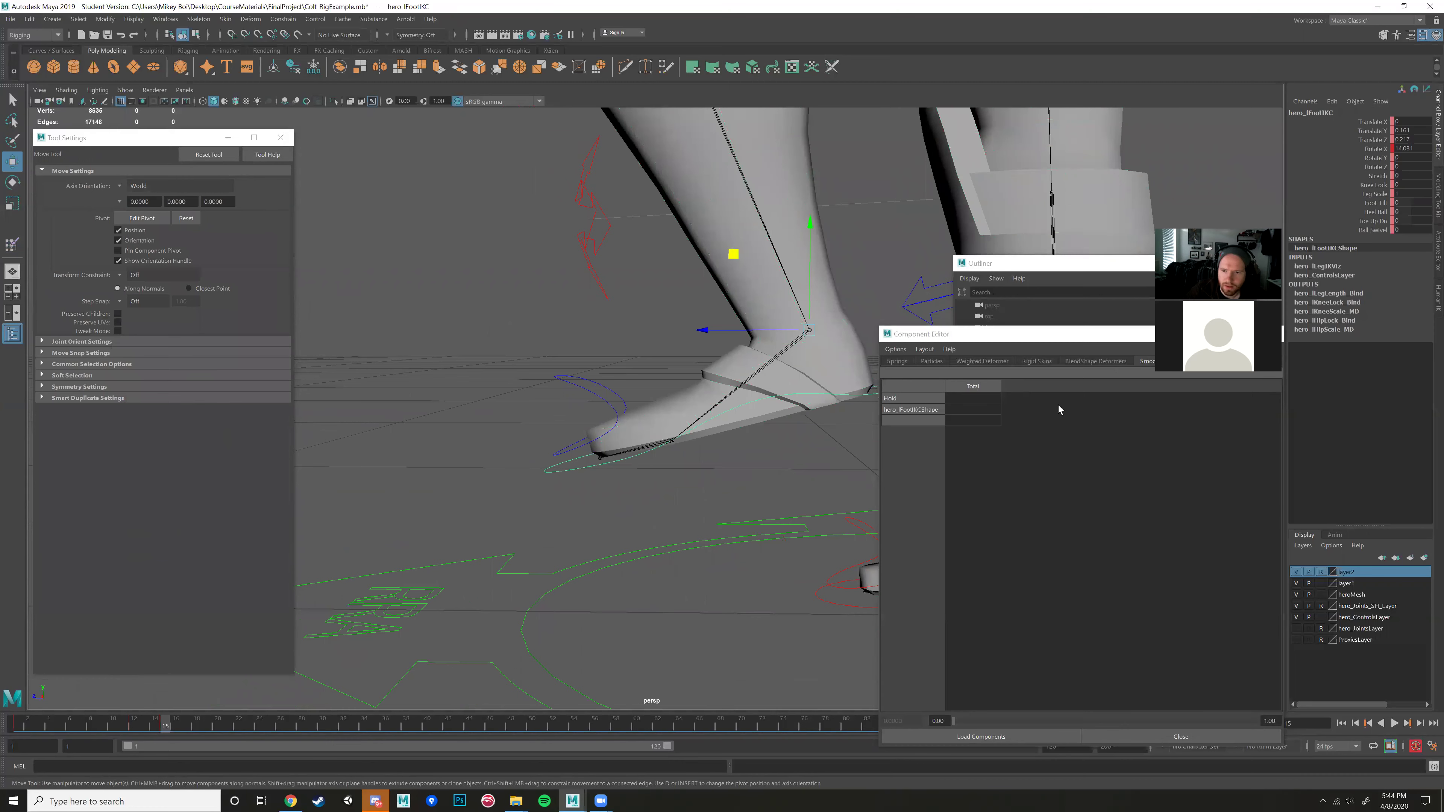
click(1373, 221)
middle_drag(668, 322, 665, 323)
key(ctrl+z)
key(ctrl+z)
key(ctrl+z)
key(ctrl+z)
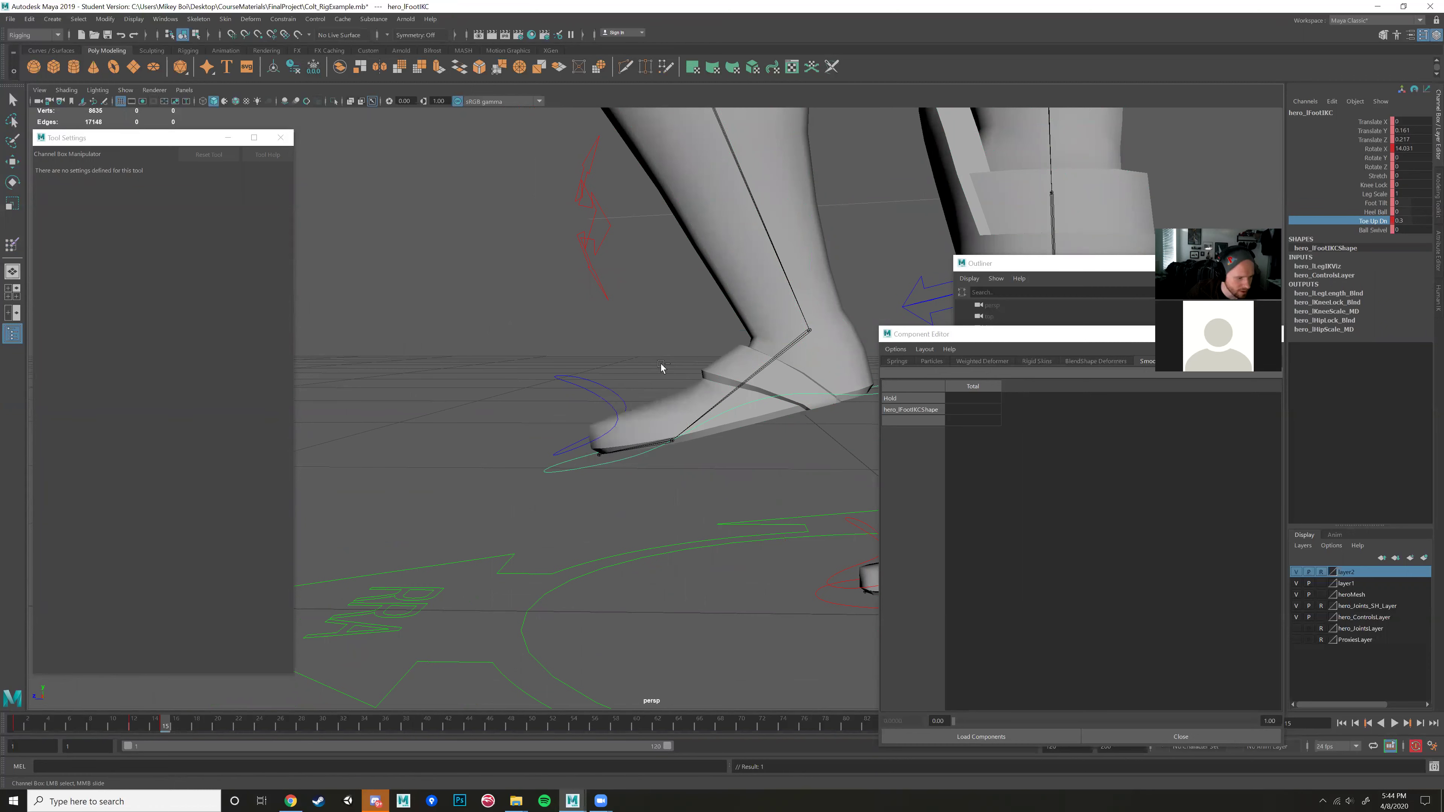
- Delete the left foot IK control's keys within the timeline range from frame 12 to 16
shift+drag(165, 727, 139, 731)
key(alt+v)
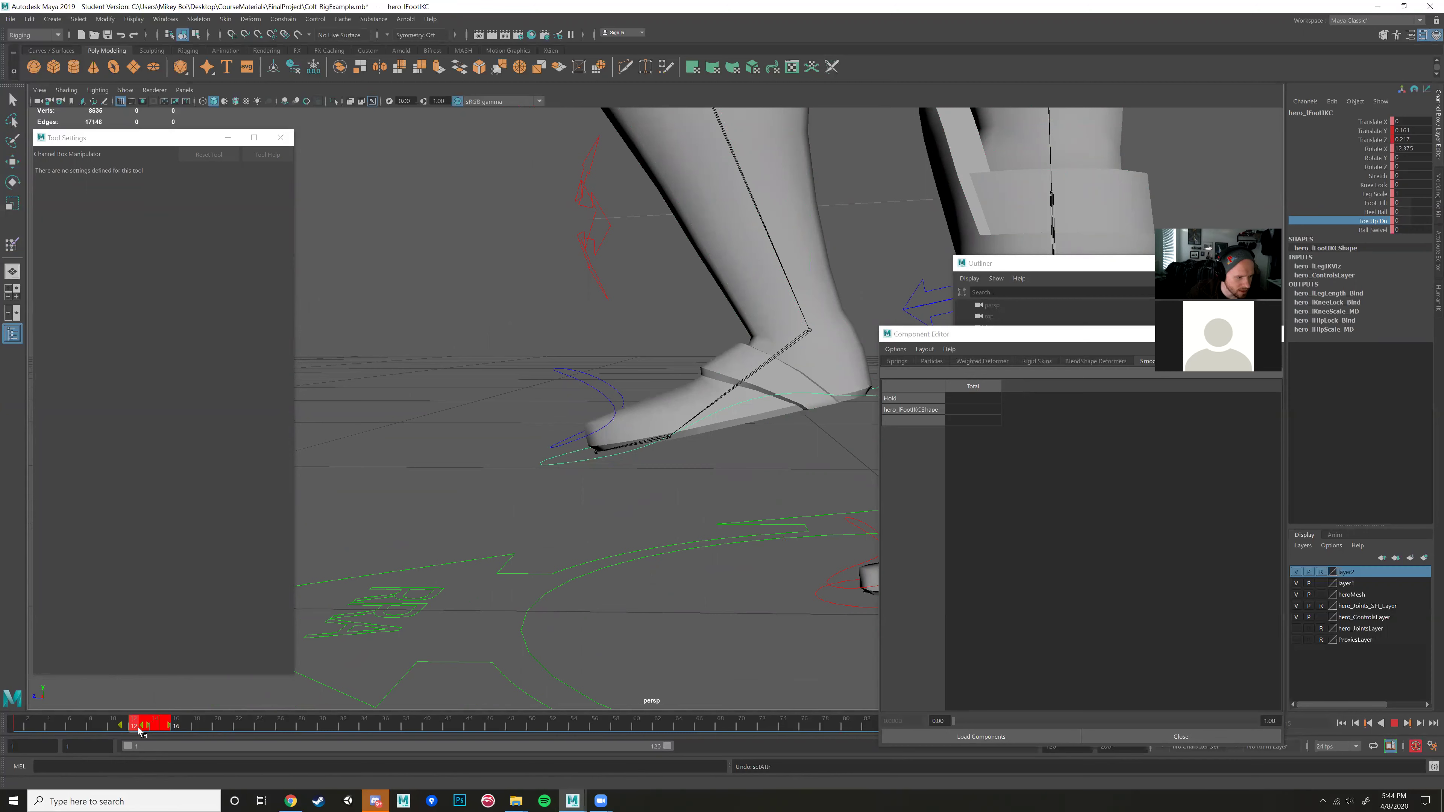
key(alt+v)
alt+right_drag(767, 512, 702, 471)
alt+middle_drag(703, 471, 660, 452)
alt+right_drag(579, 429, 636, 214)
alt+right_drag(561, 374, 534, 483)
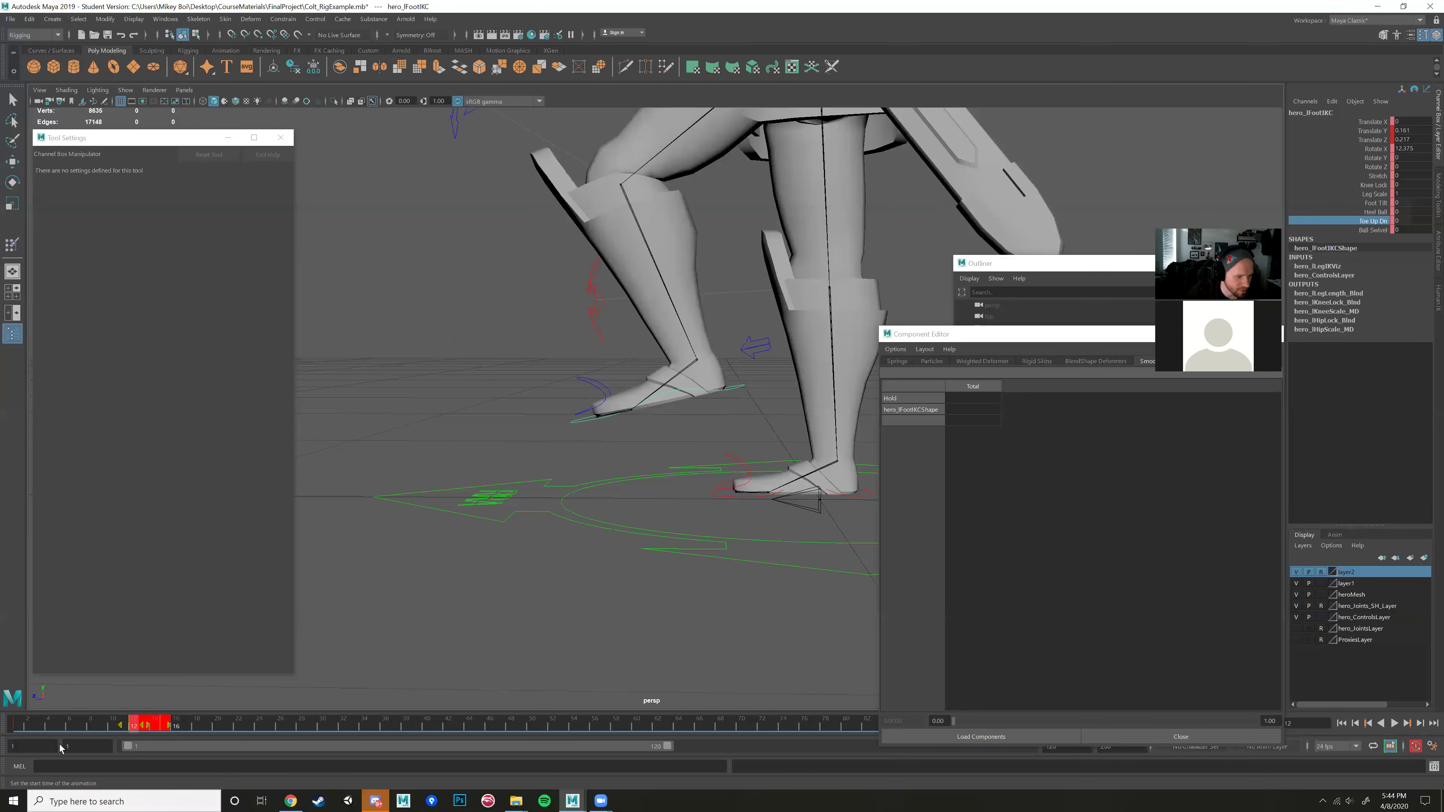
right_click(137, 730)
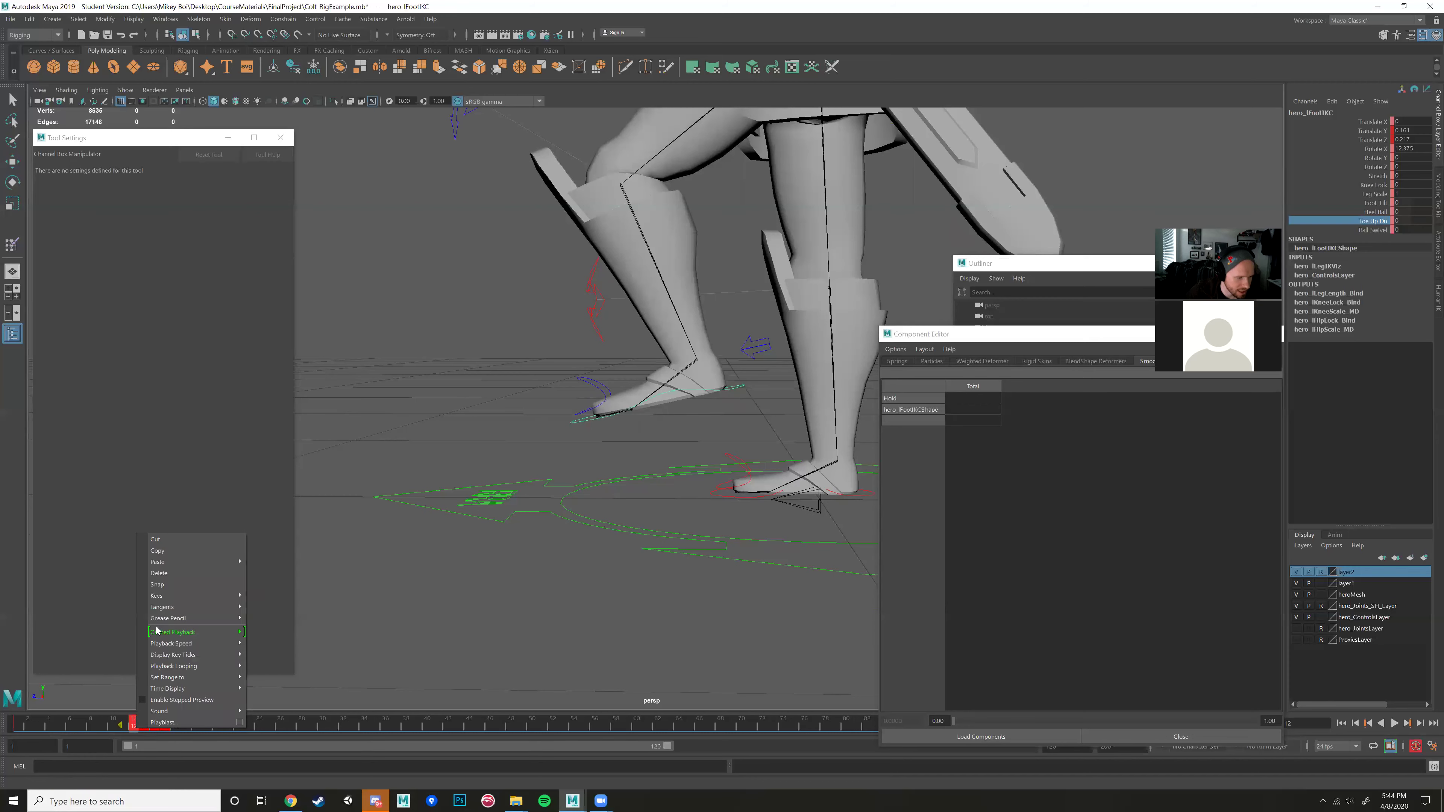
click(170, 571)
- Scrub back to frame 1 and examine both feet and ankles in the standing pose
alt+drag(597, 538, 635, 415)
drag(130, 730, 20, 727)
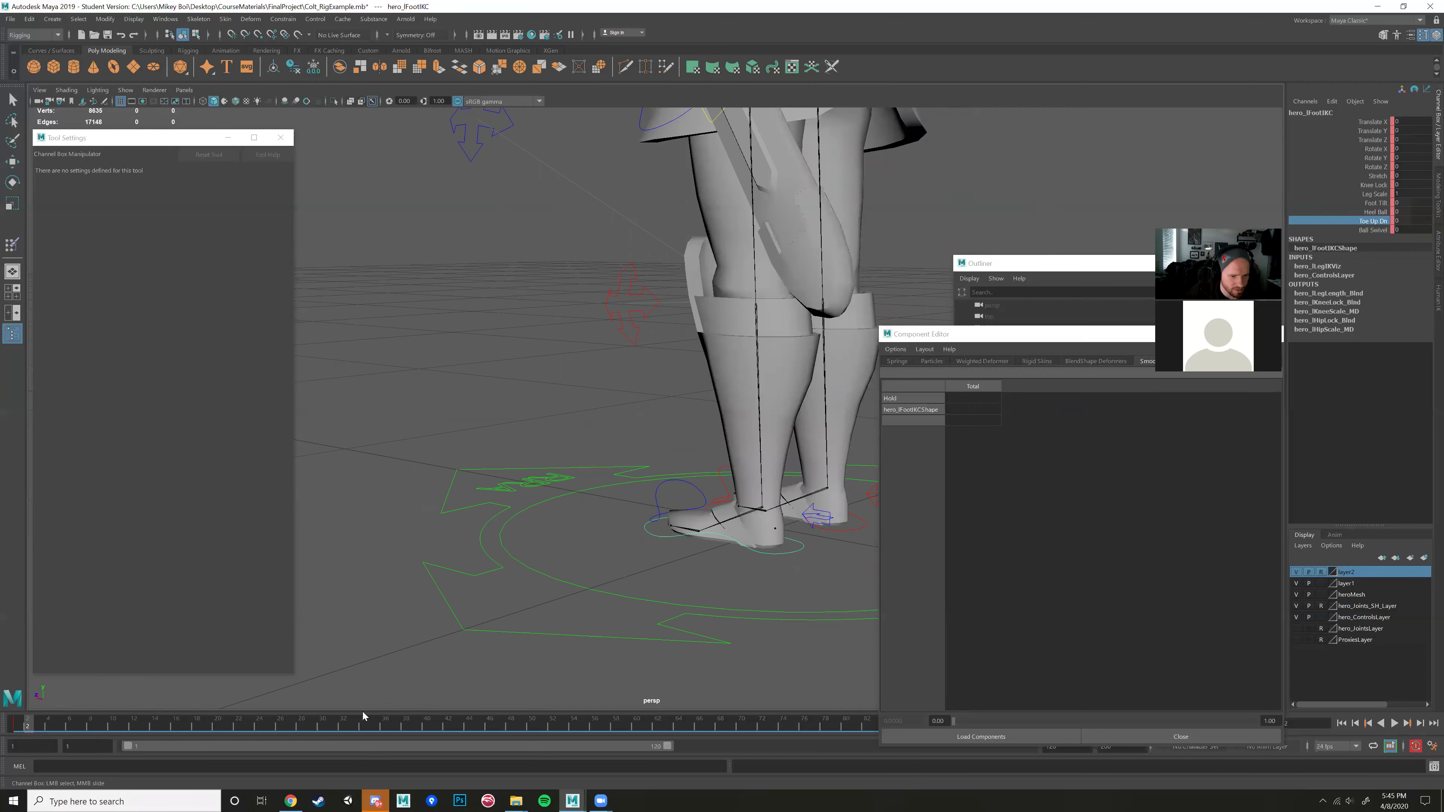
alt+drag(543, 567, 579, 561)
alt+middle_drag(580, 560, 591, 417)
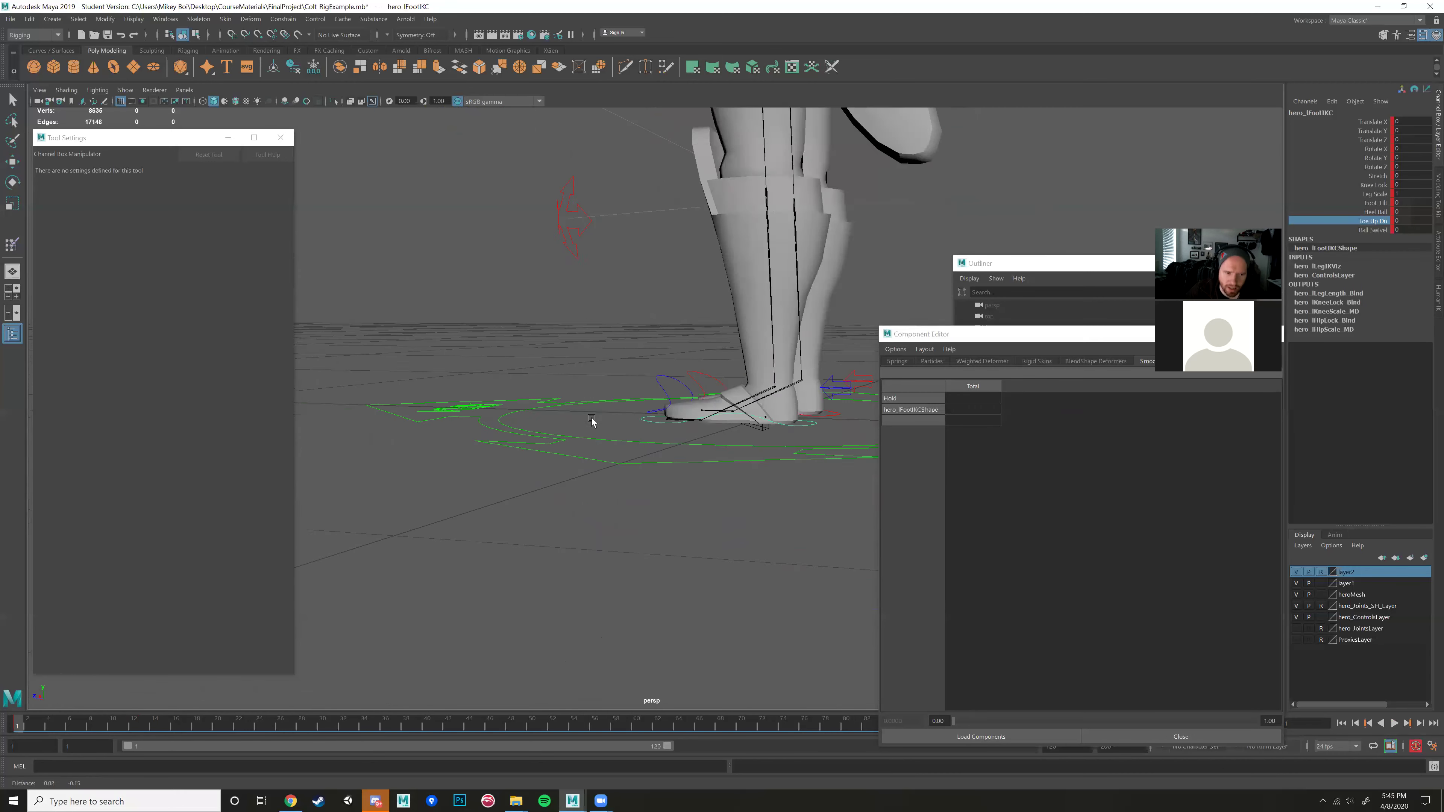
alt+right_drag(591, 417, 748, 410)
alt+drag(574, 484, 566, 498)
alt+middle_drag(566, 499, 432, 591)
scroll(577, 535, down, 2)
alt+drag(576, 535, 545, 555)
alt+right_drag(544, 554, 680, 529)
scroll(663, 490, down, 3)
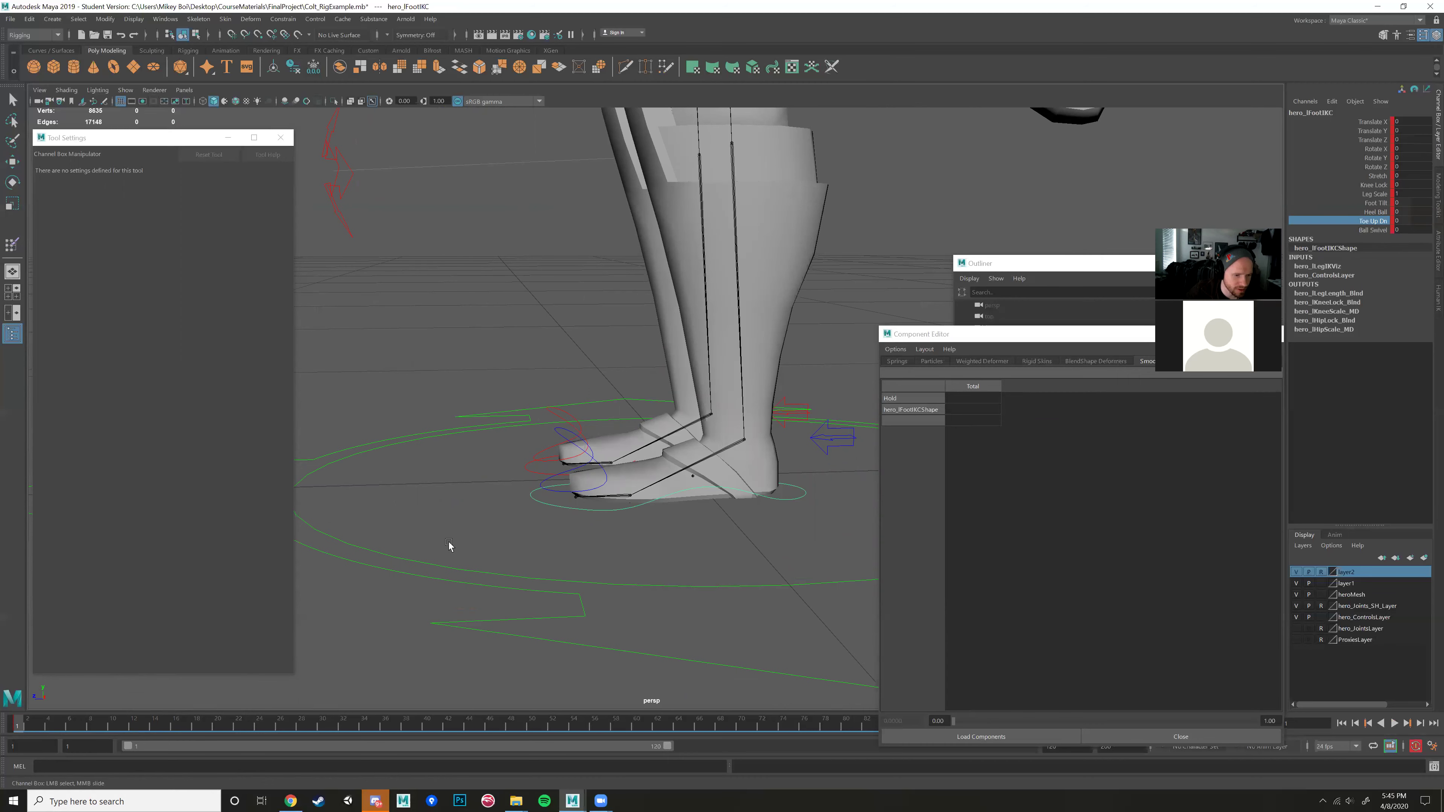
scroll(645, 394, down, 4)
alt+middle_drag(714, 375, 702, 476)
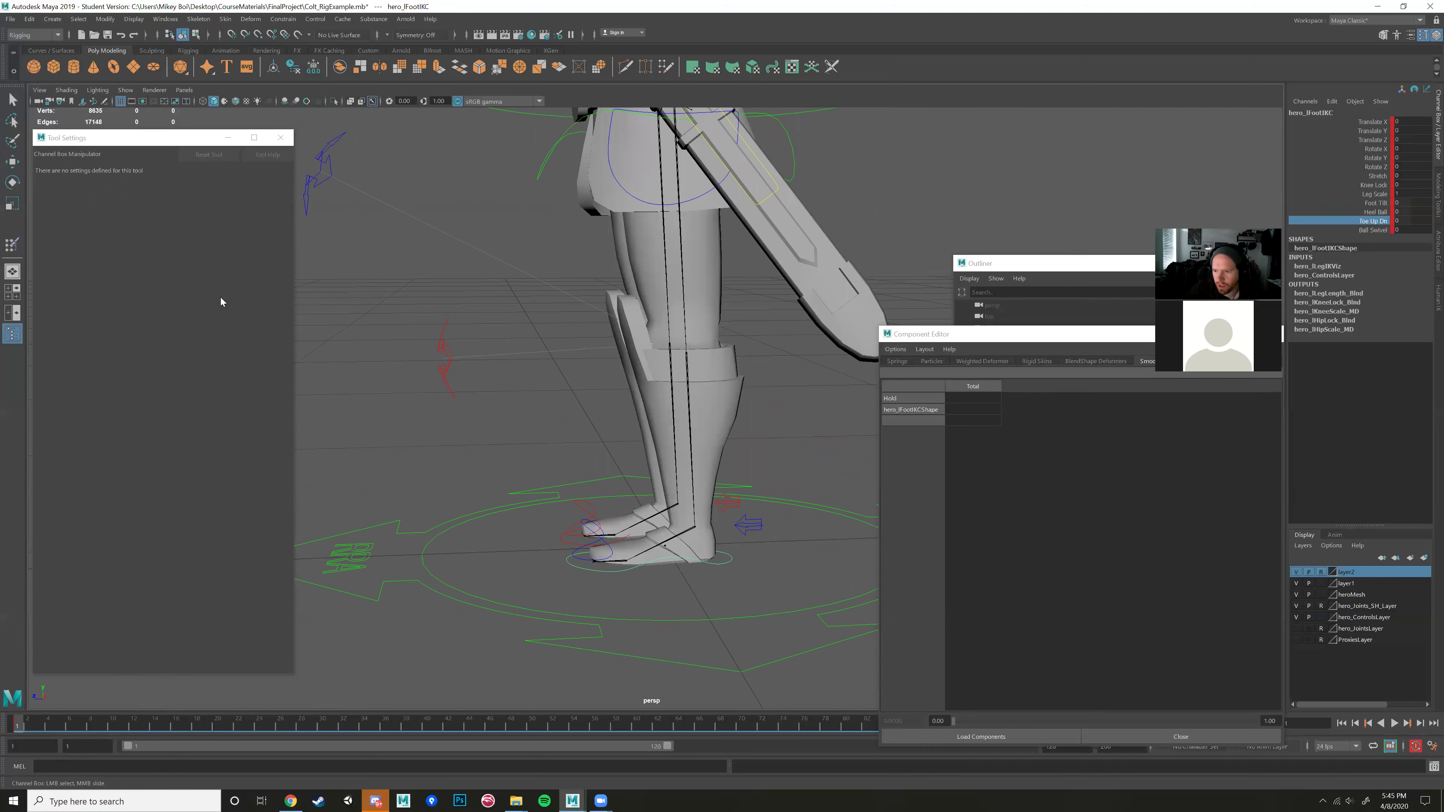
alt+drag(562, 540, 594, 438)
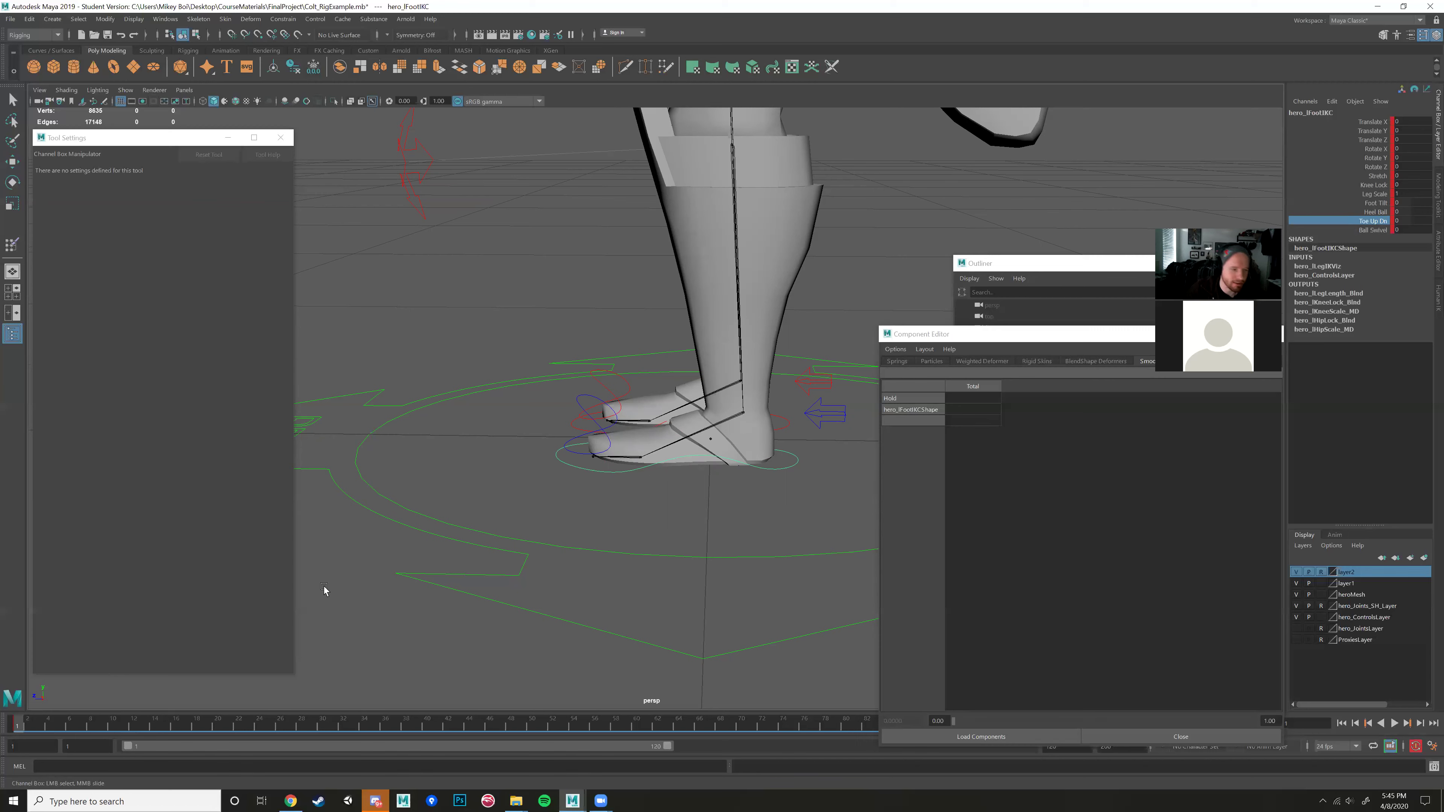
alt+drag(652, 443, 658, 439)
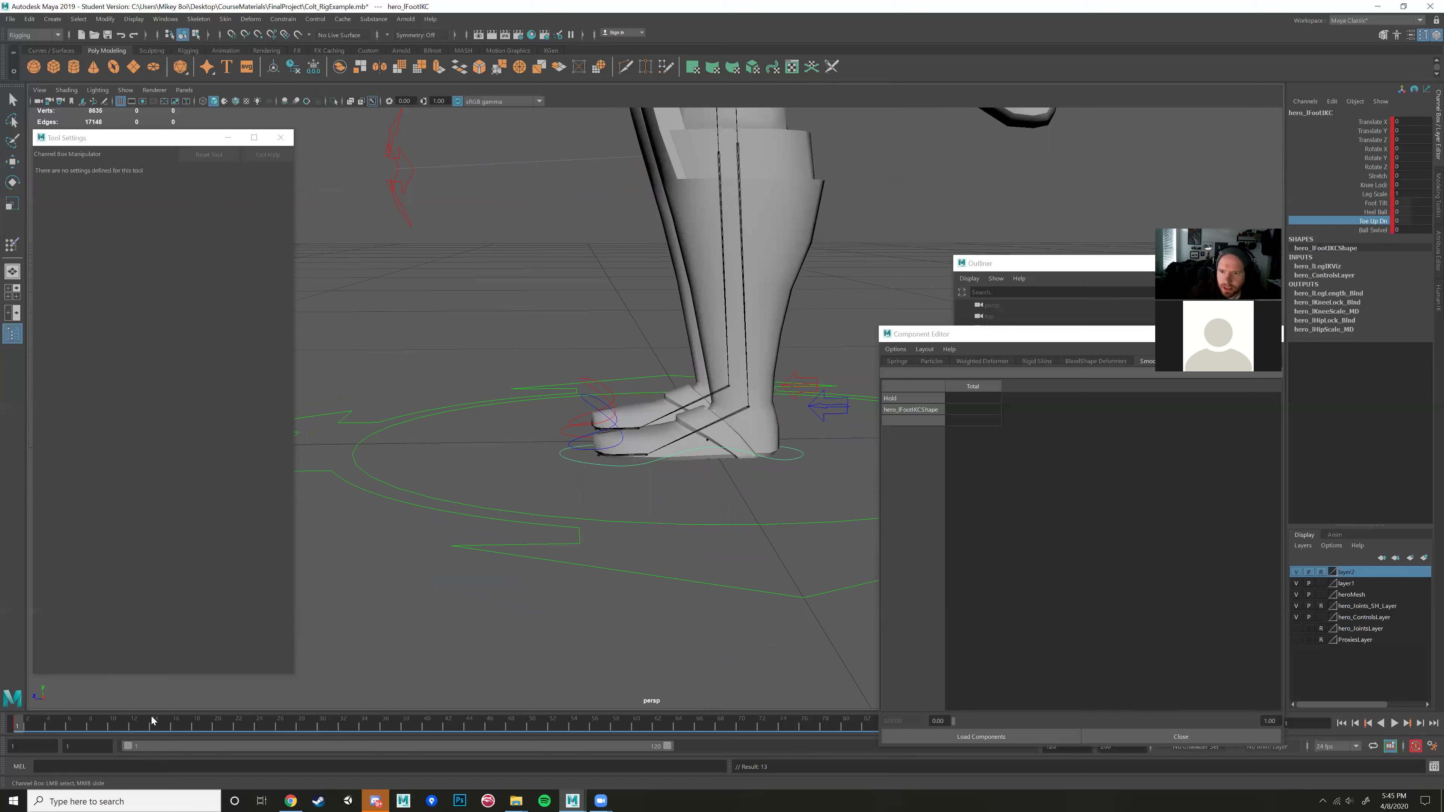
- Set the left foot IK control's Toe Up Dn value at frame 12 and play back the toe motion
drag(152, 720, 133, 720)
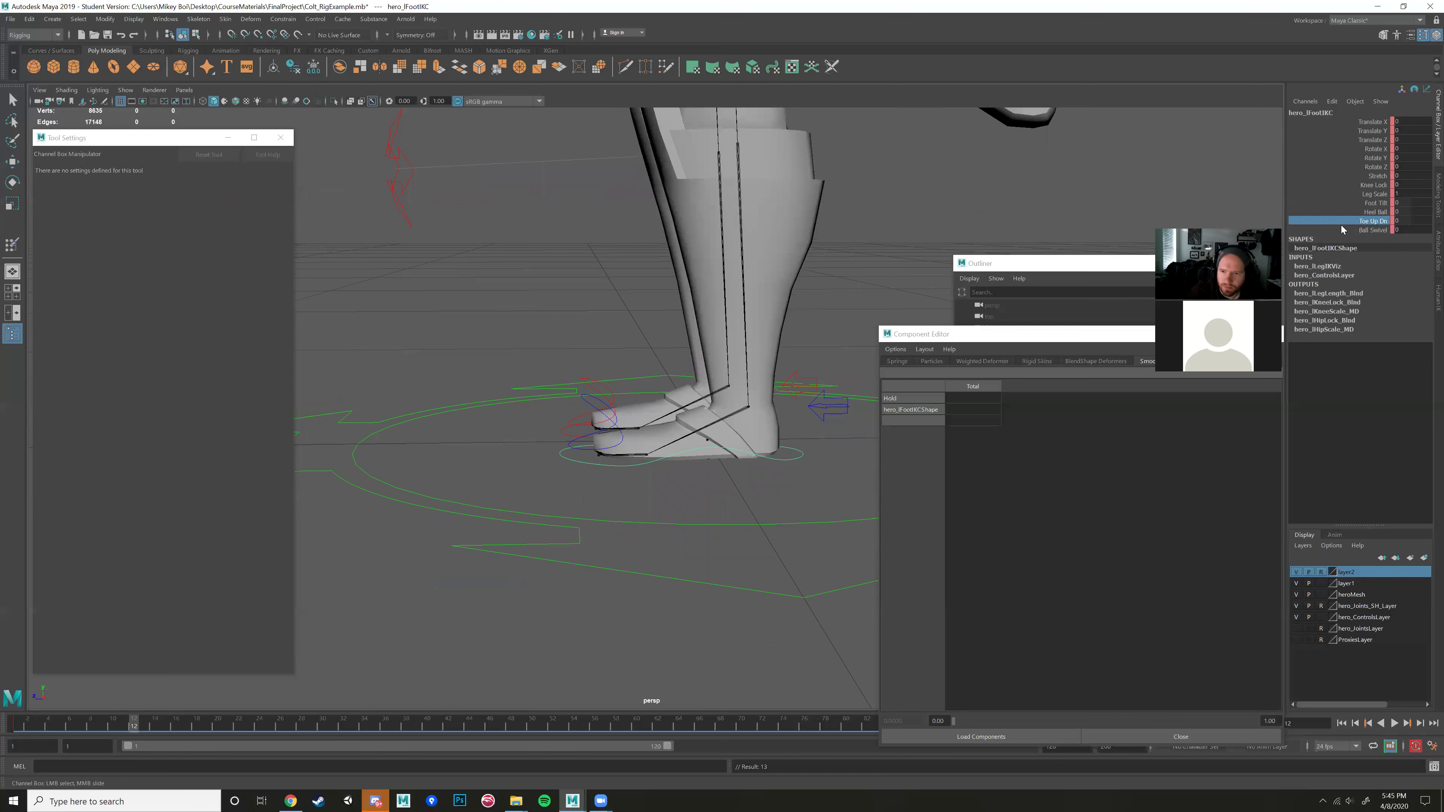
click(1400, 221)
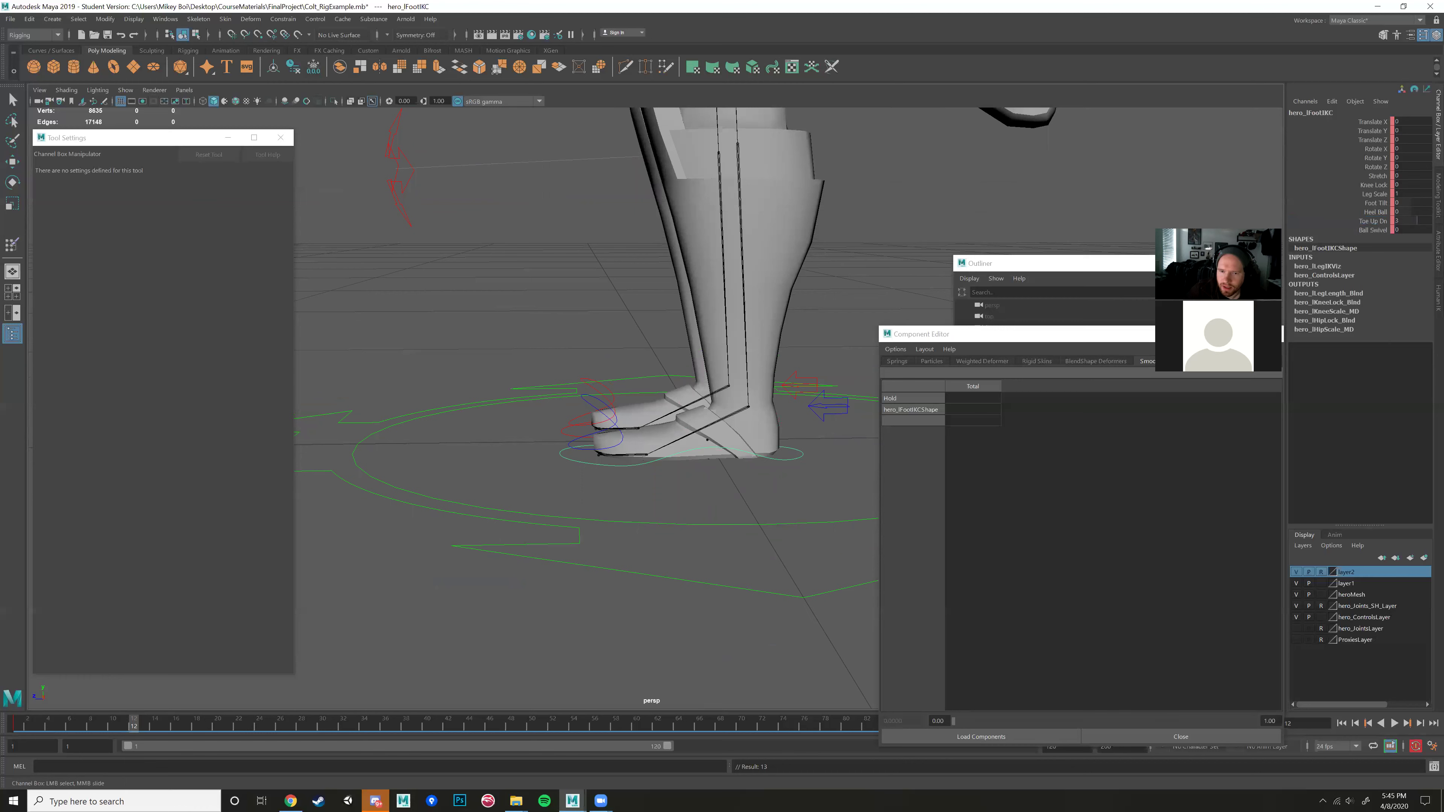
text(4)
key(Return)
alt+drag(765, 352, 737, 413)
middle_drag(736, 413, 743, 414)
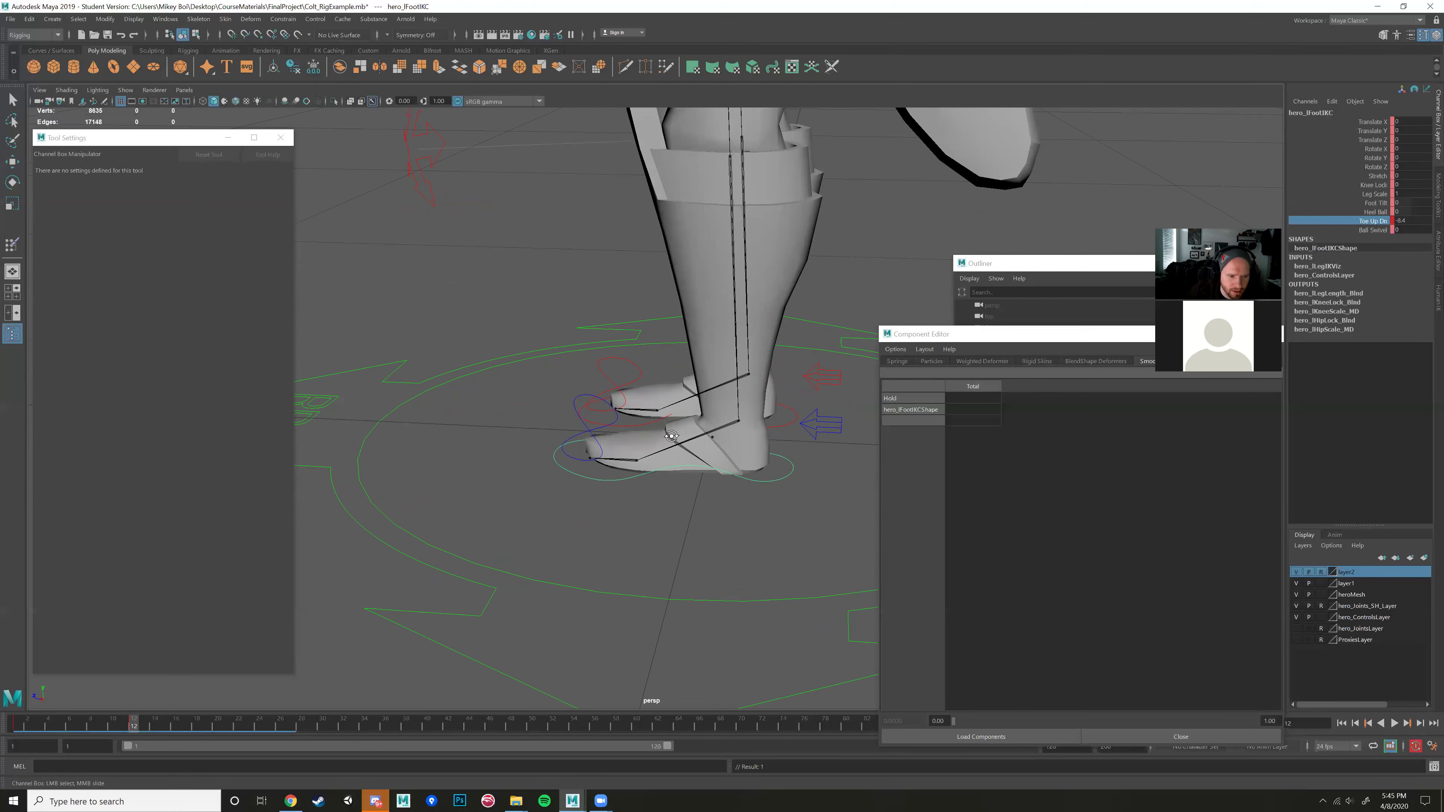
alt+drag(661, 407, 645, 462)
key(w)
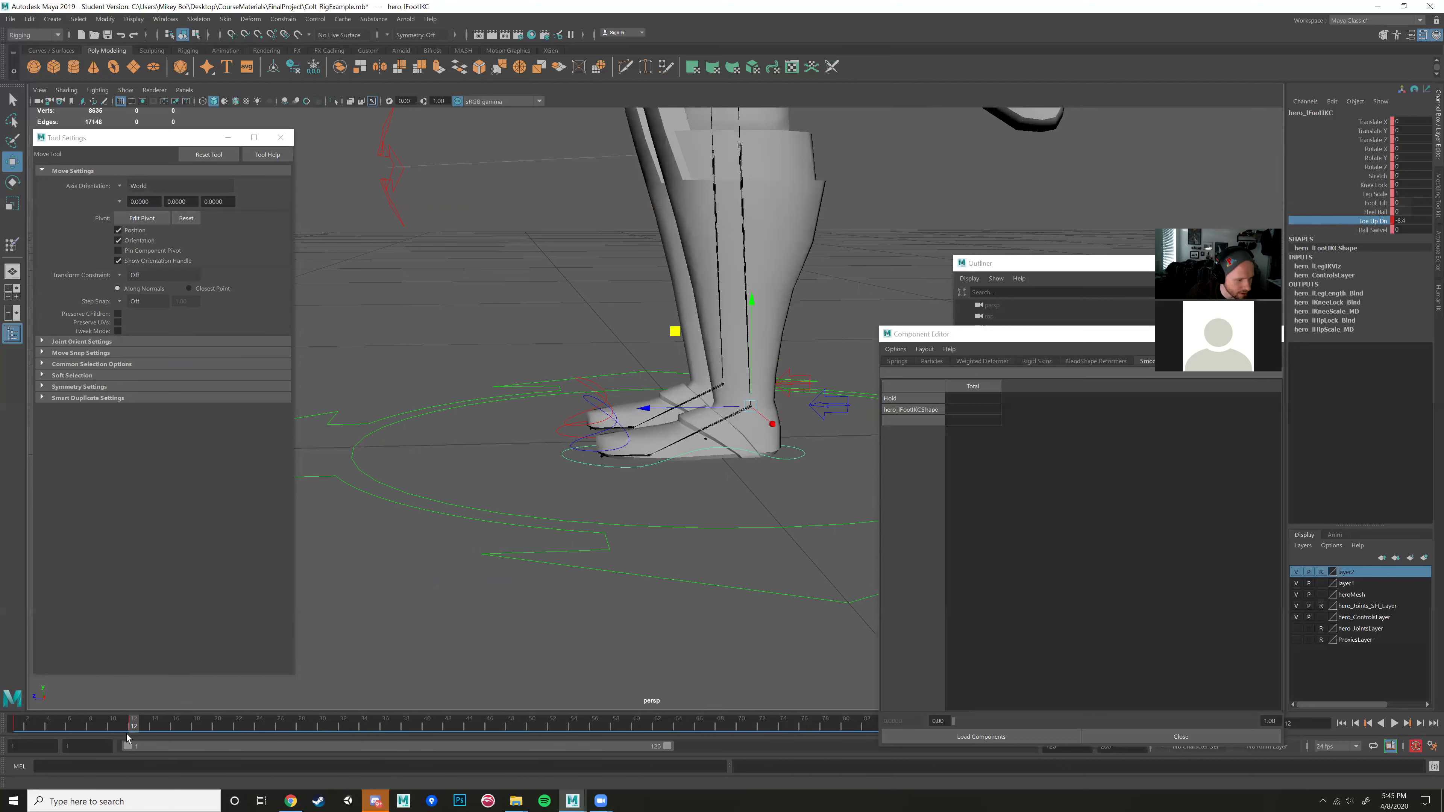
key(alt+v)
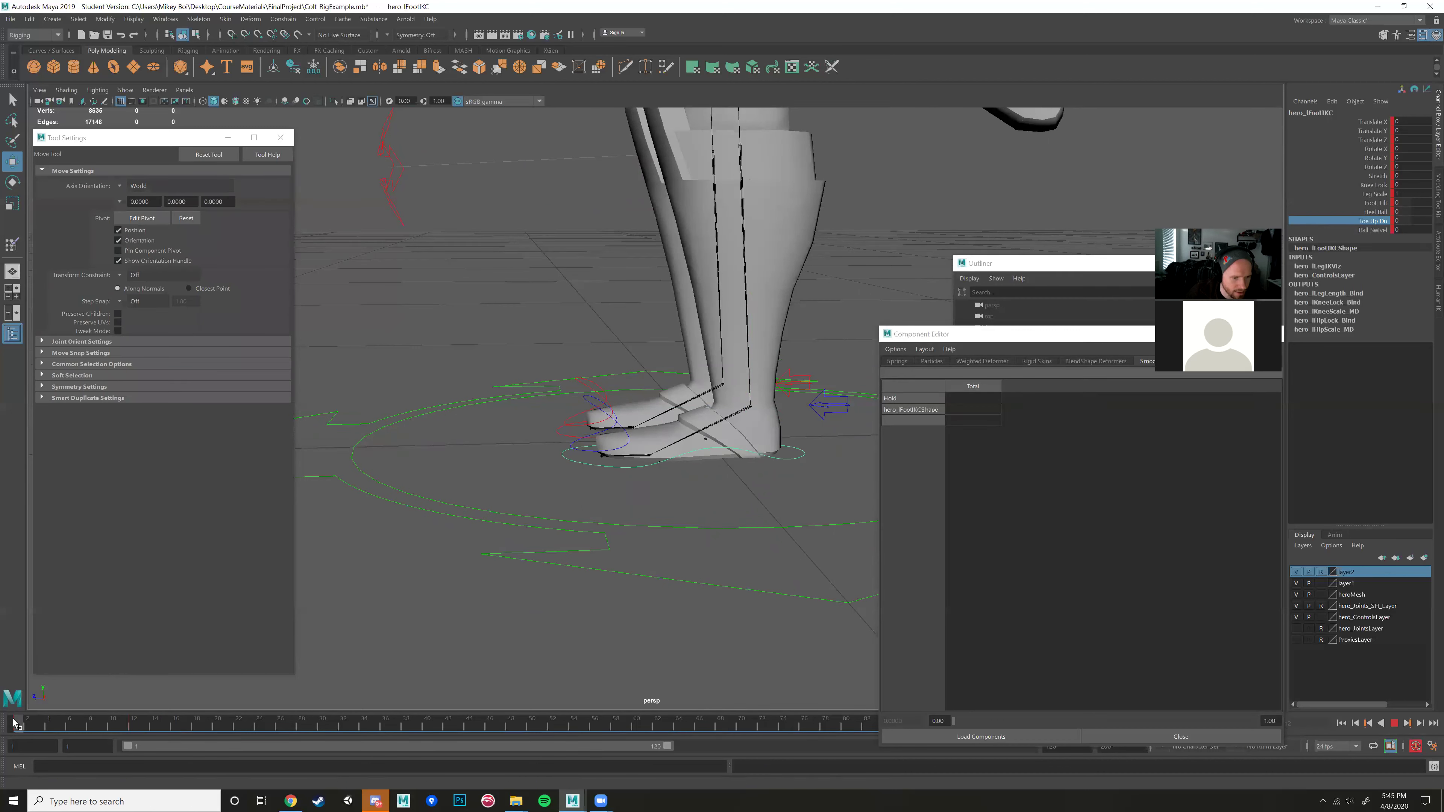
key(alt+v)
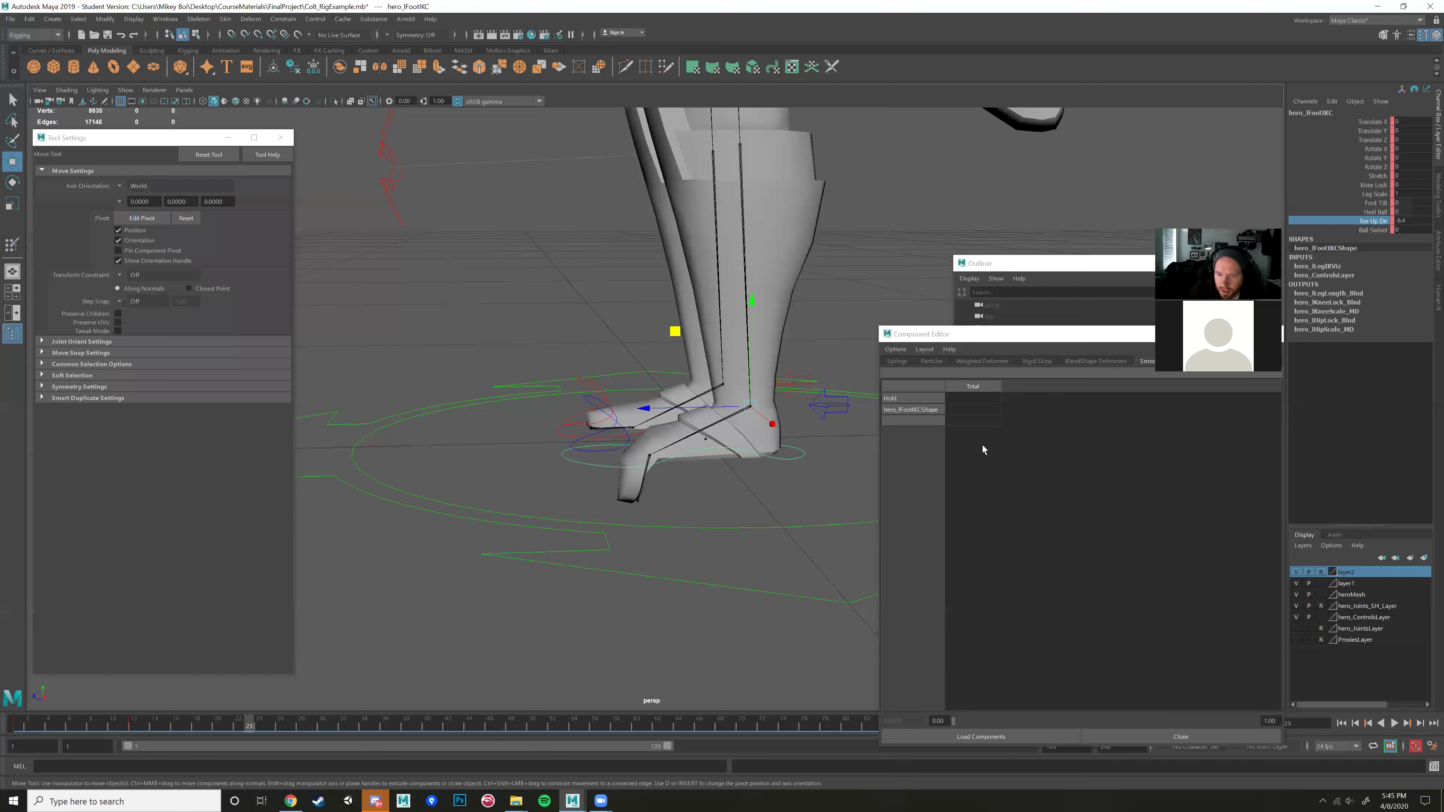
- Adjust Toe Up Dn on the left foot IK control at frame 23 and review the toe bend around frame 21
click(1380, 221)
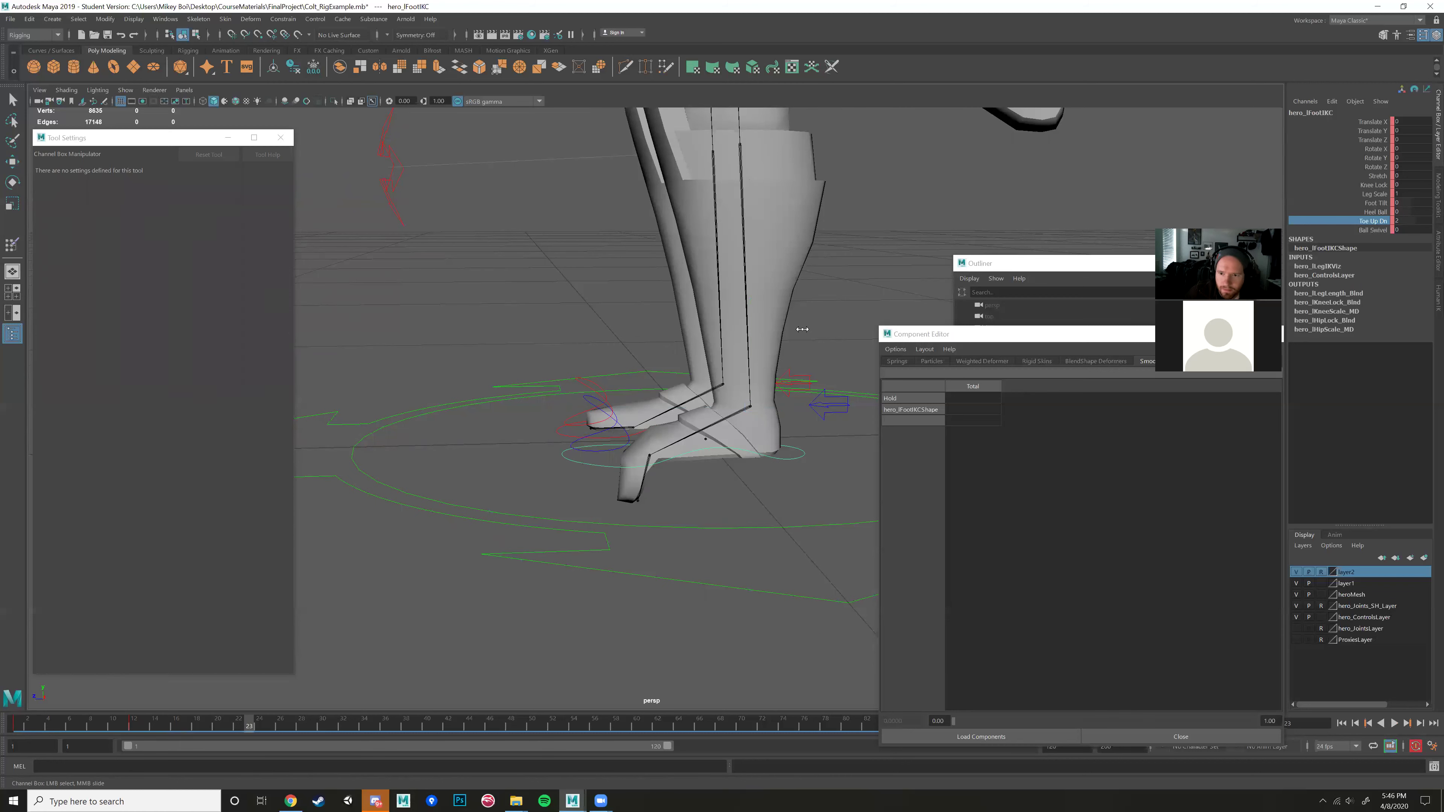
middle_drag(854, 326, 848, 327)
key(alt+v)
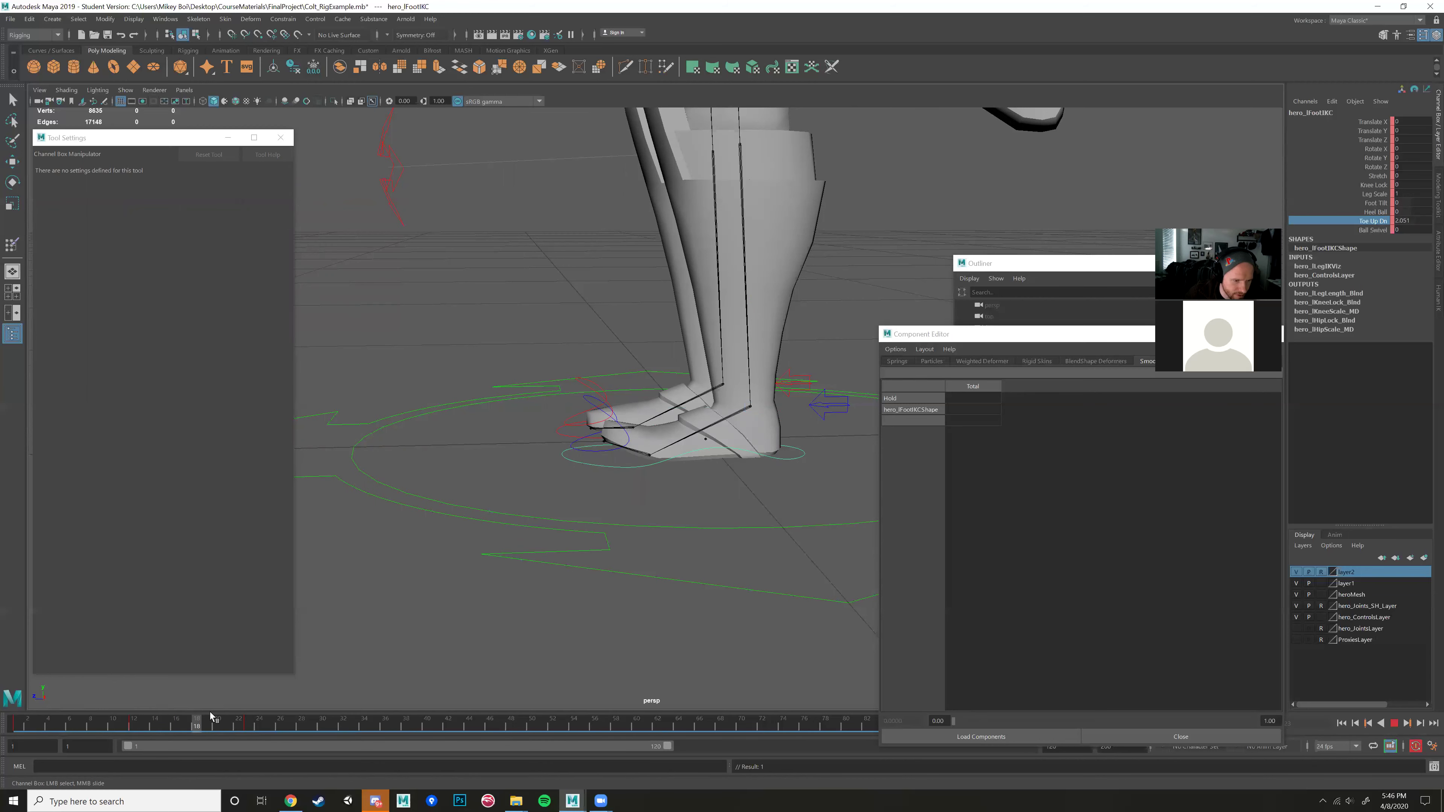
click(228, 719)
- Start painting skin weights on the hero mesh, unlock the left ball joint and compare its weights with the left ankle's
alt+right_drag(487, 474, 657, 506)
alt+middle_drag(657, 506, 693, 393)
click(672, 418)
right_drag(681, 409, 596, 391)
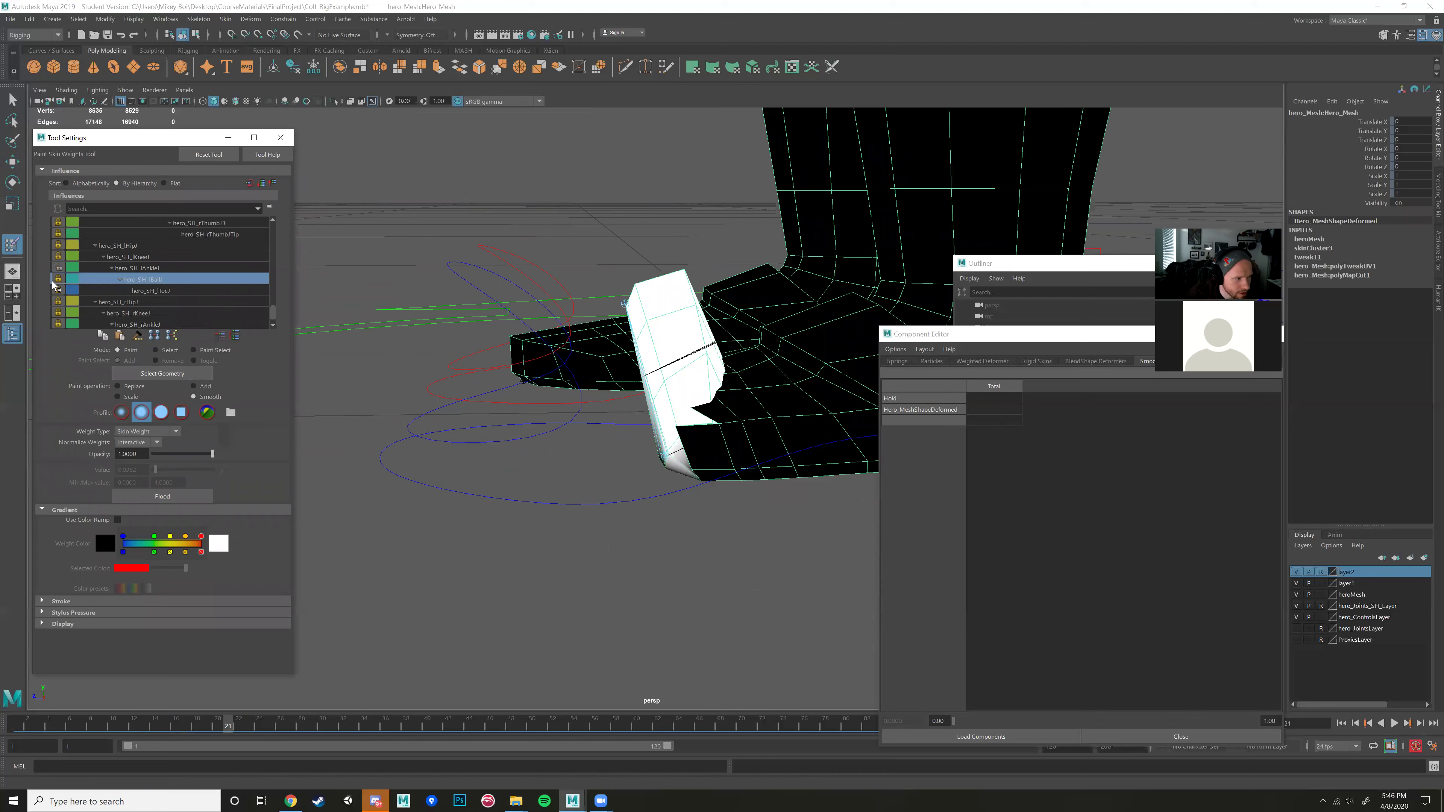
click(59, 279)
click(138, 267)
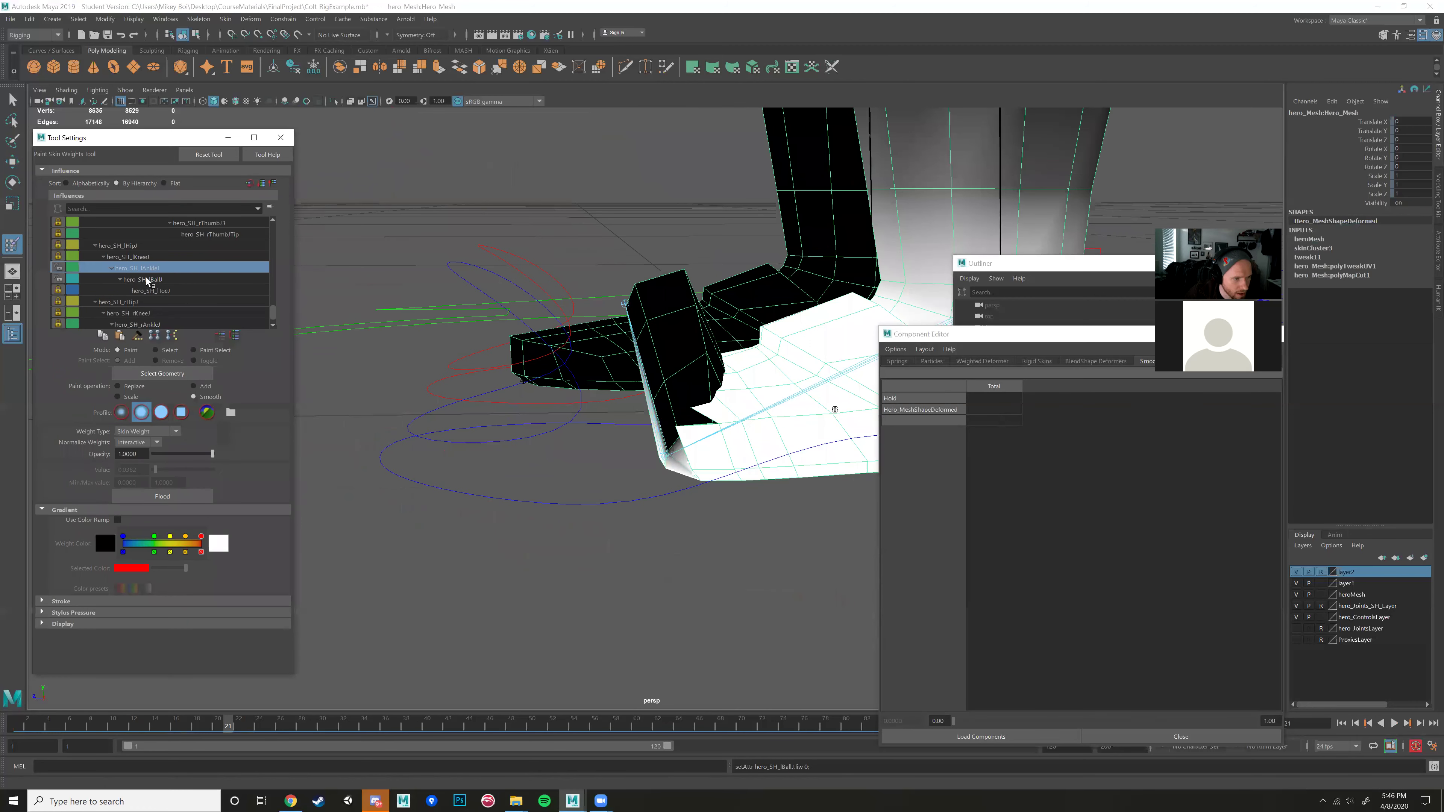
click(147, 280)
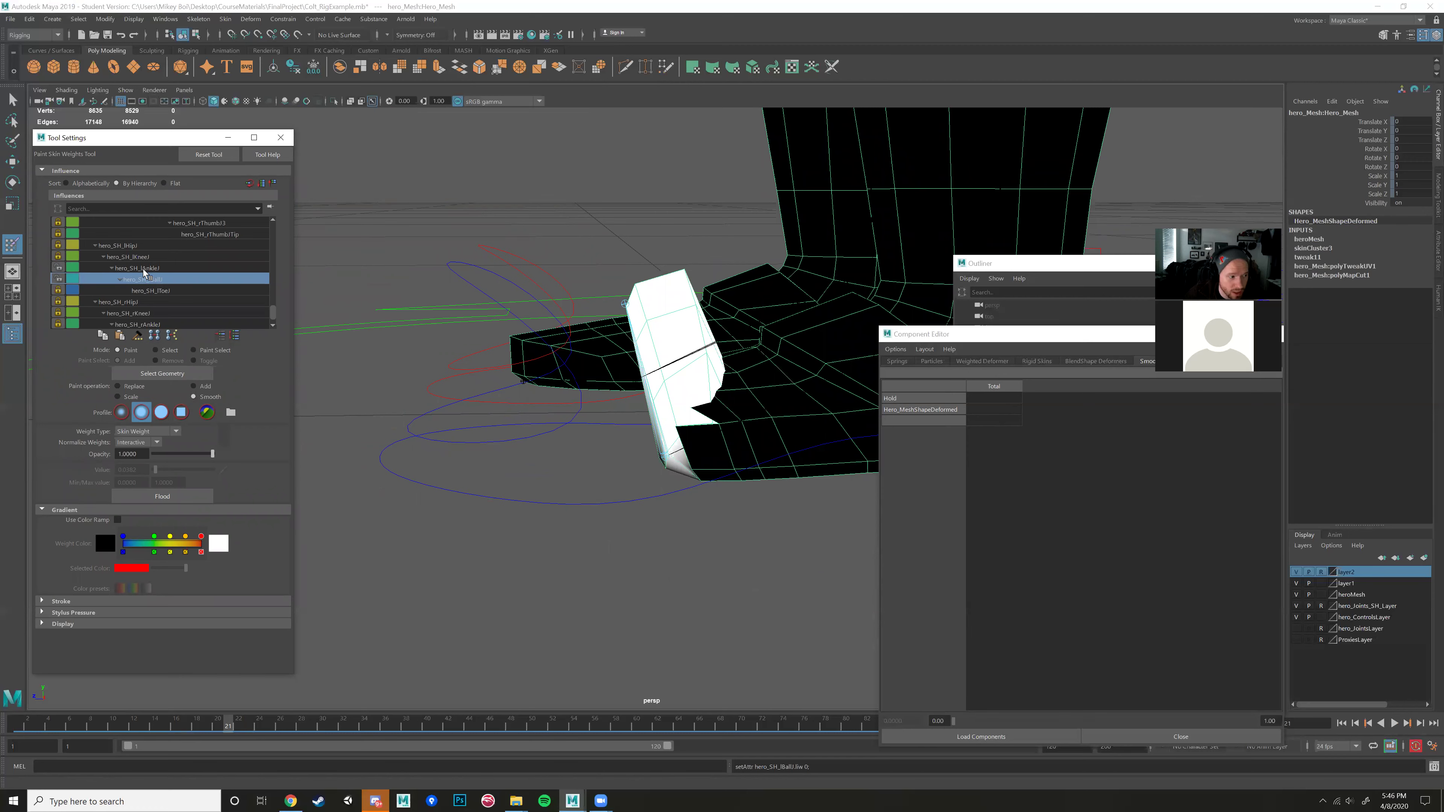
click(145, 272)
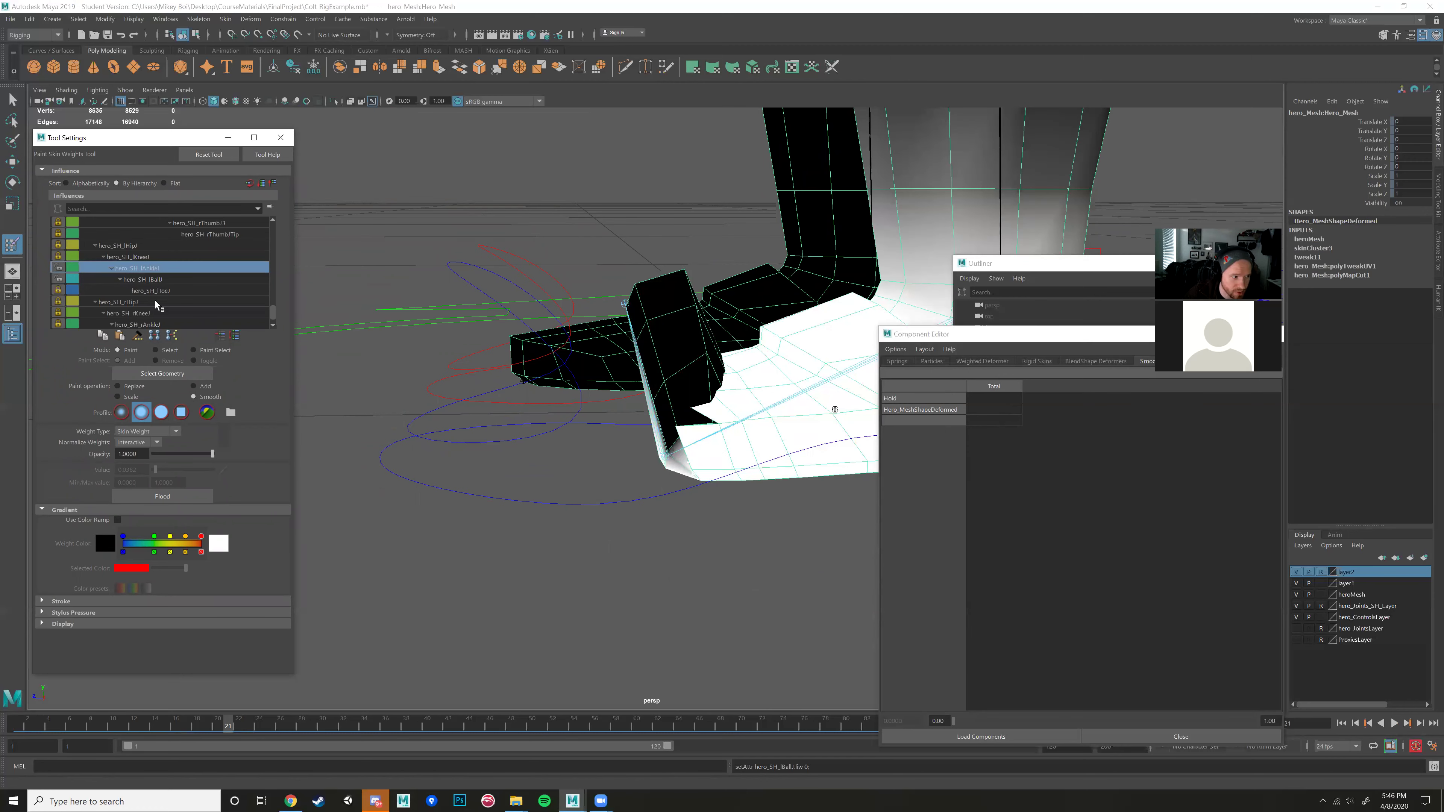
click(142, 280)
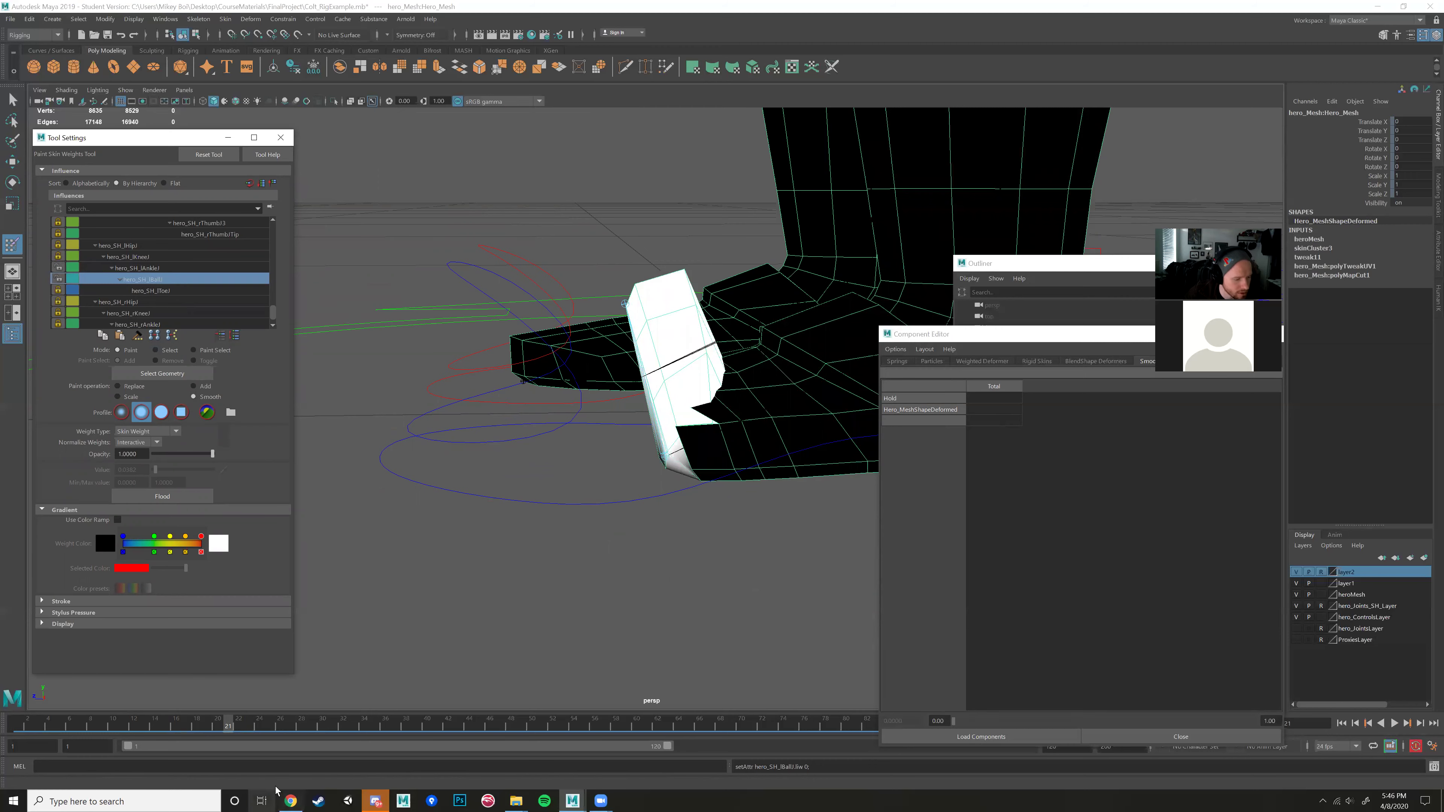
- Smooth the left ball joint's weights across the base of the toes in the frame 15 pose
drag(223, 722, 171, 718)
alt+drag(557, 538, 677, 554)
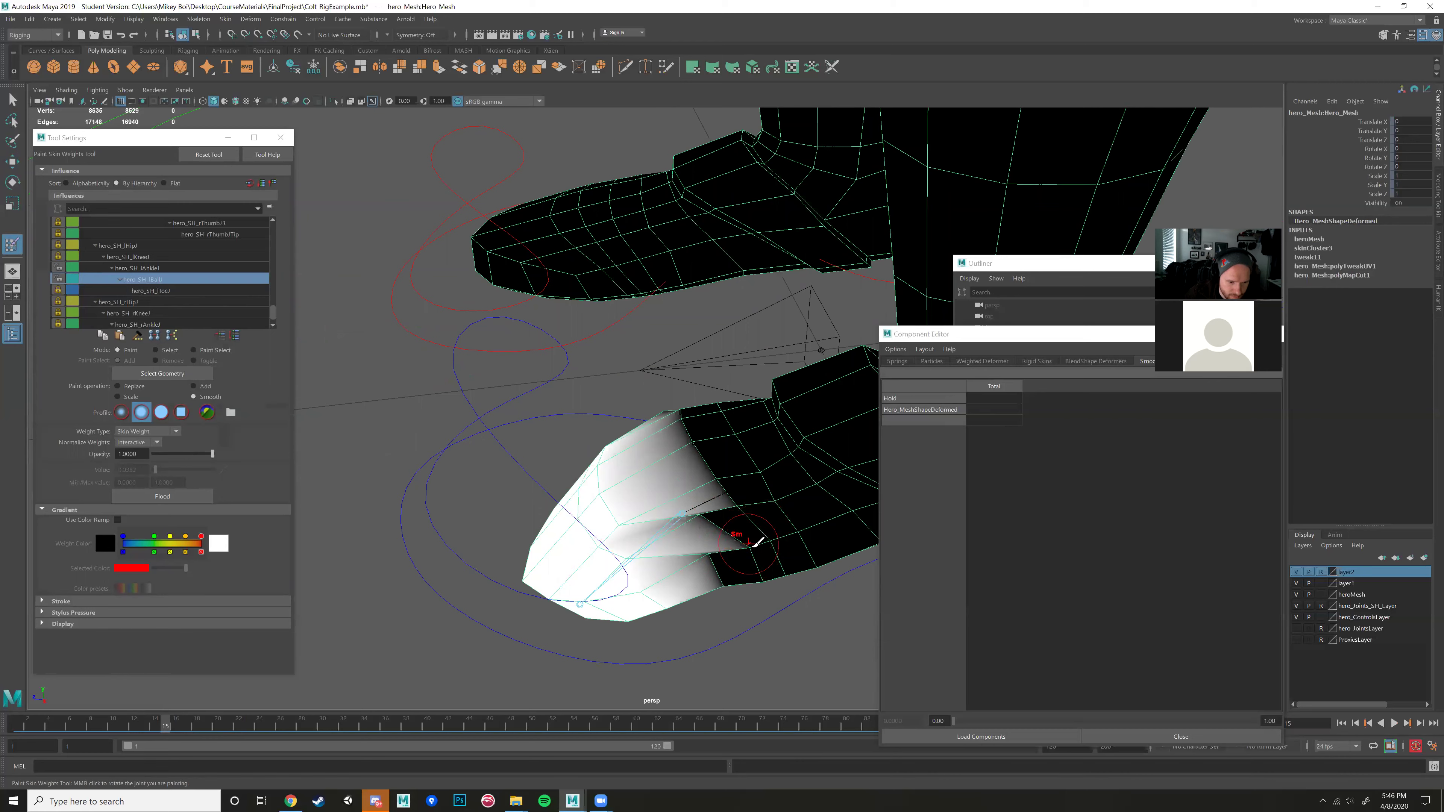
mouse_move(735, 541)
mouse_down()
mouse_move(716, 539)
mouse_move(729, 490)
mouse_move(688, 421)
mouse_move(825, 455)
mouse_up()
mouse_move(742, 380)
mouse_down()
mouse_move(722, 348)
mouse_move(694, 375)
mouse_move(738, 405)
mouse_move(724, 364)
mouse_move(597, 367)
mouse_up()
mouse_move(712, 482)
mouse_down()
mouse_move(744, 498)
mouse_move(705, 493)
mouse_up()
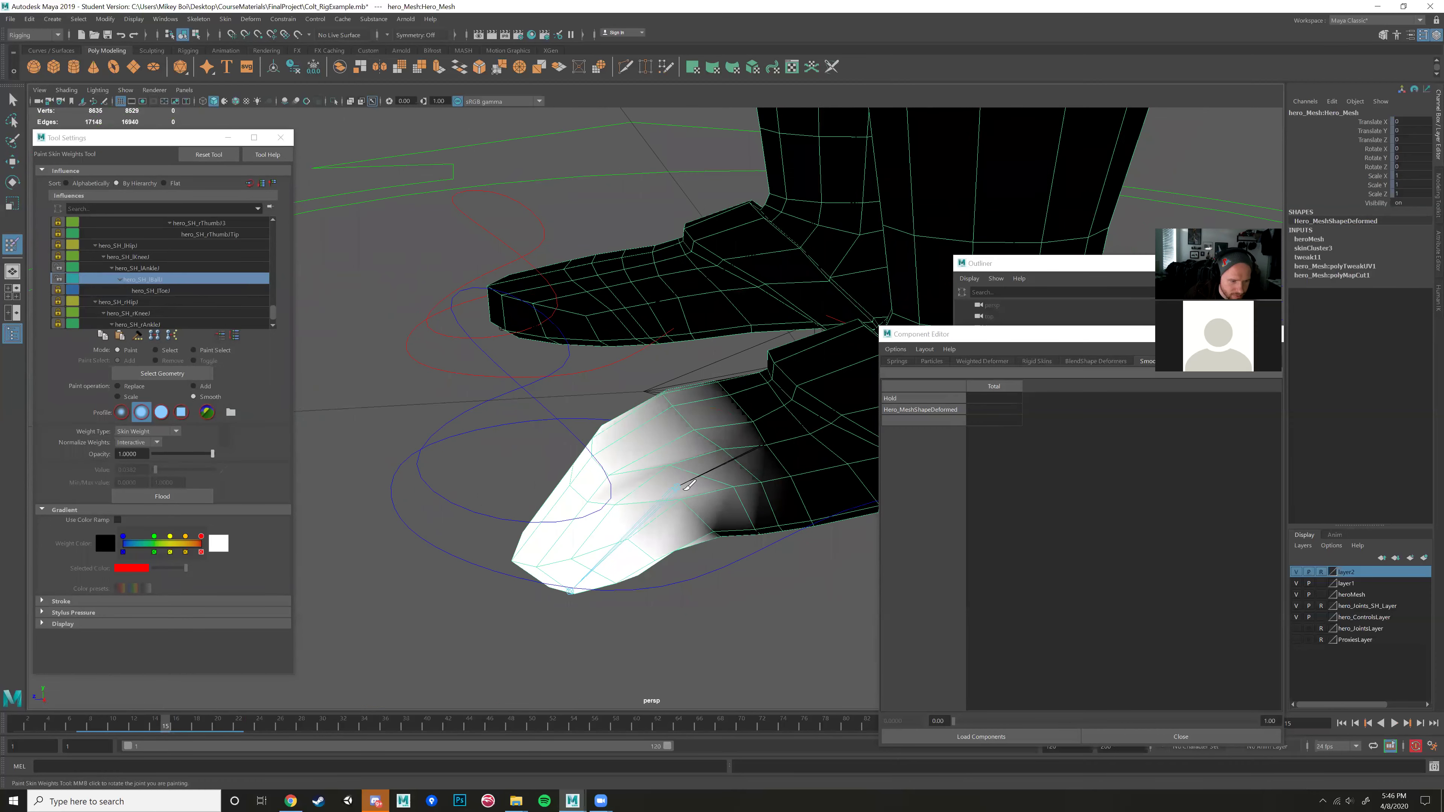
- Smooth the left ankle joint's weights from the instep across the base of the toes
click(149, 268)
mouse_move(665, 511)
mouse_down()
mouse_move(687, 493)
mouse_move(607, 452)
mouse_move(790, 464)
mouse_up()
mouse_move(789, 466)
mouse_down()
mouse_move(736, 440)
mouse_move(794, 421)
mouse_move(729, 390)
mouse_move(807, 361)
mouse_up()
mouse_move(716, 402)
mouse_down()
mouse_move(788, 412)
mouse_move(756, 401)
mouse_move(780, 439)
mouse_move(731, 407)
mouse_move(778, 442)
mouse_move(487, 480)
mouse_up()
- Smooth the left ankle weights around the toe crease in the bent-toe pose at frame 19
drag(164, 722, 207, 722)
alt+drag(649, 607, 612, 568)
scroll(612, 454, up, 5)
alt+drag(591, 446, 598, 436)
mouse_move(560, 433)
mouse_down()
mouse_move(492, 413)
mouse_move(468, 467)
mouse_move(573, 332)
mouse_move(514, 455)
mouse_move(392, 489)
mouse_move(469, 613)
mouse_move(417, 509)
mouse_move(564, 452)
mouse_move(474, 474)
mouse_move(489, 394)
mouse_move(701, 337)
mouse_up()
mouse_move(654, 464)
alt+mouse_down()
mouse_move(664, 396)
mouse_move(717, 535)
mouse_move(726, 484)
mouse_move(723, 591)
mouse_move(669, 409)
mouse_move(644, 543)
alt+mouse_up()
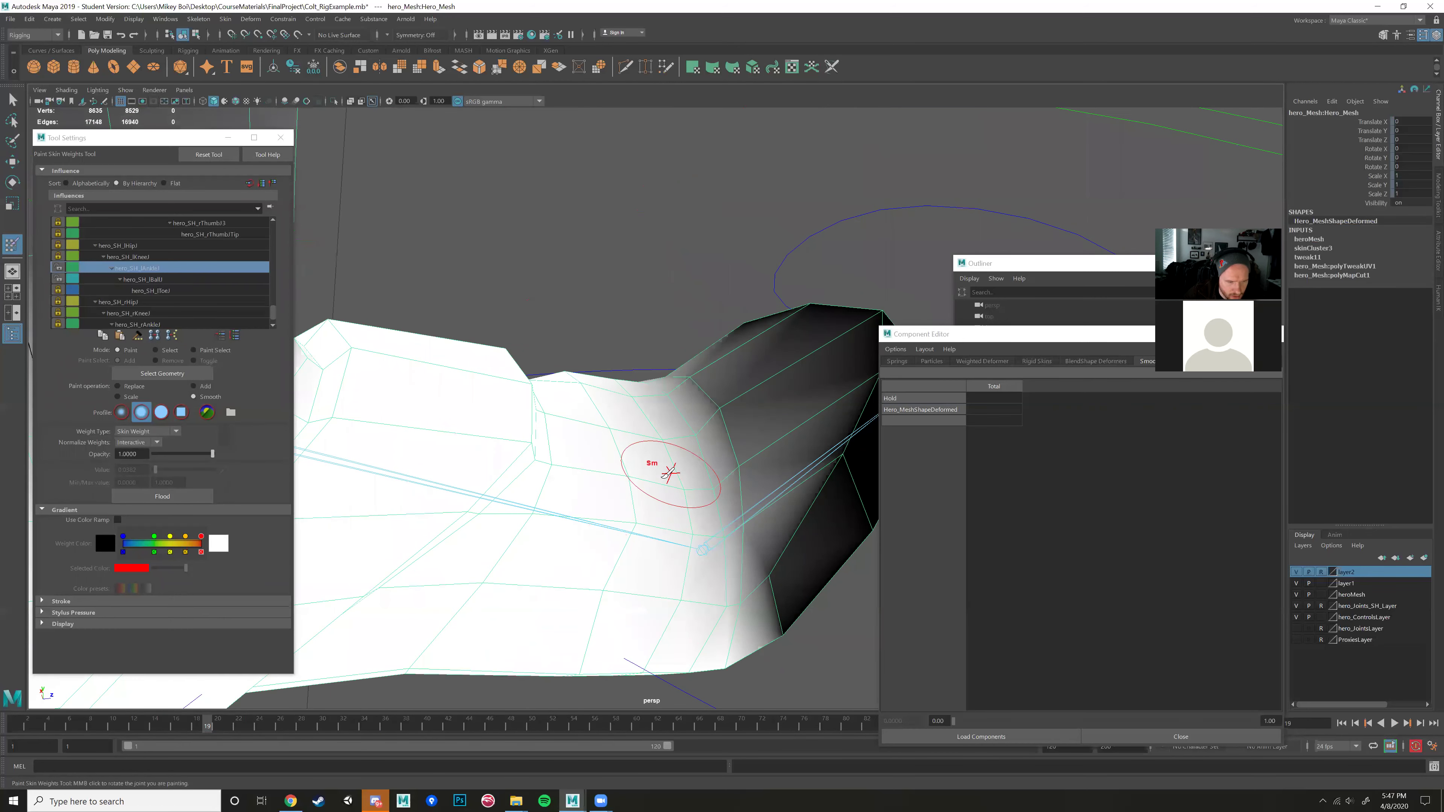
alt+drag(669, 466, 649, 482)
- Smooth the left ball joint's weights over the instep and outer side of the bent foot
click(156, 290)
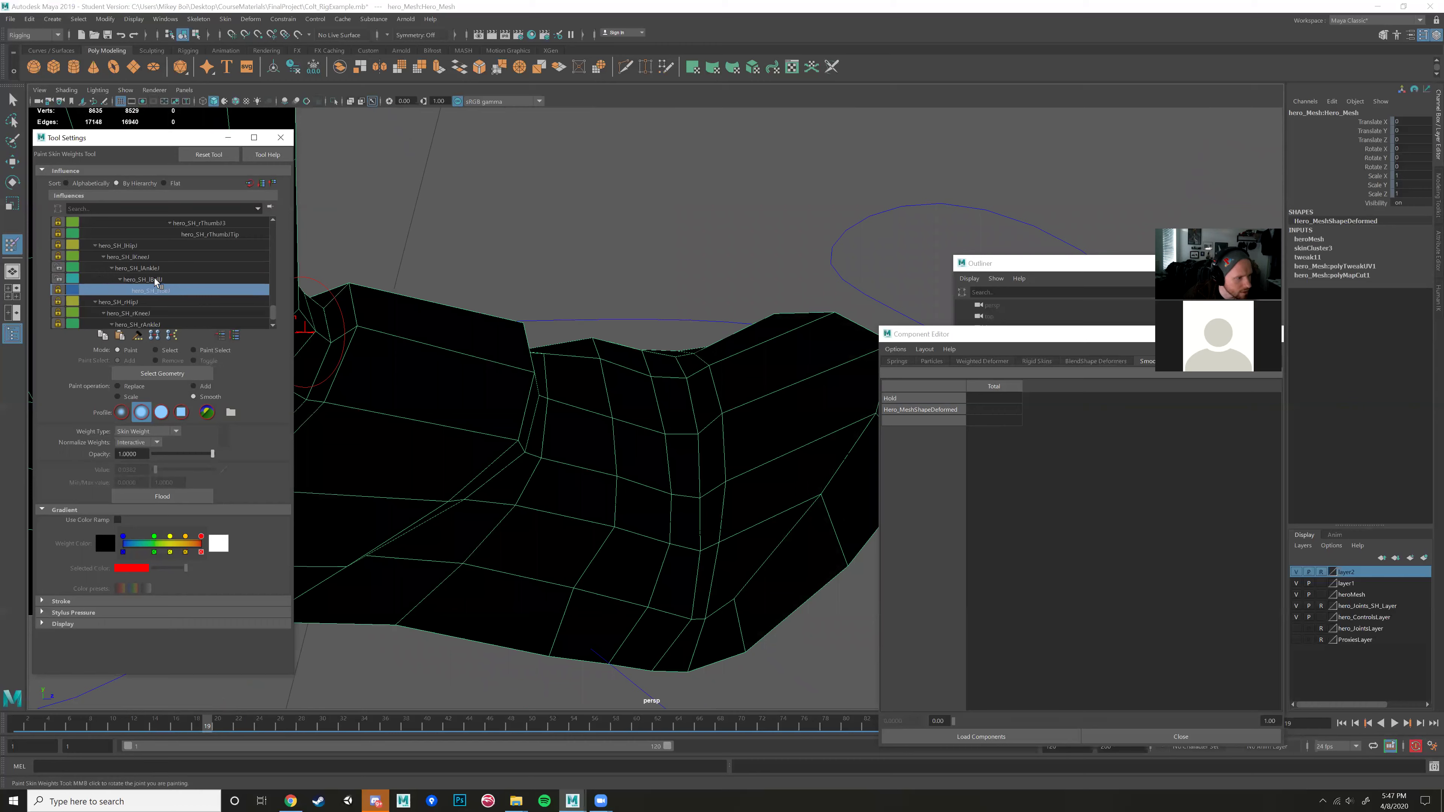
click(156, 279)
mouse_move(606, 374)
alt+mouse_down()
mouse_move(483, 380)
mouse_move(586, 452)
alt+mouse_up()
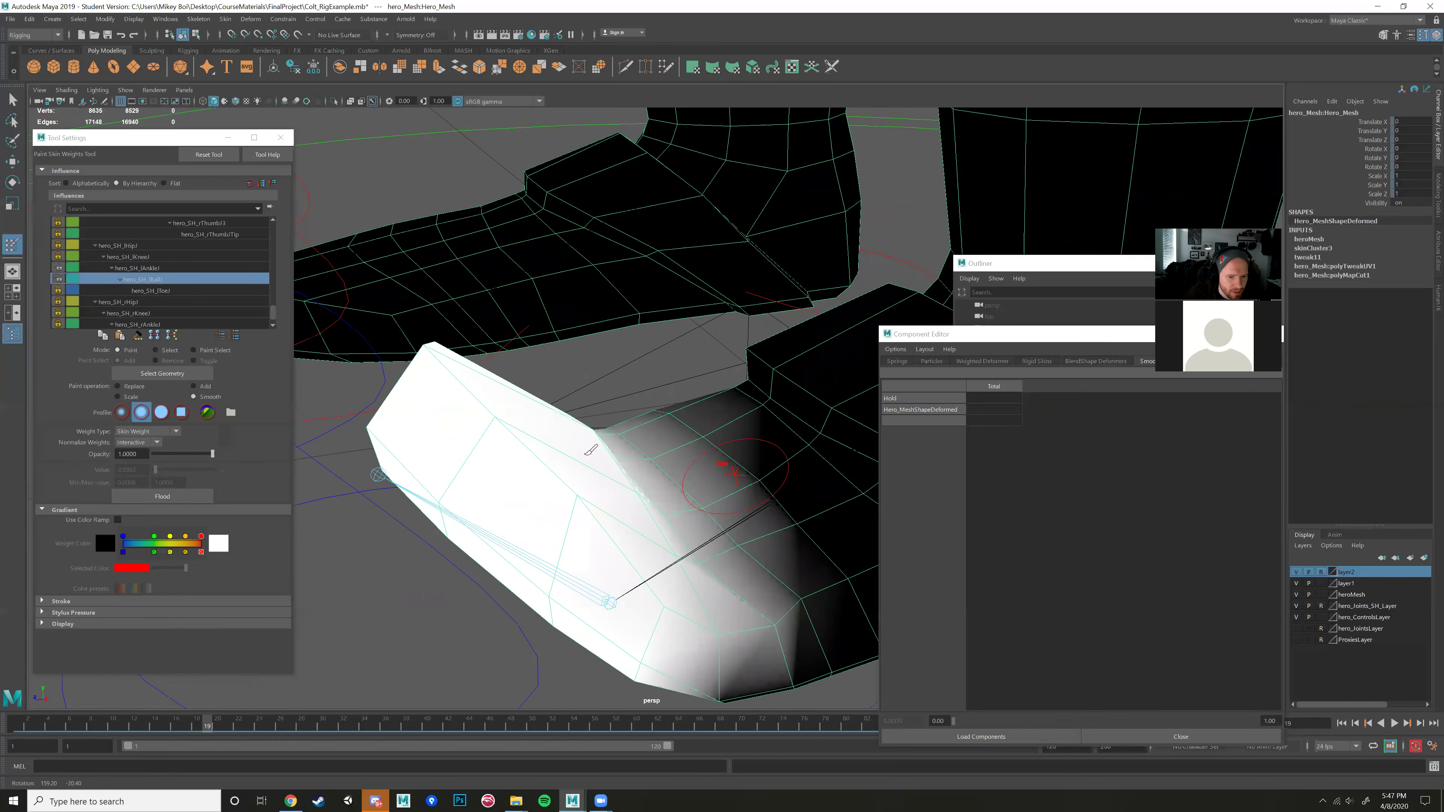
mouse_move(764, 496)
mouse_down()
mouse_move(798, 616)
mouse_move(769, 627)
mouse_up()
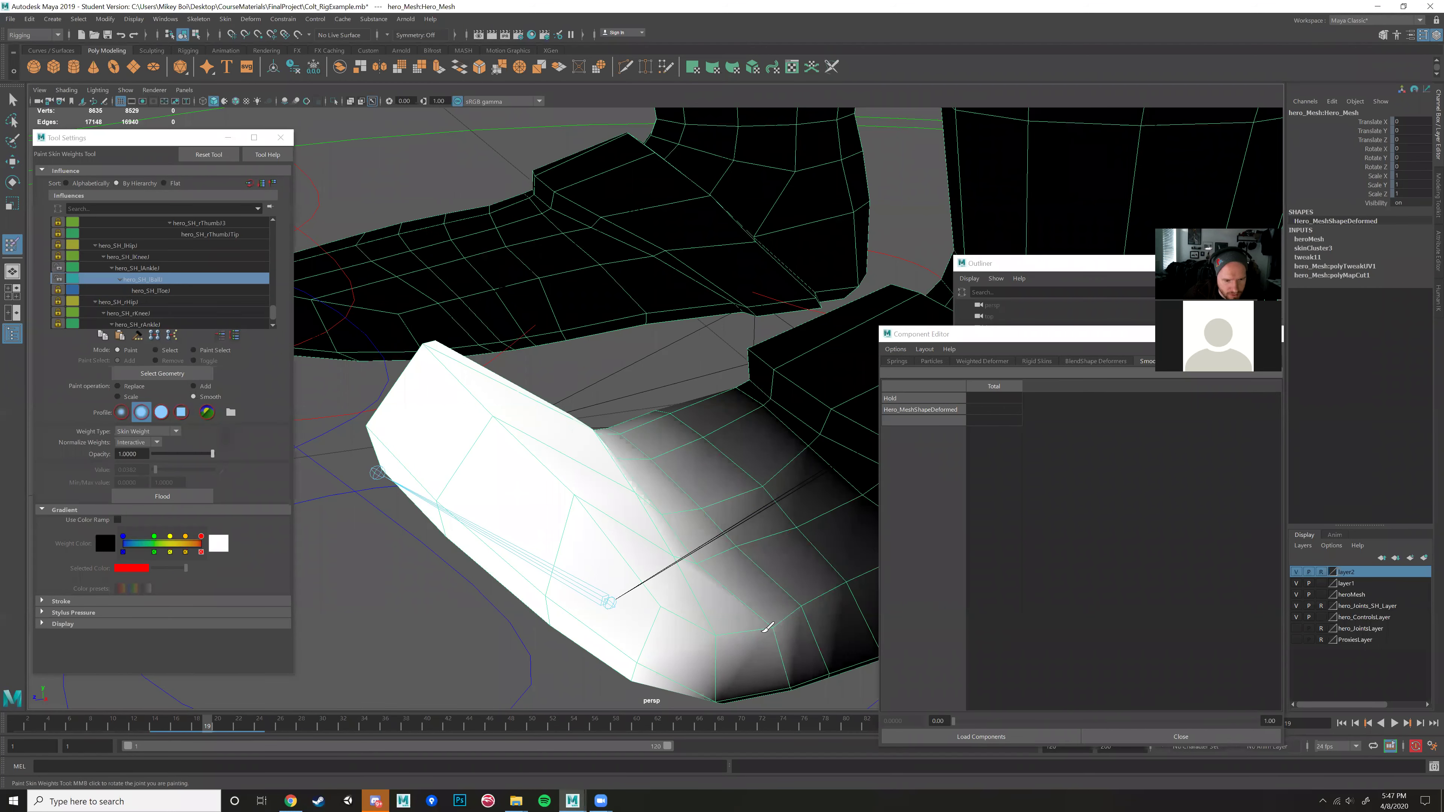
drag(720, 454, 683, 470)
- Scrub between the bent-toe poses and frame 1, examining the left foot's deformation from several angles
scroll(694, 482, down, 8)
alt+drag(711, 530, 684, 502)
drag(197, 727, 238, 721)
alt+drag(337, 643, 499, 584)
scroll(499, 583, up, 5)
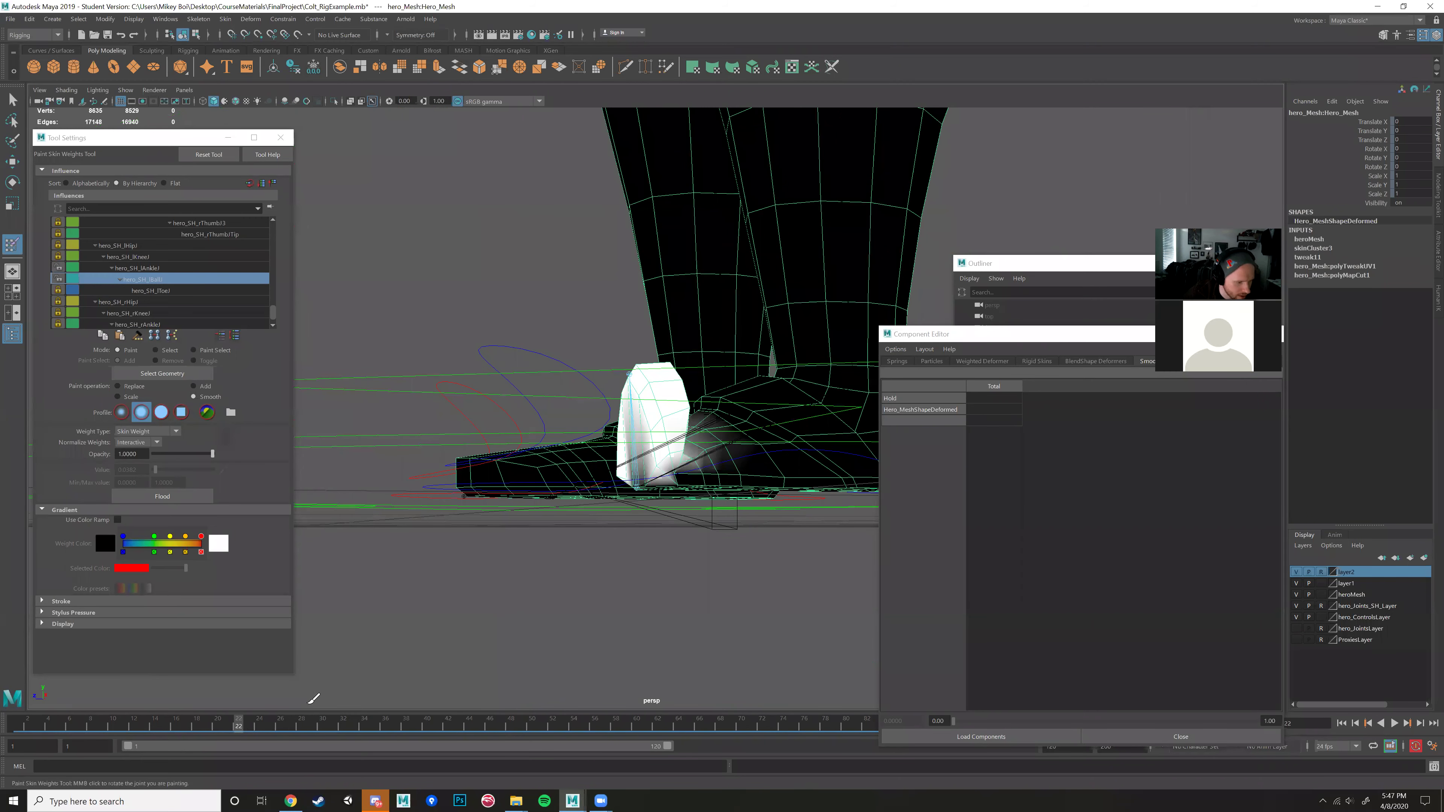
drag(230, 723, 207, 722)
alt+drag(457, 597, 441, 540)
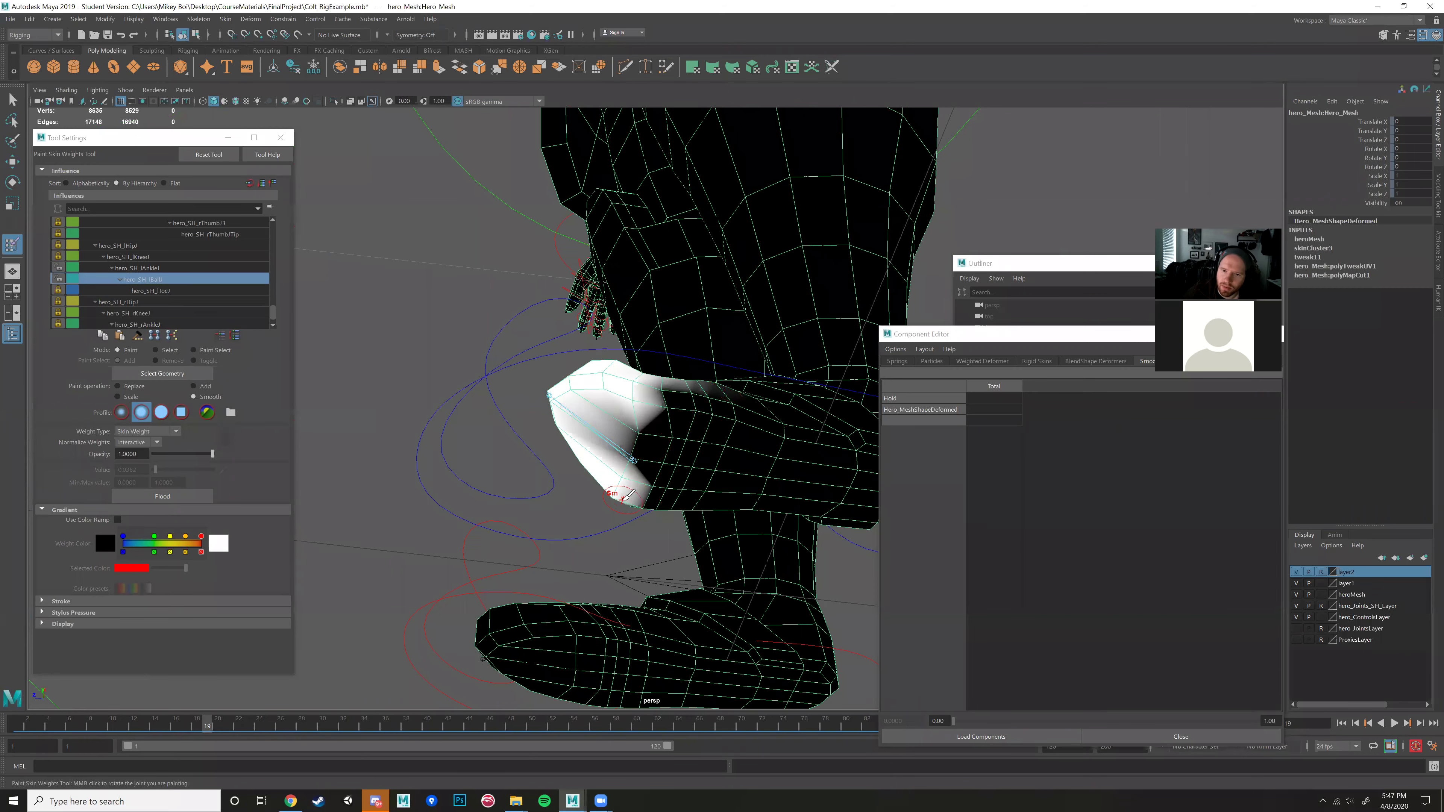
alt+drag(641, 453, 653, 479)
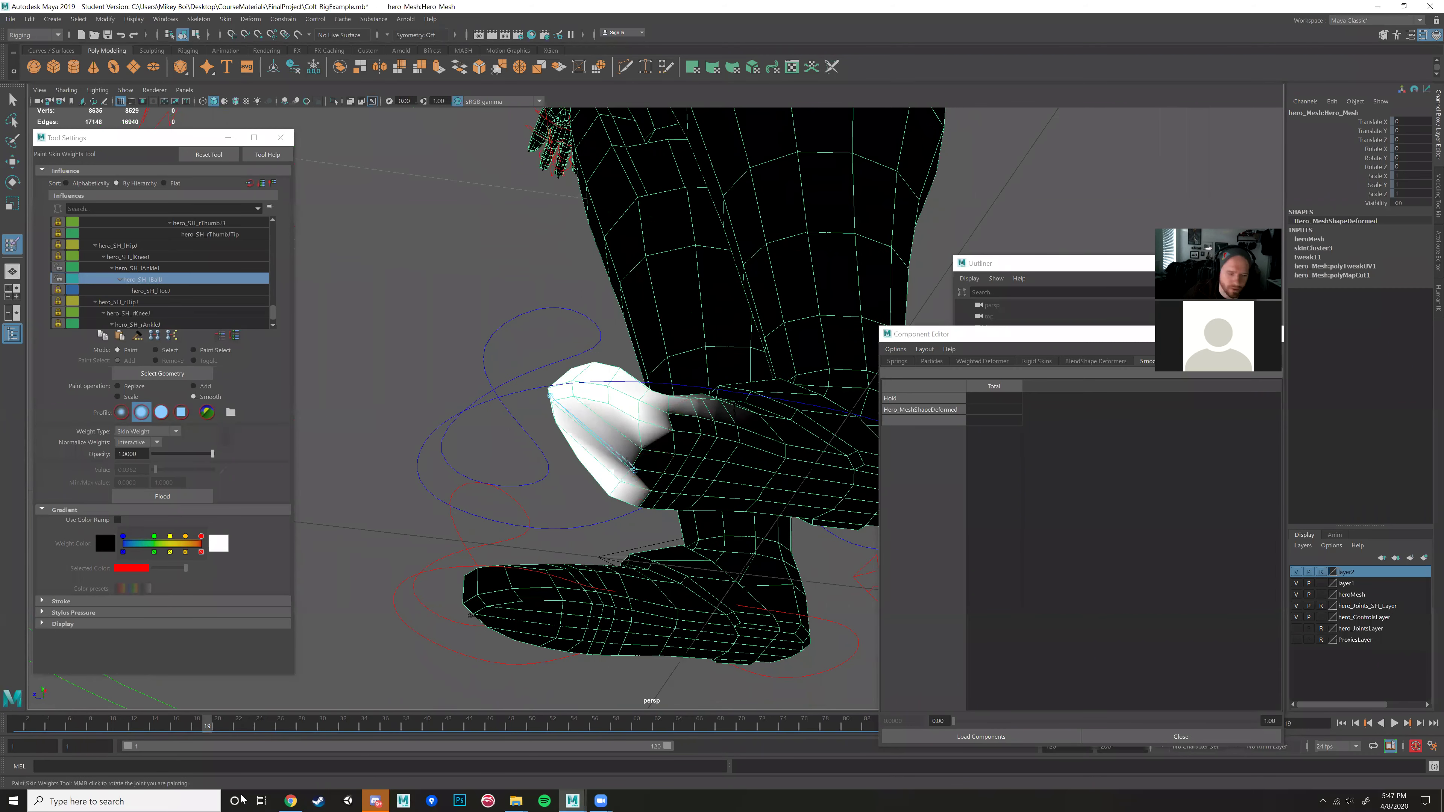
drag(210, 724, 6, 710)
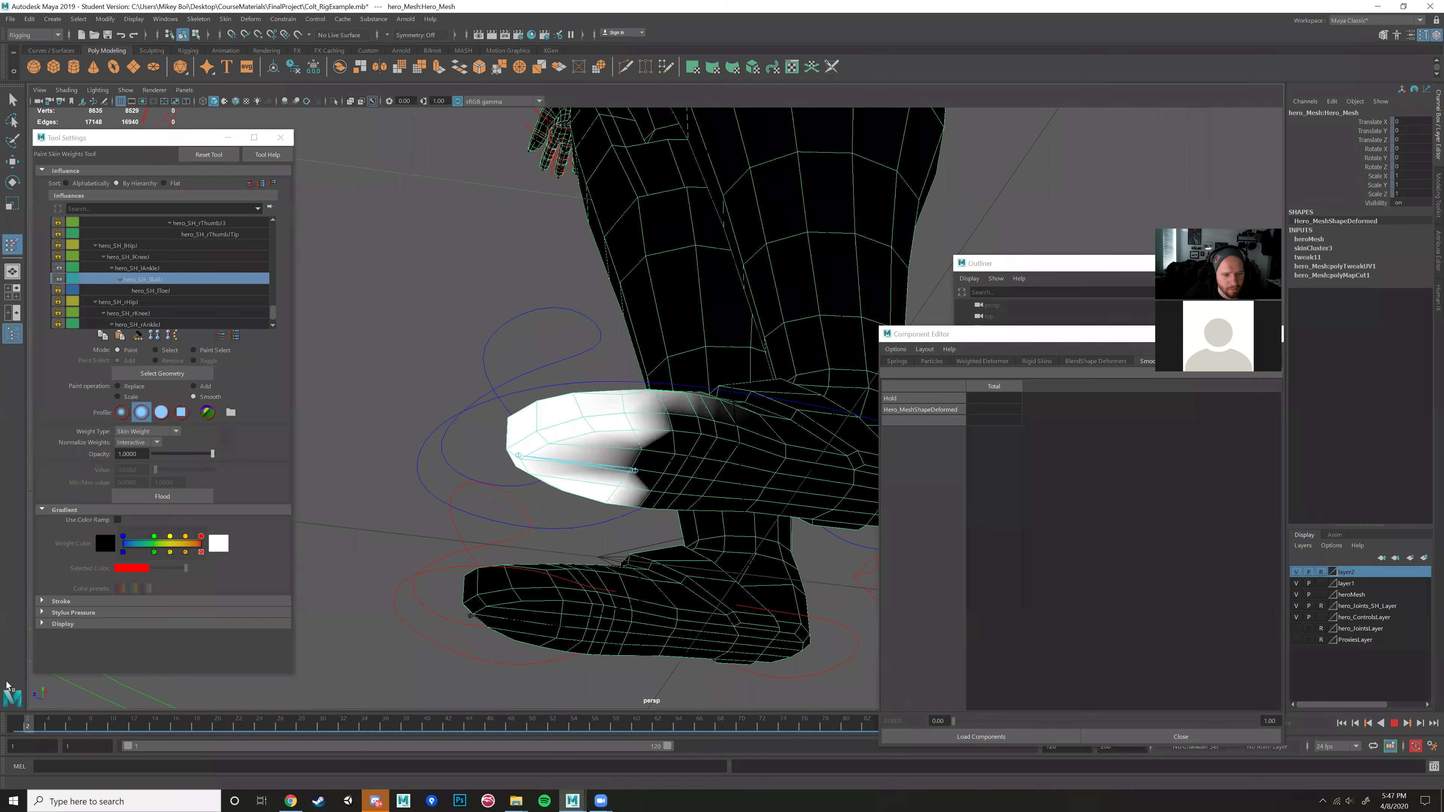
scroll(606, 319, down, 6)
scroll(640, 327, up, 2)
alt+middle_drag(671, 427, 703, 511)
alt+drag(702, 512, 690, 393)
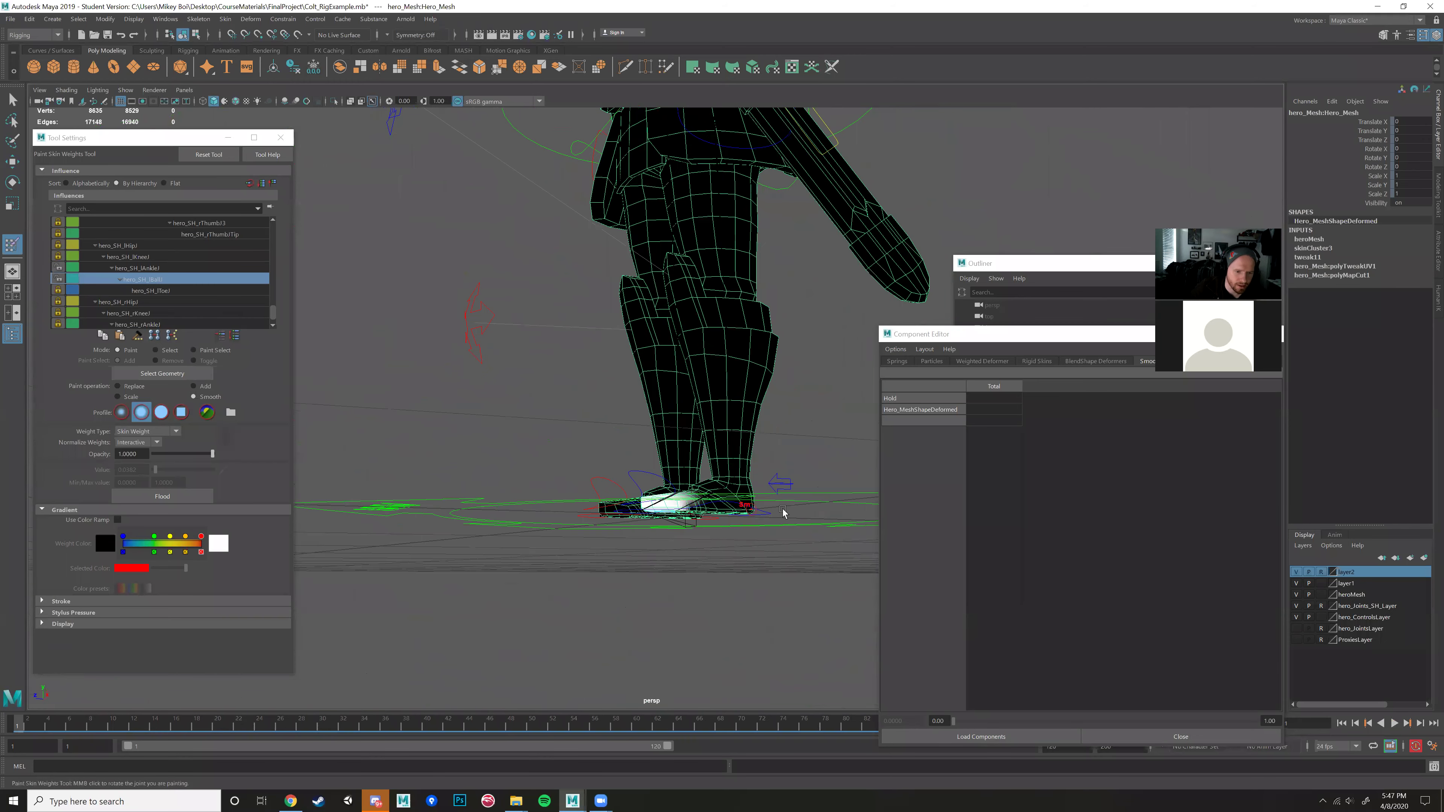
- Try lifting the left foot IK control up and forward at frame 1 and undo the move
key(w)
alt+drag(774, 533, 772, 550)
click(773, 495)
click(781, 495)
alt+middle_drag(780, 491, 703, 631)
drag(621, 483, 511, 254)
alt+middle_drag(646, 446, 653, 476)
alt+drag(652, 477, 790, 415)
key(ctrl+z)
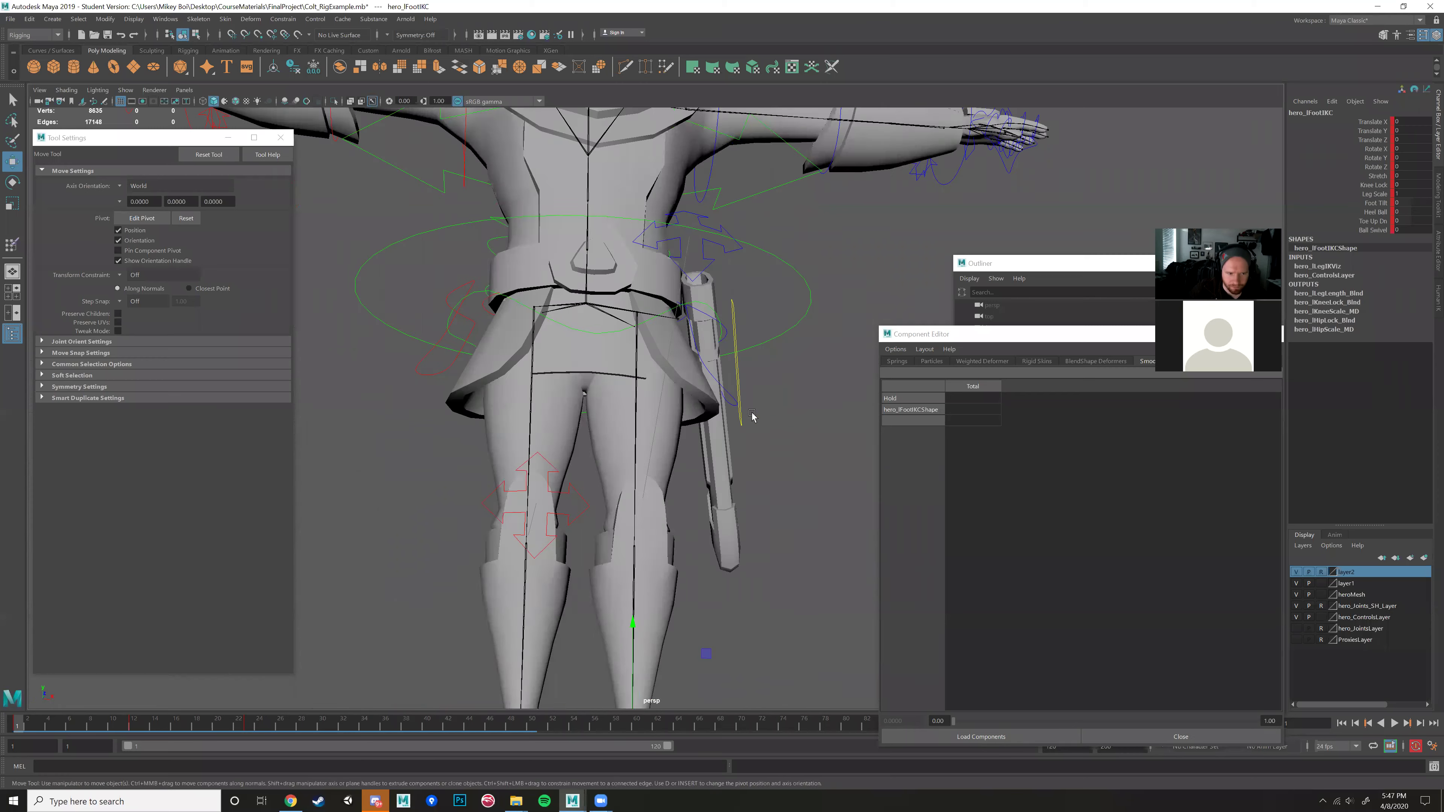
- Delete the left foot IK control's keys from frame 11 up to frame 24
alt+middle_drag(751, 419, 727, 458)
mouse_move(728, 459)
alt+mouse_down()
mouse_move(733, 438)
mouse_move(713, 473)
mouse_move(750, 468)
alt+mouse_up()
click(733, 438)
alt+right_drag(749, 467, 738, 478)
alt+drag(739, 478, 667, 398)
alt+drag(717, 465, 635, 575)
alt+middle_drag(660, 575, 641, 416)
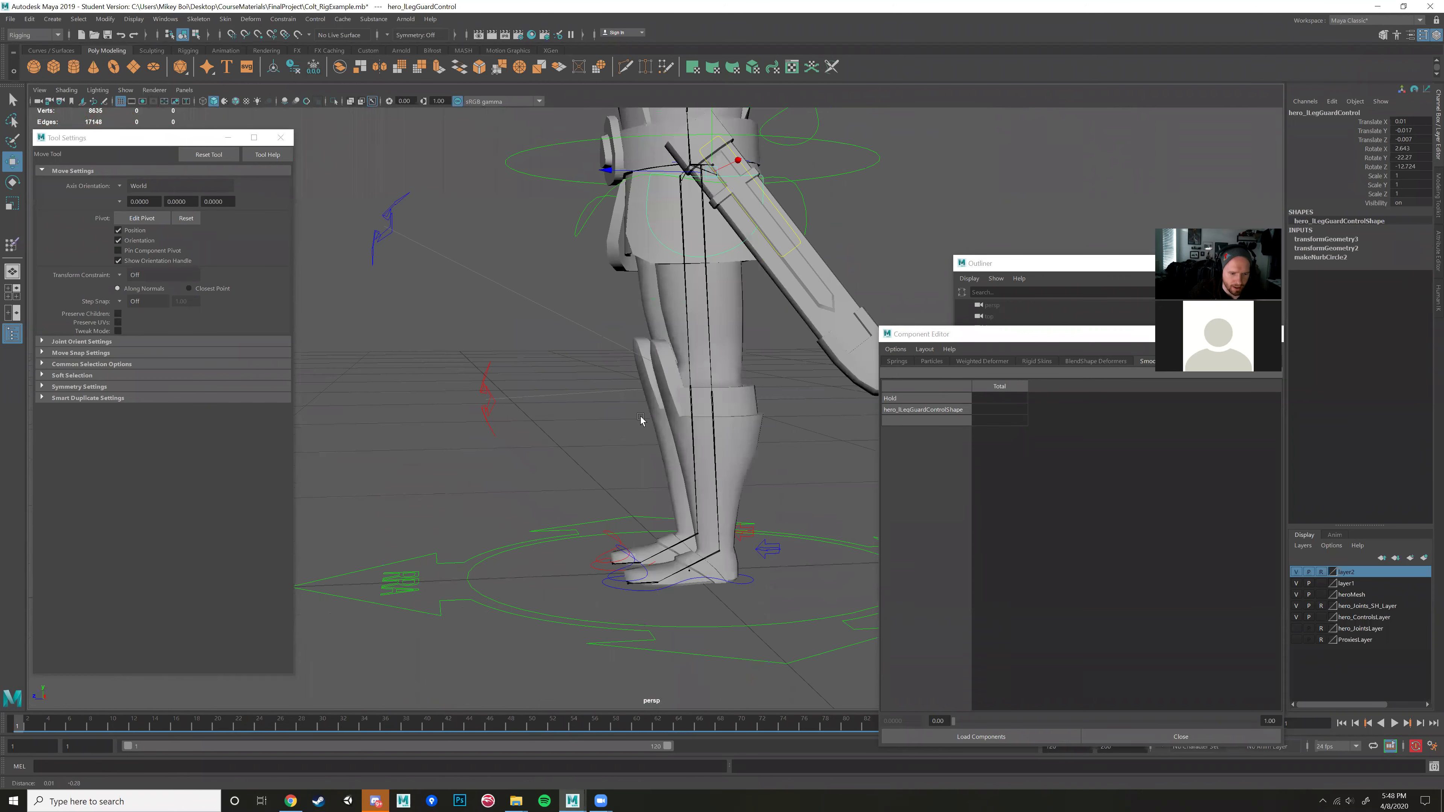
click(635, 592)
click(641, 595)
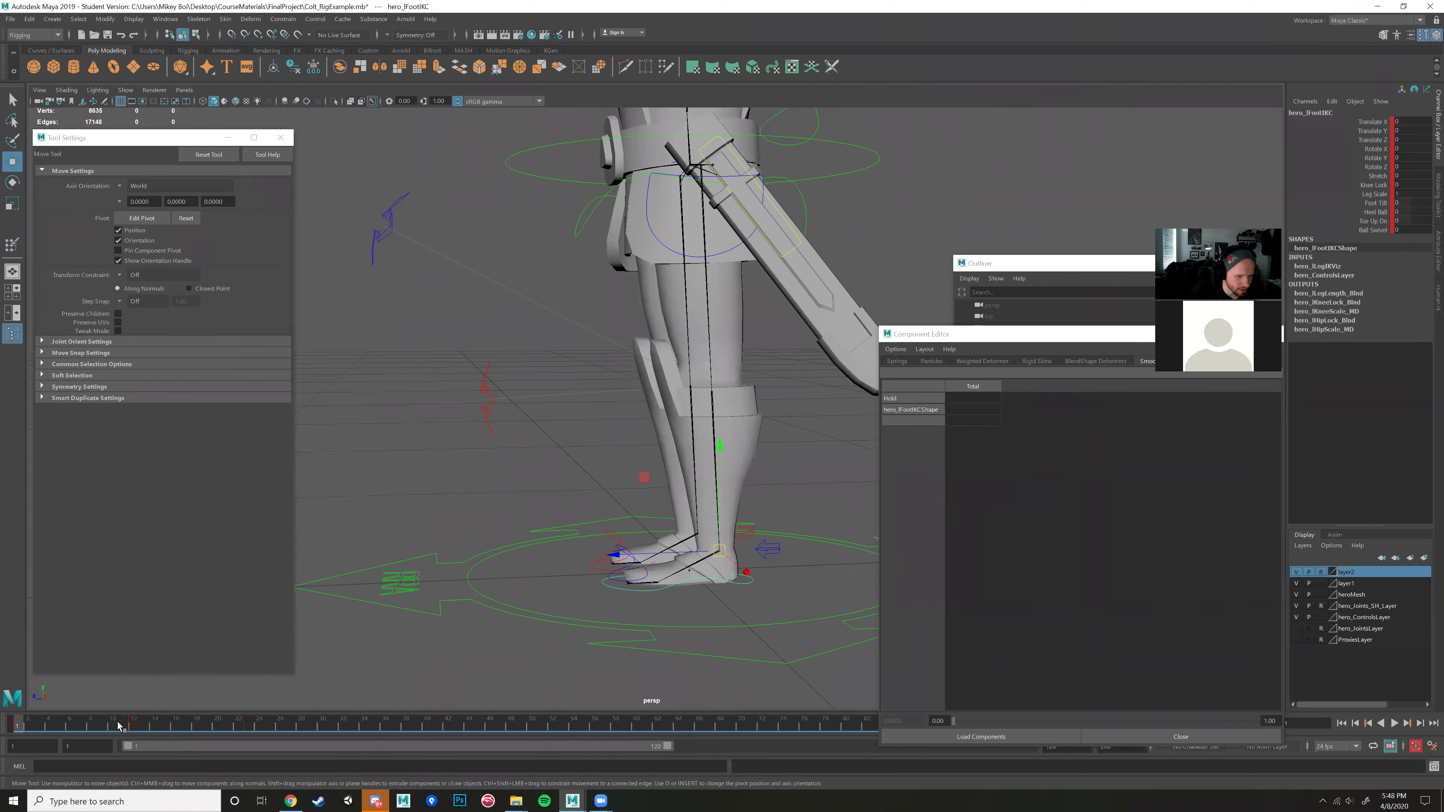
shift+drag(124, 725, 257, 725)
right_click(257, 727)
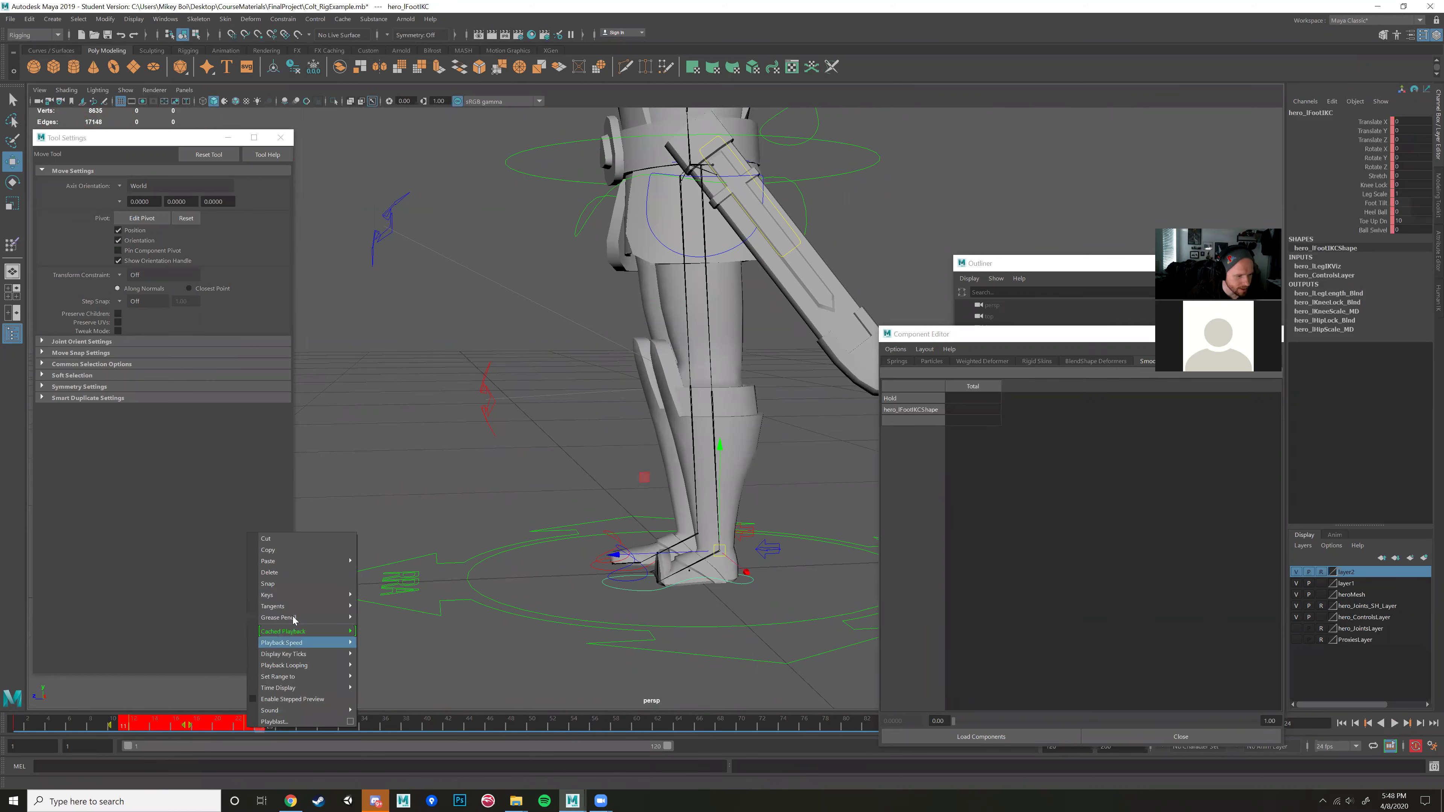
click(298, 573)
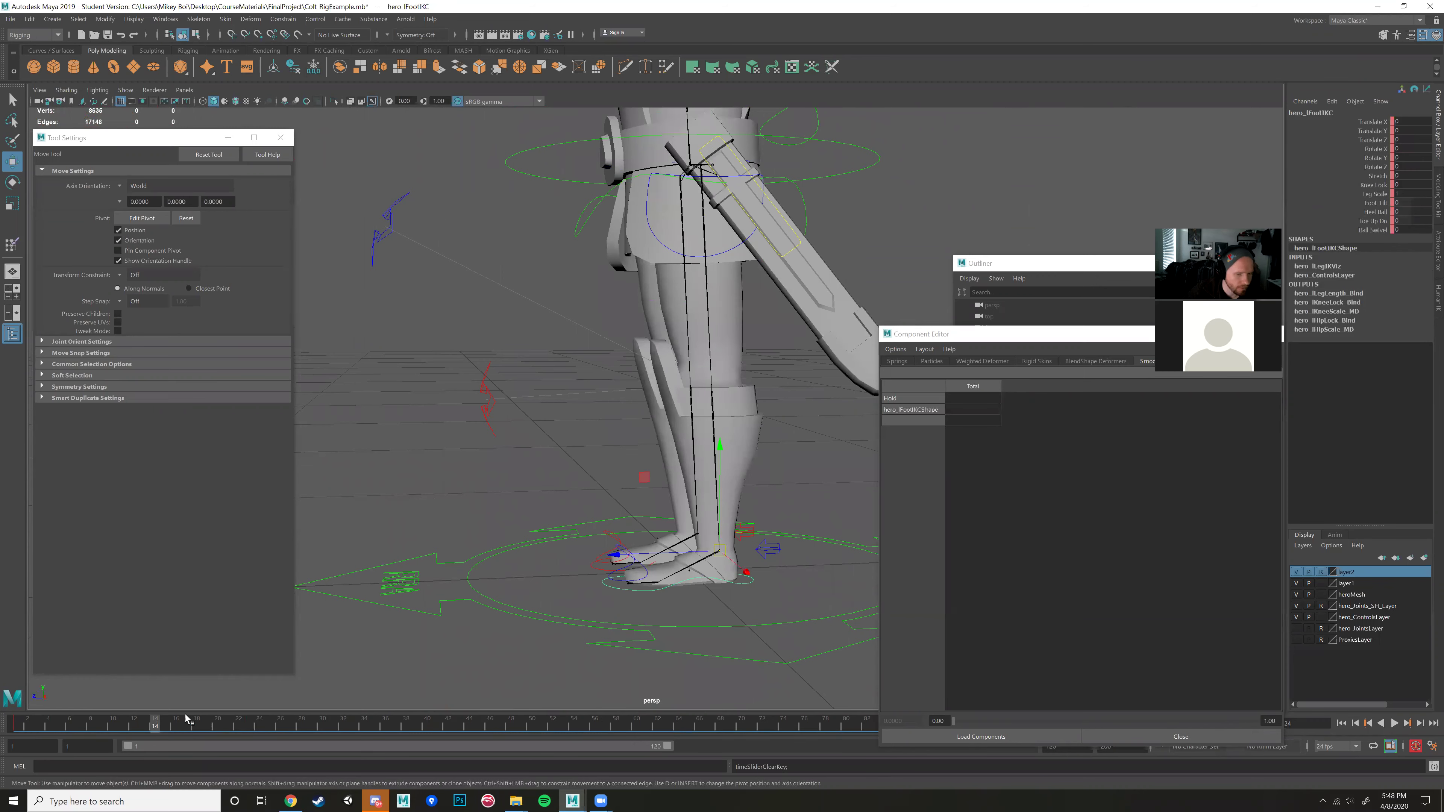
- At frame 14, raise the left foot IK control forward to about 0.27 Translate Y and 0.29 Translate Z
middle_drag(644, 481, 468, 254)
scroll(596, 279, down, 2)
alt+middle_drag(597, 407, 599, 495)
alt+drag(599, 495, 582, 488)
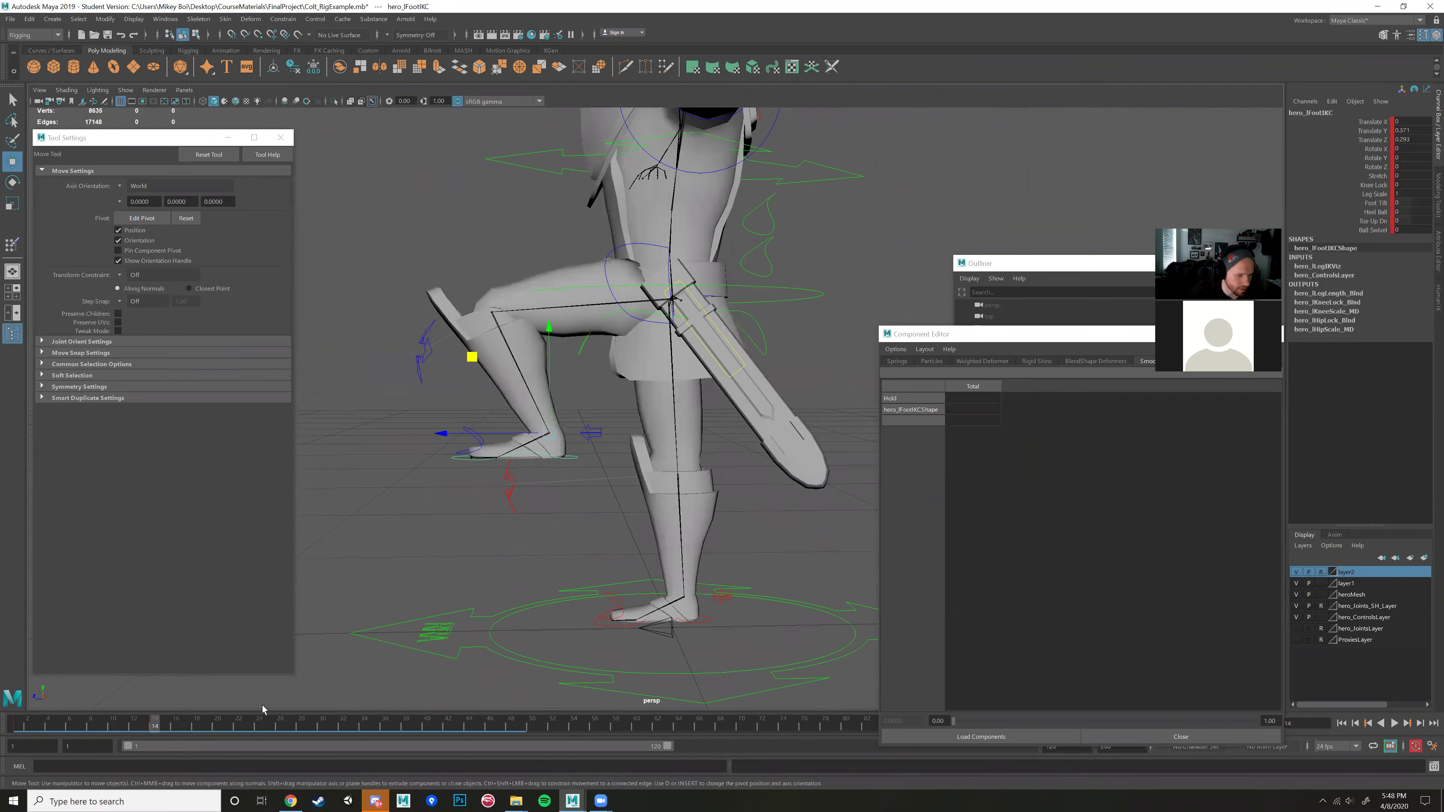
- At frame 28, move the left foot IK control behind the body to about -0.48 Translate Z and rotate the foot
drag(181, 721, 301, 721)
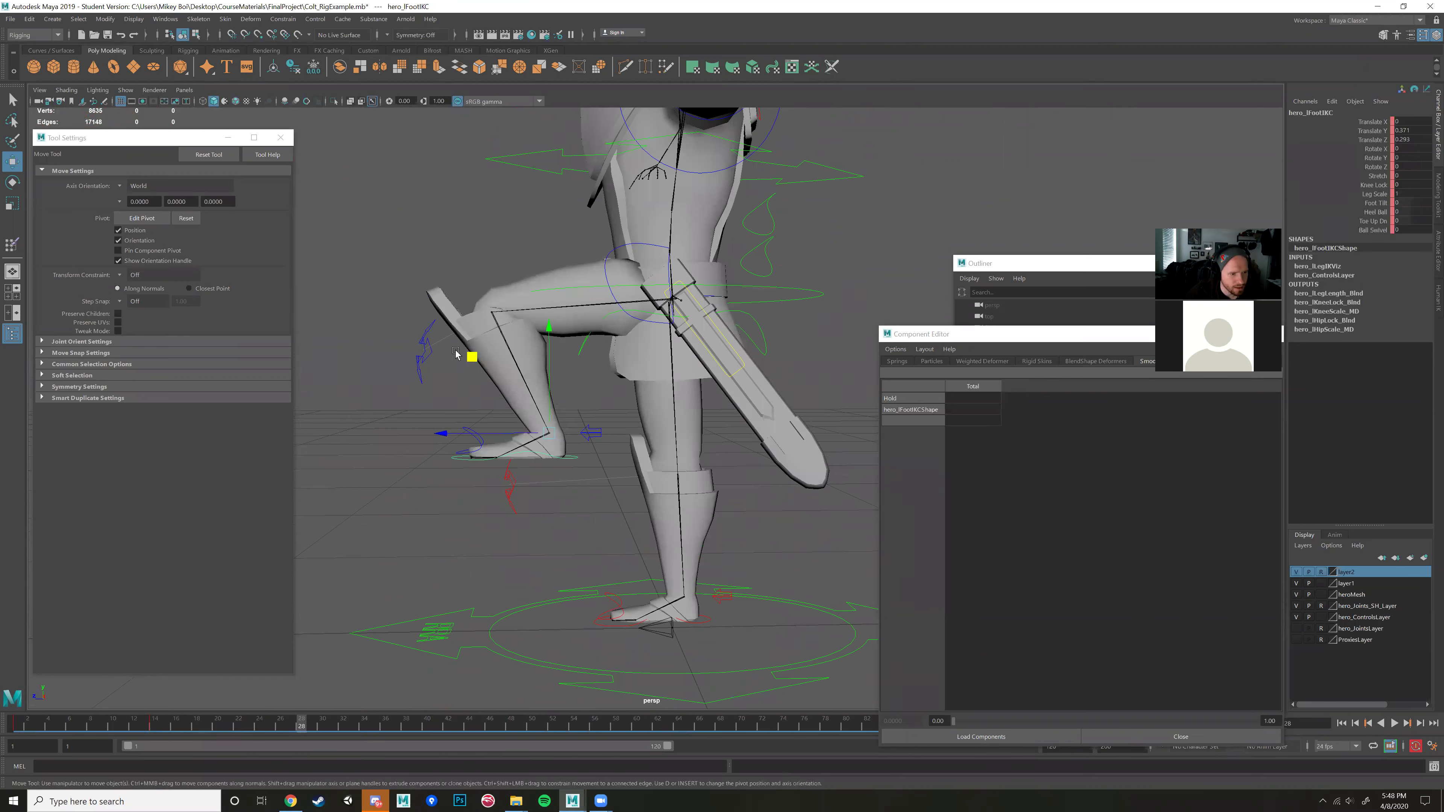
middle_drag(470, 358, 854, 390)
drag(854, 390, 840, 392)
key(e)
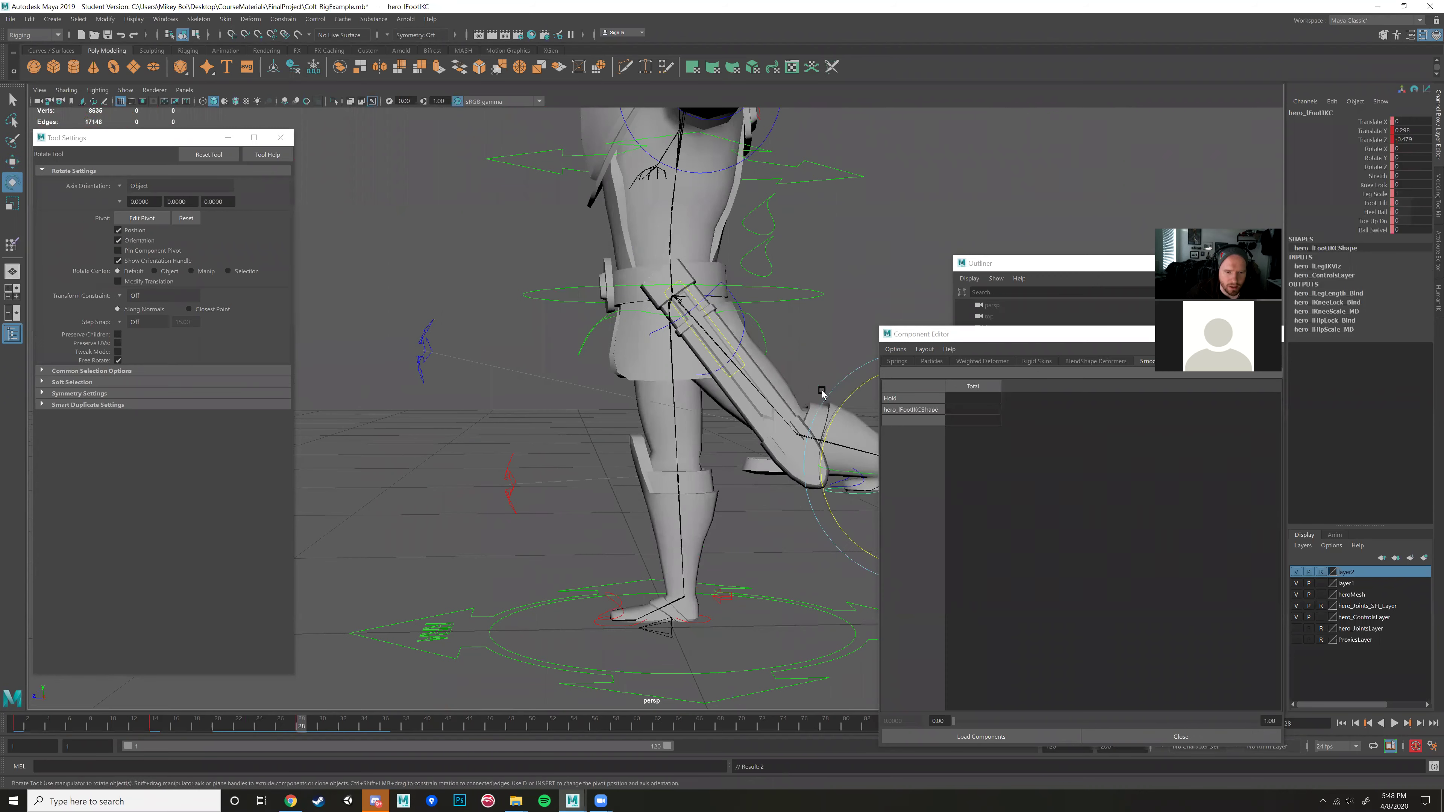
alt+middle_drag(853, 387, 779, 387)
scroll(825, 375, up, 1)
drag(819, 382, 772, 437)
- Scrub back through the left leg poses to frame 1, checking the hip and leg deformation
drag(257, 723, 153, 719)
alt+drag(590, 509, 636, 574)
drag(143, 719, 5, 702)
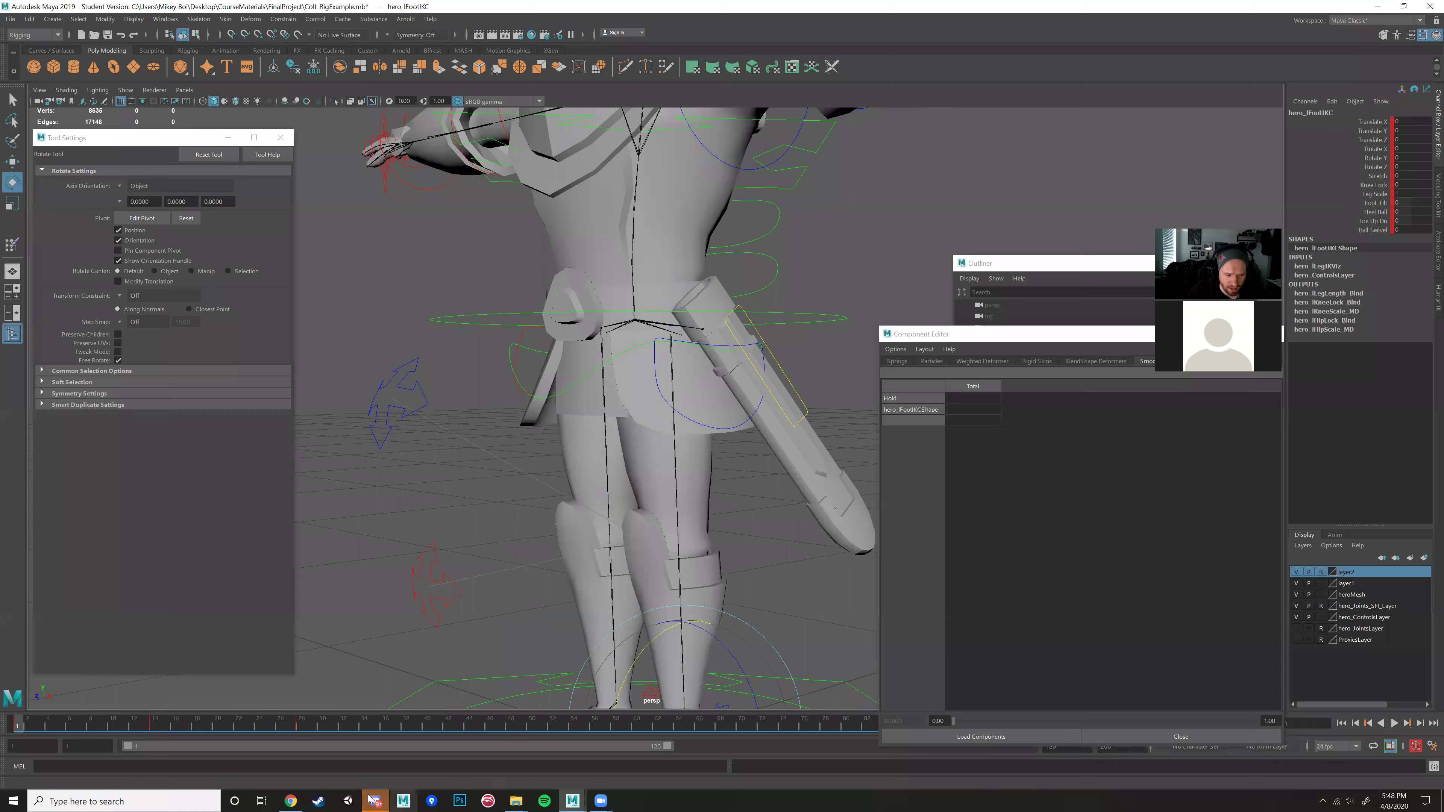
- Switch to Discord to check the helpplz channel, return to Maya and view the hero's hips from behind
click(373, 800)
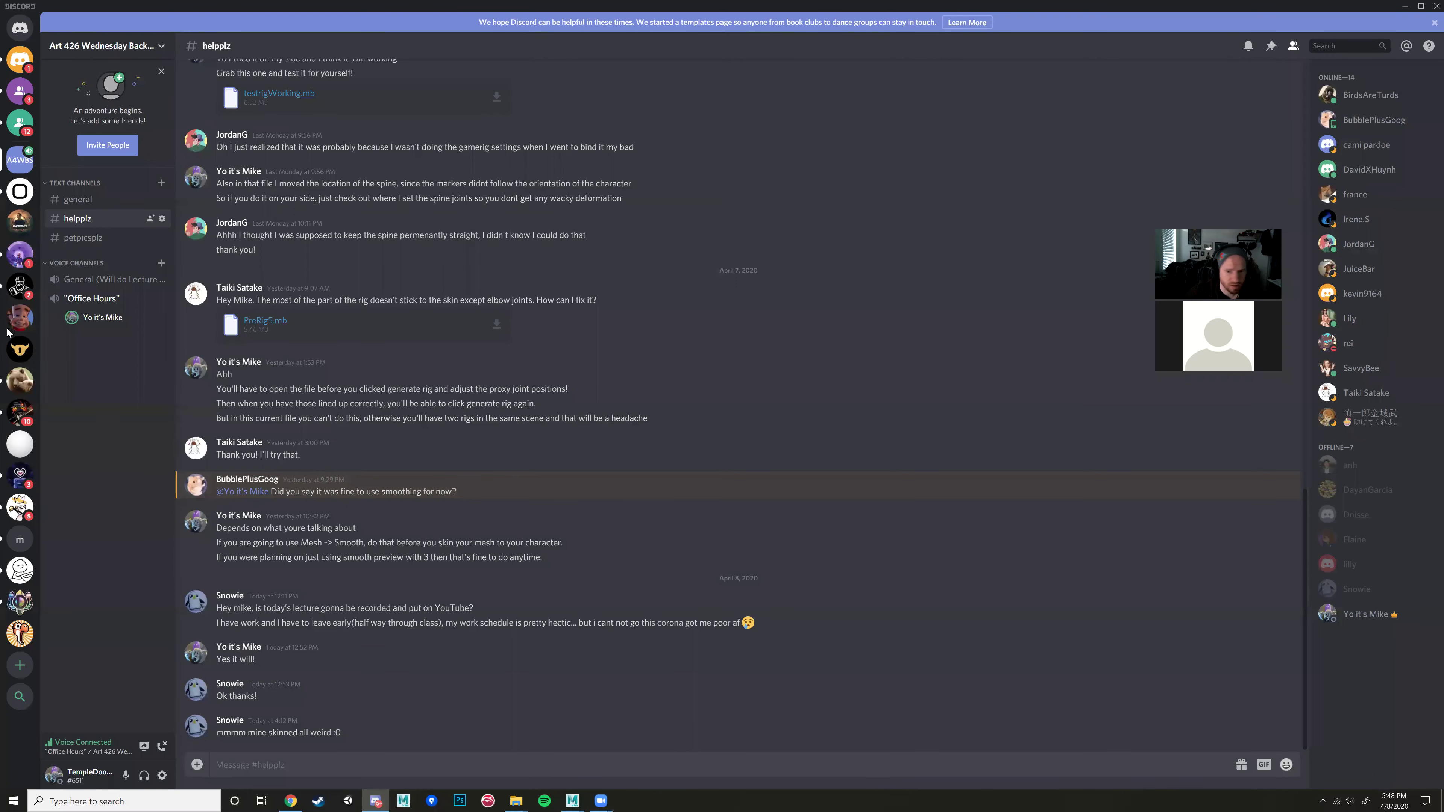
mouse_move(571, 800)
click(632, 754)
alt+drag(683, 402, 781, 335)
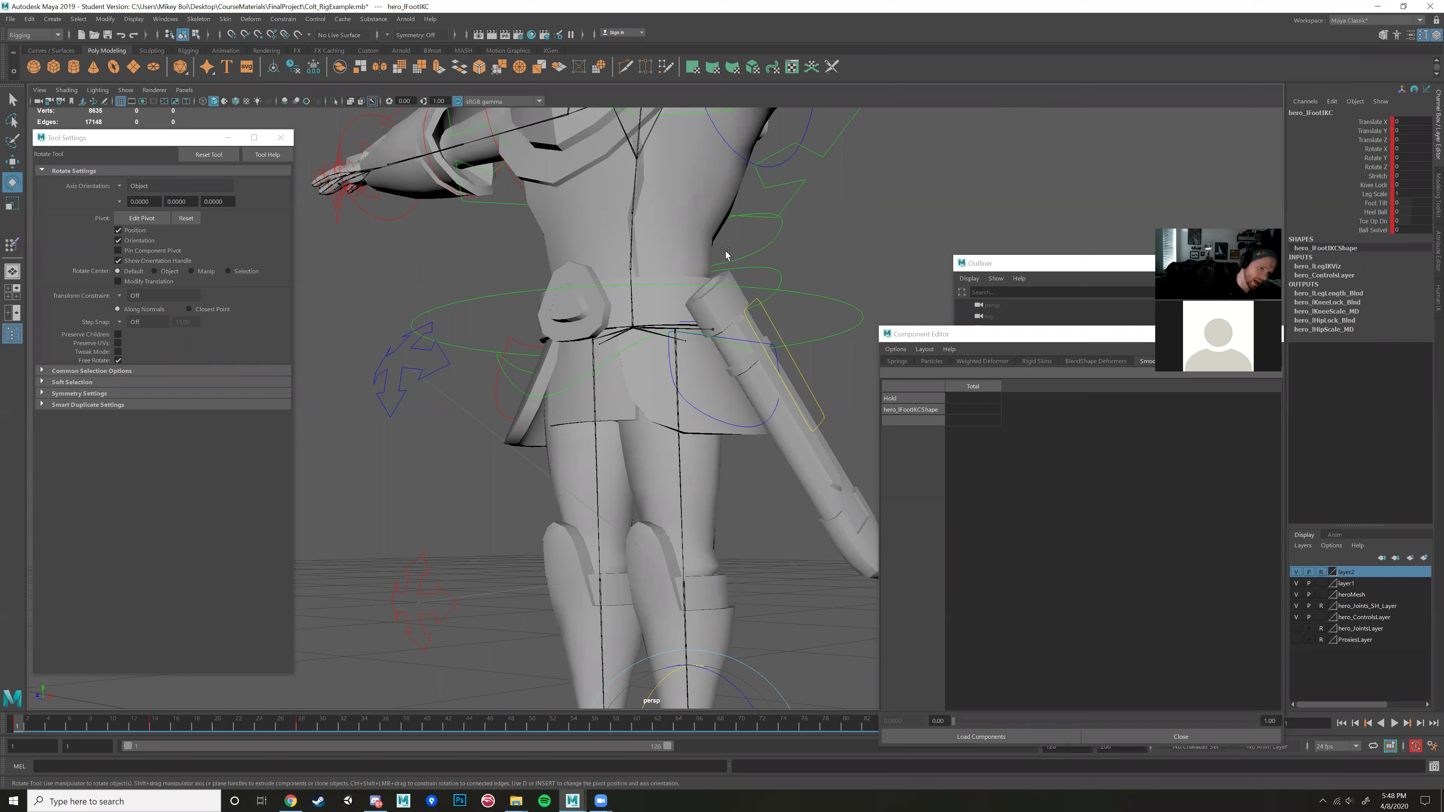
- Go to frame 8 of the raised left-leg pose and start Paint Skin Weights on the hero mesh
alt+drag(616, 341, 647, 350)
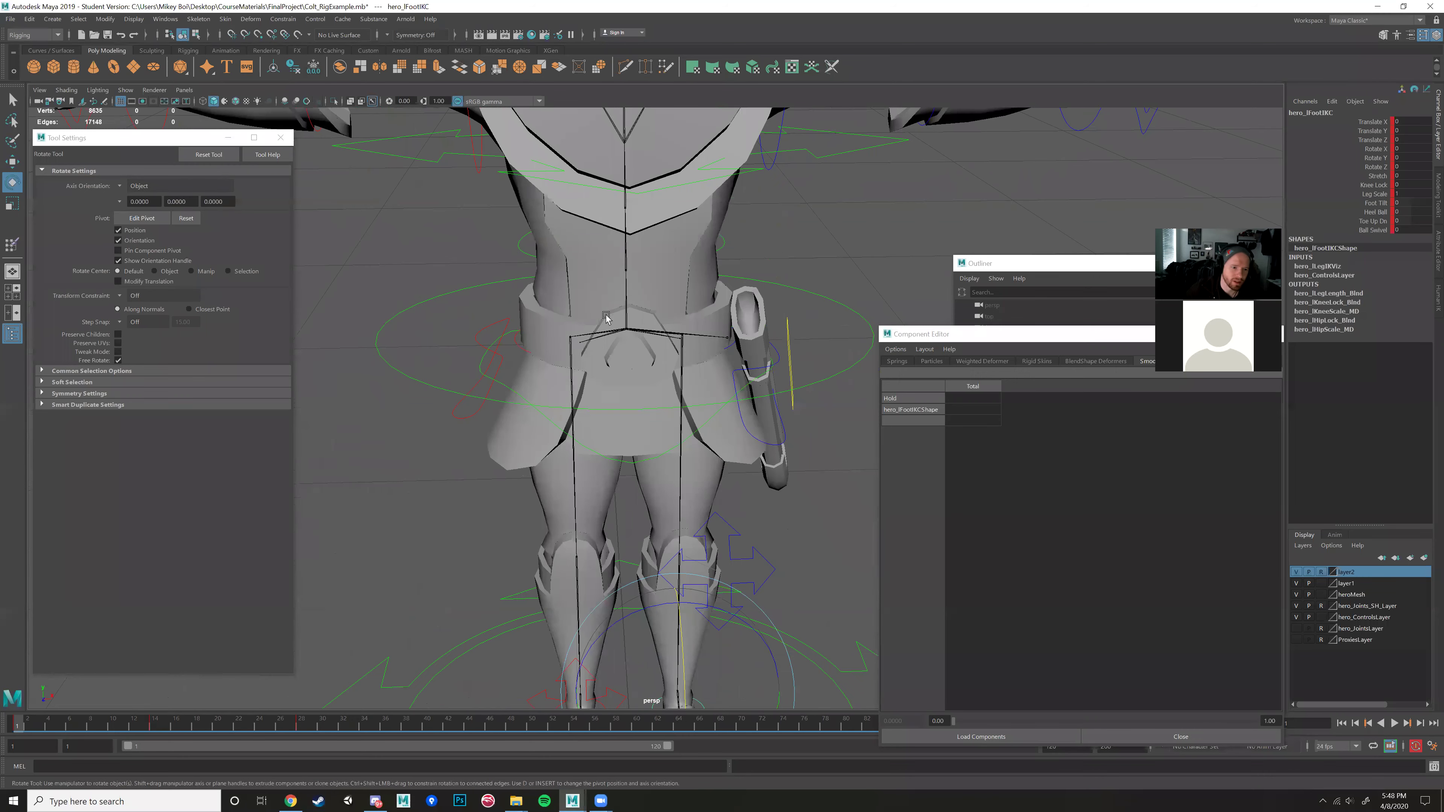
scroll(641, 407, down, 3)
alt+drag(773, 390, 732, 397)
scroll(732, 397, down, 5)
scroll(729, 386, up, 10)
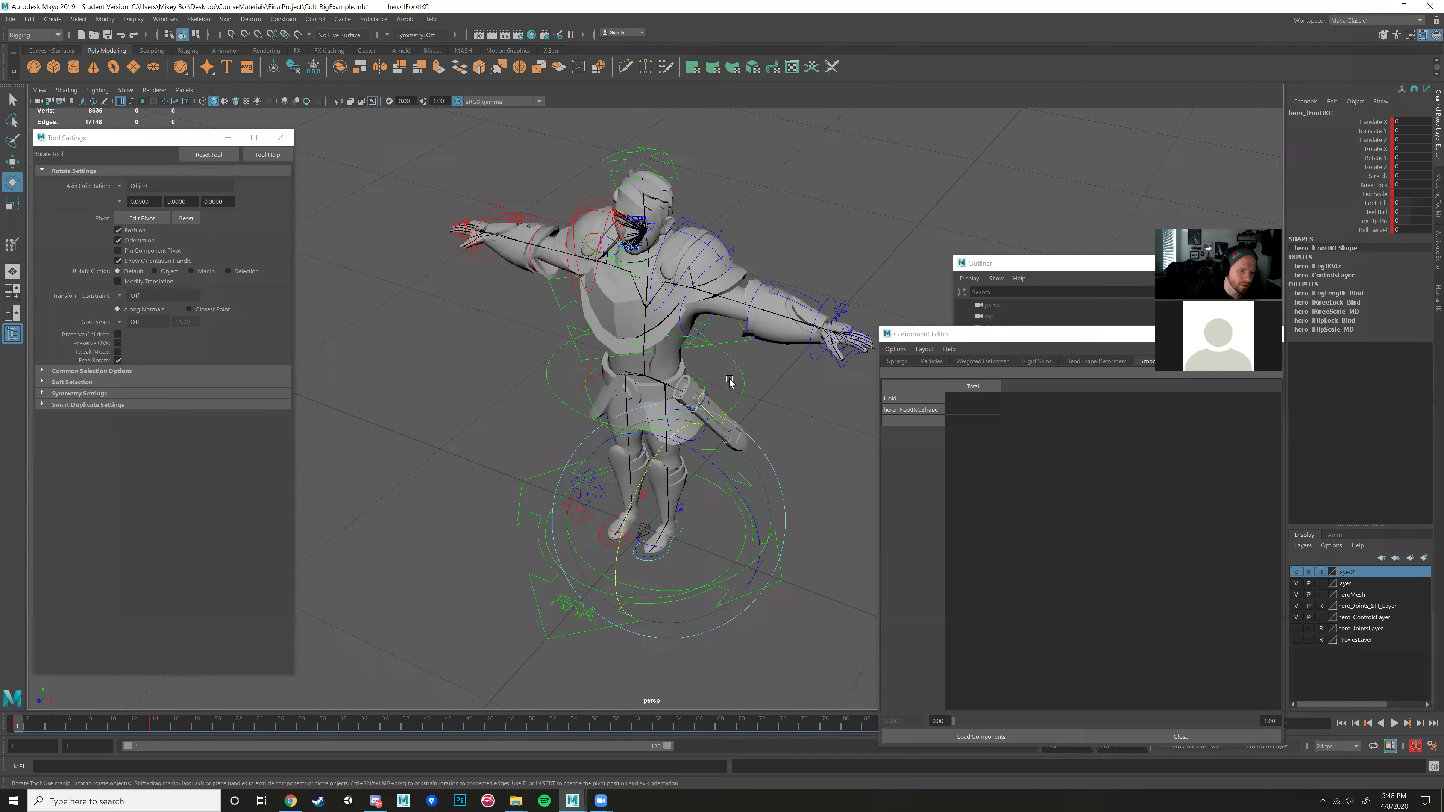
alt+drag(754, 428, 588, 513)
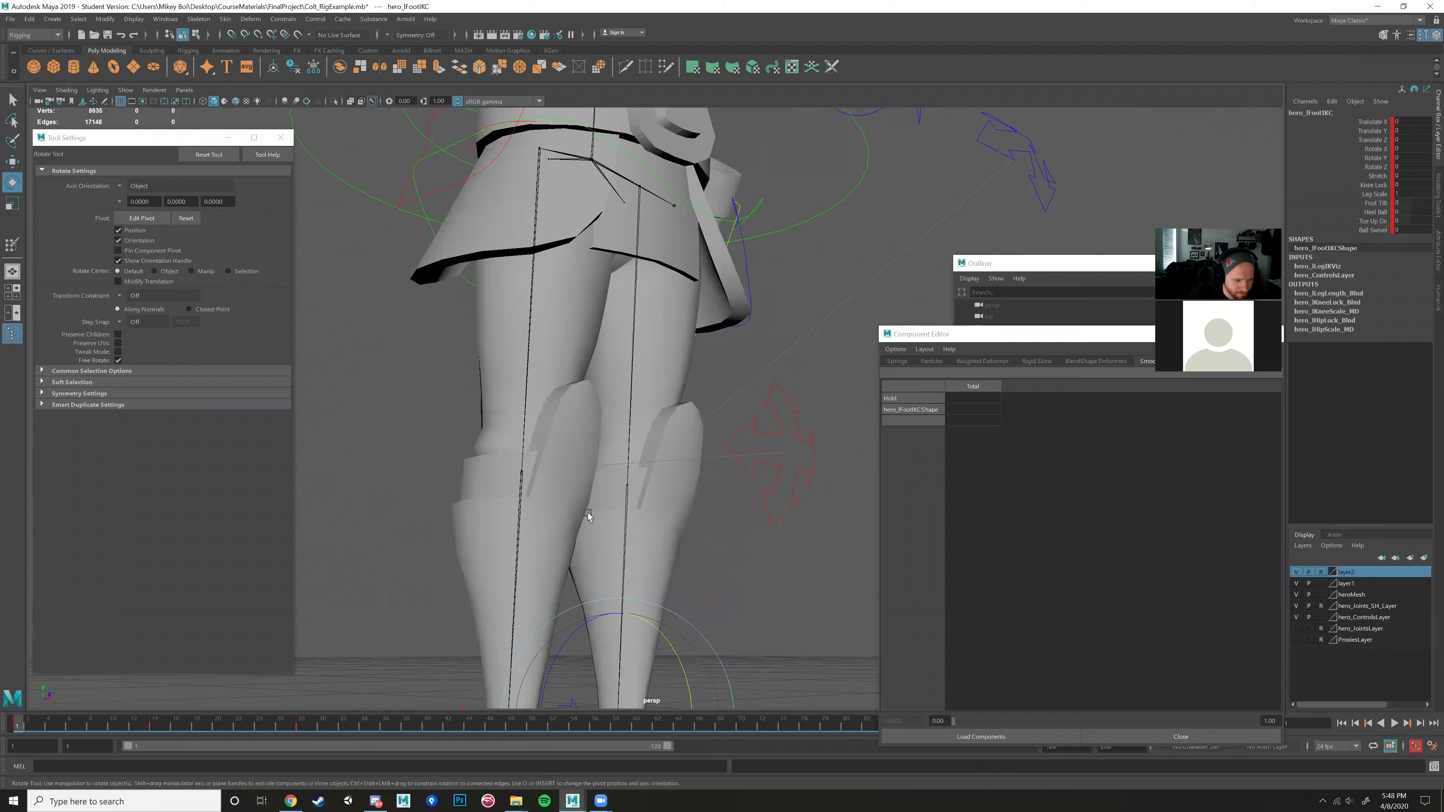
click(87, 733)
click(760, 183)
right_drag(758, 182, 701, 164)
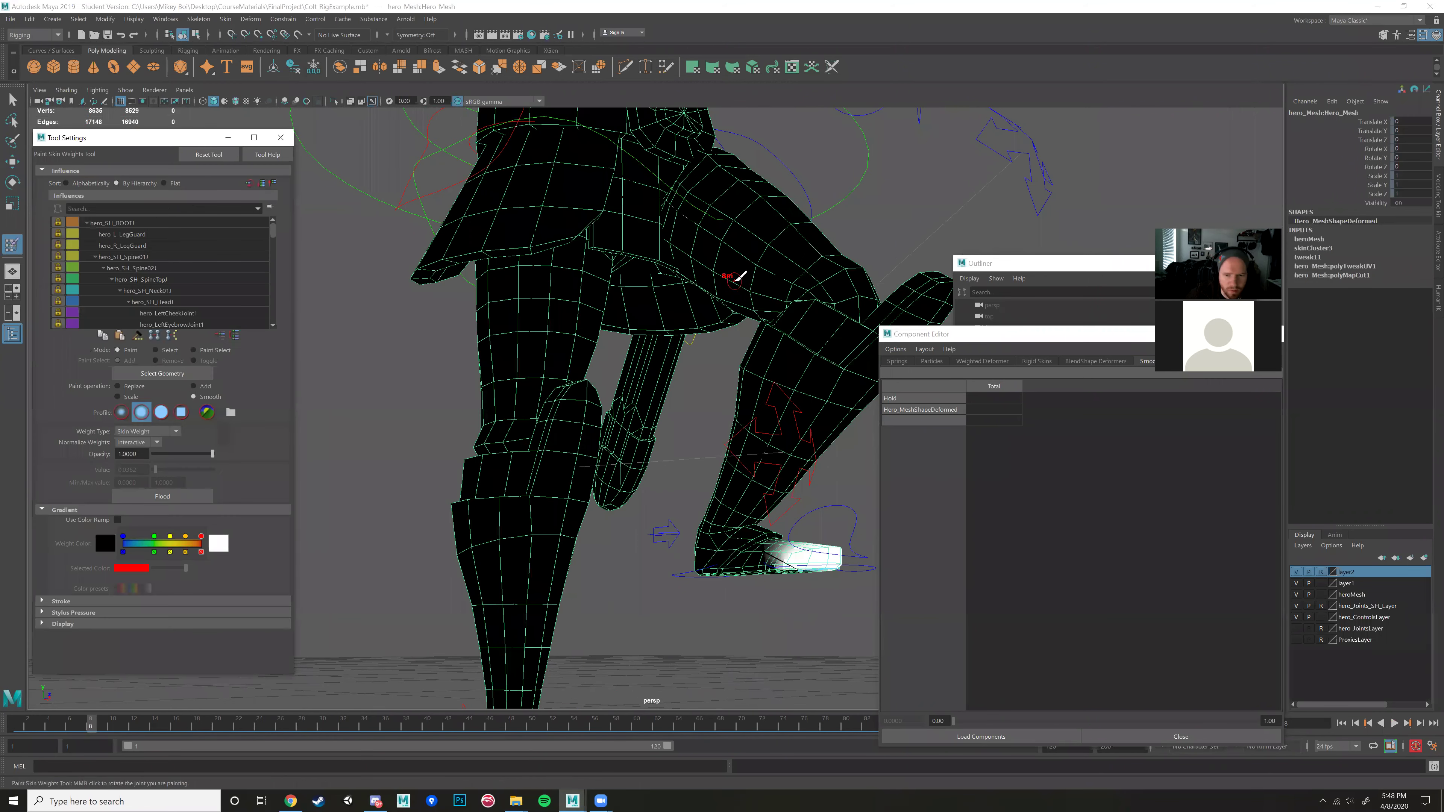
- Inspect the left hip and left knee influences on the raised leg from the front
scroll(183, 241, down, 2)
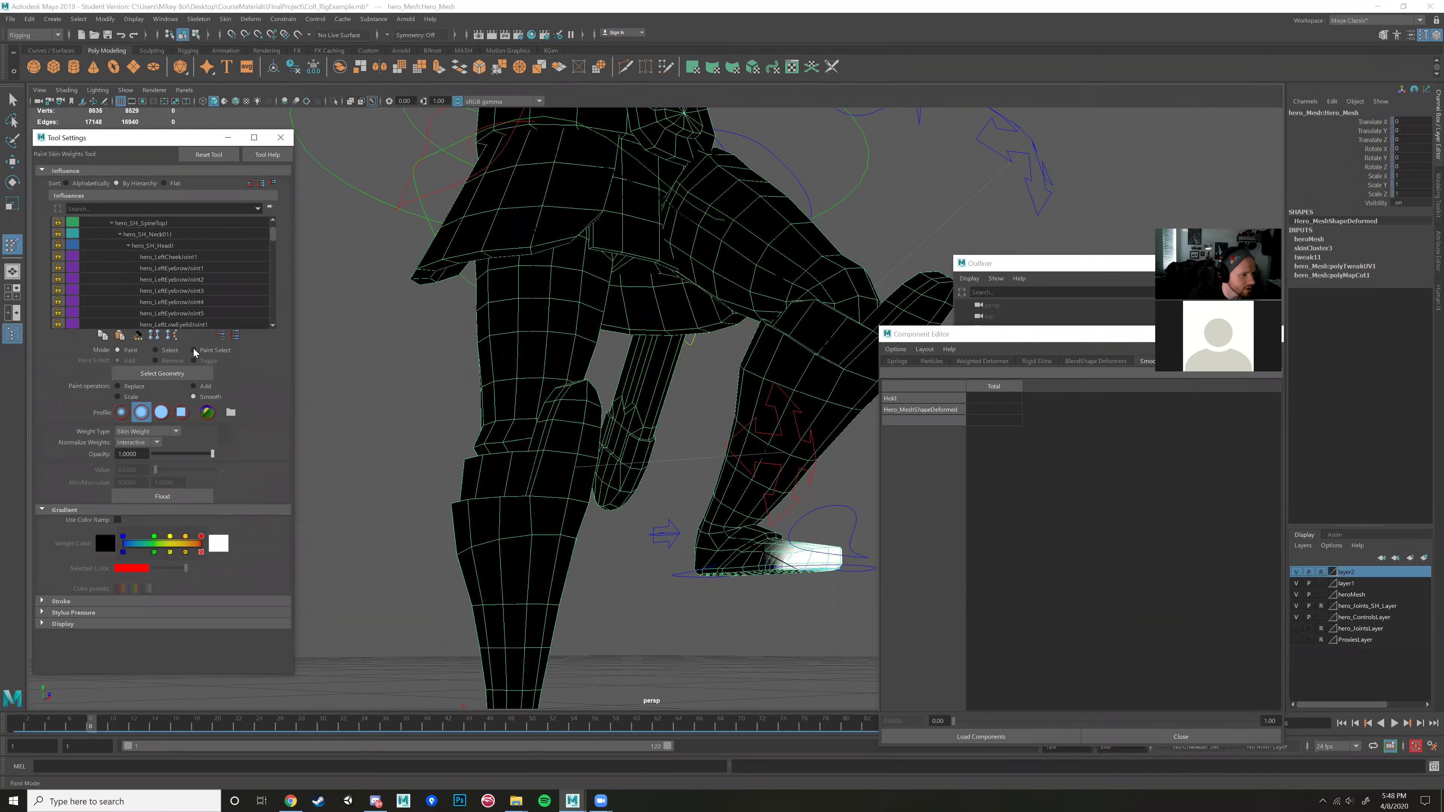
click(220, 336)
click(132, 247)
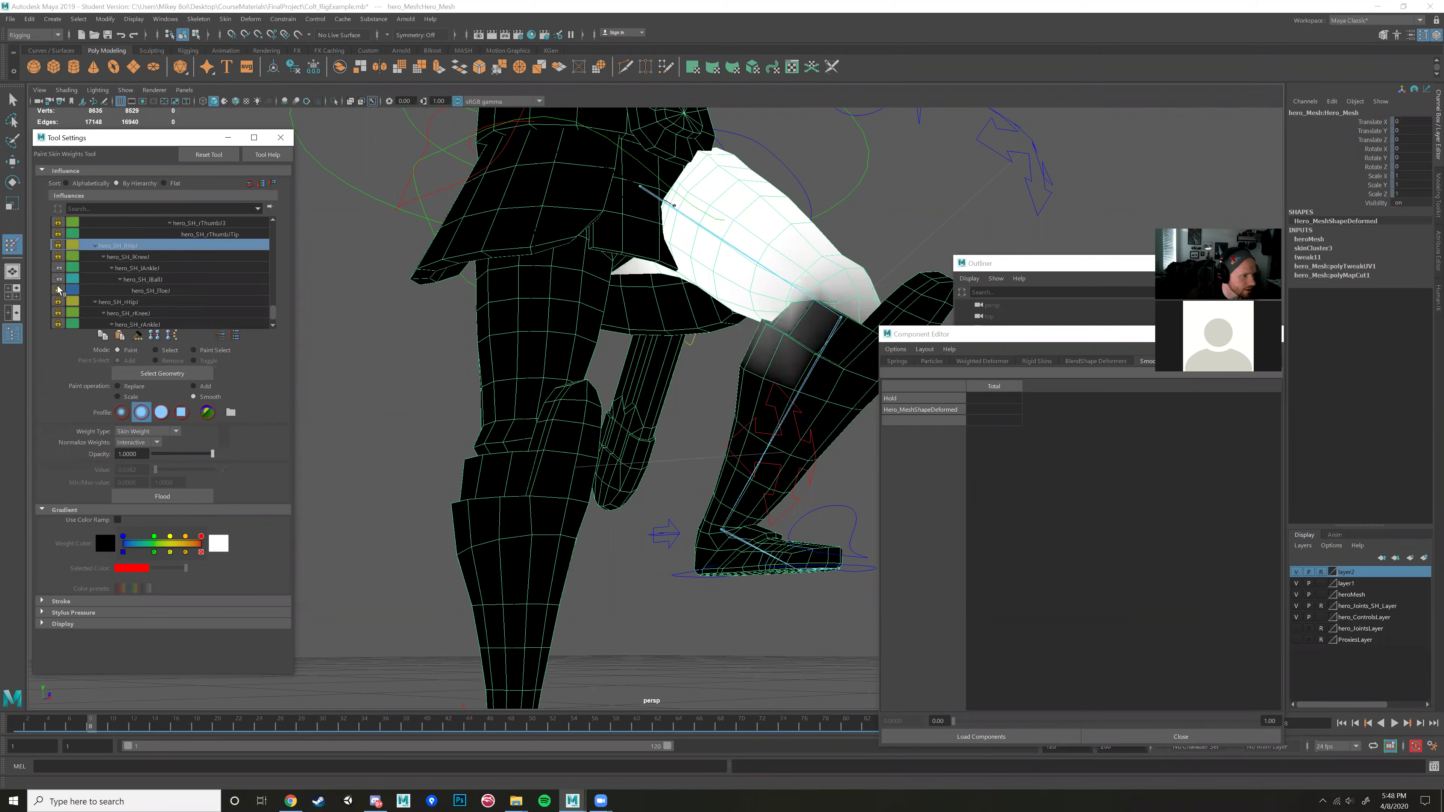
alt+drag(473, 337, 694, 332)
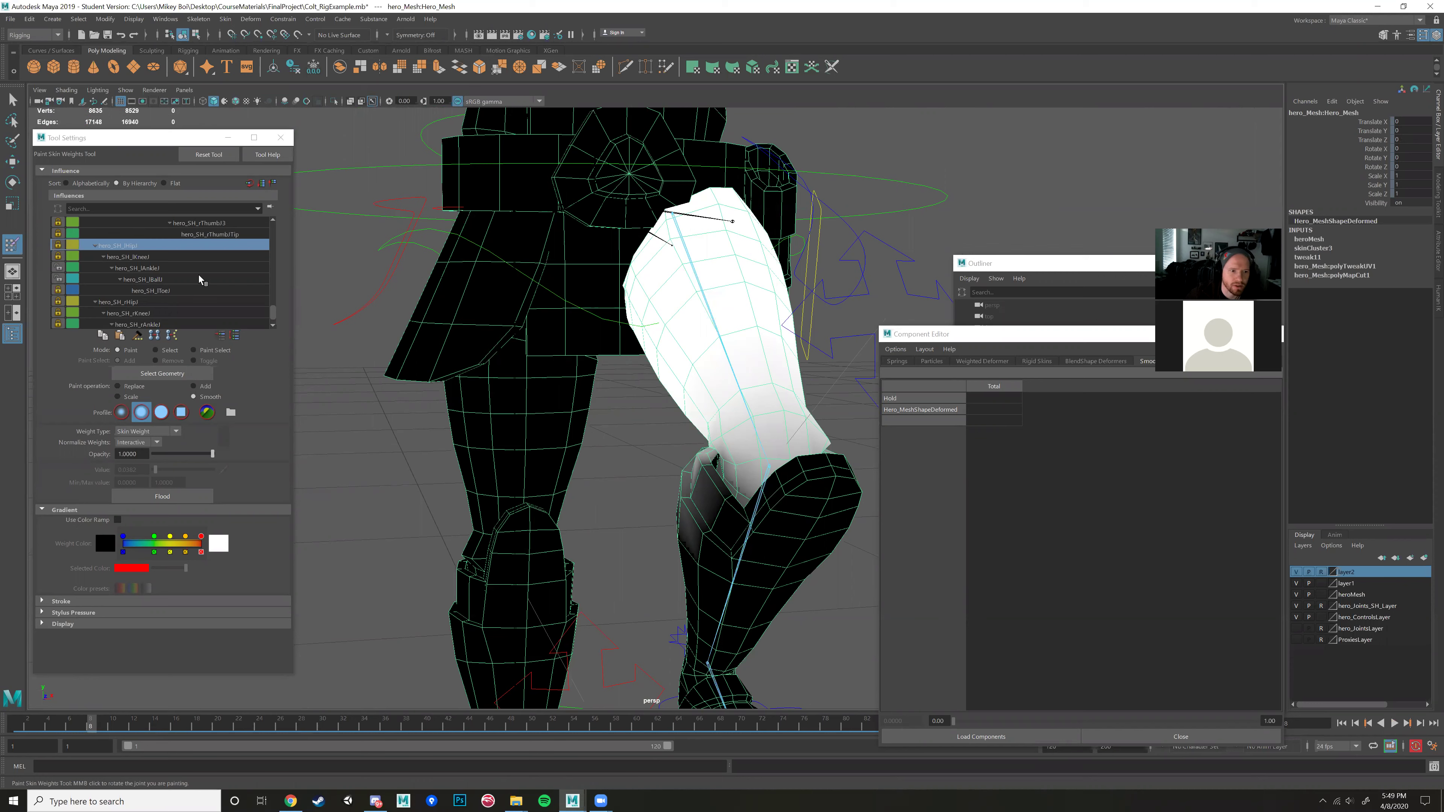
scroll(131, 256, up, 1)
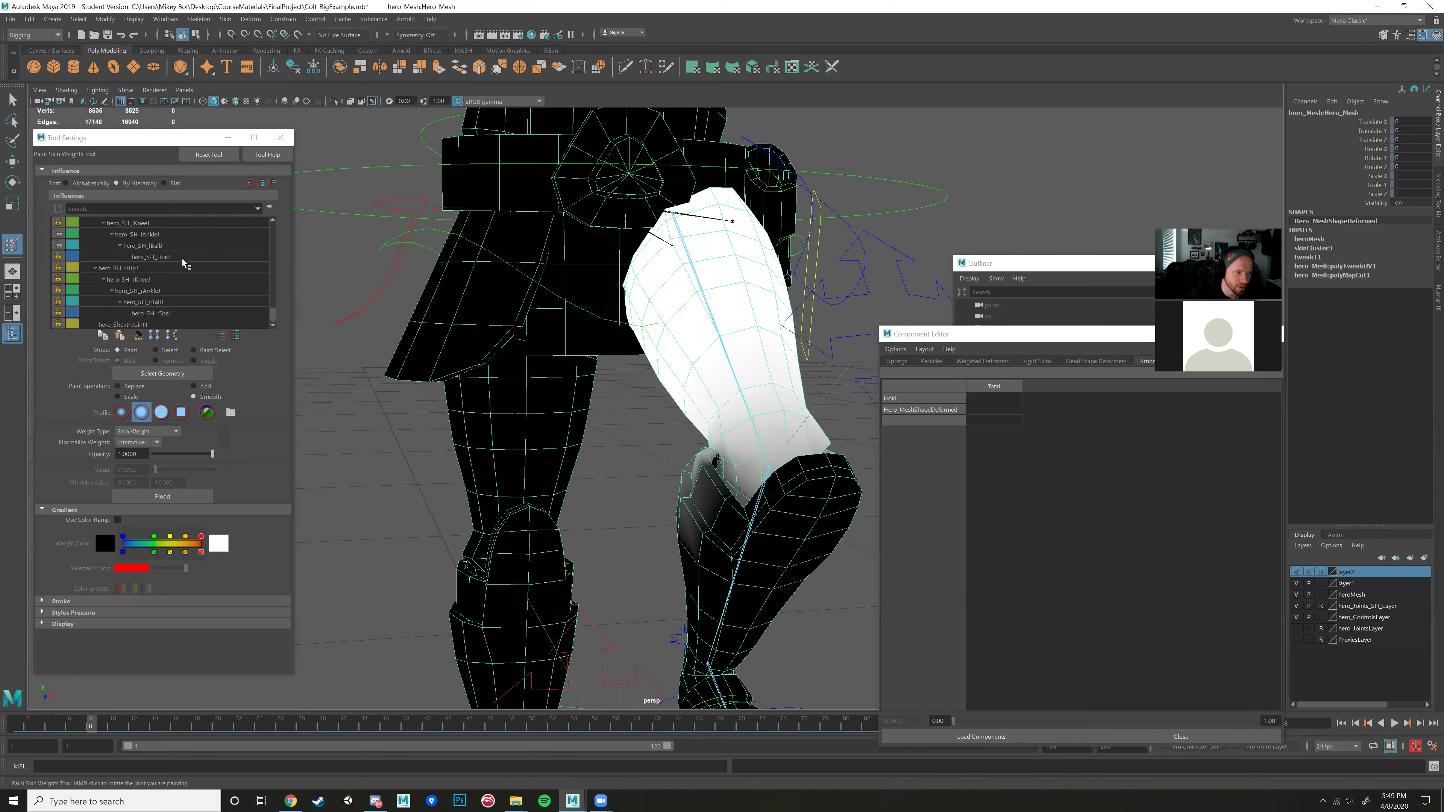
click(149, 268)
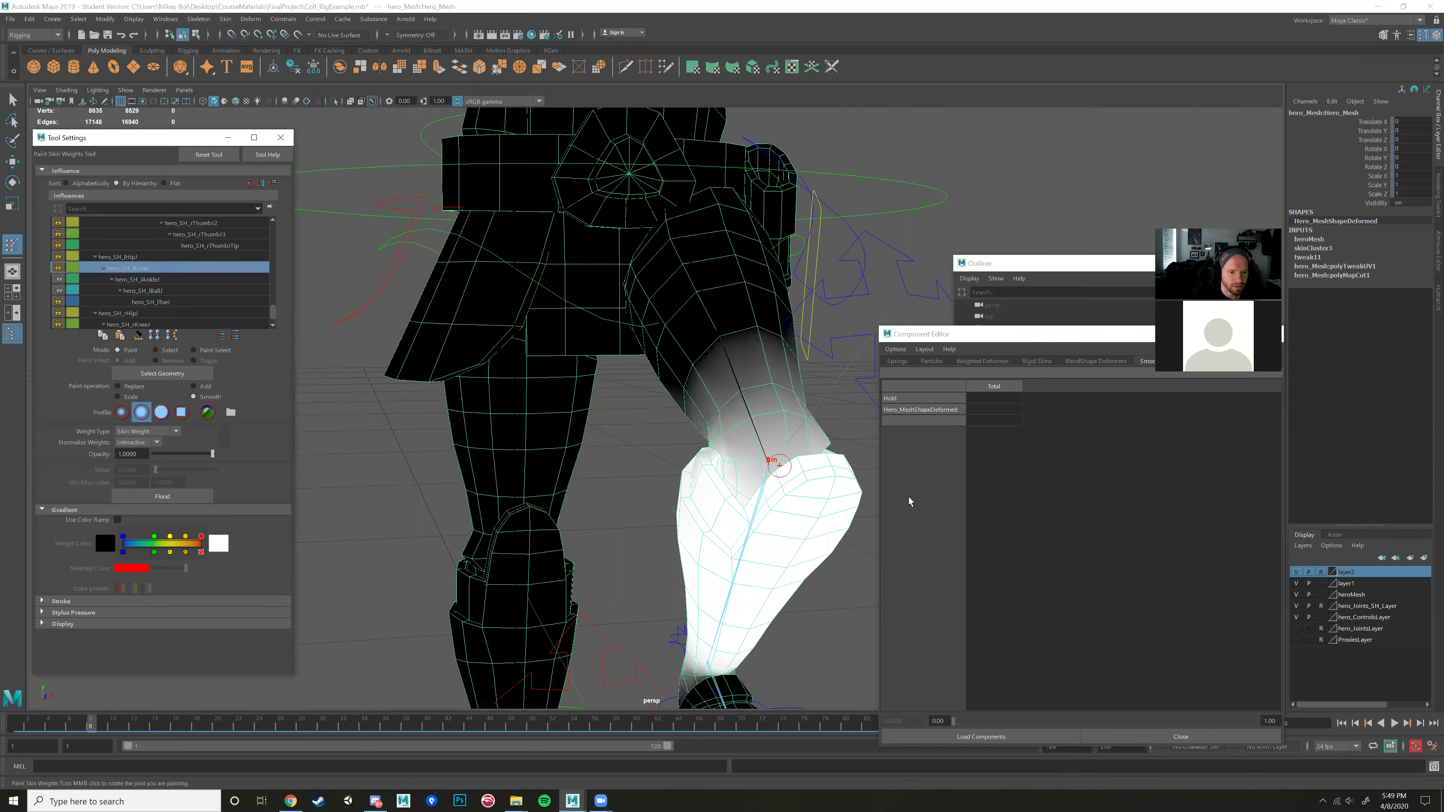
scroll(193, 282, up, 2)
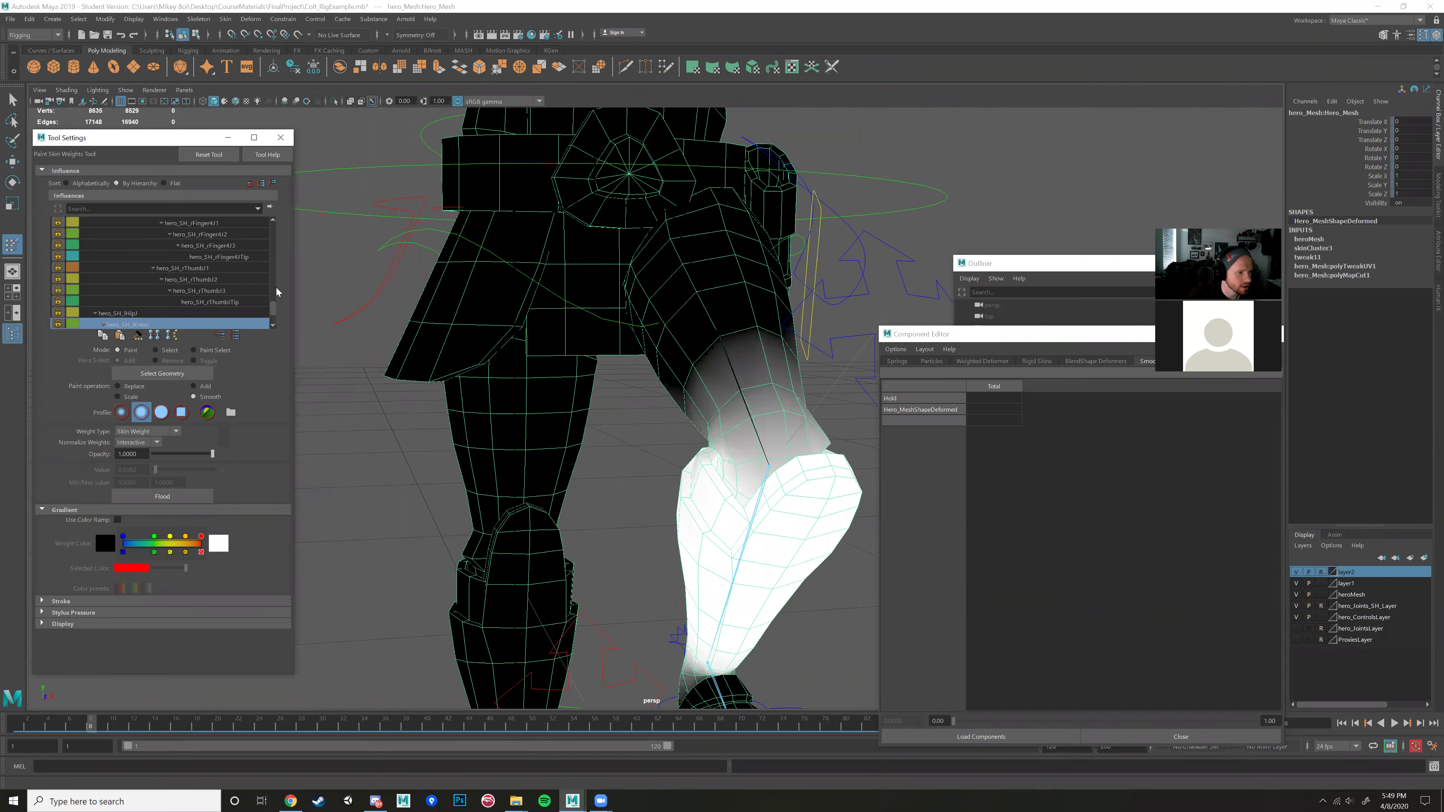
- Unlock the root joint influence, lock all the other influences, and select the root joint for painting
drag(271, 304, 275, 218)
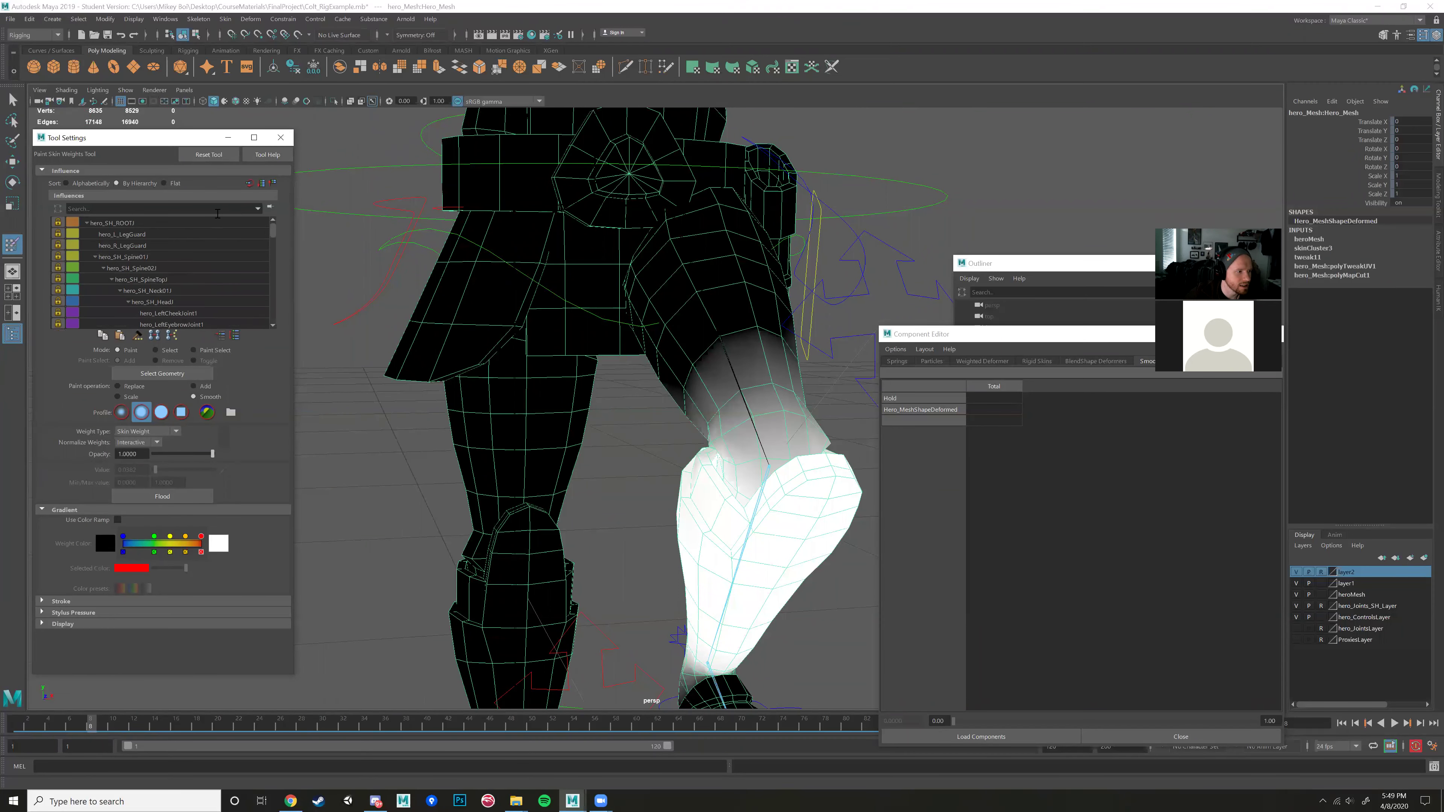
click(127, 221)
alt+drag(644, 328, 686, 401)
scroll(647, 323, up, 3)
scroll(645, 321, up, 2)
scroll(632, 297, down, 3)
alt+middle_drag(741, 378, 718, 343)
click(58, 222)
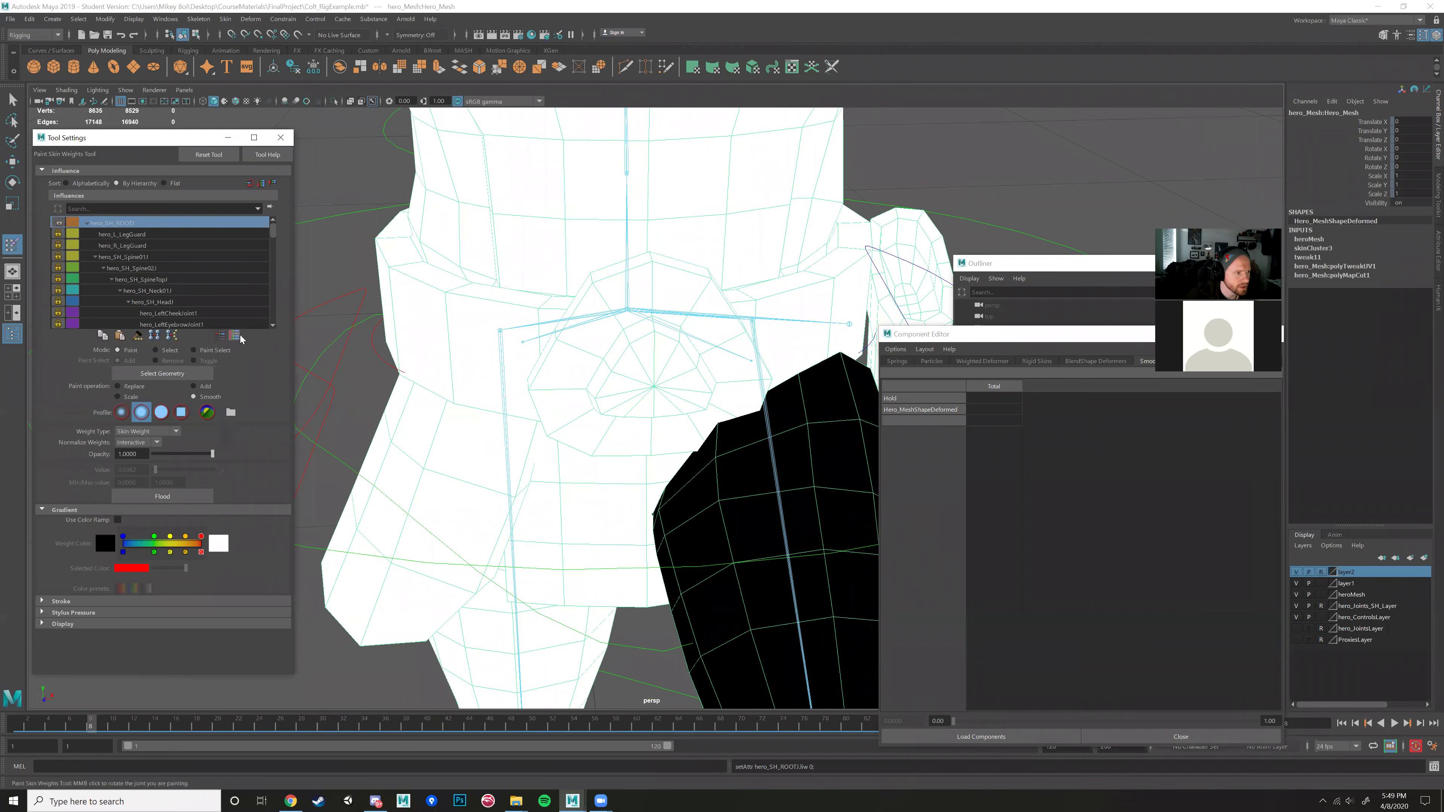
click(238, 335)
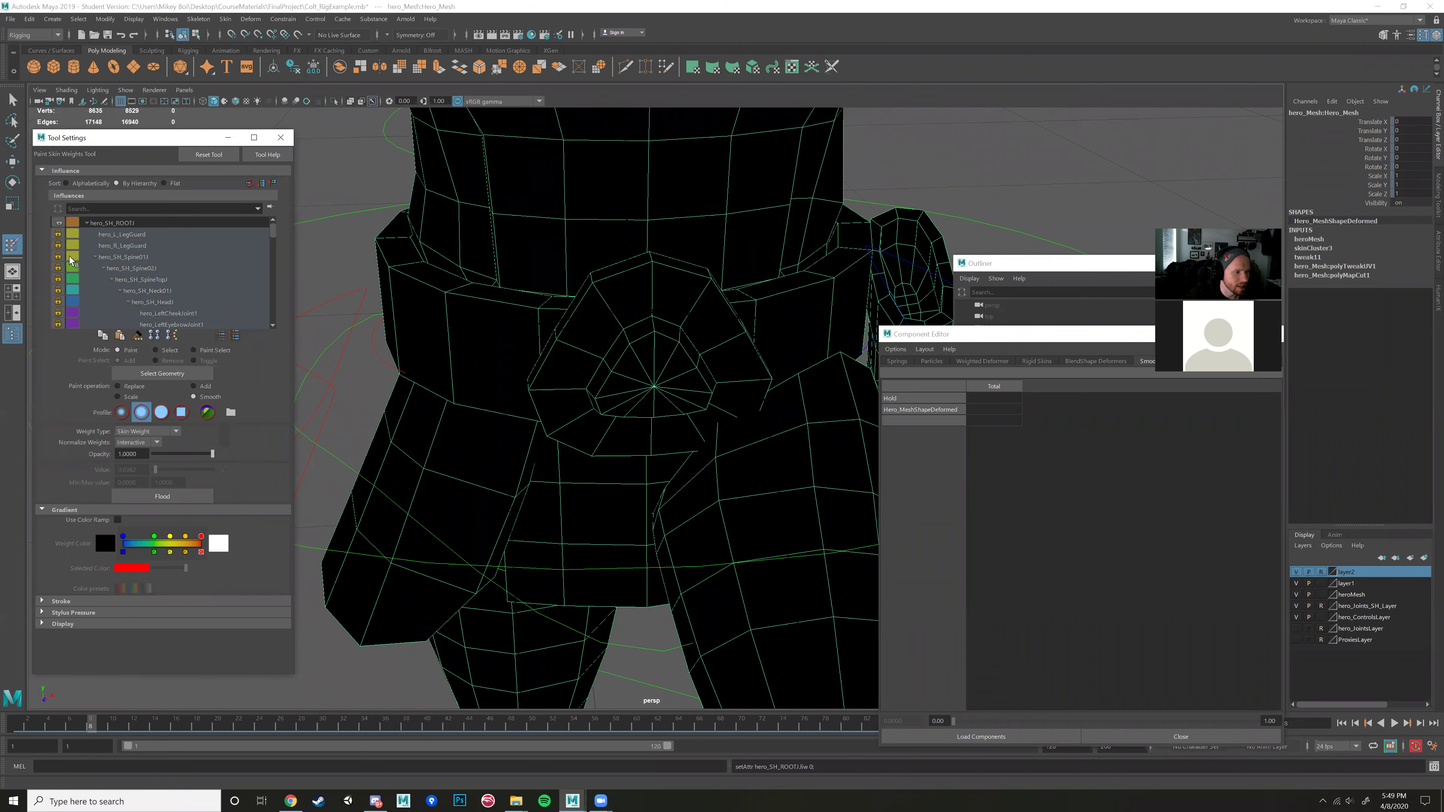
click(59, 235)
click(163, 223)
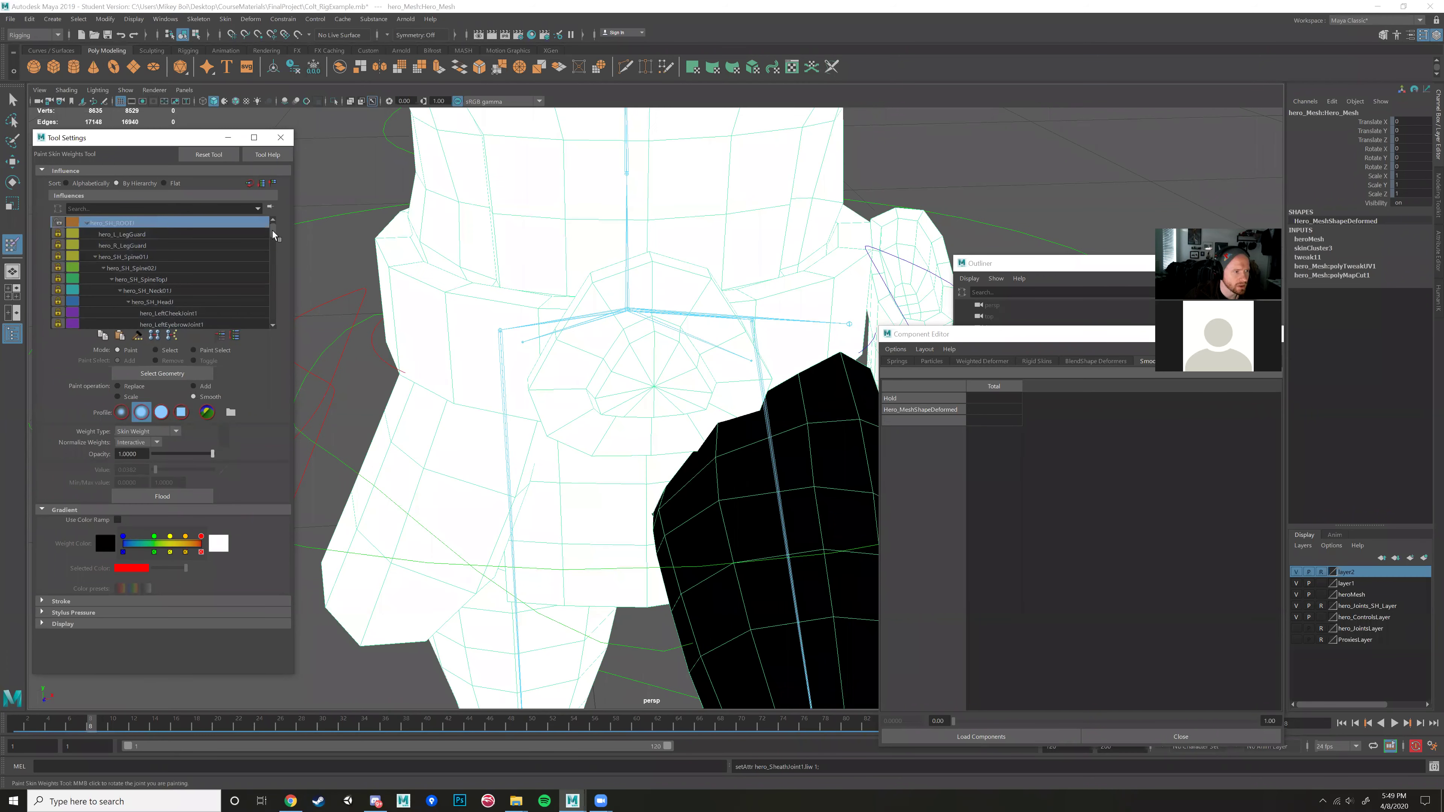
- Select the left hip joint influence and unlock its weights
drag(271, 232, 261, 305)
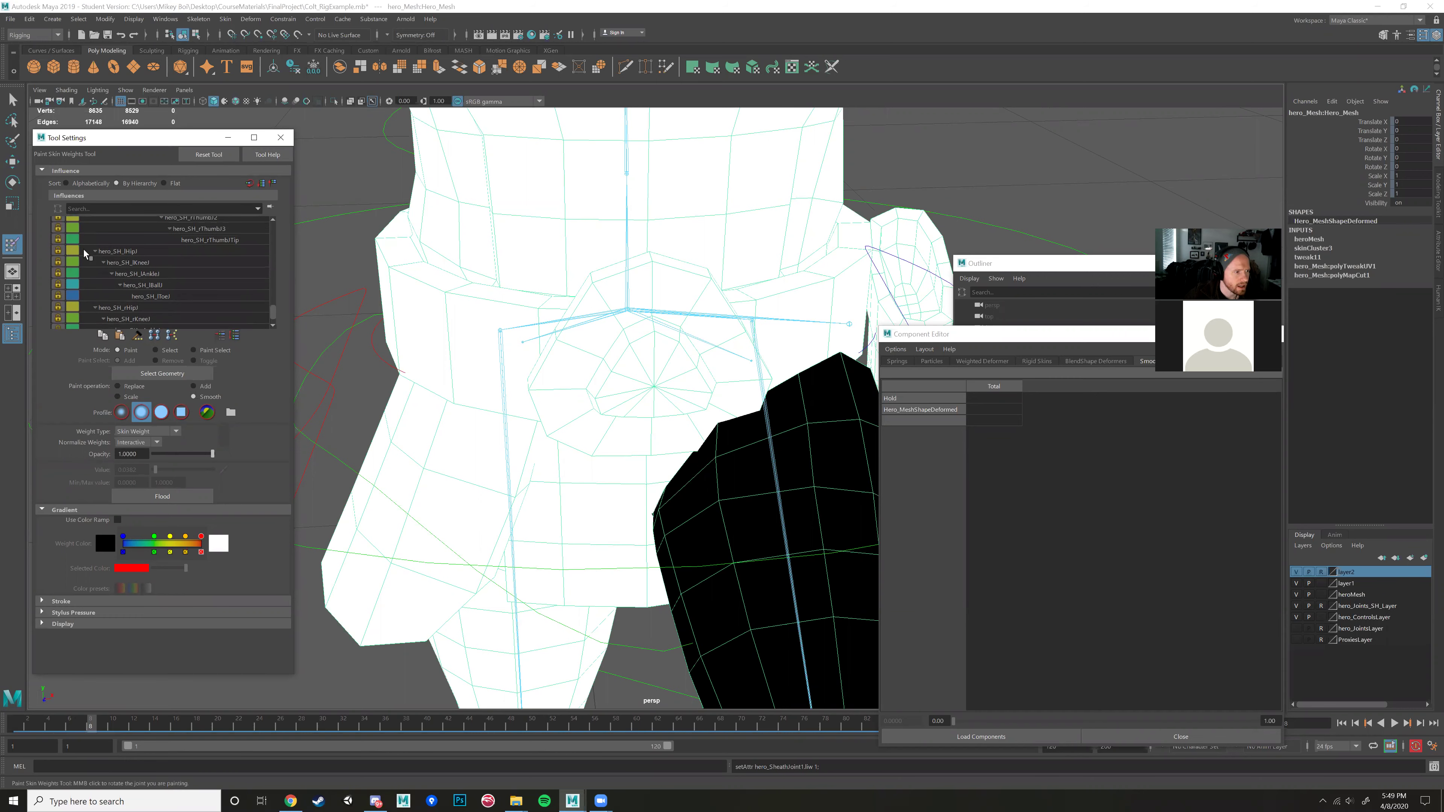
click(120, 251)
click(58, 251)
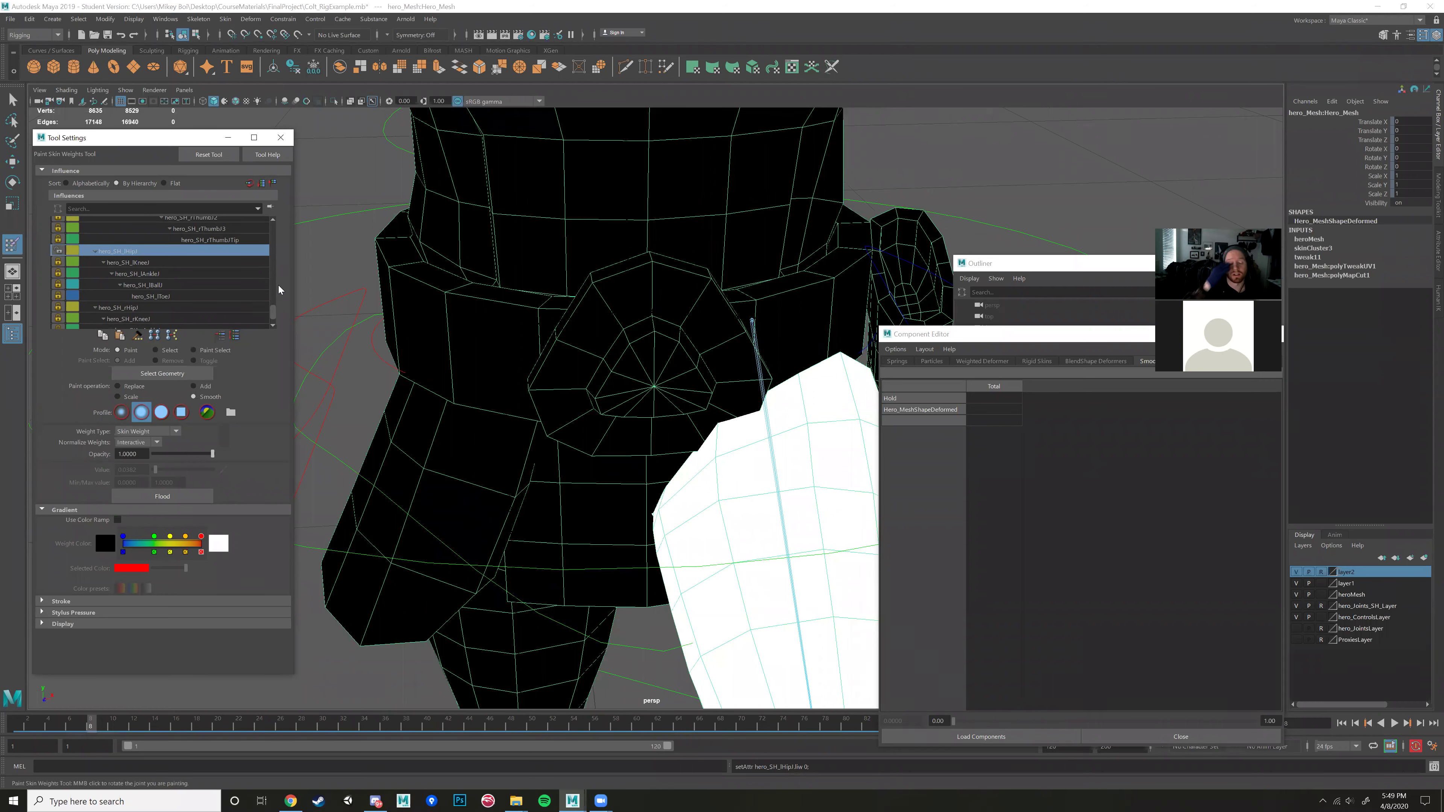
- At frame 6, smooth the left hip weights across the left buttock where it meets the pelvis
alt+drag(708, 402, 568, 354)
alt+drag(555, 401, 571, 434)
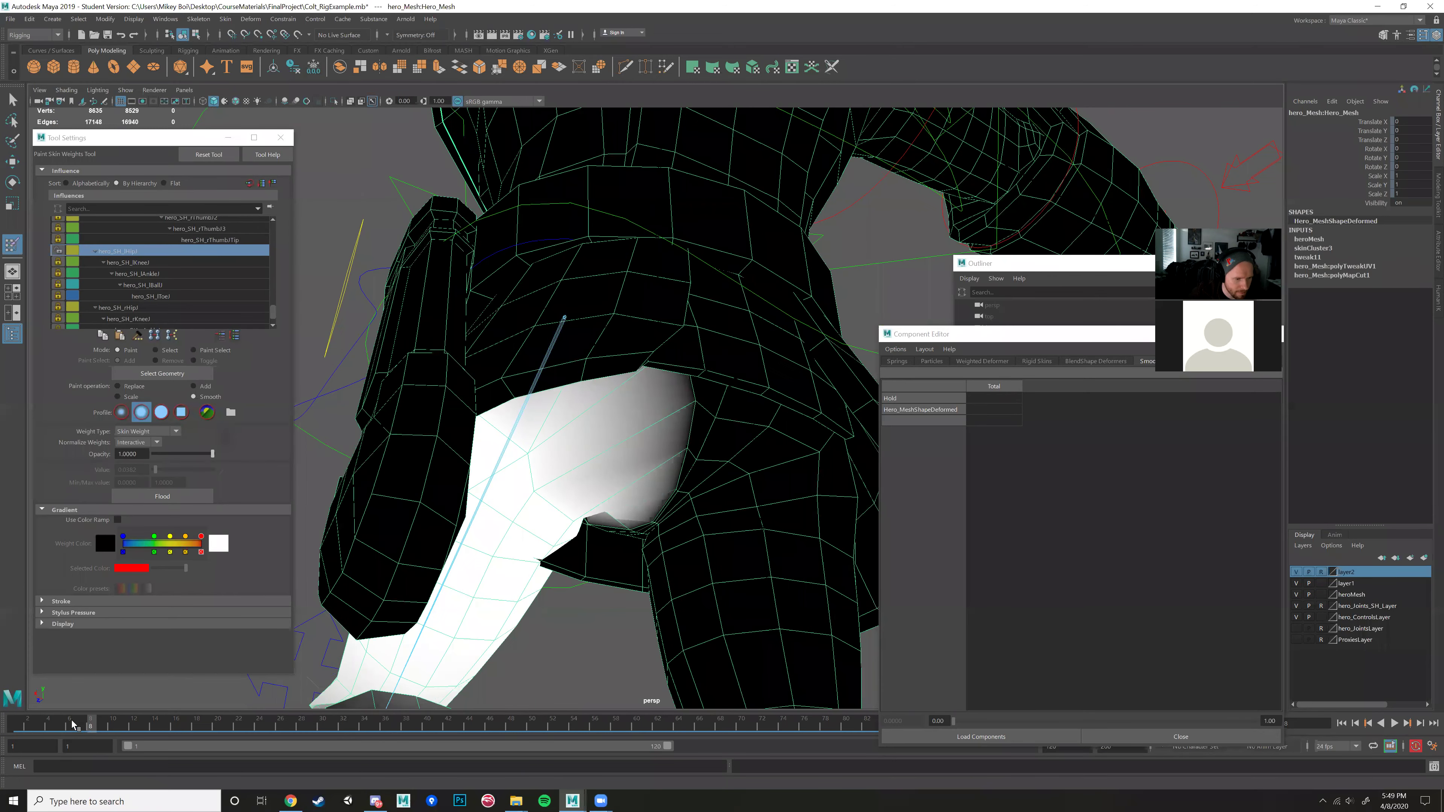
key(alt+v)
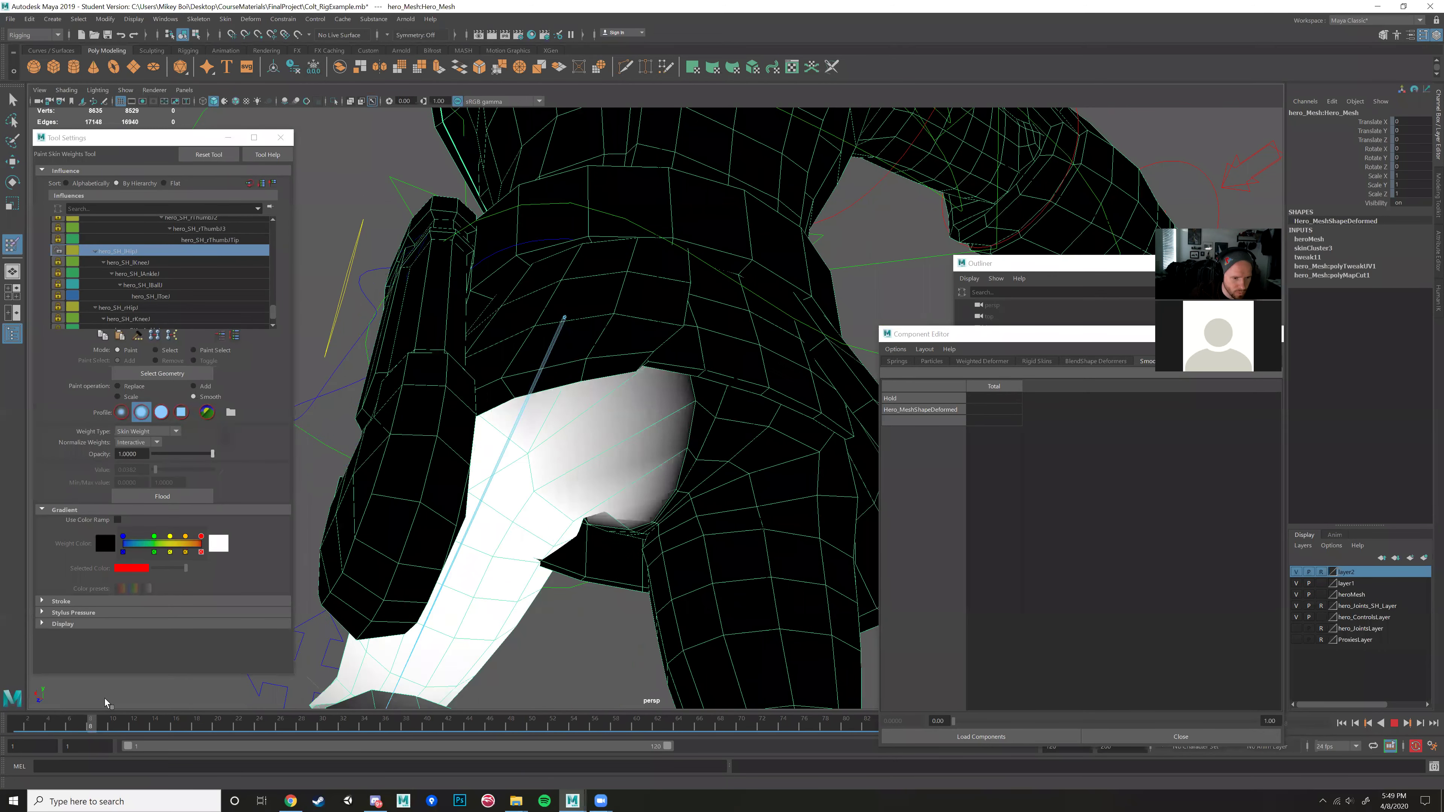
key(alt+v)
alt+drag(661, 430, 622, 419)
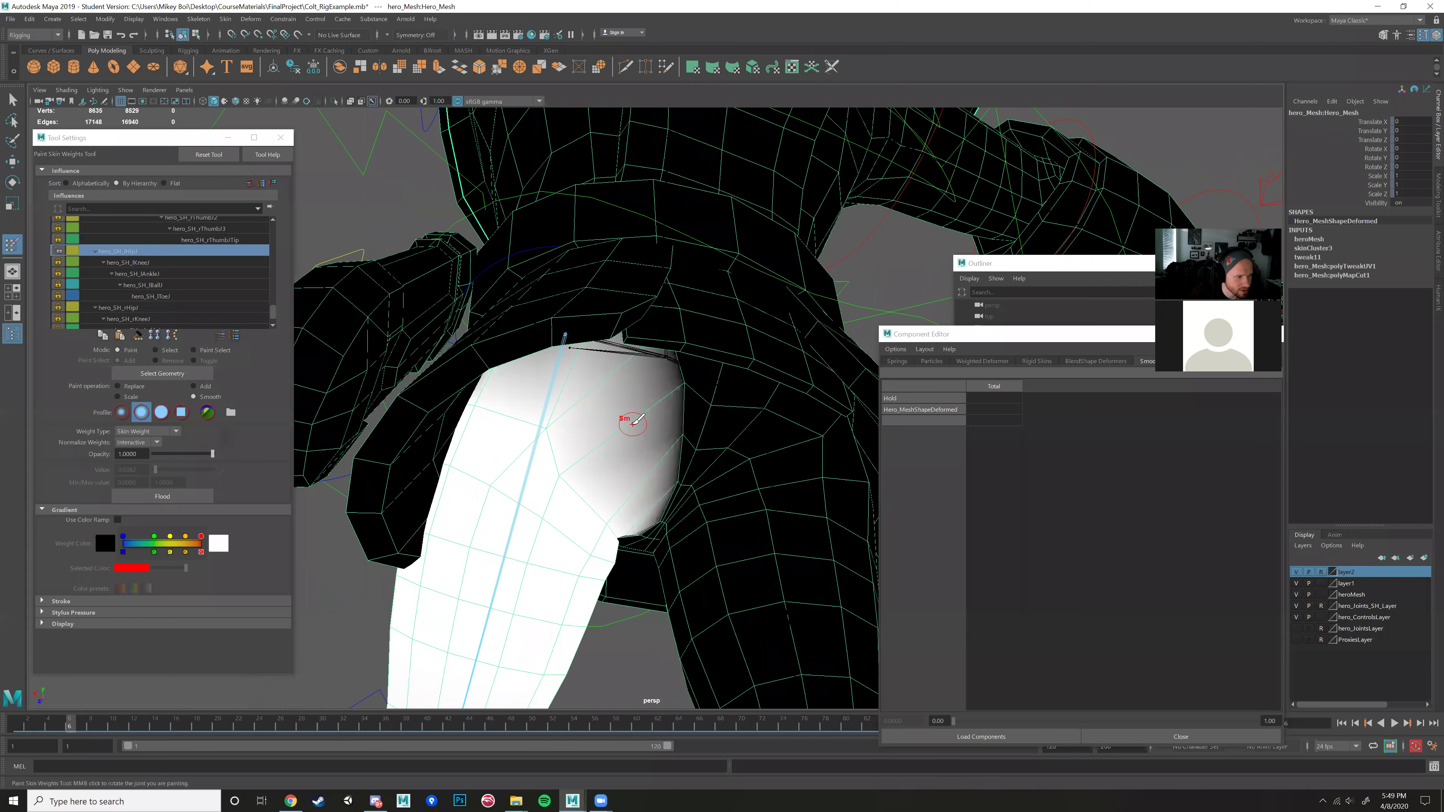
mouse_move(682, 379)
mouse_down()
mouse_move(673, 437)
mouse_move(663, 338)
mouse_move(674, 299)
mouse_move(687, 336)
mouse_move(689, 293)
mouse_move(670, 276)
mouse_move(707, 320)
mouse_up()
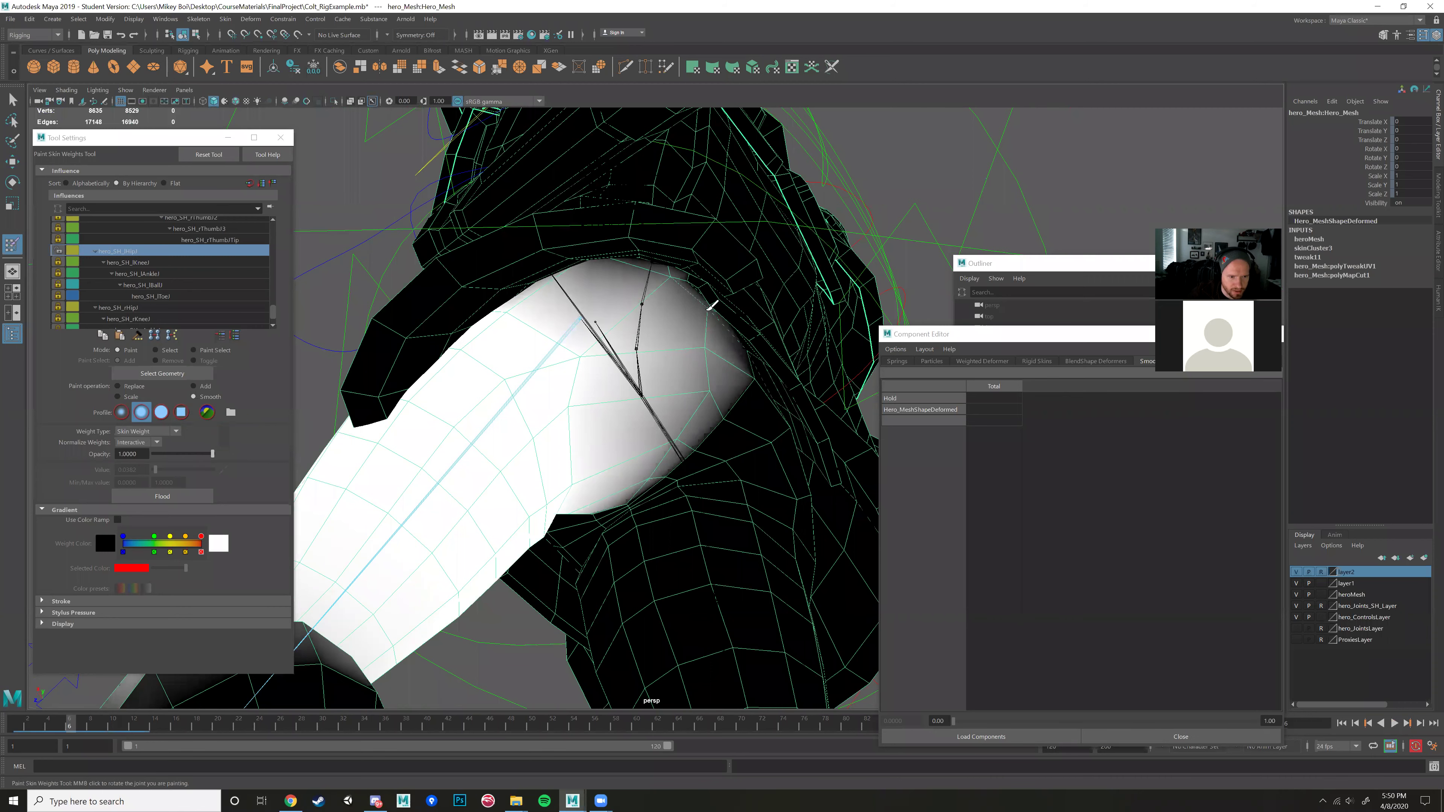
drag(701, 388, 712, 391)
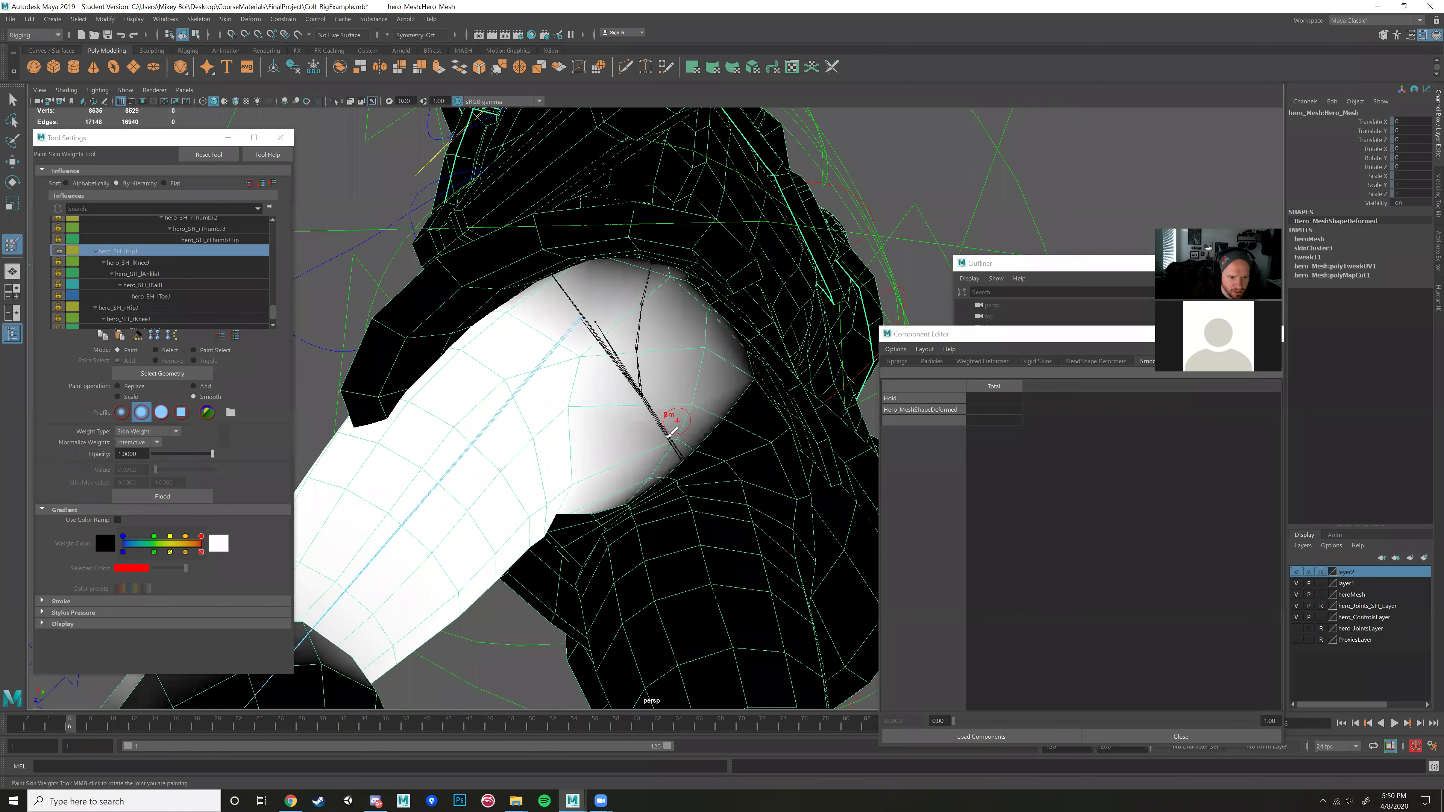
- Smooth the left hip weights further from the left buttock toward the middle of the pelvis and inner thigh
alt+drag(615, 502, 731, 535)
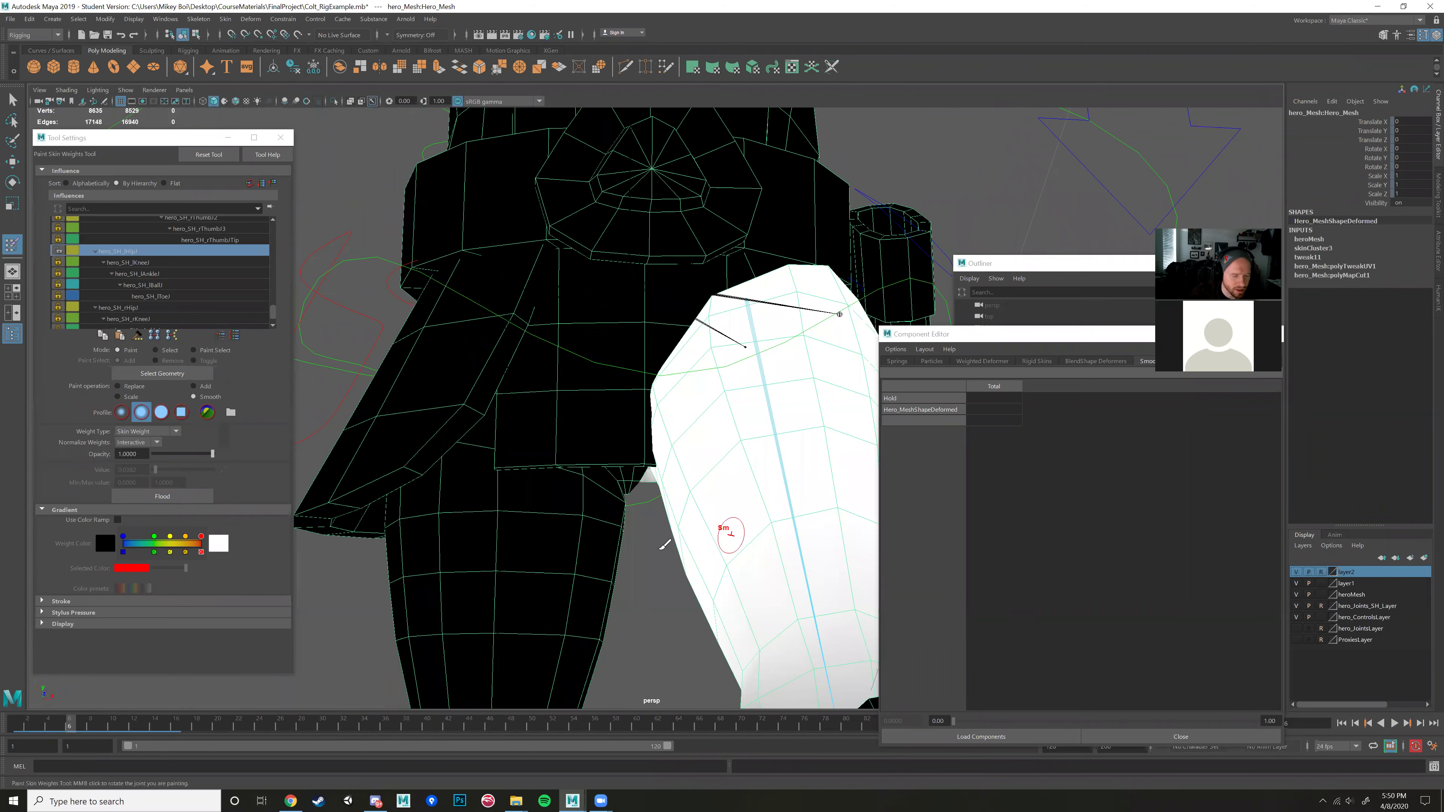
alt+drag(461, 628, 476, 486)
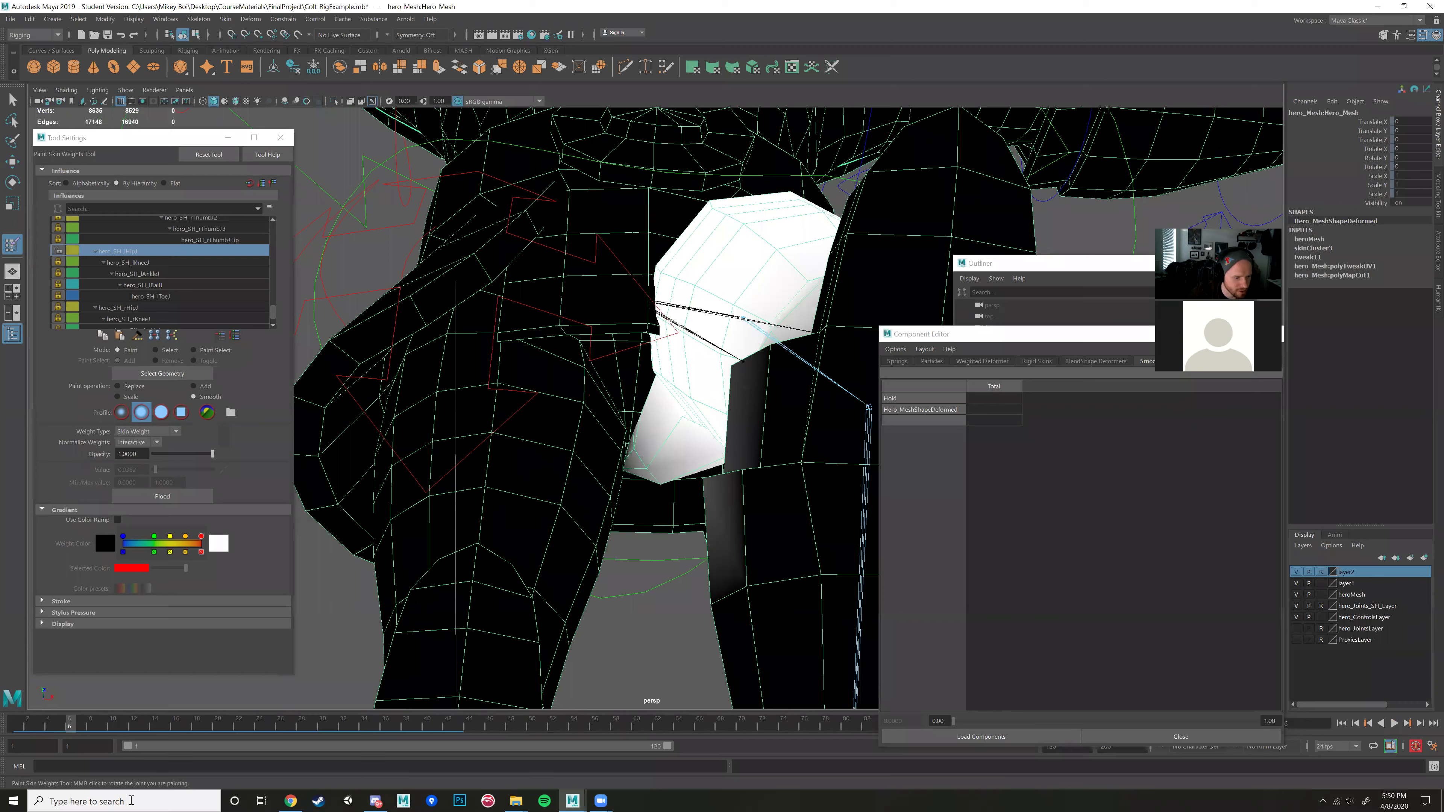
mouse_move(646, 357)
alt+mouse_down()
mouse_move(569, 445)
mouse_move(679, 452)
mouse_move(741, 430)
alt+mouse_up()
mouse_move(738, 360)
mouse_down()
mouse_move(803, 407)
mouse_move(737, 361)
mouse_up()
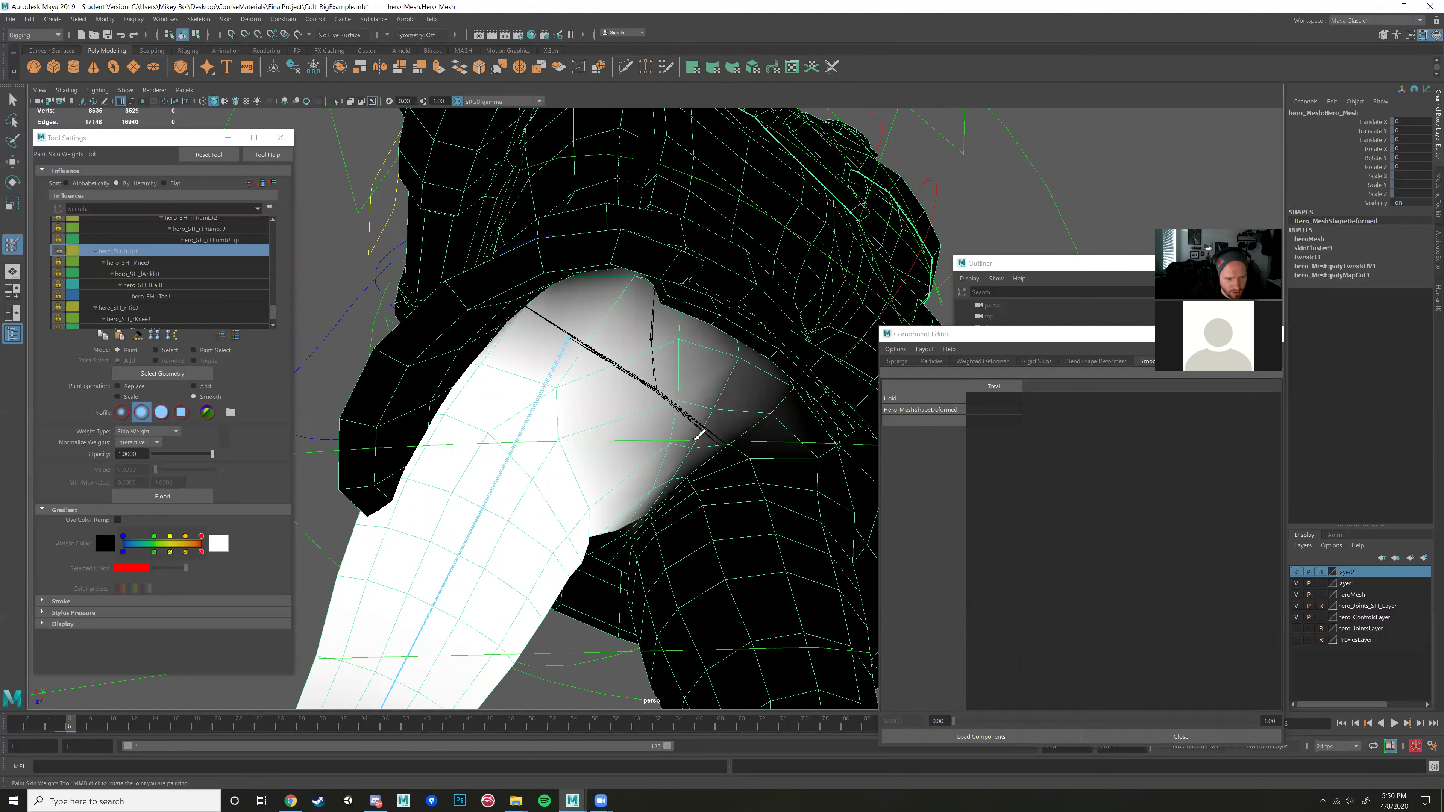
mouse_move(643, 510)
alt+mouse_down()
mouse_move(612, 506)
mouse_move(735, 332)
alt+mouse_up()
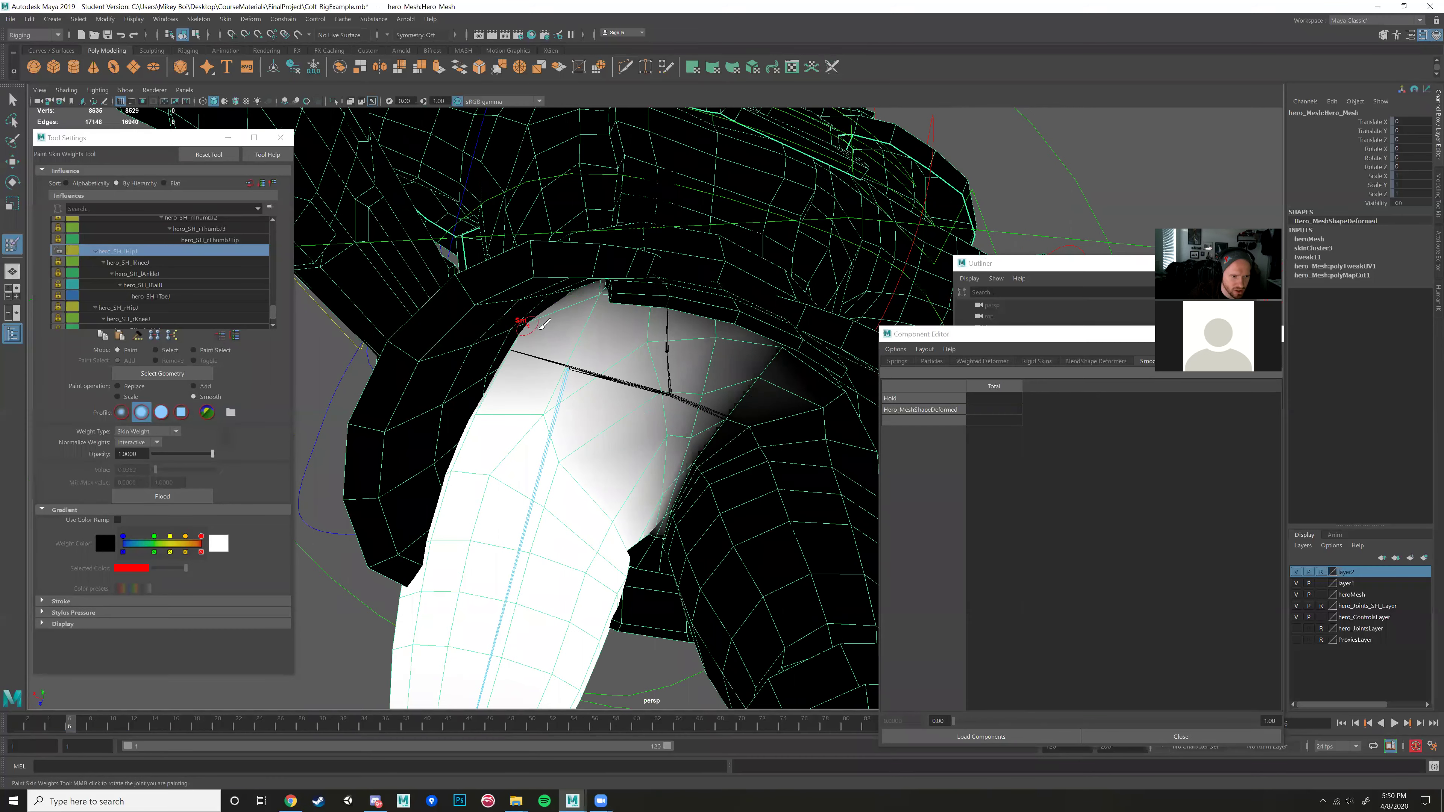
alt+drag(528, 328, 684, 405)
- At frame 1, select the root joint influence and smooth its weights along the left hip crease and inner thigh
drag(72, 724, 13, 723)
alt+drag(503, 600, 514, 554)
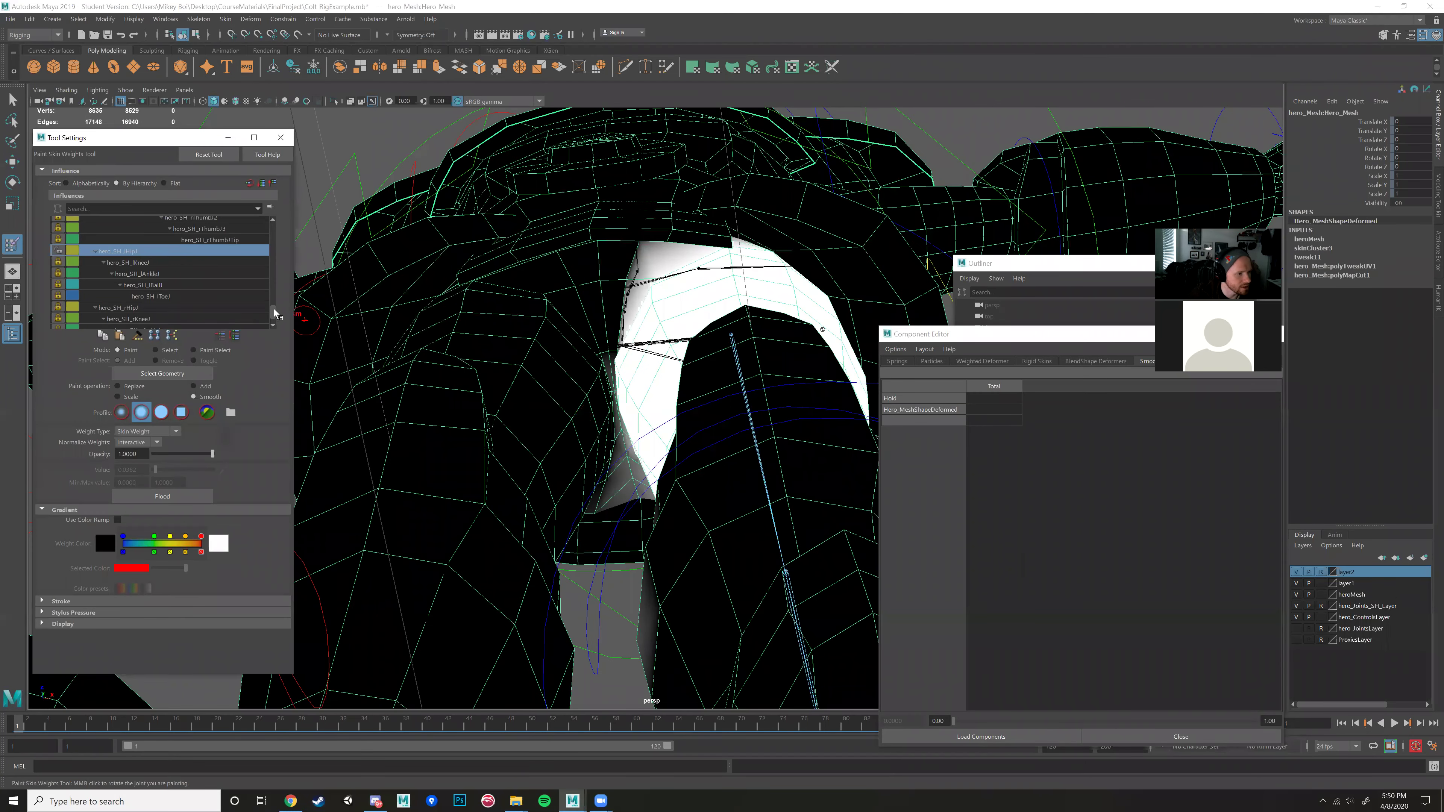
drag(274, 308, 248, 221)
click(103, 224)
mouse_move(780, 336)
alt+mouse_down()
mouse_move(789, 352)
mouse_move(713, 357)
alt+mouse_up()
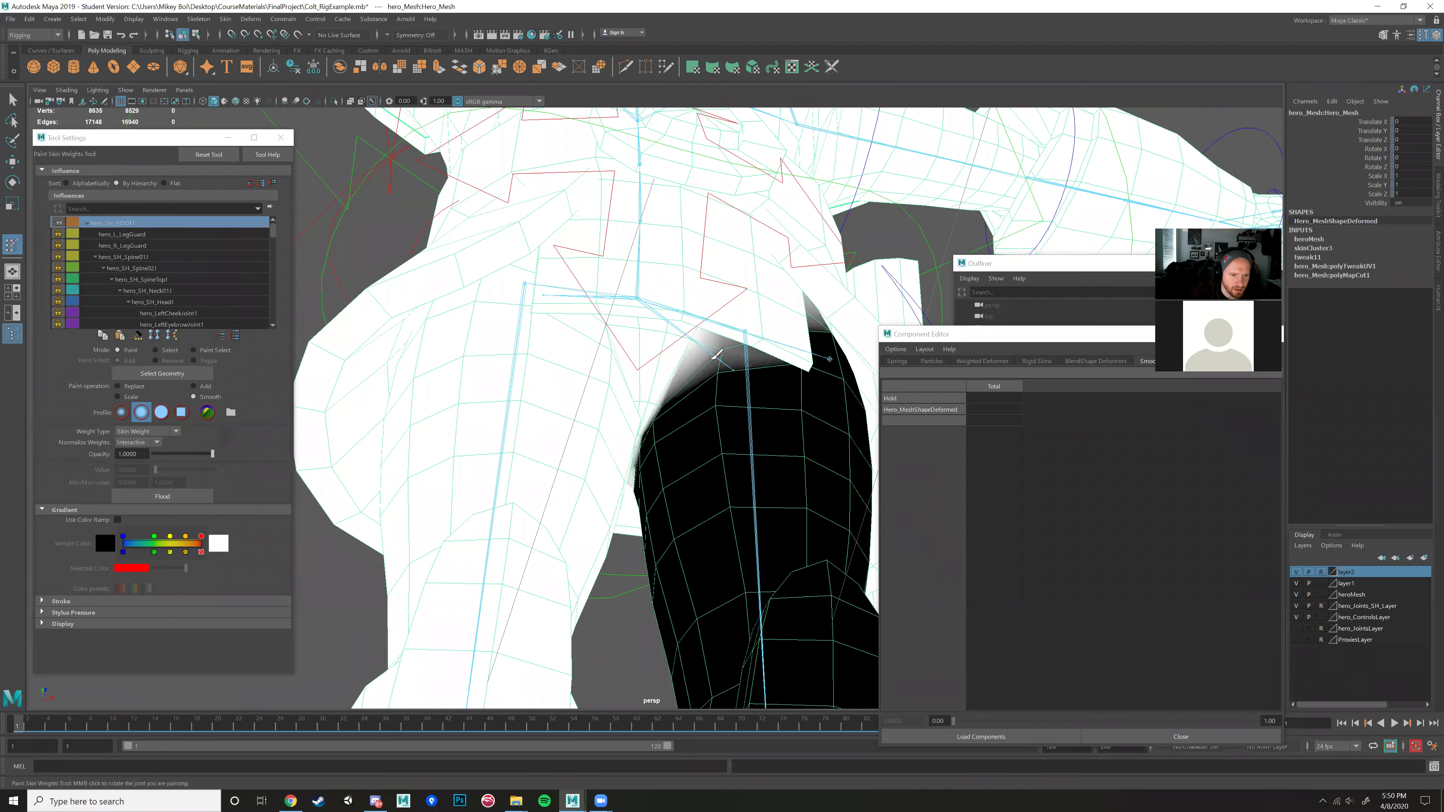
drag(661, 402, 631, 494)
alt+drag(630, 495, 711, 400)
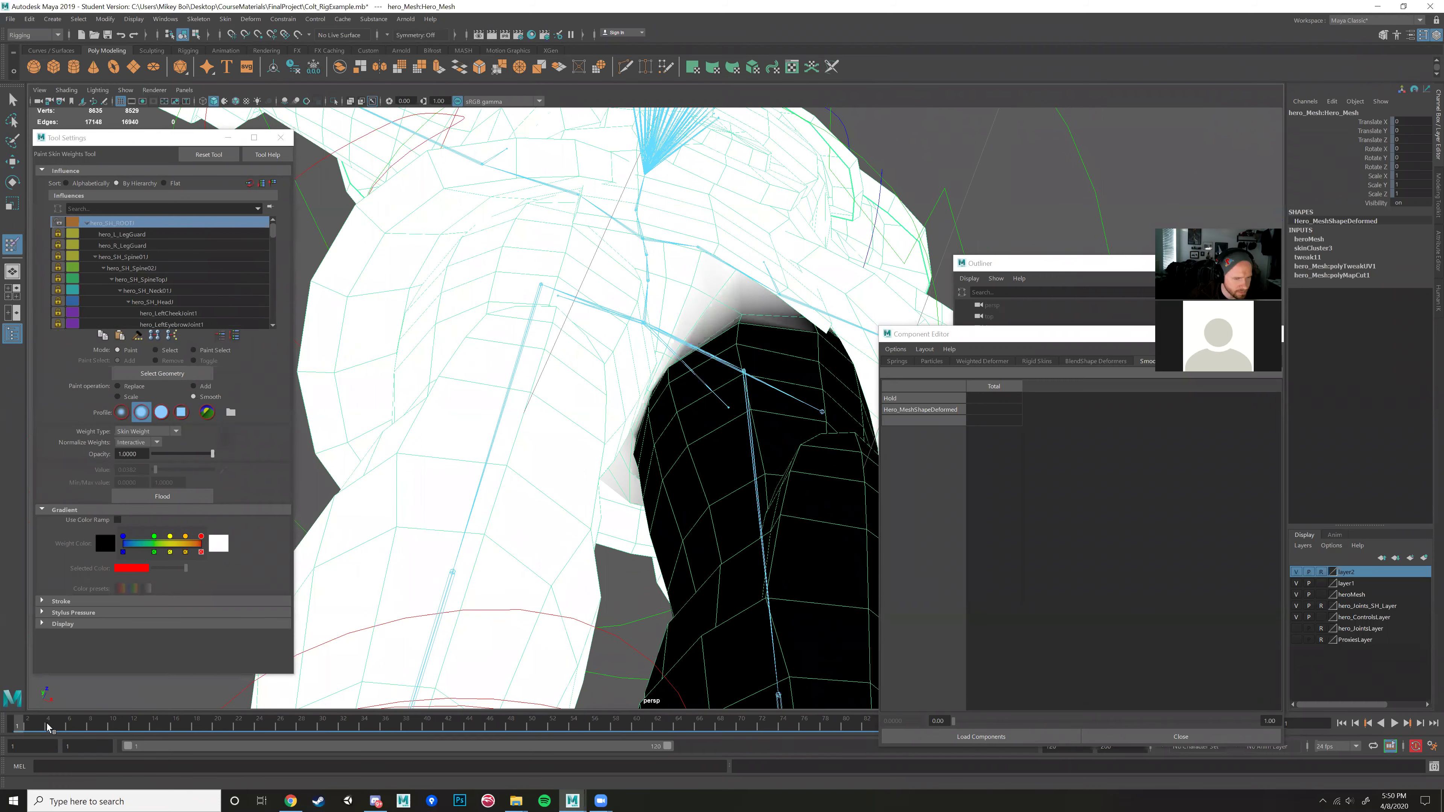
- Smooth the root joint weights around the top of the left thigh in the raised-leg pose
key(alt+v)
key(alt+v)
mouse_move(733, 331)
mouse_down()
mouse_move(780, 412)
mouse_move(606, 388)
mouse_move(513, 334)
mouse_move(547, 363)
mouse_move(562, 433)
mouse_move(548, 480)
mouse_move(487, 484)
mouse_move(640, 529)
mouse_move(573, 469)
mouse_move(605, 466)
mouse_move(589, 436)
mouse_move(632, 422)
mouse_move(705, 501)
mouse_up()
drag(639, 413, 577, 355)
mouse_move(577, 355)
alt+mouse_down()
mouse_move(606, 393)
mouse_move(571, 427)
mouse_move(549, 424)
mouse_move(606, 461)
mouse_move(707, 447)
mouse_move(809, 401)
mouse_move(739, 453)
mouse_move(787, 434)
alt+mouse_up()
mouse_move(787, 434)
alt+mouse_down()
mouse_move(515, 418)
mouse_move(629, 453)
alt+mouse_up()
mouse_move(541, 424)
mouse_down()
mouse_move(630, 455)
mouse_move(631, 474)
mouse_move(620, 438)
mouse_move(648, 405)
mouse_move(668, 412)
mouse_move(665, 443)
mouse_move(613, 425)
mouse_move(609, 448)
mouse_move(586, 453)
mouse_move(580, 433)
mouse_move(642, 455)
mouse_move(659, 509)
mouse_up()
mouse_move(660, 509)
mouse_down()
mouse_move(638, 559)
mouse_move(648, 492)
mouse_move(603, 455)
mouse_move(666, 449)
mouse_move(607, 517)
mouse_move(632, 483)
mouse_up()
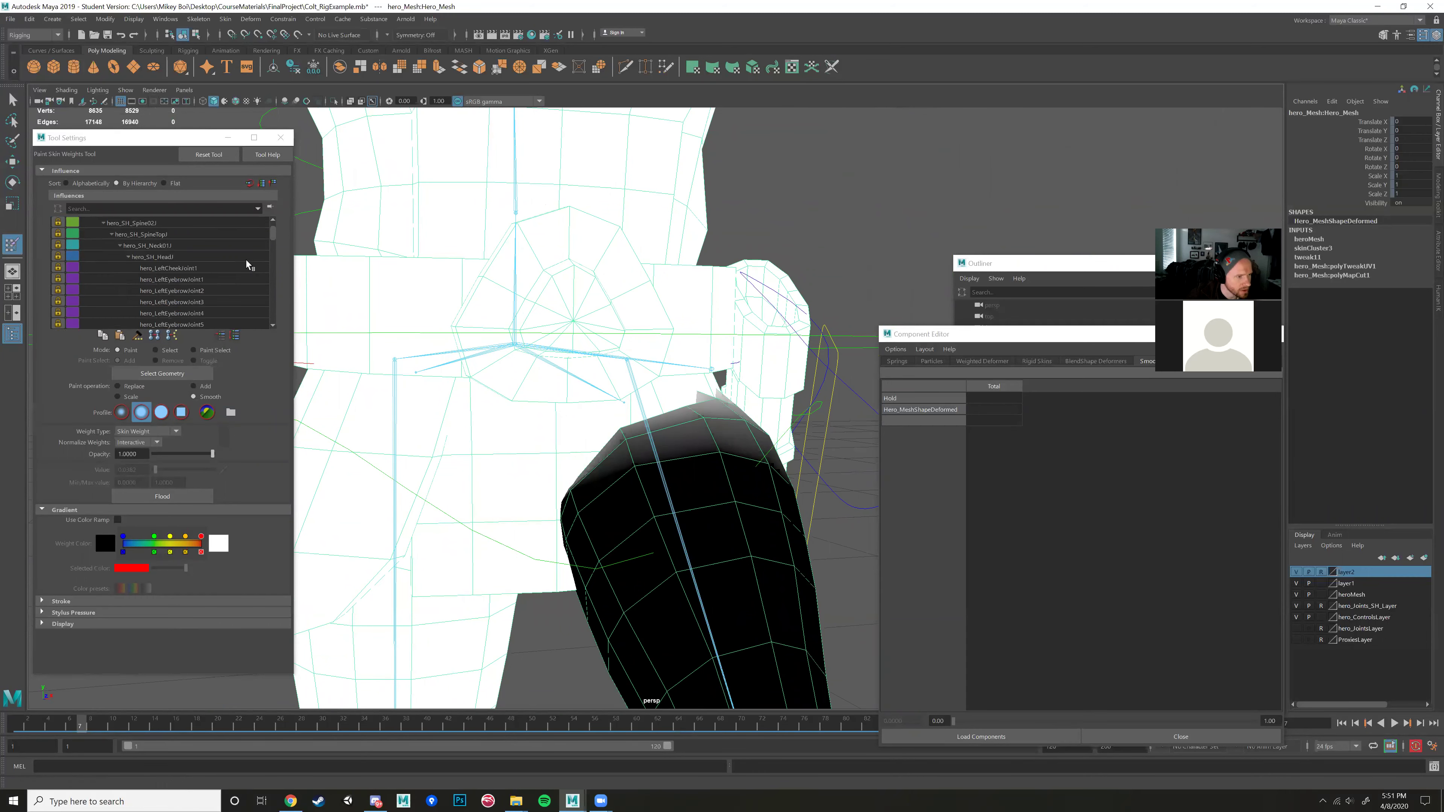
- Select the left hip joint influence and scrub the leg poses up to frame 28 to check its deformation
drag(274, 234, 252, 305)
click(117, 265)
alt+drag(606, 435, 665, 369)
drag(76, 721, 289, 730)
alt+drag(591, 588, 556, 586)
key(alt+v)
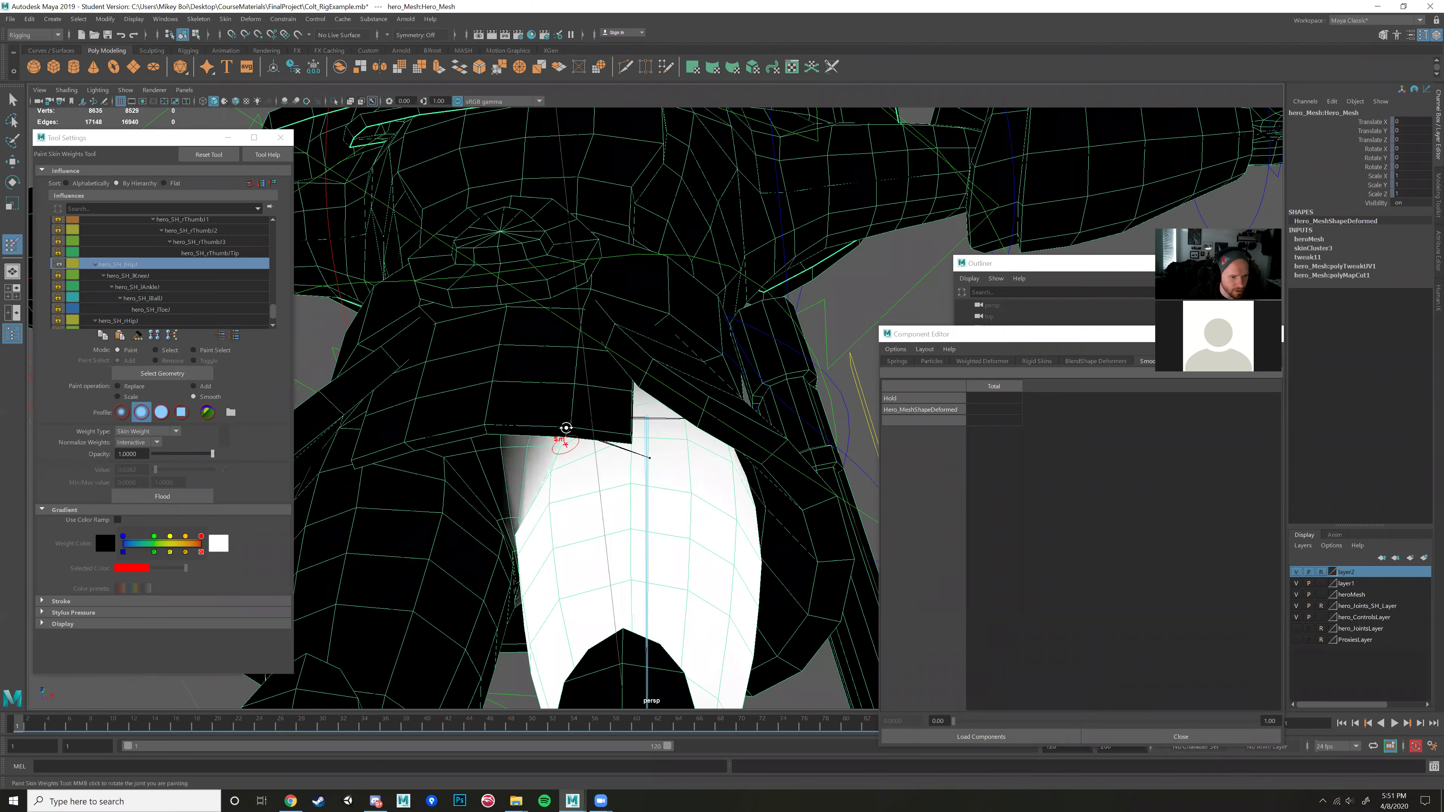
- At frame 1, set the paint operation to Add and add left hip weight to the inner upper-thigh faces beneath the skirt
mouse_move(583, 377)
alt+mouse_down()
mouse_move(597, 349)
mouse_move(589, 365)
alt+mouse_up()
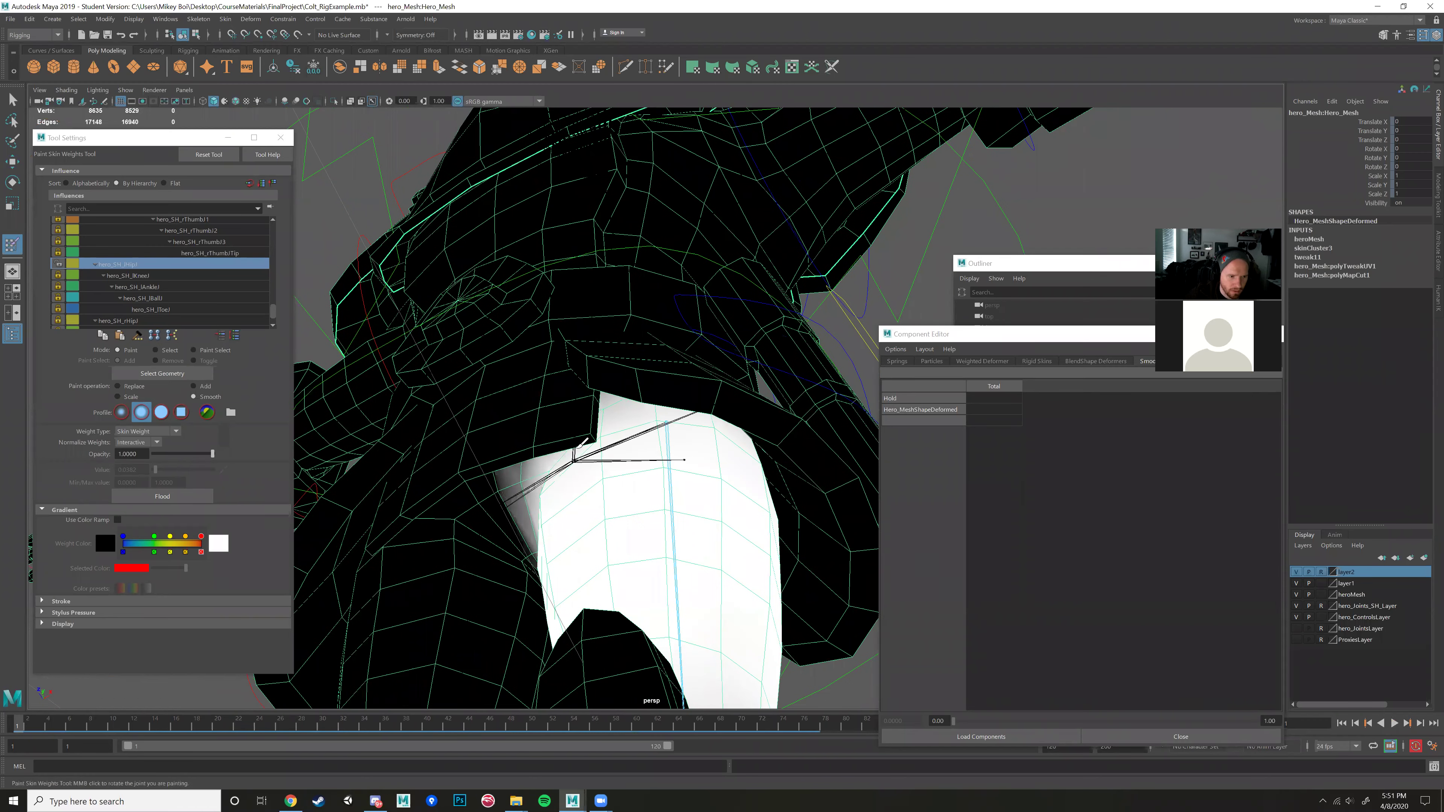
mouse_move(580, 410)
alt+mouse_down()
mouse_move(531, 419)
mouse_move(537, 518)
mouse_move(580, 500)
mouse_move(554, 429)
alt+mouse_up()
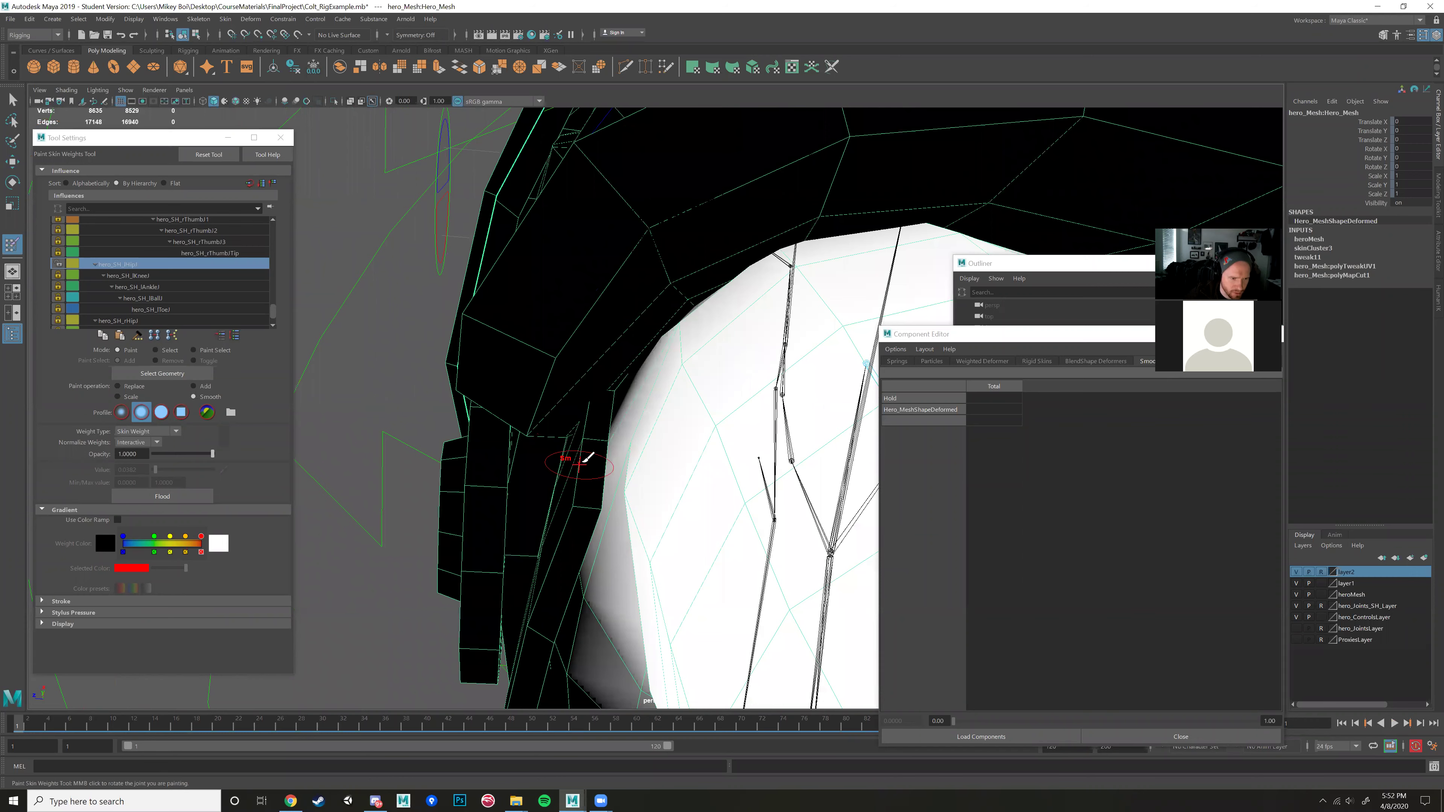
scroll(742, 320, up, 2)
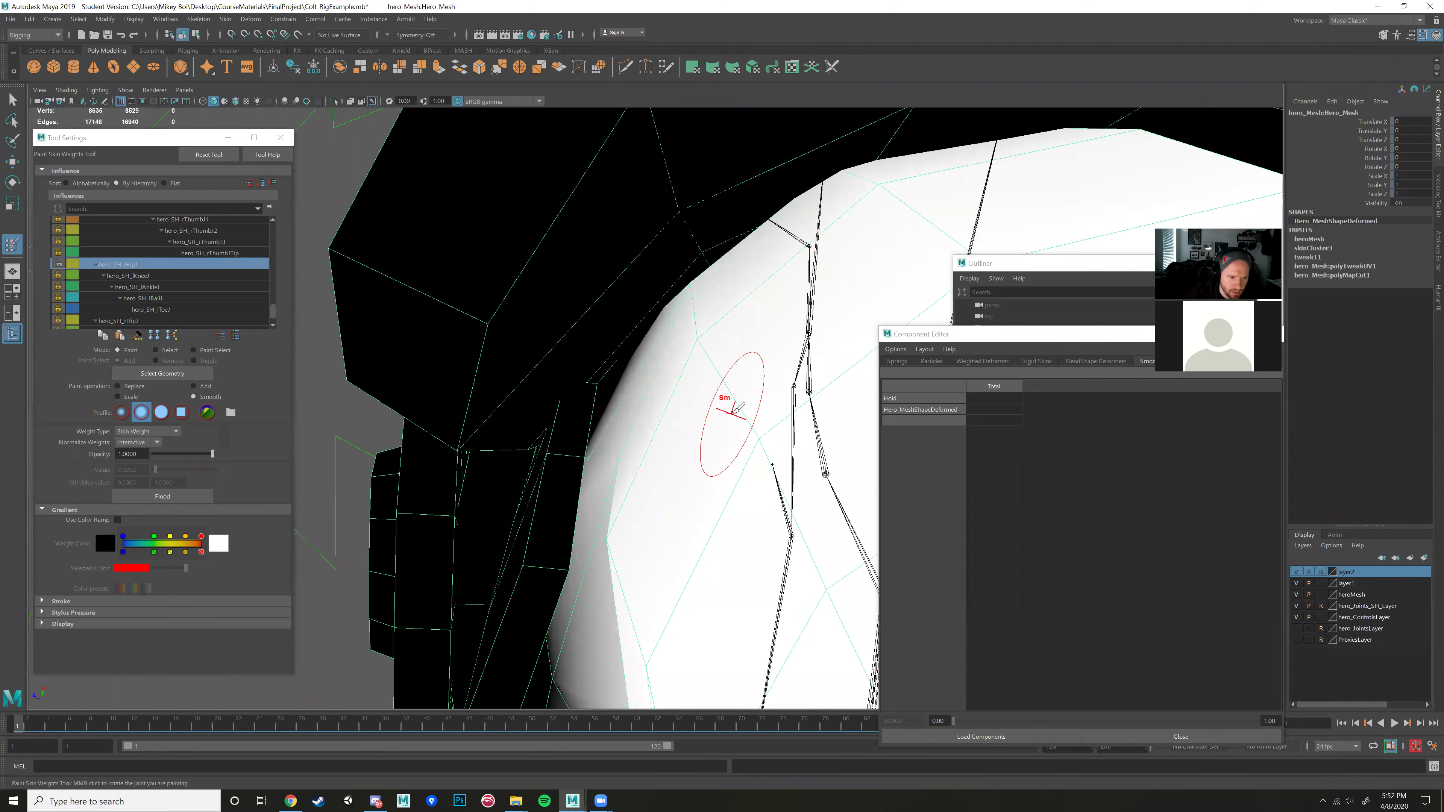
mouse_move(628, 490)
alt+mouse_down()
mouse_move(635, 516)
mouse_move(574, 563)
alt+mouse_up()
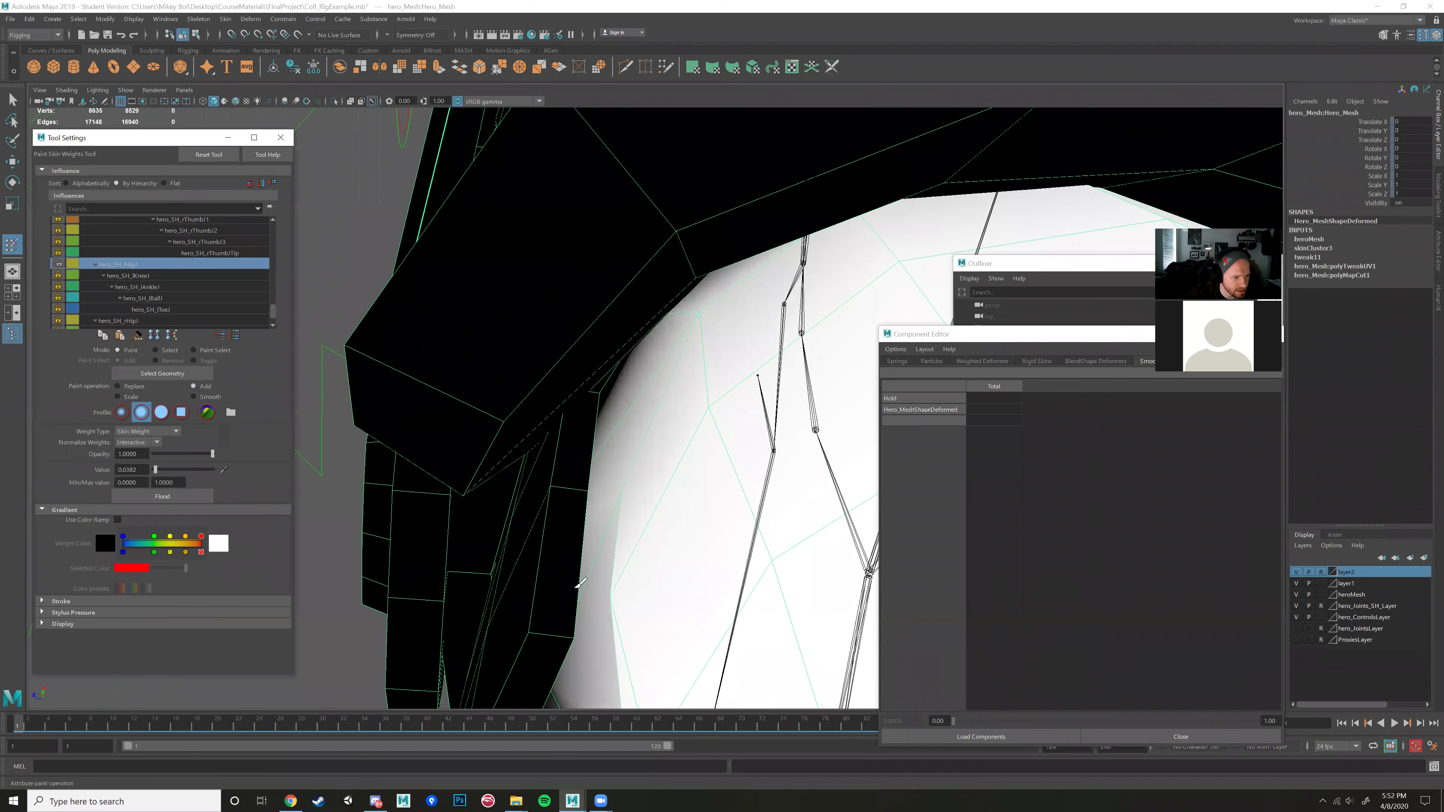
mouse_move(545, 623)
mouse_down()
mouse_move(524, 626)
mouse_move(546, 629)
mouse_up()
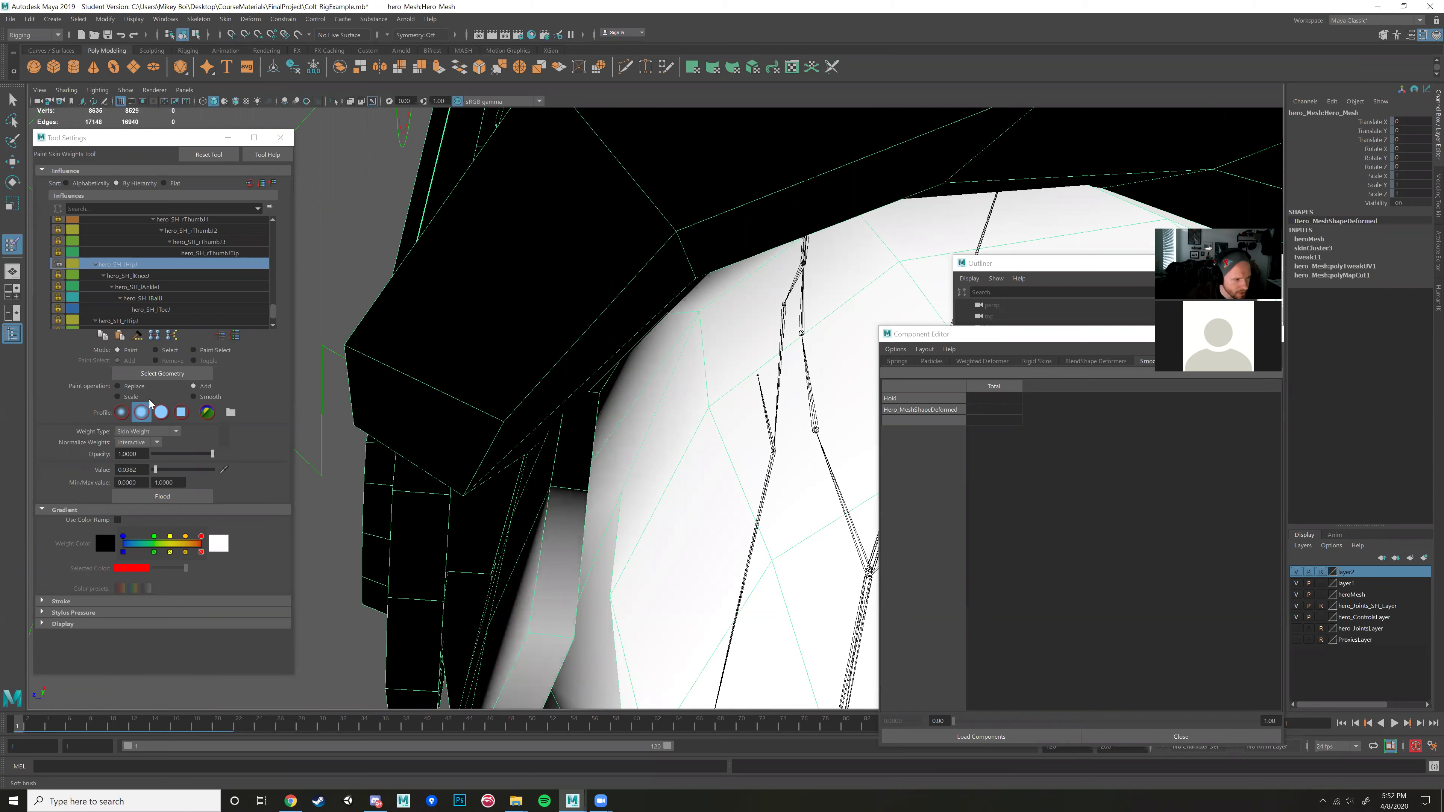
- Set the paint value to 0.2930 and add left hip weight to the inner upper-thigh faces beneath the skirt
drag(152, 471, 172, 470)
click(536, 627)
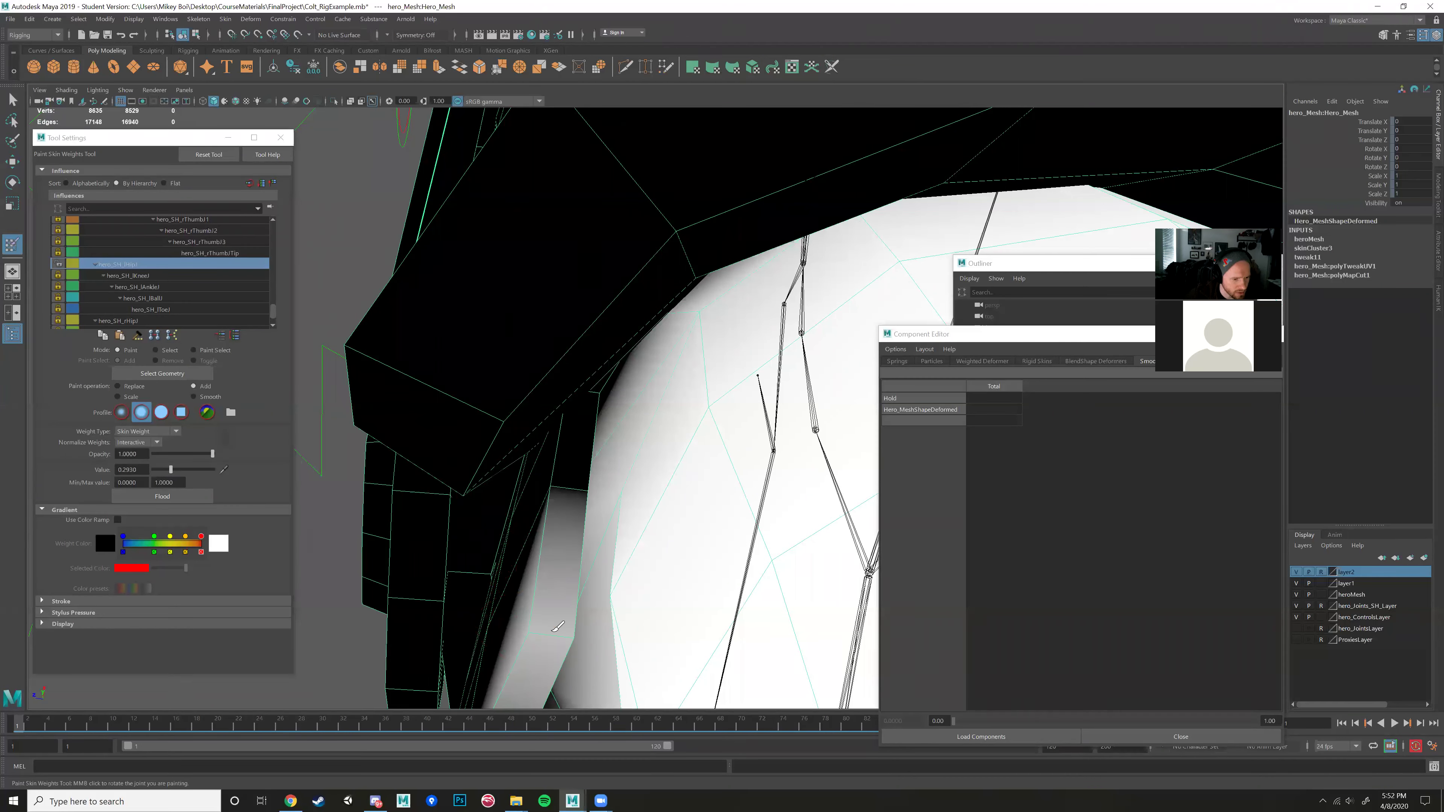
click(534, 628)
mouse_move(554, 631)
mouse_down()
mouse_move(537, 569)
mouse_move(570, 485)
mouse_move(624, 526)
mouse_move(606, 590)
mouse_up()
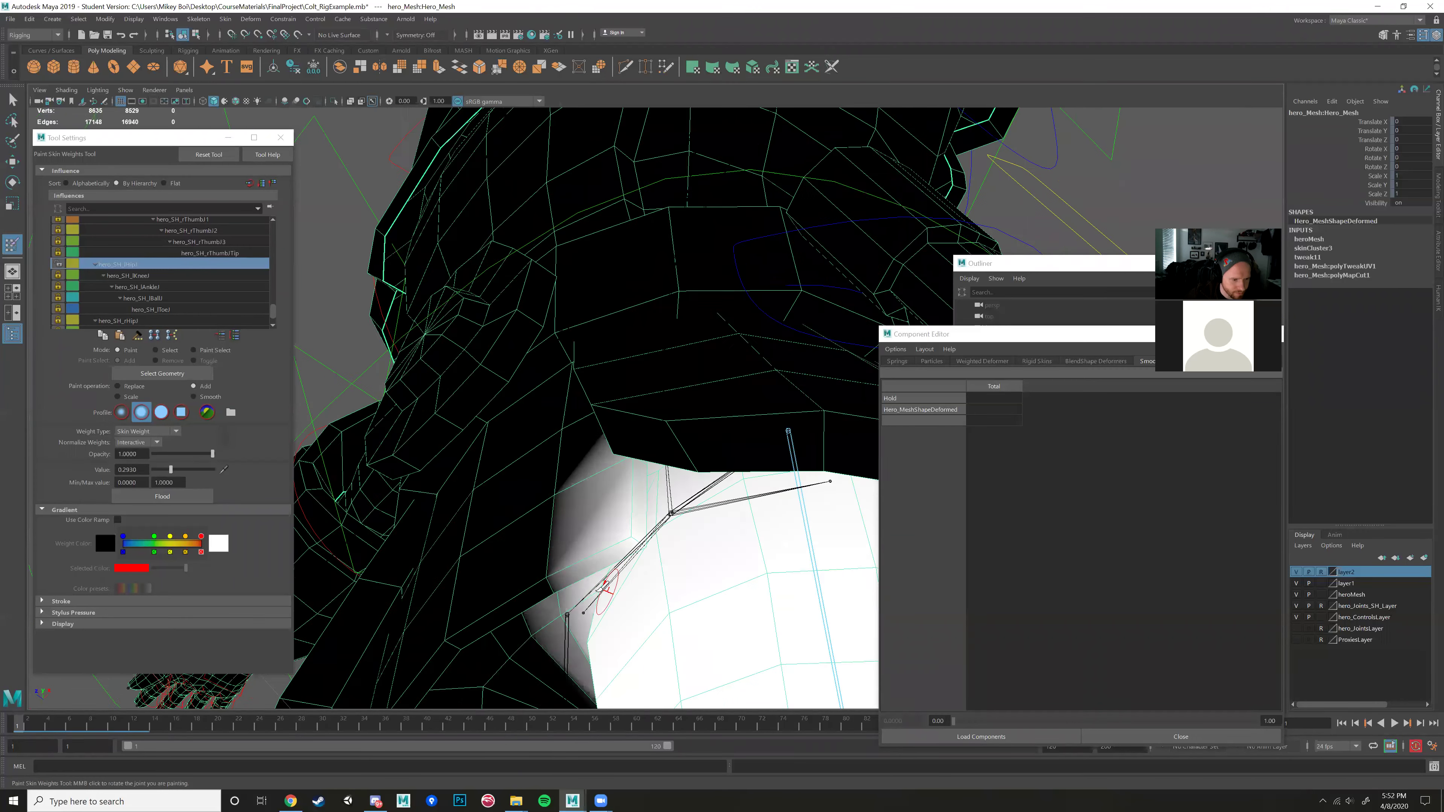
alt+middle_drag(606, 590, 616, 454)
mouse_move(611, 453)
mouse_down()
mouse_move(571, 499)
mouse_move(659, 398)
mouse_move(675, 430)
mouse_move(580, 423)
mouse_move(568, 446)
mouse_move(713, 532)
mouse_up()
click(577, 455)
mouse_move(574, 594)
alt+mouse_down()
mouse_move(413, 586)
mouse_move(401, 598)
alt+mouse_up()
alt+right_drag(400, 598, 192, 689)
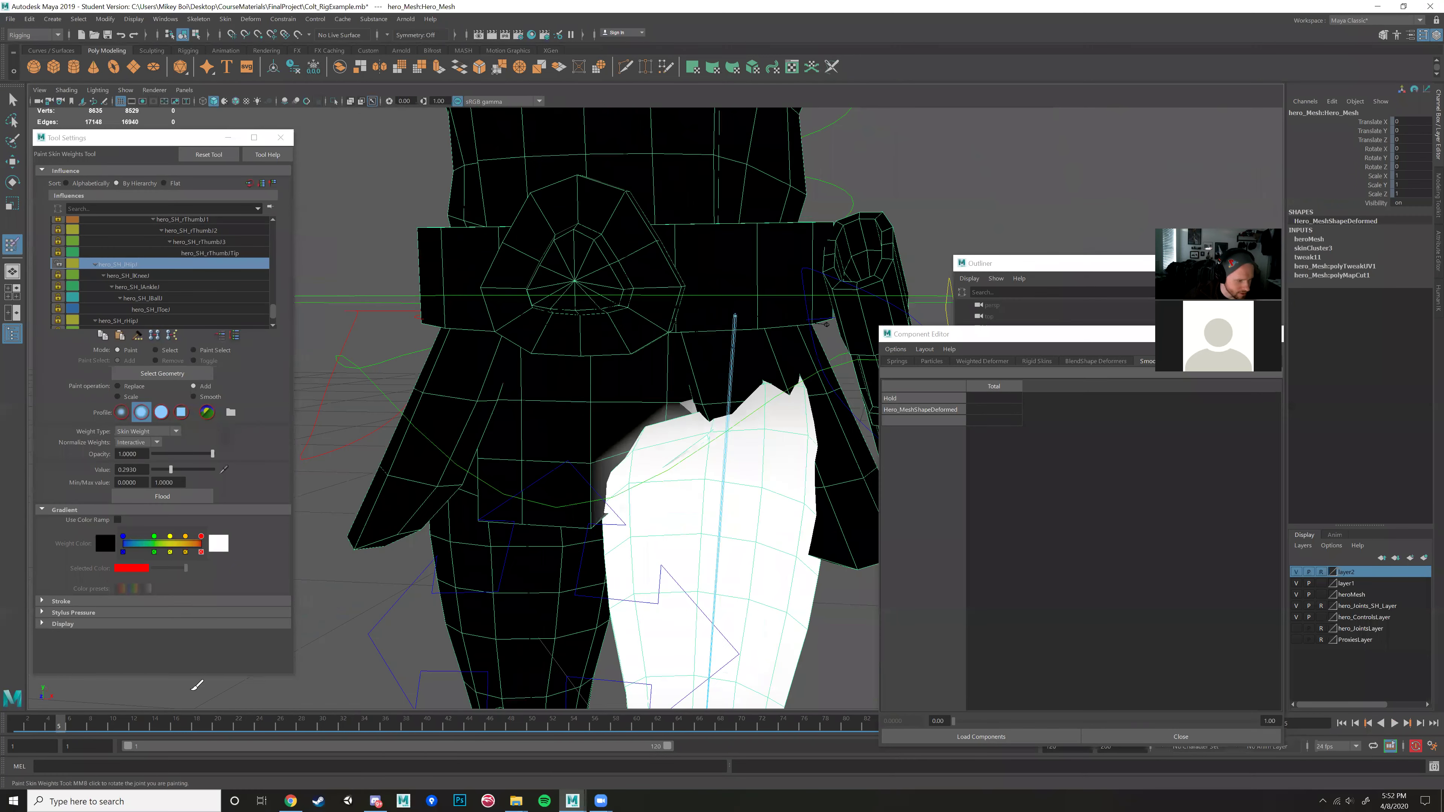
- At frame 3, add left hip weight to the front skirt panel above the left thigh
drag(55, 719, 43, 717)
mouse_move(501, 597)
alt+right_down()
mouse_move(545, 548)
mouse_move(643, 501)
alt+right_up()
click(723, 393)
alt+drag(642, 501, 716, 477)
click(731, 396)
drag(730, 561, 728, 490)
drag(729, 490, 740, 452)
click(747, 434)
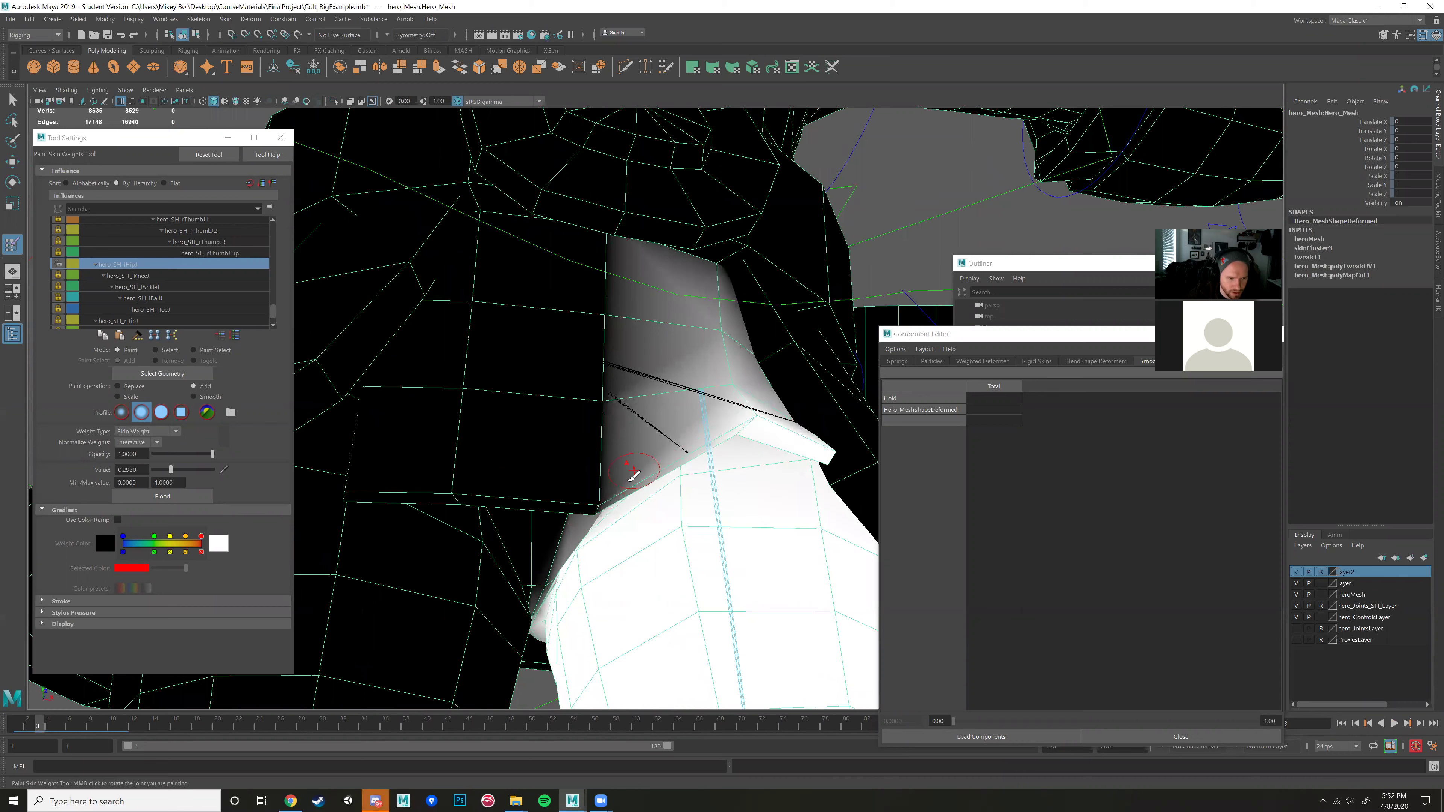
- Add left hip weight across the central front skirt flap, undoing a stray stroke
drag(631, 477, 597, 505)
drag(616, 403, 606, 323)
mouse_move(601, 458)
mouse_down()
mouse_move(630, 468)
mouse_move(686, 435)
mouse_up()
key(ctrl+z)
drag(629, 367, 611, 360)
mouse_move(683, 397)
alt+mouse_down()
mouse_move(692, 371)
mouse_move(715, 406)
mouse_move(752, 401)
mouse_move(761, 442)
alt+mouse_up()
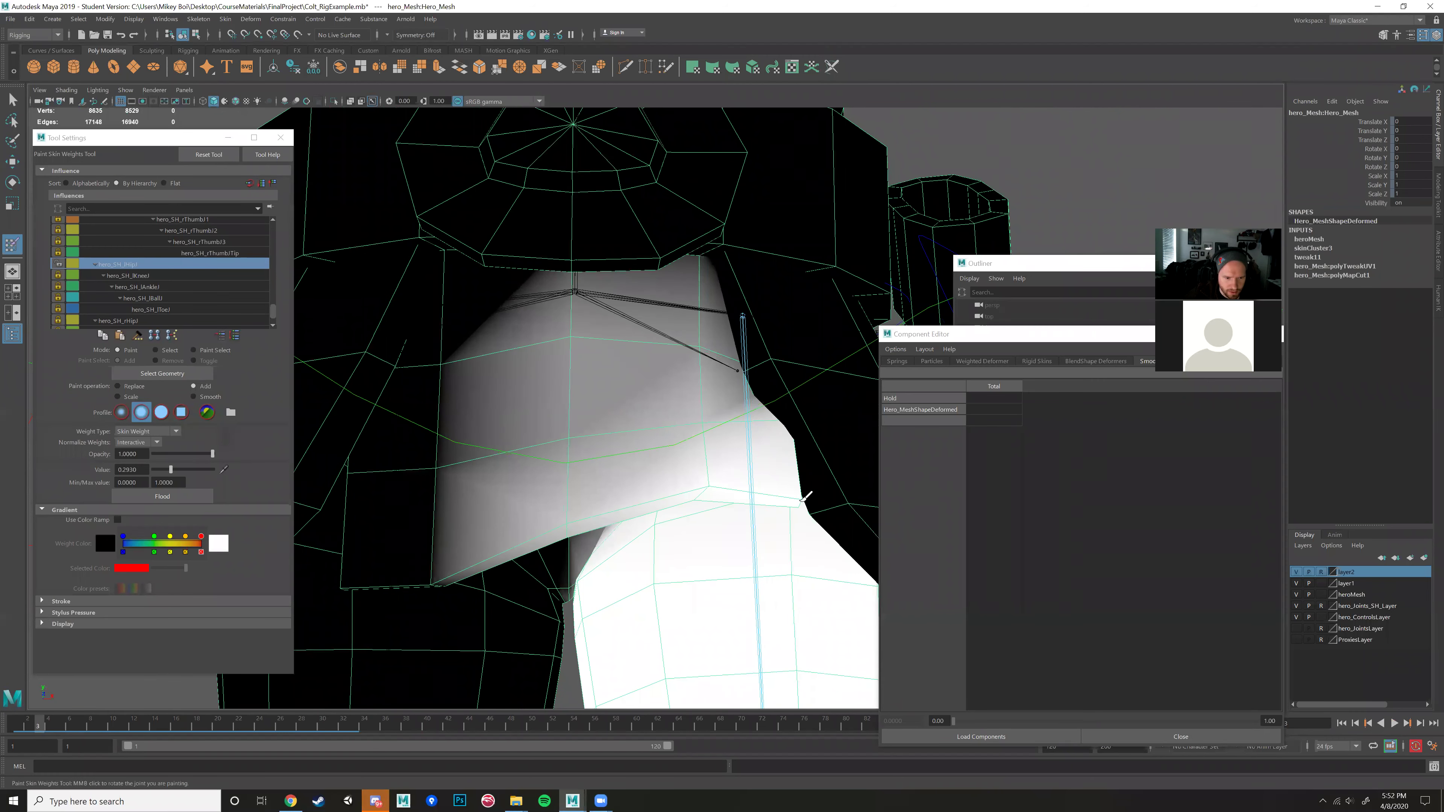
click(719, 423)
scroll(684, 471, down, 5)
mouse_move(683, 483)
alt+mouse_down()
mouse_move(709, 455)
mouse_move(680, 471)
alt+mouse_up()
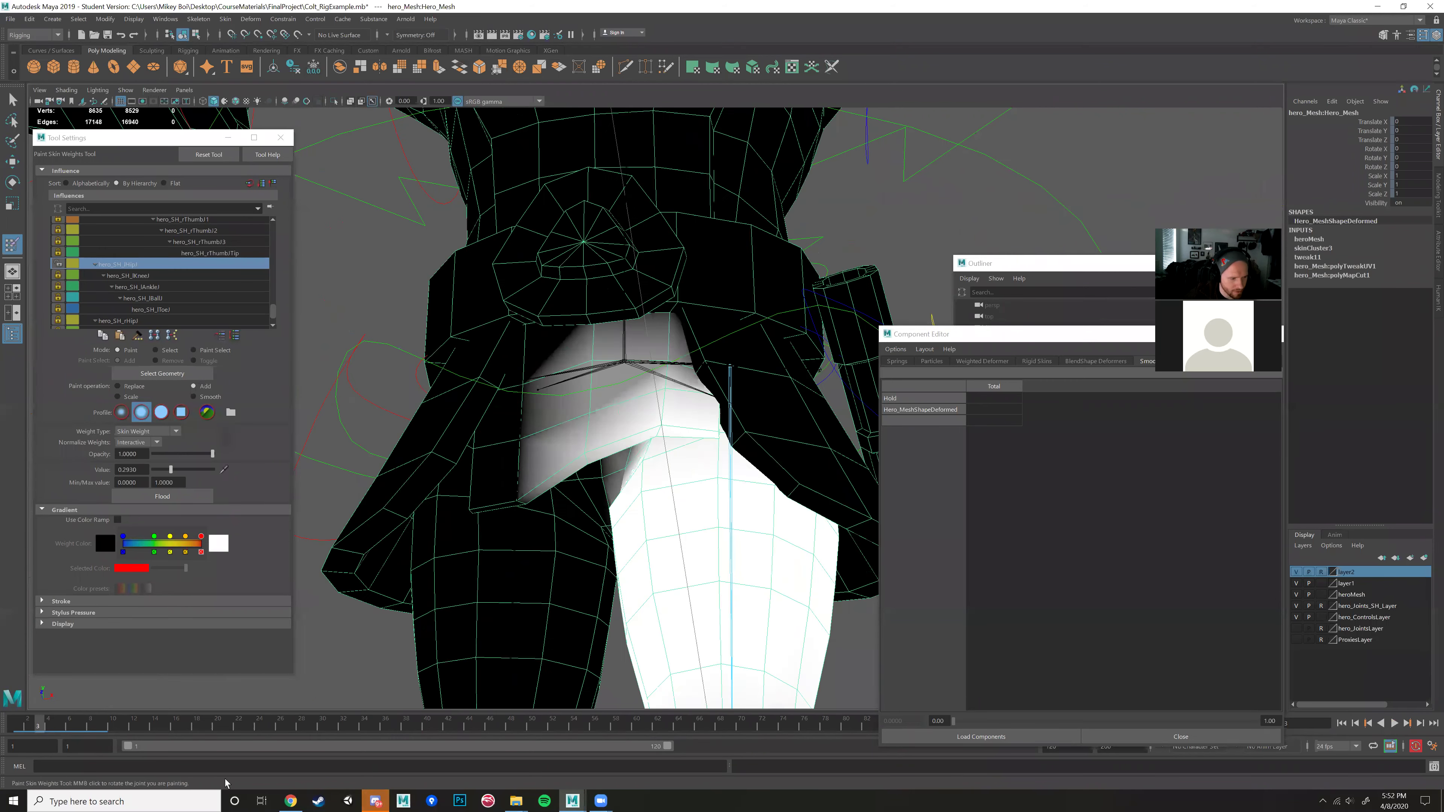
- At frame 5, add left hip weight to the jagged skirt edge where the front flap meets the left thigh
drag(49, 725, 75, 724)
alt+drag(512, 569, 574, 591)
drag(75, 725, 67, 725)
alt+drag(682, 384, 608, 413)
mouse_move(702, 408)
alt+mouse_down()
mouse_move(676, 407)
mouse_move(739, 420)
mouse_move(622, 394)
mouse_move(713, 418)
mouse_move(687, 379)
alt+mouse_up()
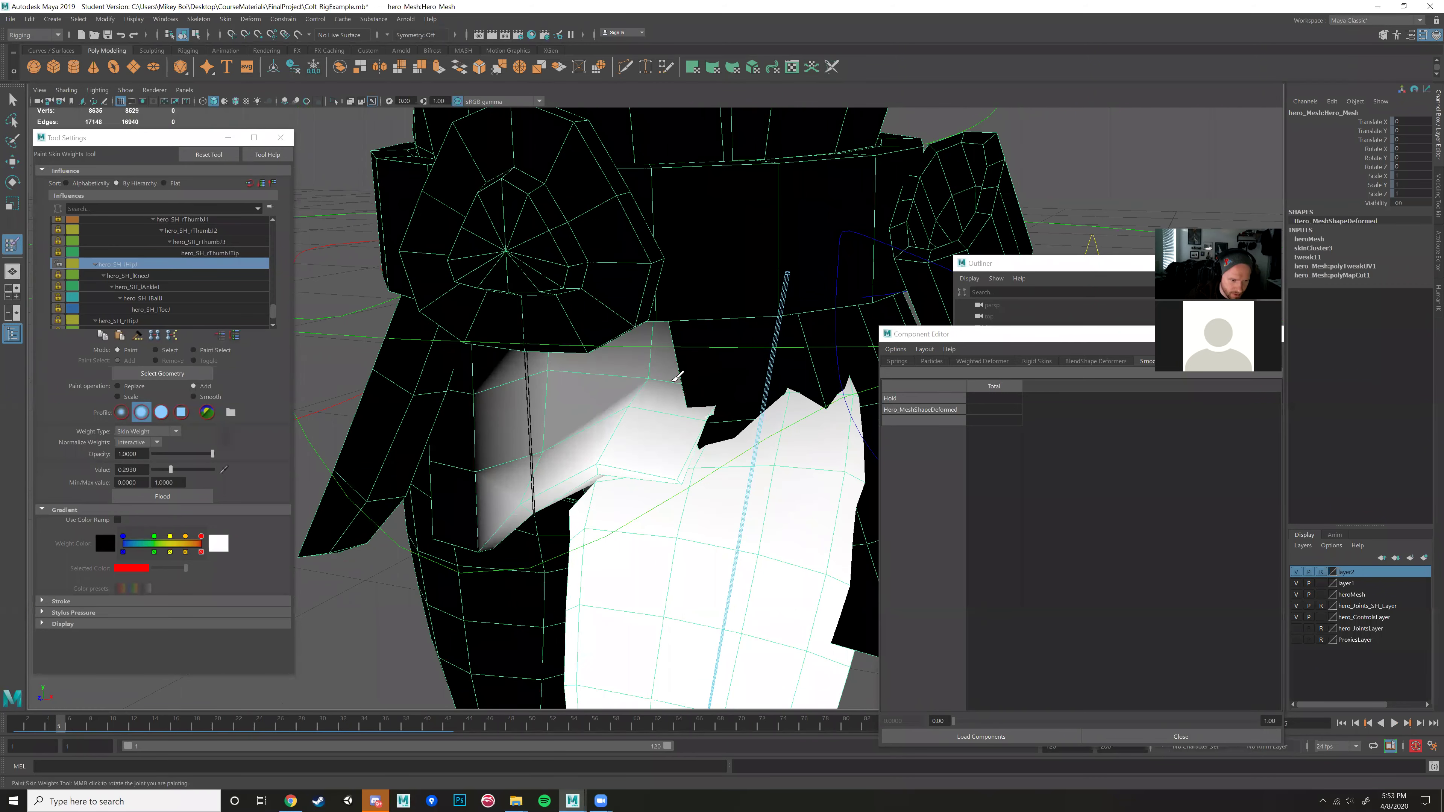
scroll(711, 386, up, 4)
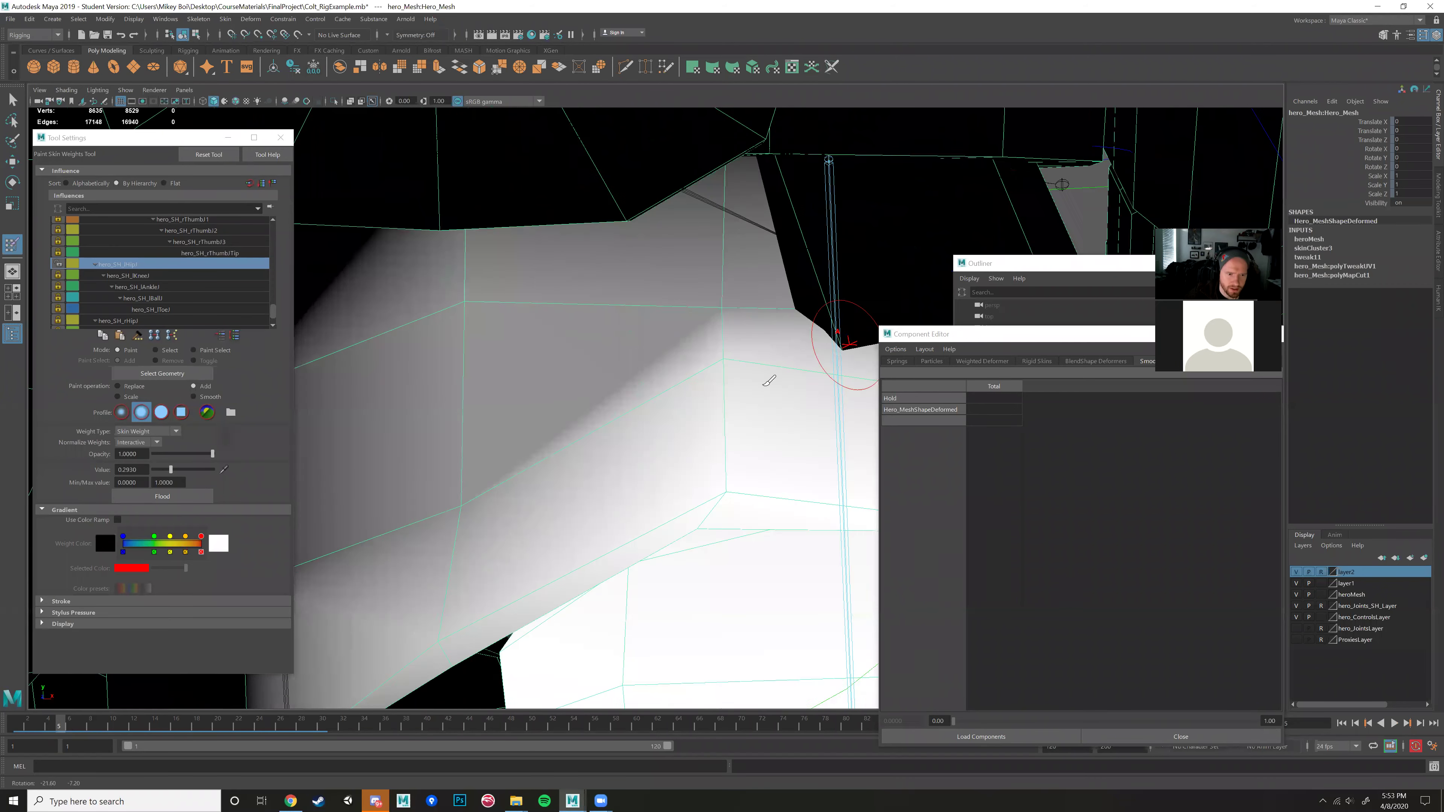
scroll(850, 348, down, 4)
mouse_move(850, 348)
alt+mouse_down()
mouse_move(796, 346)
mouse_move(638, 410)
alt+mouse_up()
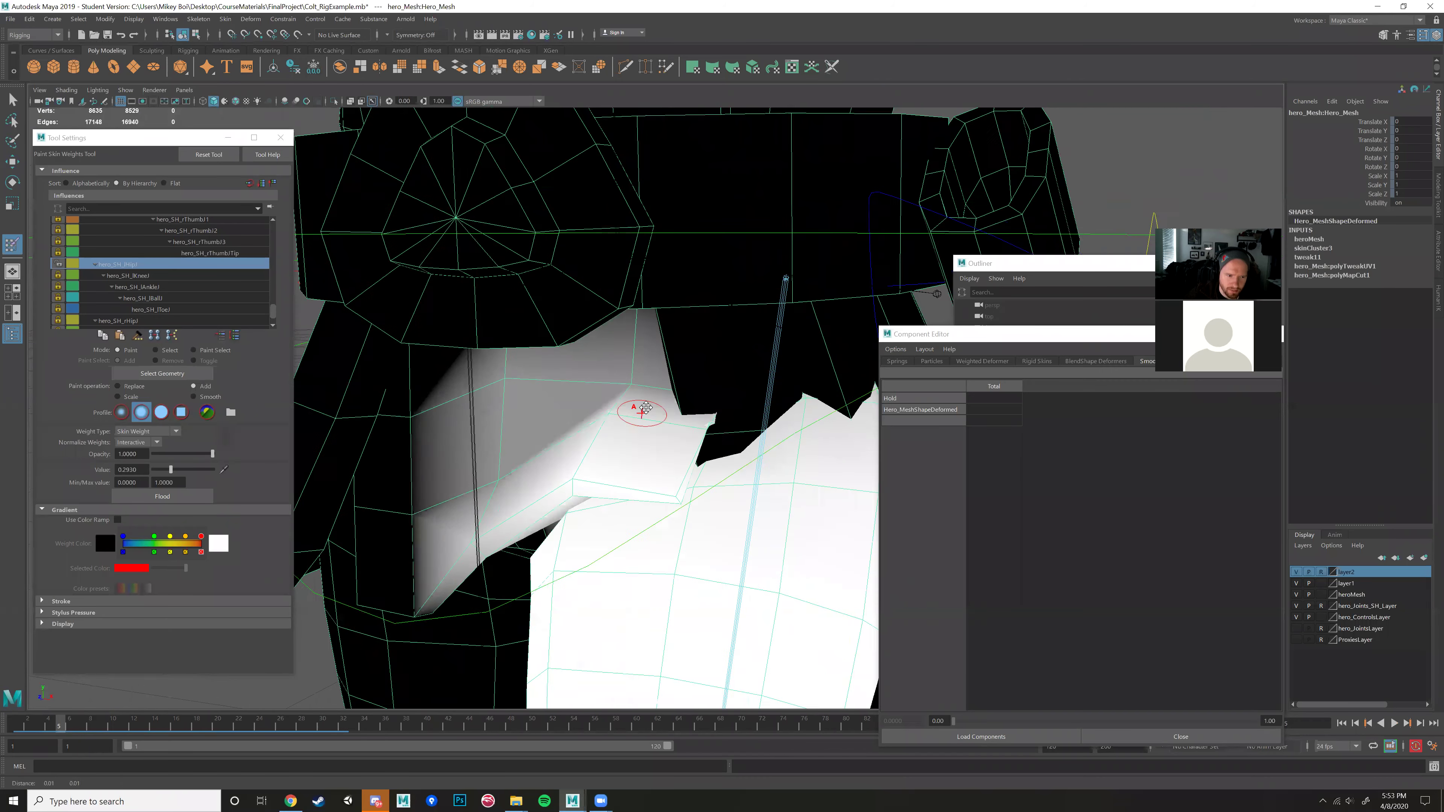
scroll(636, 409, up, 3)
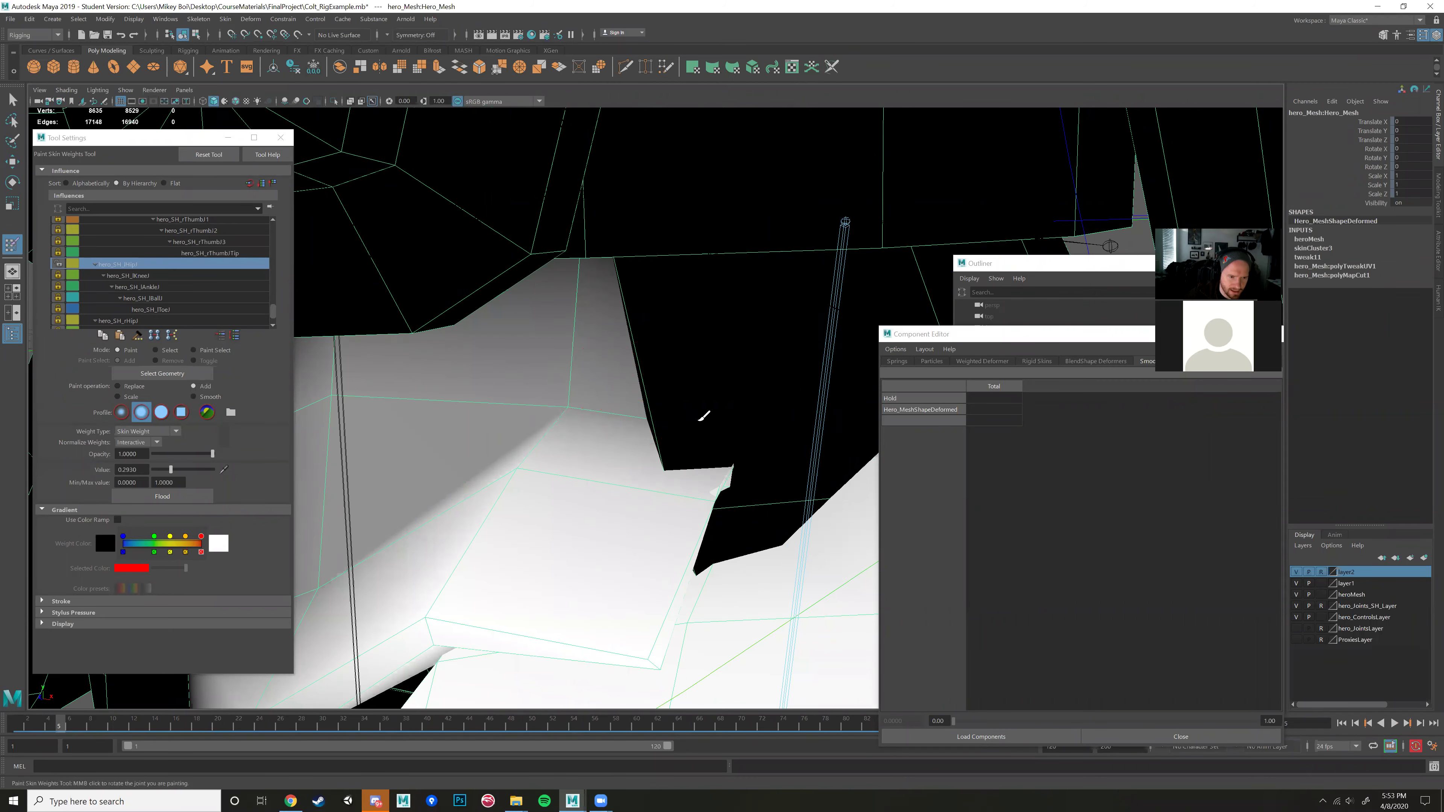
drag(703, 417, 744, 419)
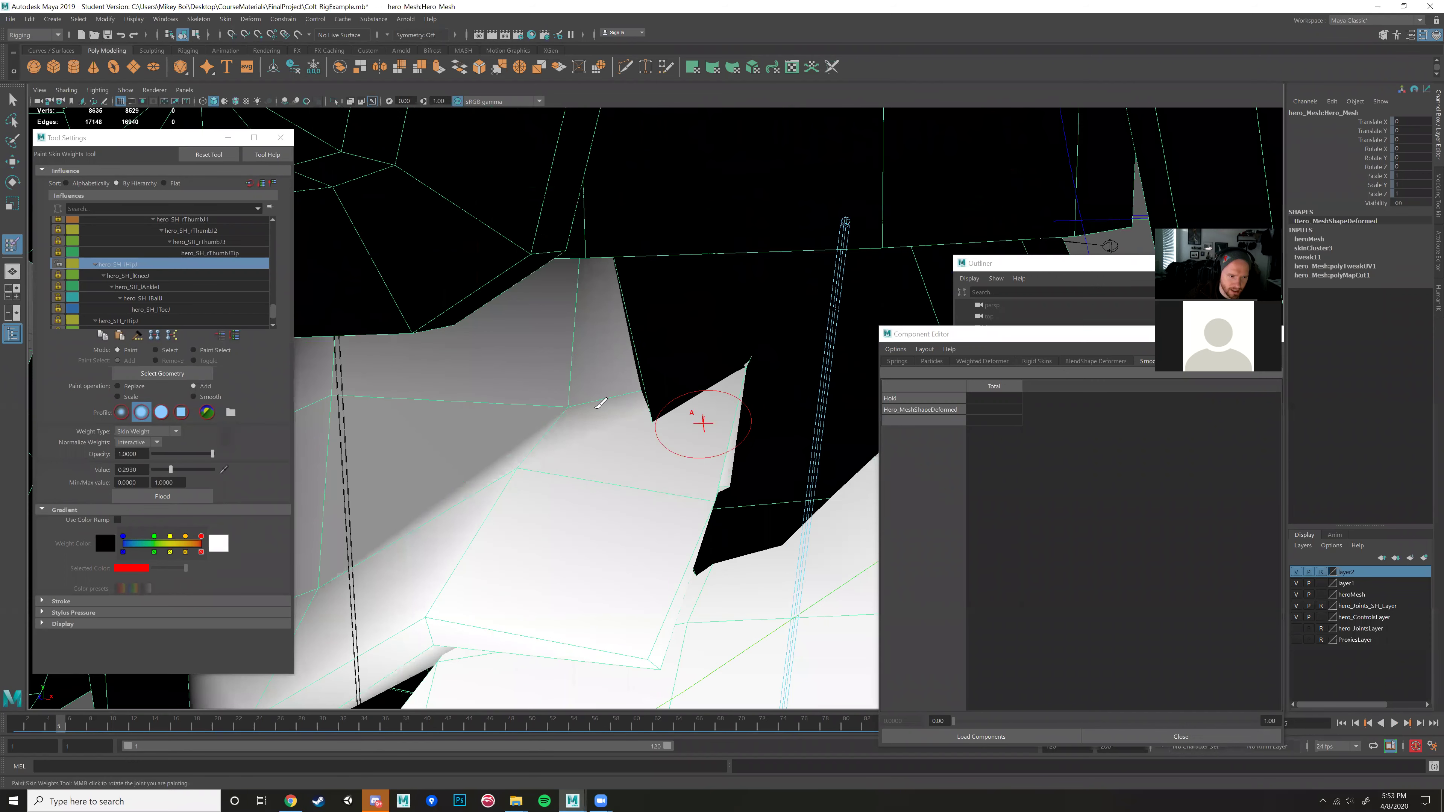
drag(601, 403, 595, 401)
- Inspect the skirt and raised left leg, return to frame 1 and exit weight painting
mouse_move(537, 450)
alt+mouse_down()
mouse_move(567, 445)
mouse_move(571, 478)
mouse_move(517, 518)
alt+mouse_up()
scroll(591, 484, down, 3)
mouse_move(554, 409)
alt+mouse_down()
mouse_move(581, 485)
mouse_move(537, 467)
mouse_move(533, 479)
alt+mouse_up()
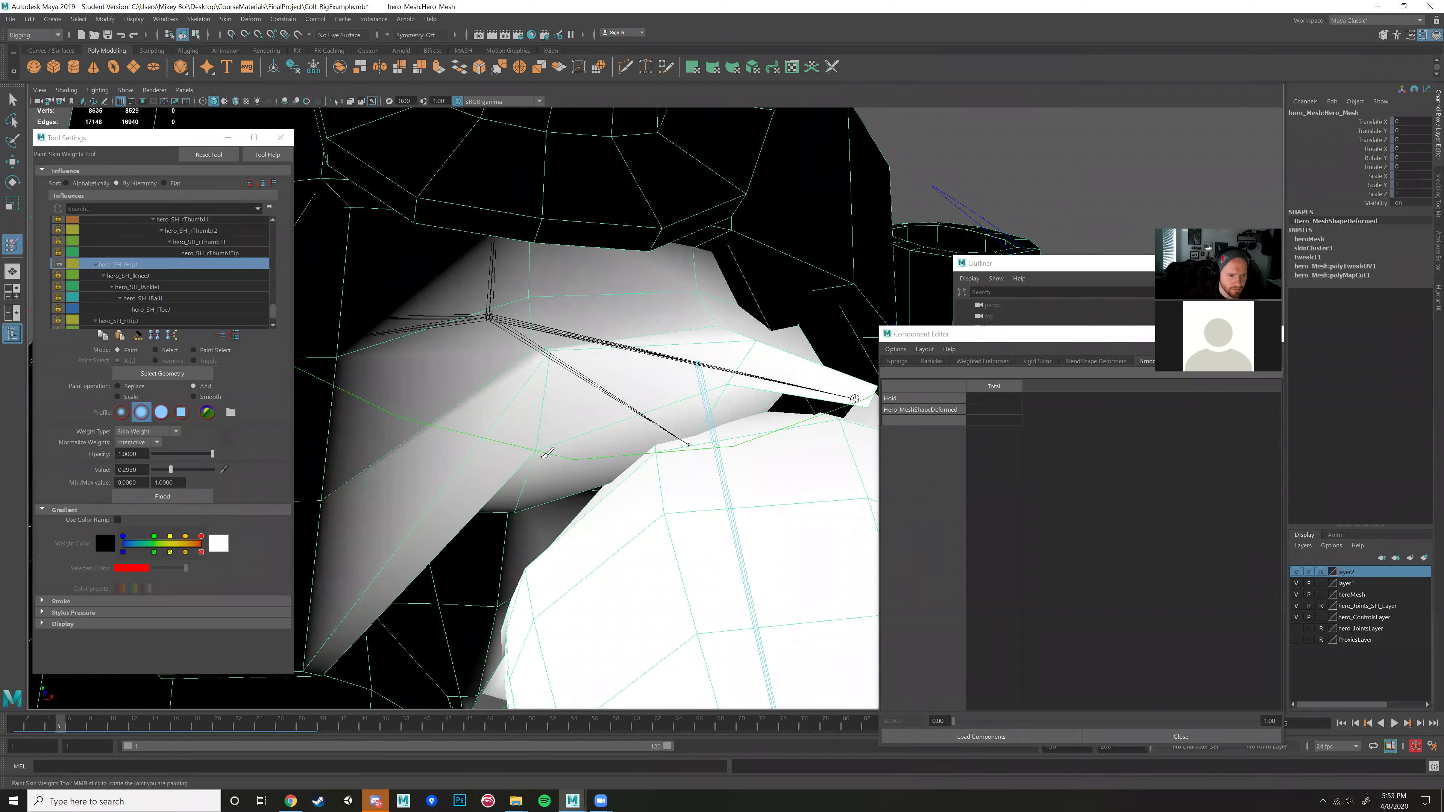
scroll(540, 442, down, 5)
alt+drag(648, 455, 603, 467)
scroll(627, 478, up, 3)
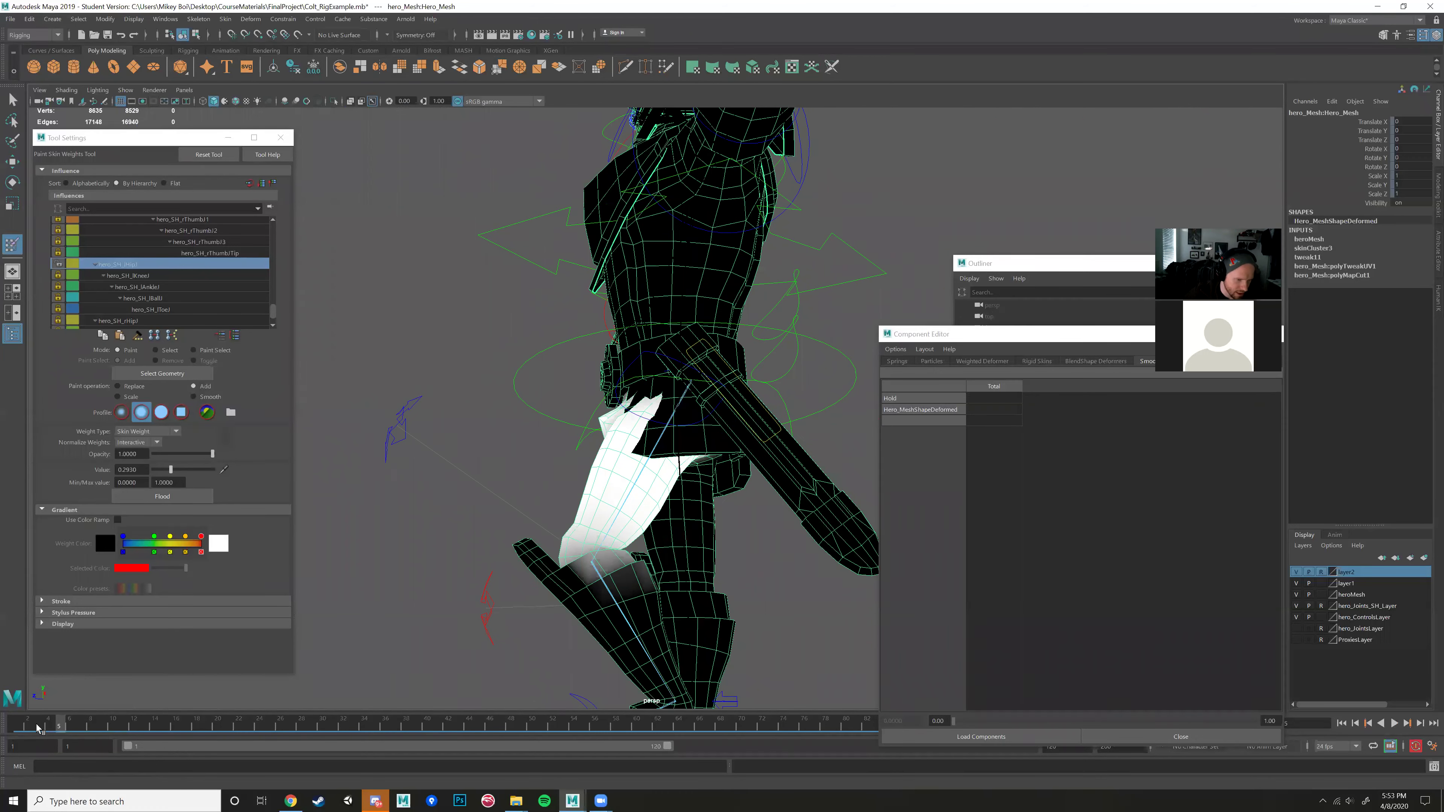
drag(36, 728, 14, 728)
mouse_move(515, 462)
alt+middle_down()
mouse_move(464, 383)
mouse_move(500, 441)
alt+middle_up()
key(q)
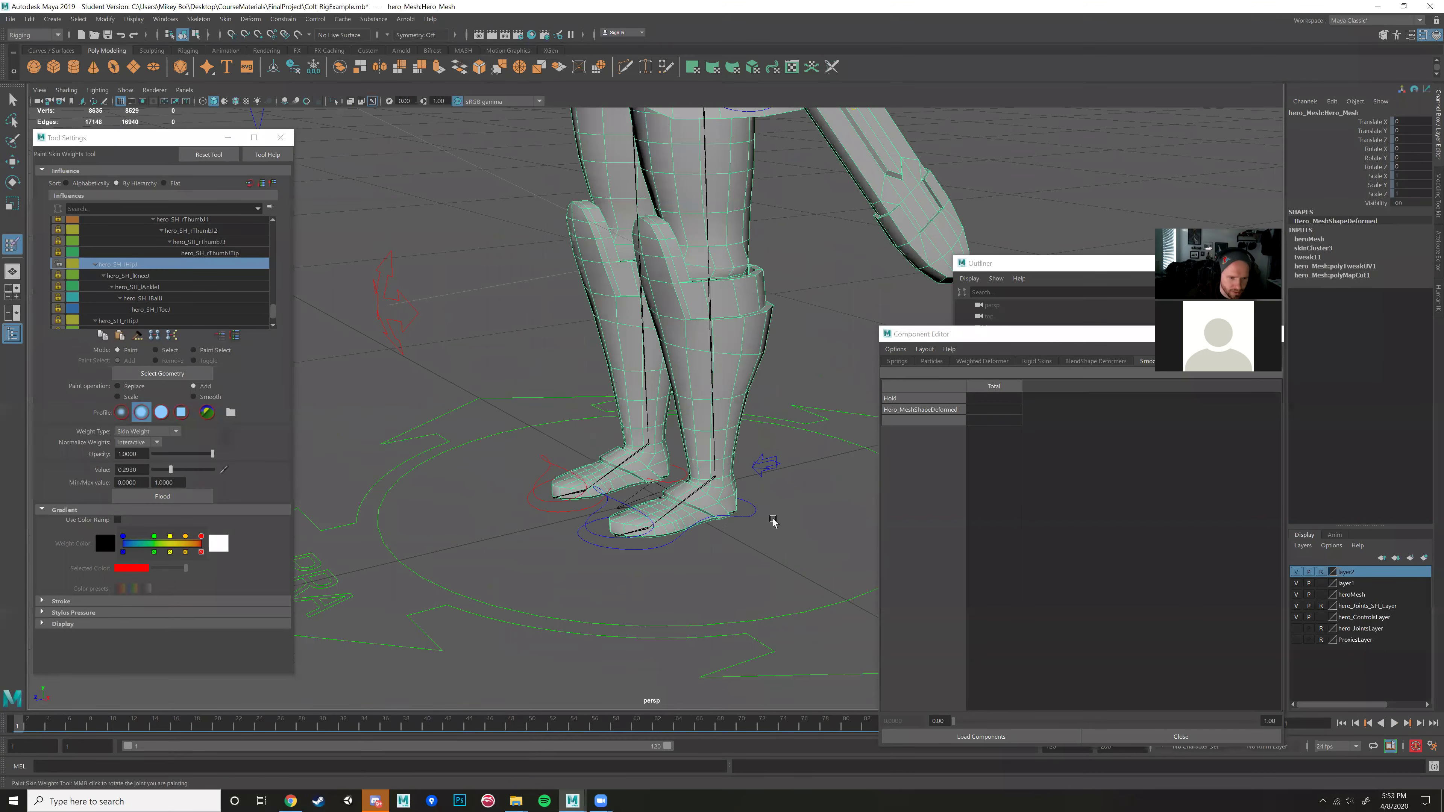
- Select the left foot IK control, delete its test pose keys up to frame 33 and return to frame 1
key(w)
click(753, 508)
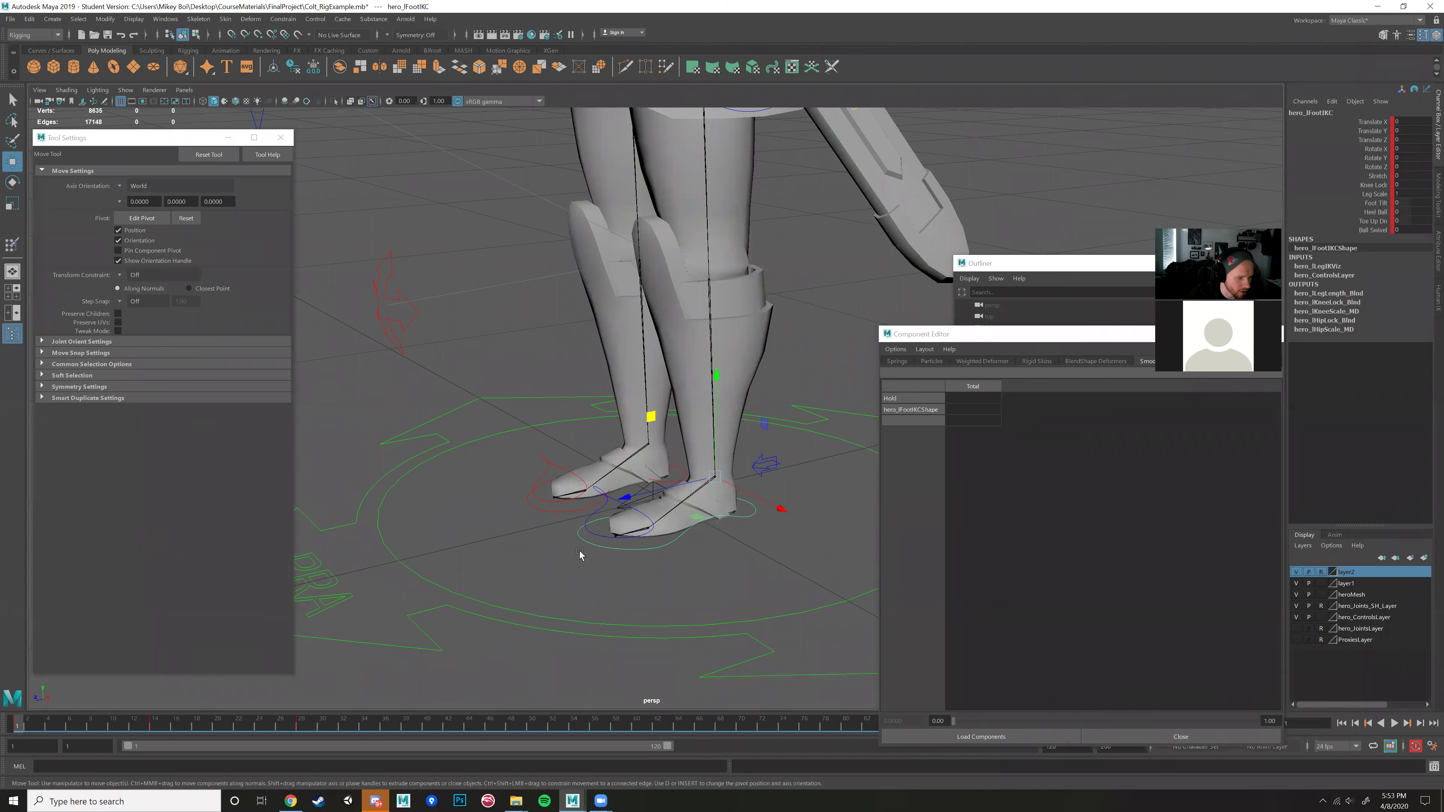
alt+drag(579, 555, 641, 332)
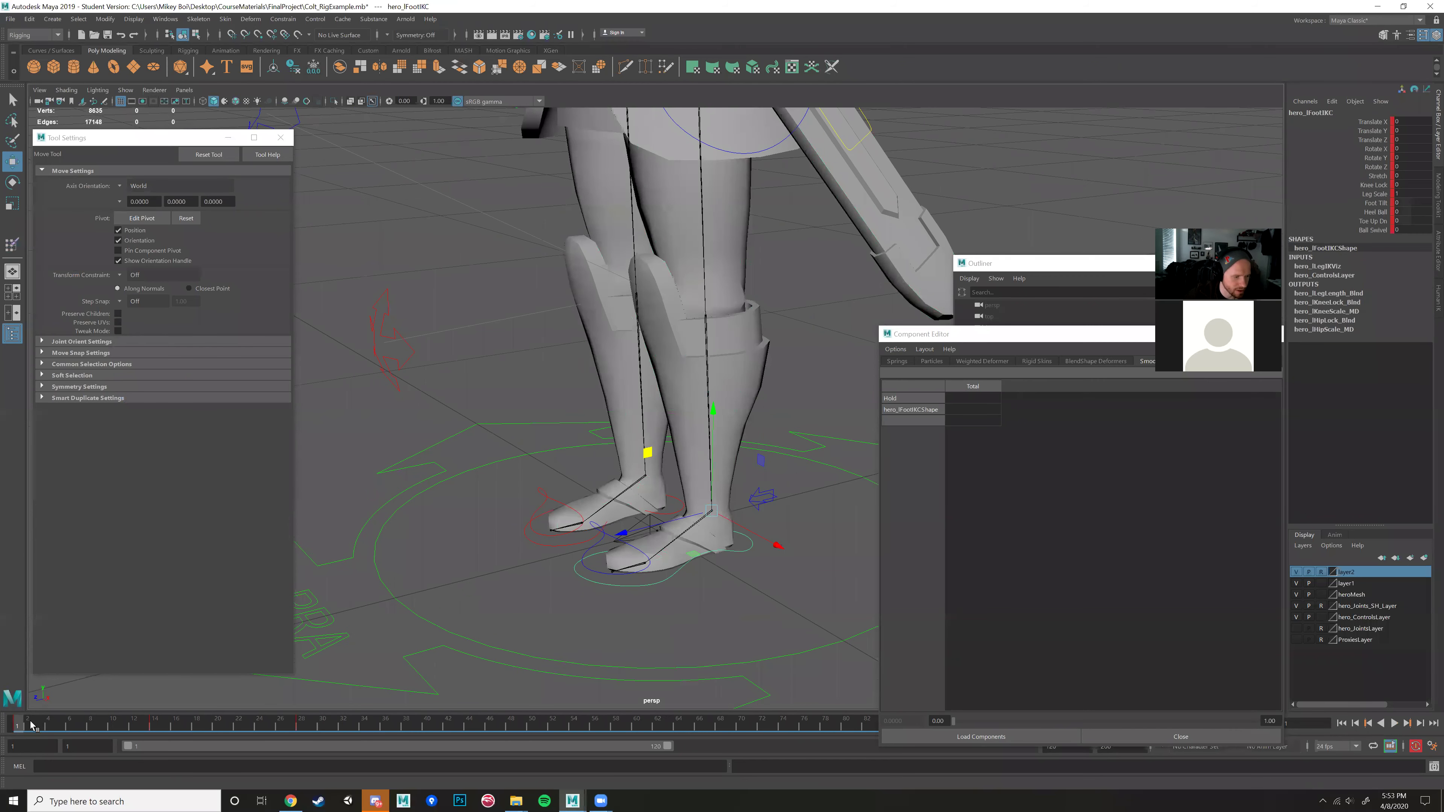
shift+drag(134, 723, 355, 729)
right_click(263, 726)
click(301, 570)
alt+right_drag(824, 358, 735, 423)
alt+middle_drag(735, 423, 705, 500)
alt+drag(705, 501, 675, 280)
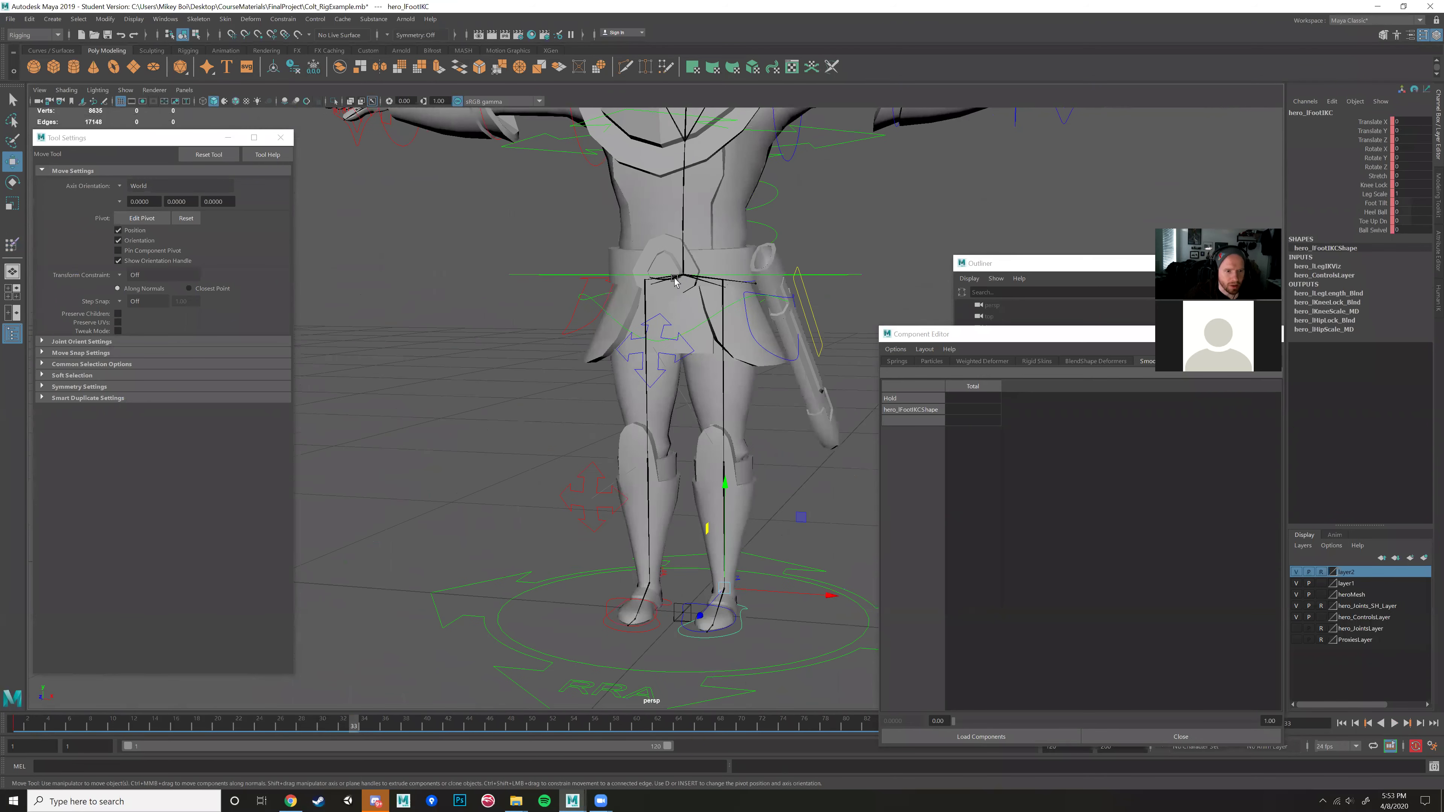
alt+middle_drag(696, 375, 685, 429)
alt+right_drag(685, 429, 687, 400)
alt+drag(671, 411, 604, 393)
drag(304, 727, 8, 717)
scroll(654, 314, down, 4)
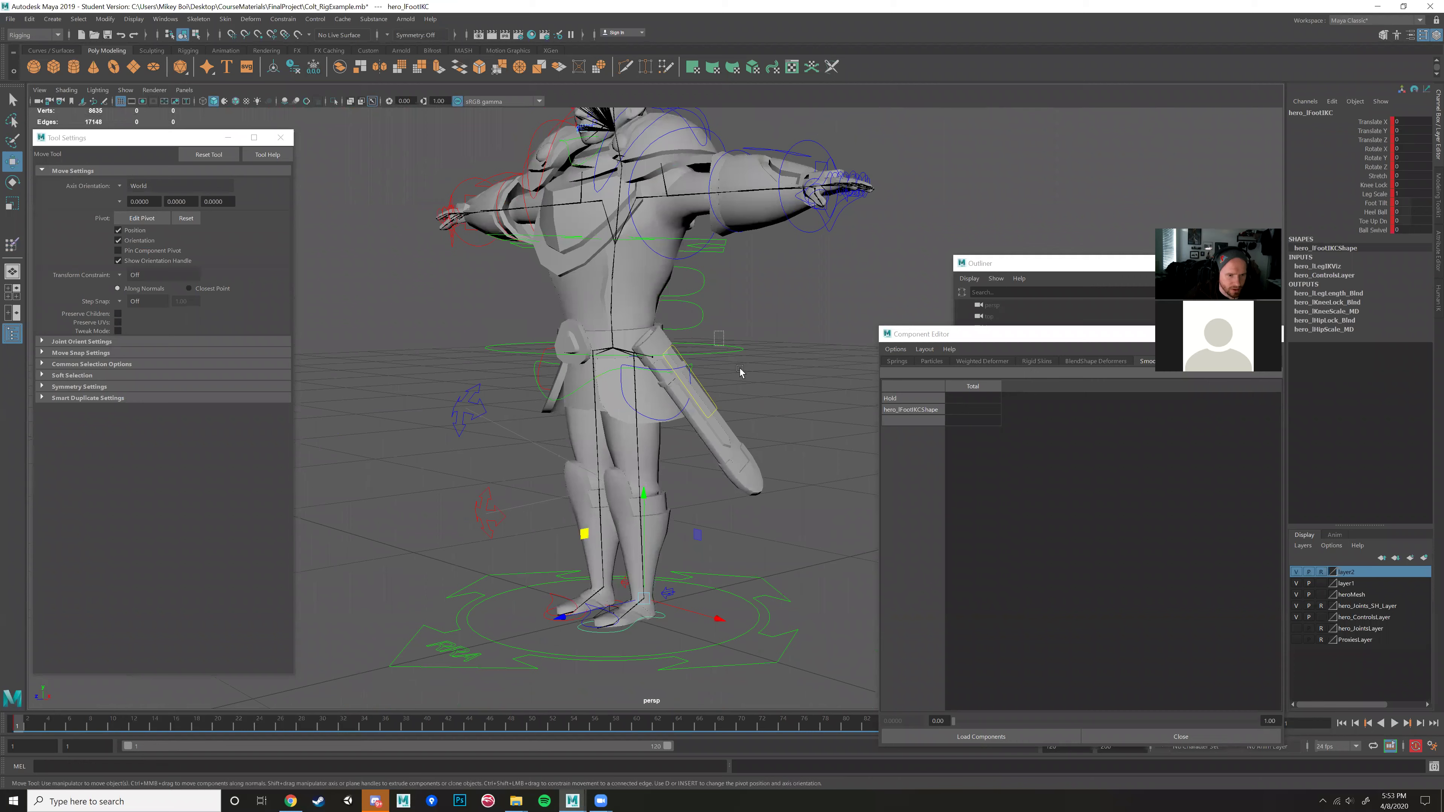
- Select the hero mesh and open the Mirror Skin Weights options
click(595, 255)
alt+drag(612, 243, 657, 441)
alt+middle_drag(657, 442, 569, 270)
alt+drag(642, 509, 699, 484)
click(703, 398)
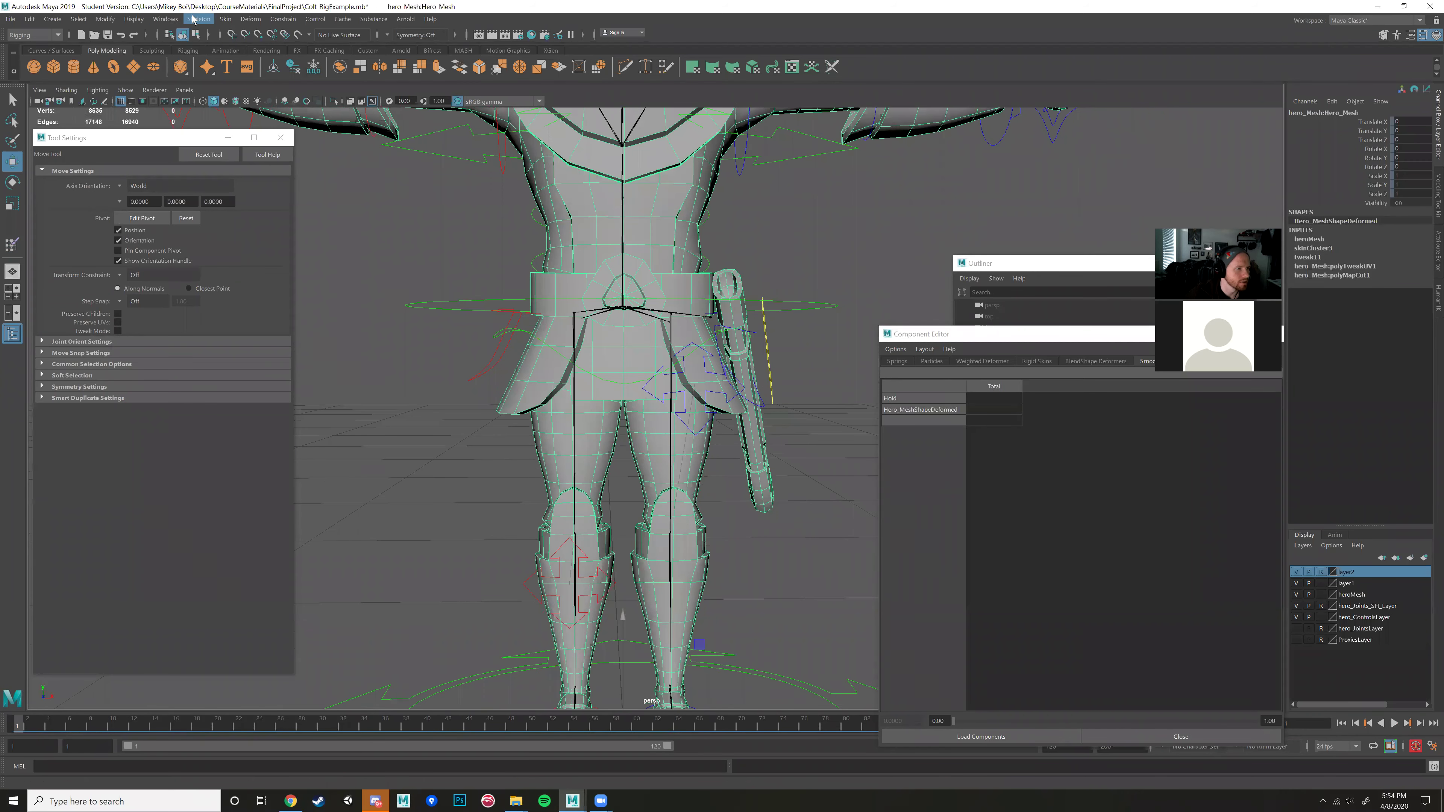
click(225, 19)
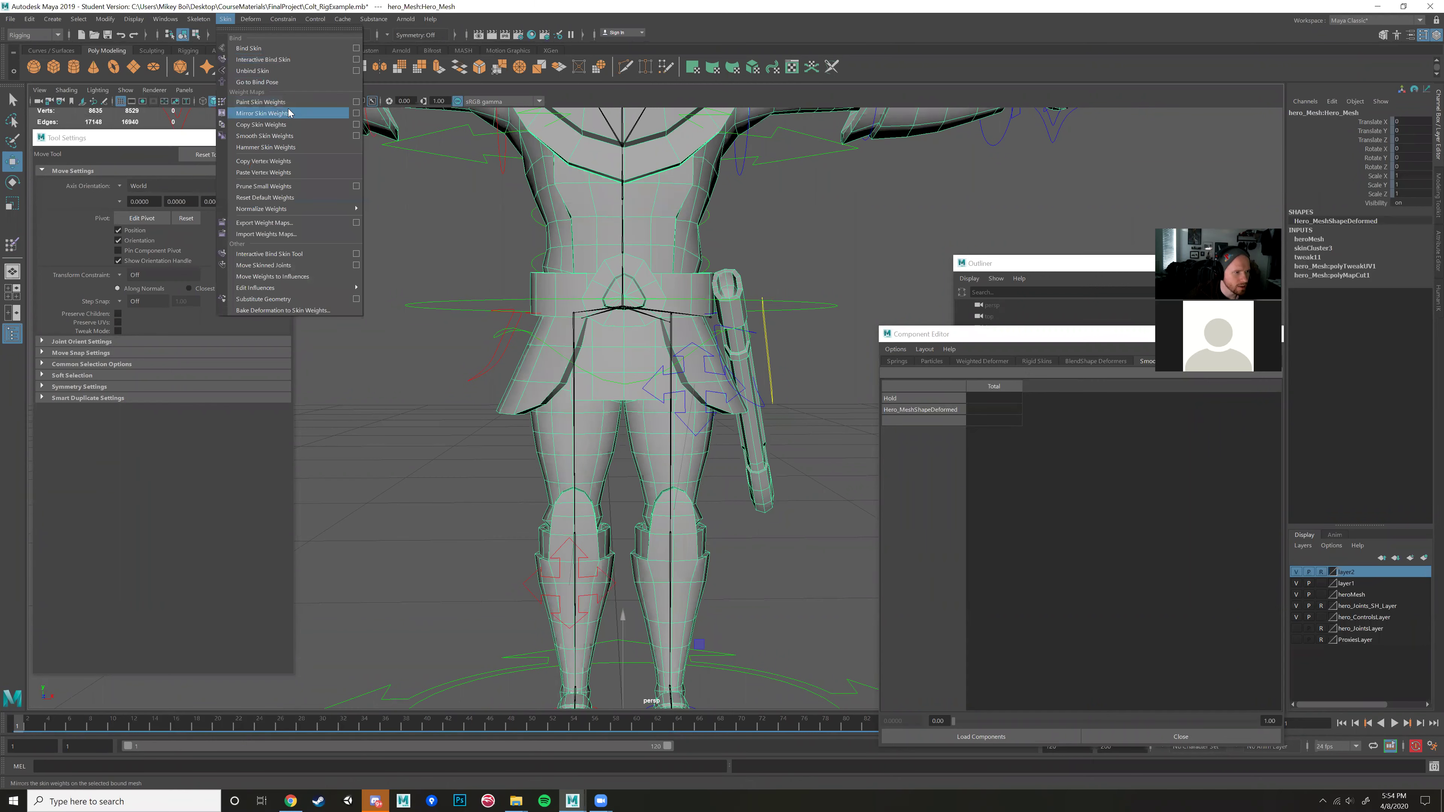
click(356, 114)
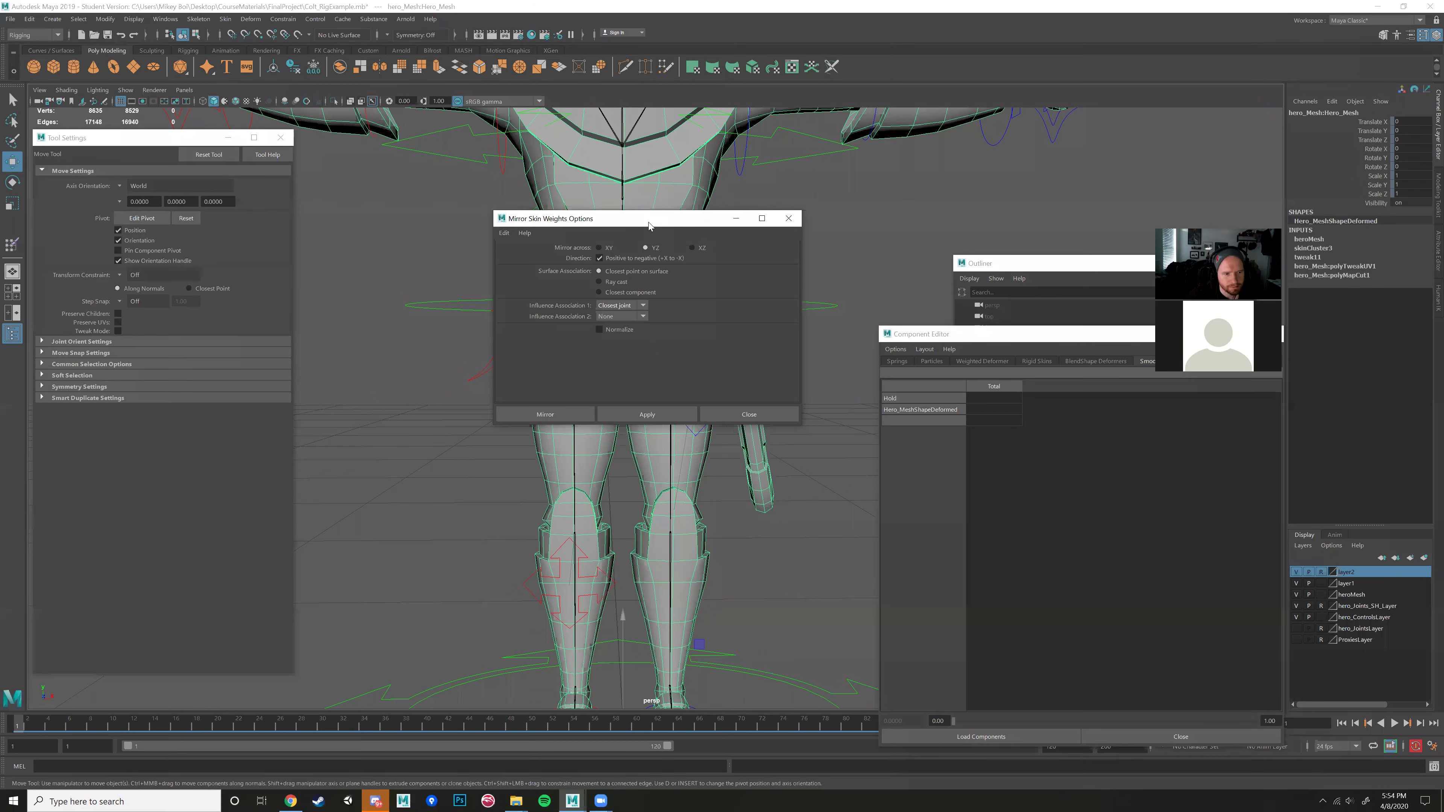
drag(649, 222, 456, 340)
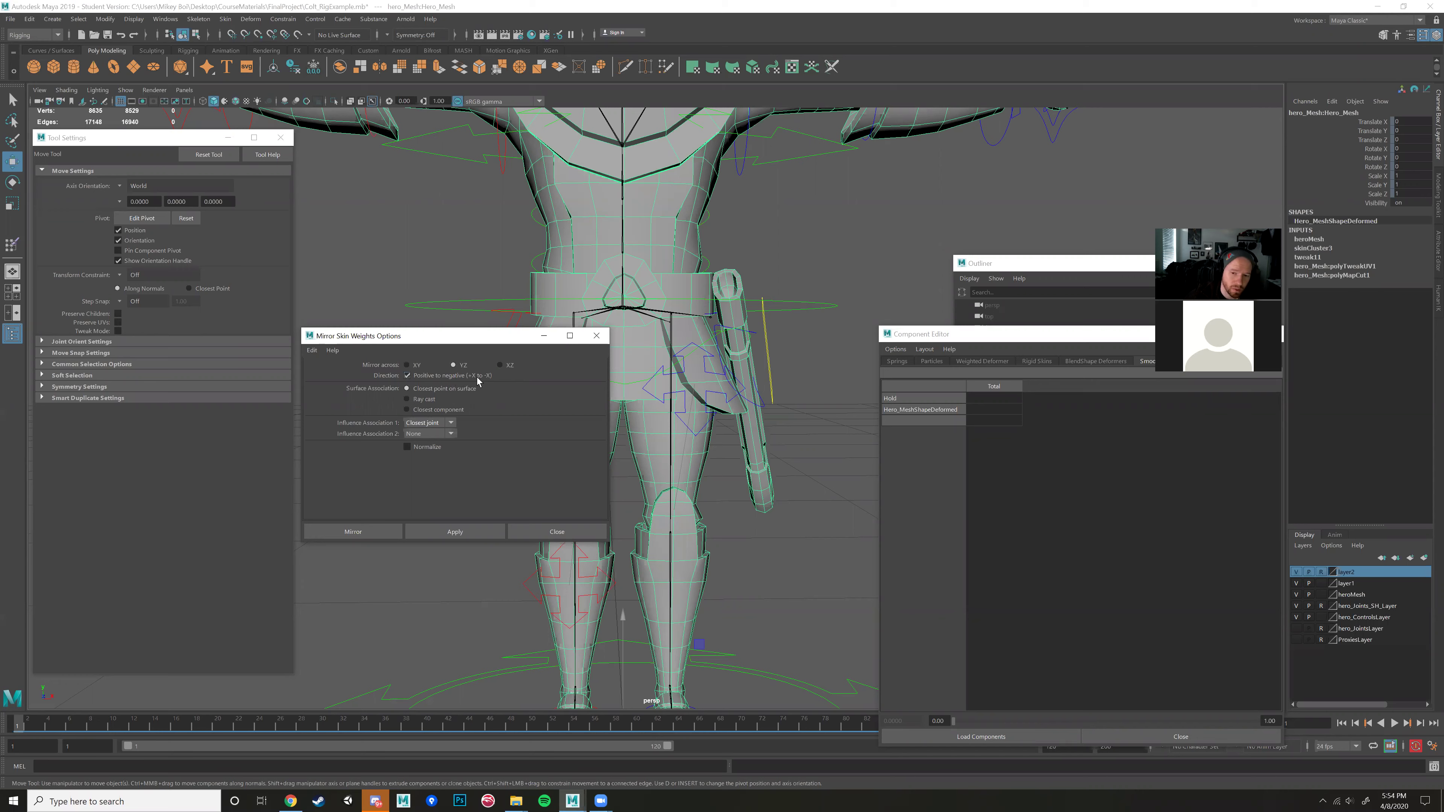
- Mirror the skin weights across YZ from positive to negative, using closest point on surface and closest joint
scroll(666, 490, down, 3)
mouse_move(715, 506)
alt+mouse_down()
mouse_move(757, 502)
mouse_move(724, 504)
alt+mouse_up()
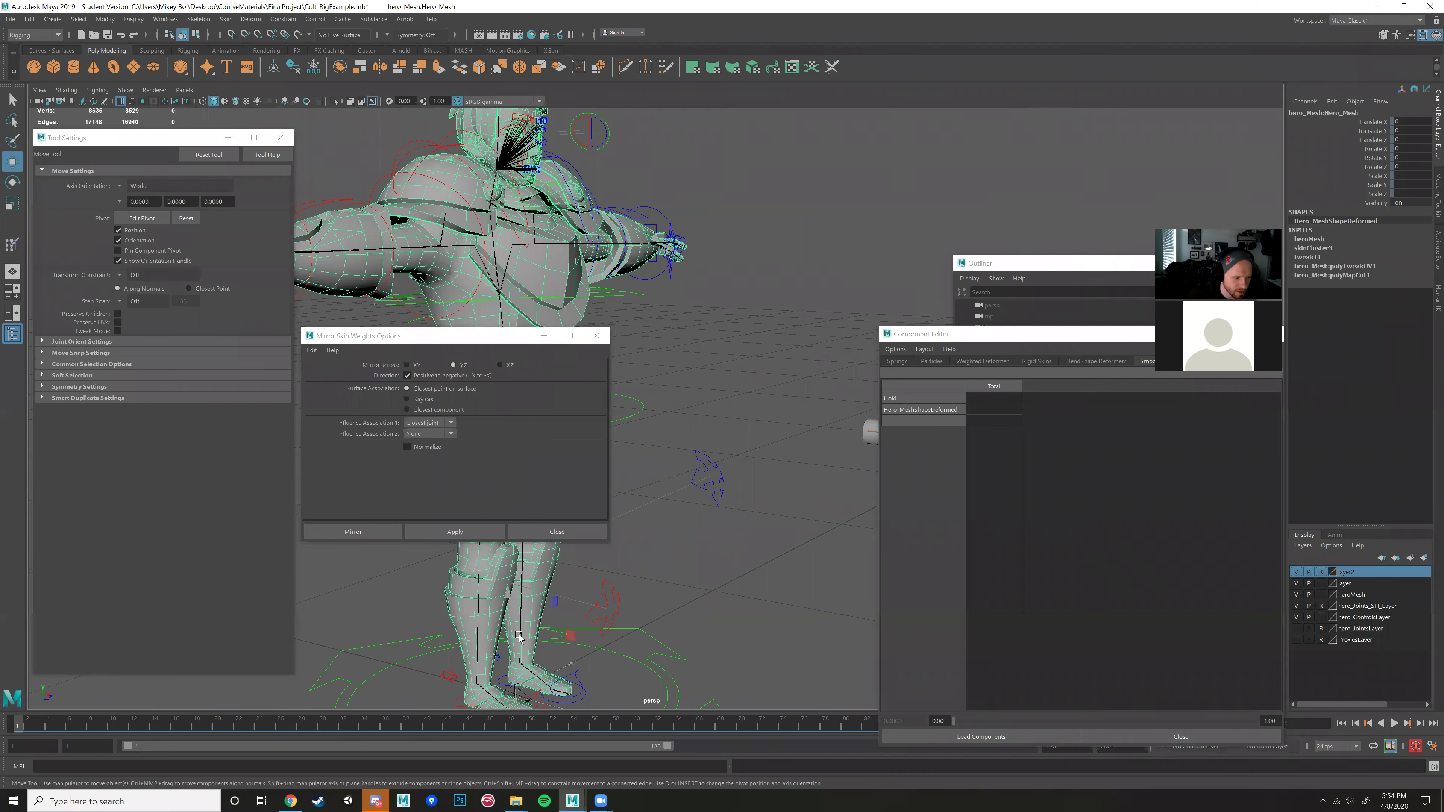
alt+drag(519, 634, 471, 636)
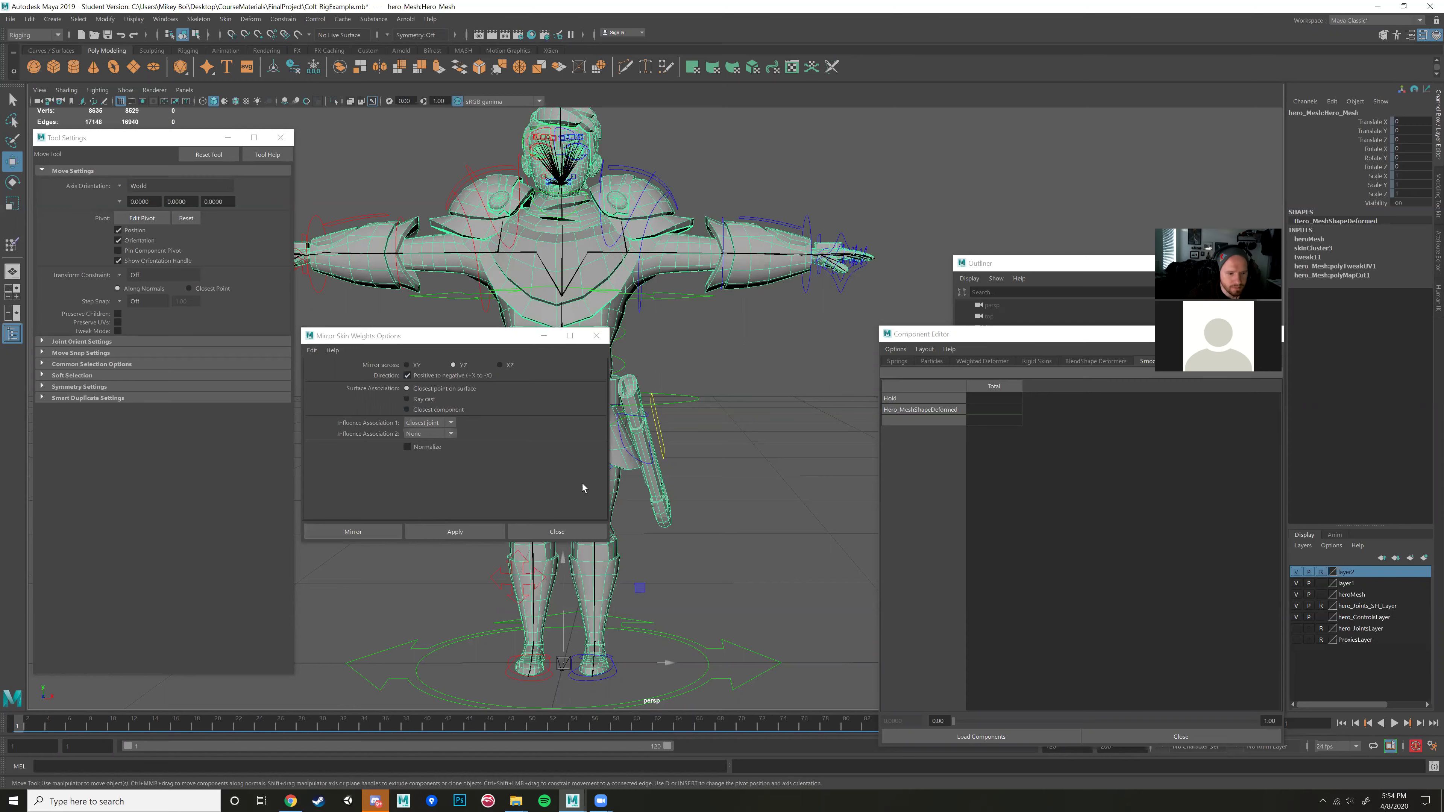
mouse_move(715, 535)
alt+mouse_down()
mouse_move(667, 531)
mouse_move(668, 516)
mouse_move(666, 536)
mouse_move(710, 514)
mouse_move(730, 534)
alt+mouse_up()
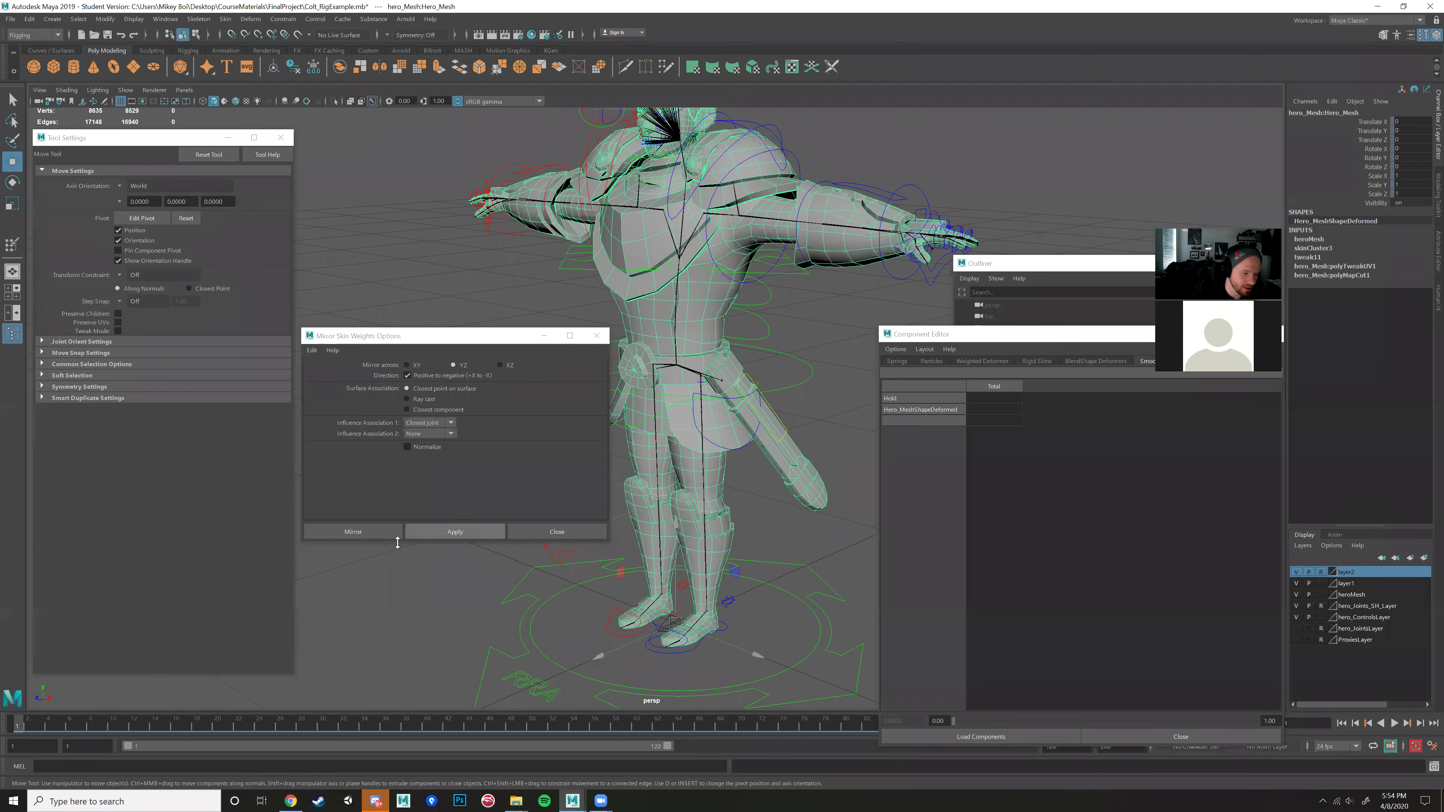
click(381, 530)
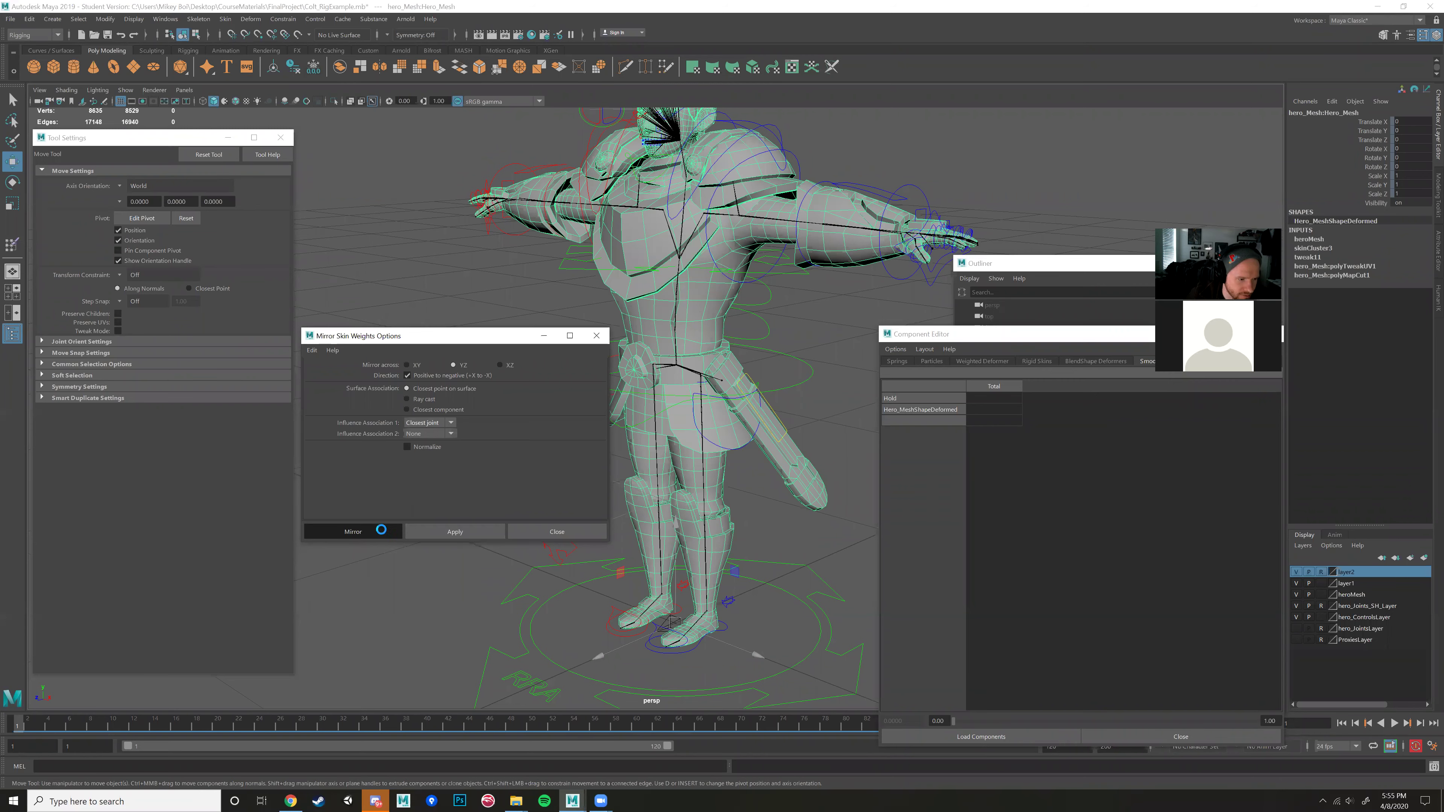
- Try moving the right foot and knee IK controls together to test the mirrored leg weights, and undo the move
alt+drag(452, 597, 537, 636)
click(541, 637)
click(543, 636)
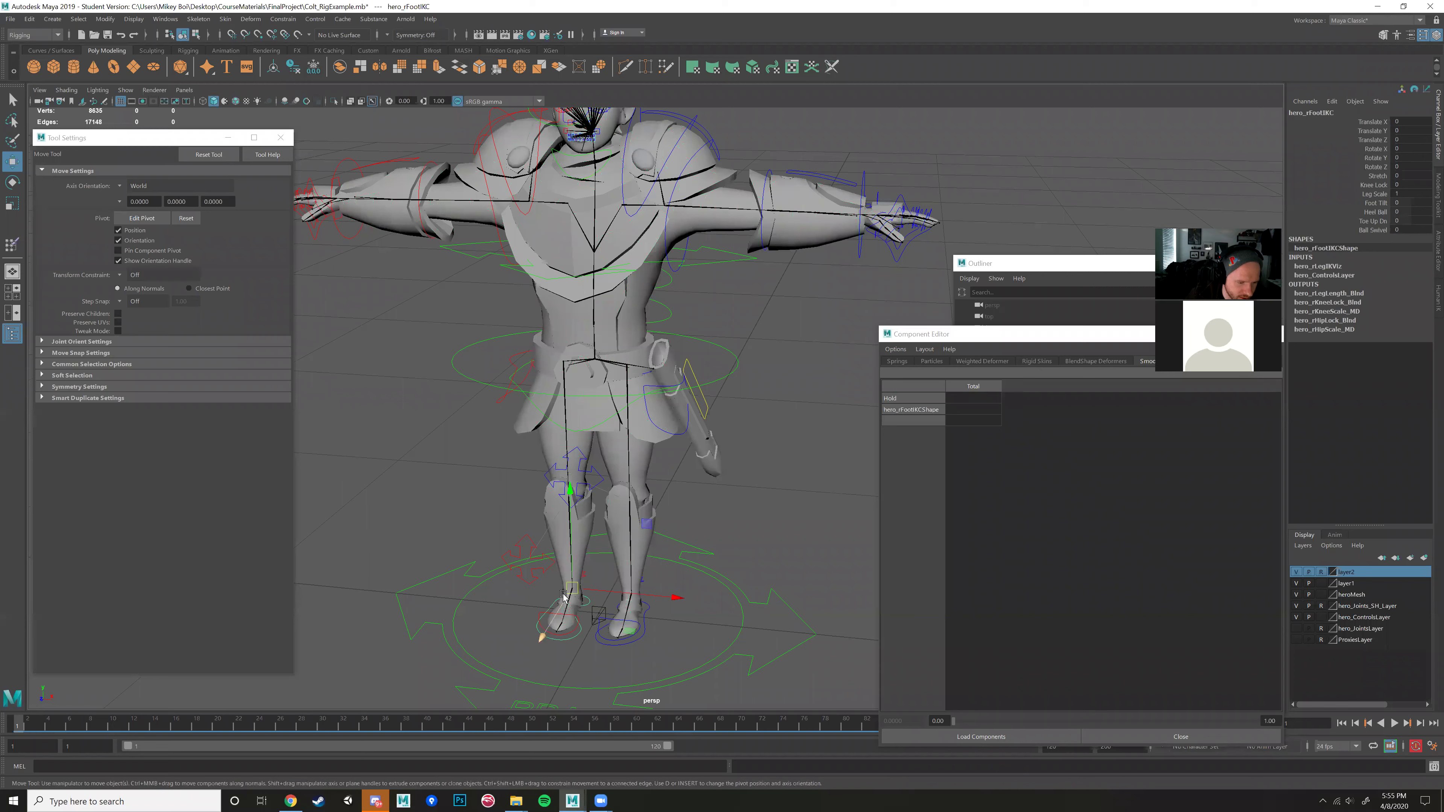
alt+drag(568, 513, 686, 526)
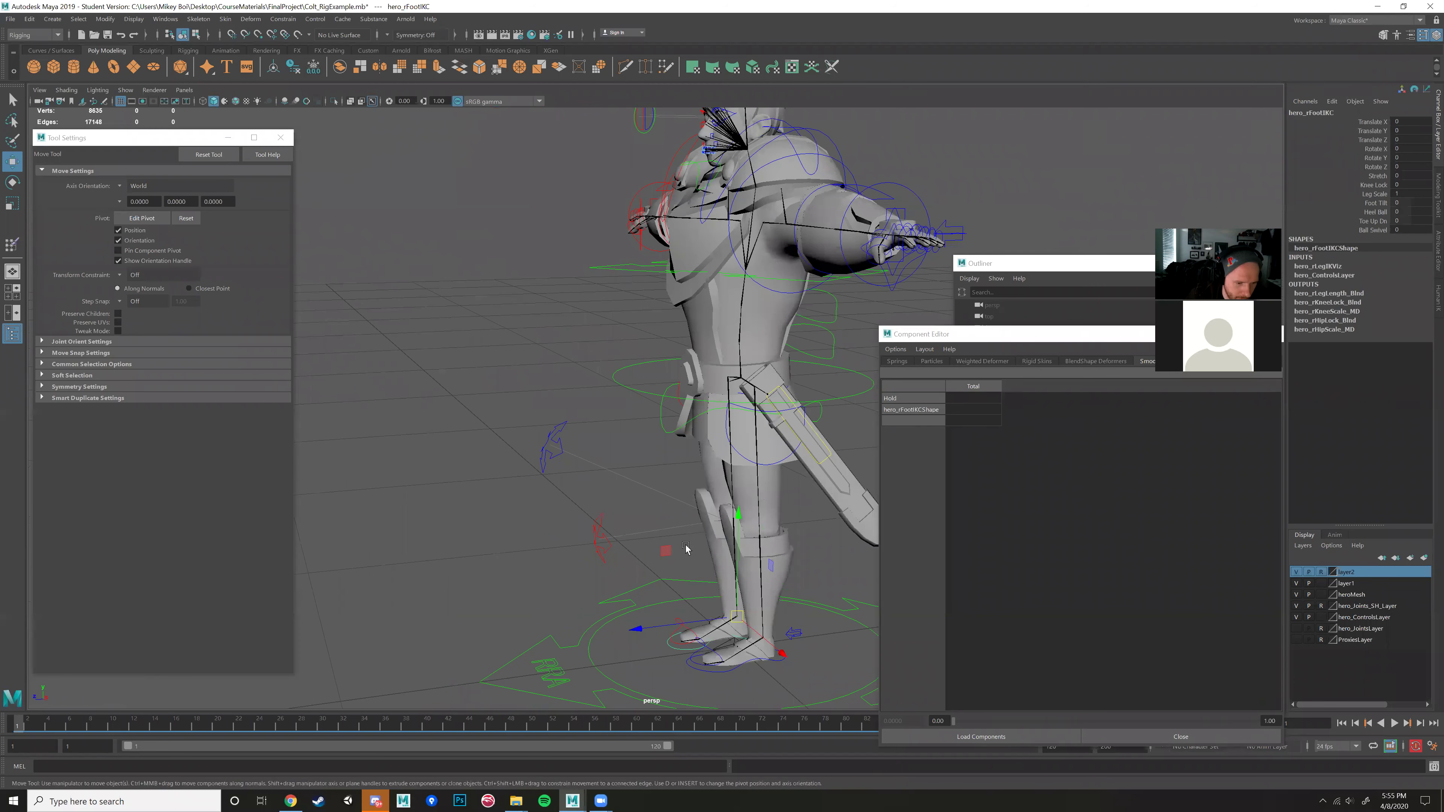
shift+click(596, 523)
middle_drag(523, 469, 461, 400)
key(ctrl+z)
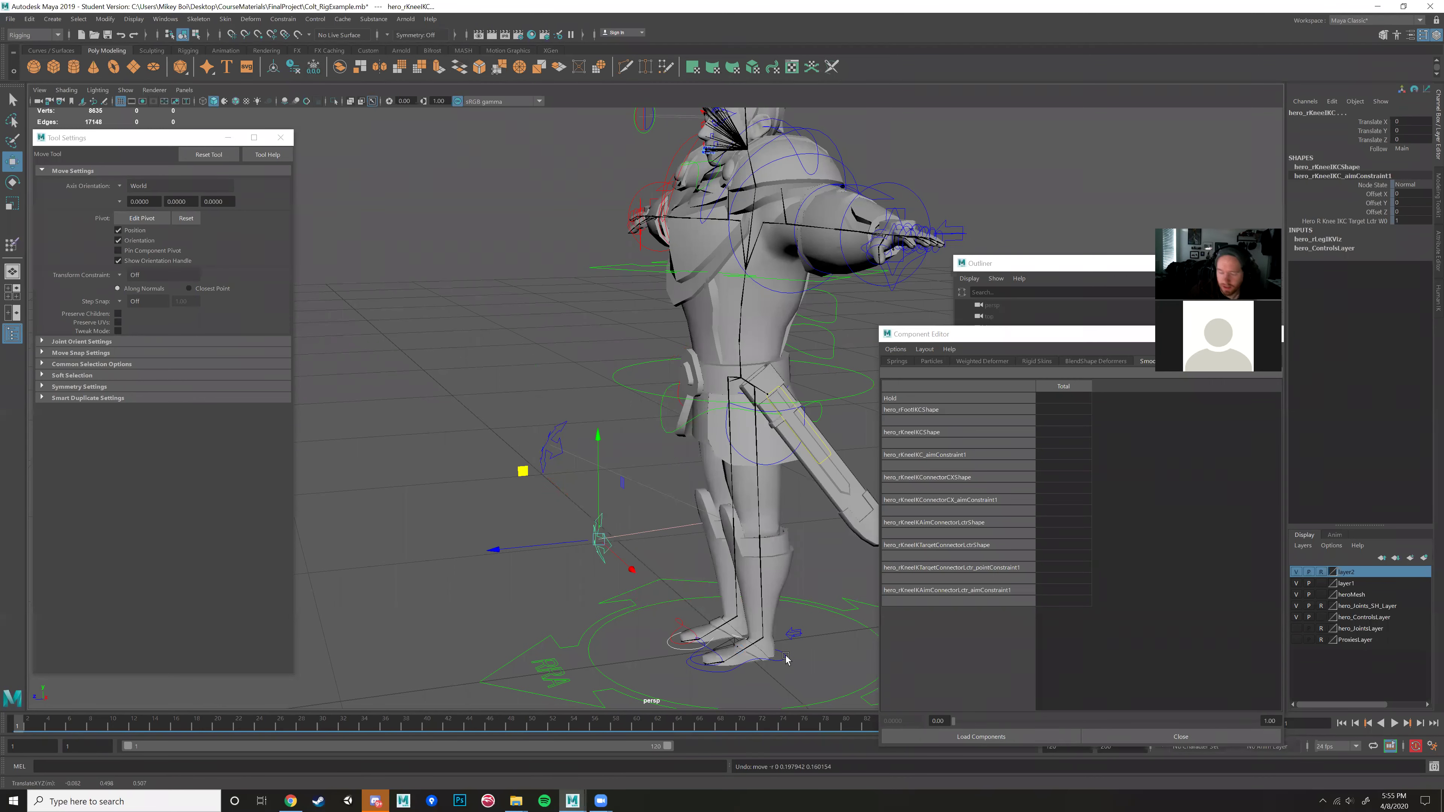
- Try moving both foot IK controls together to compare the leg deformation, and undo the move
click(778, 641)
click(783, 576)
scroll(739, 573, up, 5)
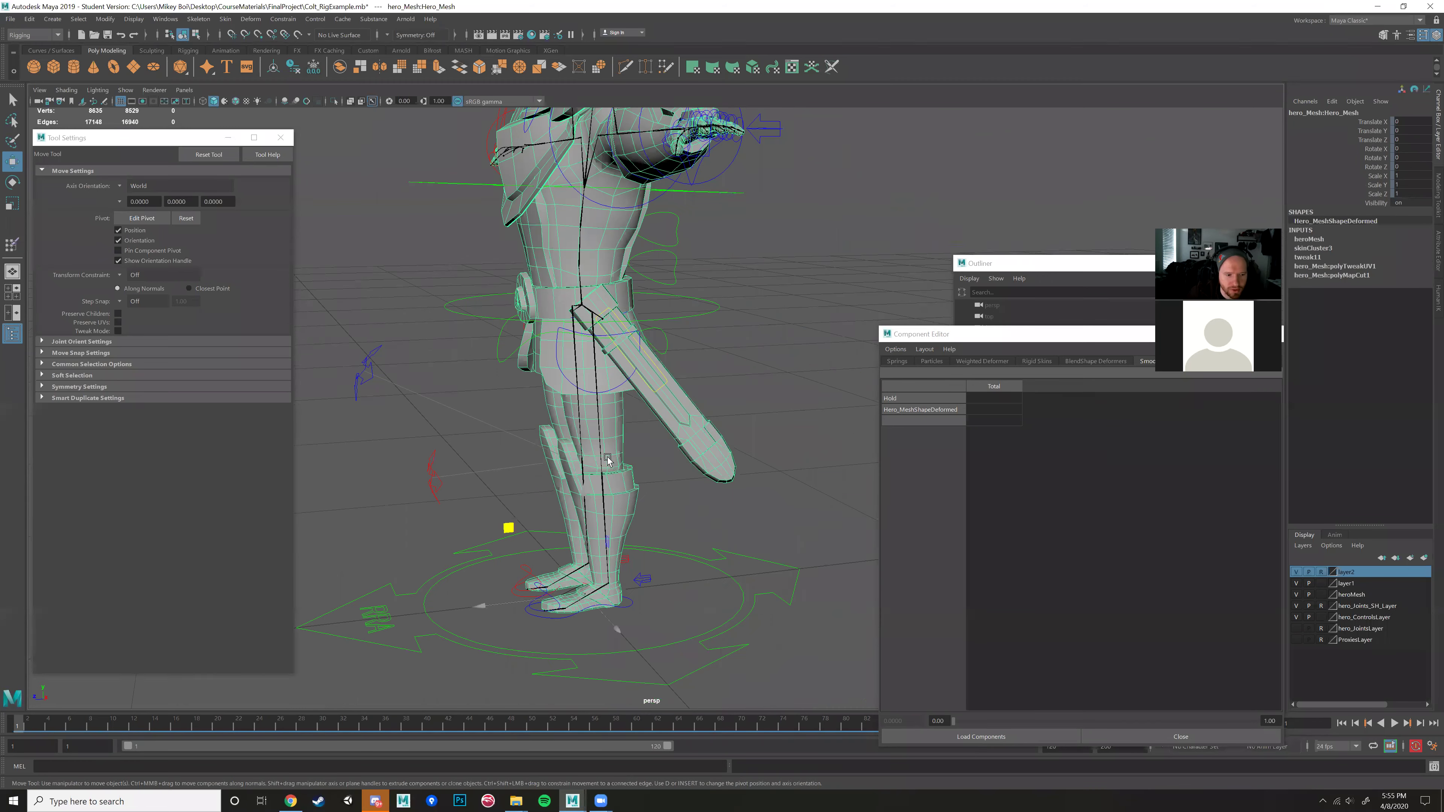
scroll(715, 573, up, 1)
alt+middle_drag(715, 572, 791, 552)
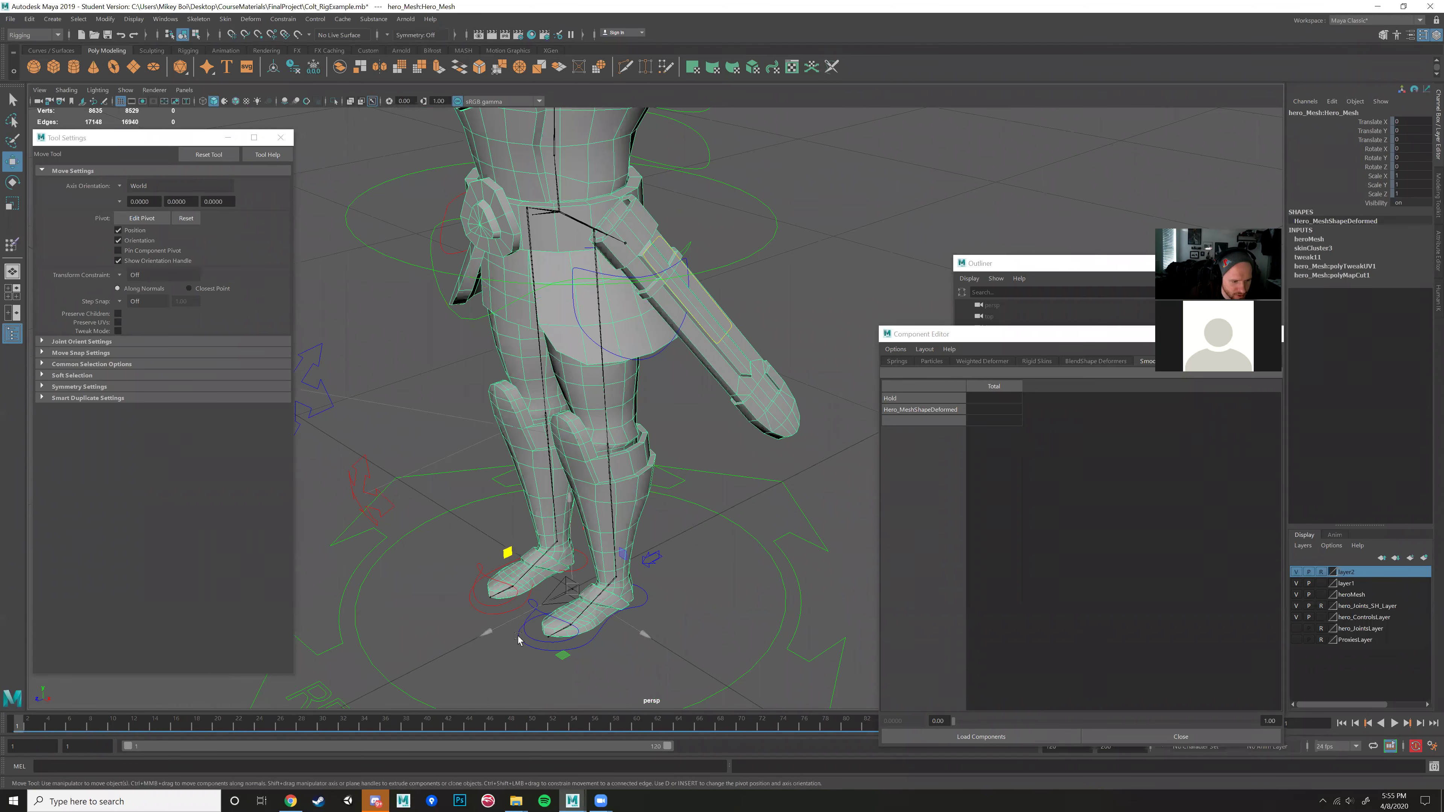
click(518, 635)
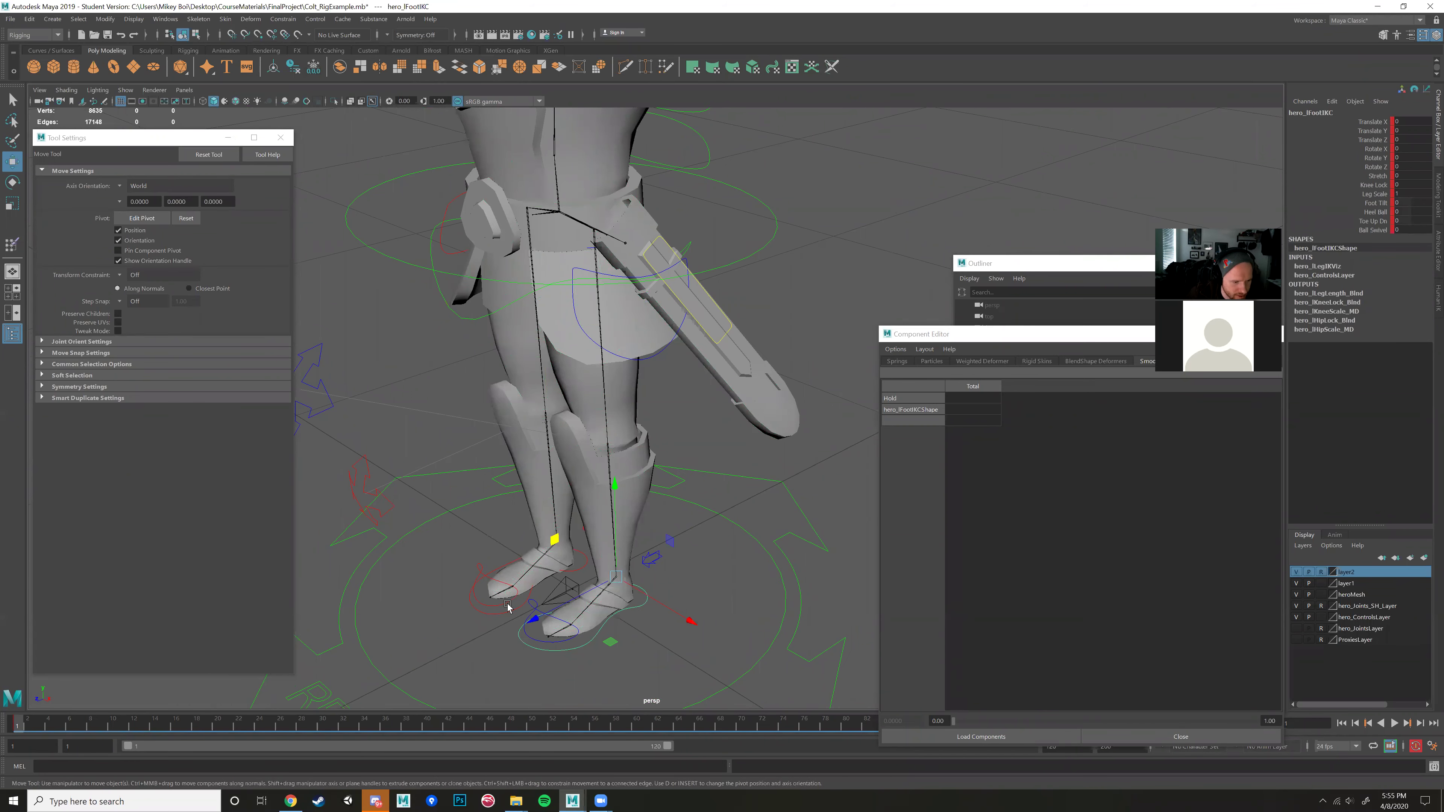
shift+click(506, 613)
alt+drag(671, 572, 664, 499)
key(ctrl+z)
- Reposition the Component Editor beside the hero's torso and switch the hero mesh to vertex selection
alt+middle_drag(767, 331, 702, 470)
scroll(678, 457, down, 2)
alt+drag(721, 425, 736, 439)
alt+middle_drag(735, 436, 736, 439)
alt+drag(736, 443, 668, 313)
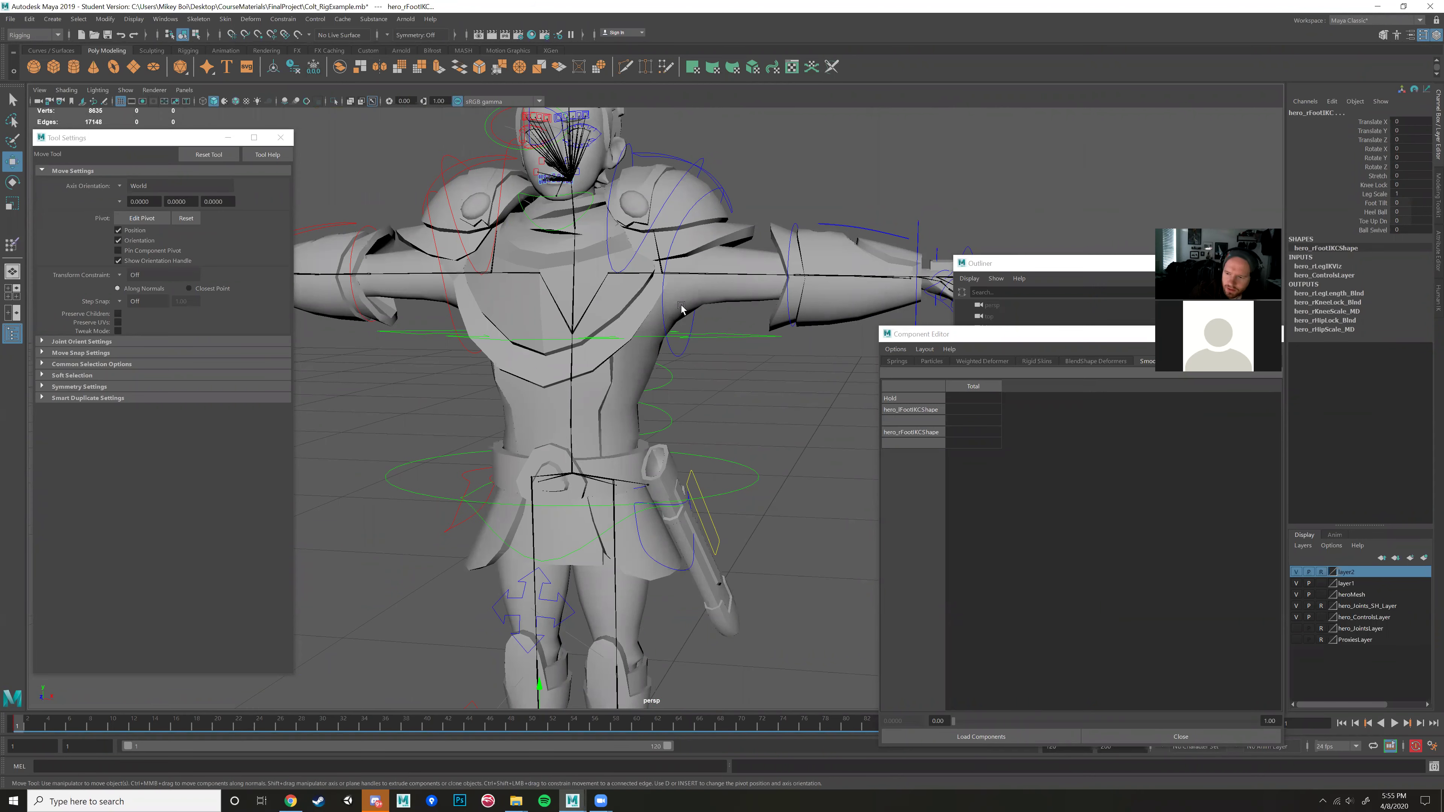
drag(1066, 336, 895, 255)
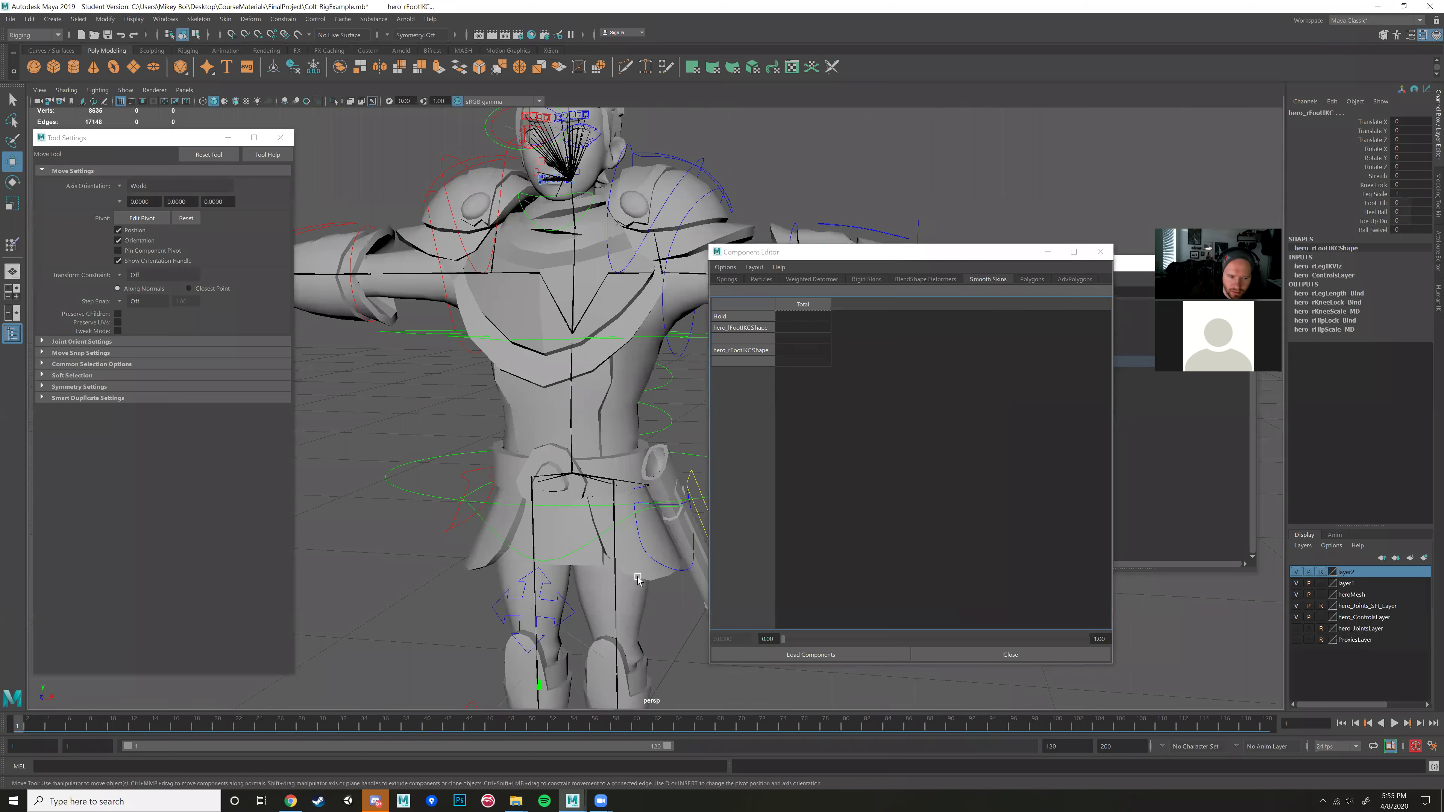
click(631, 543)
right_click(636, 495)
click(589, 497)
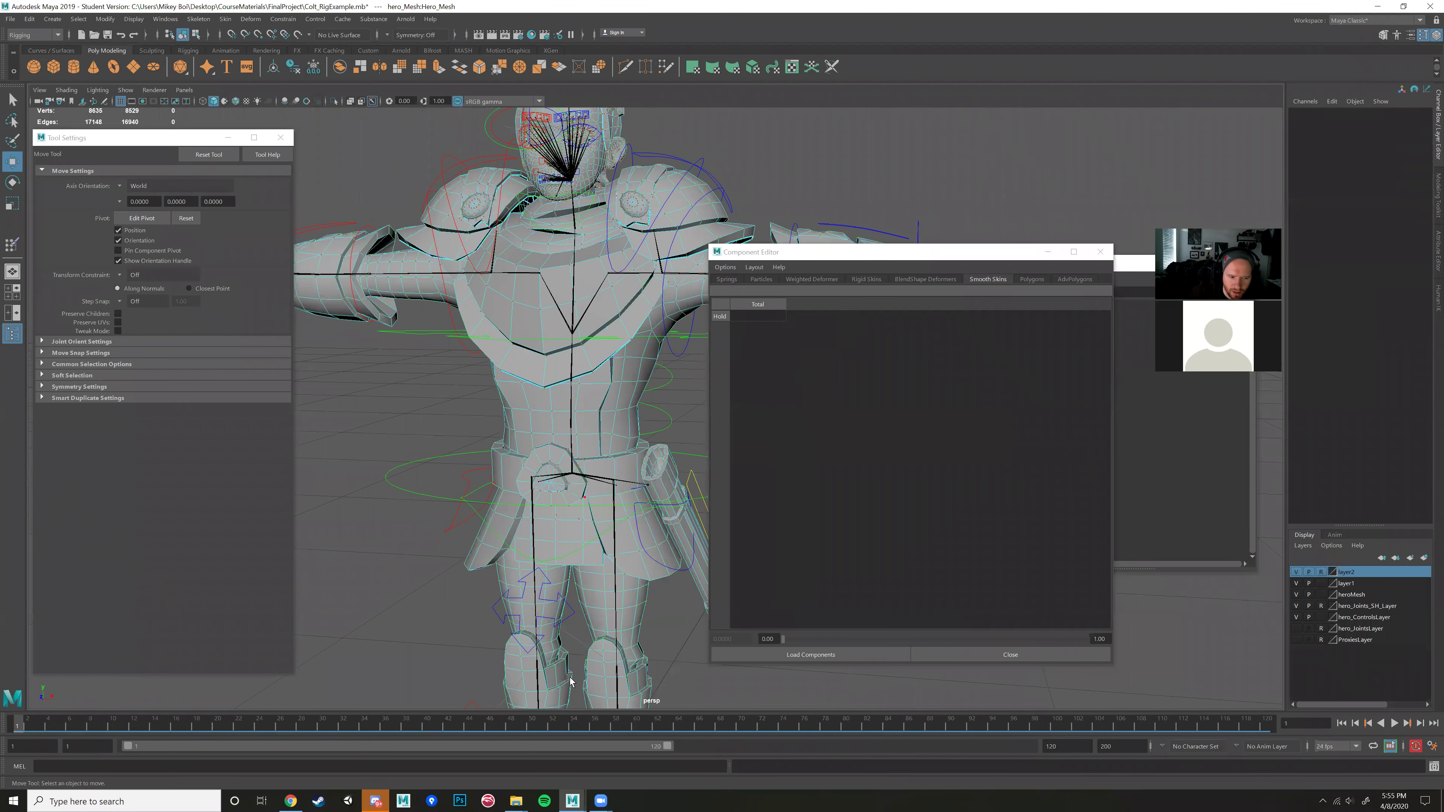
- Select a vertex on the front of the hero's skirt and inspect its smooth skin weights in the Component Editor
click(612, 581)
alt+middle_drag(615, 578, 648, 507)
scroll(648, 507, up, 1)
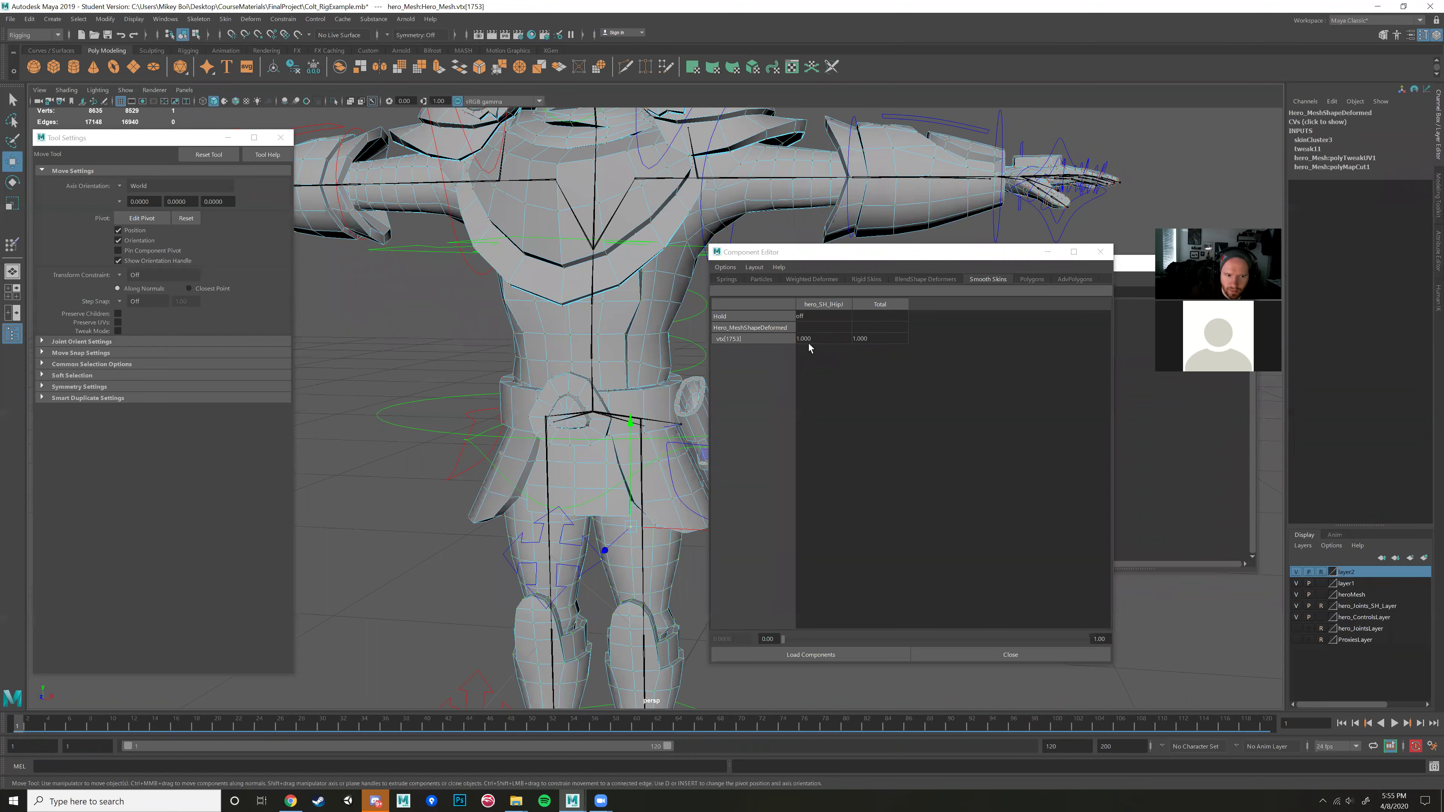
- Select a vertex at the top of the left knee guard and inspect its smooth skin weights
alt+drag(665, 511, 443, 500)
alt+drag(525, 522, 646, 526)
alt+middle_drag(647, 455, 642, 489)
scroll(649, 399, up, 1)
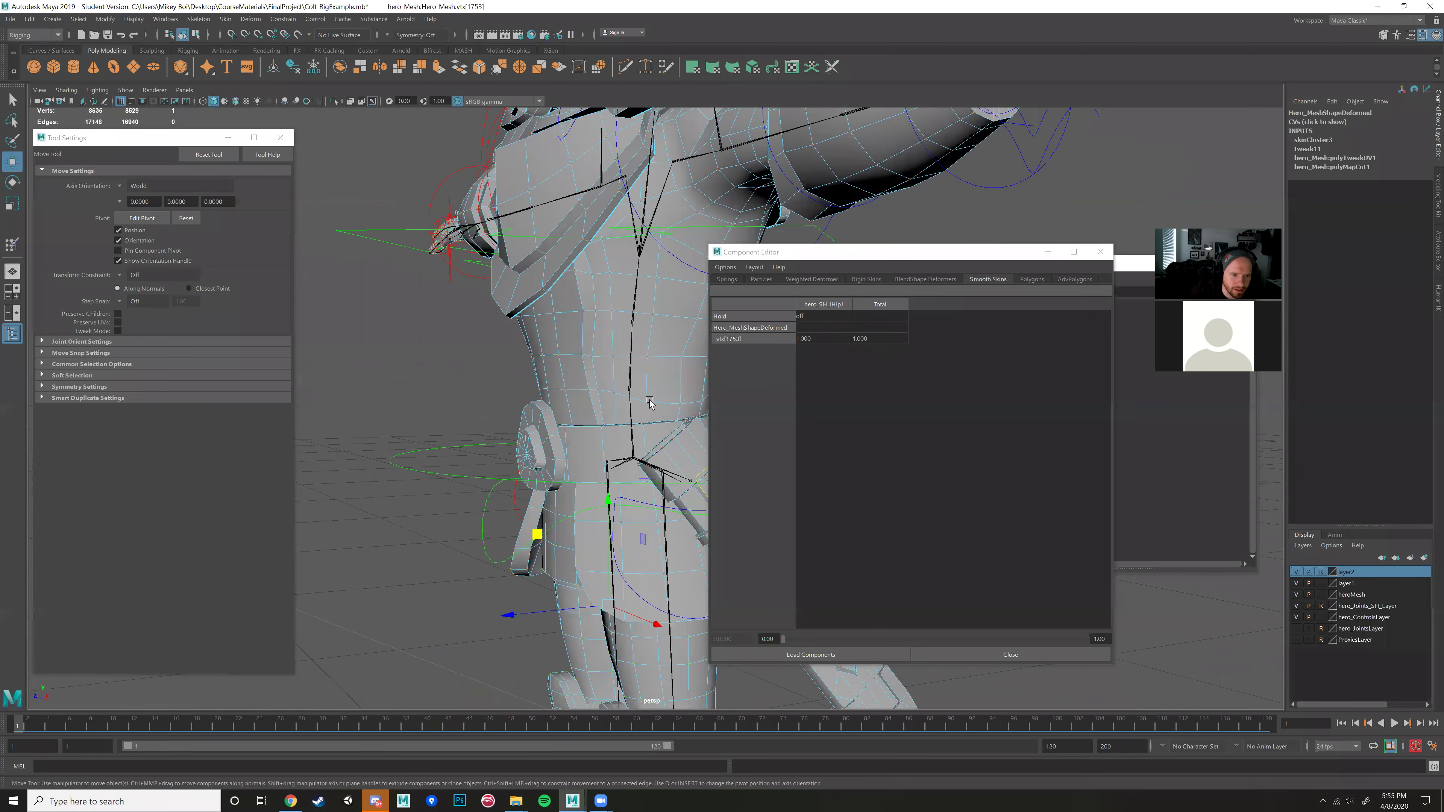
alt+middle_drag(616, 593, 643, 371)
alt+drag(659, 472, 639, 484)
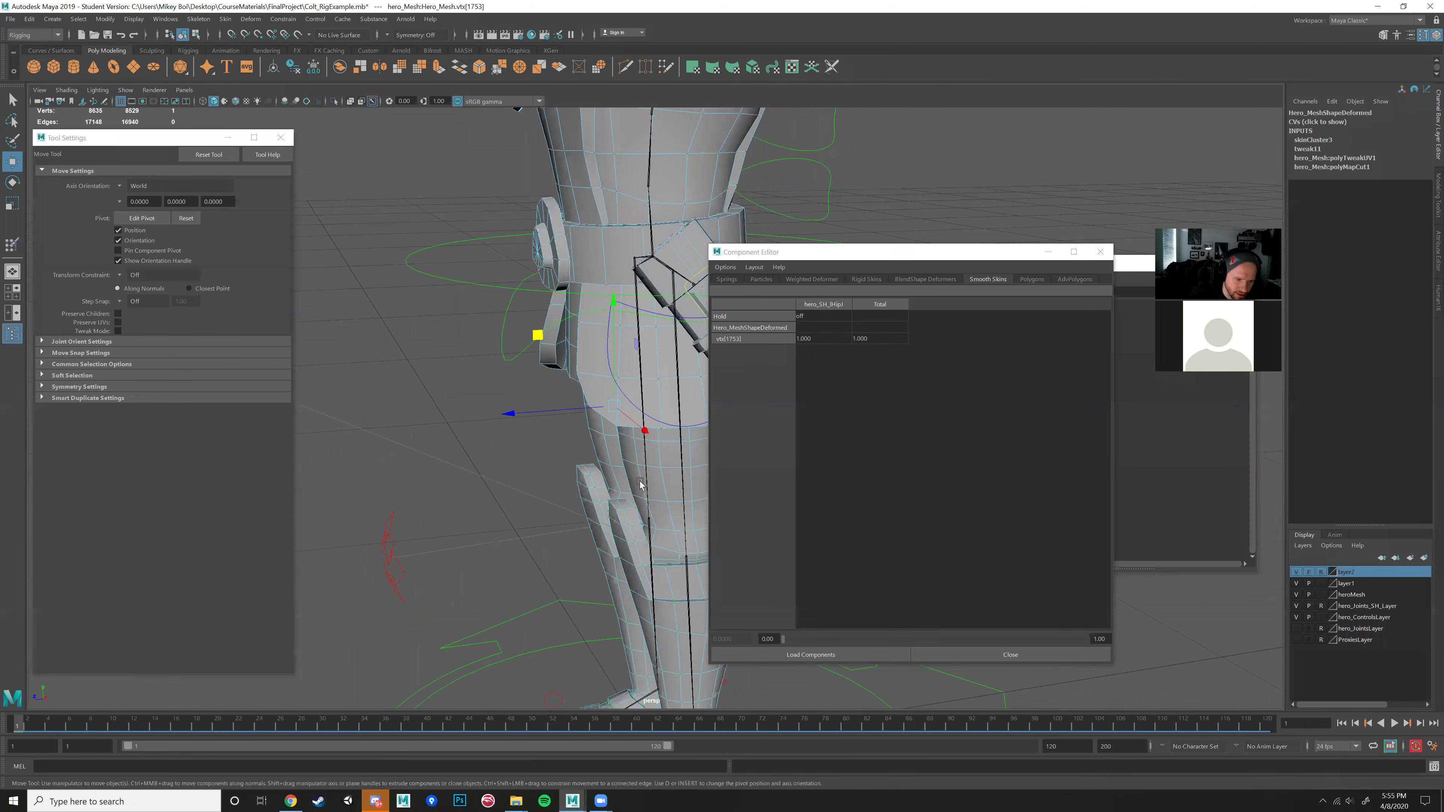
alt+middle_drag(640, 484, 649, 378)
scroll(647, 438, up, 2)
click(647, 437)
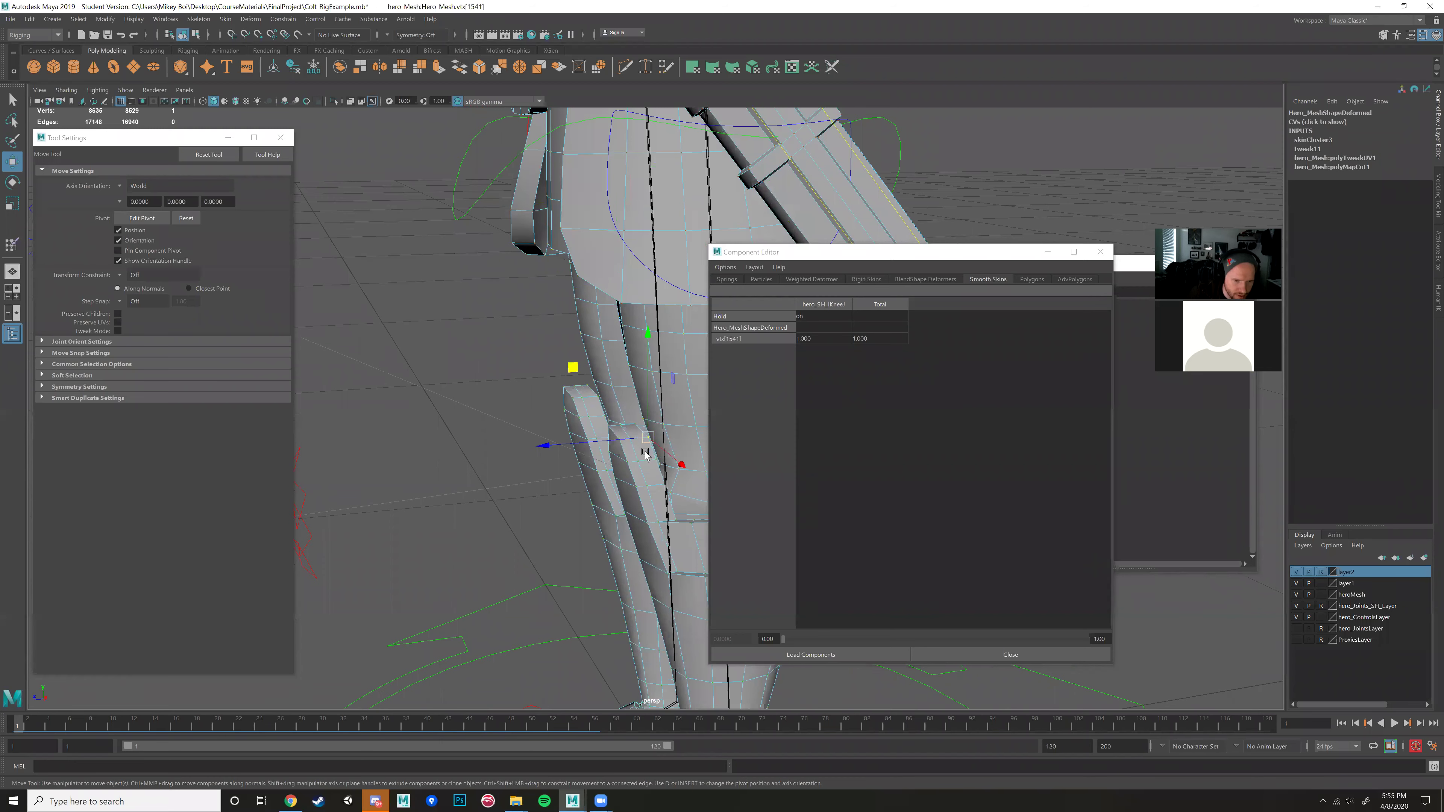
alt+drag(654, 458, 630, 477)
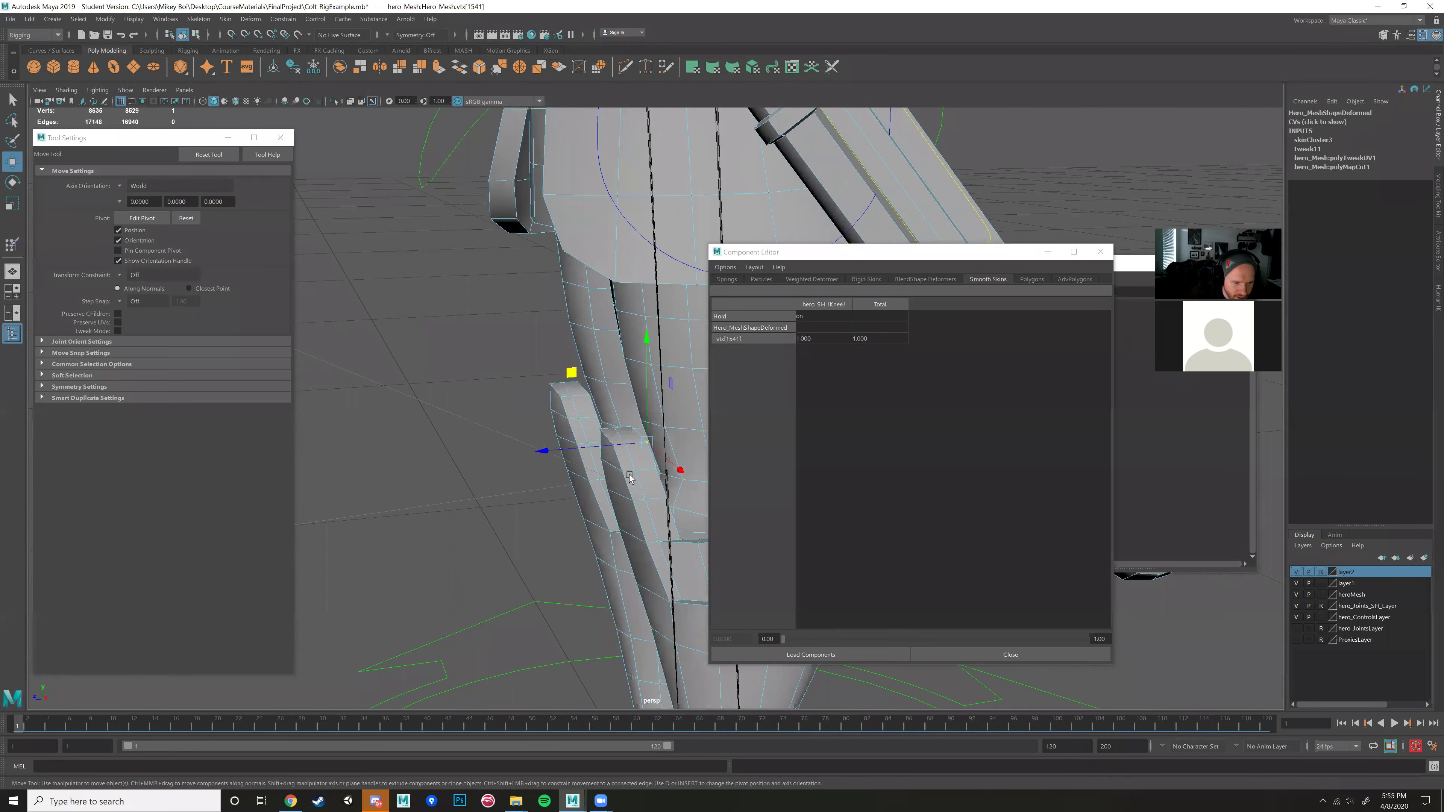
- Try adding left hip weight to the top of the left knee guard with Paint Skin Weights, and undo the stroke
scroll(628, 484, up, 3)
mouse_move(621, 494)
right_down()
mouse_move(668, 472)
mouse_move(594, 488)
right_up()
click(538, 471)
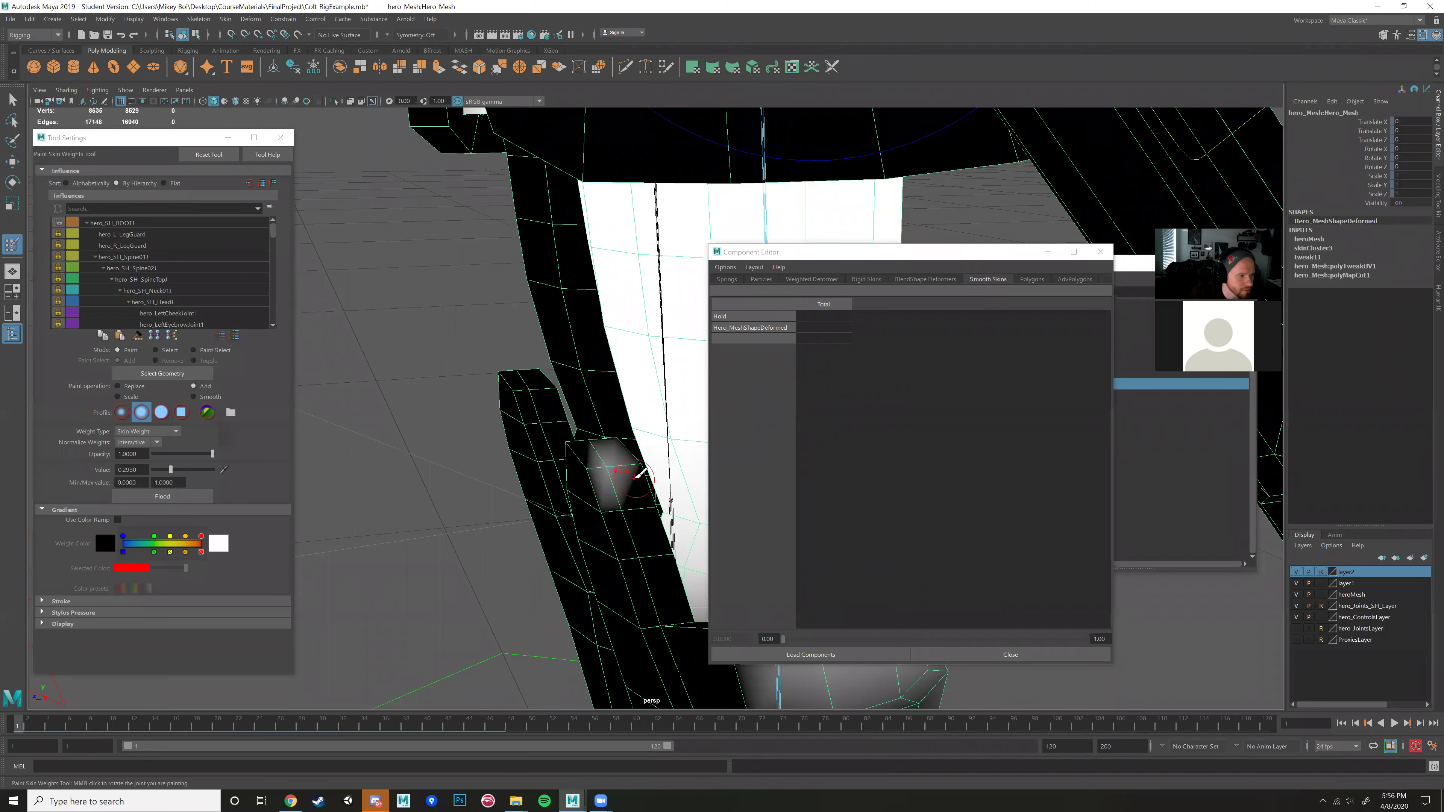
key(ctrl+z)
- Toggle the root influence's lock, try painting hip weight onto the left knee guard again, and undo the stroke
click(59, 222)
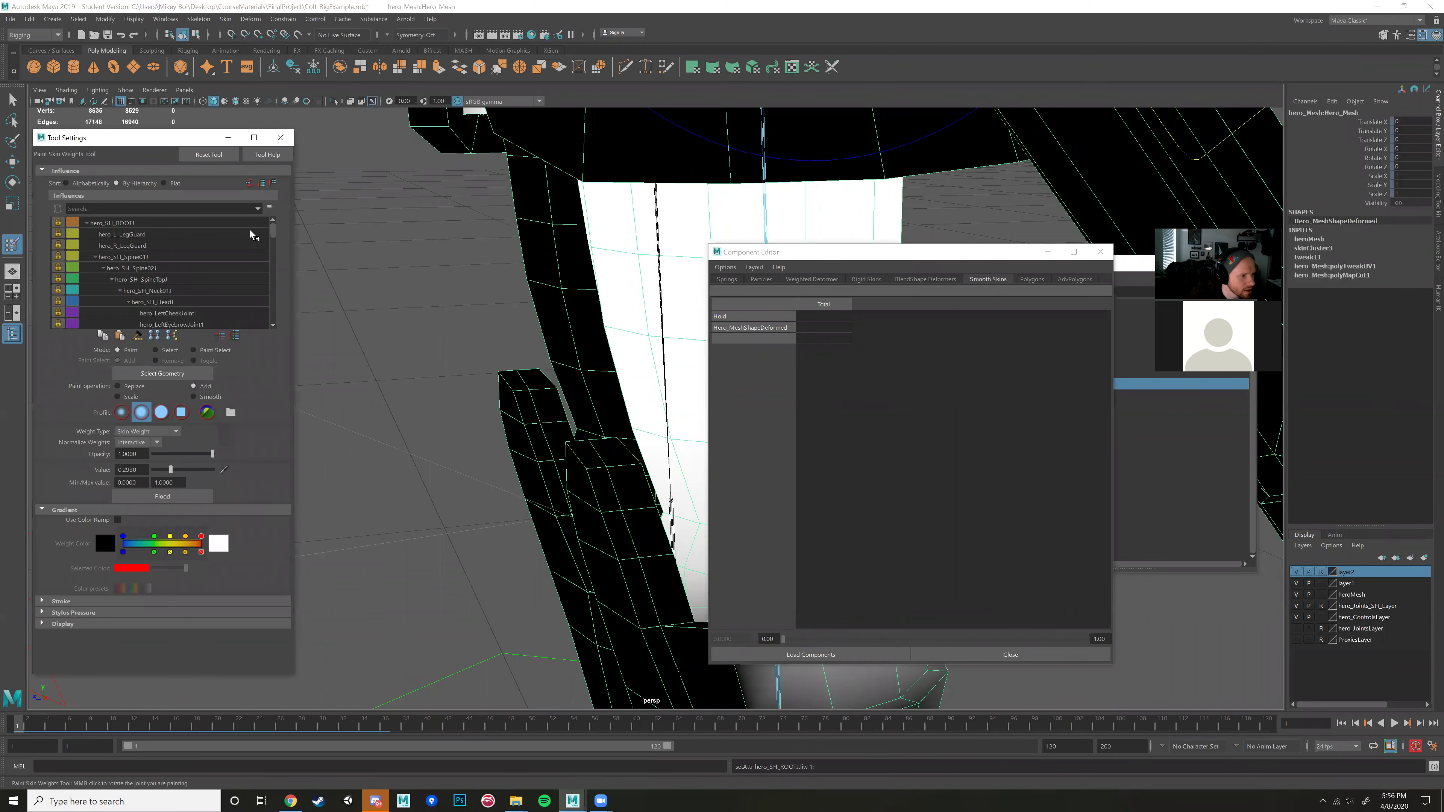
click(58, 223)
drag(607, 470, 599, 466)
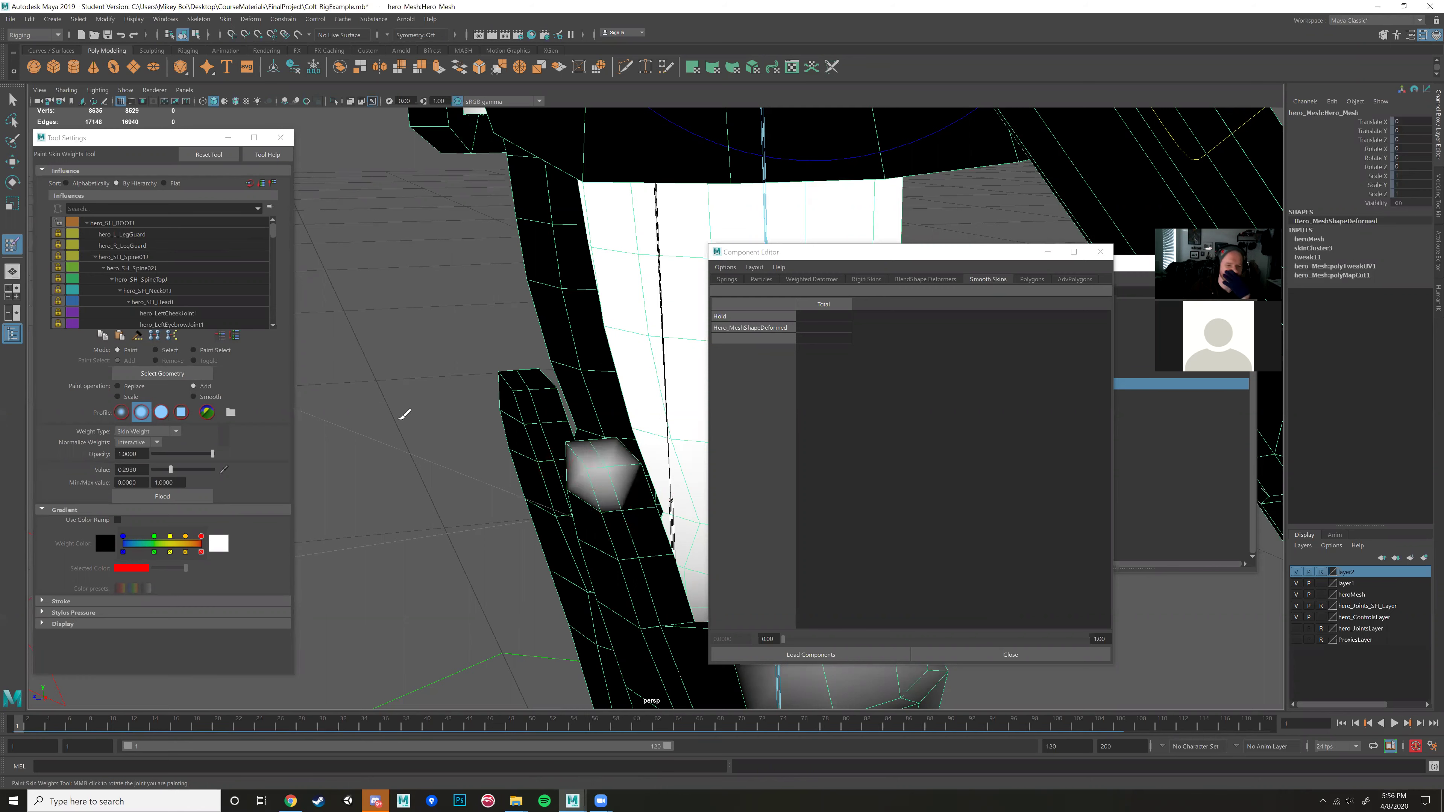
scroll(509, 415, down, 6)
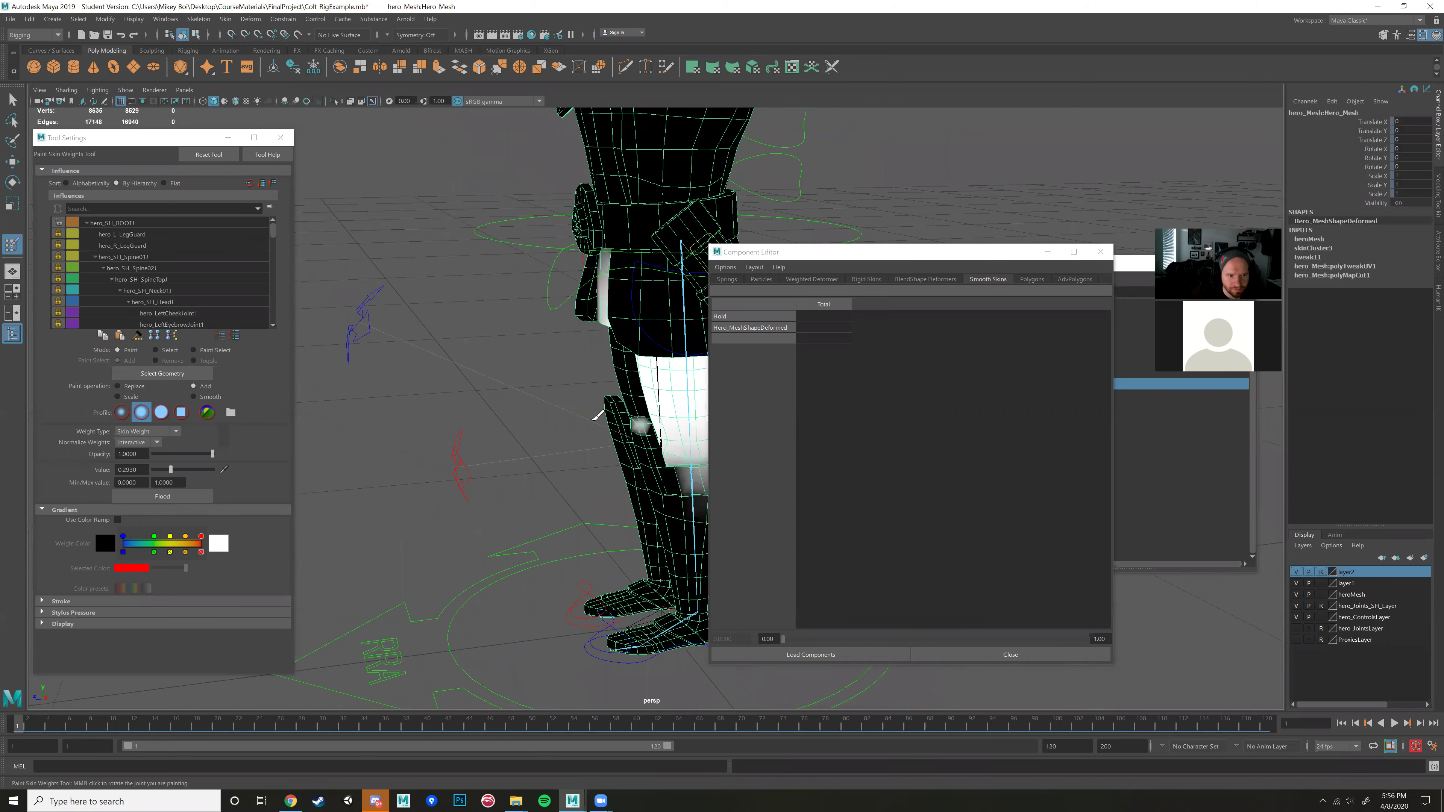
alt+drag(614, 455, 618, 480)
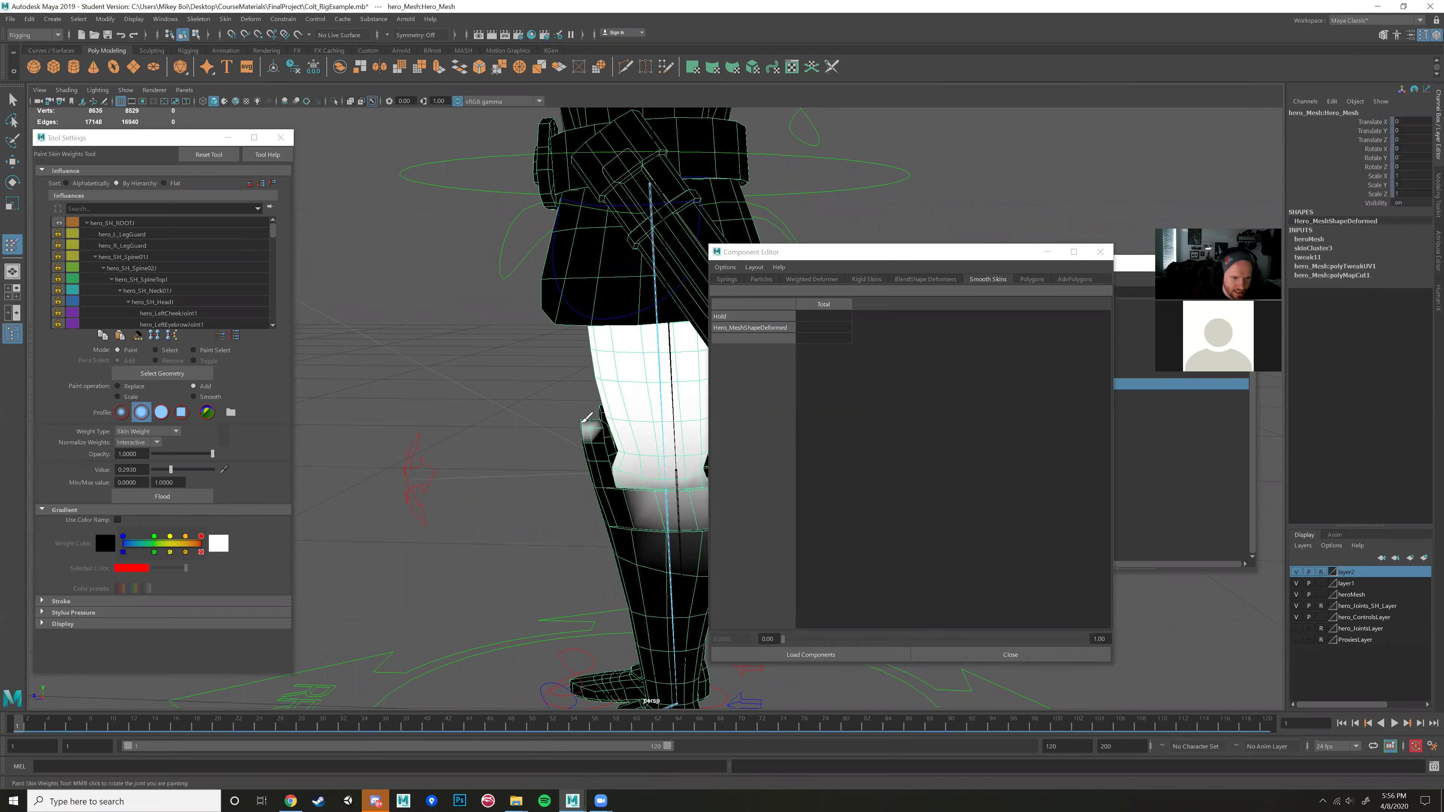
mouse_move(636, 361)
alt+mouse_down()
mouse_move(661, 362)
mouse_move(564, 402)
alt+mouse_up()
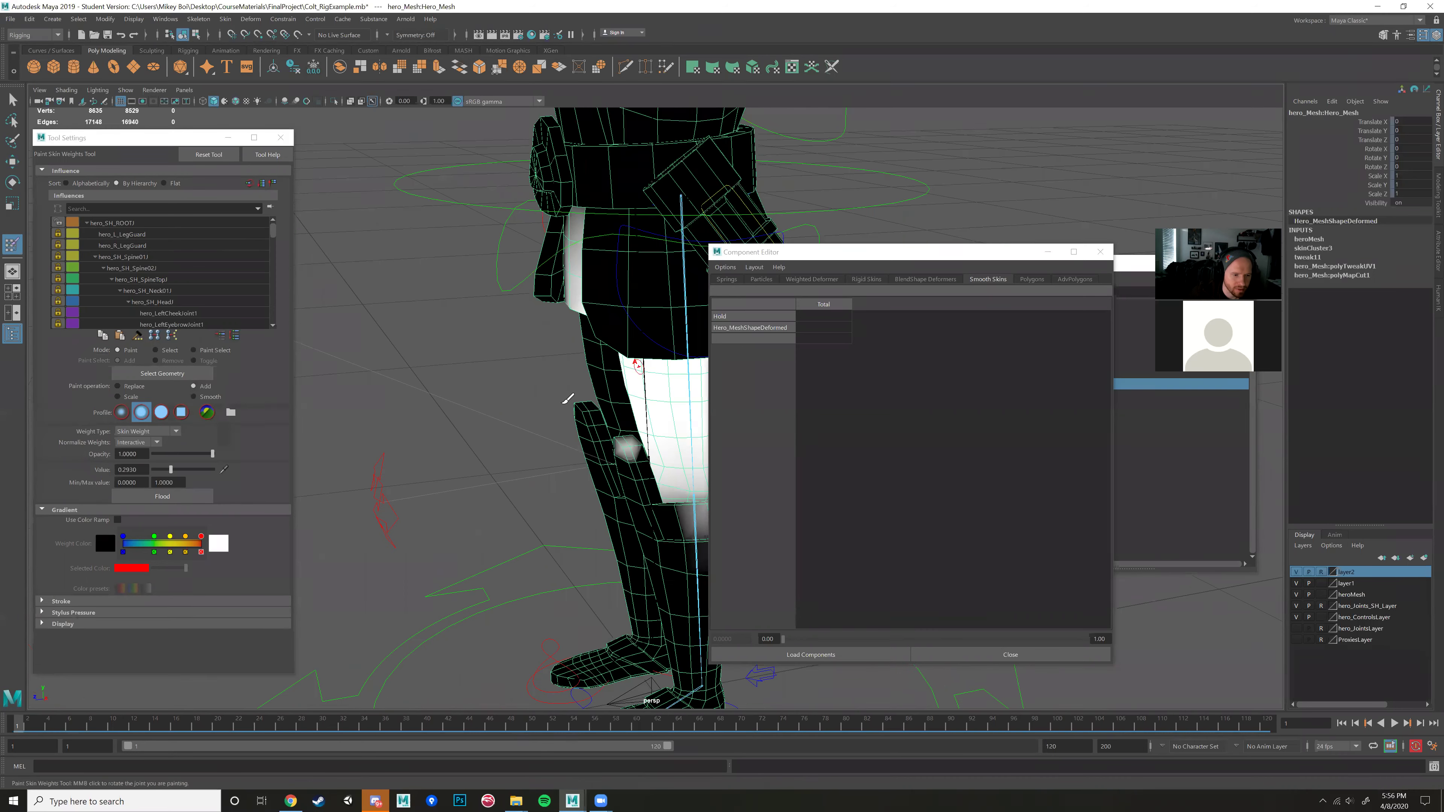
key(w)
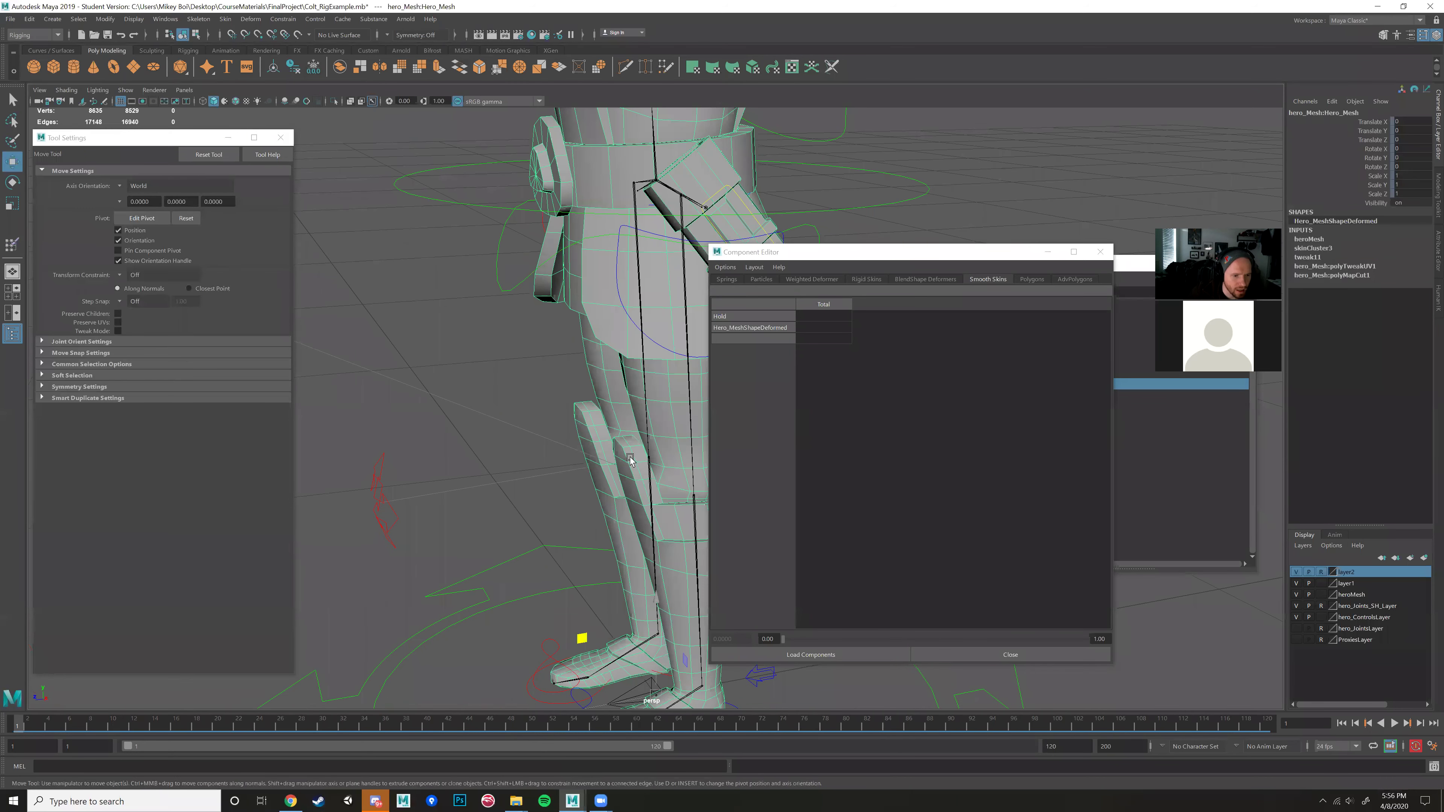
right_click(639, 445)
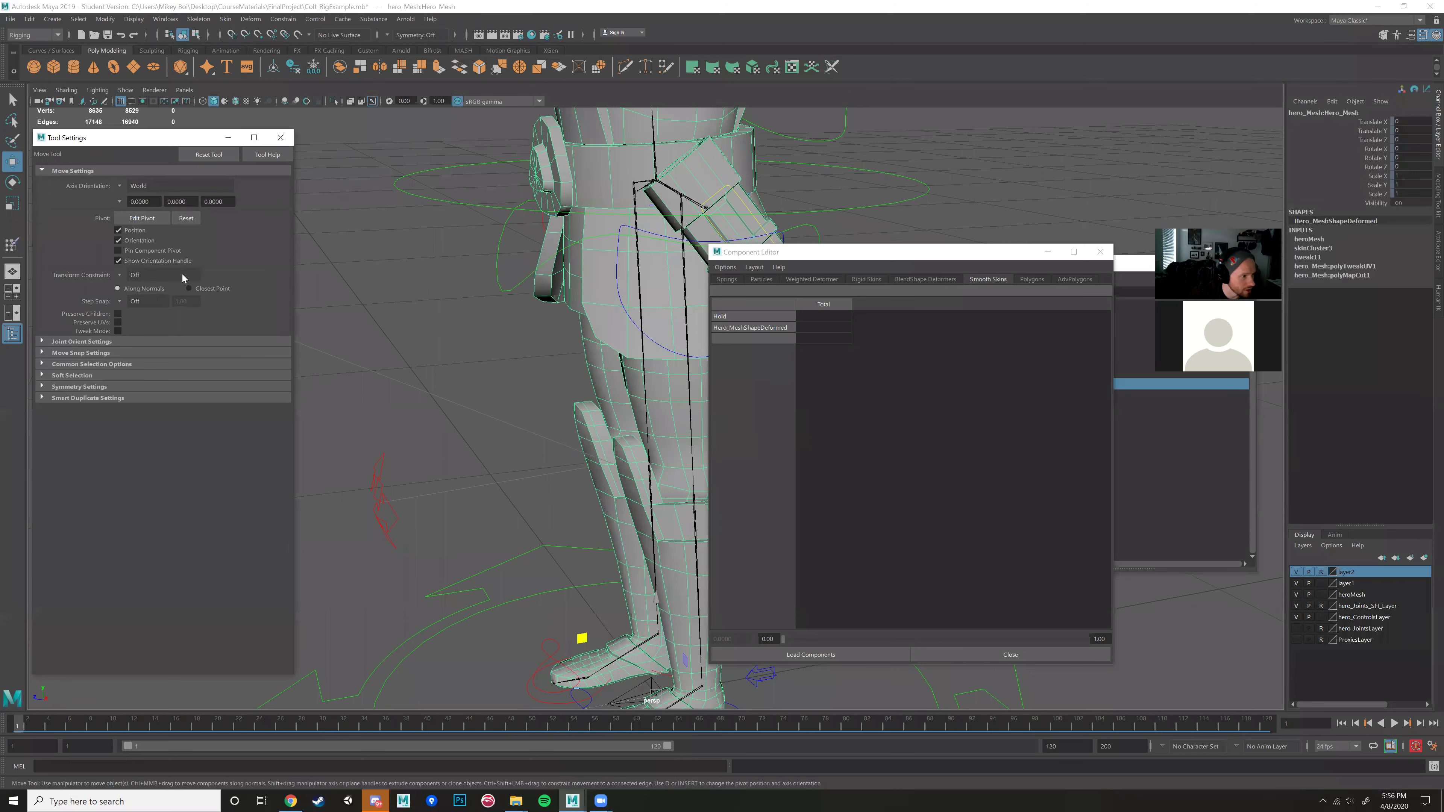
- Lock the root influence and unlock the left knee influence for weight painting
key(y)
click(58, 222)
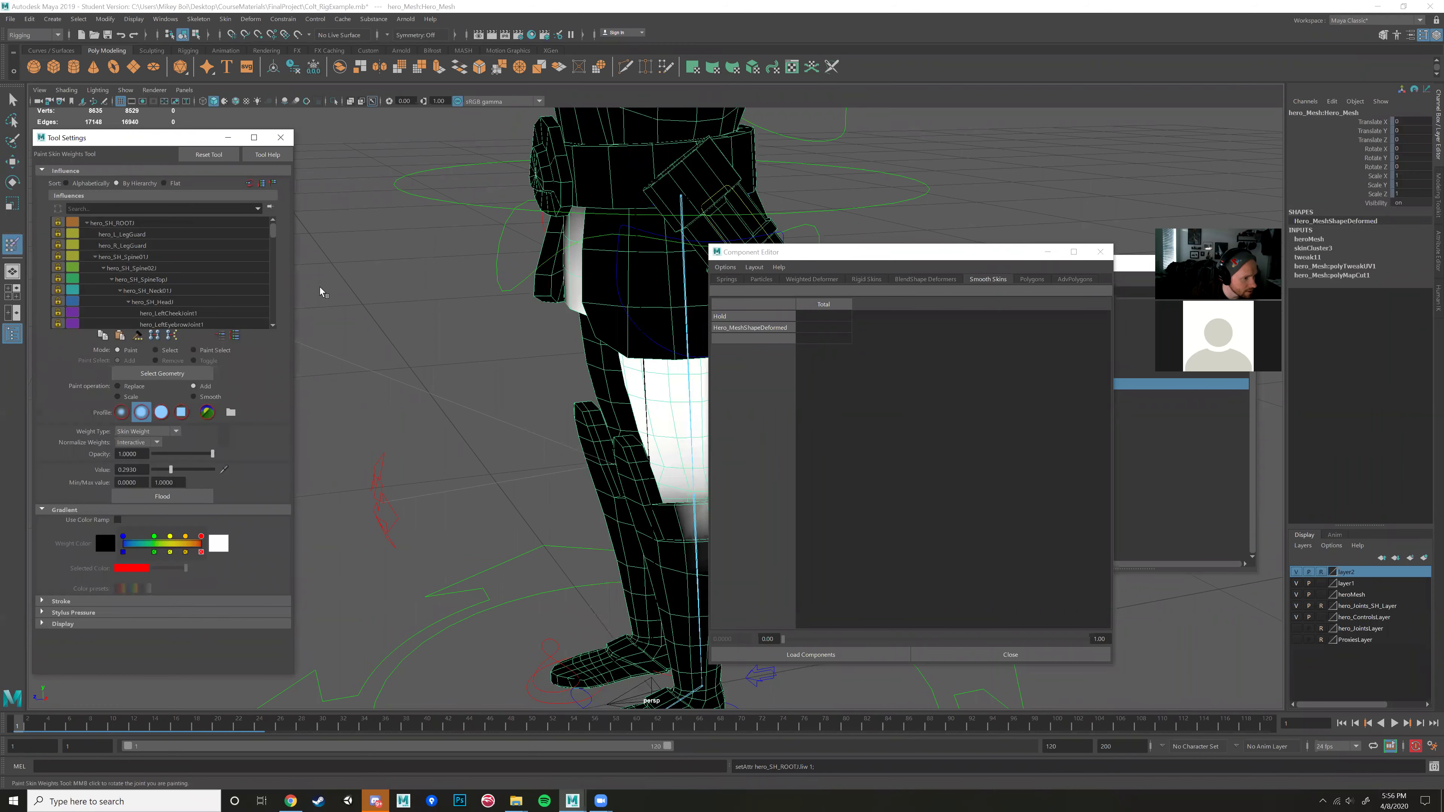
click(221, 336)
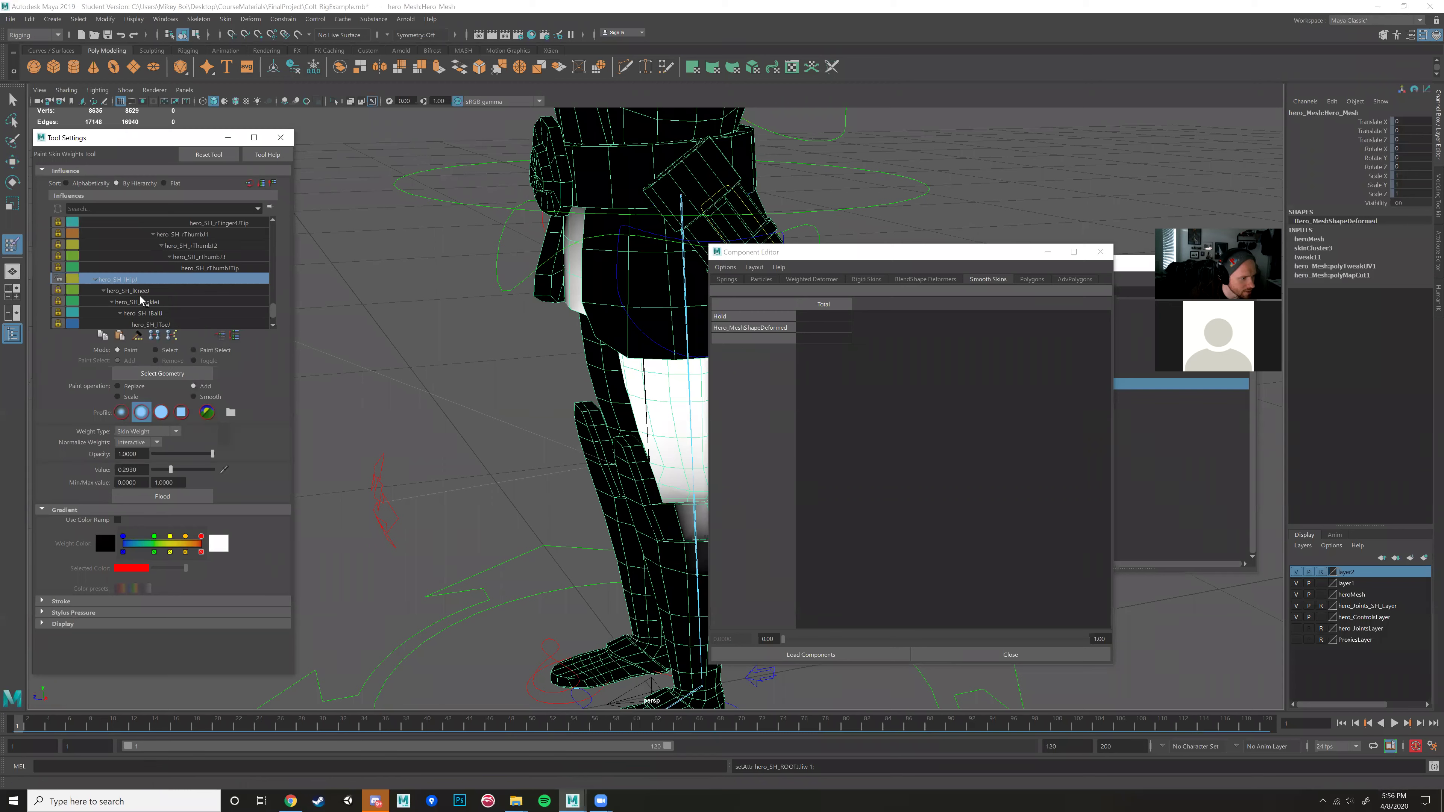
click(128, 291)
click(57, 291)
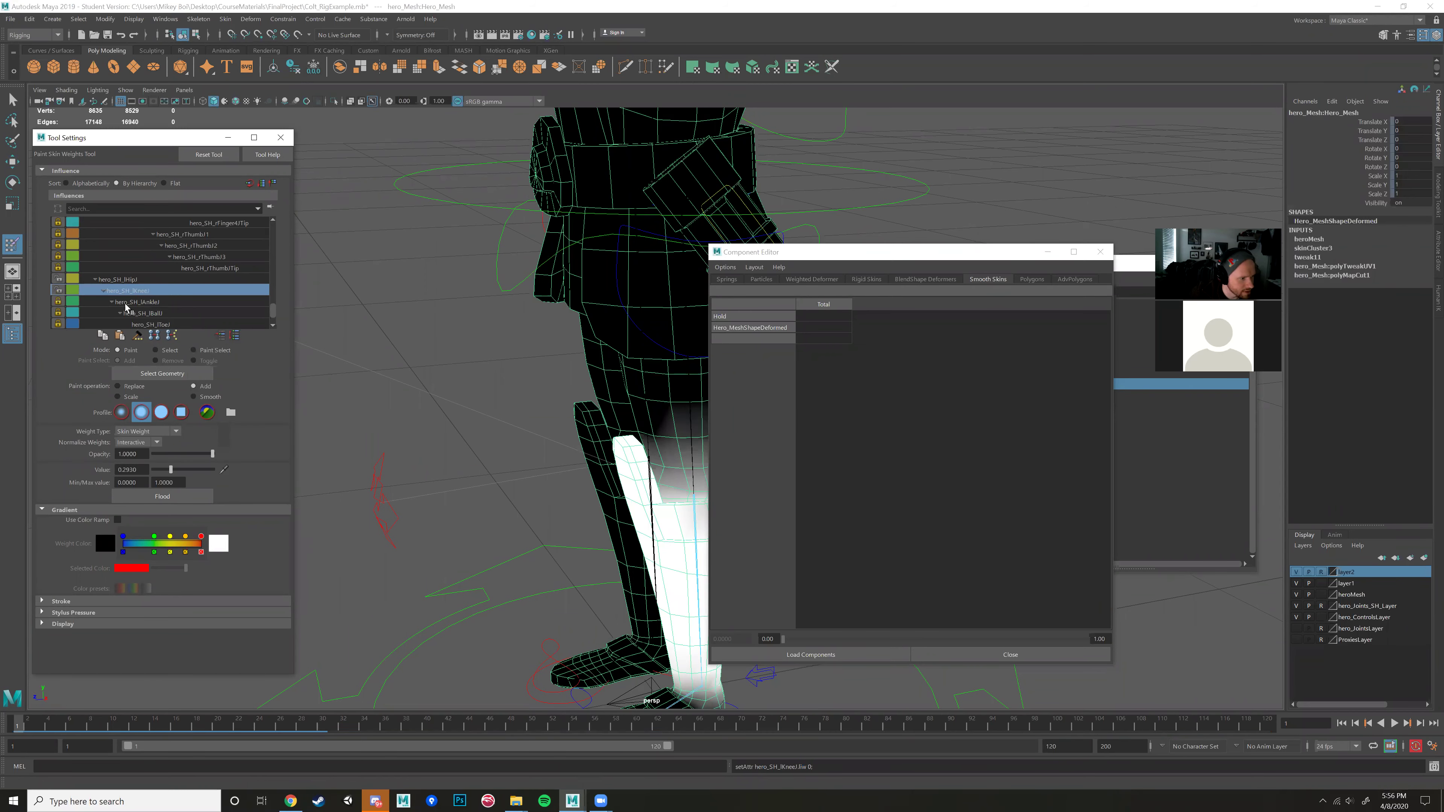
- Paint left hip weight onto the top of the left knee guard in Add mode with a value of 0.2930
click(128, 279)
scroll(532, 364, up, 6)
drag(576, 453, 610, 449)
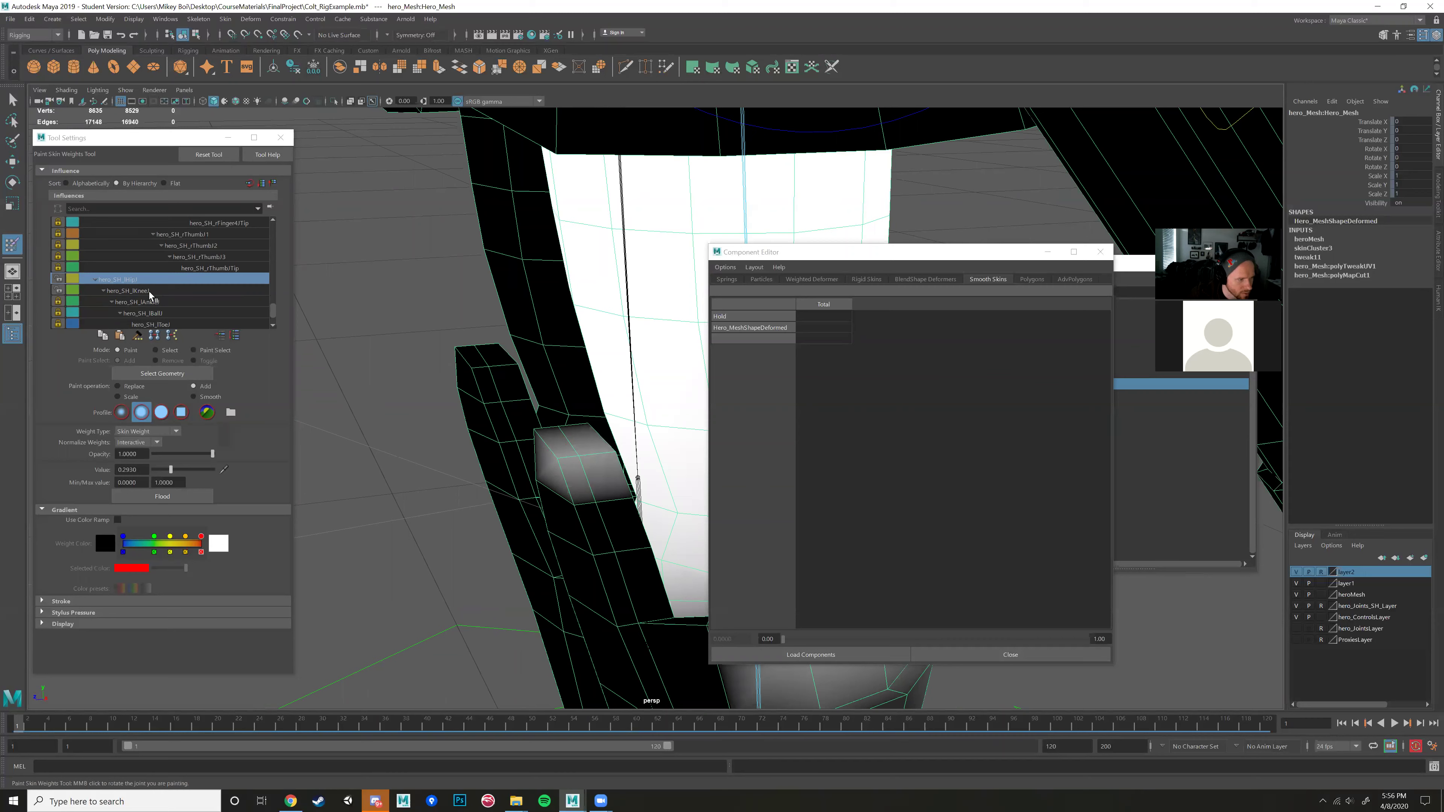
- Display the left knee influence's weights on the mesh and go to frame 12
click(128, 291)
alt+right_drag(378, 374, 485, 480)
drag(46, 730, 133, 724)
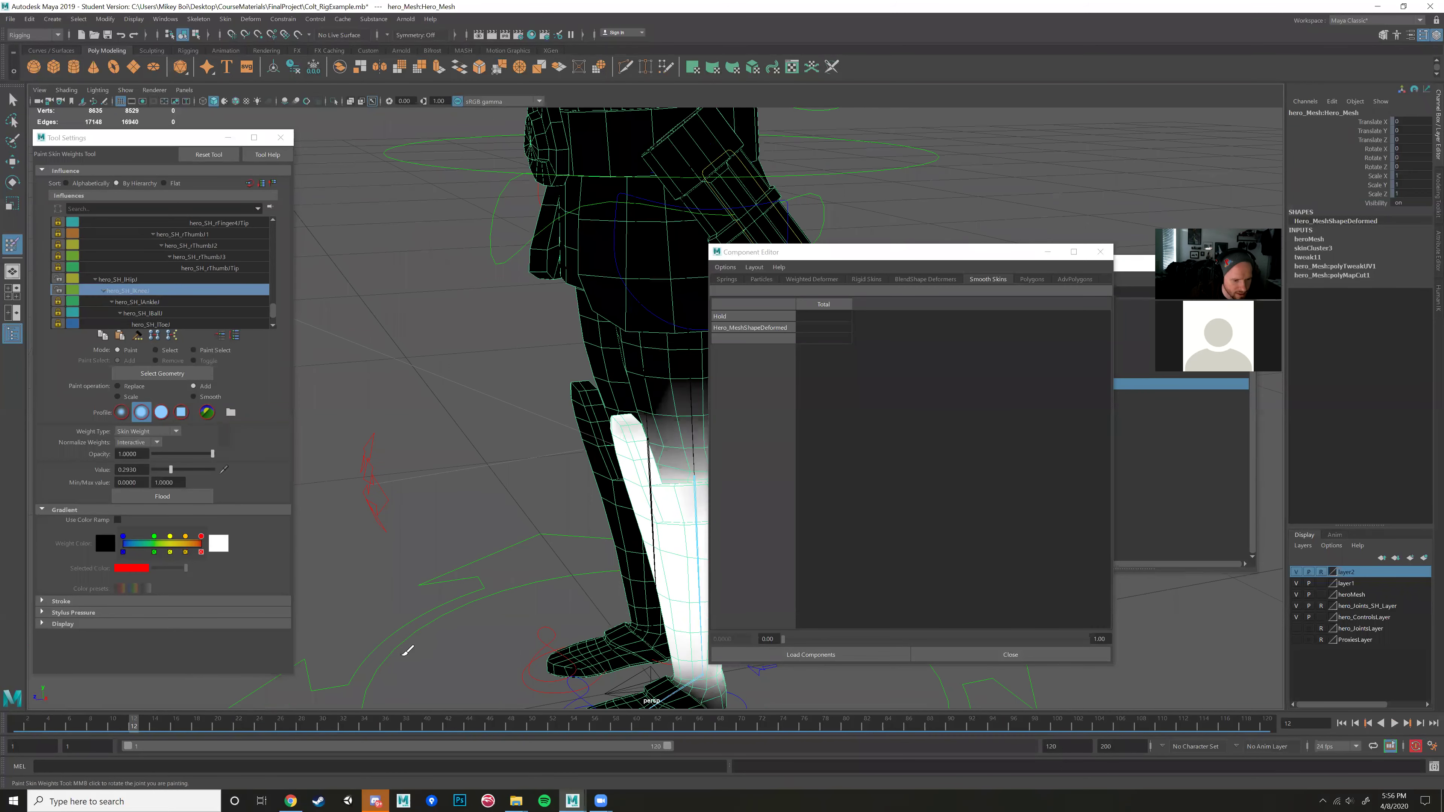
- Raise the left foot control with the Move tool to bend the leg and expose the knee guard's deformation
key(w)
scroll(629, 662, down, 3)
click(630, 665)
drag(619, 544, 577, 319)
alt+middle_drag(576, 318, 602, 403)
scroll(601, 401, up, 3)
- Copy the vertex weights from an undistorted vertex below the left knee guard's top edge
click(598, 398)
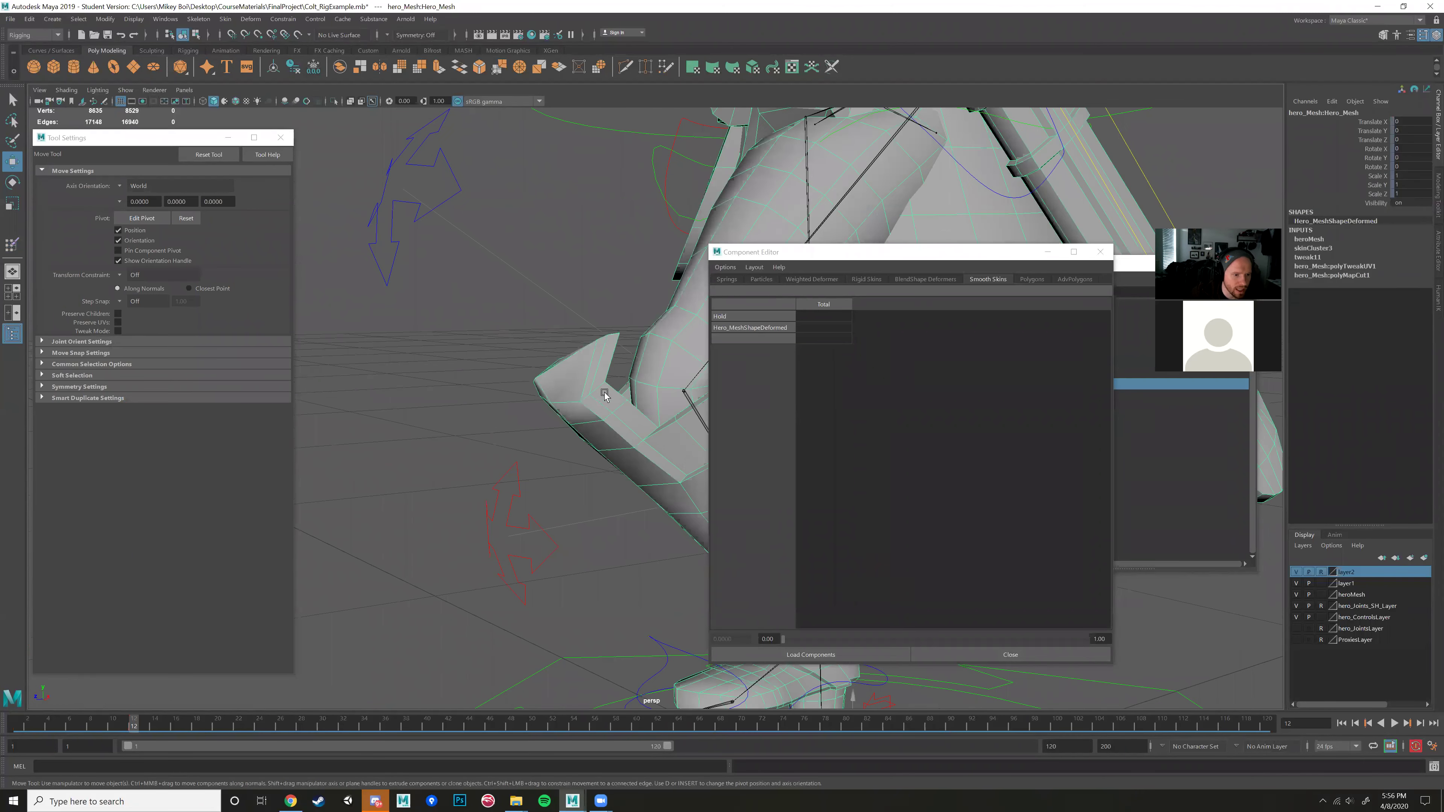
scroll(573, 369, up, 4)
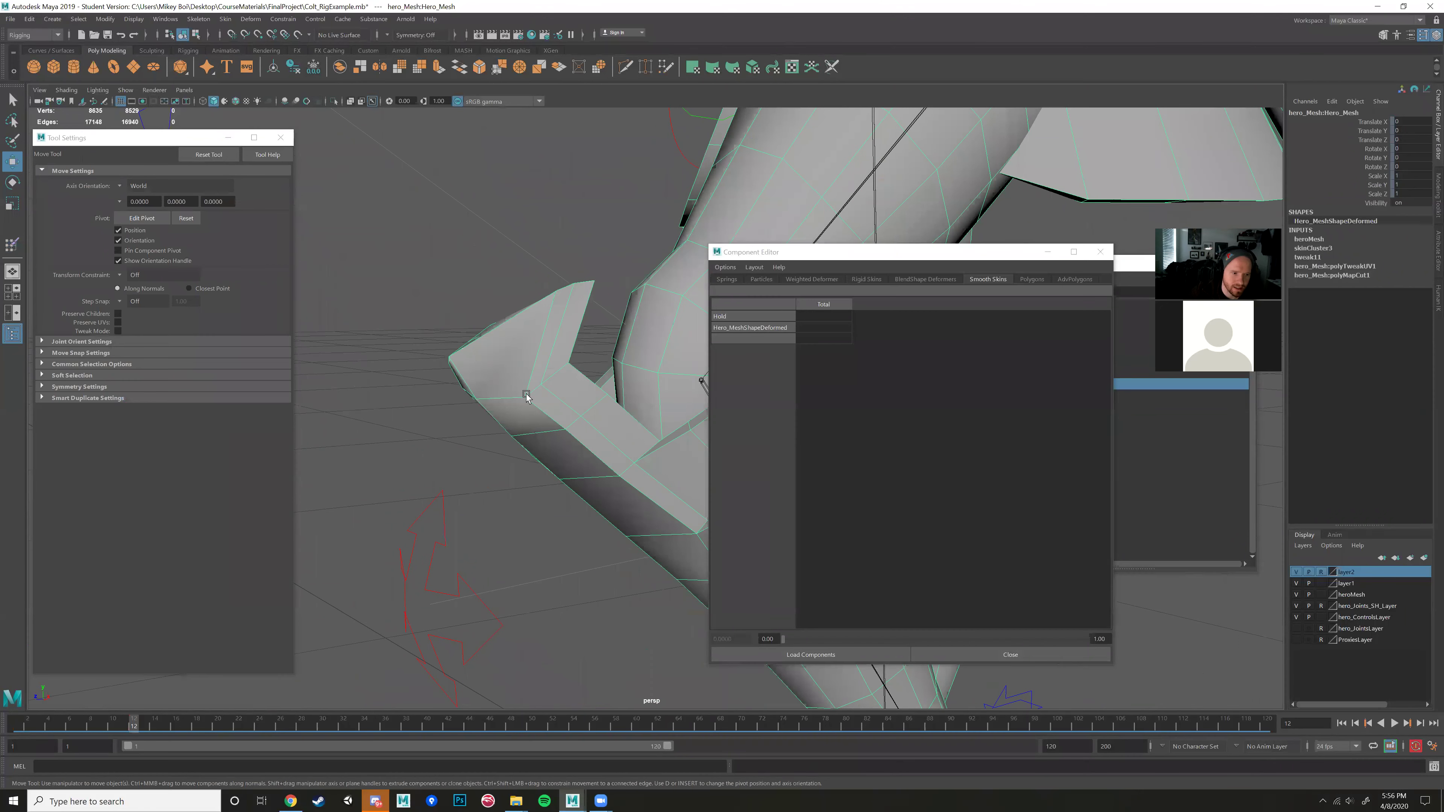
right_drag(528, 402, 494, 393)
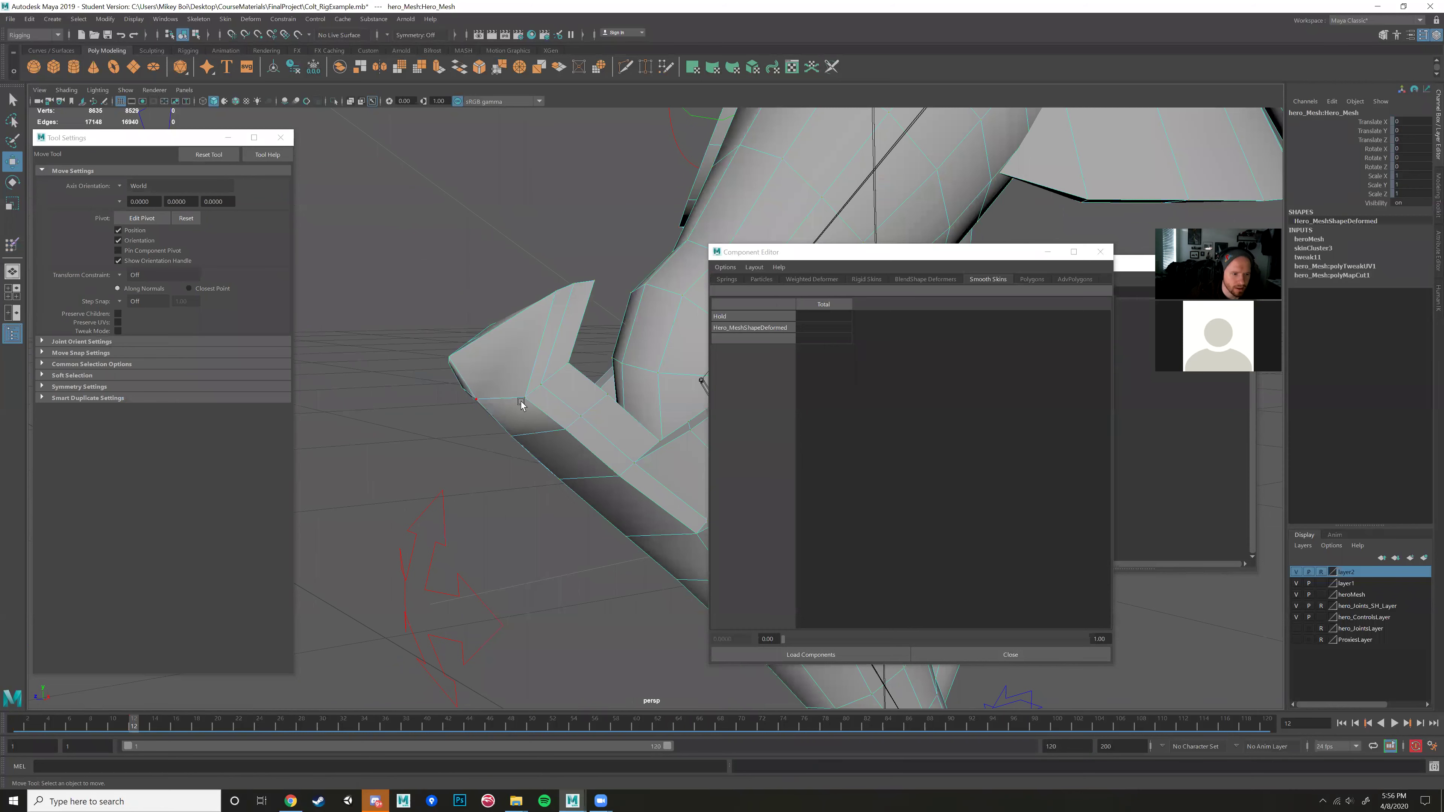
click(526, 396)
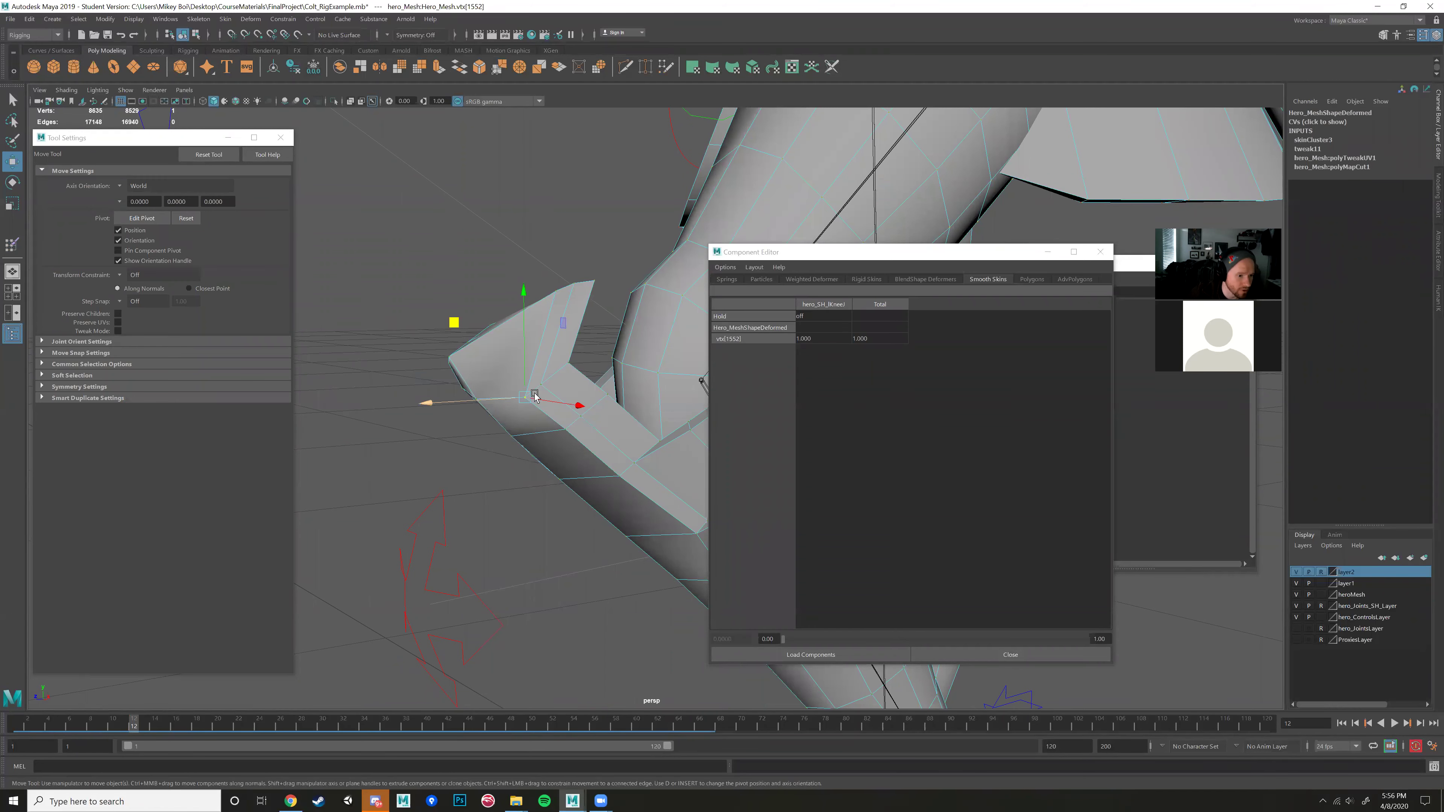
click(227, 18)
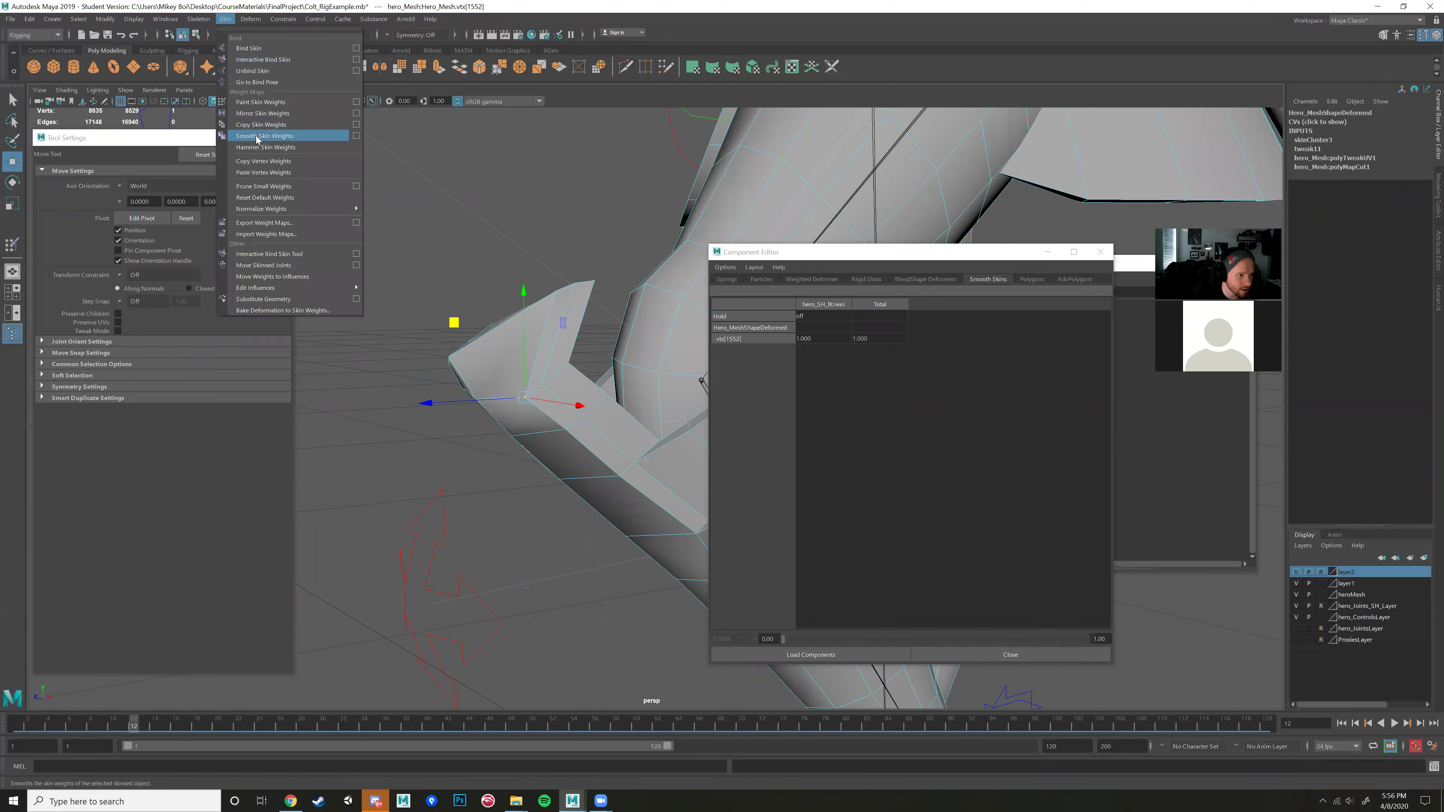
click(262, 162)
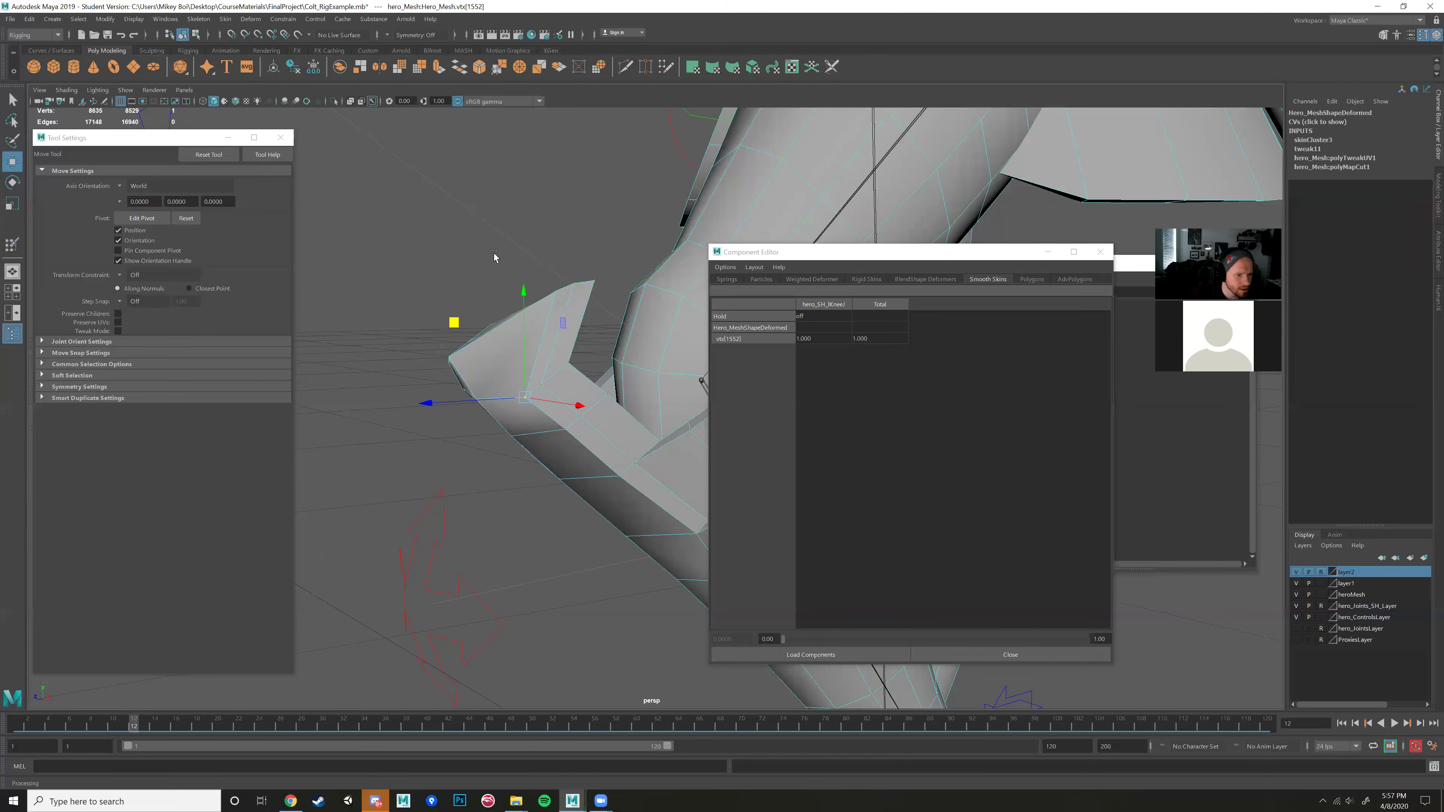
- Paste the copied vertex weights onto the stretched vertex at the top of the left knee guard
click(555, 290)
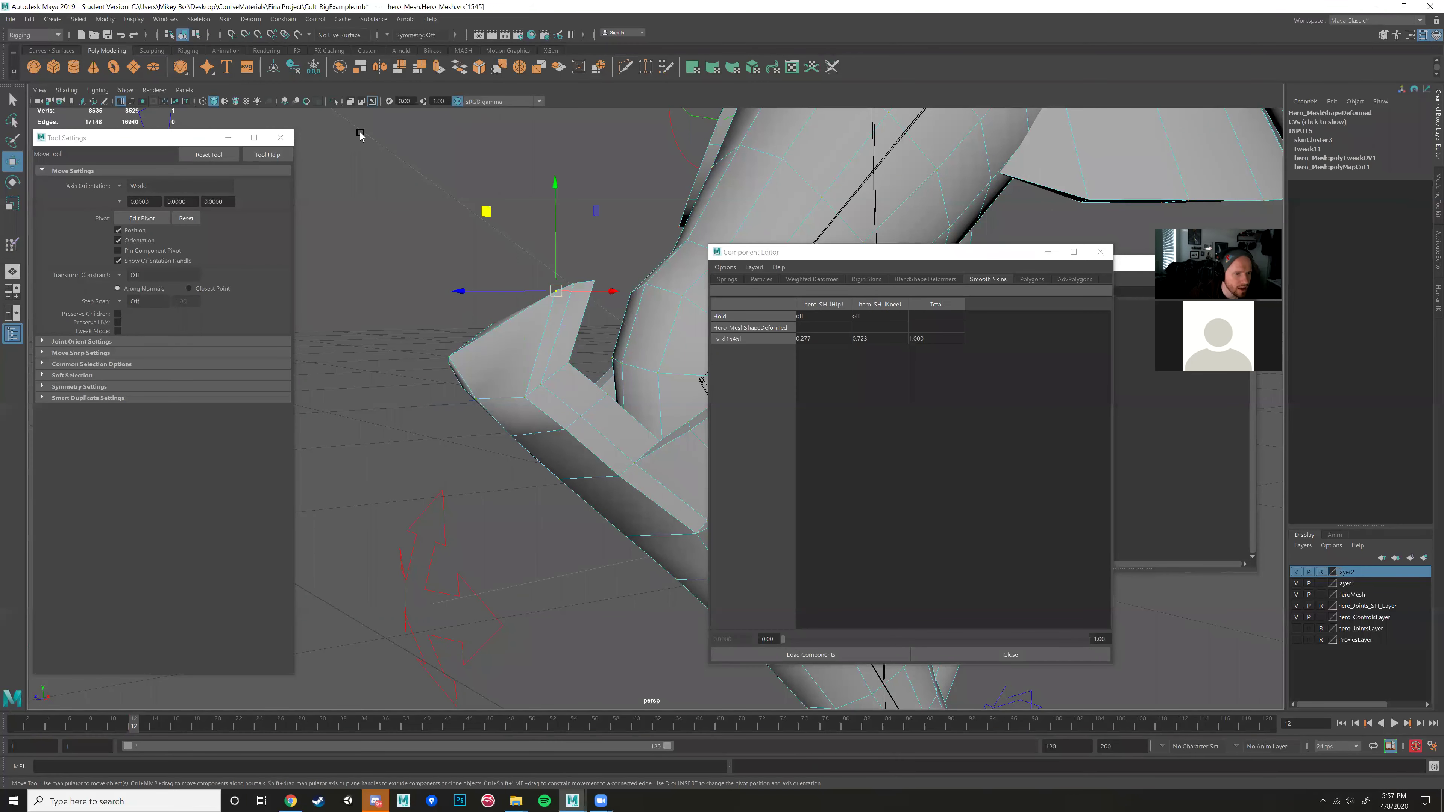
click(227, 21)
click(268, 173)
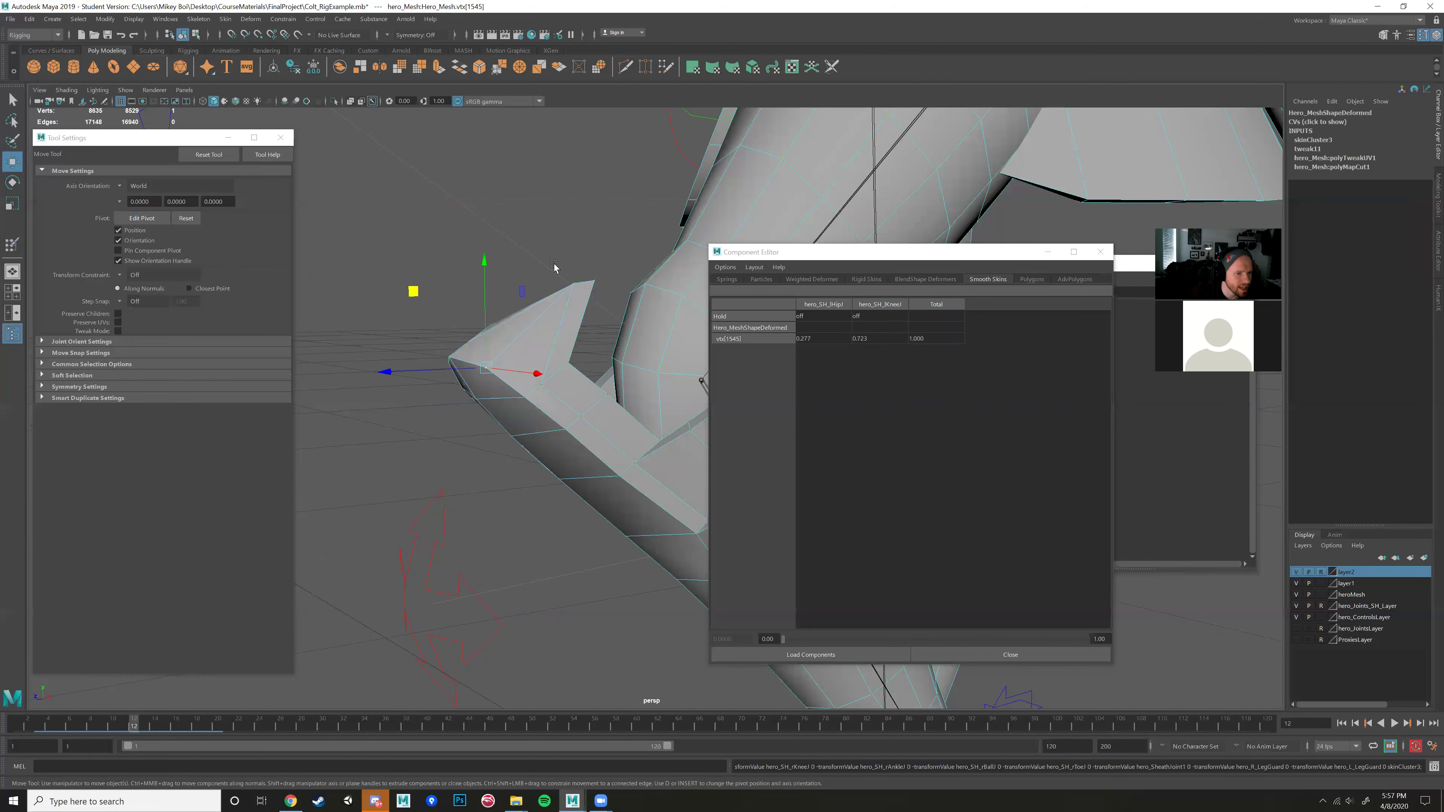
- Paste the copied vertex weights onto the two remaining stretched vertices at the left knee guard's tip
drag(551, 256, 605, 290)
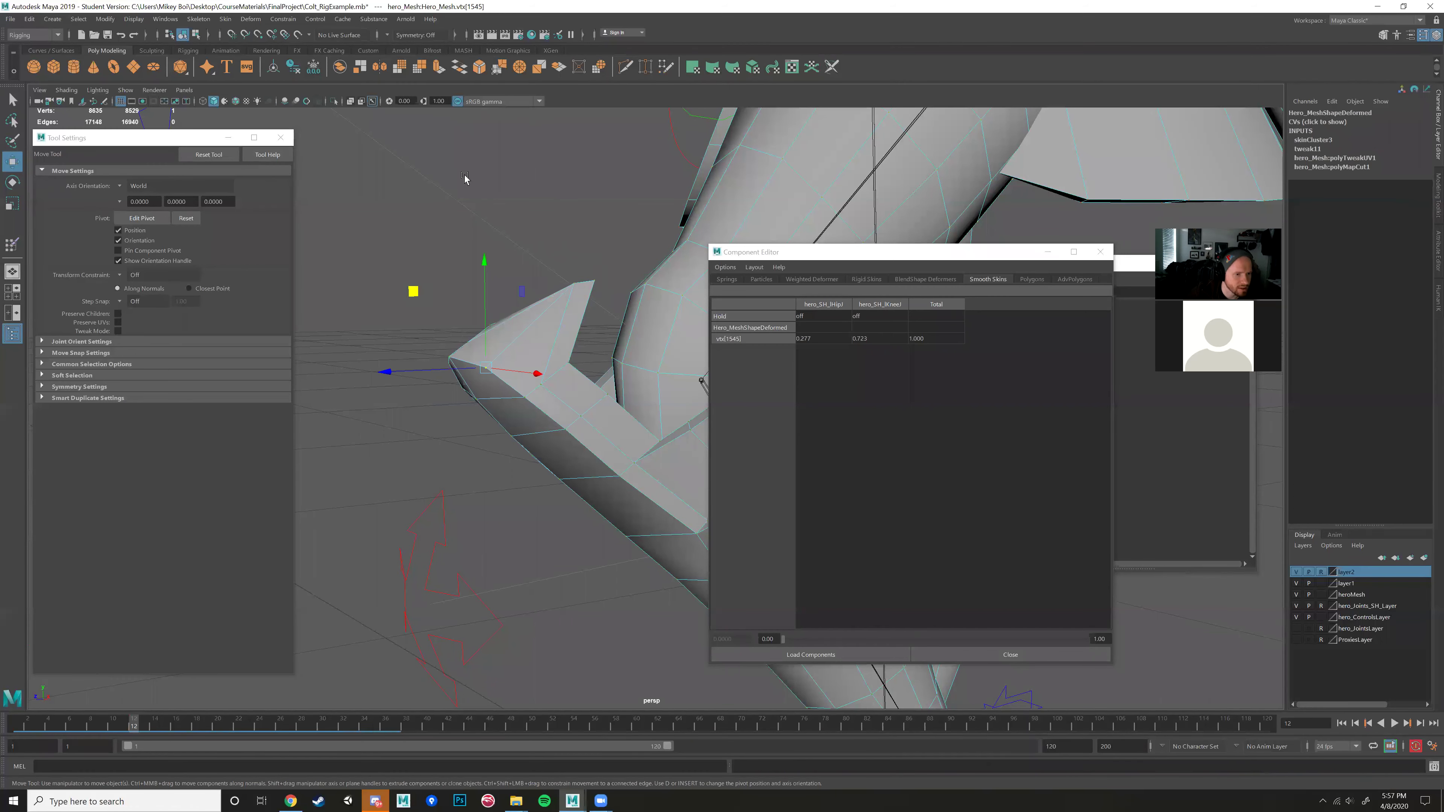
click(226, 20)
click(300, 173)
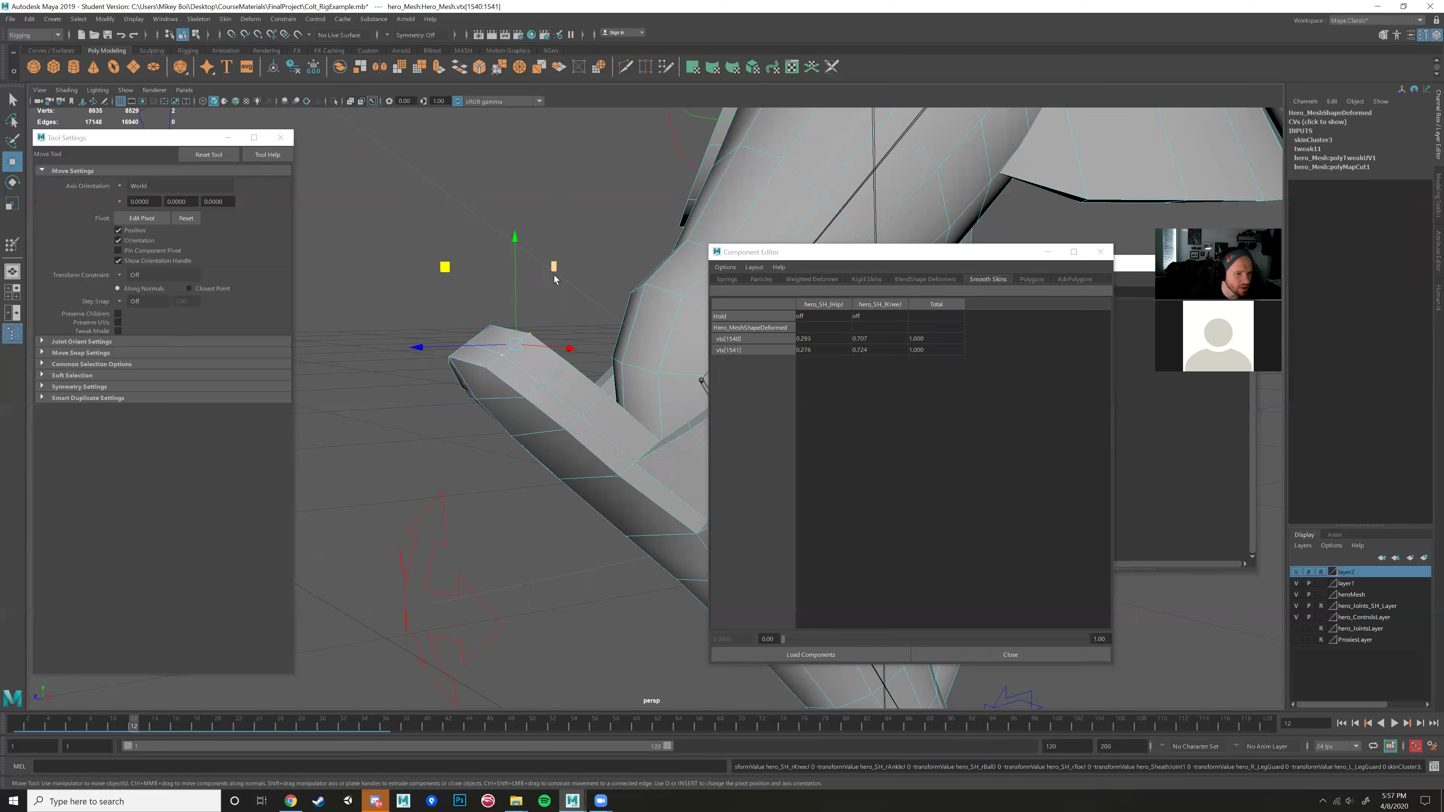
- Inspect the skin weights of a neighboring vertex on the repaired left knee guard and clear the selection
alt+drag(554, 279, 492, 358)
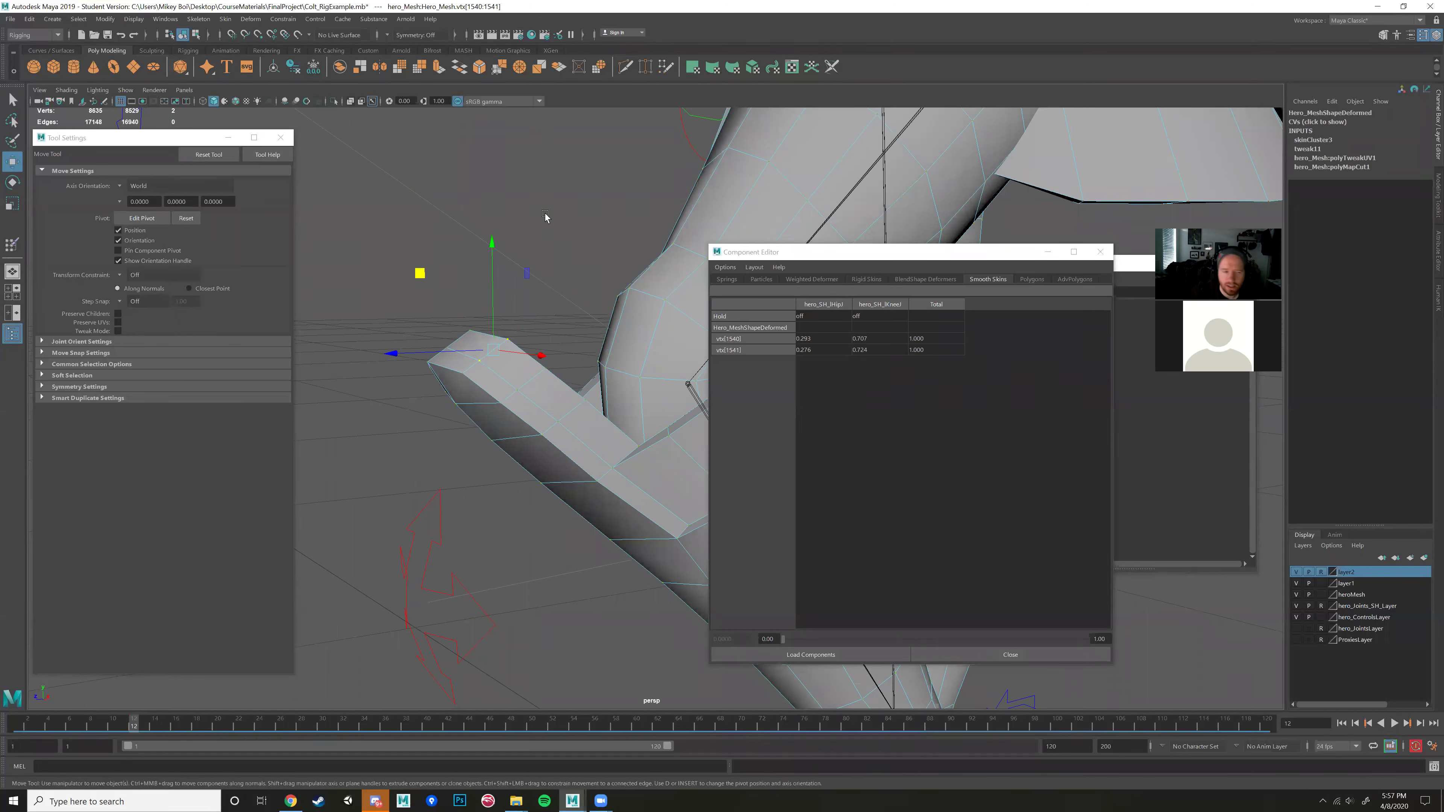
click(227, 21)
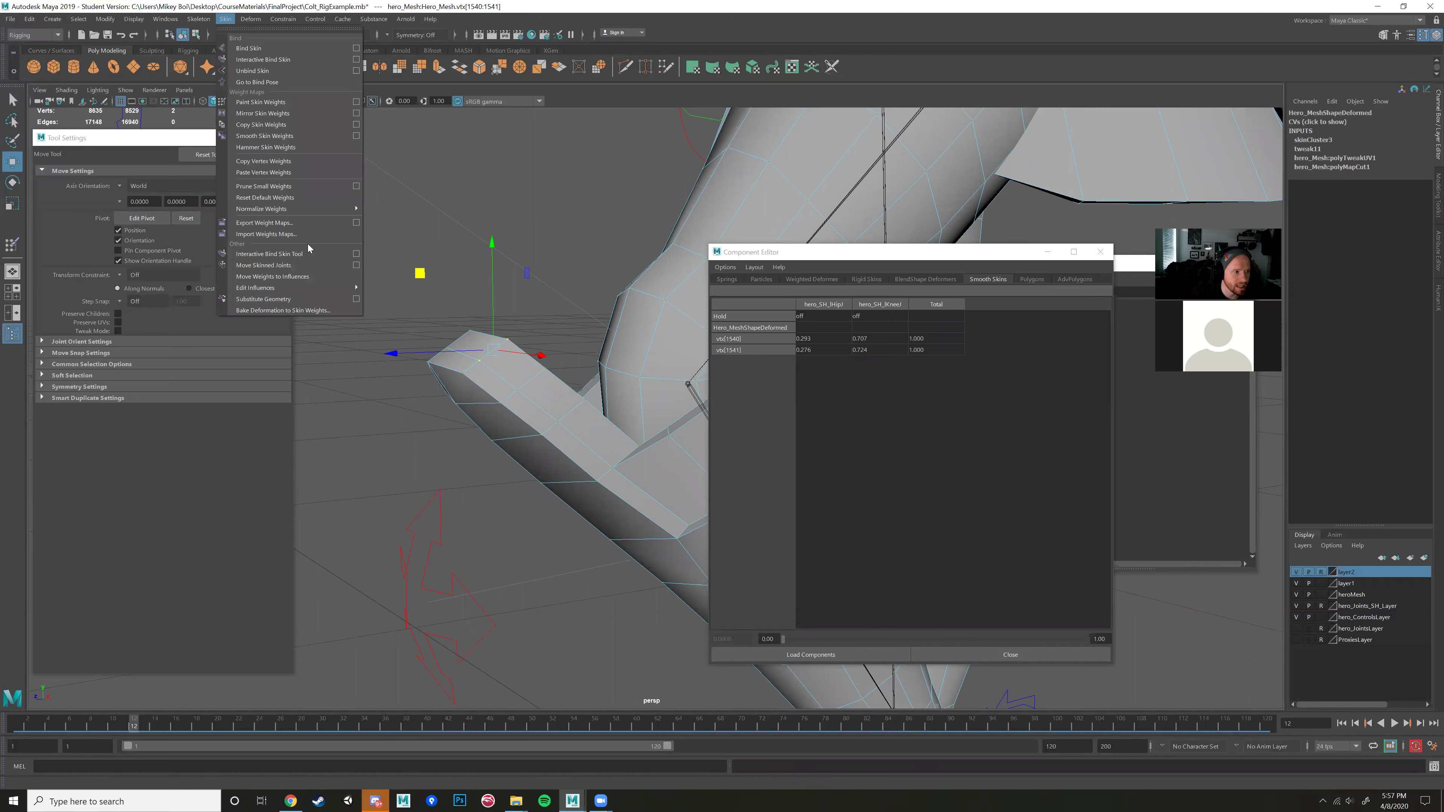
click(522, 395)
click(516, 390)
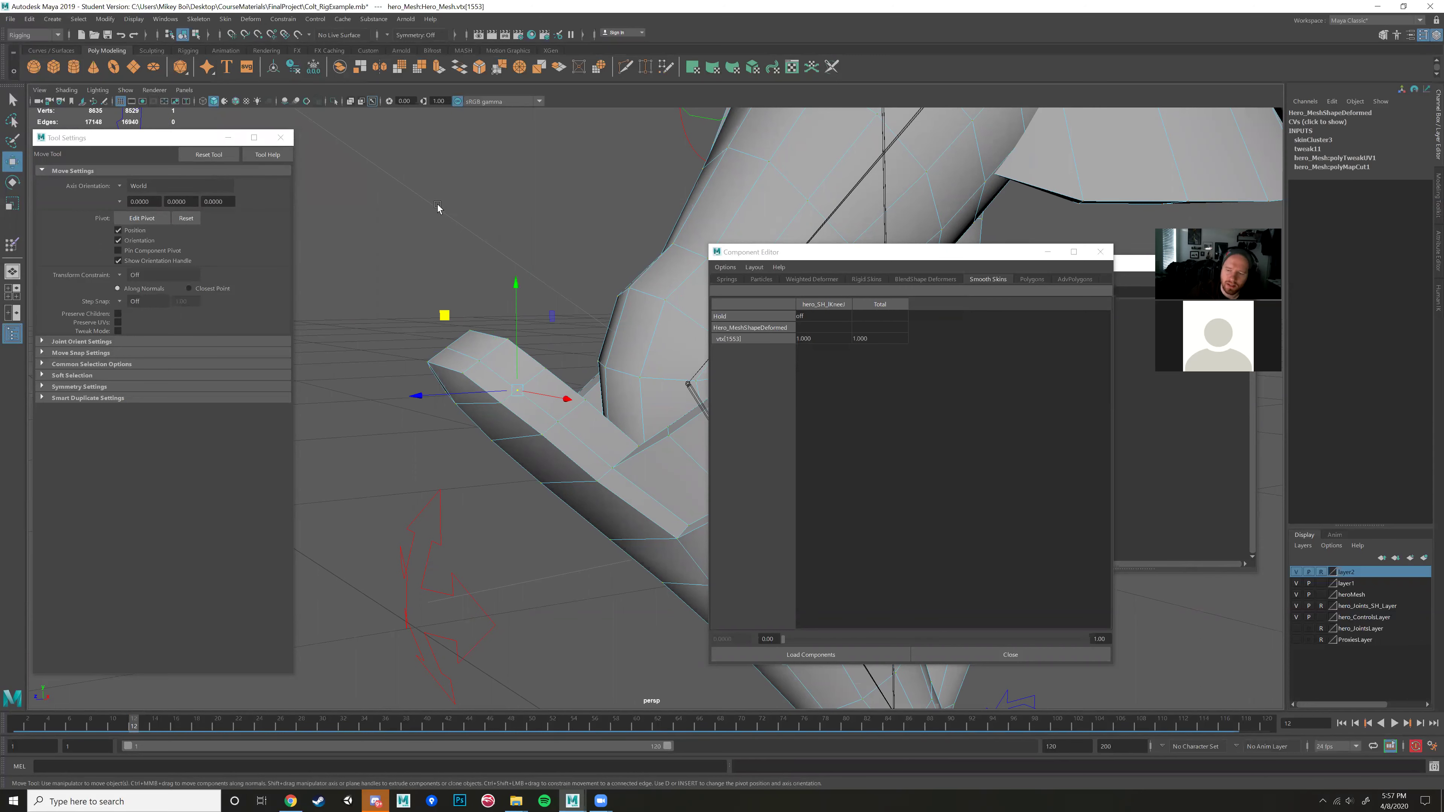
click(434, 193)
scroll(452, 193, down, 5)
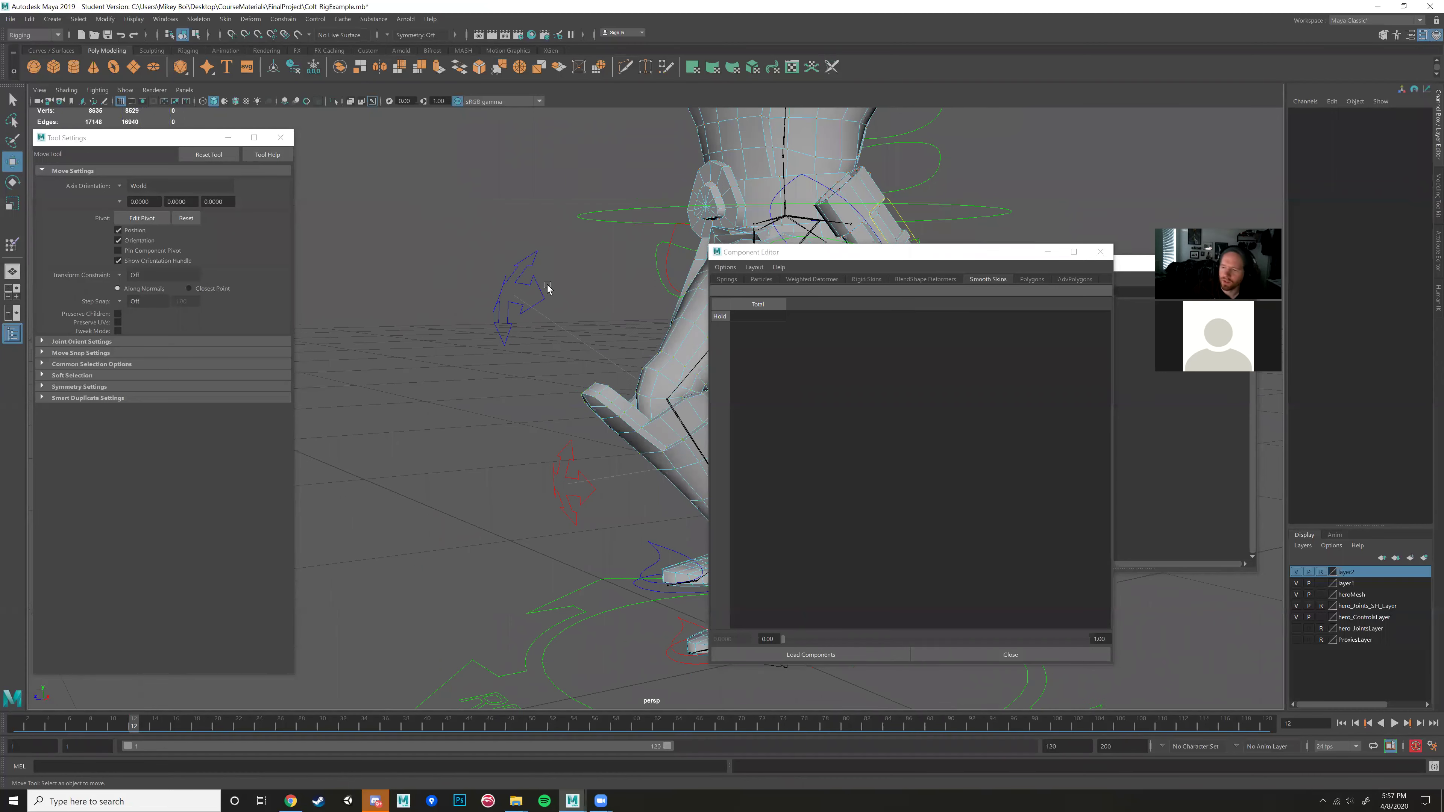
scroll(511, 290, up, 10)
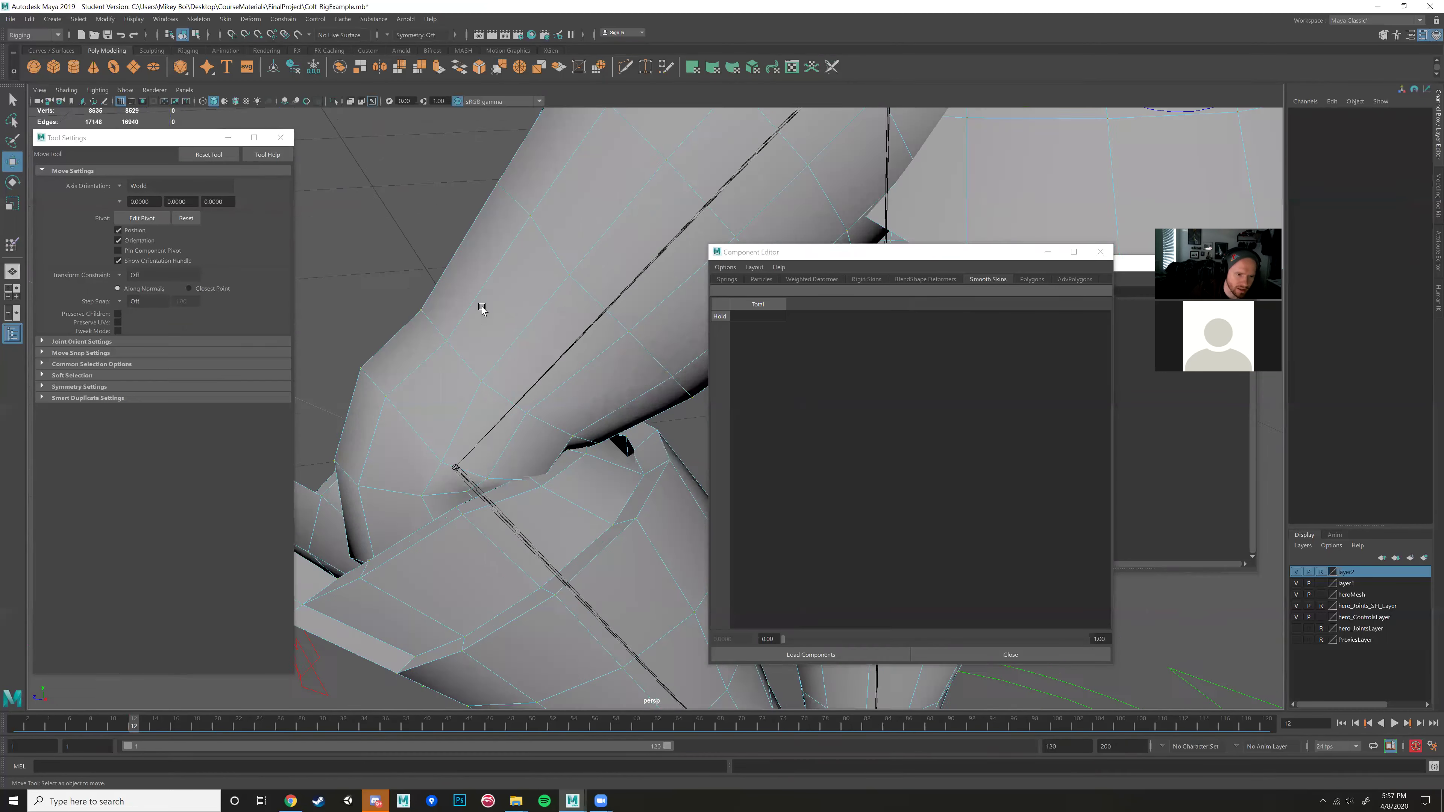
scroll(481, 306, down, 5)
alt+drag(483, 306, 432, 369)
click(225, 20)
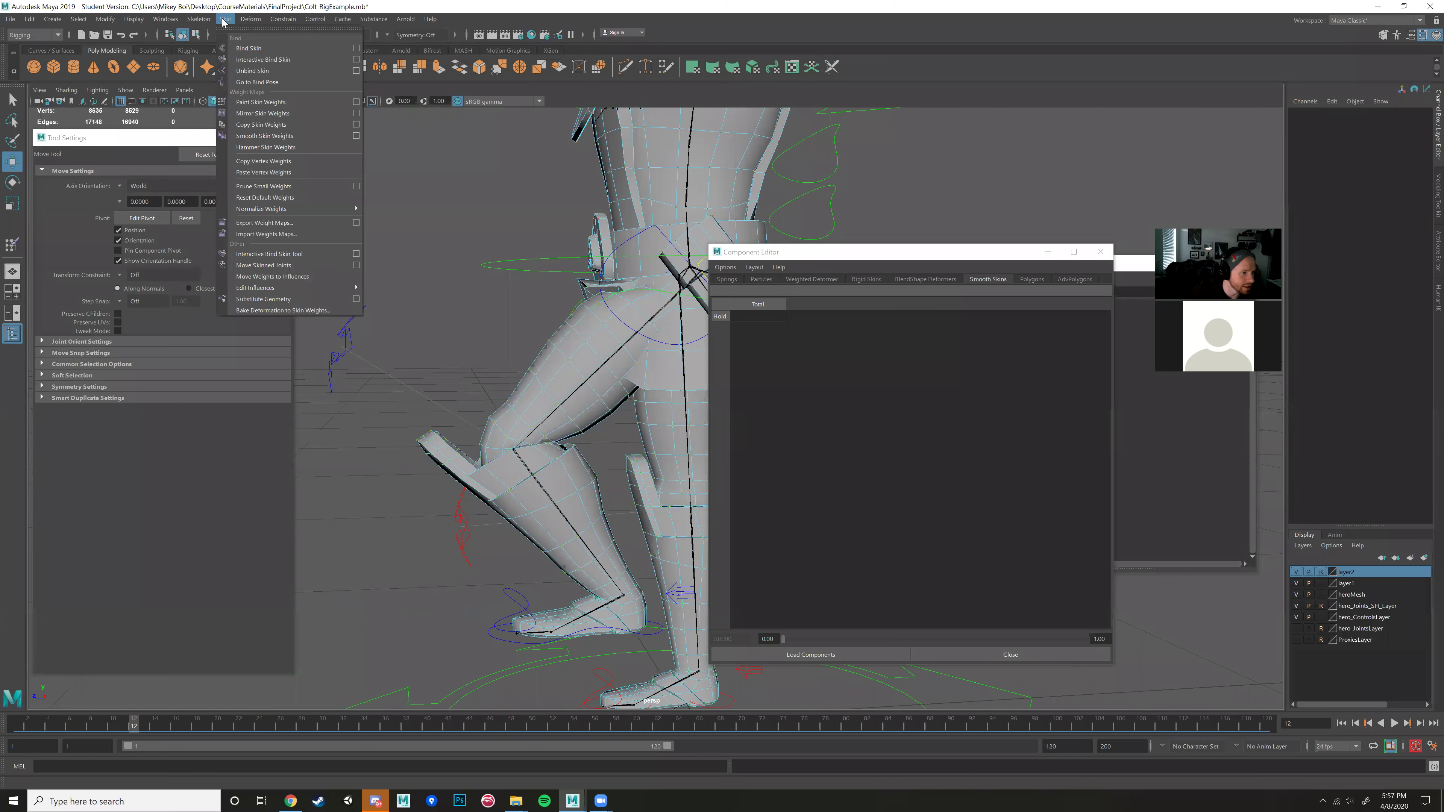
click(484, 323)
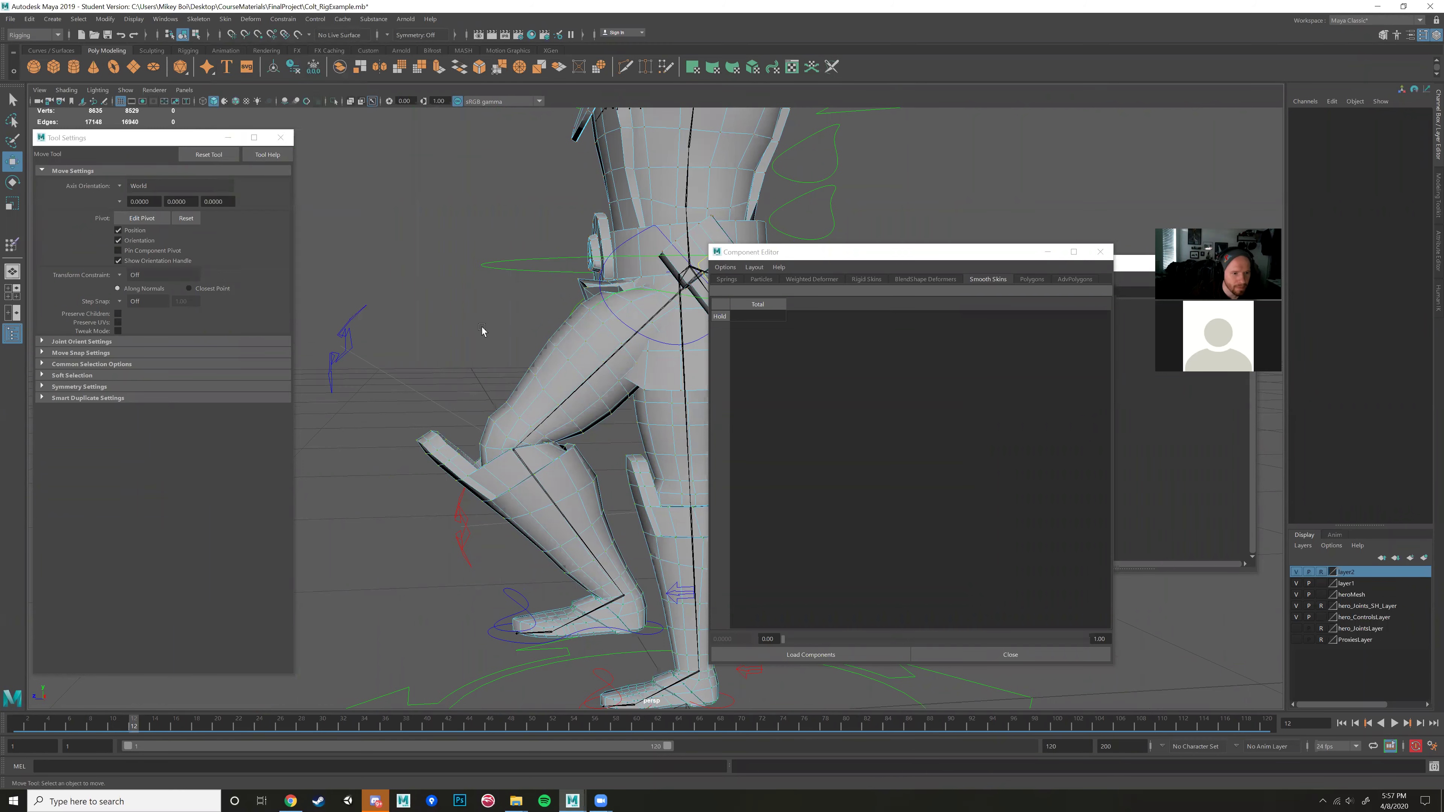
- Activate the Paint Skin Weights tool on the hero mesh's left knee influence and choose the Add paint operation
alt+drag(484, 327, 493, 321)
mouse_move(574, 340)
right_down()
mouse_move(625, 322)
mouse_move(500, 319)
mouse_move(509, 300)
right_up()
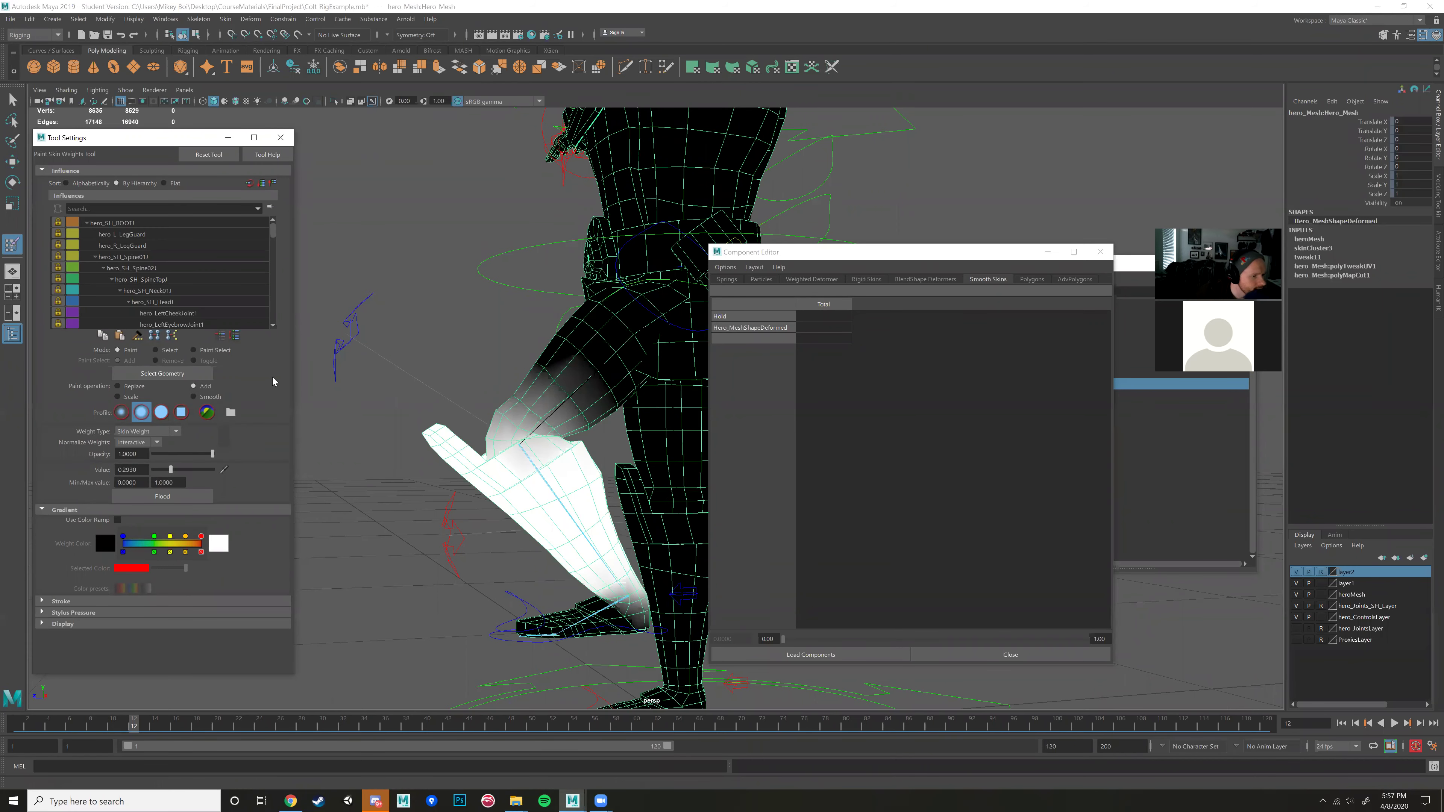
click(194, 396)
click(136, 389)
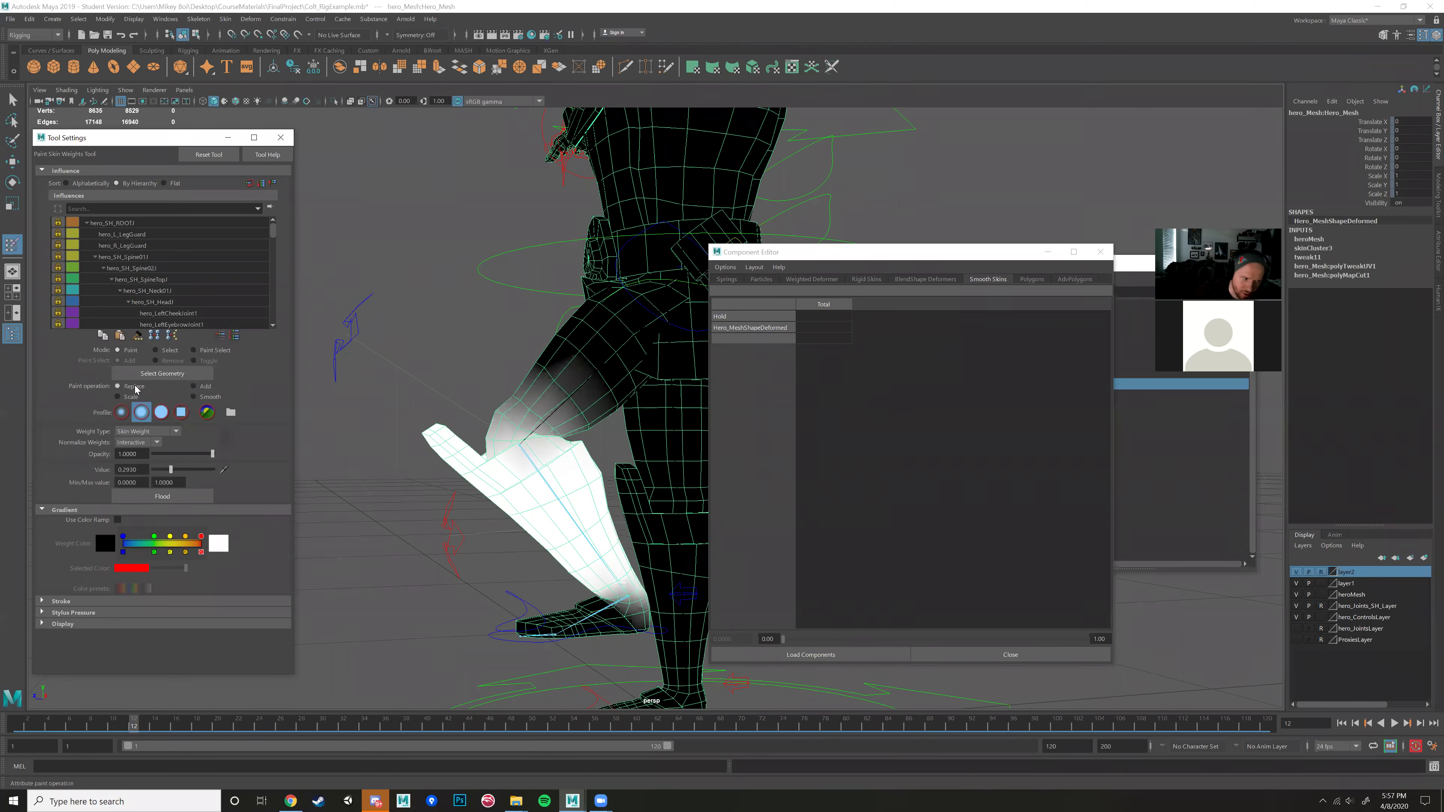
click(197, 396)
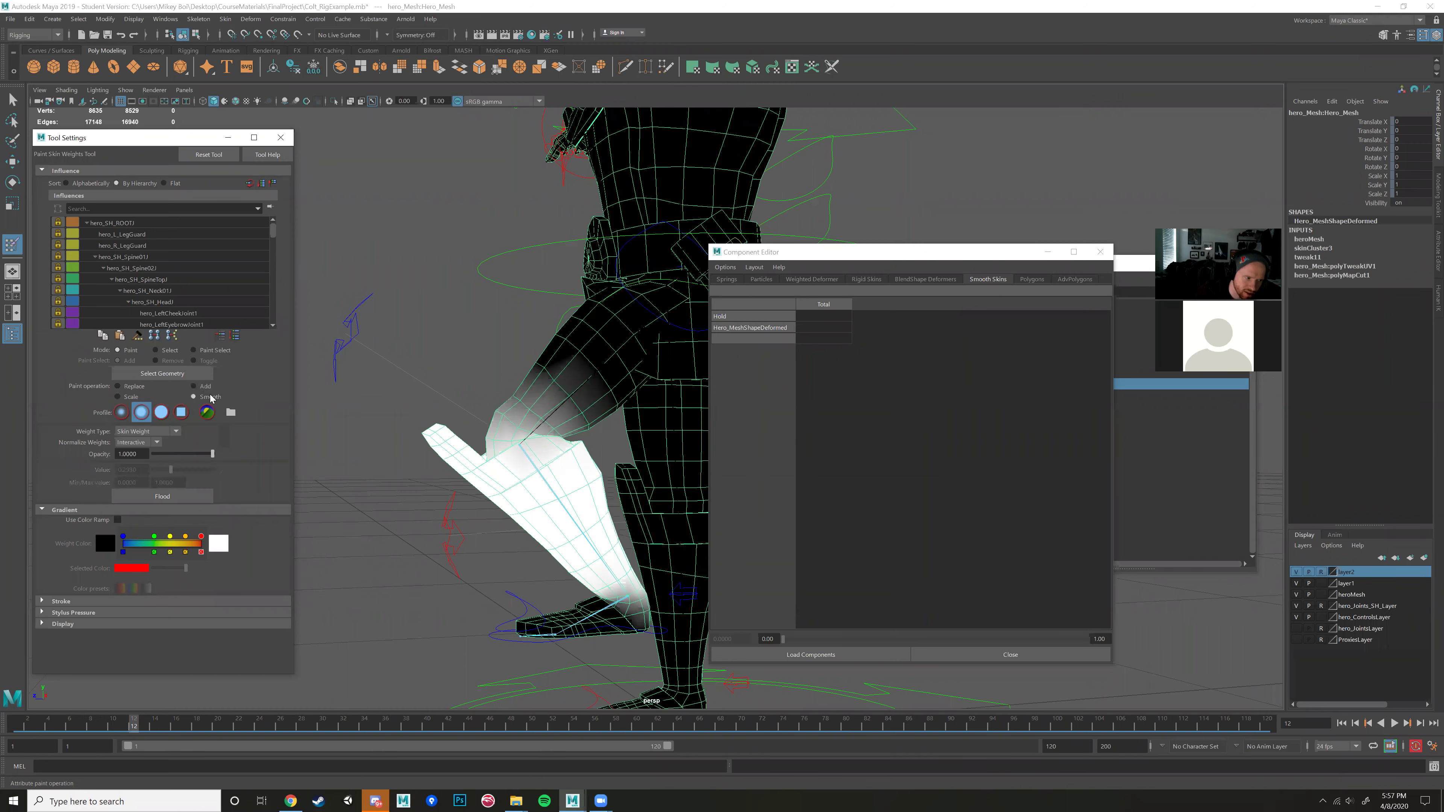
click(206, 387)
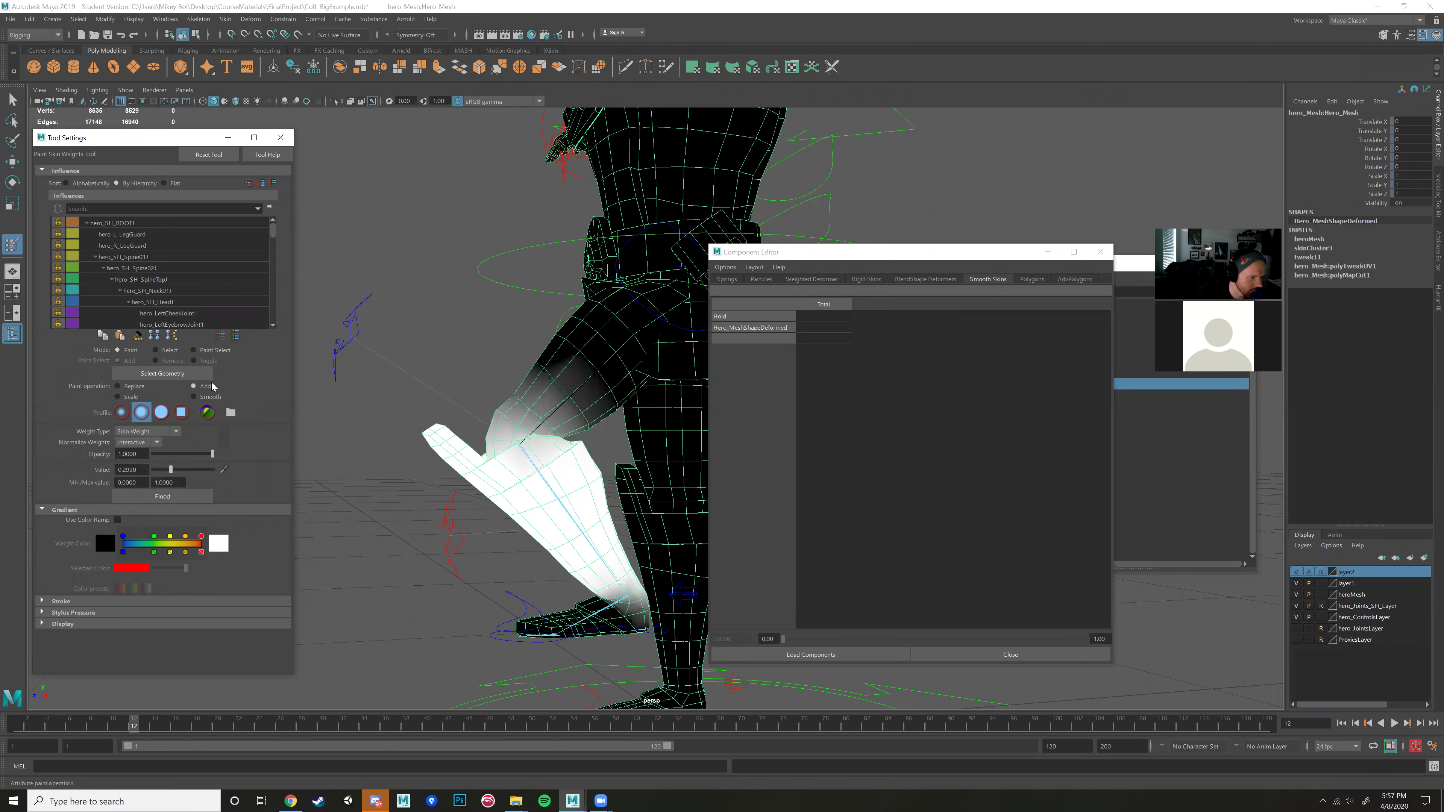
- Lock the weights of every influence except the left knee and left hip joints by inverting the influence selection
click(220, 336)
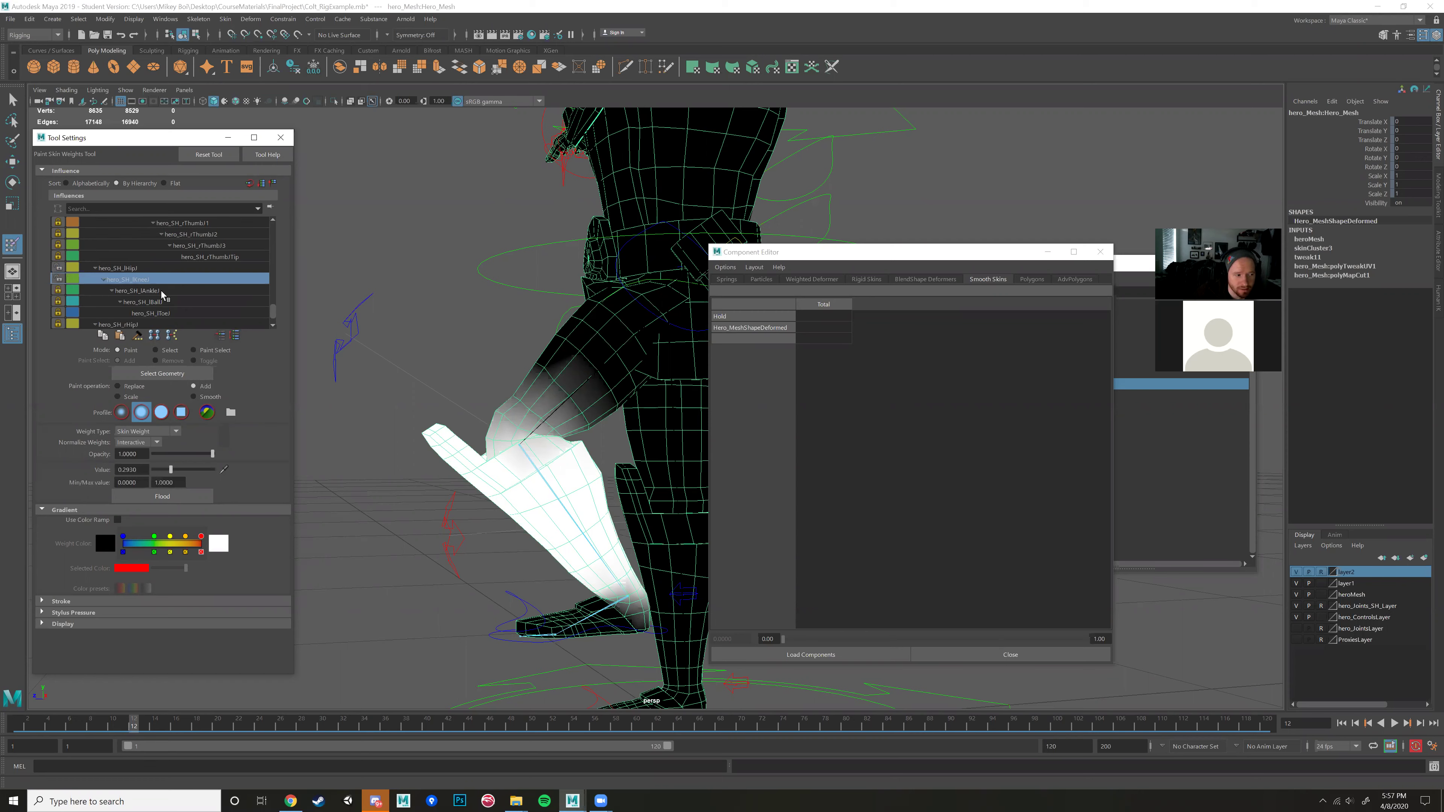
click(234, 336)
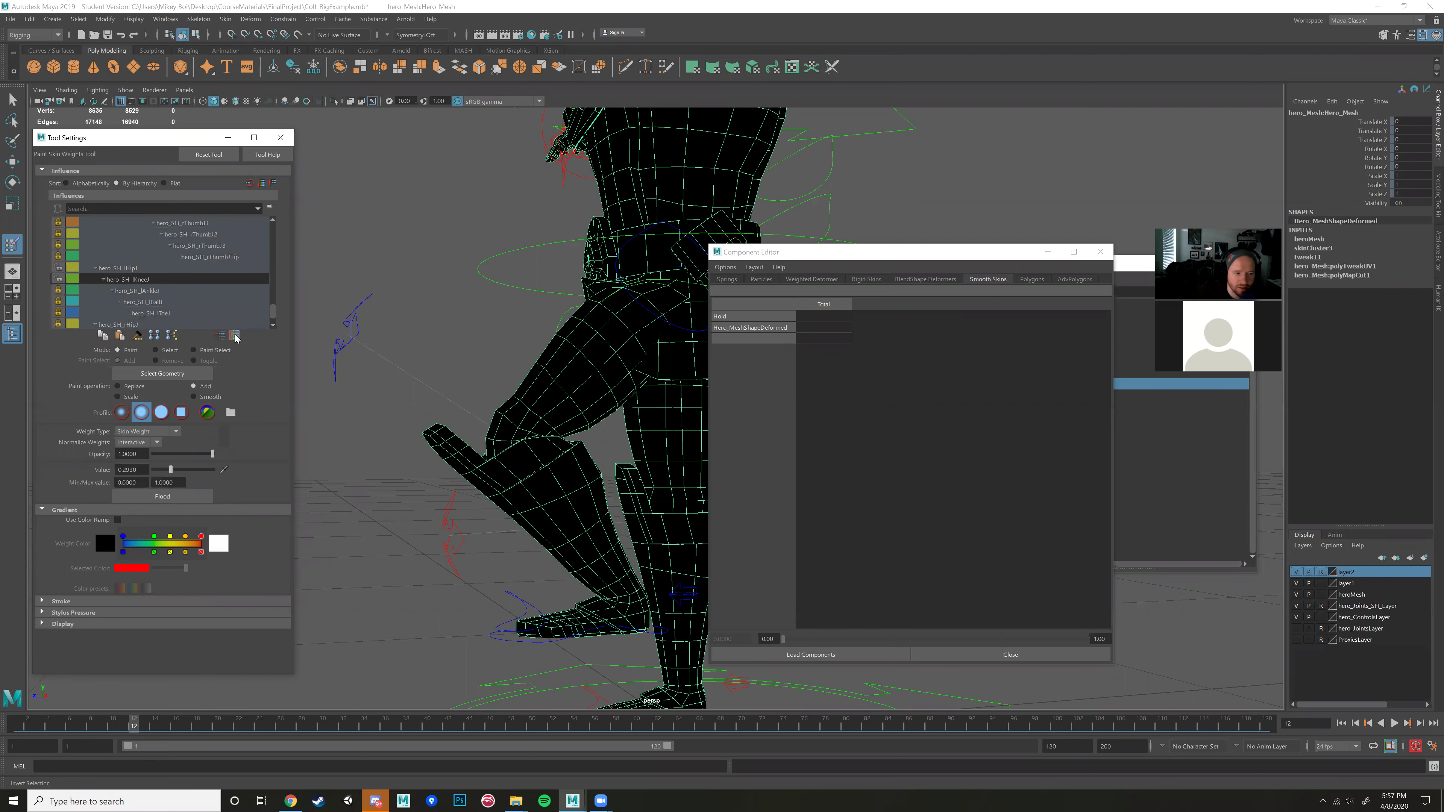
click(60, 291)
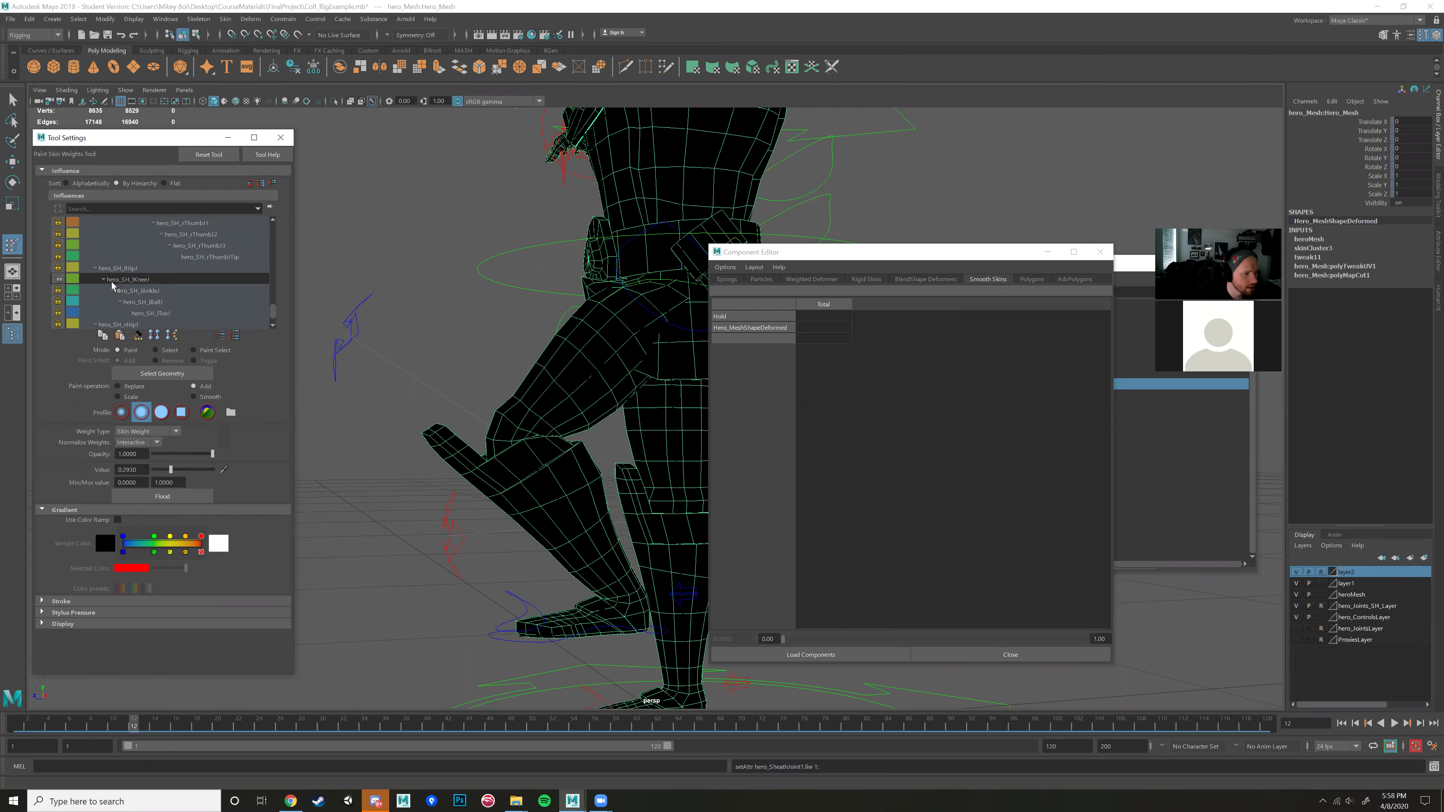
click(125, 279)
click(124, 270)
click(59, 268)
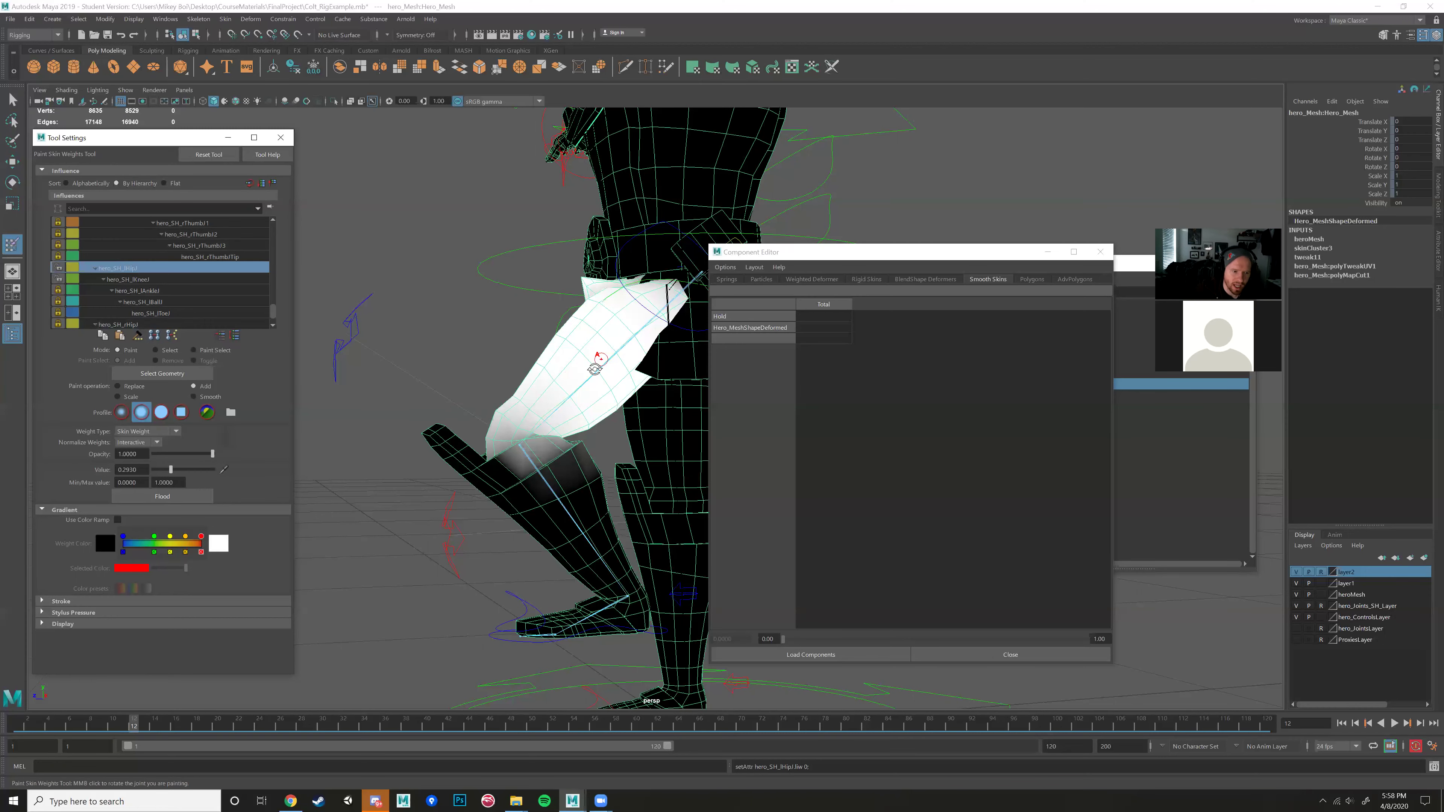
- Compare the left hip, knee and ankle weight maps on the bent leg and make the left knee the active influence
alt+drag(596, 367, 604, 372)
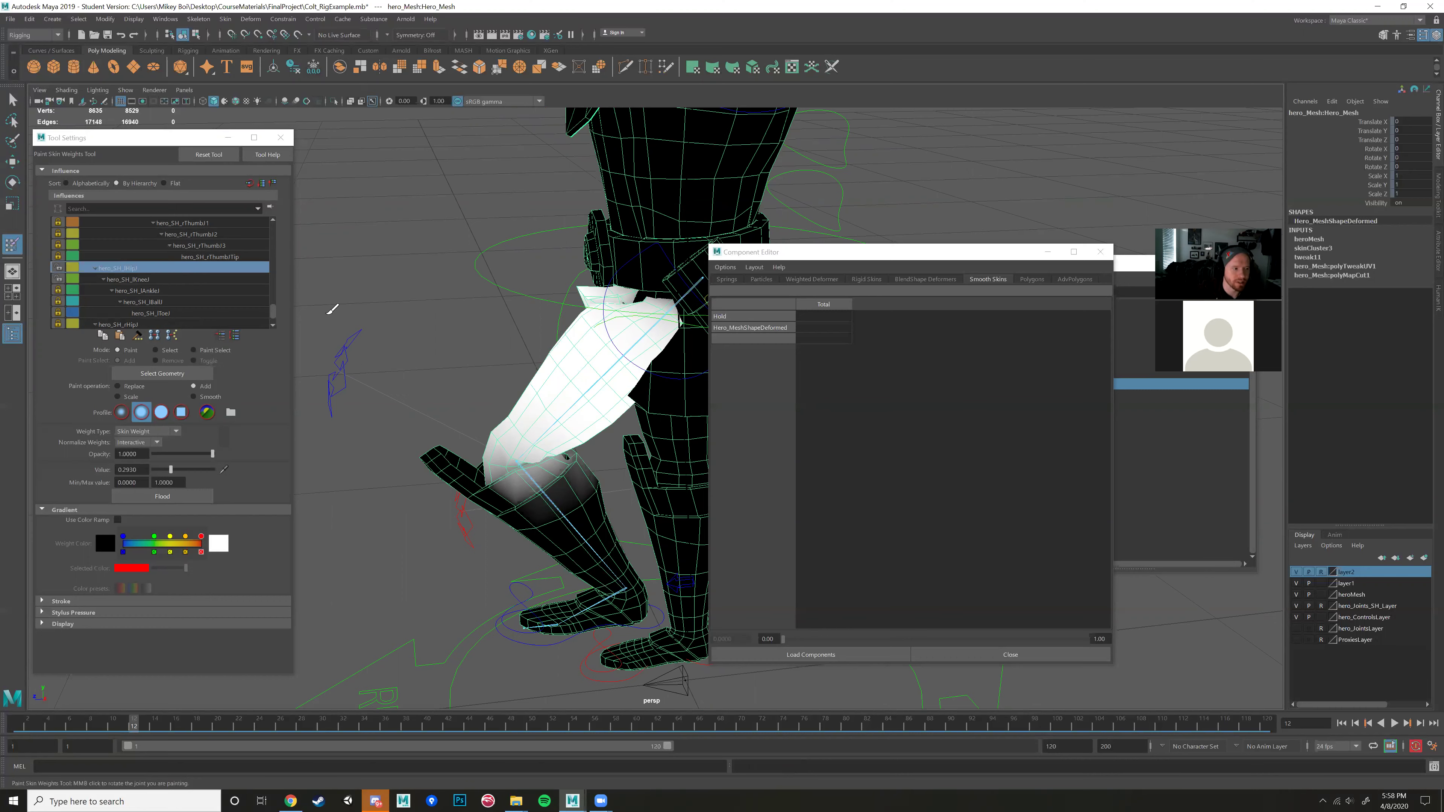
click(132, 279)
click(126, 267)
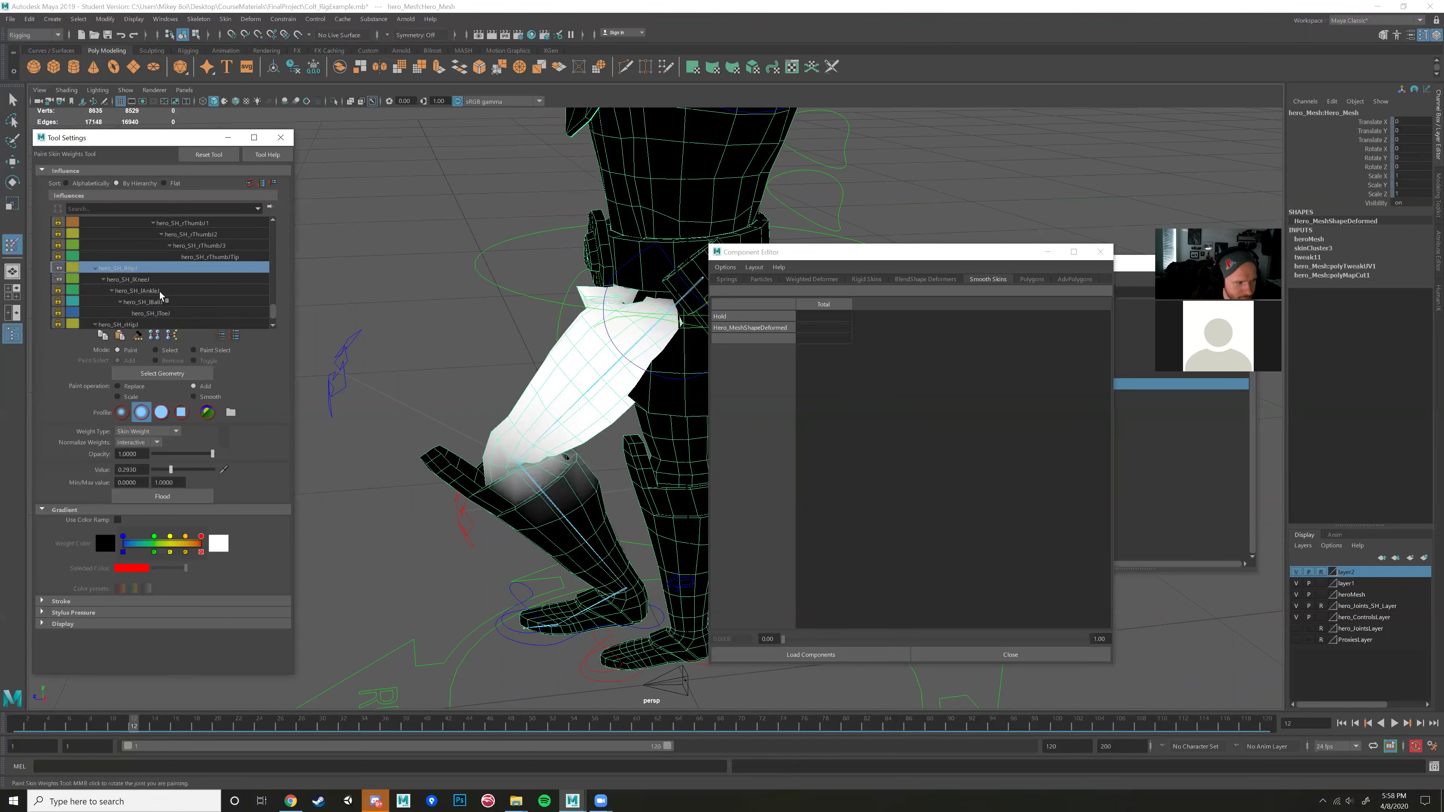
click(159, 290)
click(137, 280)
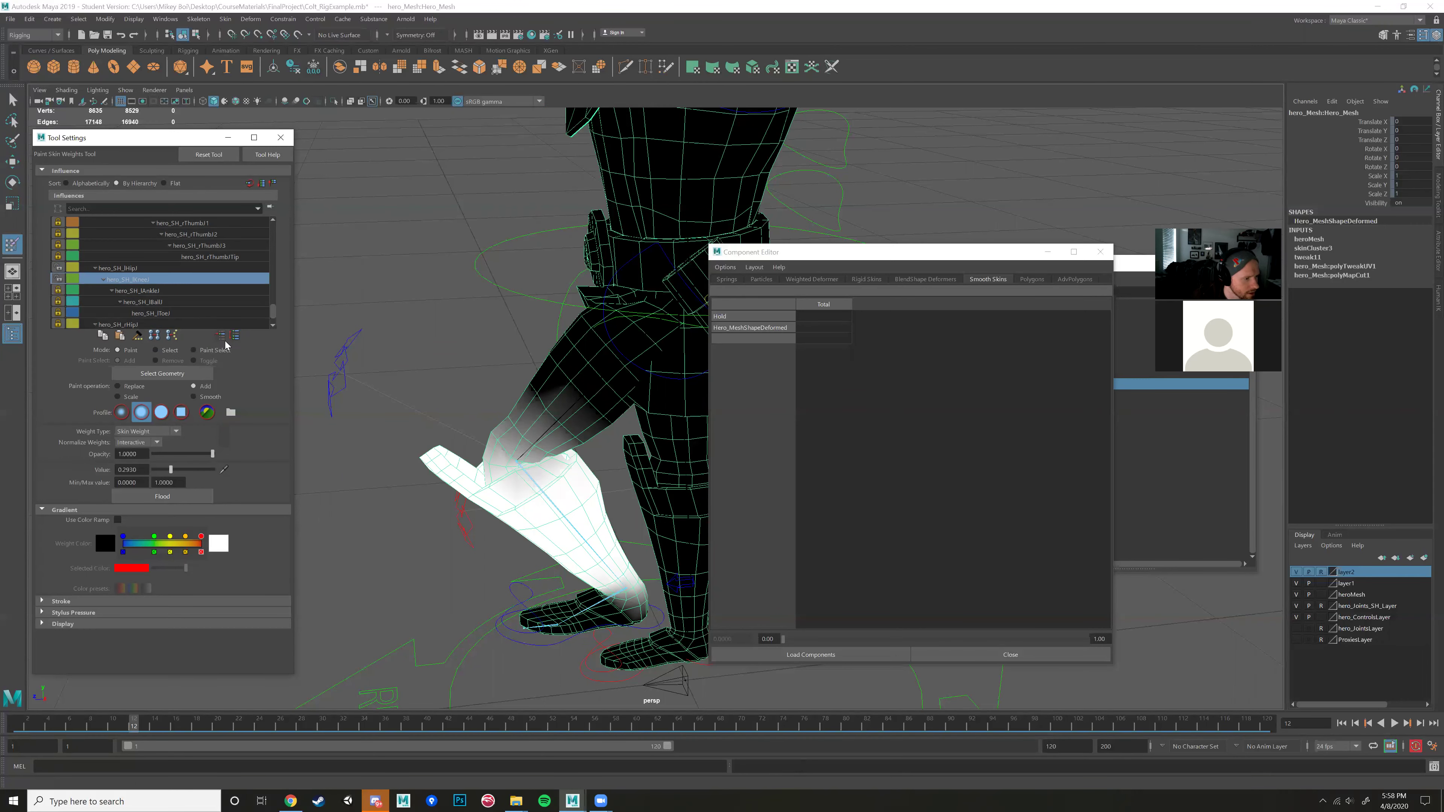
- Undo a switch to the tool's Select mode and adjust the weight brush's size over the left knee
click(162, 351)
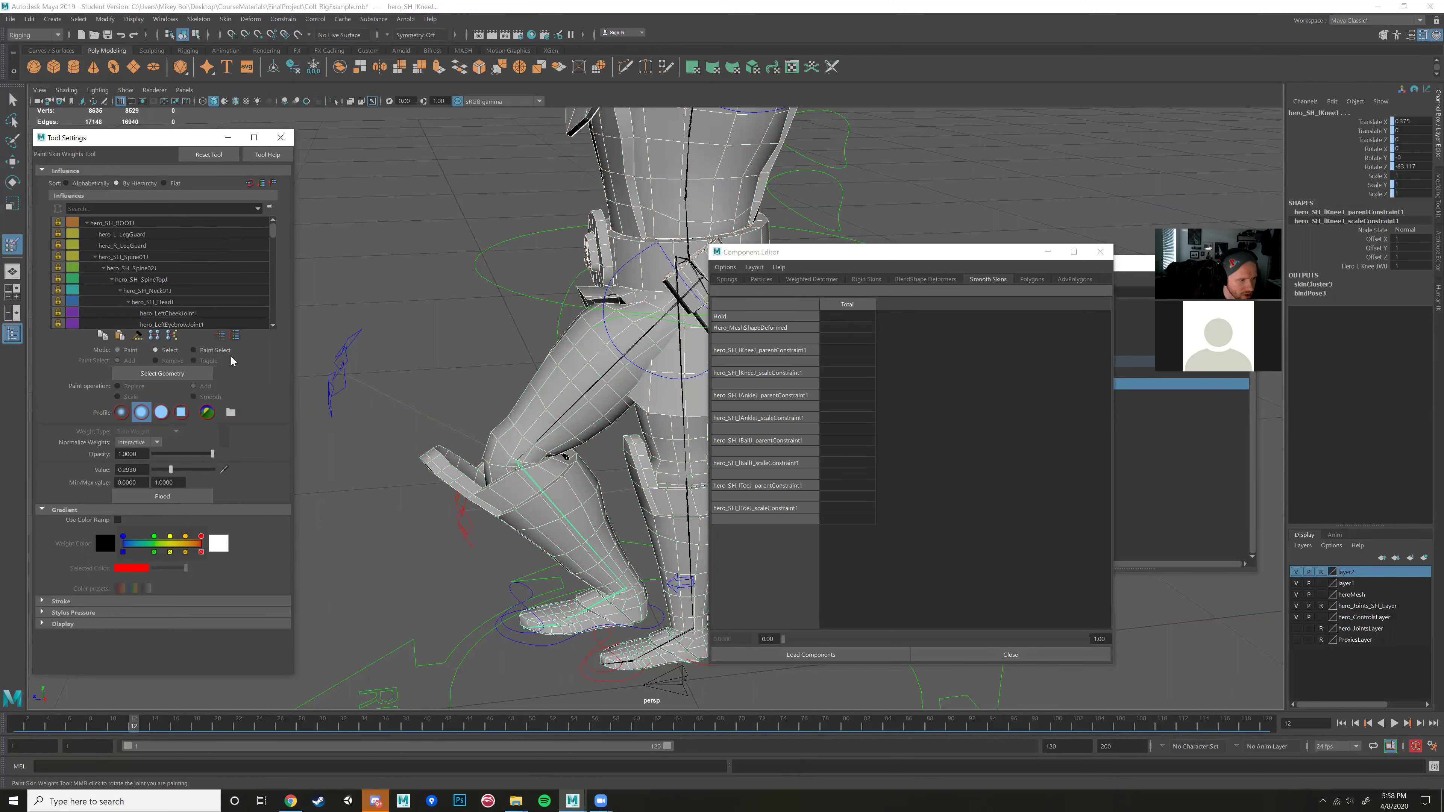
key(ctrl+z)
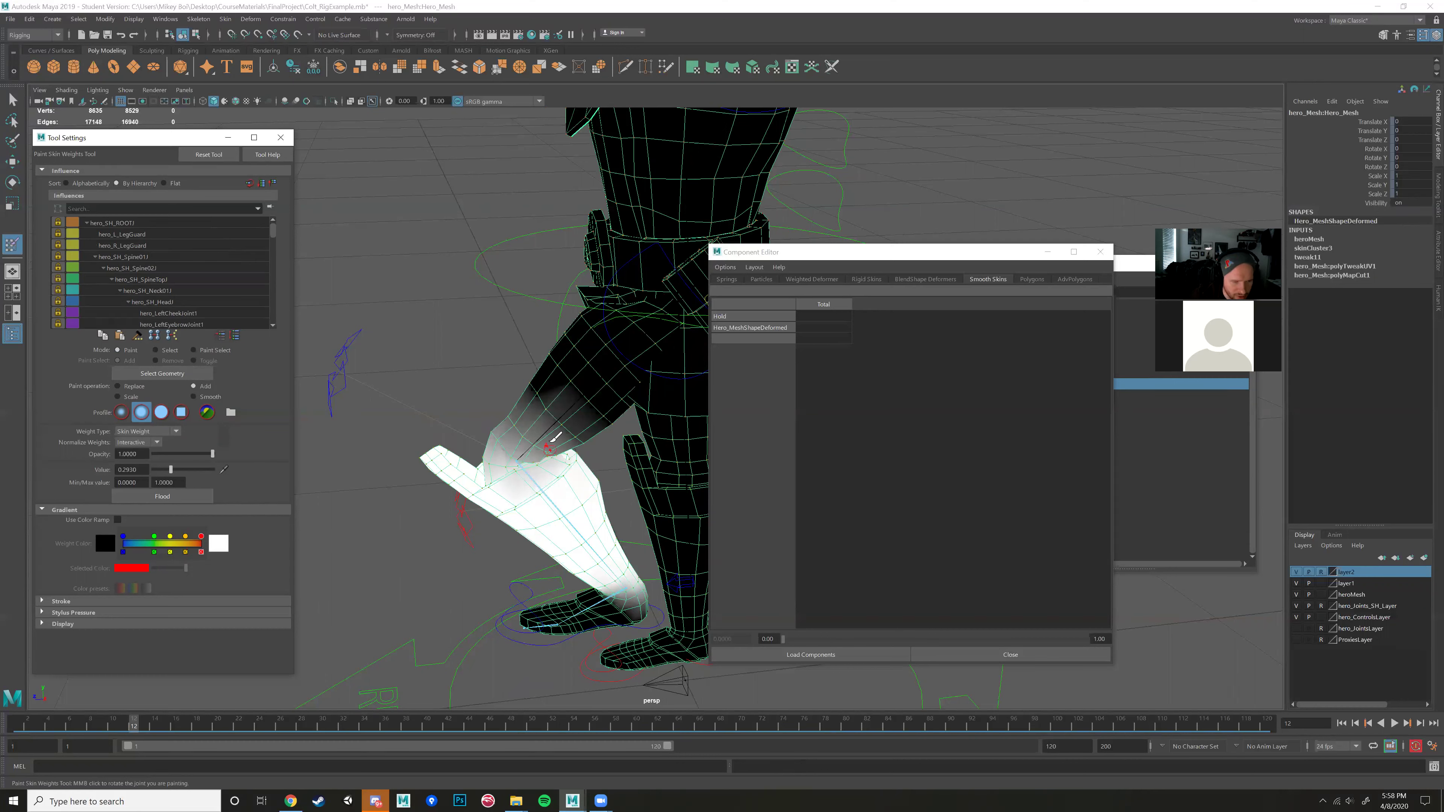
key(b)
drag(520, 430, 519, 427)
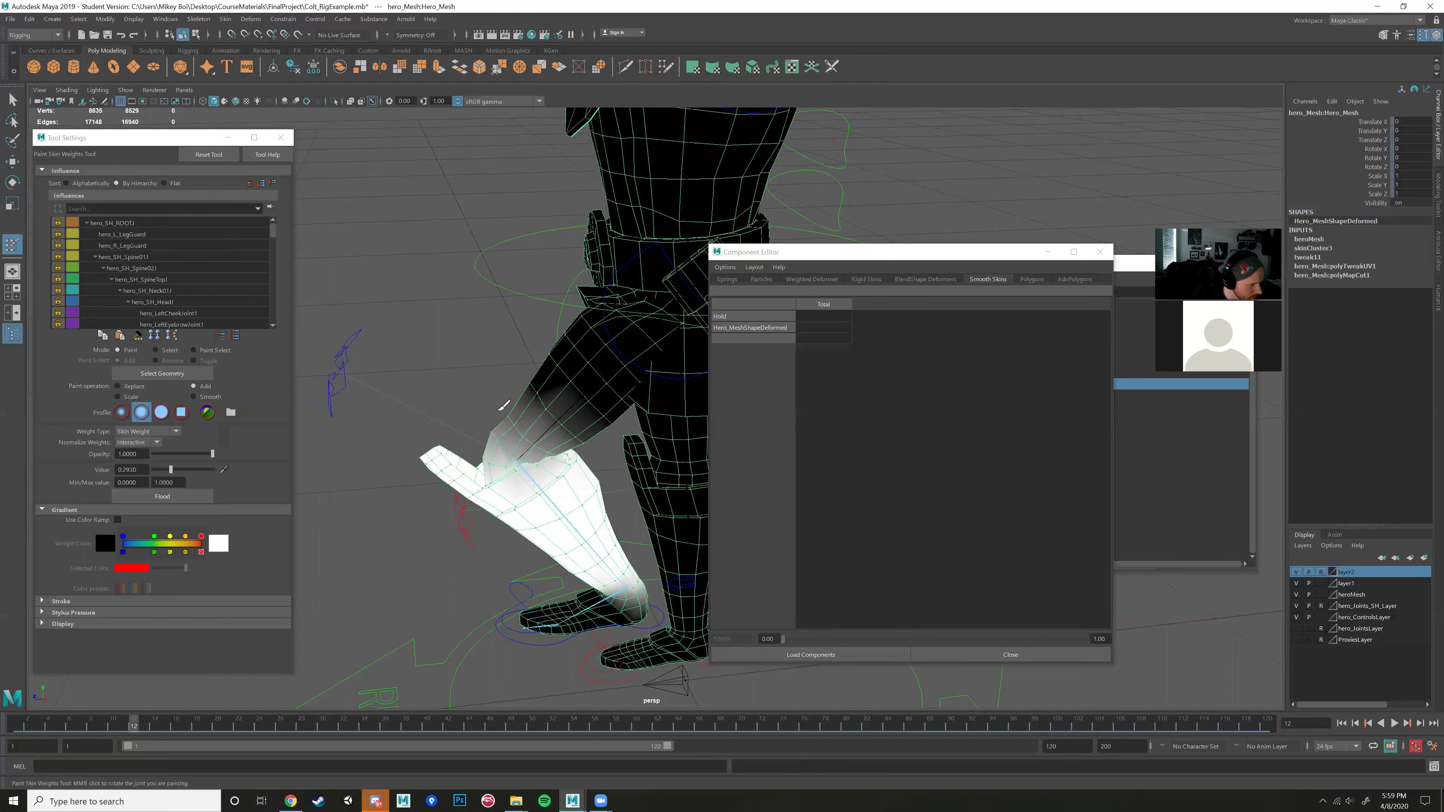